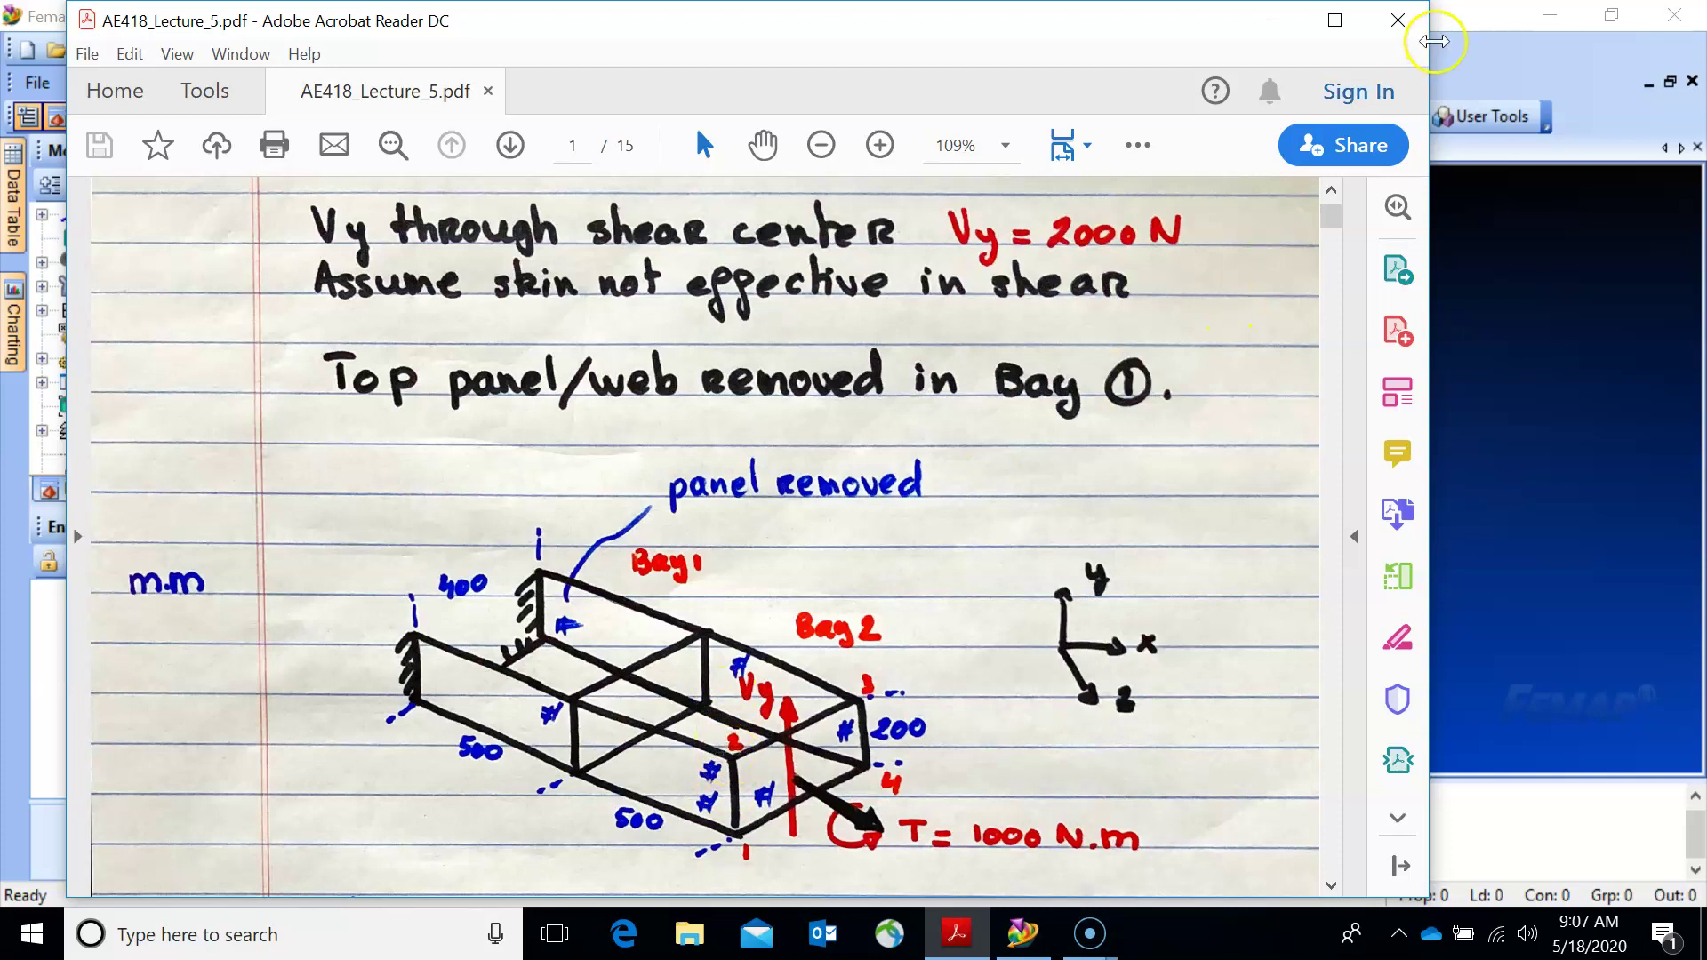
# Switch to Femap and create three geometry points at (0, -100, 0), (500, -100, 0) and (1000, -100, 0).
pyautogui.click(1274, 20)
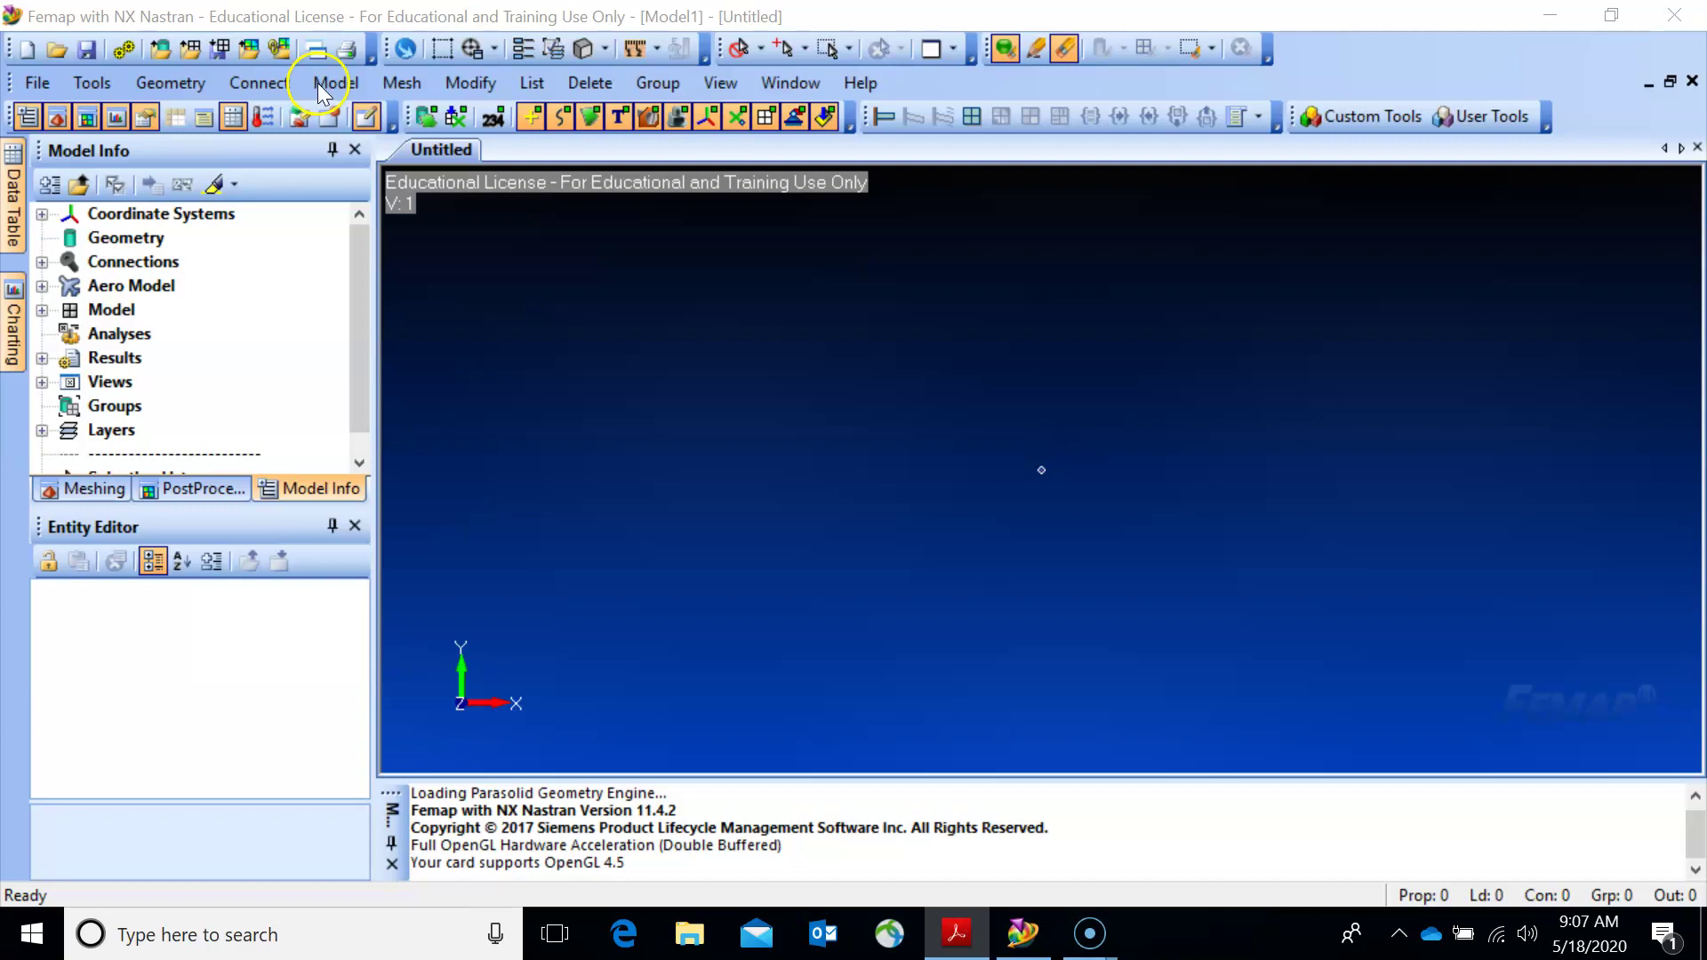
pyautogui.click(171, 83)
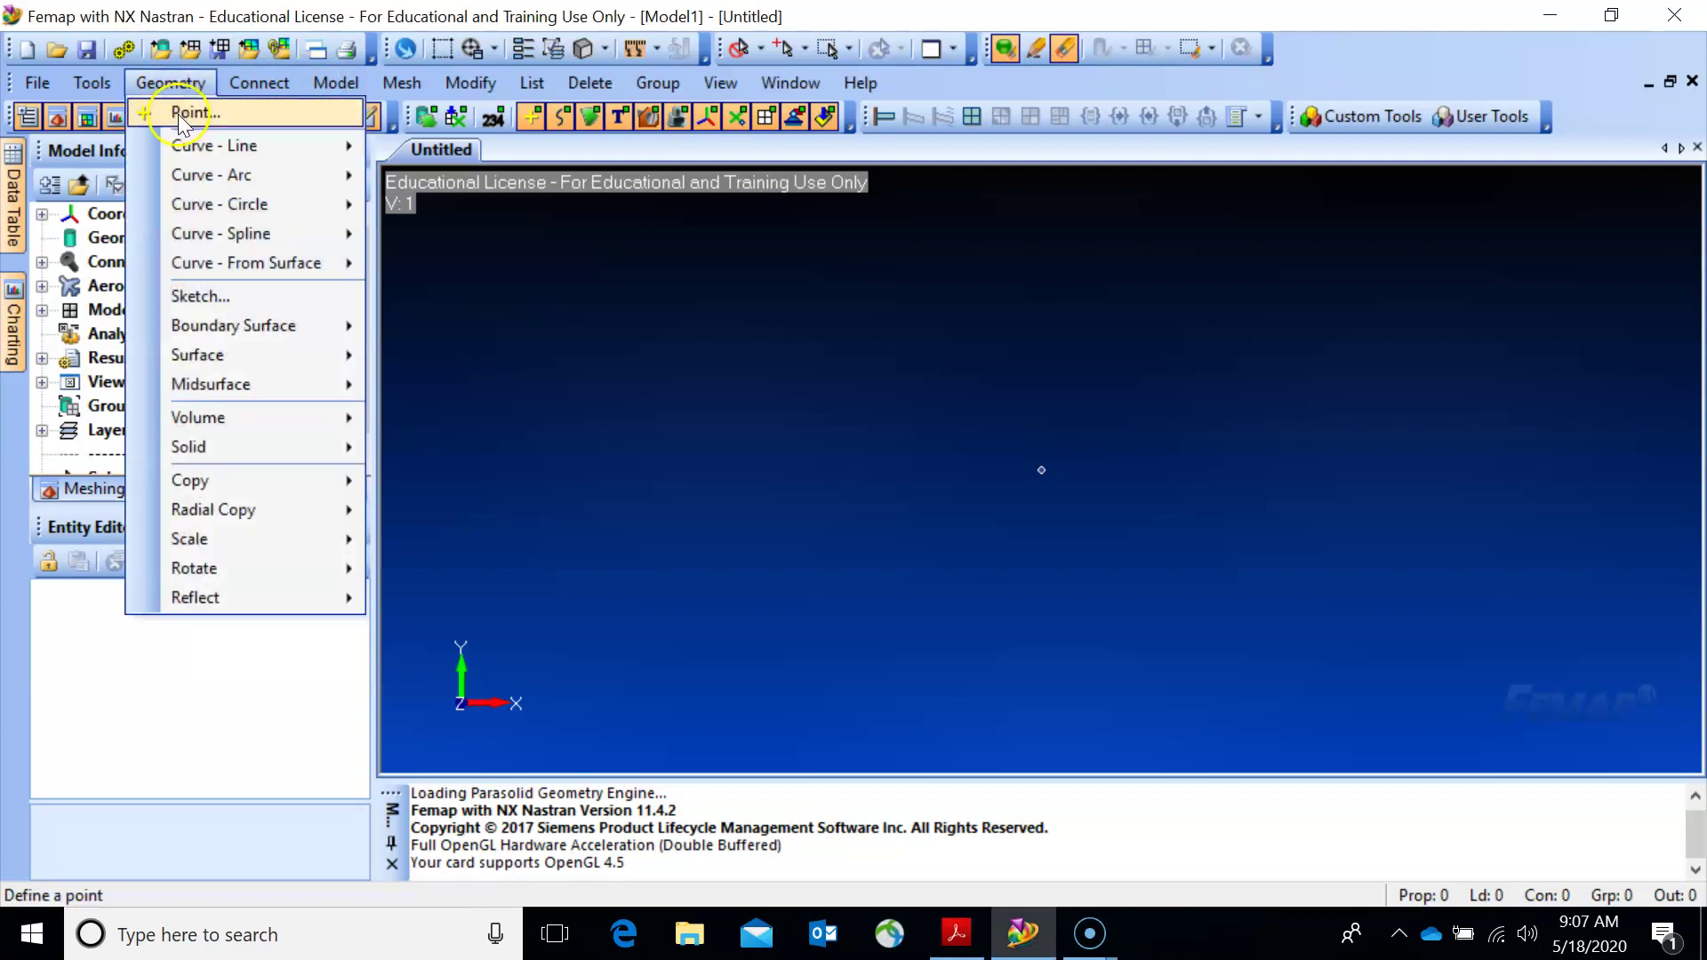
pyautogui.click(177, 114)
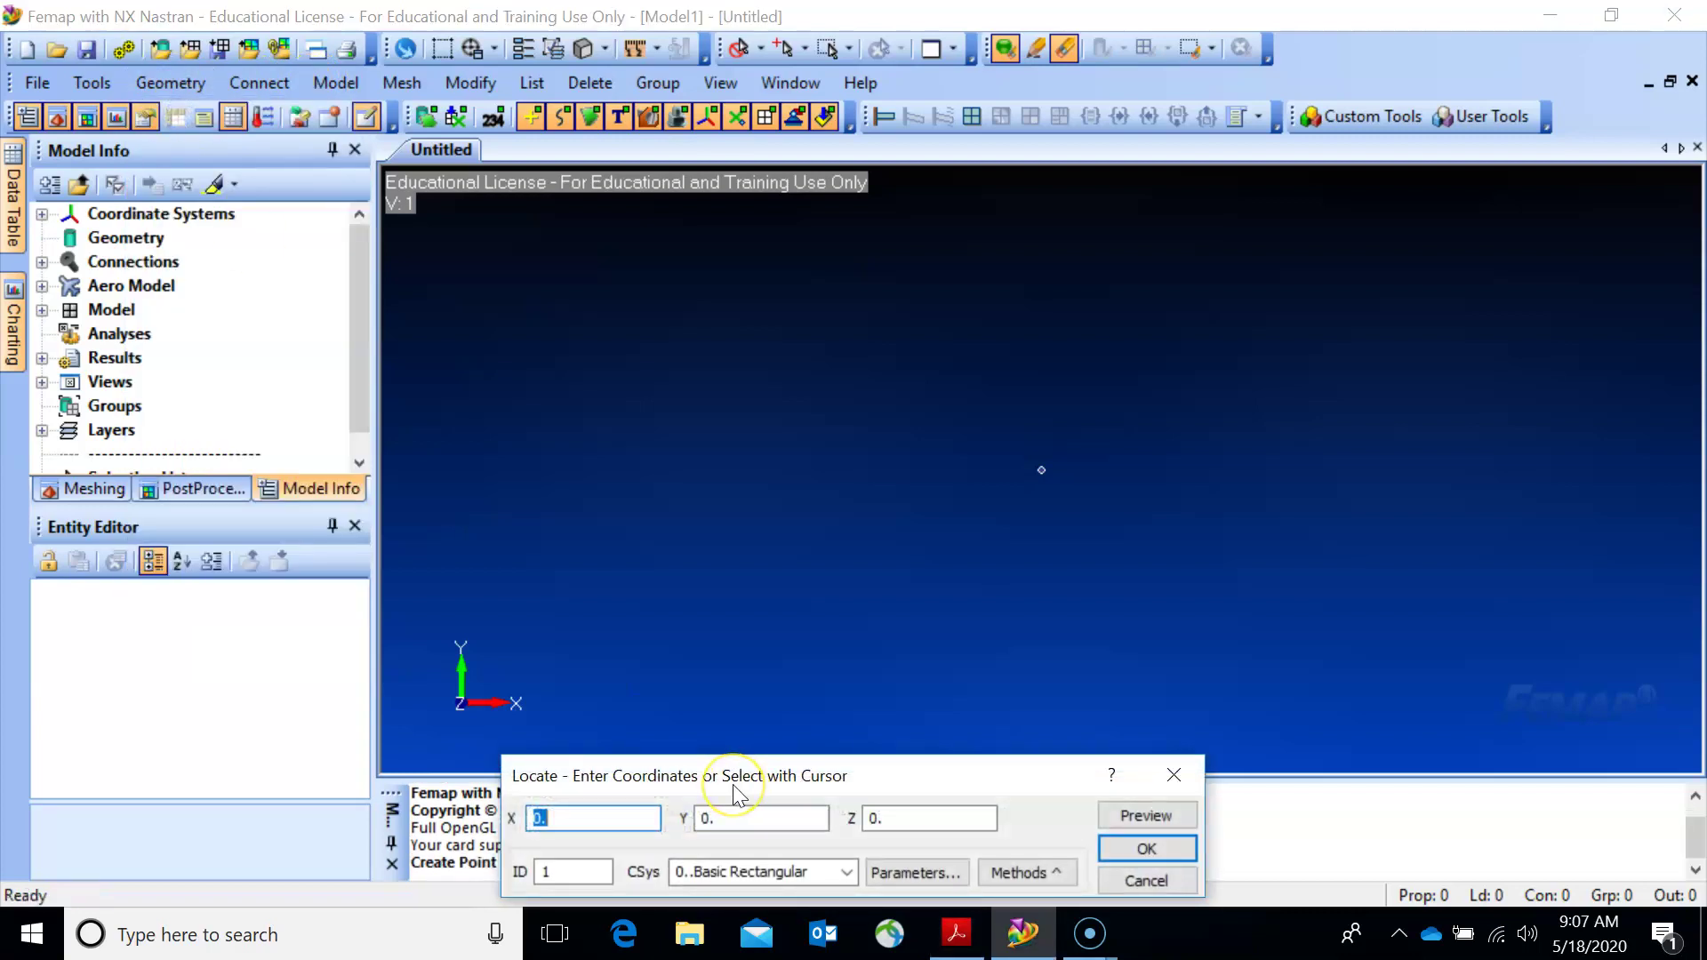
pyautogui.click(699, 816)
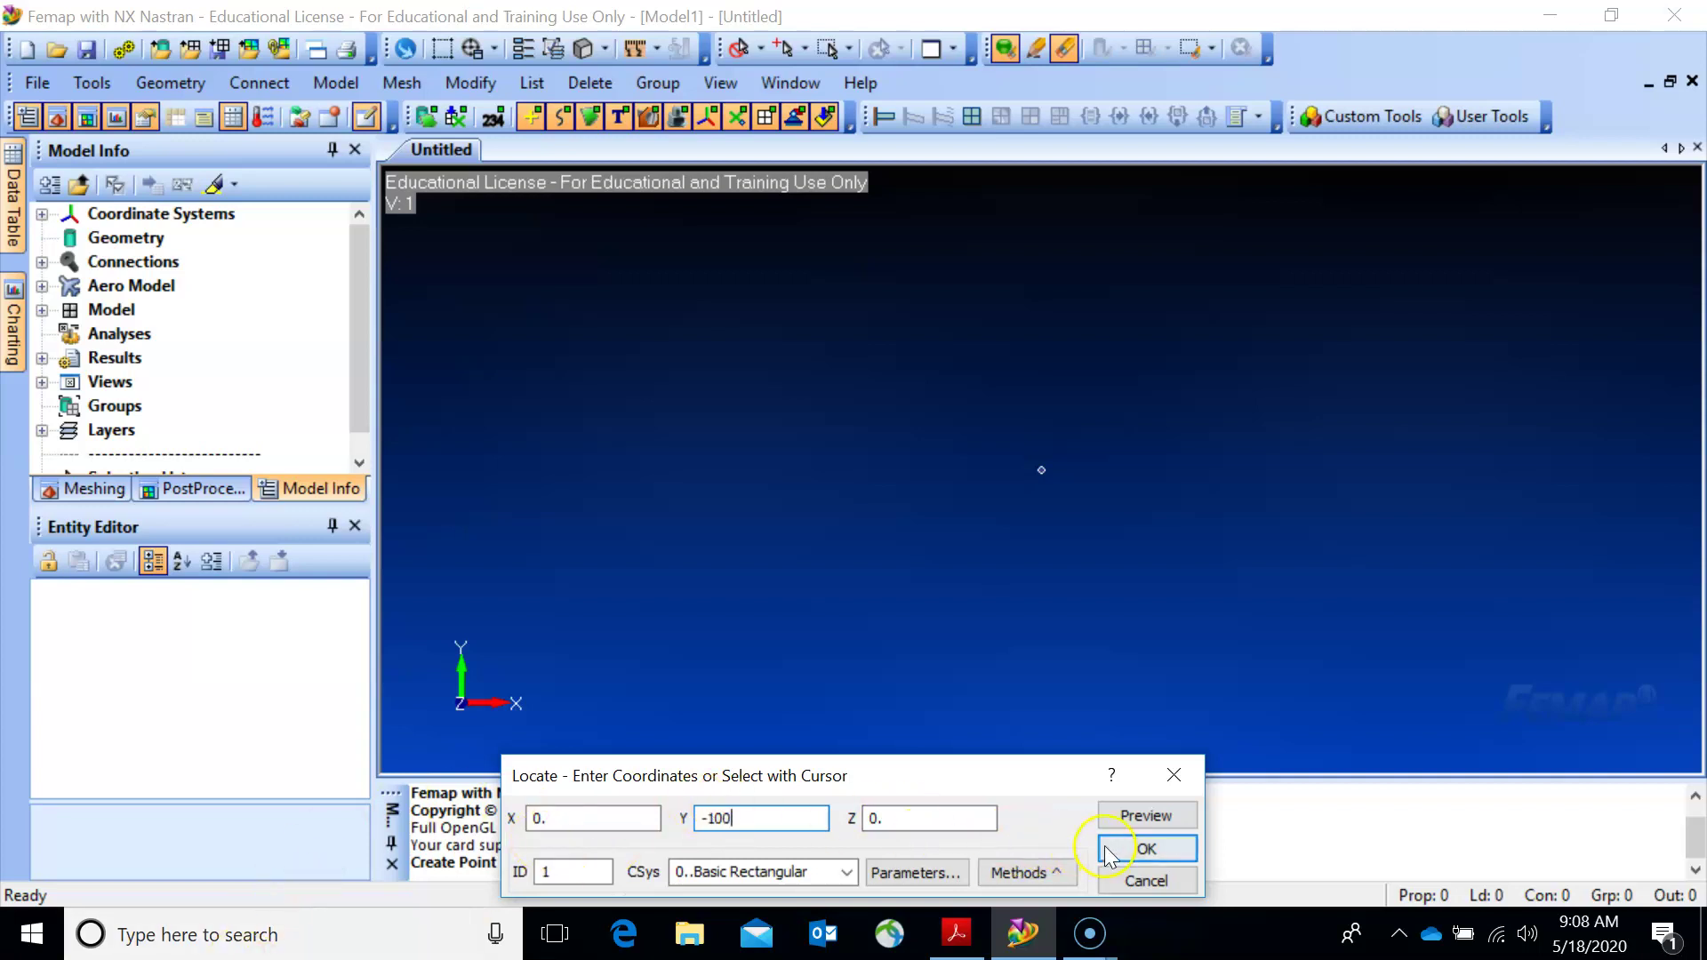
pyautogui.click(1146, 849)
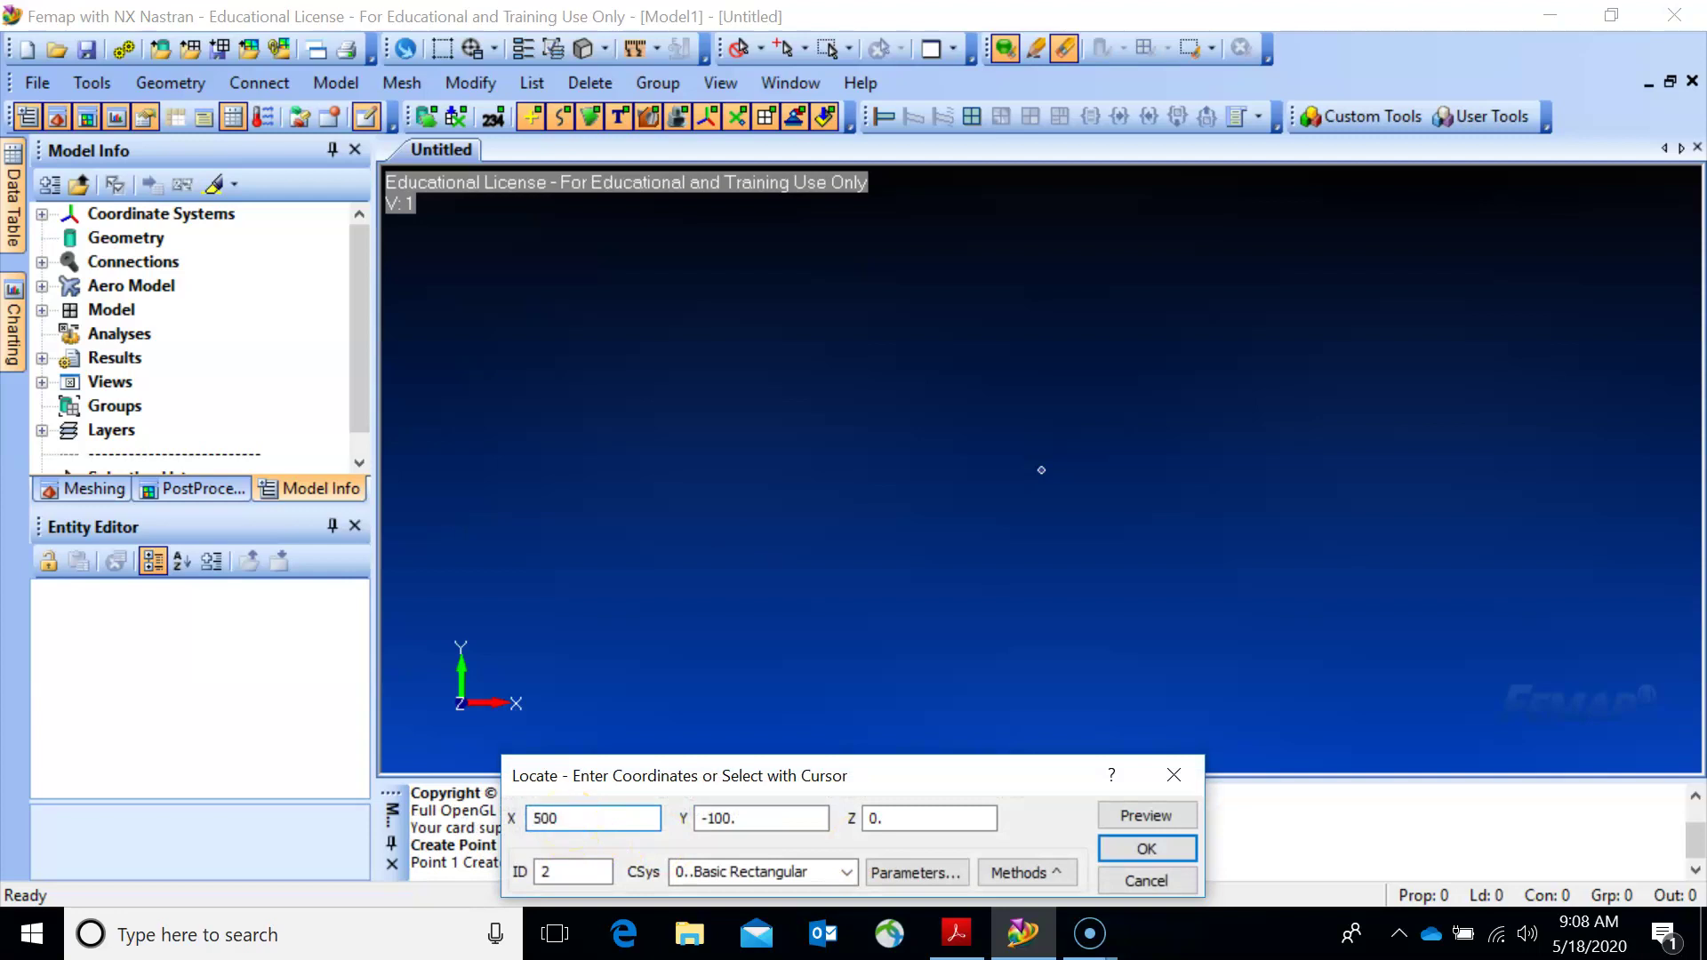
pyautogui.click(1142, 851)
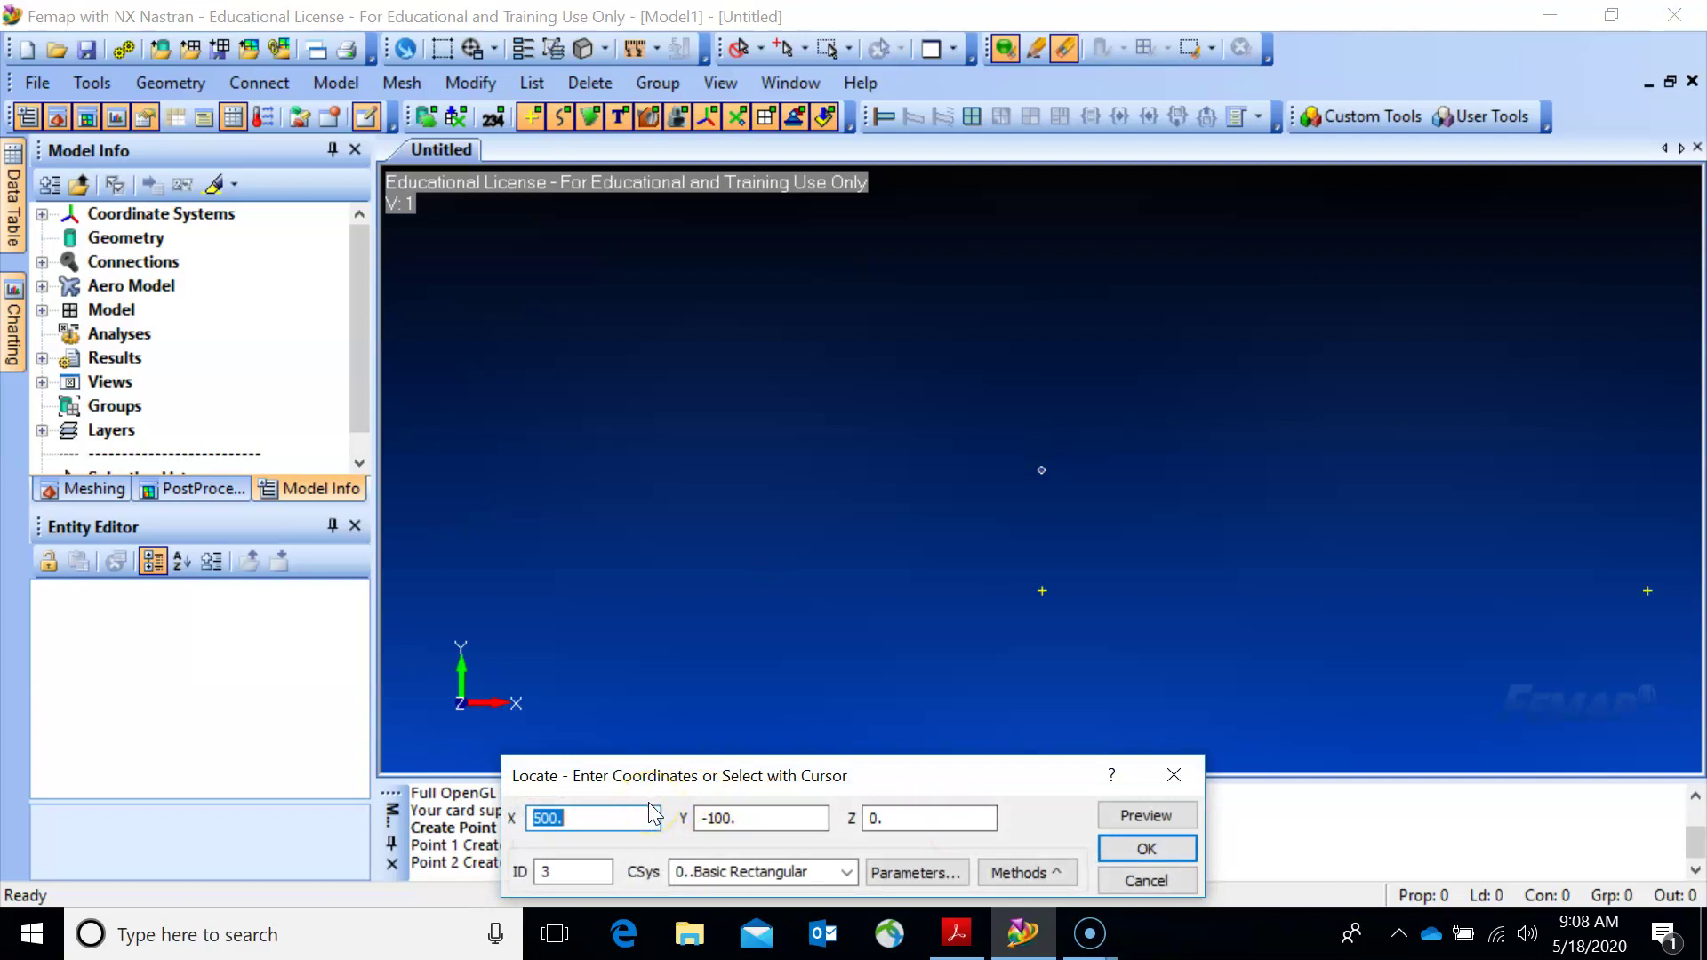
pyautogui.write('1000')
pyautogui.click(1144, 849)
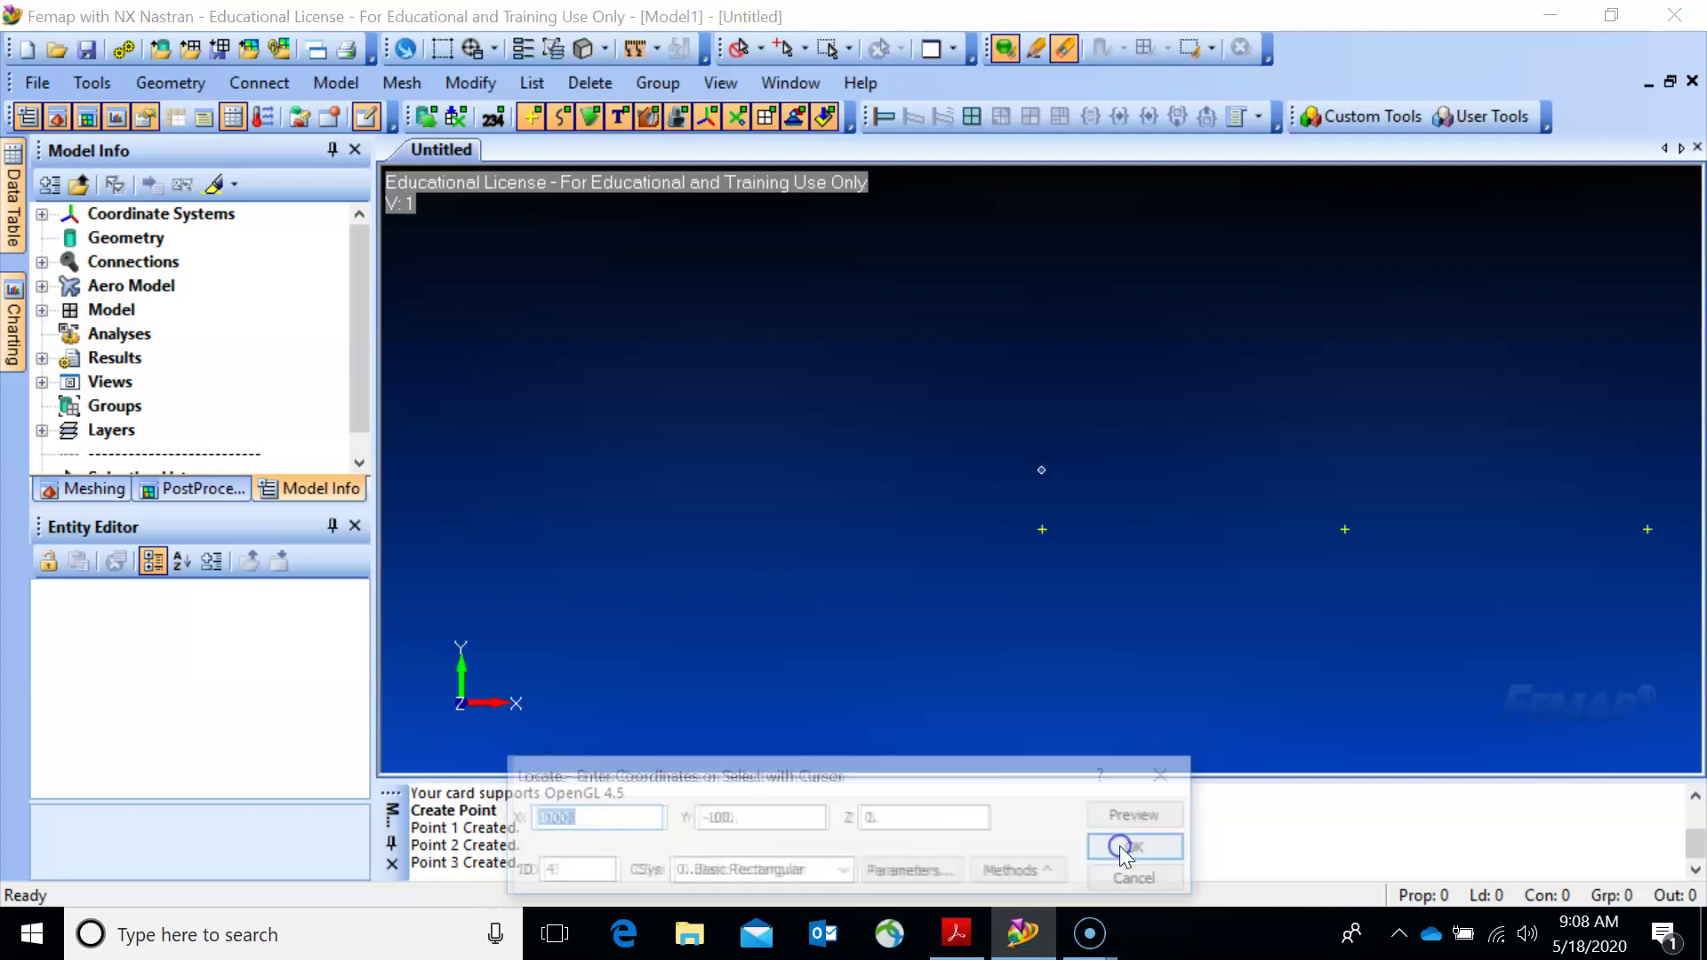
# Create three more points at (1000, 100, 0), (500, 100, 0) and (0, 100, 0).
pyautogui.click(705, 817)
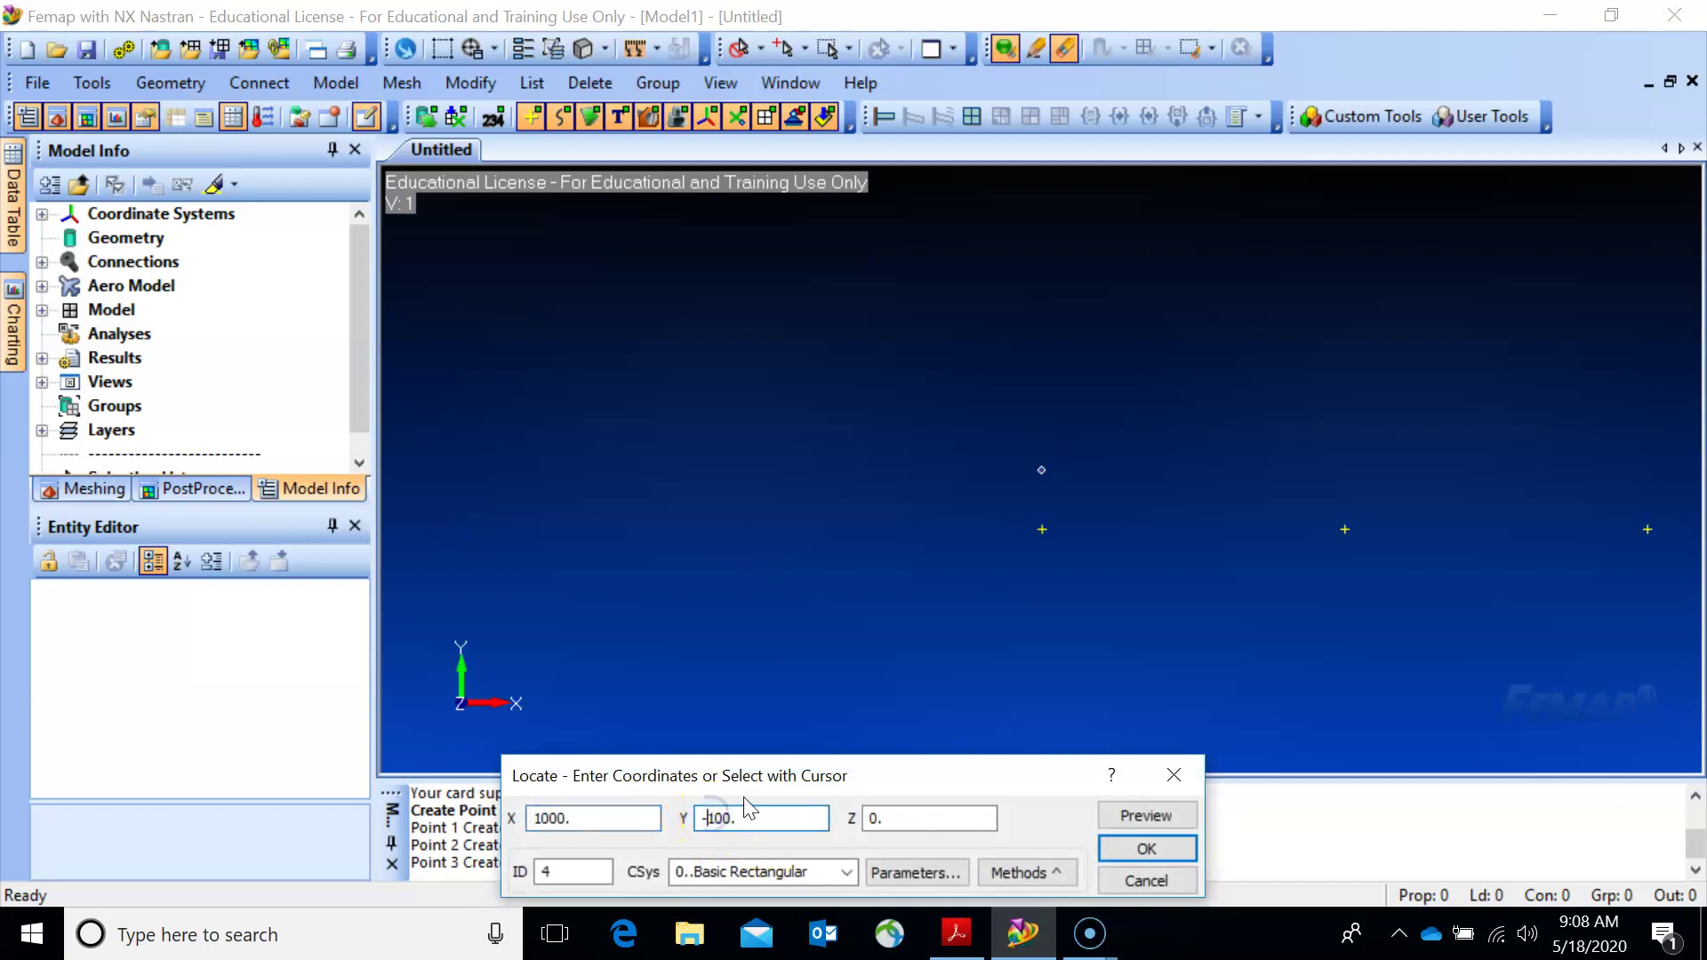
pyautogui.click(1122, 855)
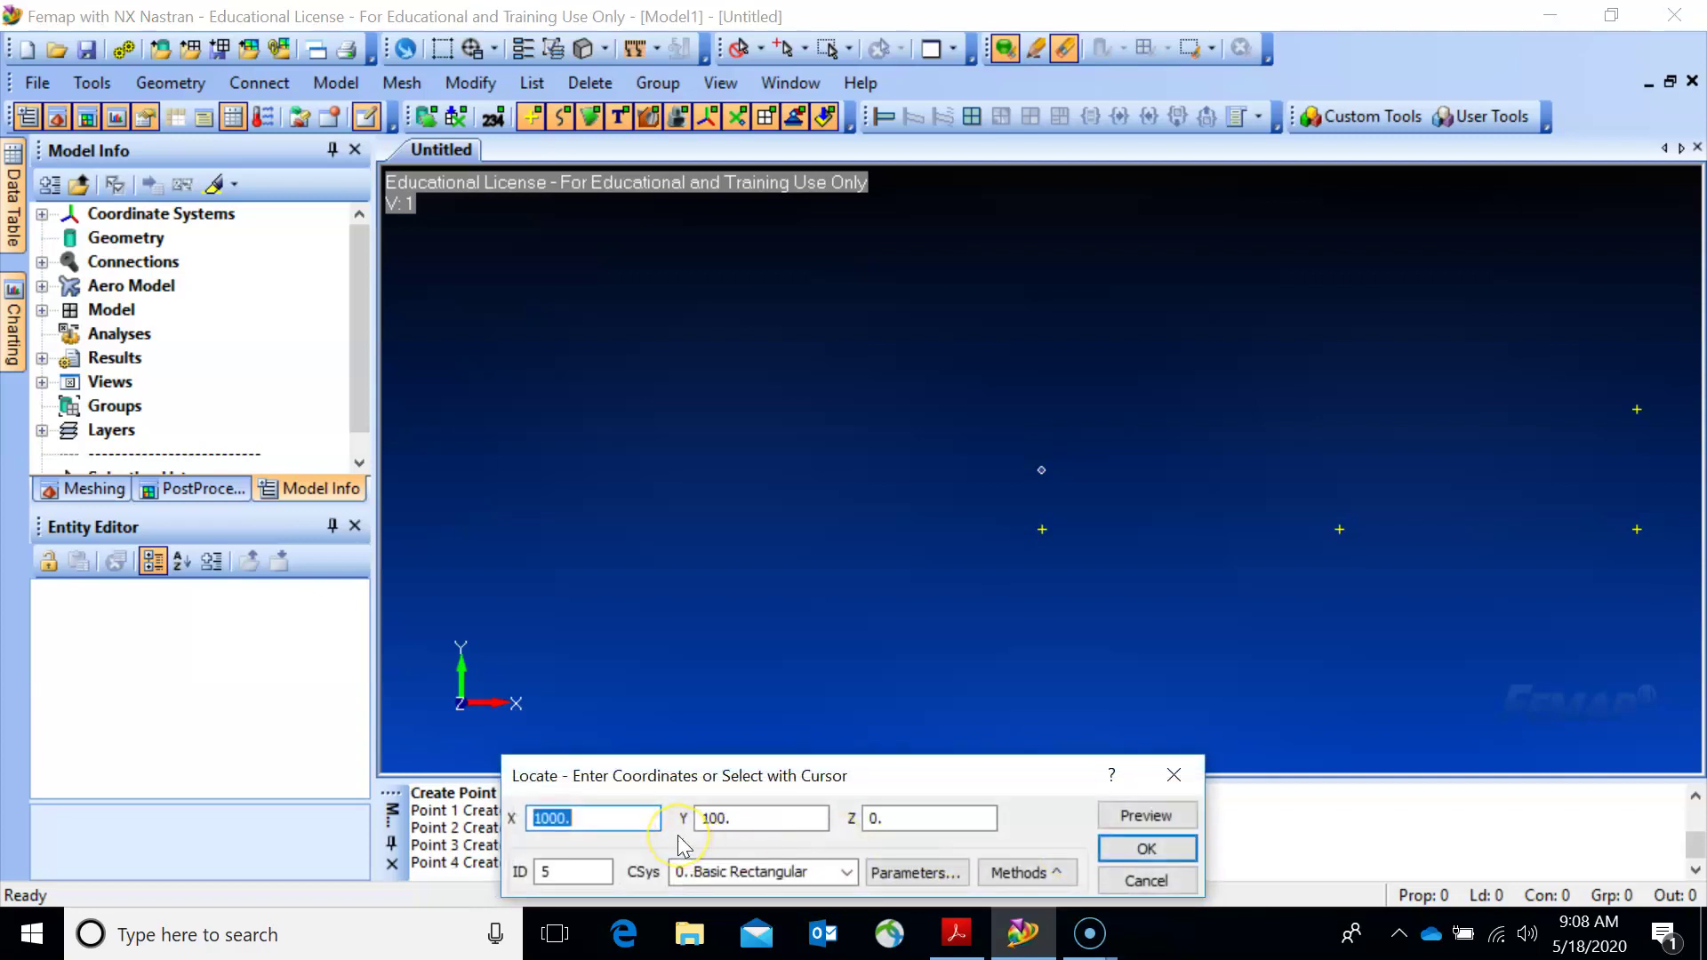
pyautogui.write('500')
pyautogui.click(1146, 849)
pyautogui.write('0')
pyautogui.click(1146, 849)
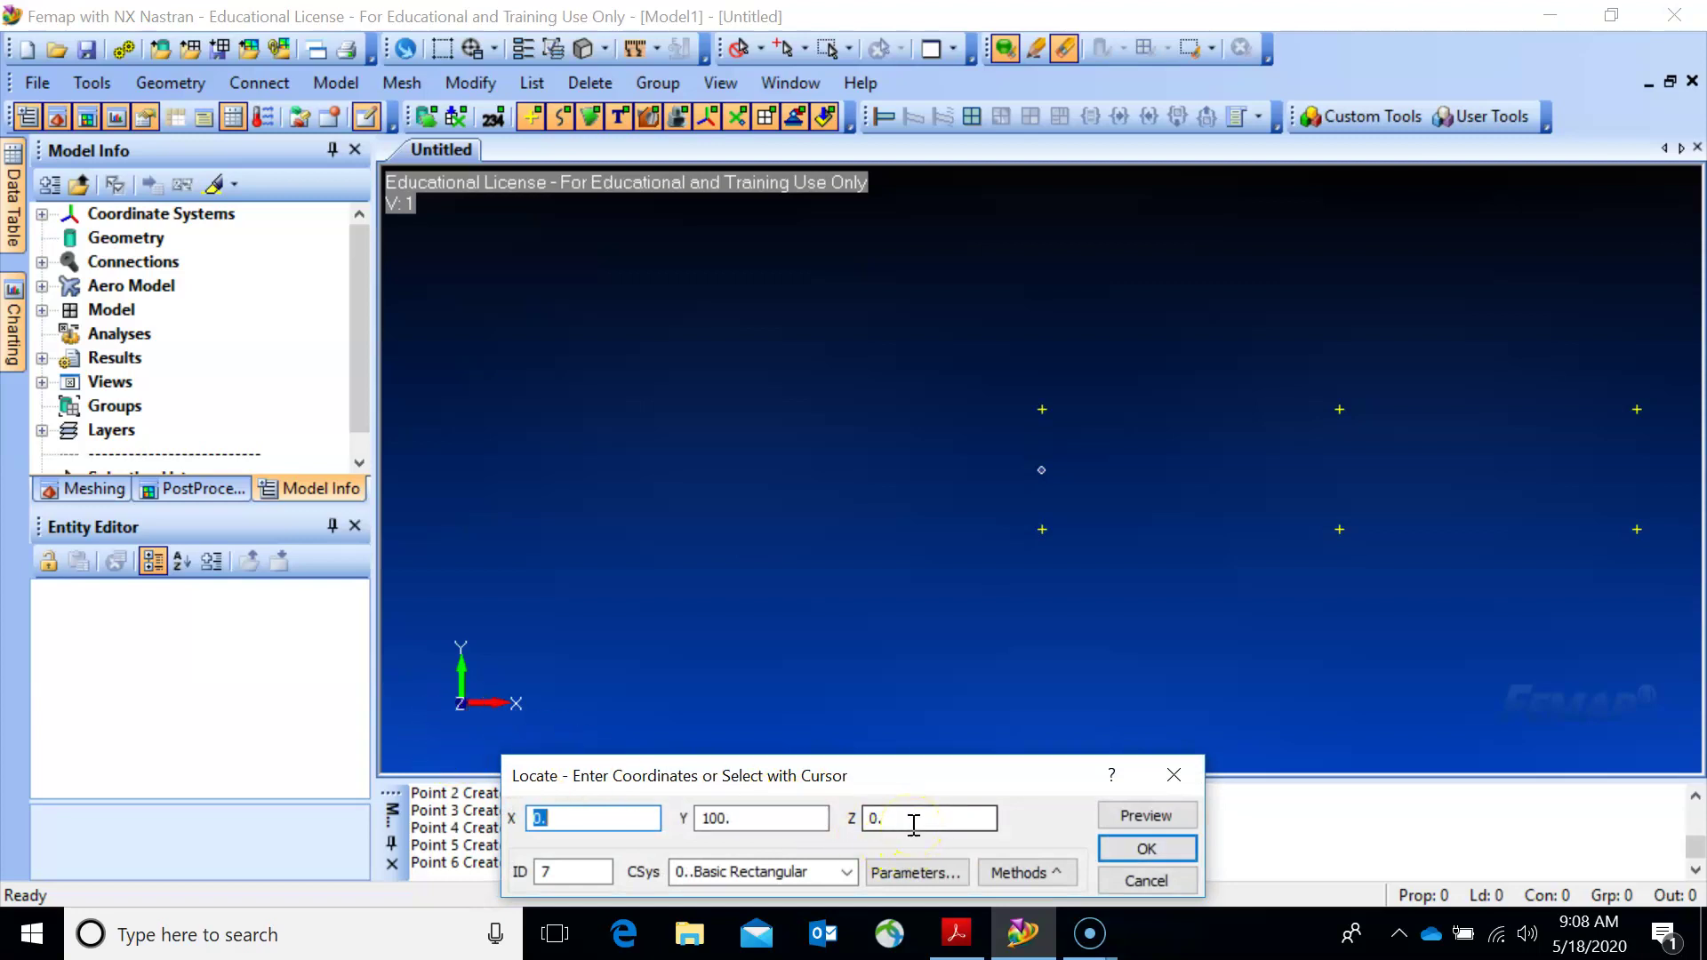
# Create the lower points of the Z -200 side at (0, -100, -200), (500, -100, -200) and (1000, -100, -200).
pyautogui.click(867, 820)
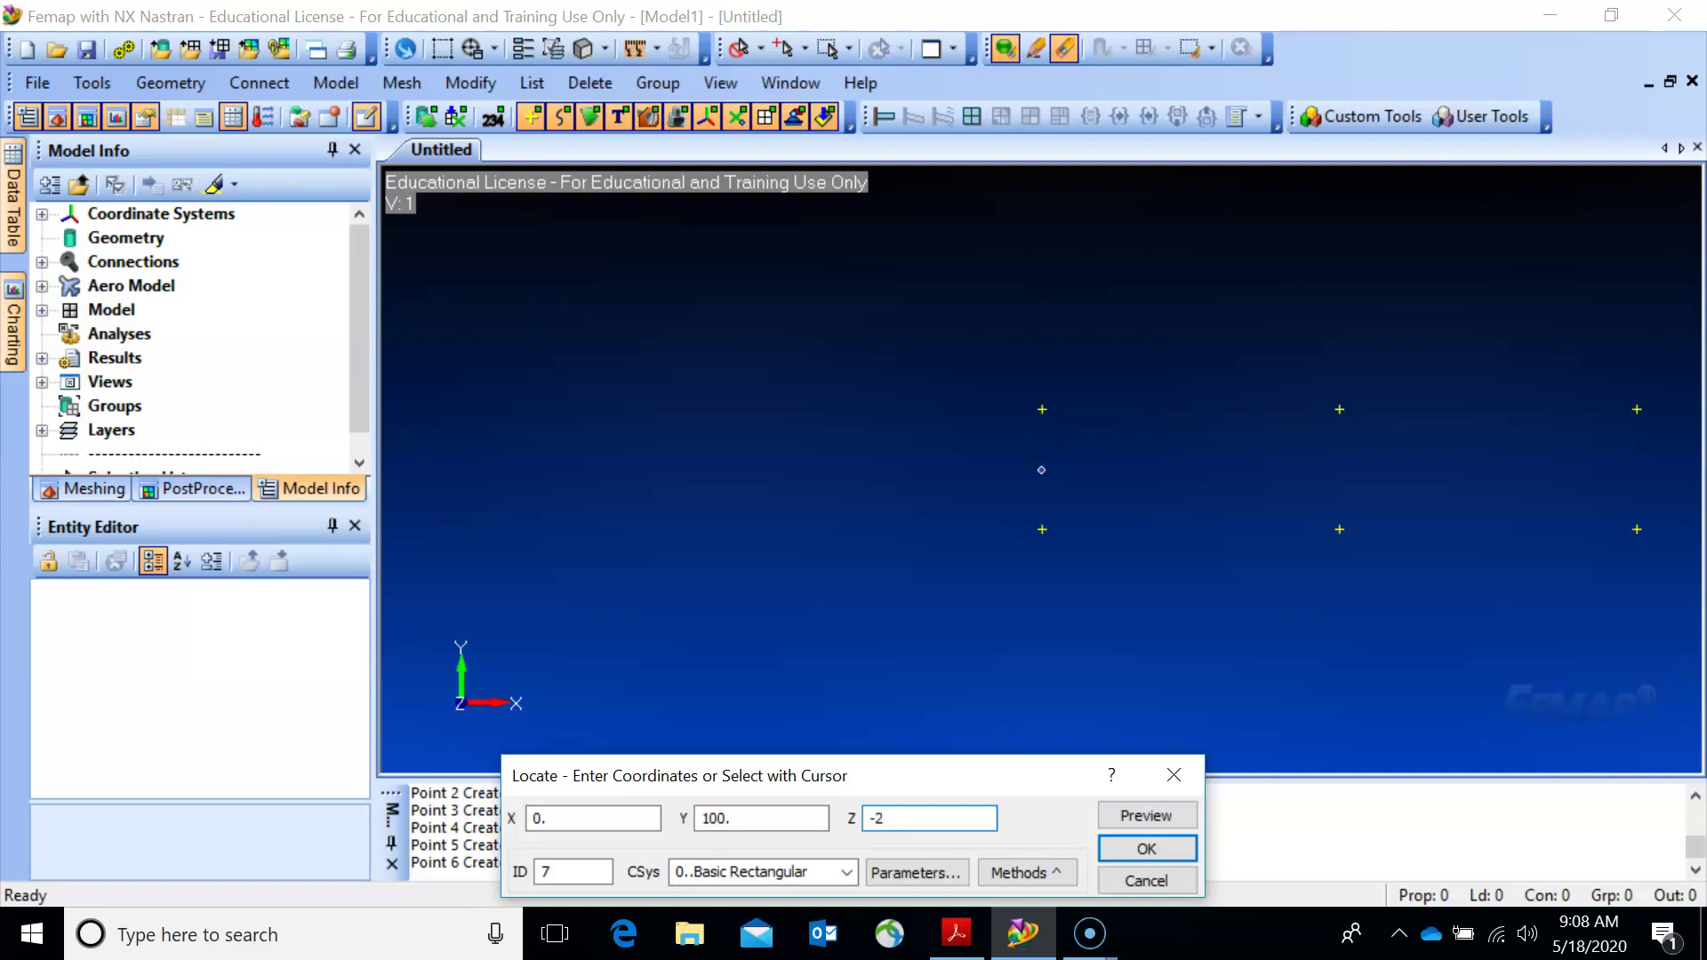
pyautogui.click(687, 872)
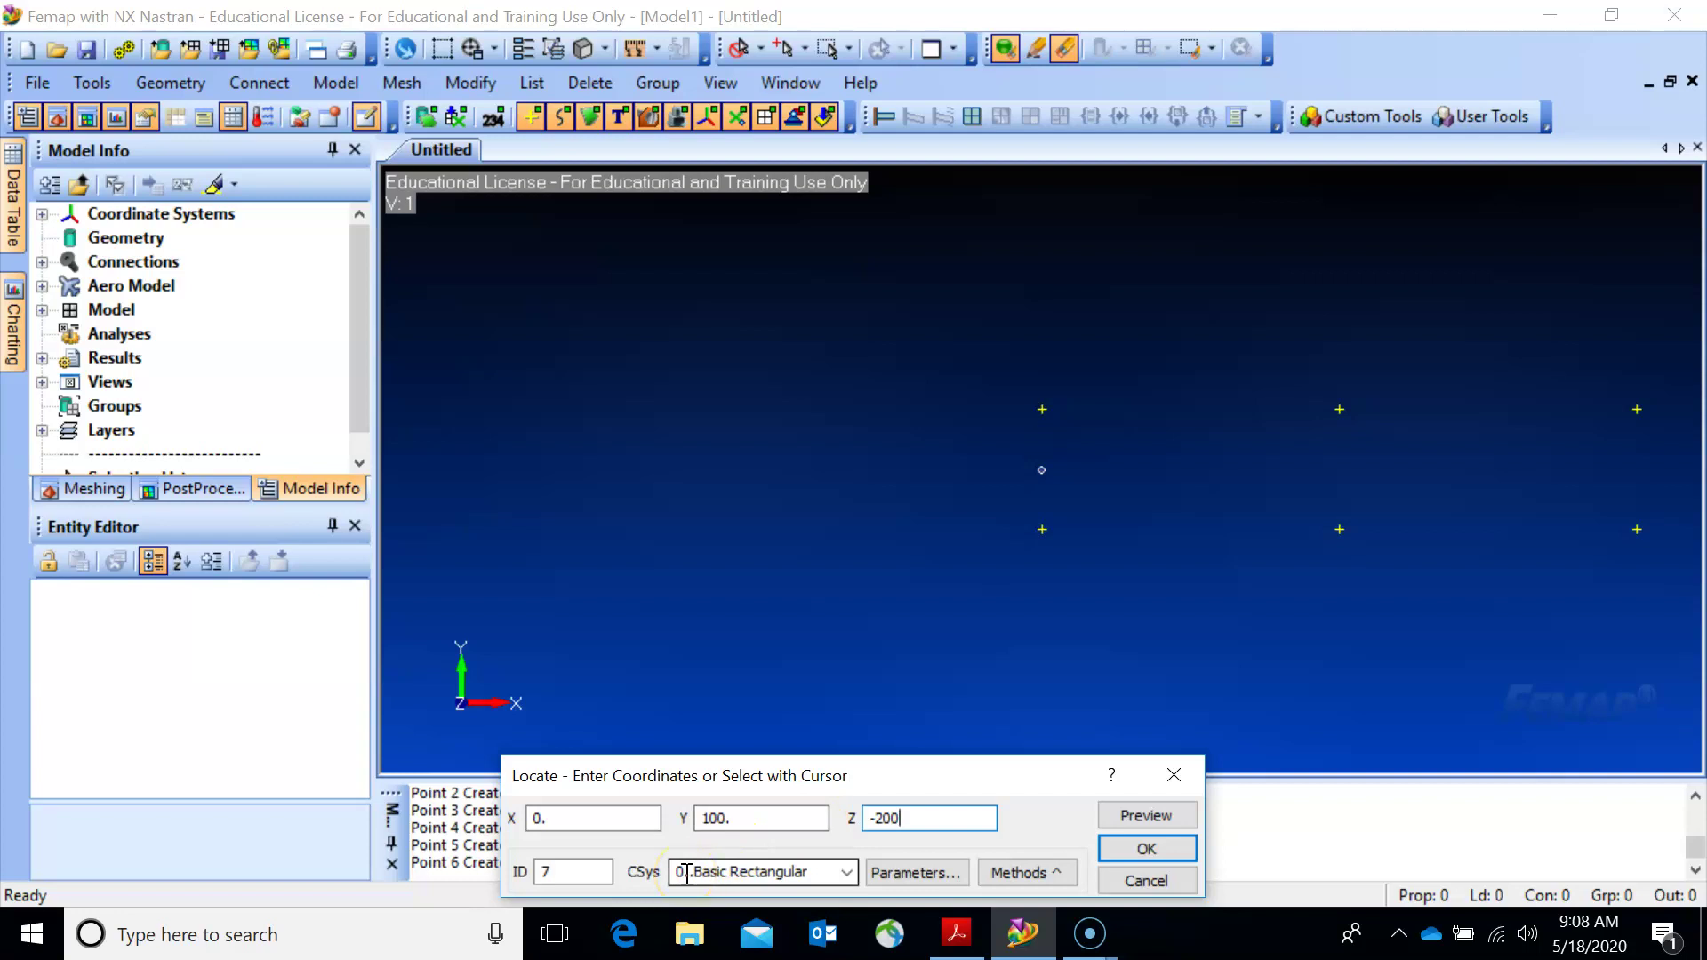
pyautogui.click(707, 817)
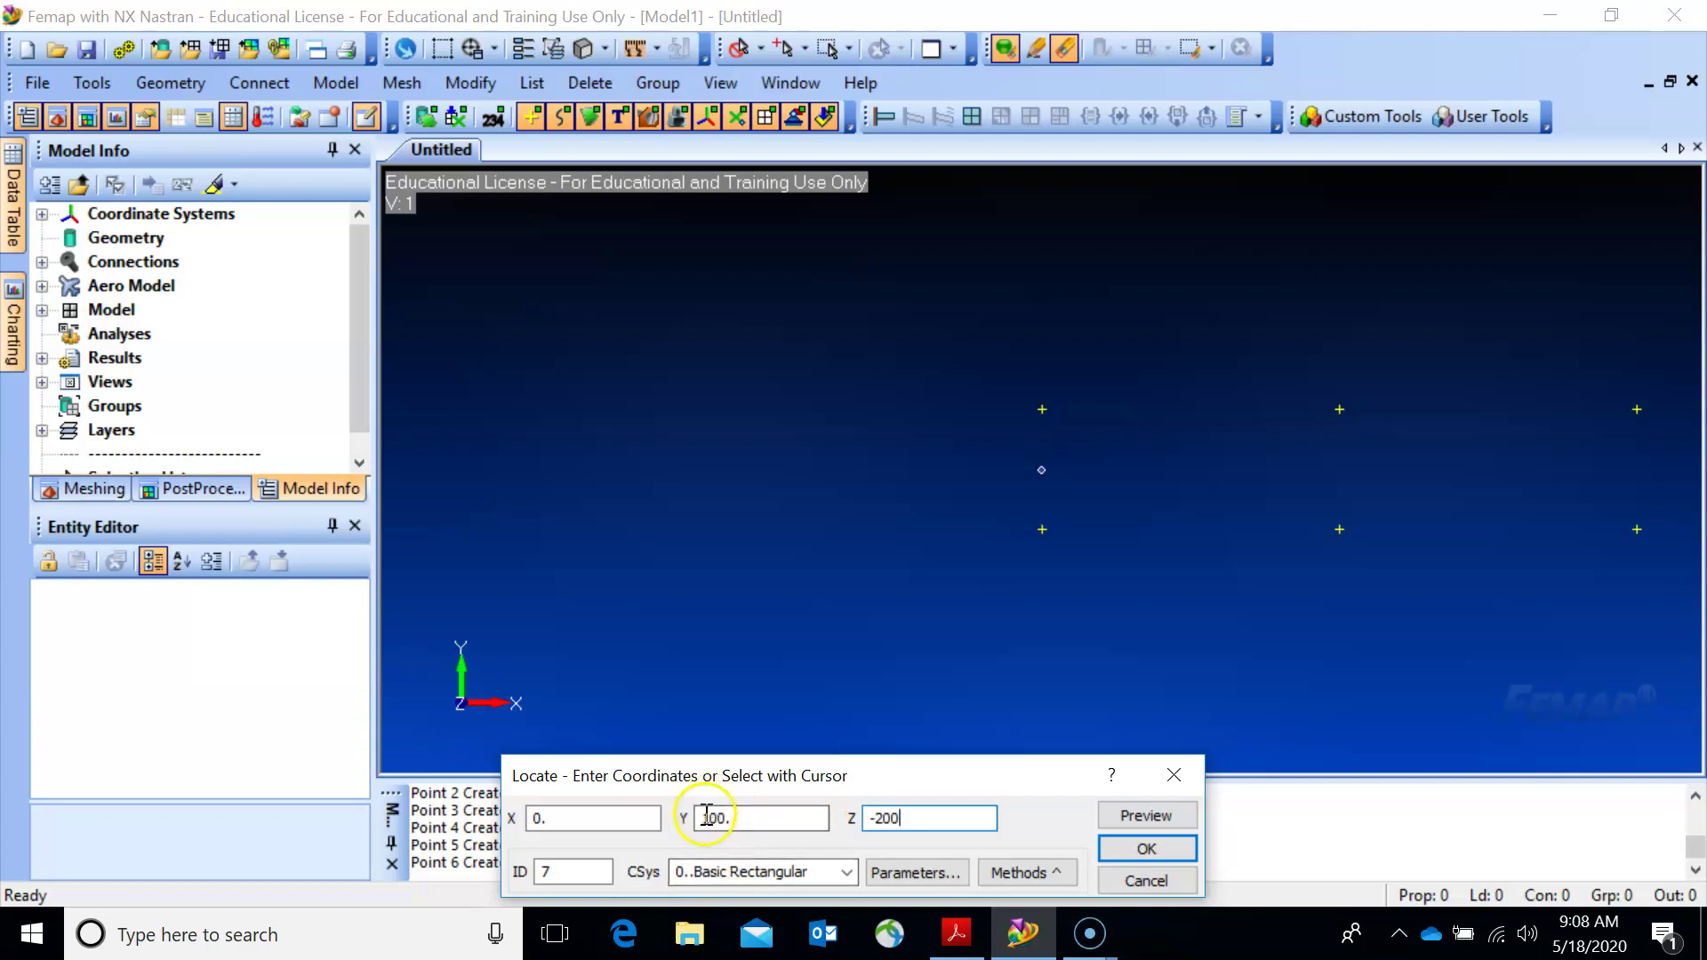
pyautogui.click(703, 816)
pyautogui.click(1146, 848)
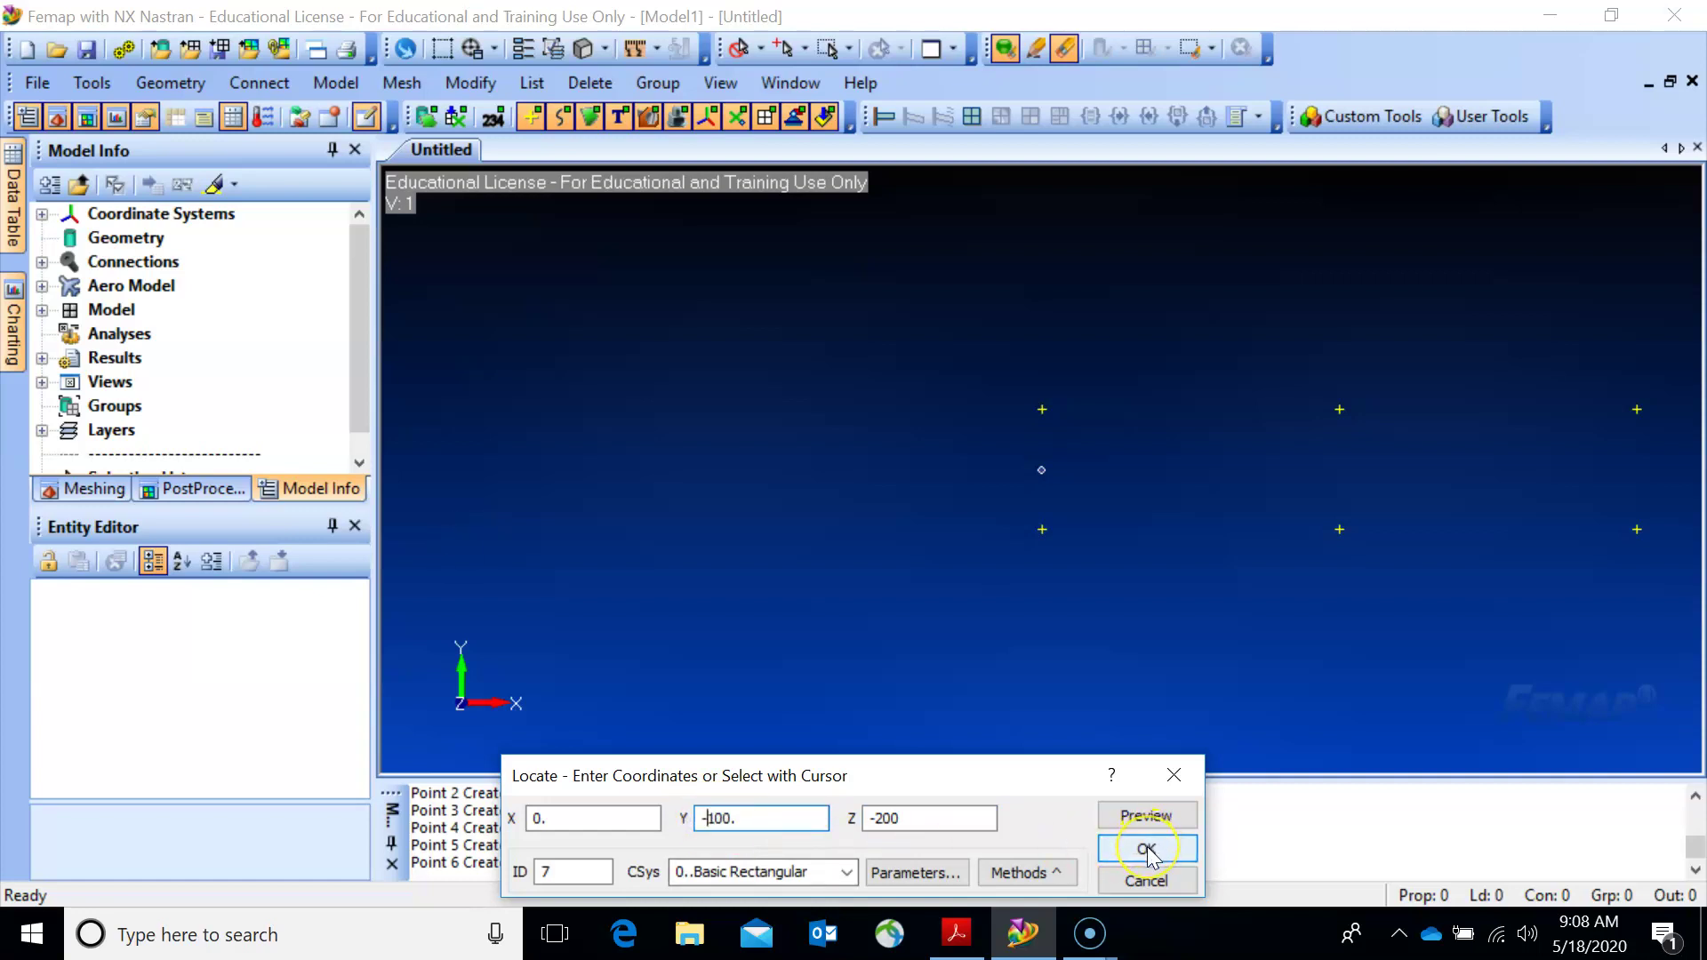
pyautogui.click(1147, 849)
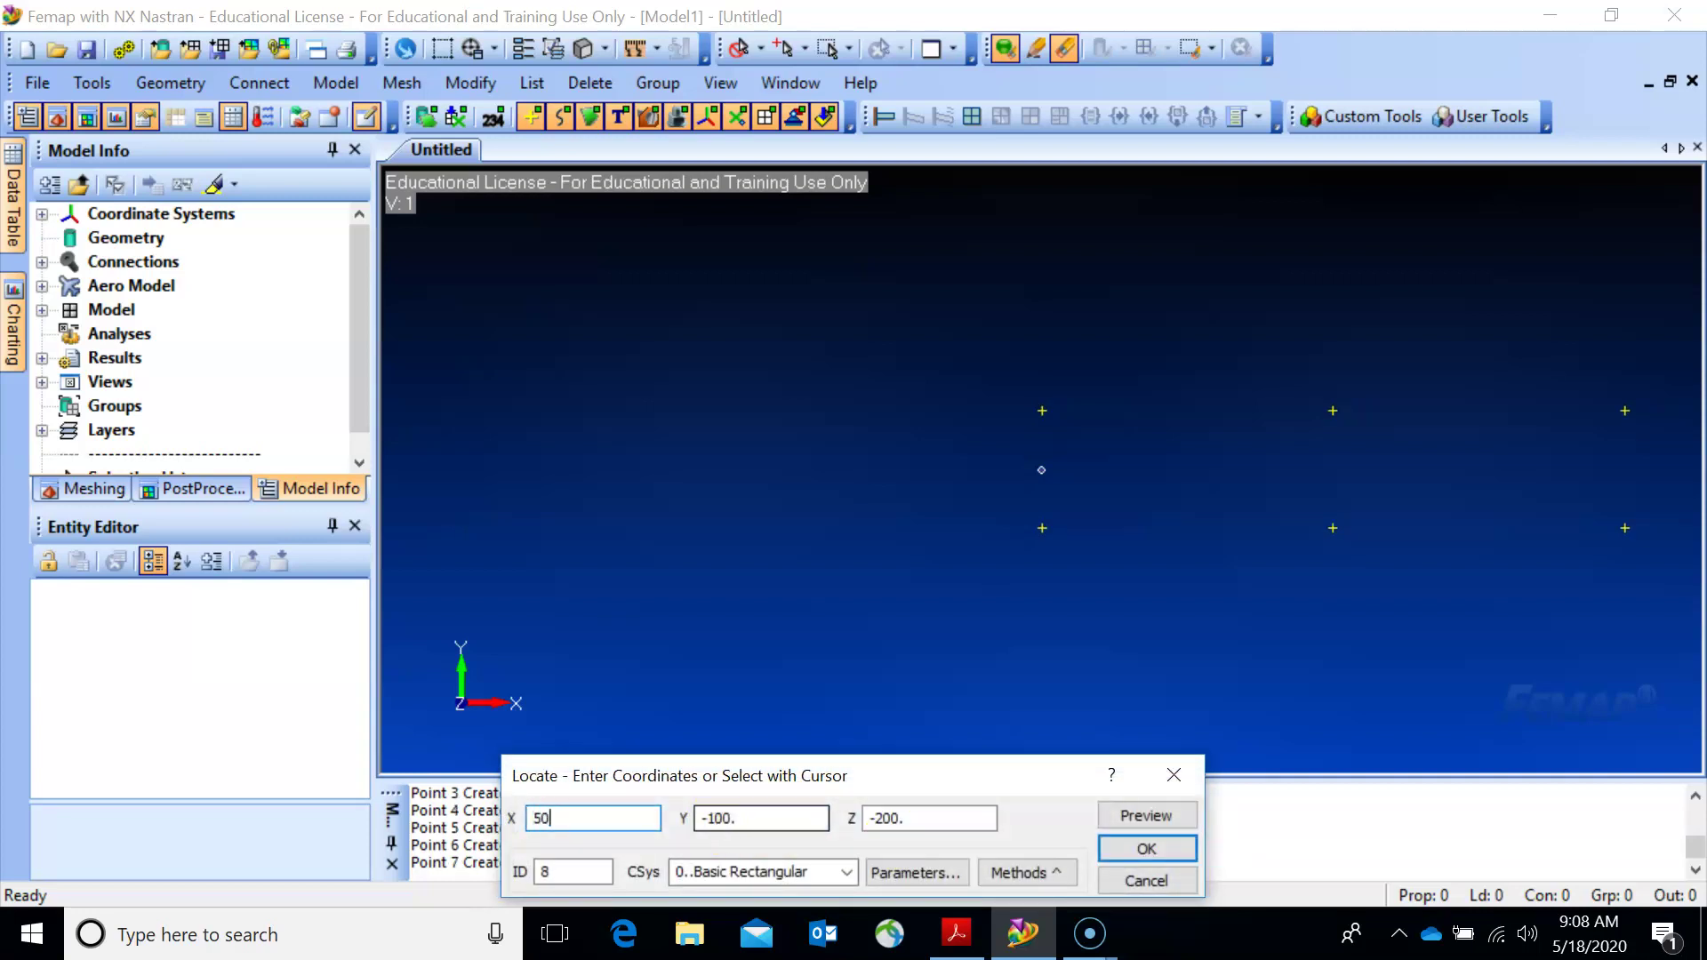
pyautogui.click(1147, 849)
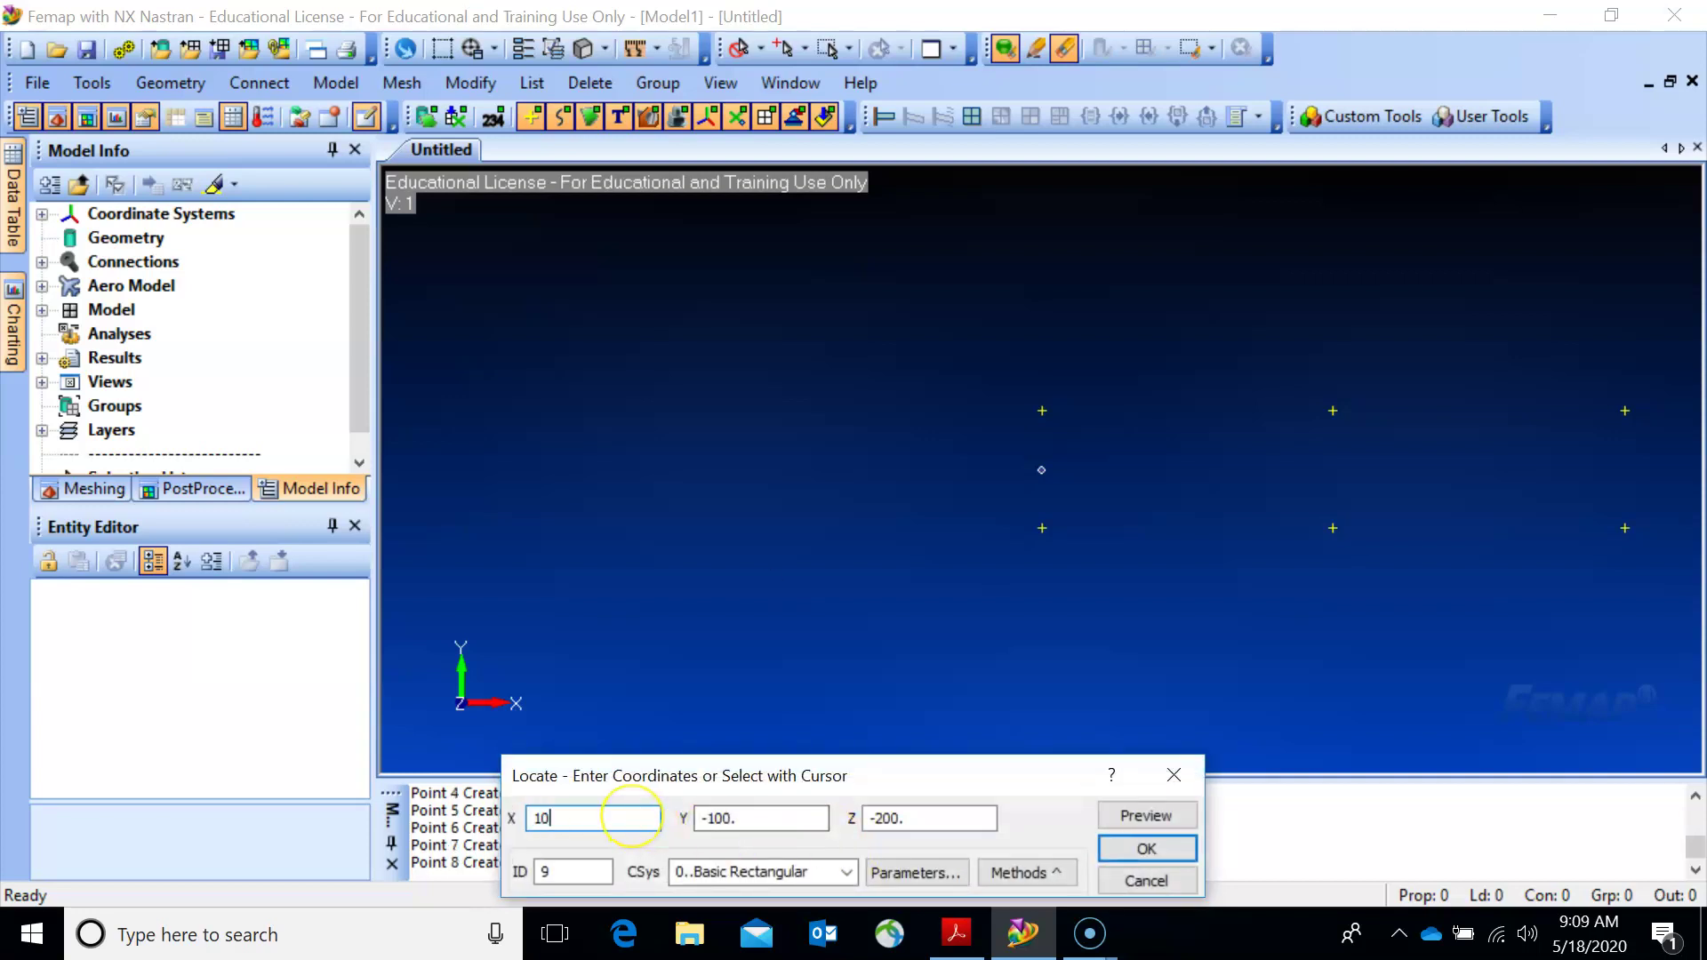
pyautogui.click(1147, 849)
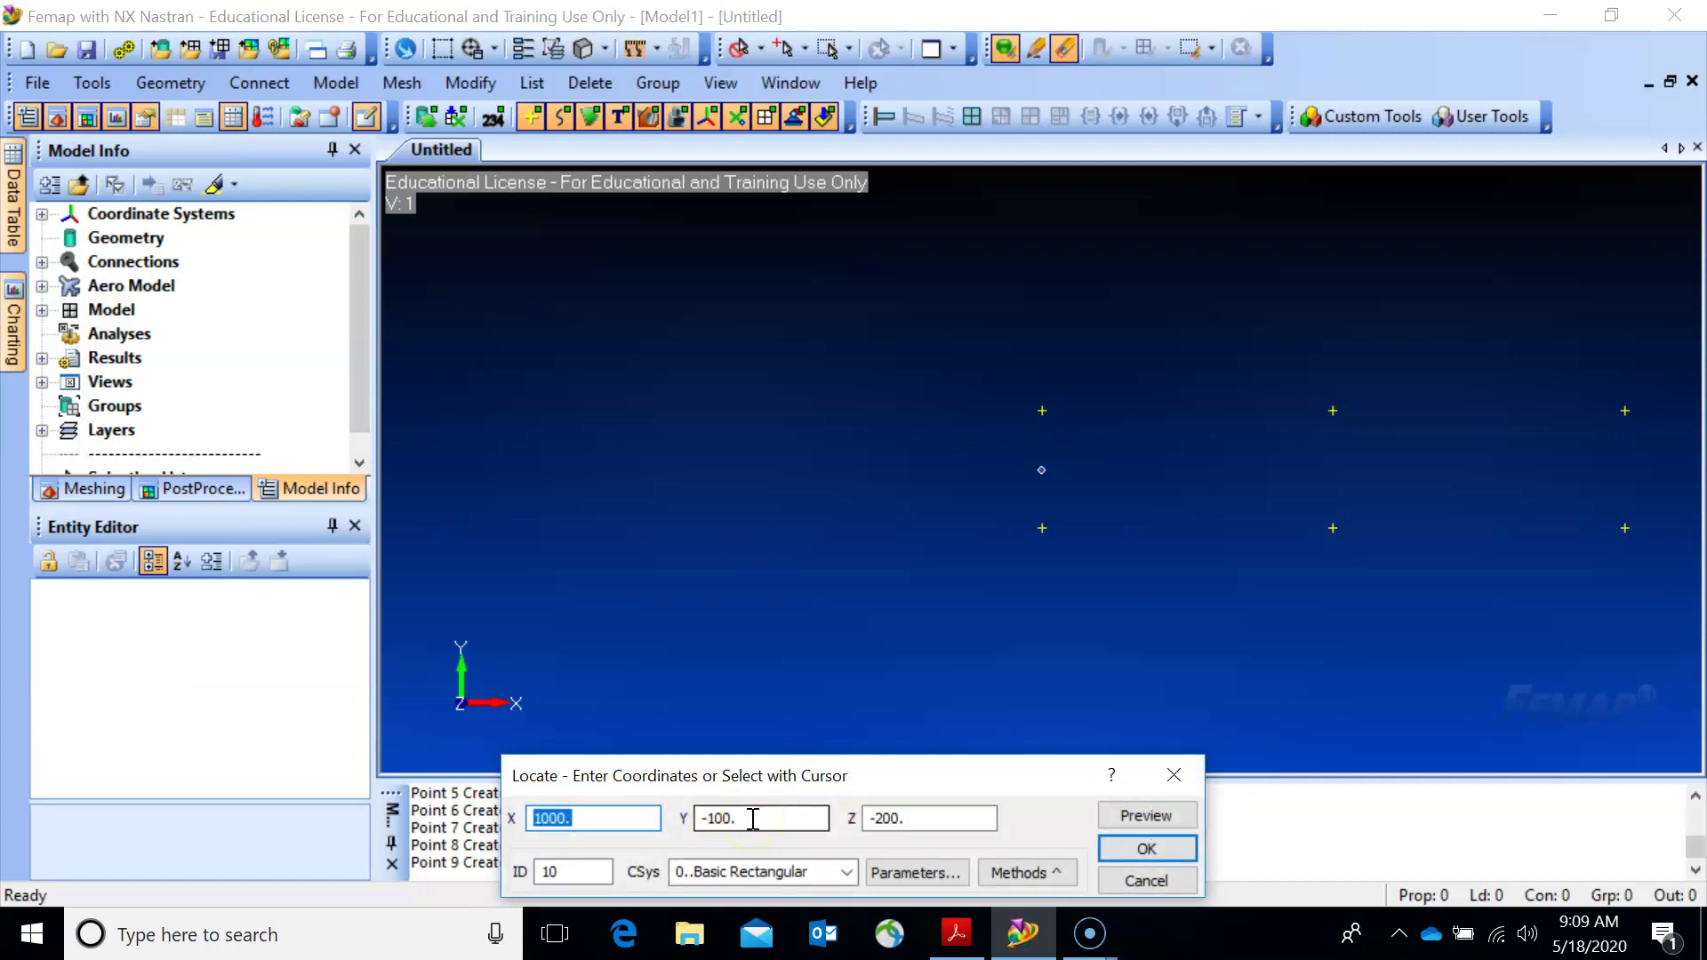
# Create the upper points of the Z -200 side at (1000, 100, -200), (500, 100, -200) and (0, 100, -200).
pyautogui.press('Tab')
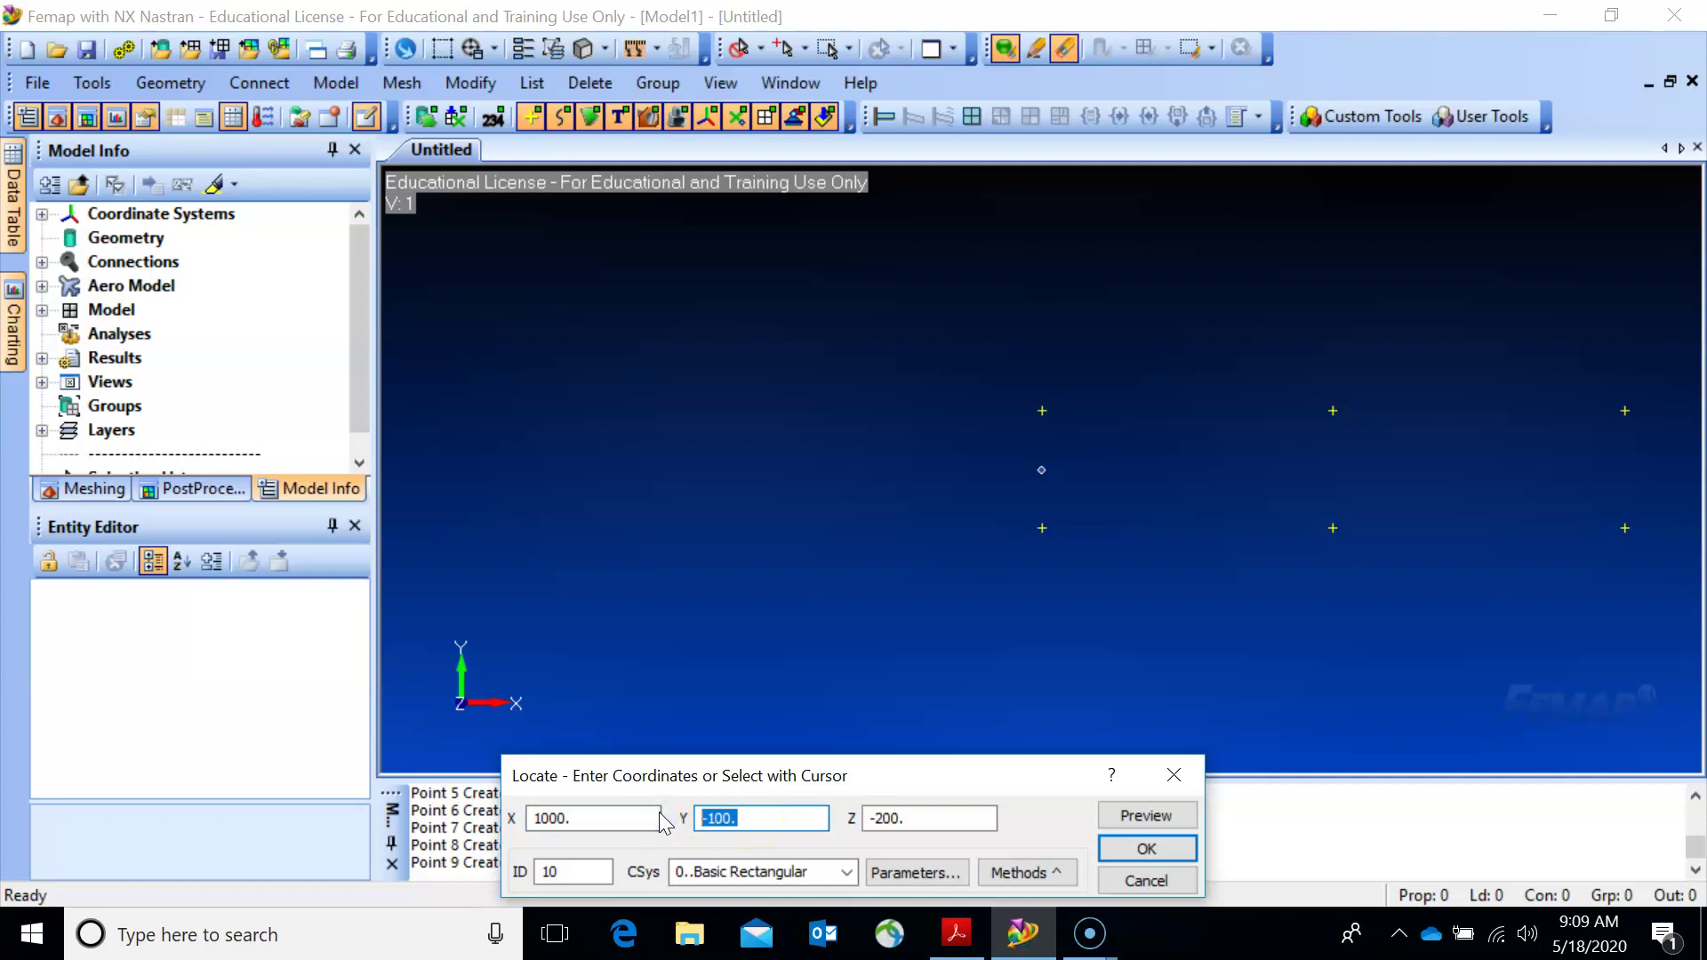
pyautogui.write('100')
pyautogui.click(1164, 849)
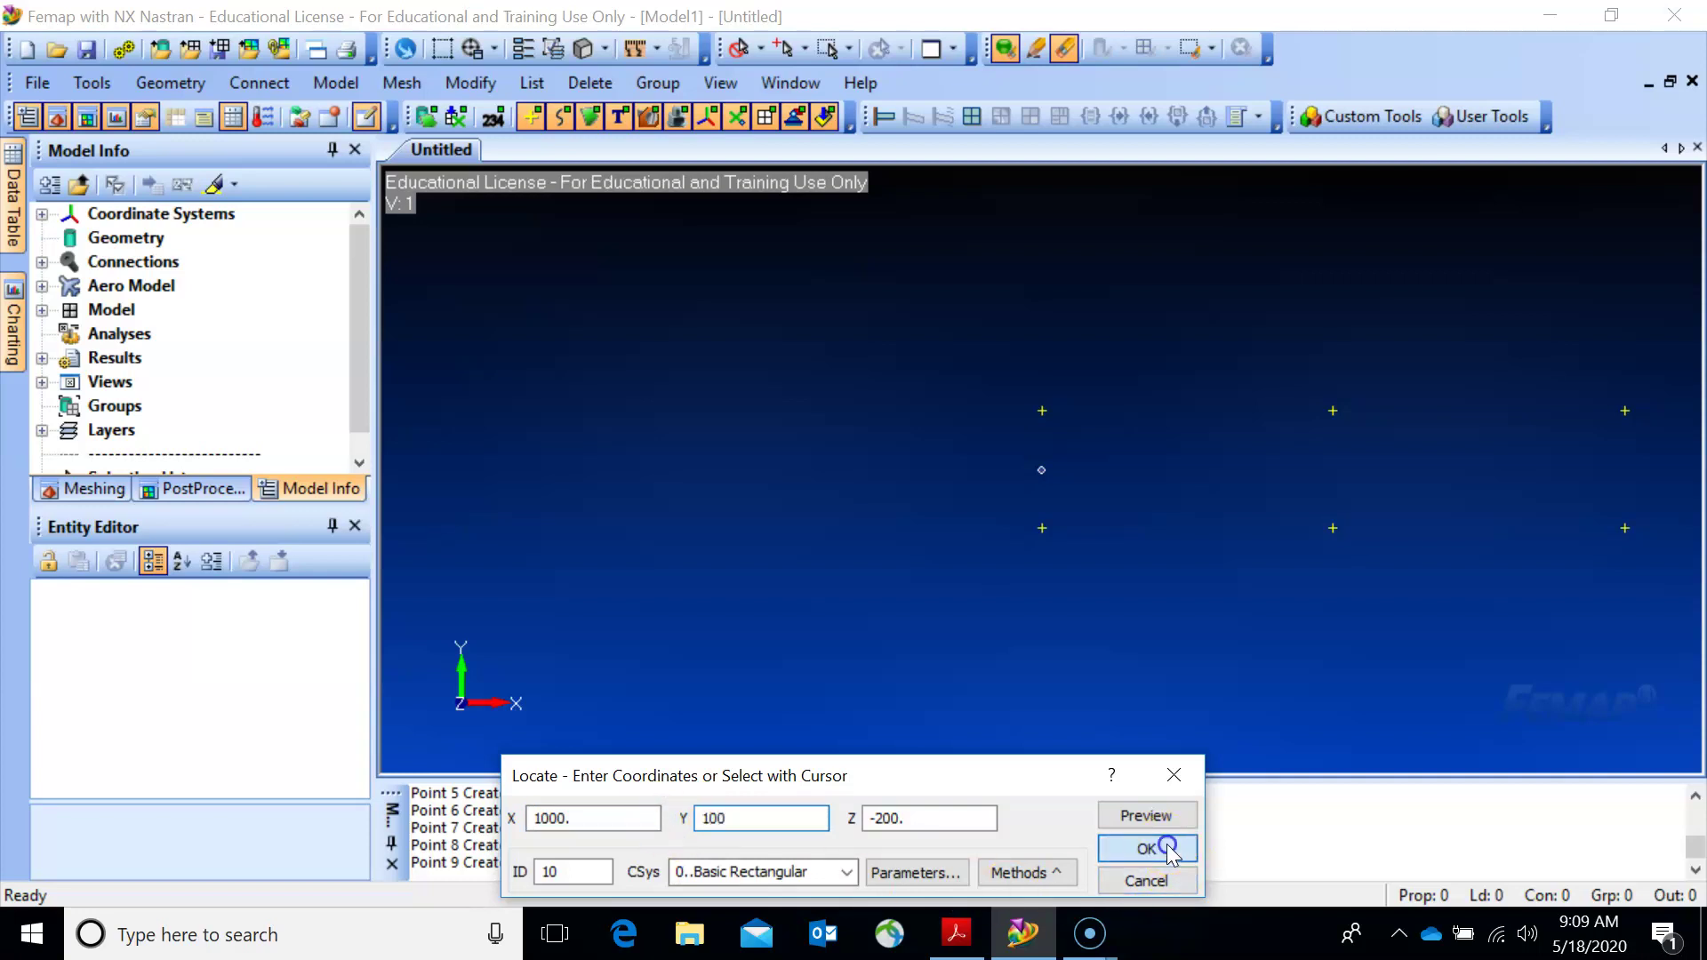
pyautogui.write('500')
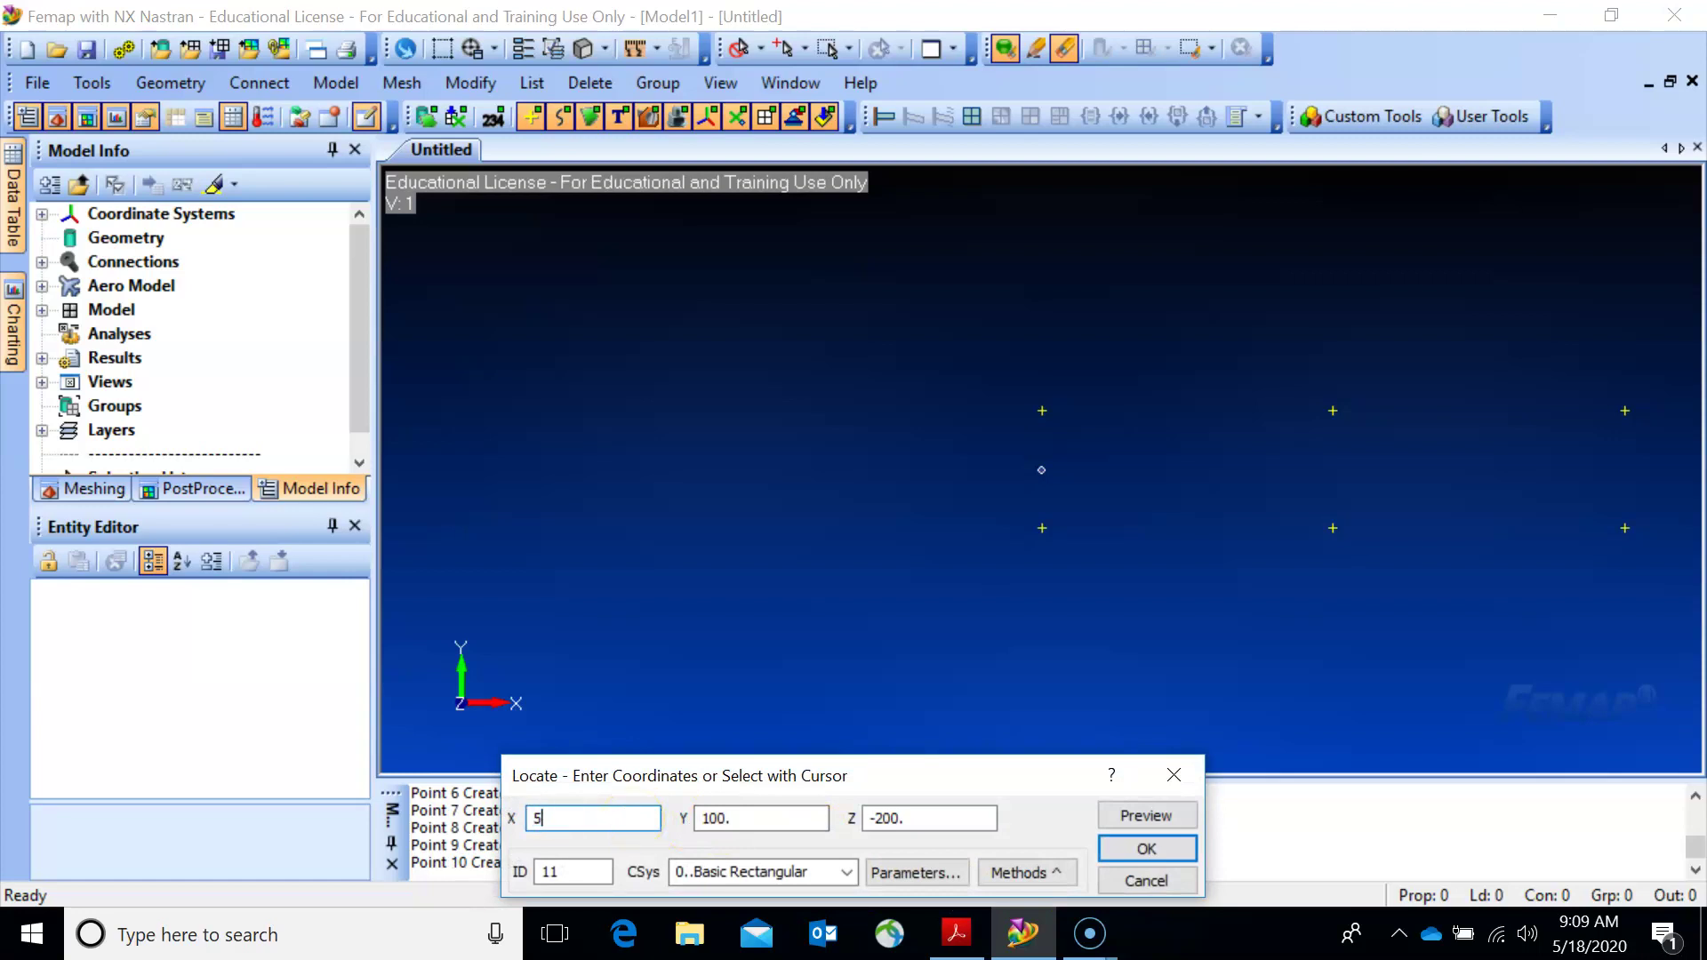
pyautogui.click(1107, 852)
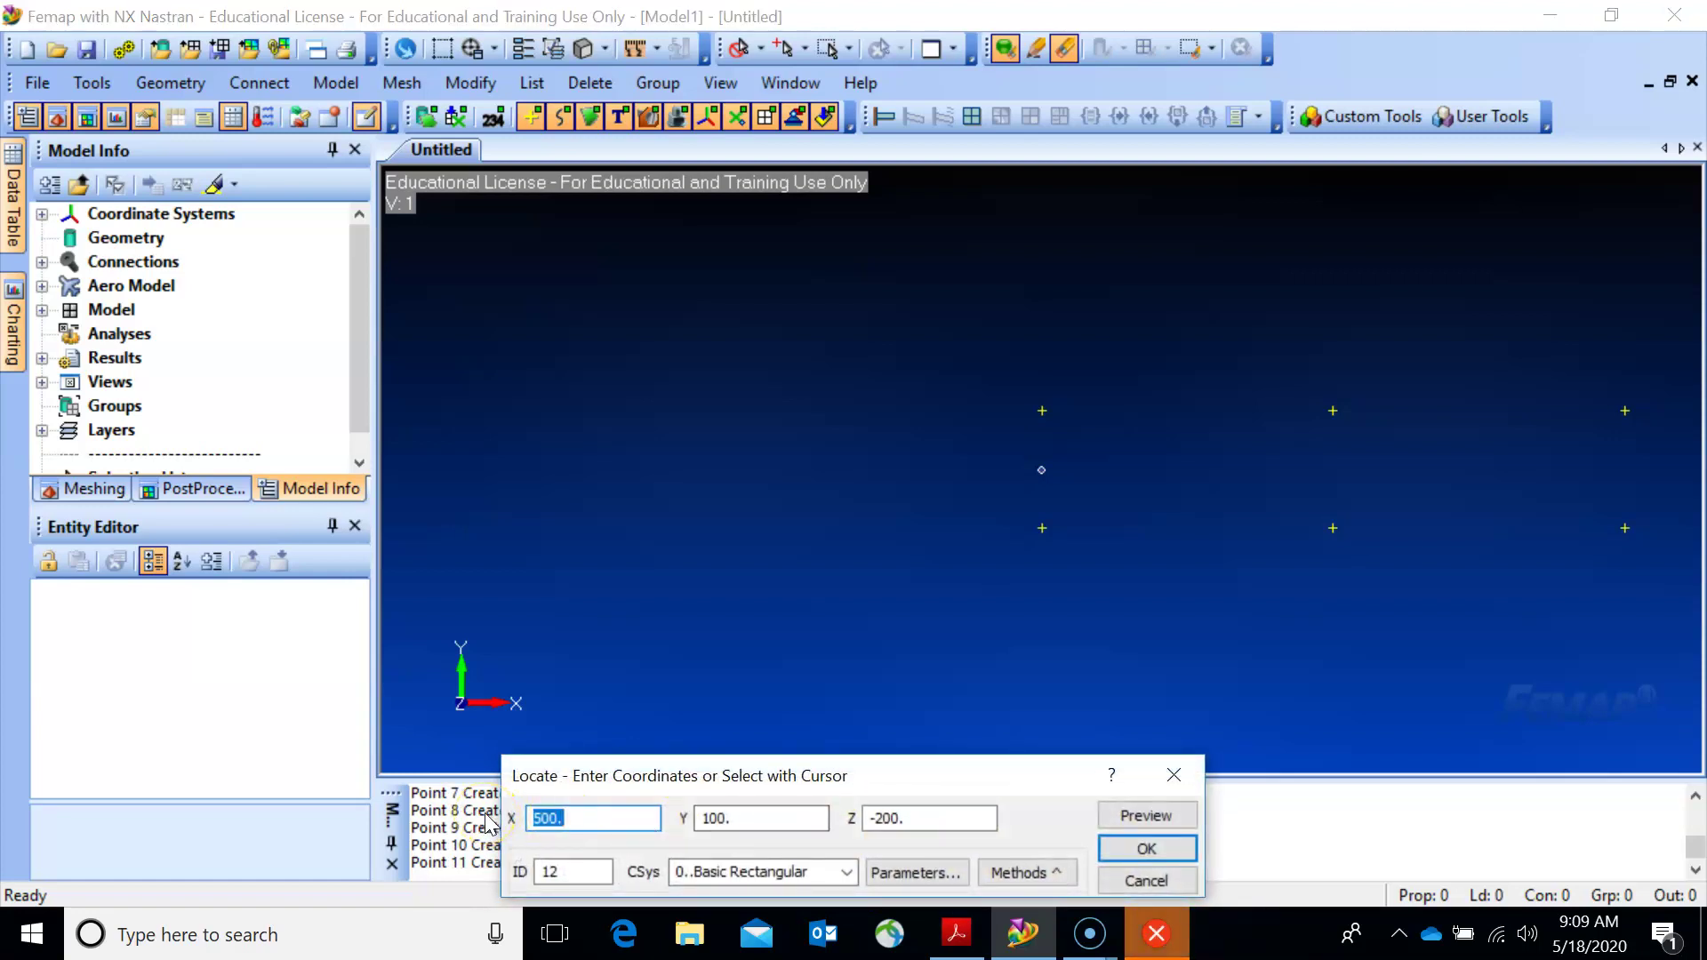
pyautogui.write('0')
pyautogui.click(1152, 850)
# Create the upper points of the Z 200 side at (0, 100, 200), (500, 100, 200) and (1000, 100, 200).
pyautogui.click(929, 822)
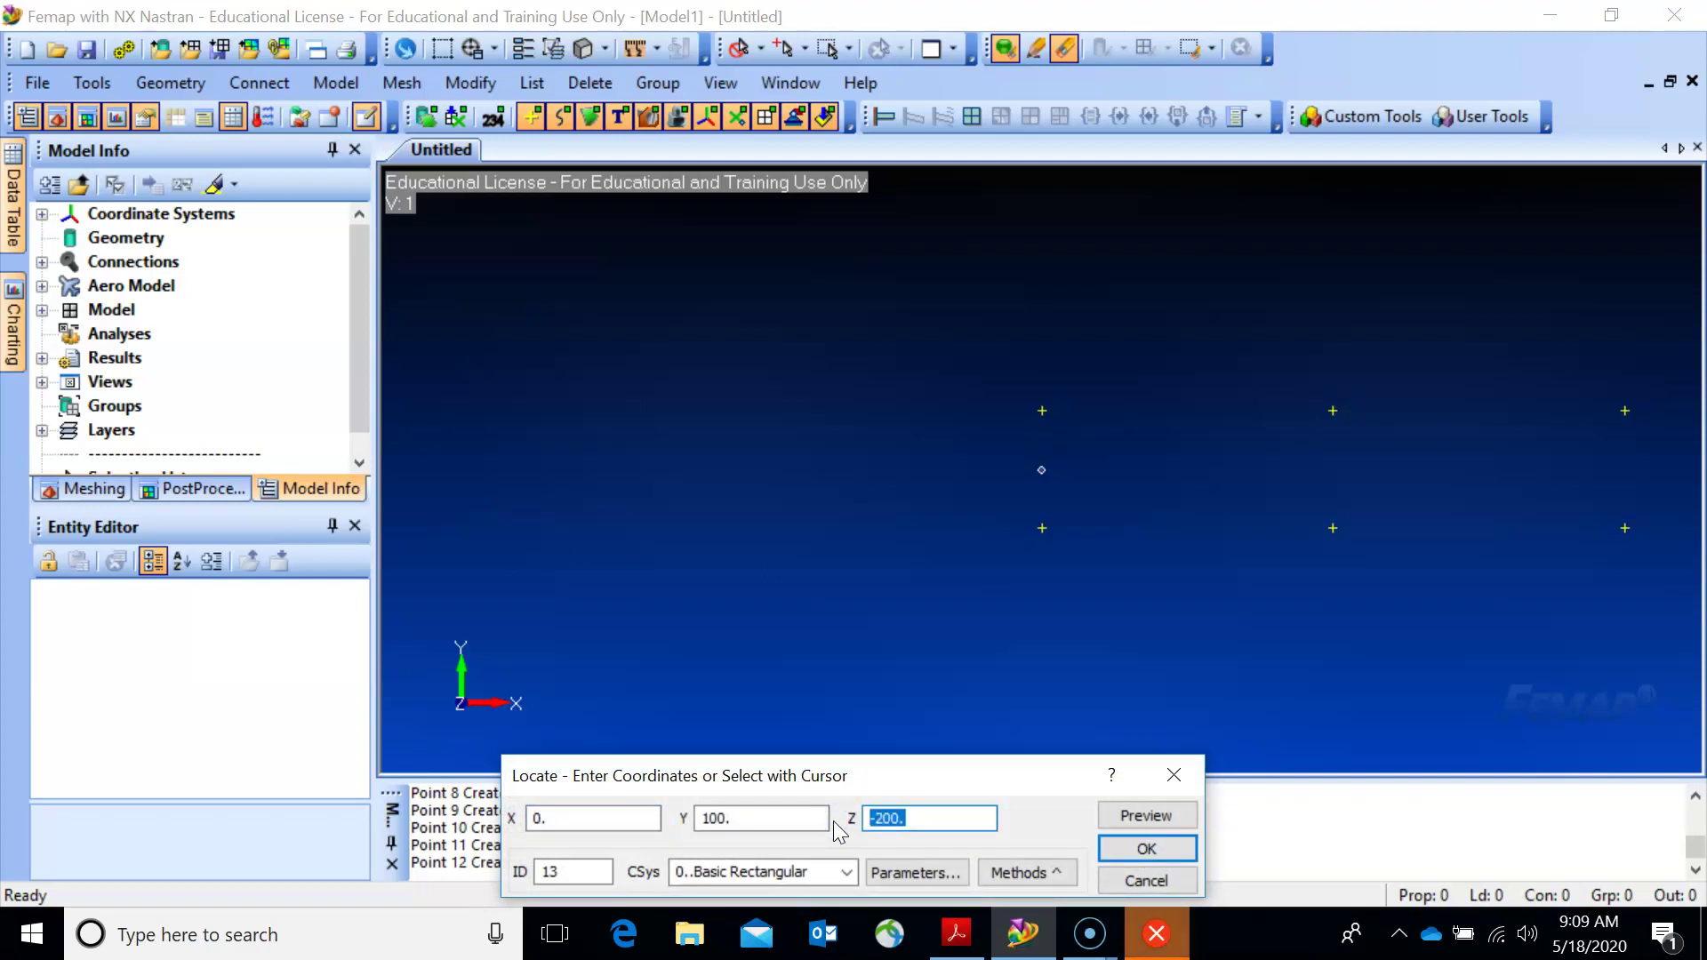
pyautogui.write('200')
pyautogui.click(1151, 849)
pyautogui.click(642, 817)
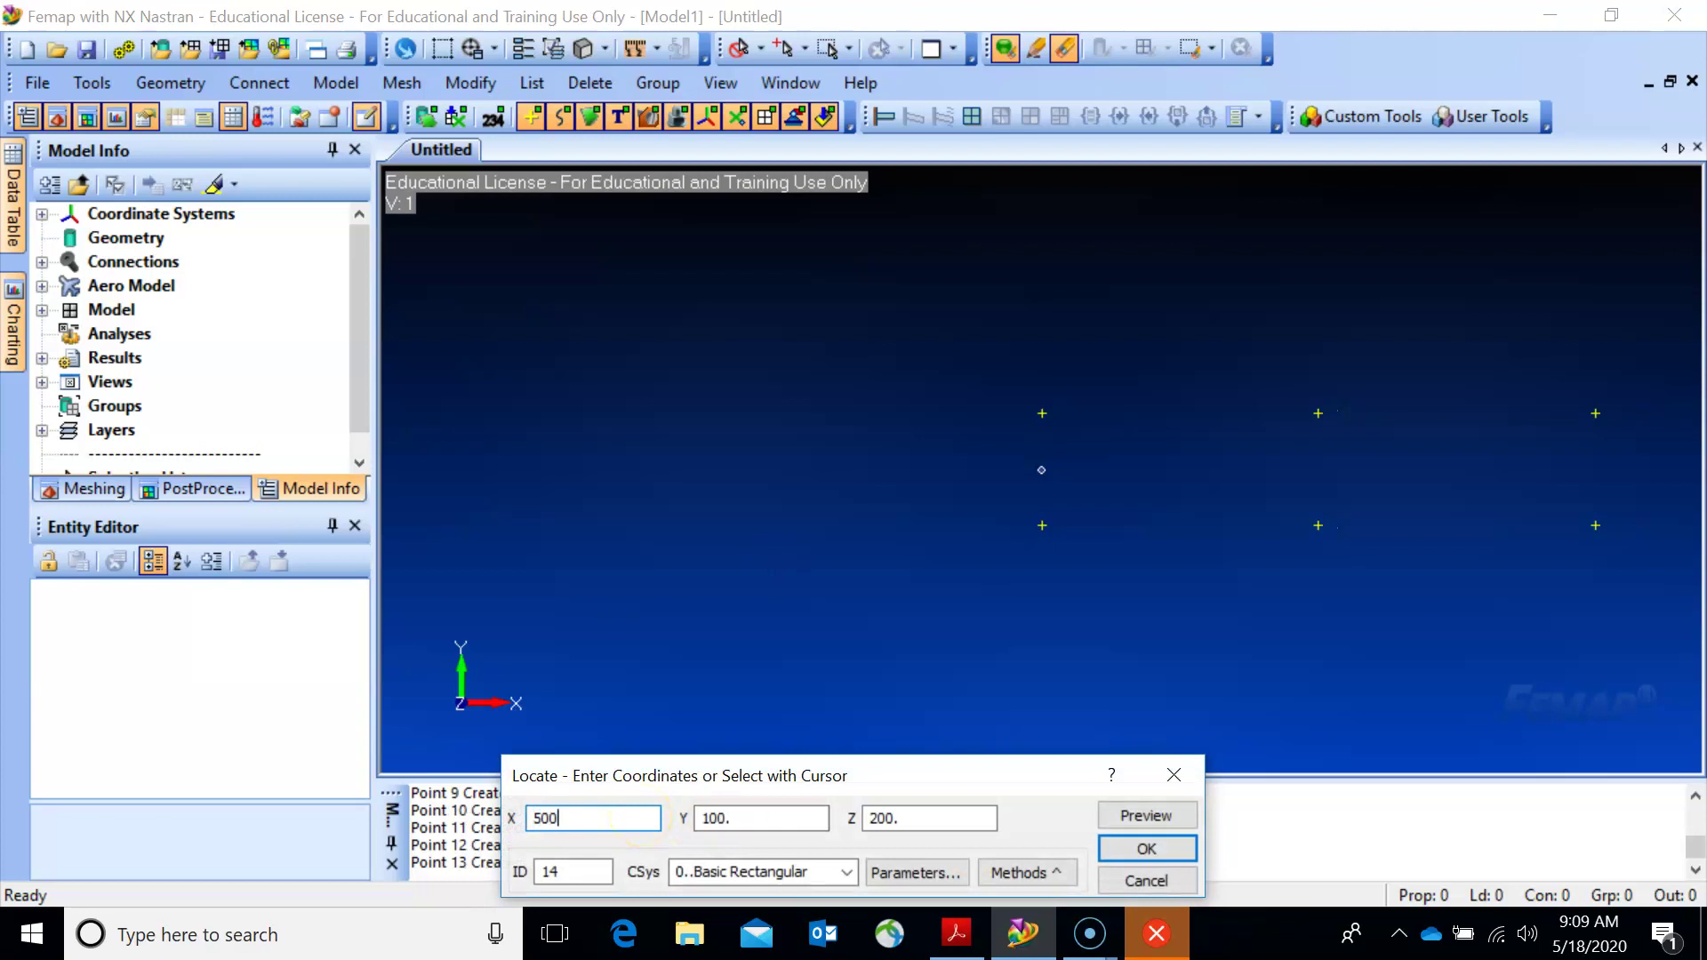
pyautogui.write('500')
pyautogui.click(1146, 849)
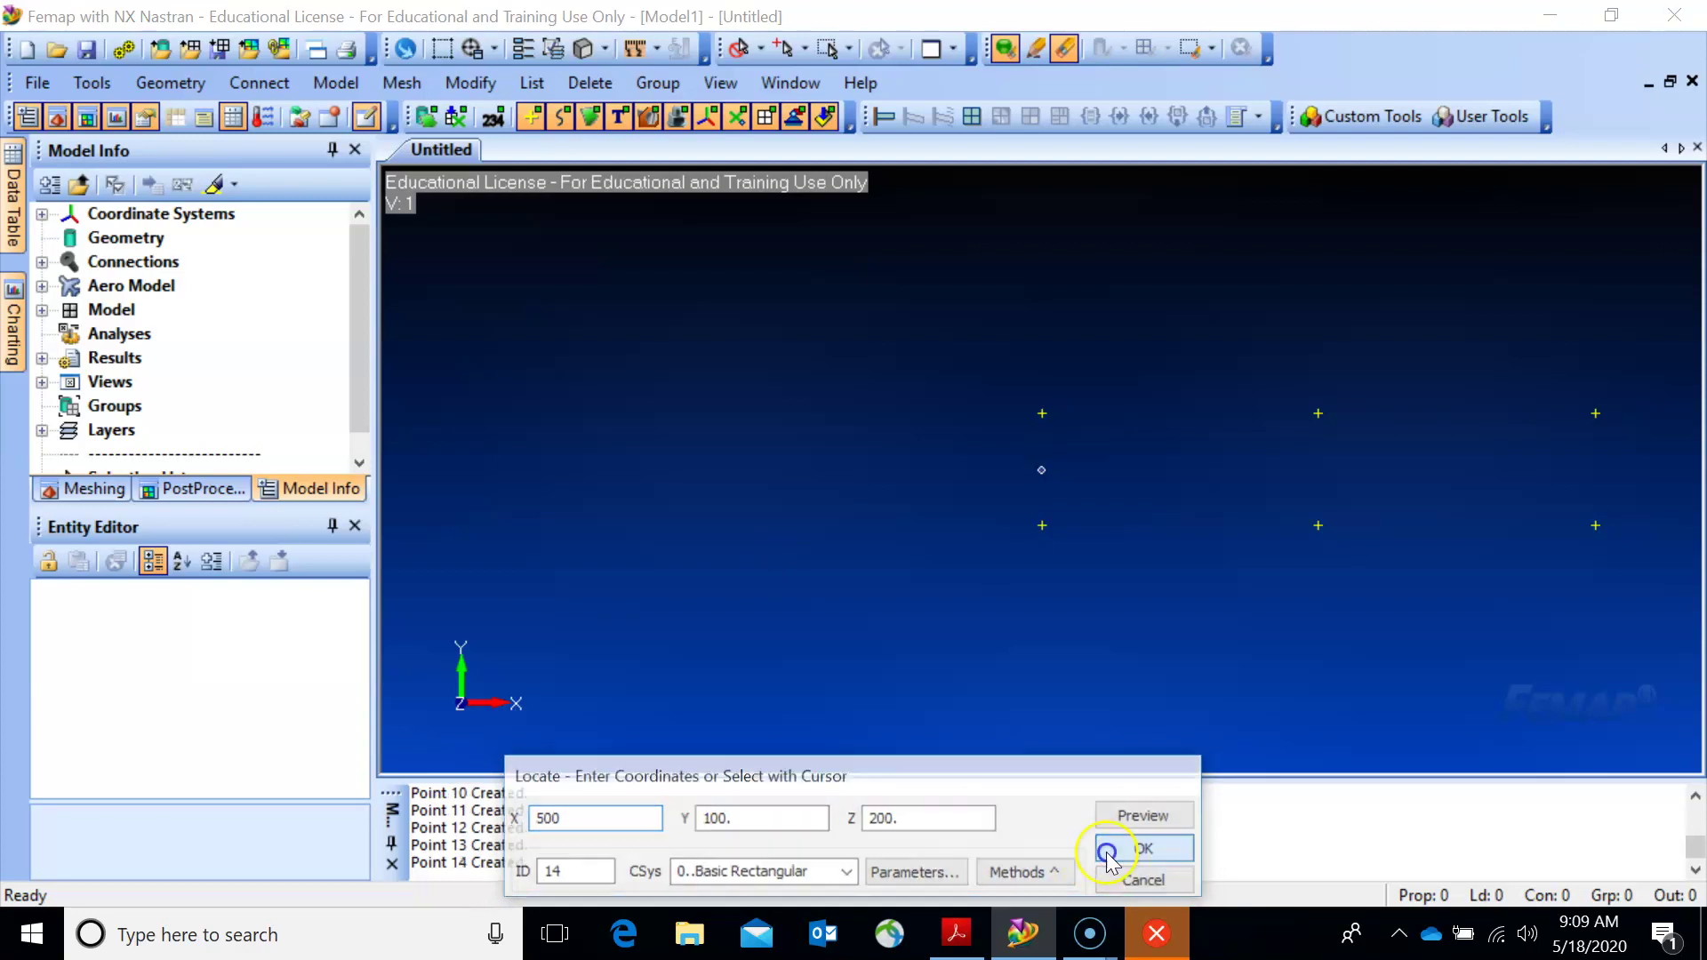
pyautogui.write('1000')
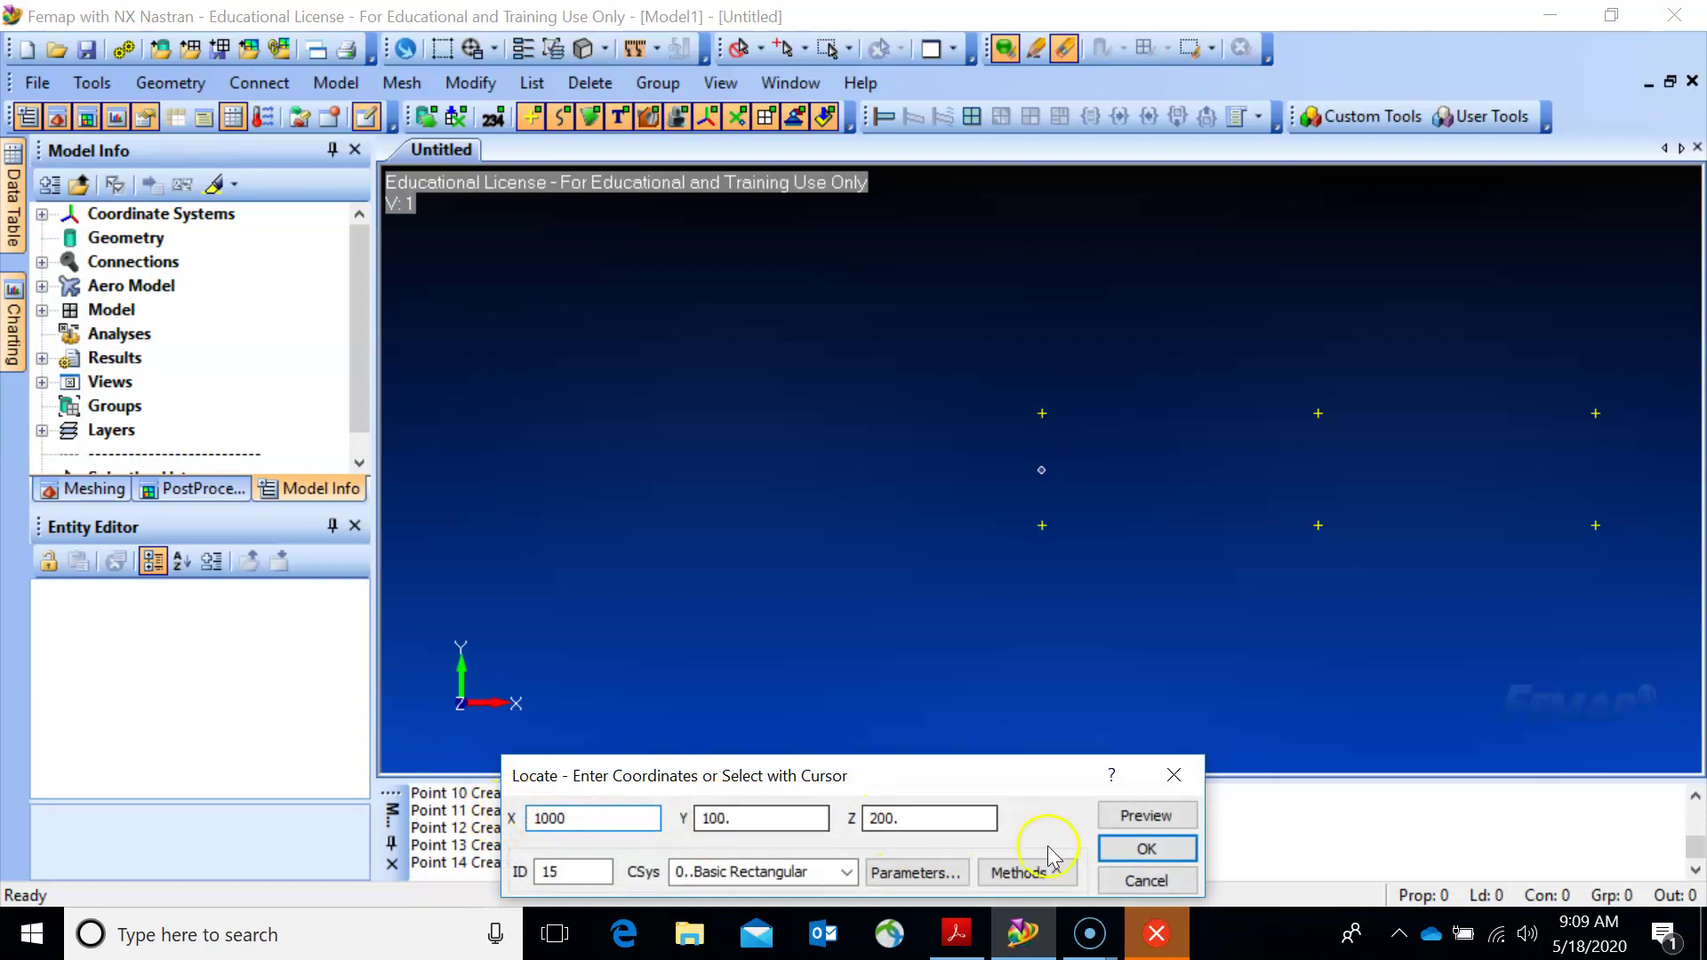
pyautogui.click(1147, 849)
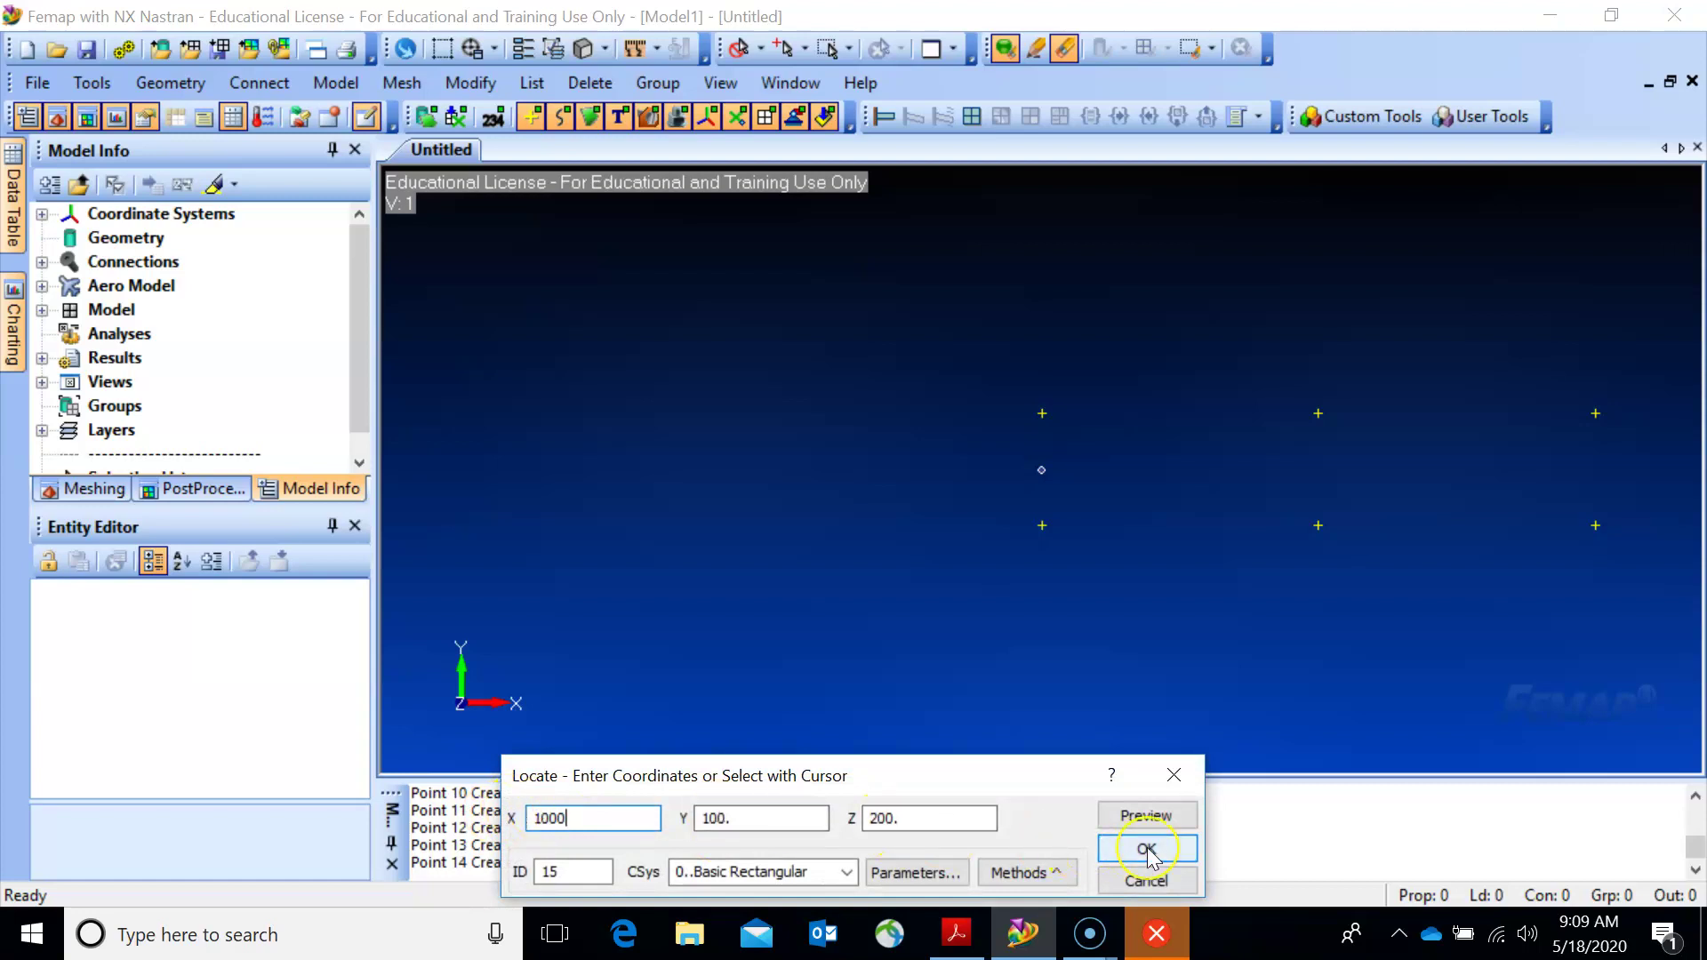
# Create the lower points of the Z 200 side at (1000, -100, 200), (500, -100, 200) and (0, -100, 200), and finish point creation.
pyautogui.click(704, 818)
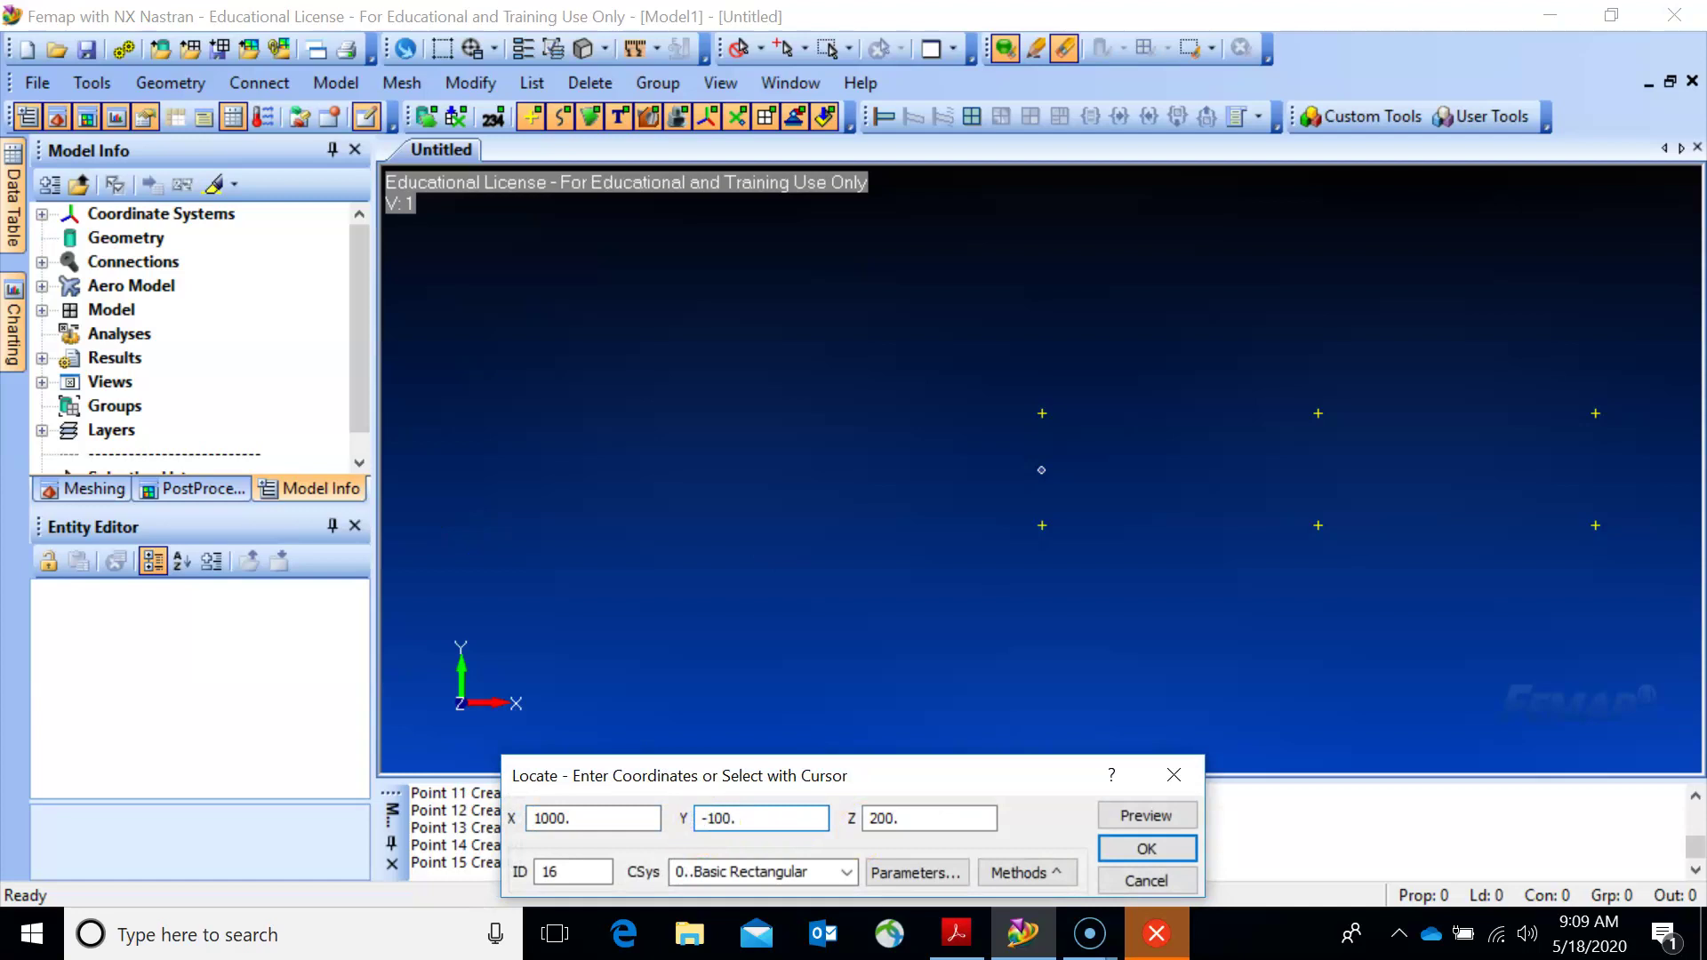
pyautogui.click(1146, 849)
pyautogui.doubleClick(615, 819)
pyautogui.write('500')
pyautogui.click(1147, 849)
pyautogui.doubleClick(528, 790)
pyautogui.write('0')
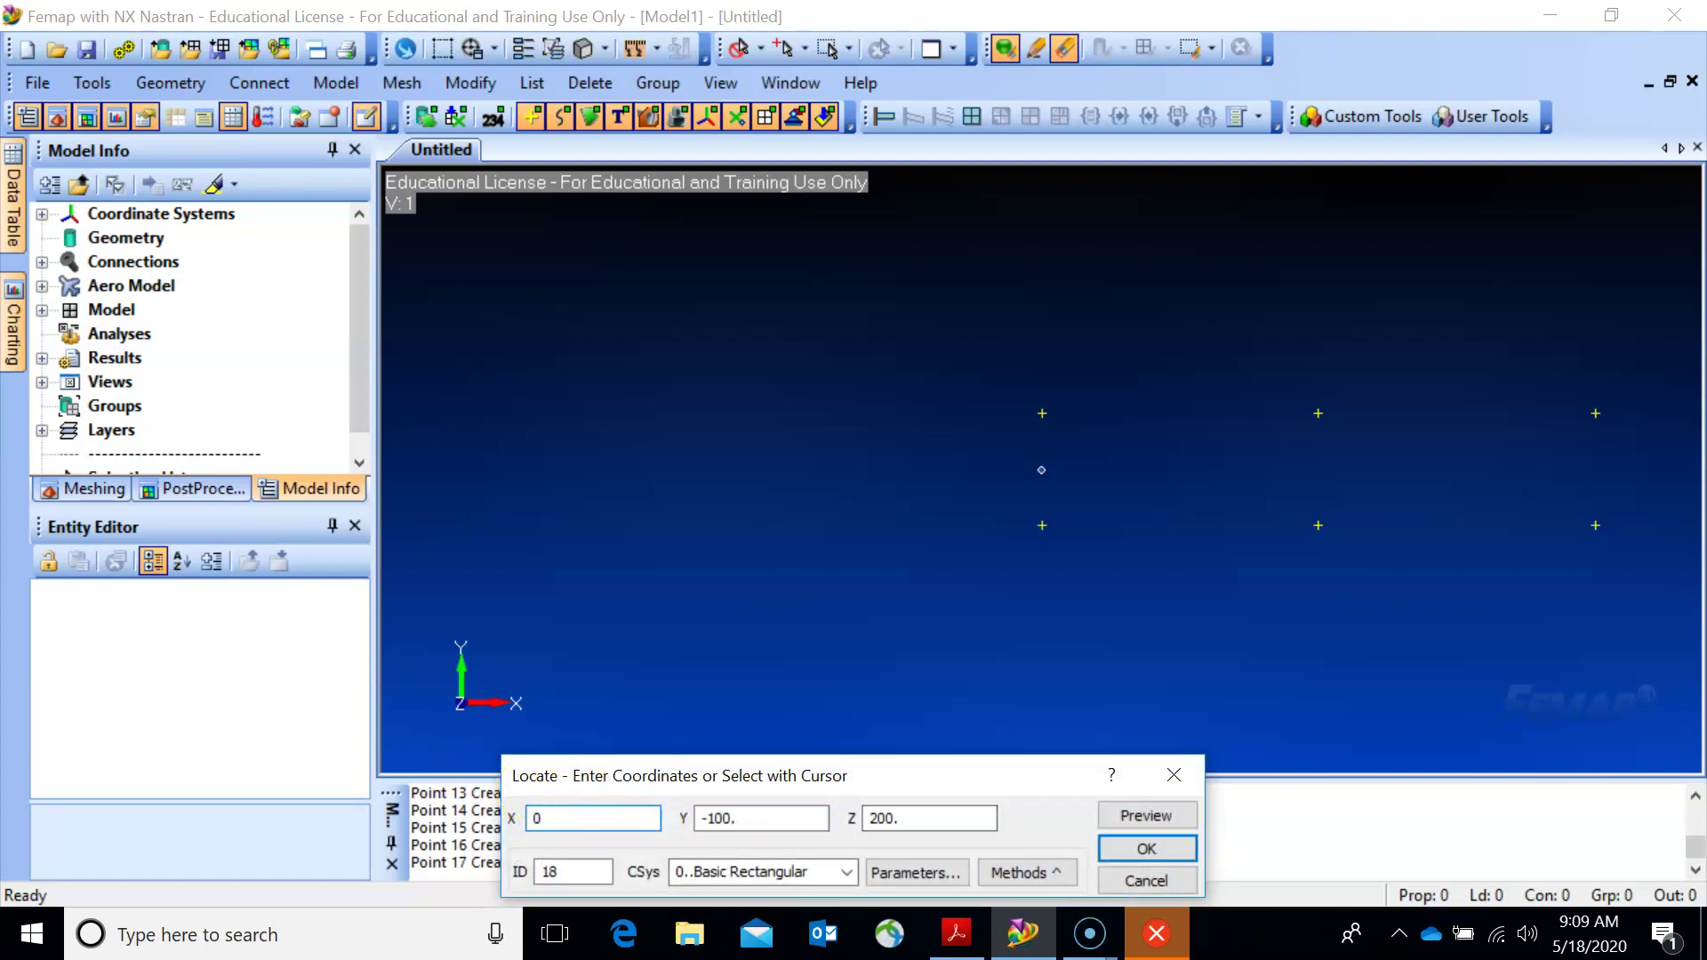
pyautogui.click(1167, 849)
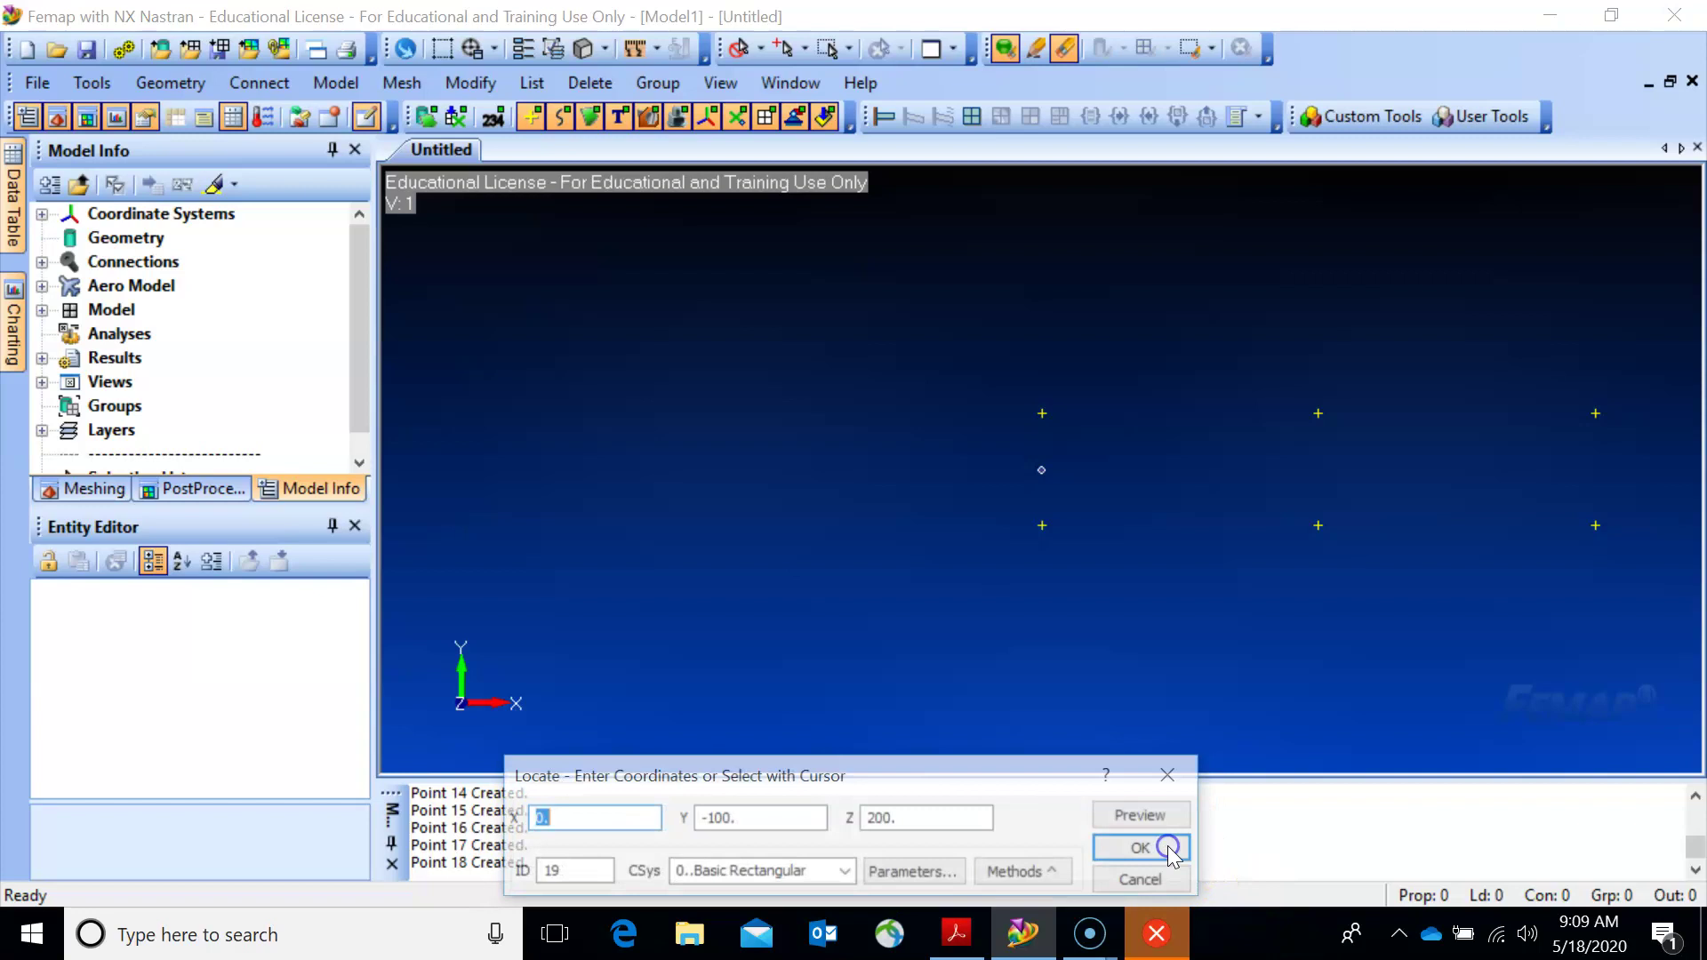
pyautogui.click(1139, 880)
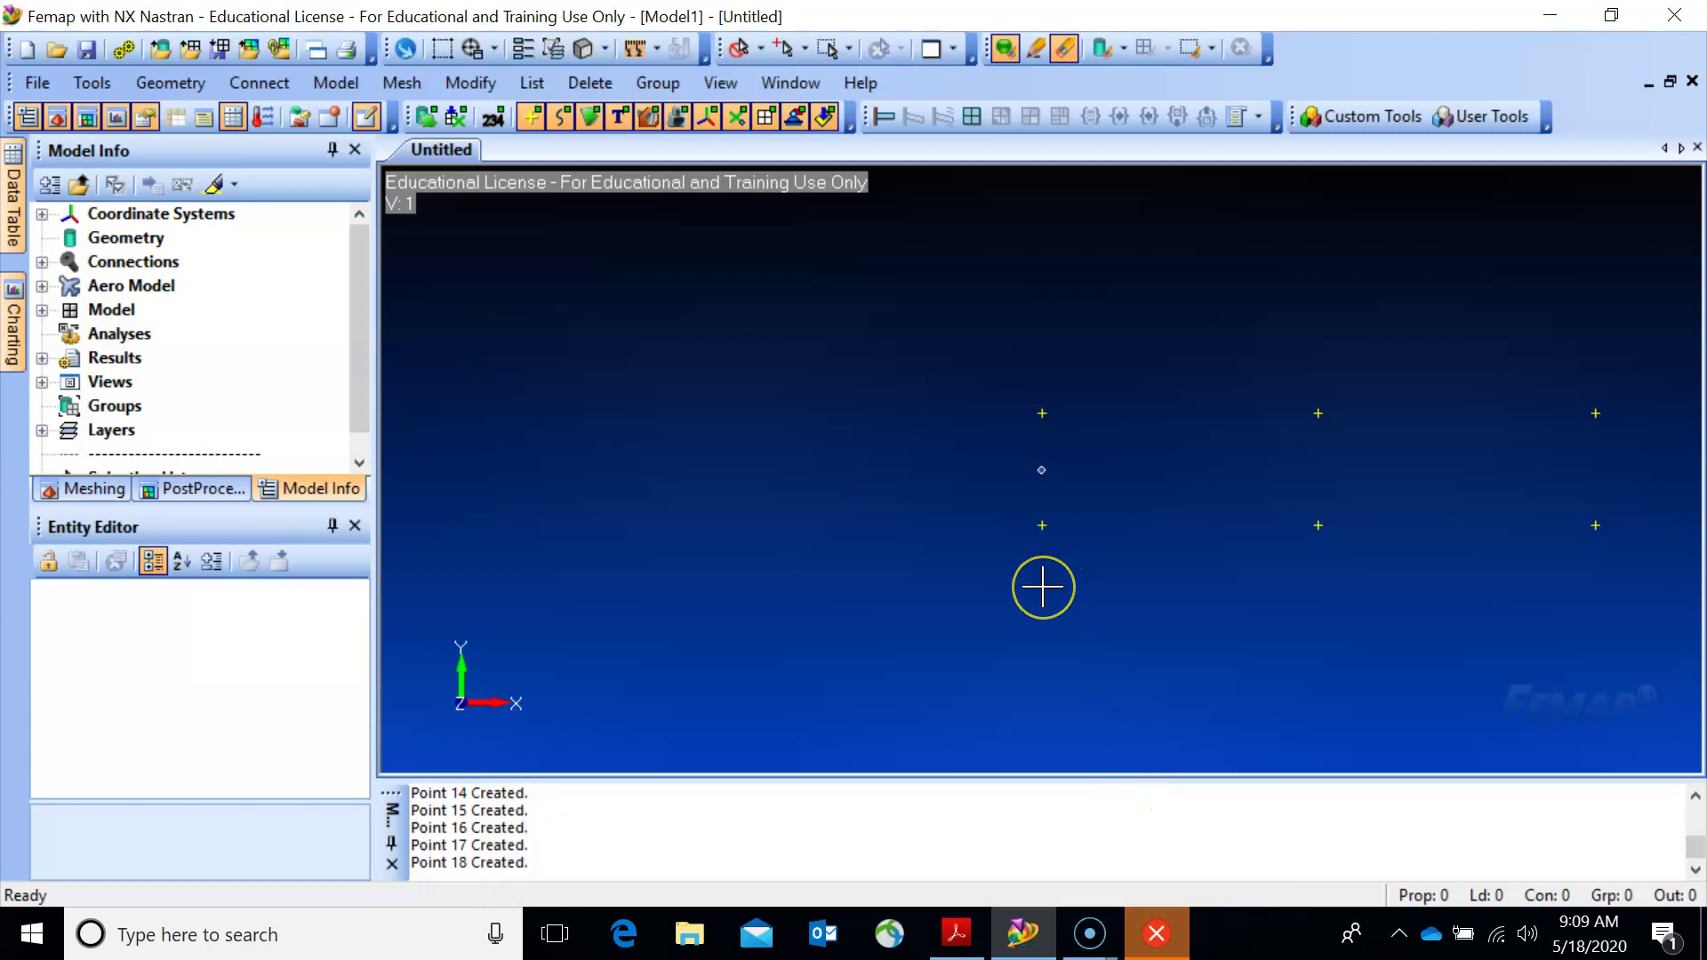
# Create a corner surface on the four outer points of the end face at X 1000, using the On Point method.
pyautogui.hotkey('ctrl', 'a')
pyautogui.moveTo(1040, 584); pyautogui.dragTo(820, 373)
pyautogui.click(168, 83)
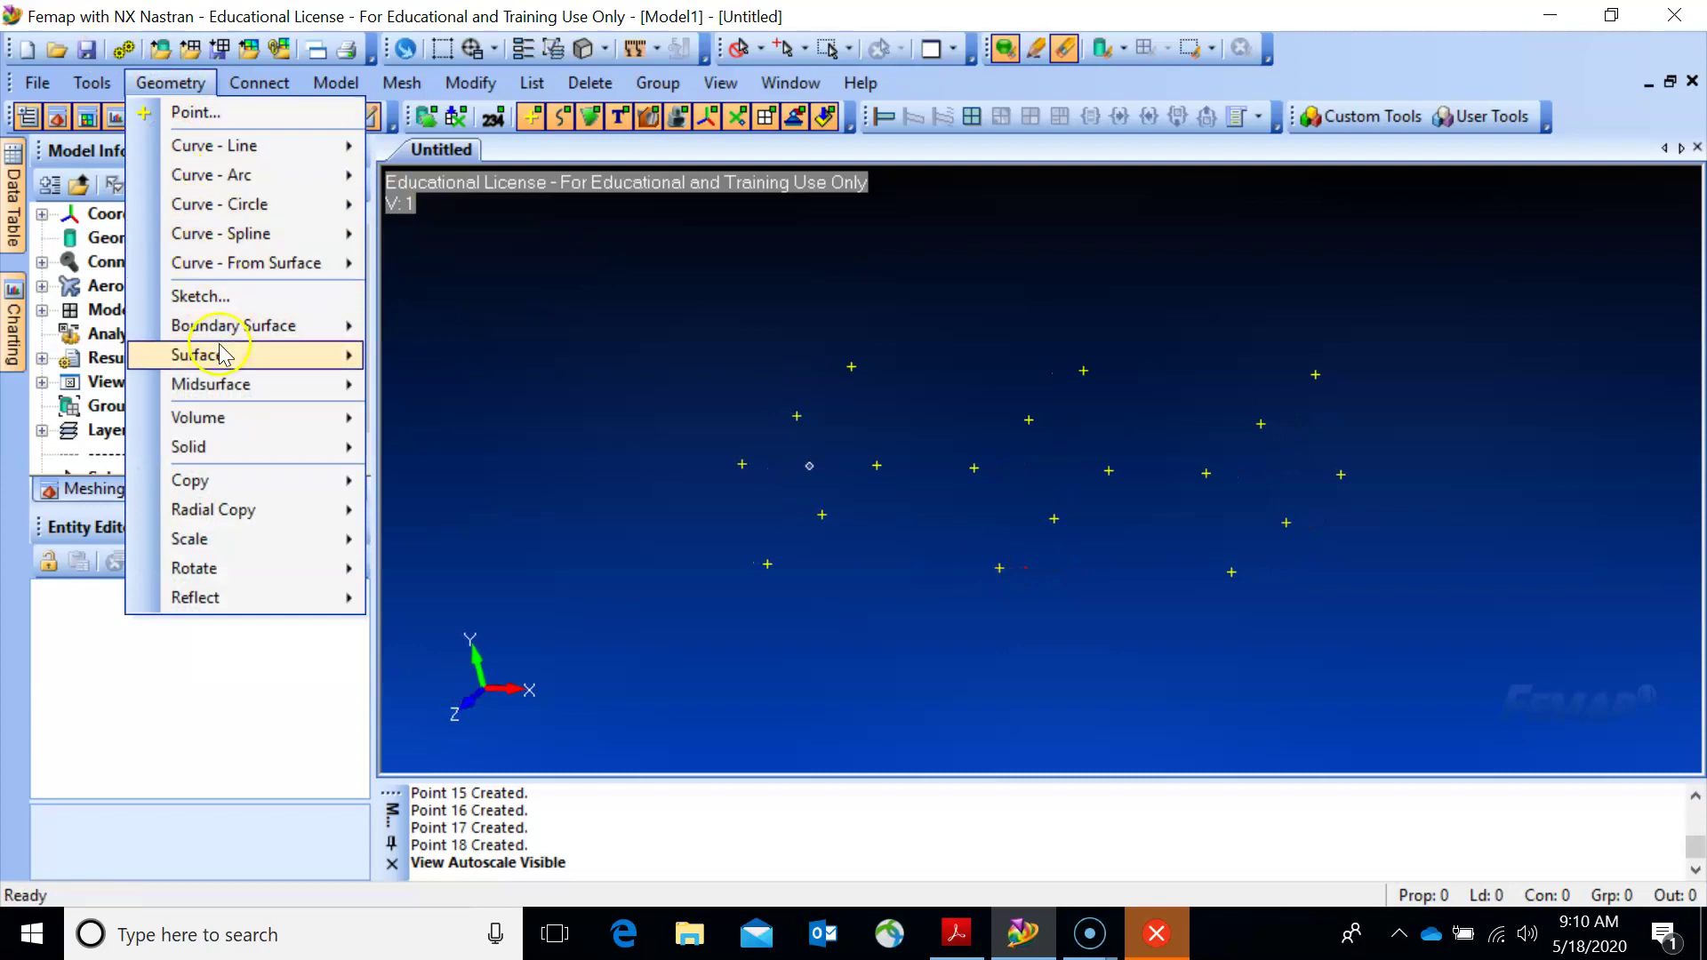
pyautogui.moveTo(266, 356)
pyautogui.click(418, 360)
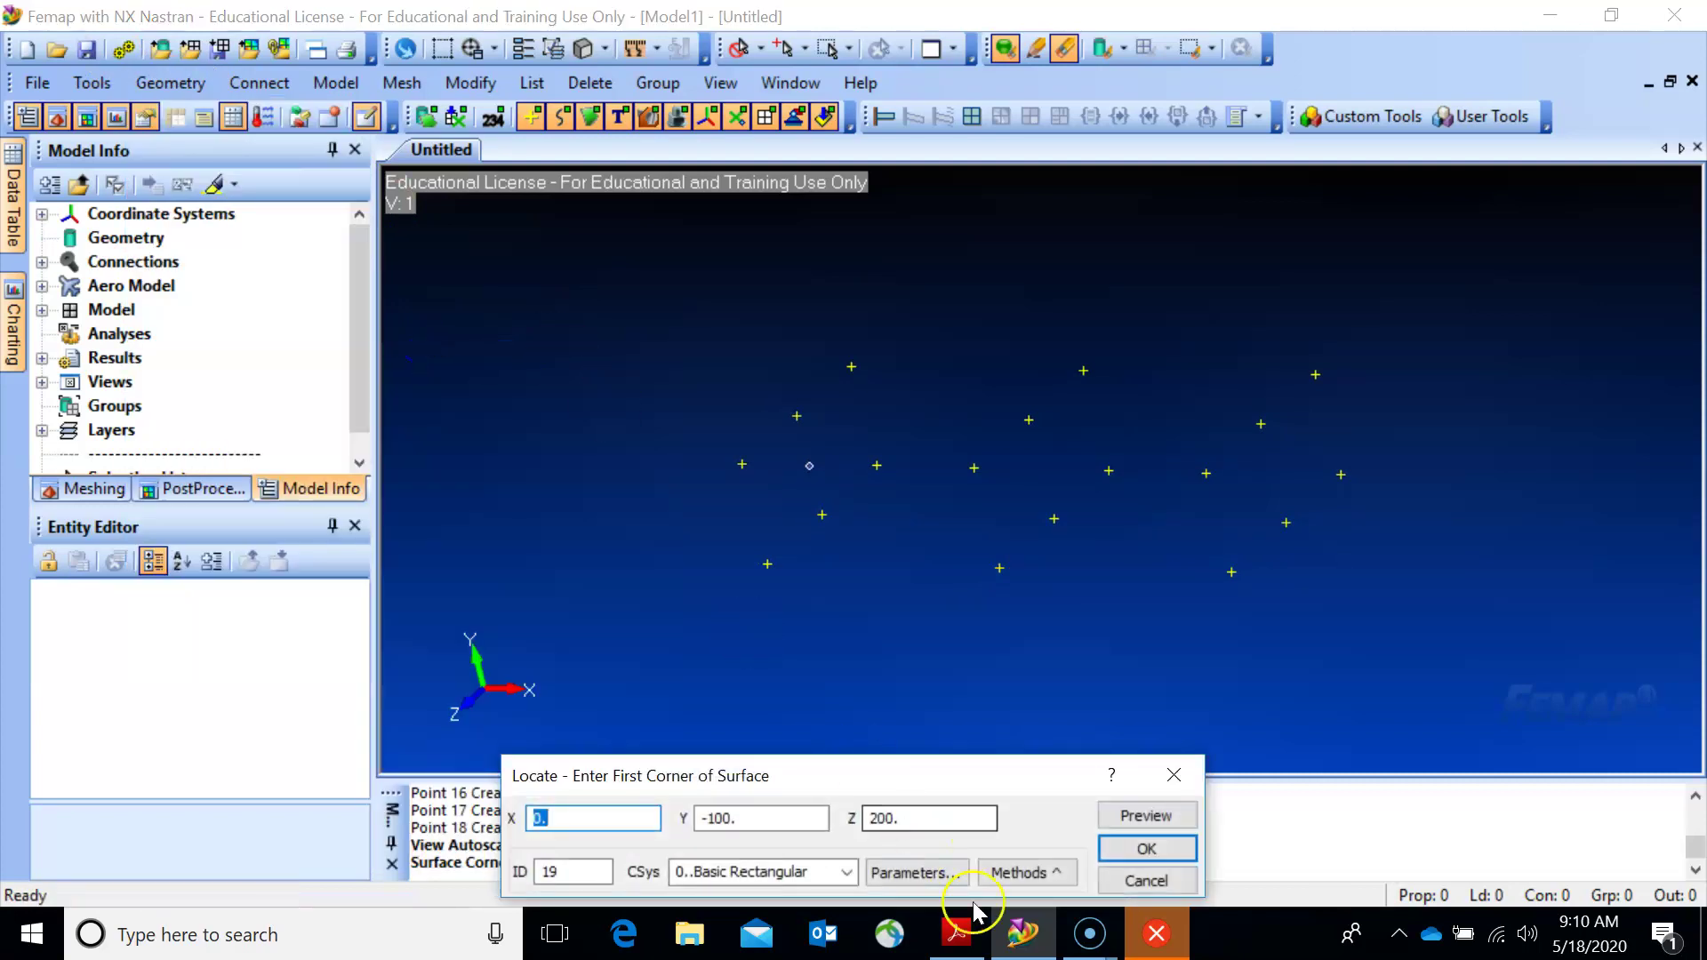
pyautogui.click(1049, 873)
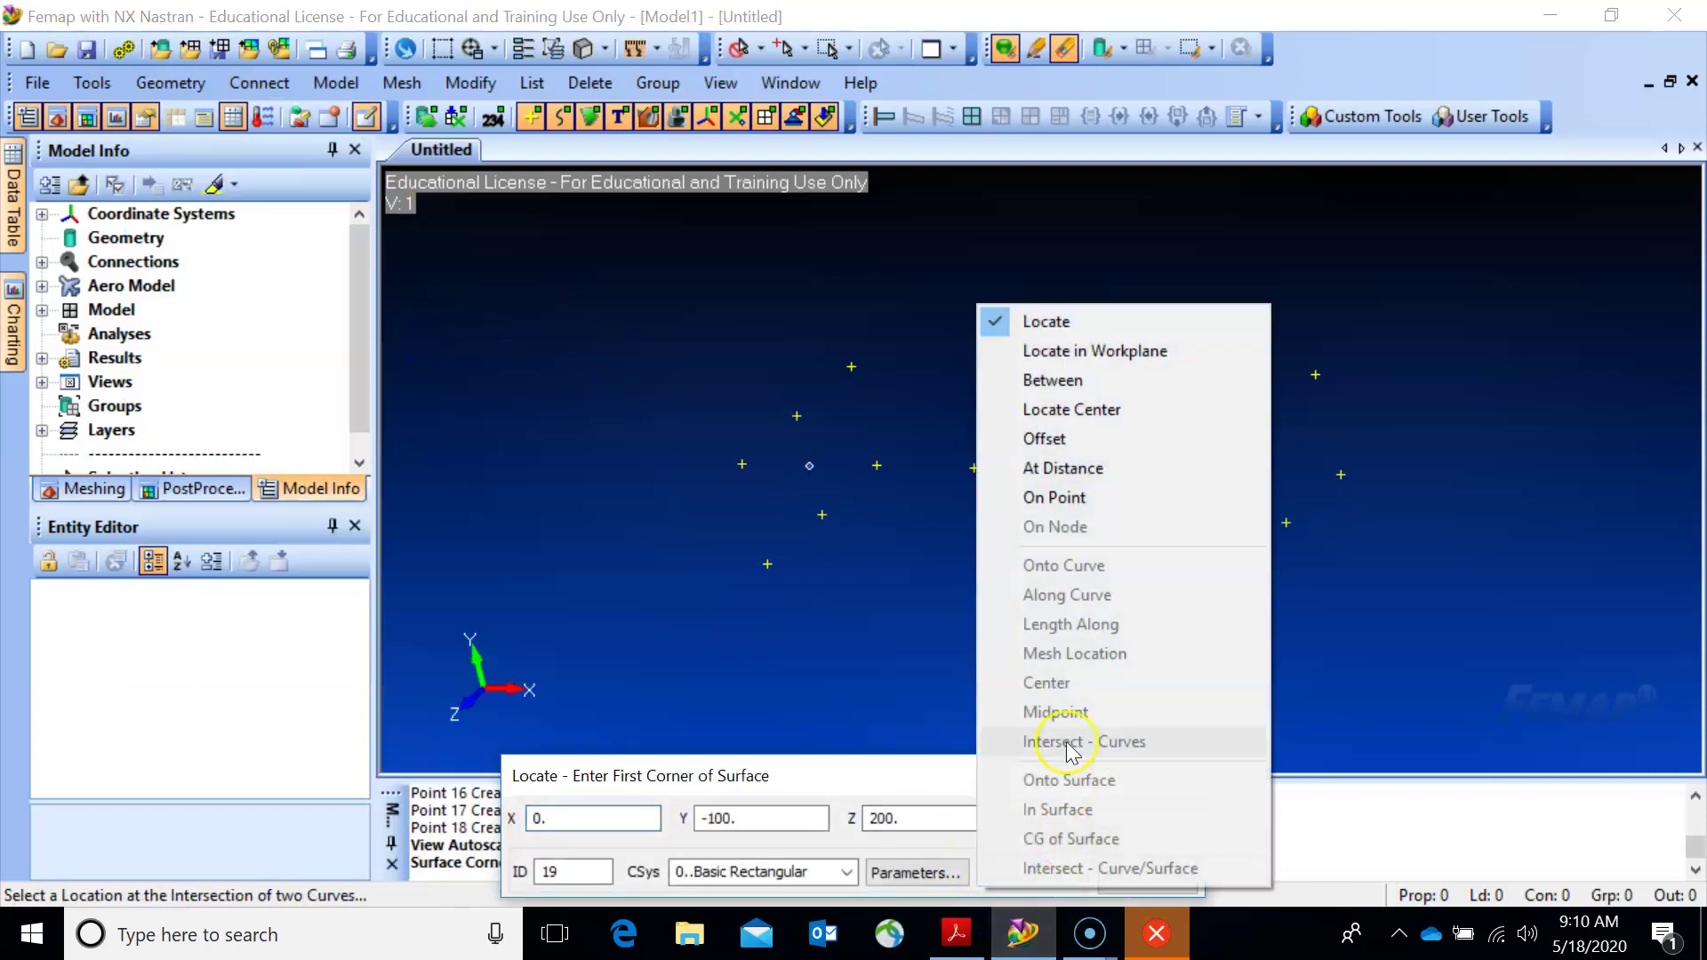
pyautogui.click(1081, 498)
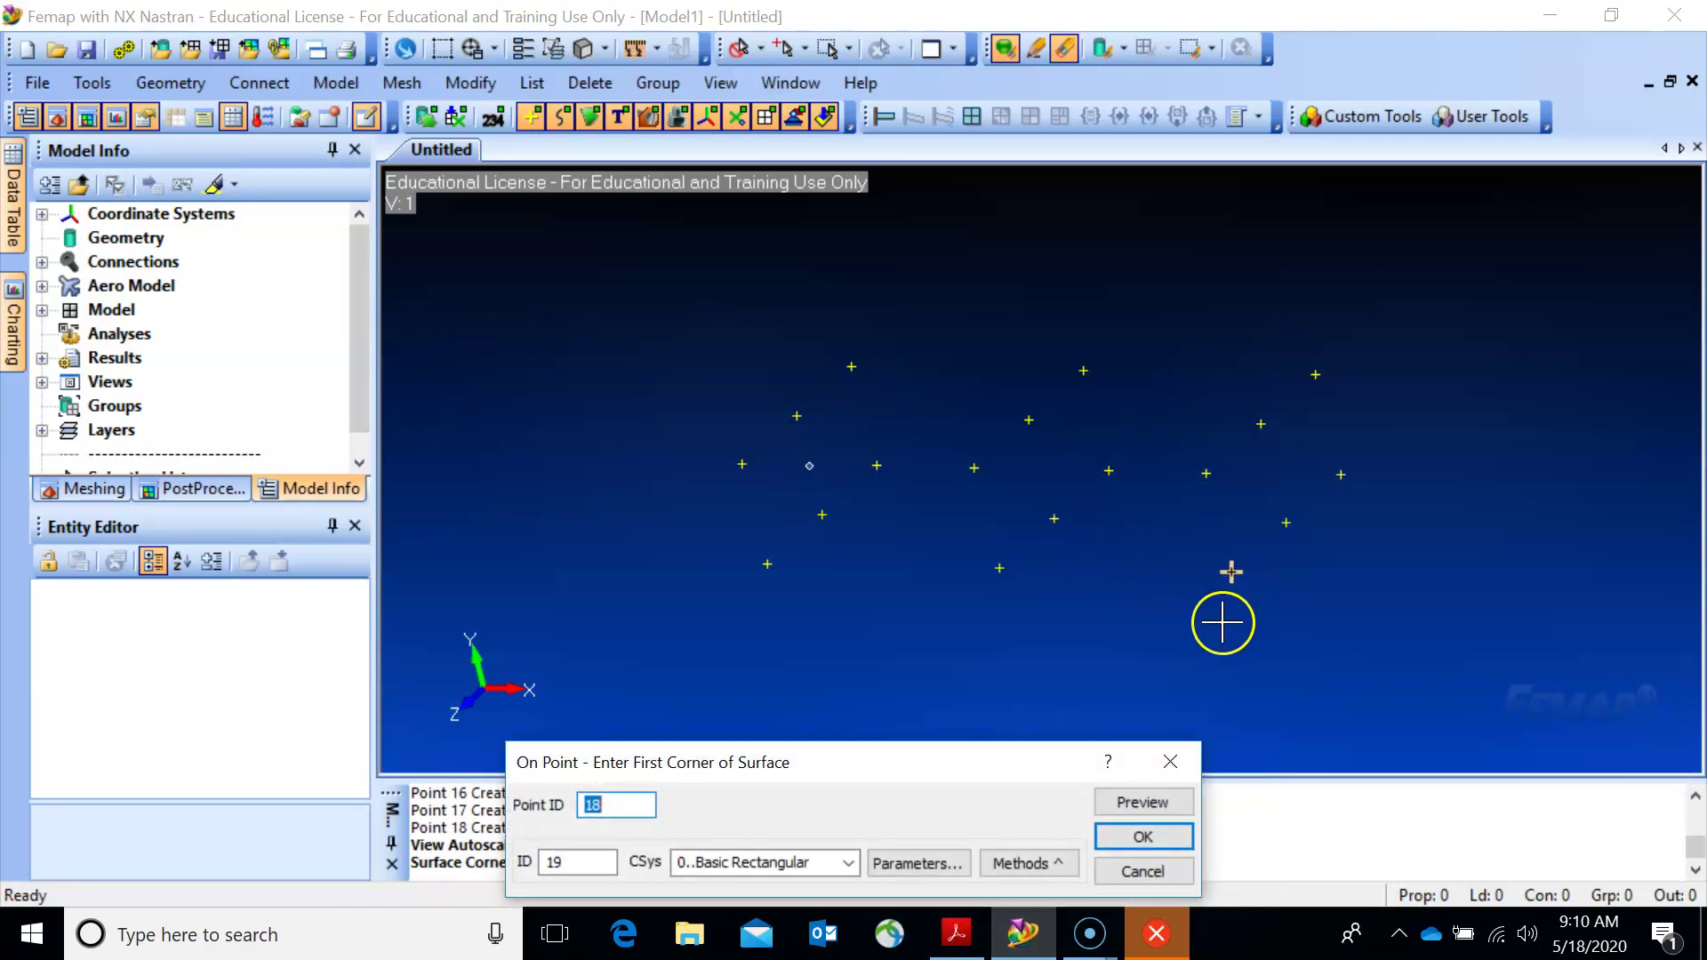
pyautogui.click(1231, 572)
pyautogui.click(1219, 505)
pyautogui.click(1308, 402)
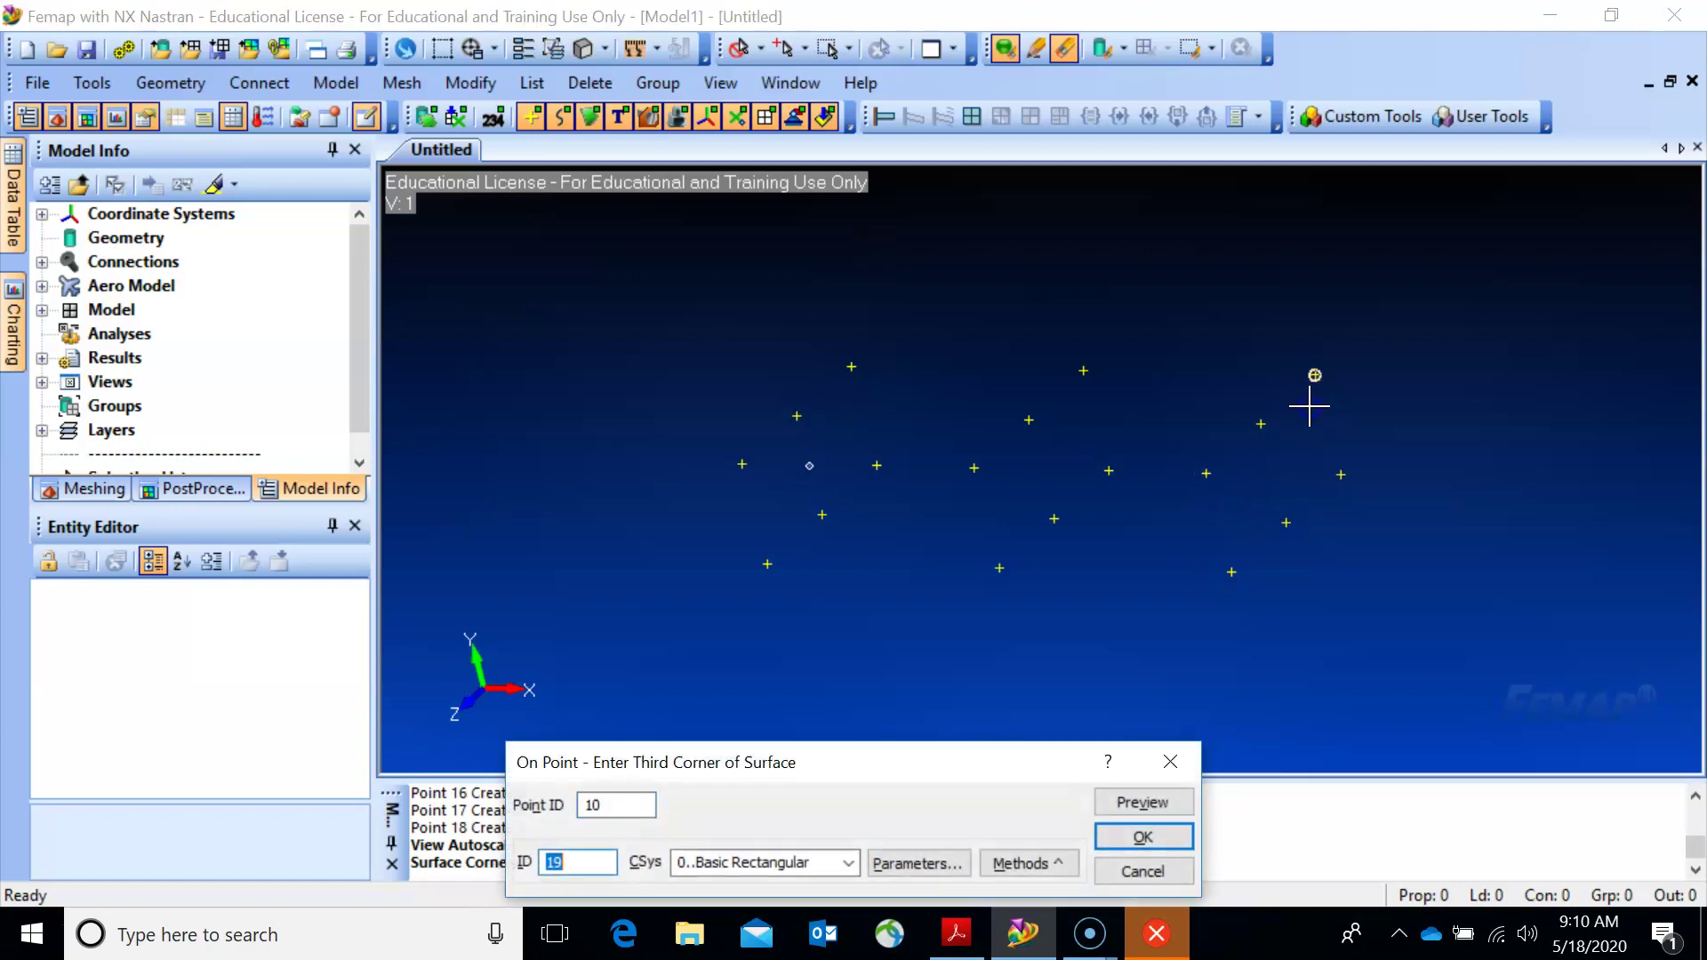
pyautogui.click(1335, 486)
pyautogui.click(1335, 488)
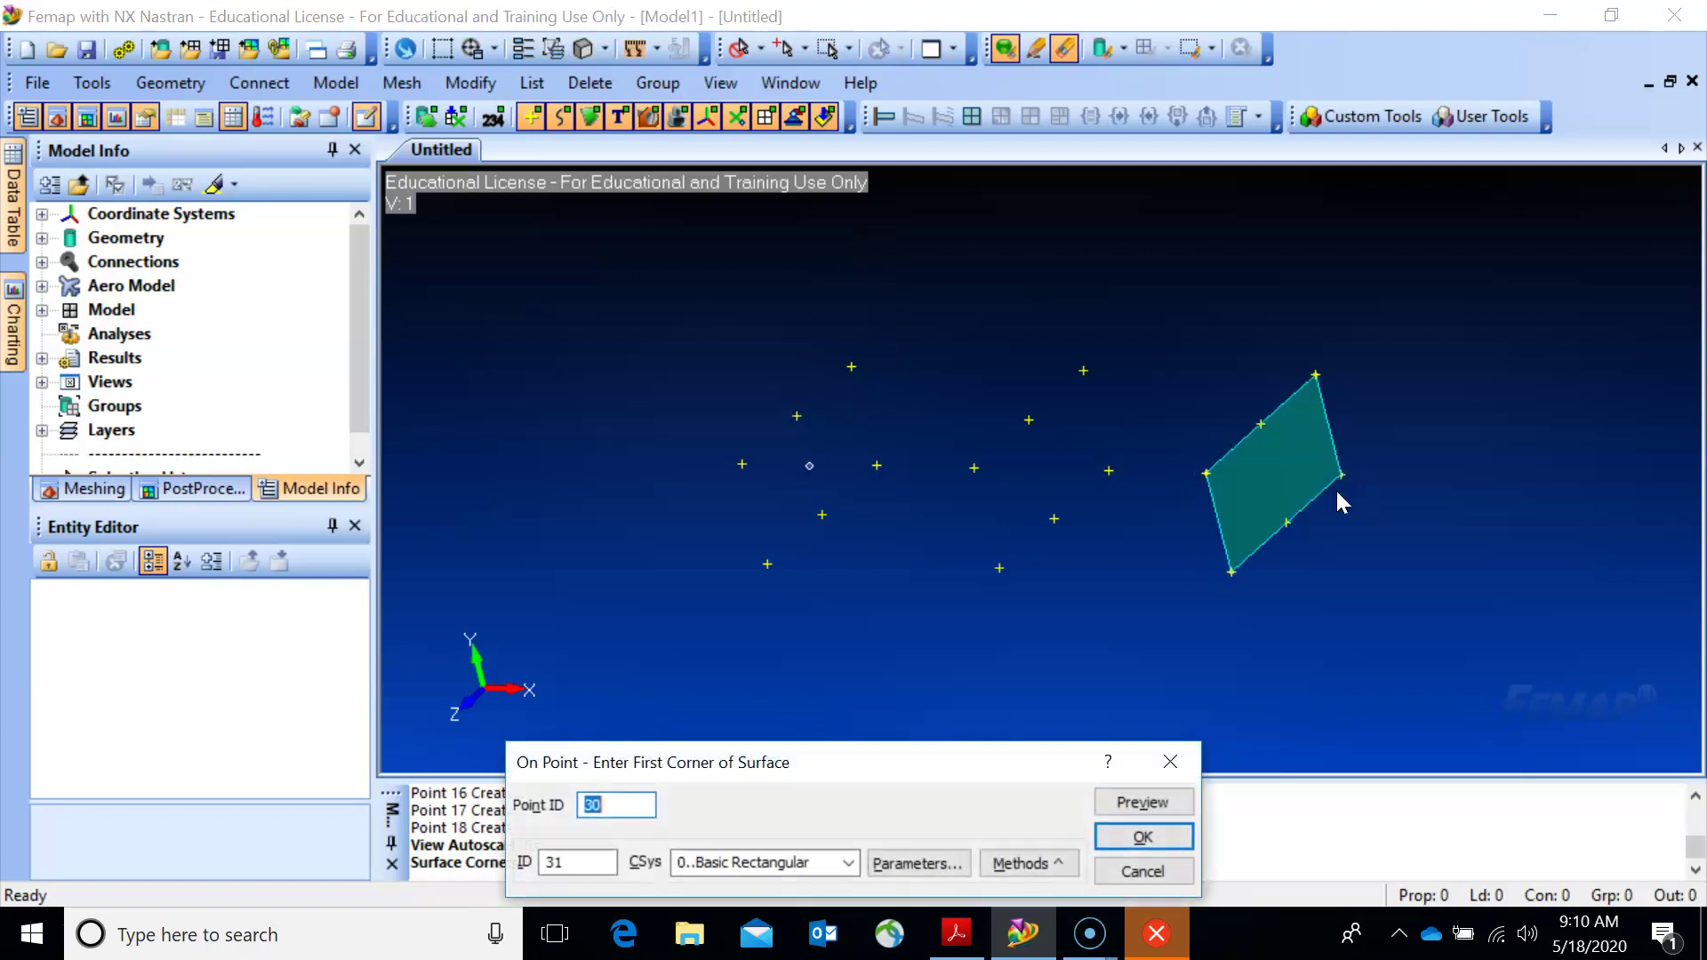
# Create the Z 200 side panel of the outer bay from its corner points between X 500 and X 1000.
pyautogui.click(1210, 489)
pyautogui.press('Return')
pyautogui.click(1012, 477)
pyautogui.press('Return')
pyautogui.click(999, 560)
pyautogui.press('Return')
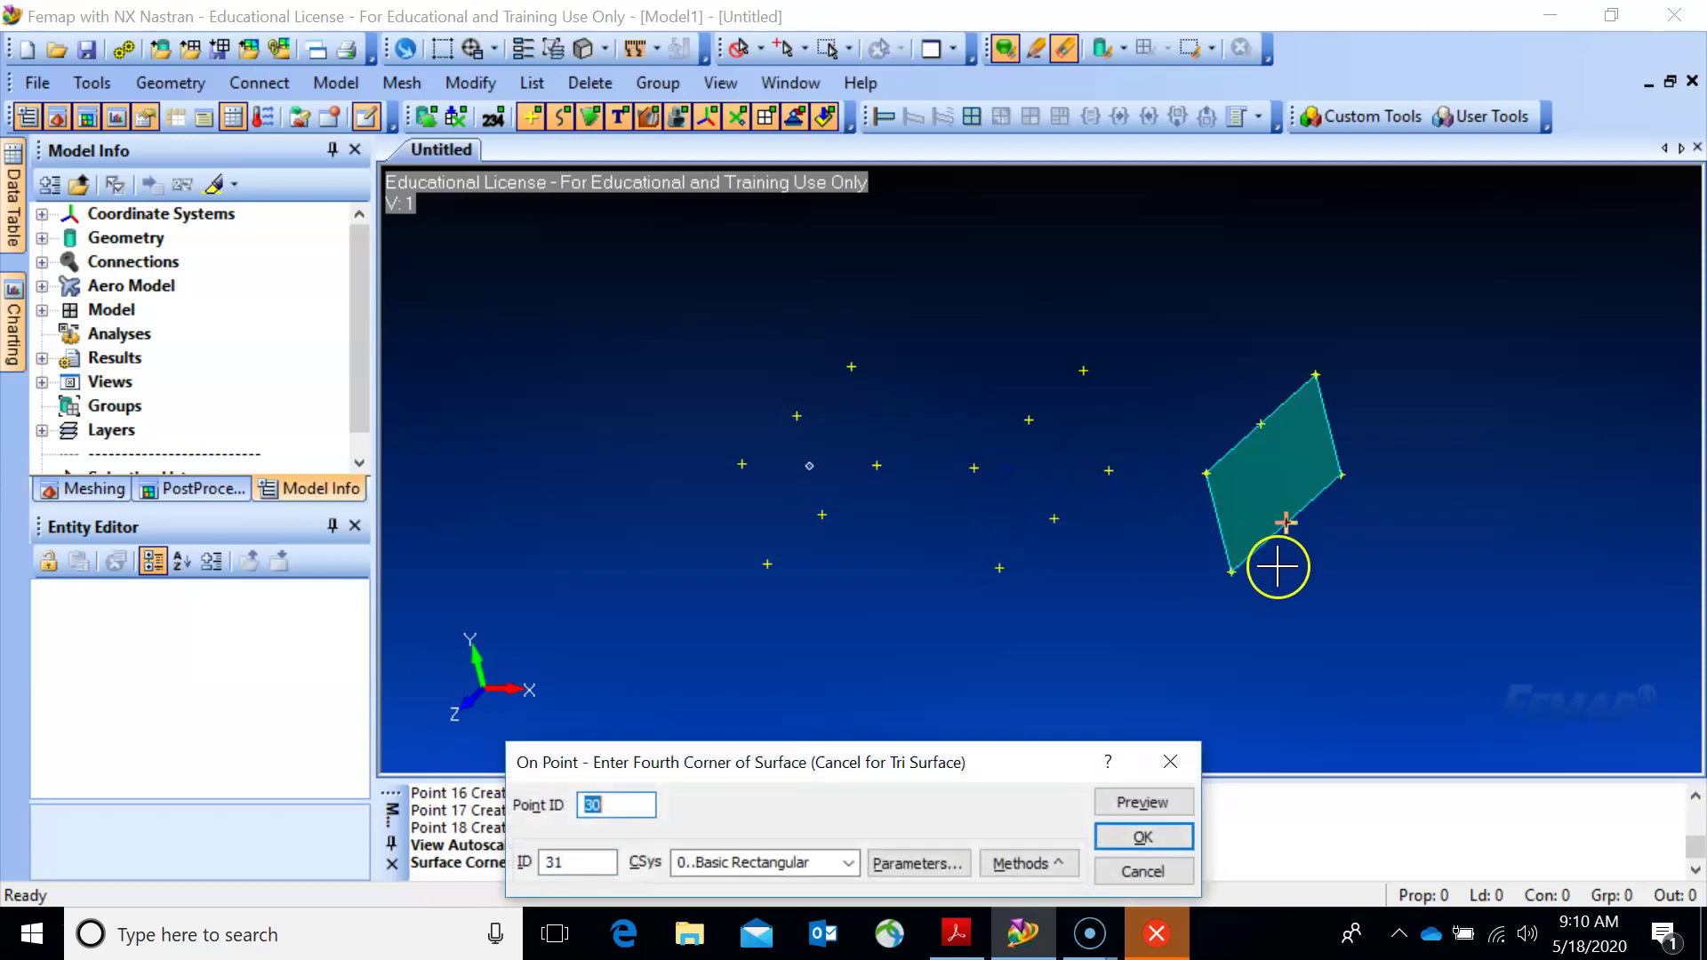
pyautogui.click(1236, 571)
pyautogui.press('Return')
# Create the Z -200 side panel of the outer bay from its corner points between X 500 and X 1000.
pyautogui.moveTo(1322, 583); pyautogui.dragTo(1399, 640, button='middle')
pyautogui.press('Return')
pyautogui.click(1396, 413)
pyautogui.press('Return')
pyautogui.click(1134, 375)
pyautogui.press('Return')
pyautogui.click(1118, 428)
pyautogui.press('Return')
# Create the middle rib surface at X 500 from the four corner points shared by the two side panels.
pyautogui.moveTo(978, 546); pyautogui.dragTo(1105, 598, button='middle')
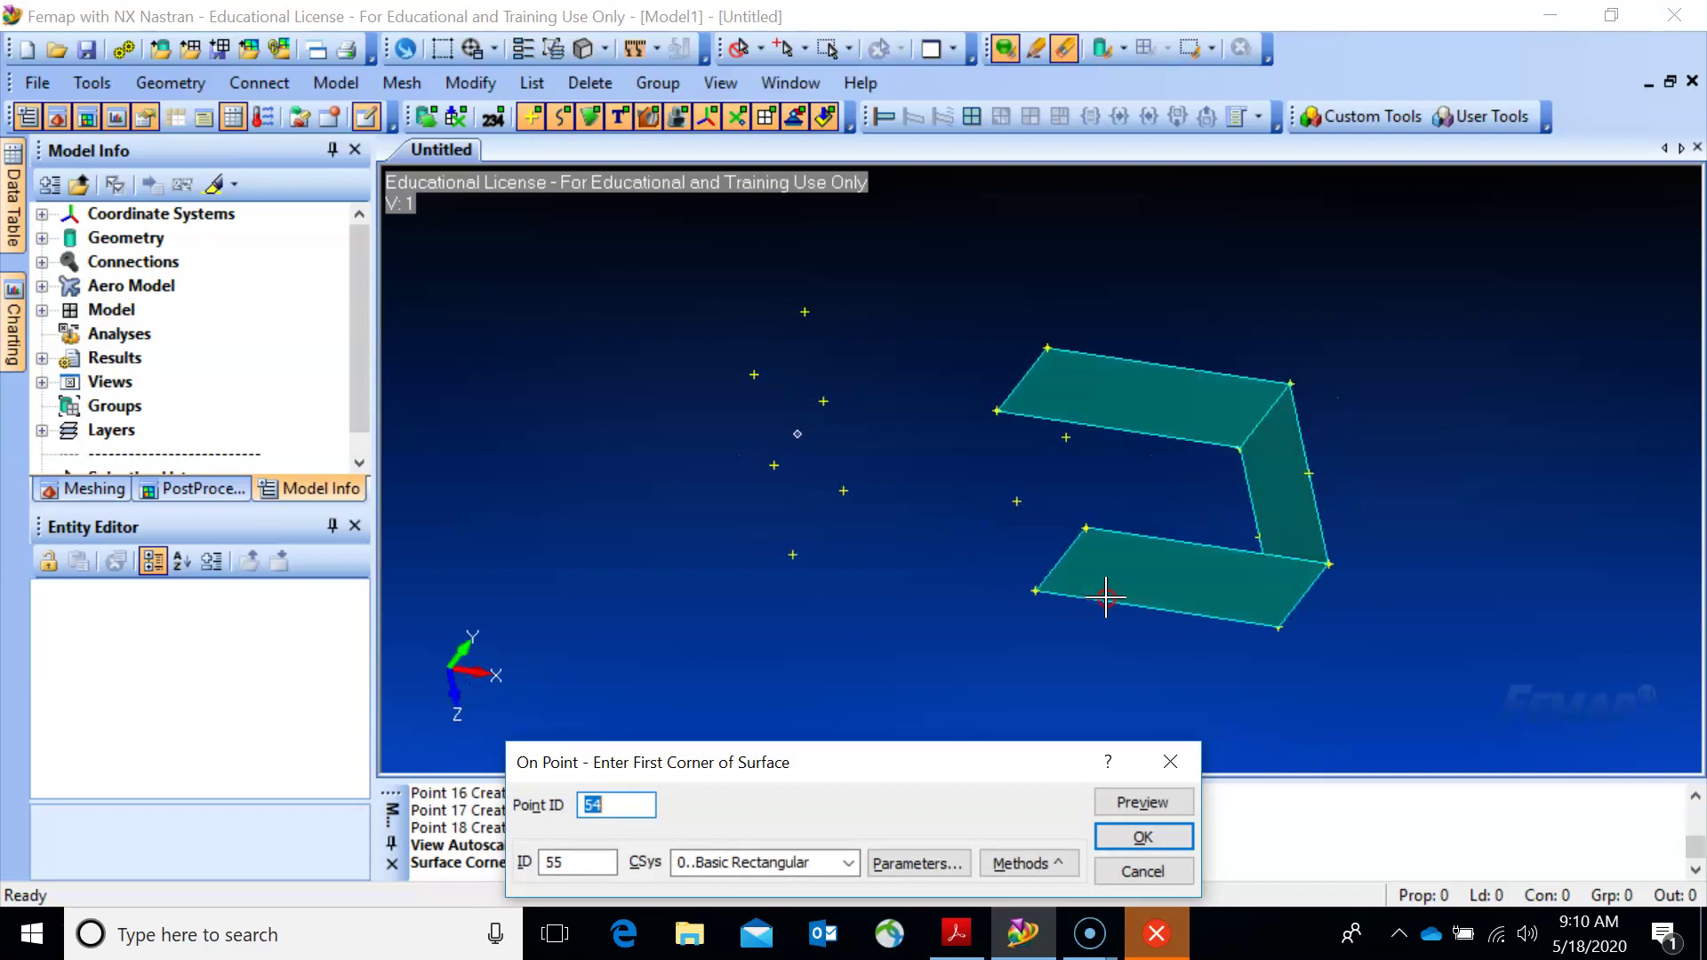
pyautogui.click(1084, 529)
pyautogui.click(1139, 369)
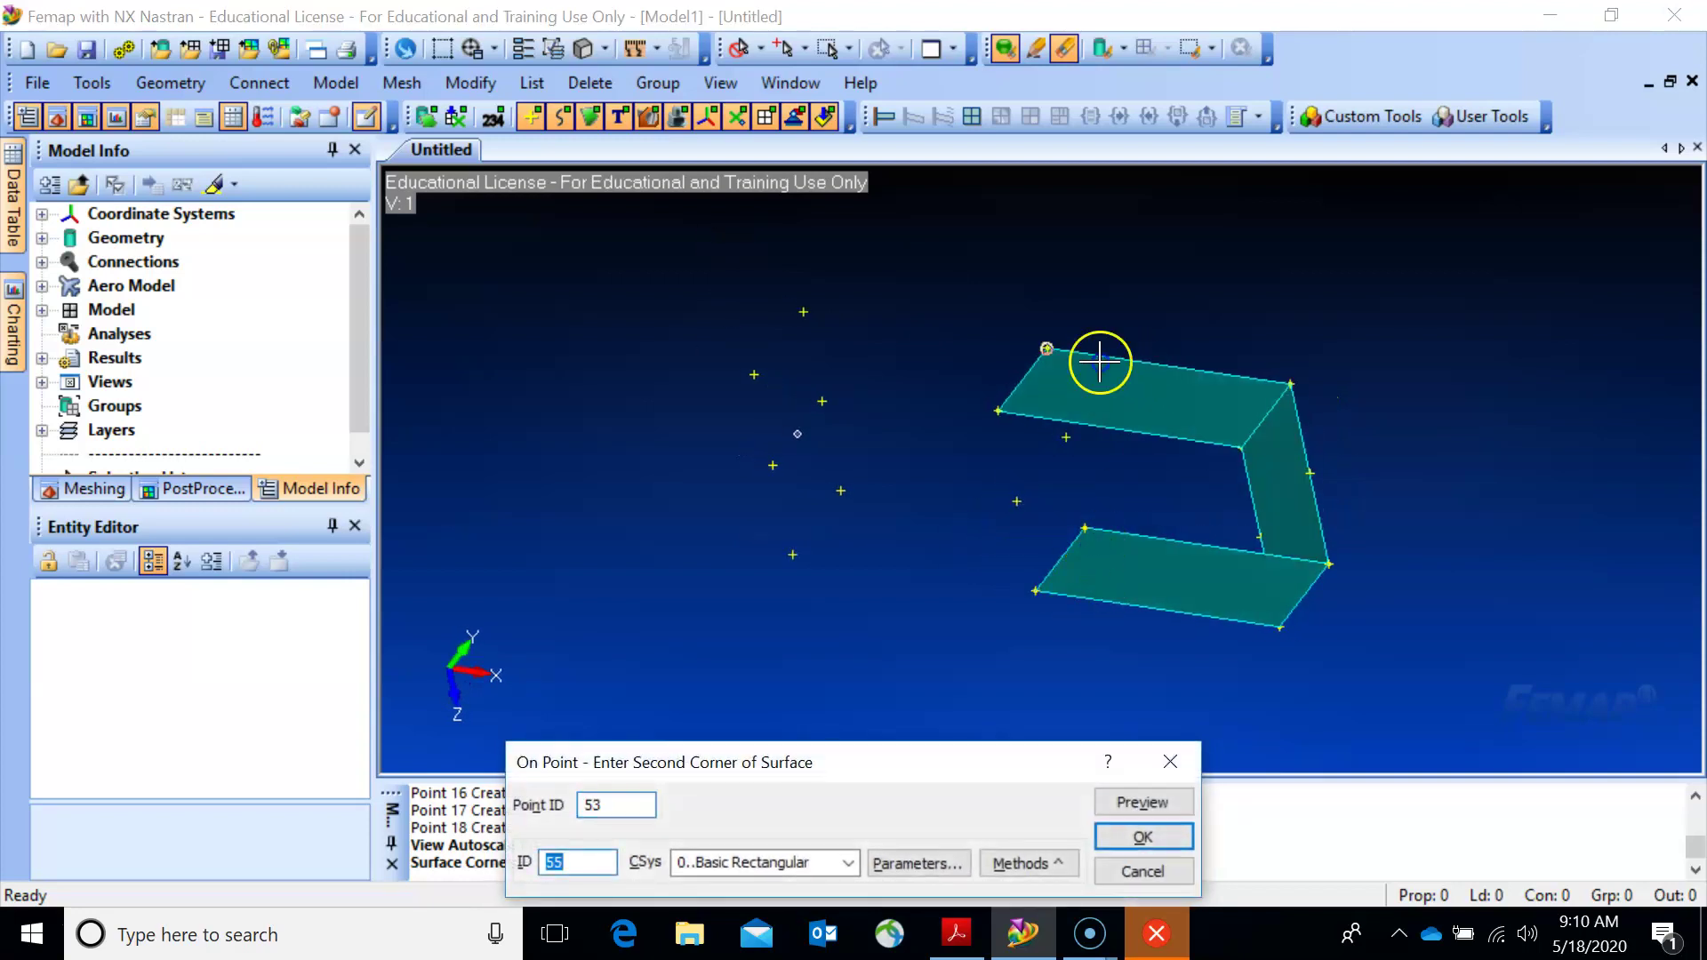
pyautogui.click(1034, 414)
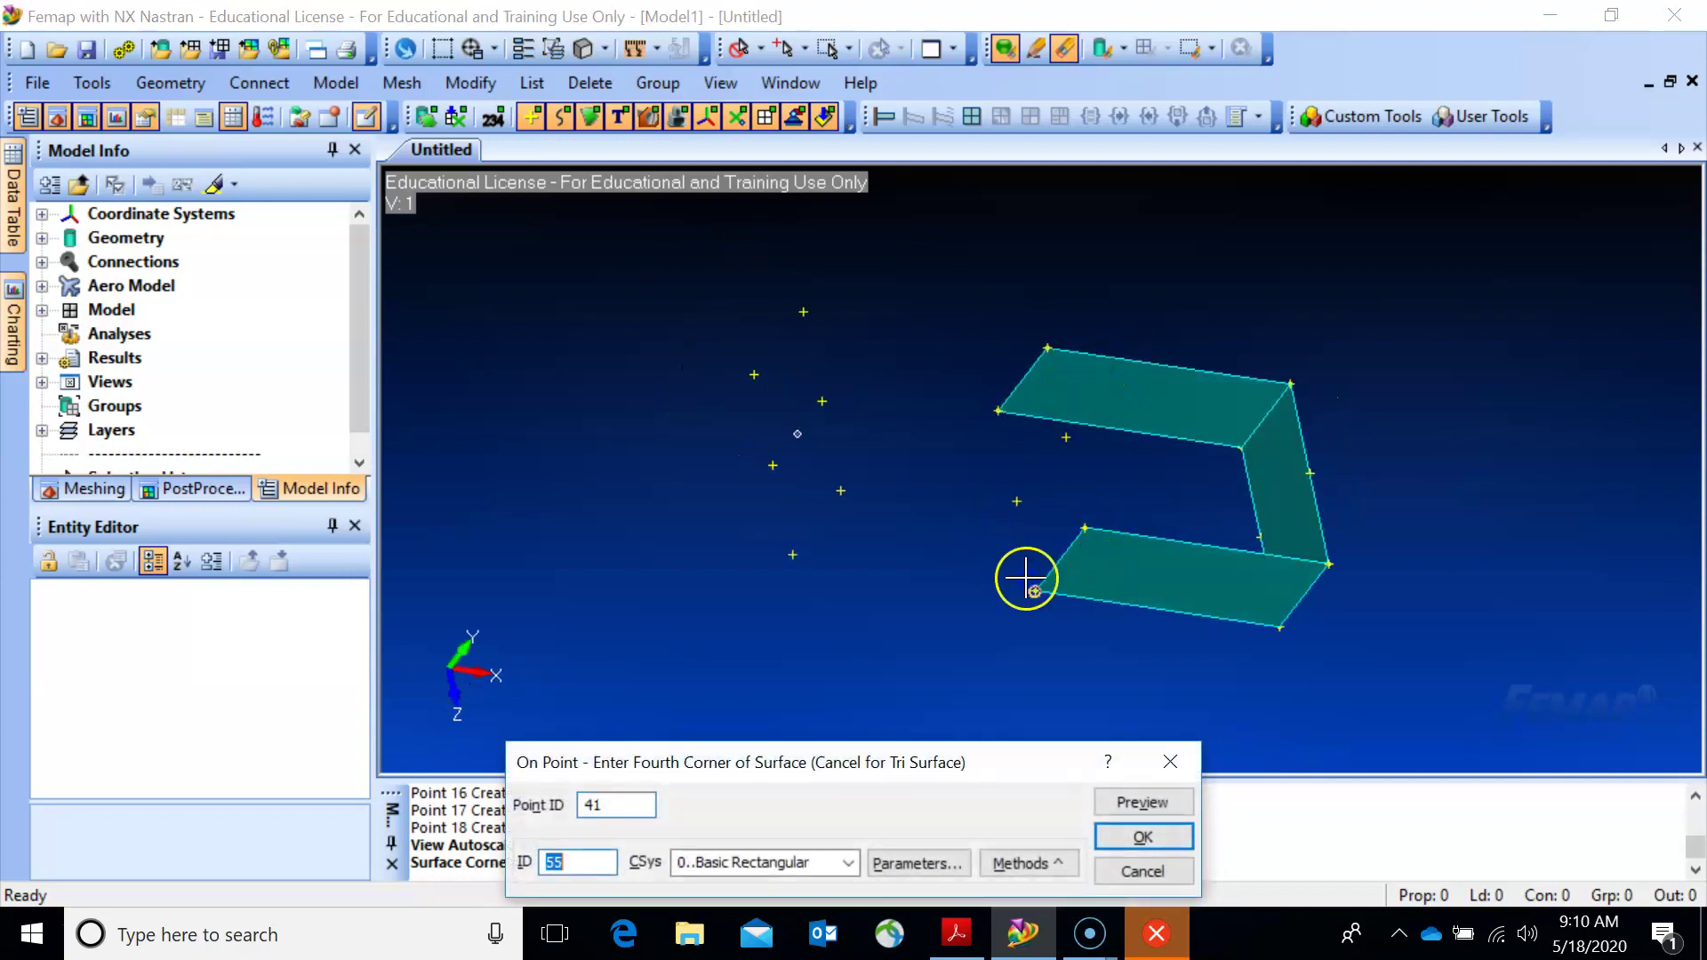
pyautogui.click(1034, 590)
# Create the upper skin of the outer bay at Y 100 from its corner points between X 500 and X 1000.
pyautogui.click(1212, 361)
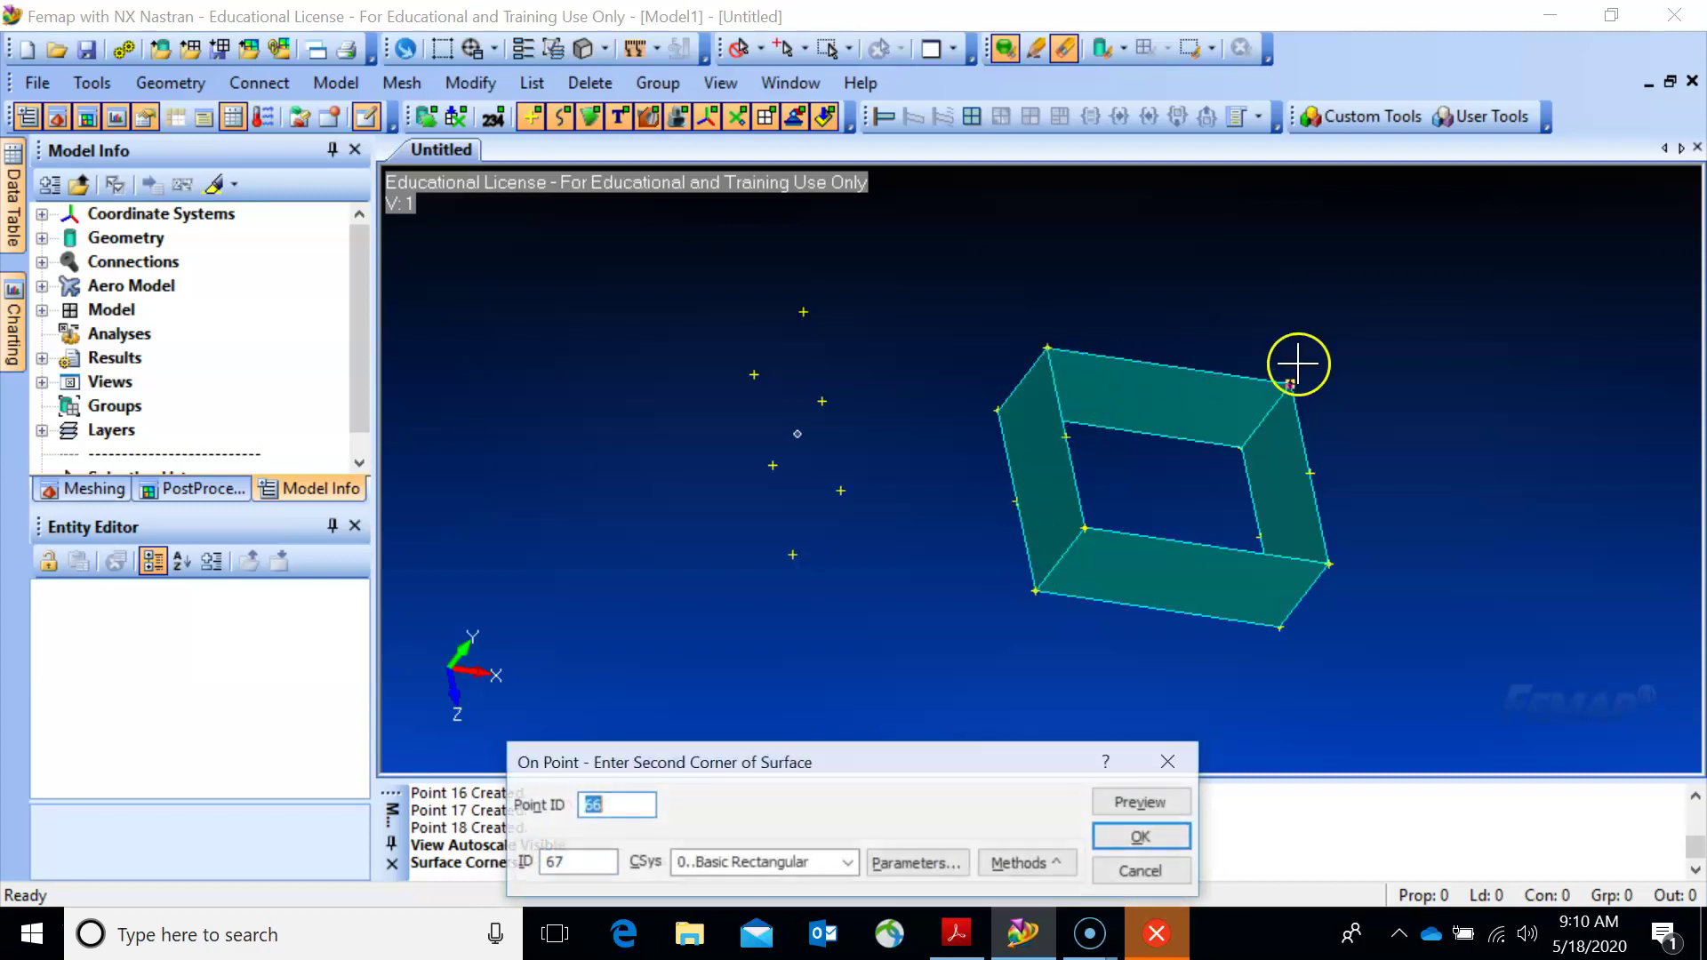
pyautogui.click(1324, 418)
pyautogui.click(1326, 531)
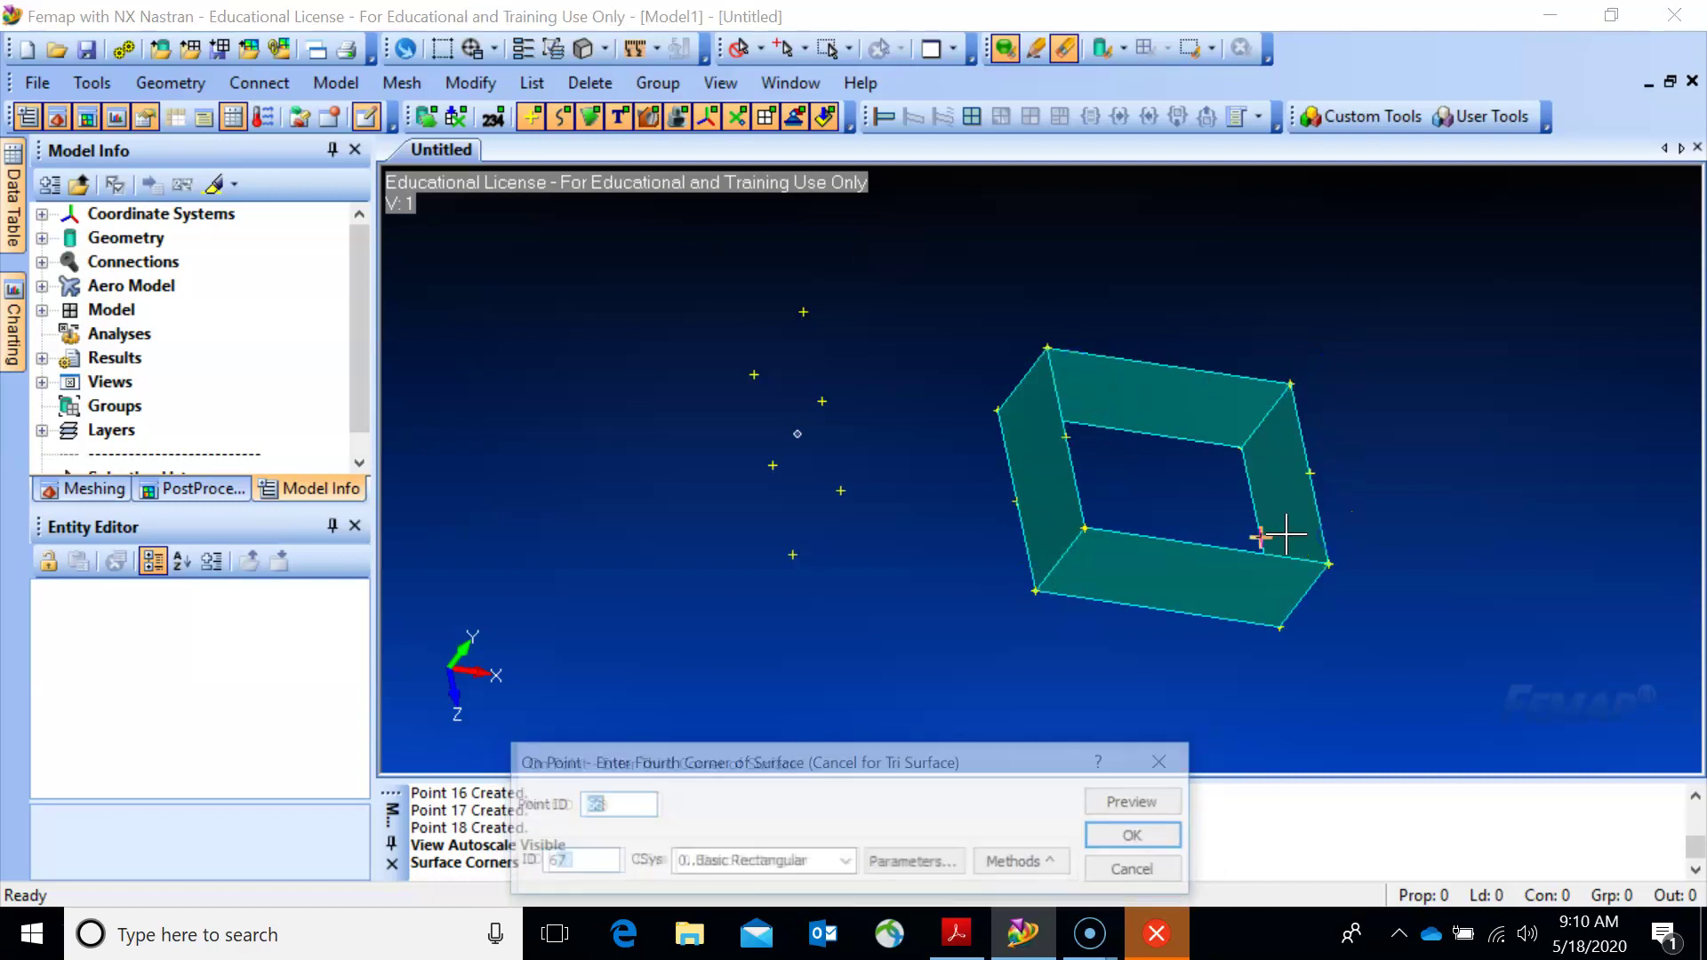
pyautogui.click(1115, 528)
# Create the lower skin of the outer bay at Y -100 from its corner points between X 500 and X 1000.
pyautogui.moveTo(1154, 553); pyautogui.dragTo(1286, 374, button='middle')
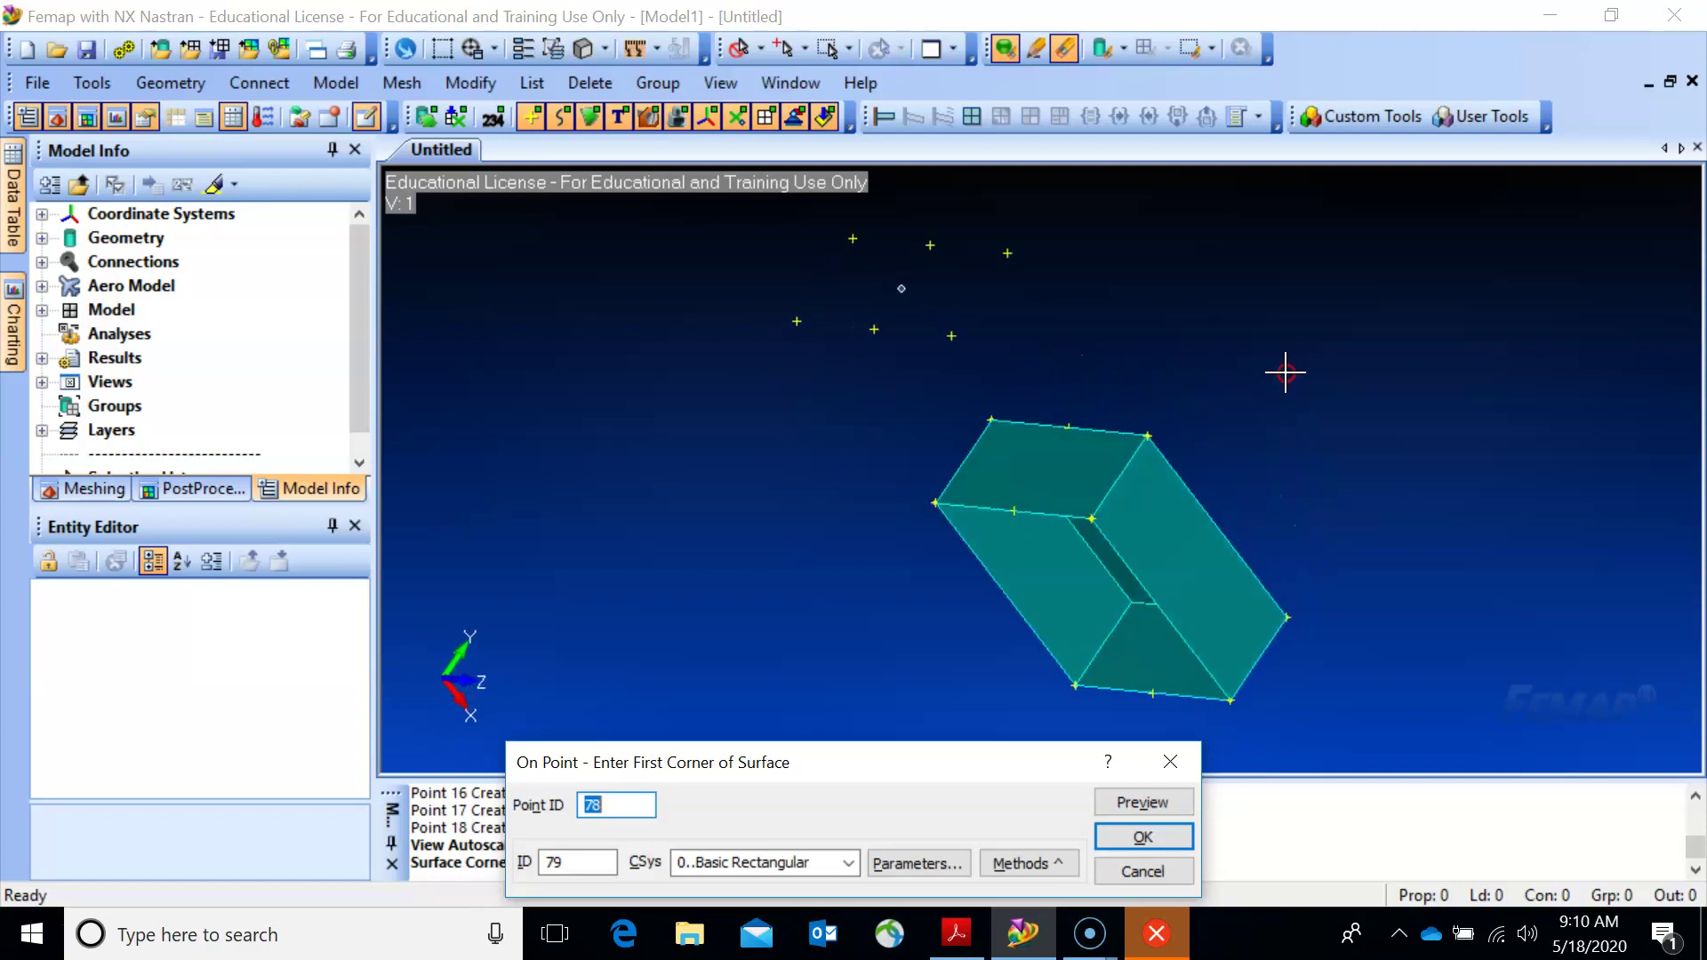
pyautogui.click(929, 503)
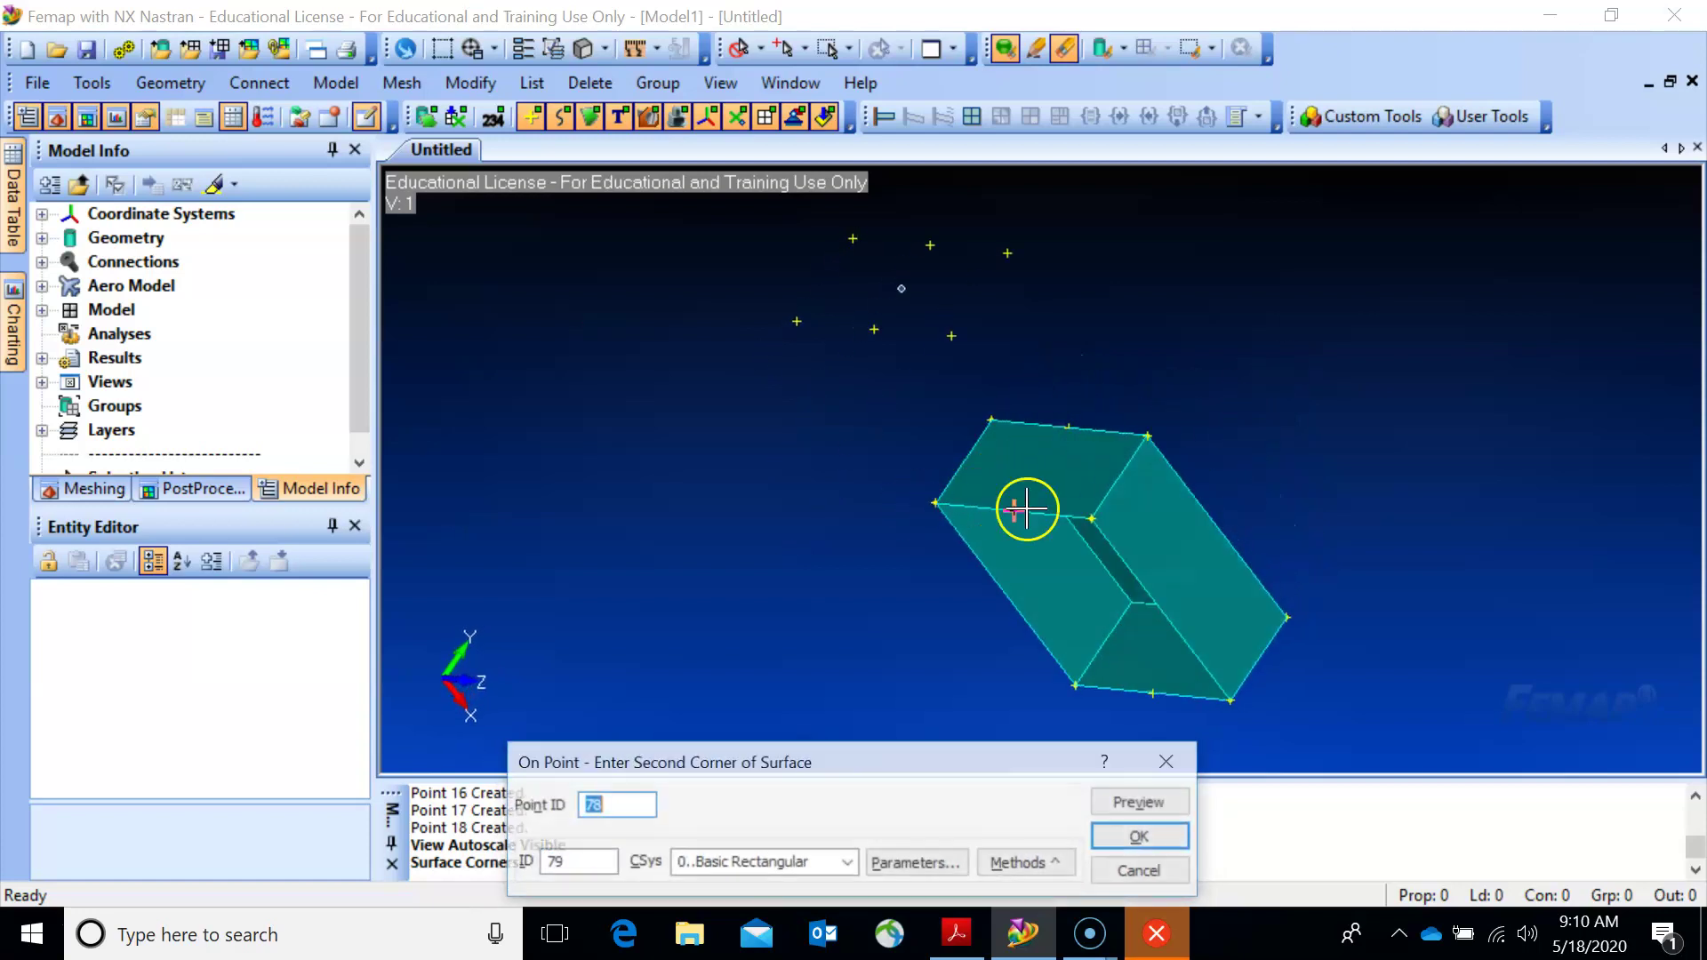
pyautogui.click(1108, 508)
pyautogui.click(1222, 678)
pyautogui.click(1092, 696)
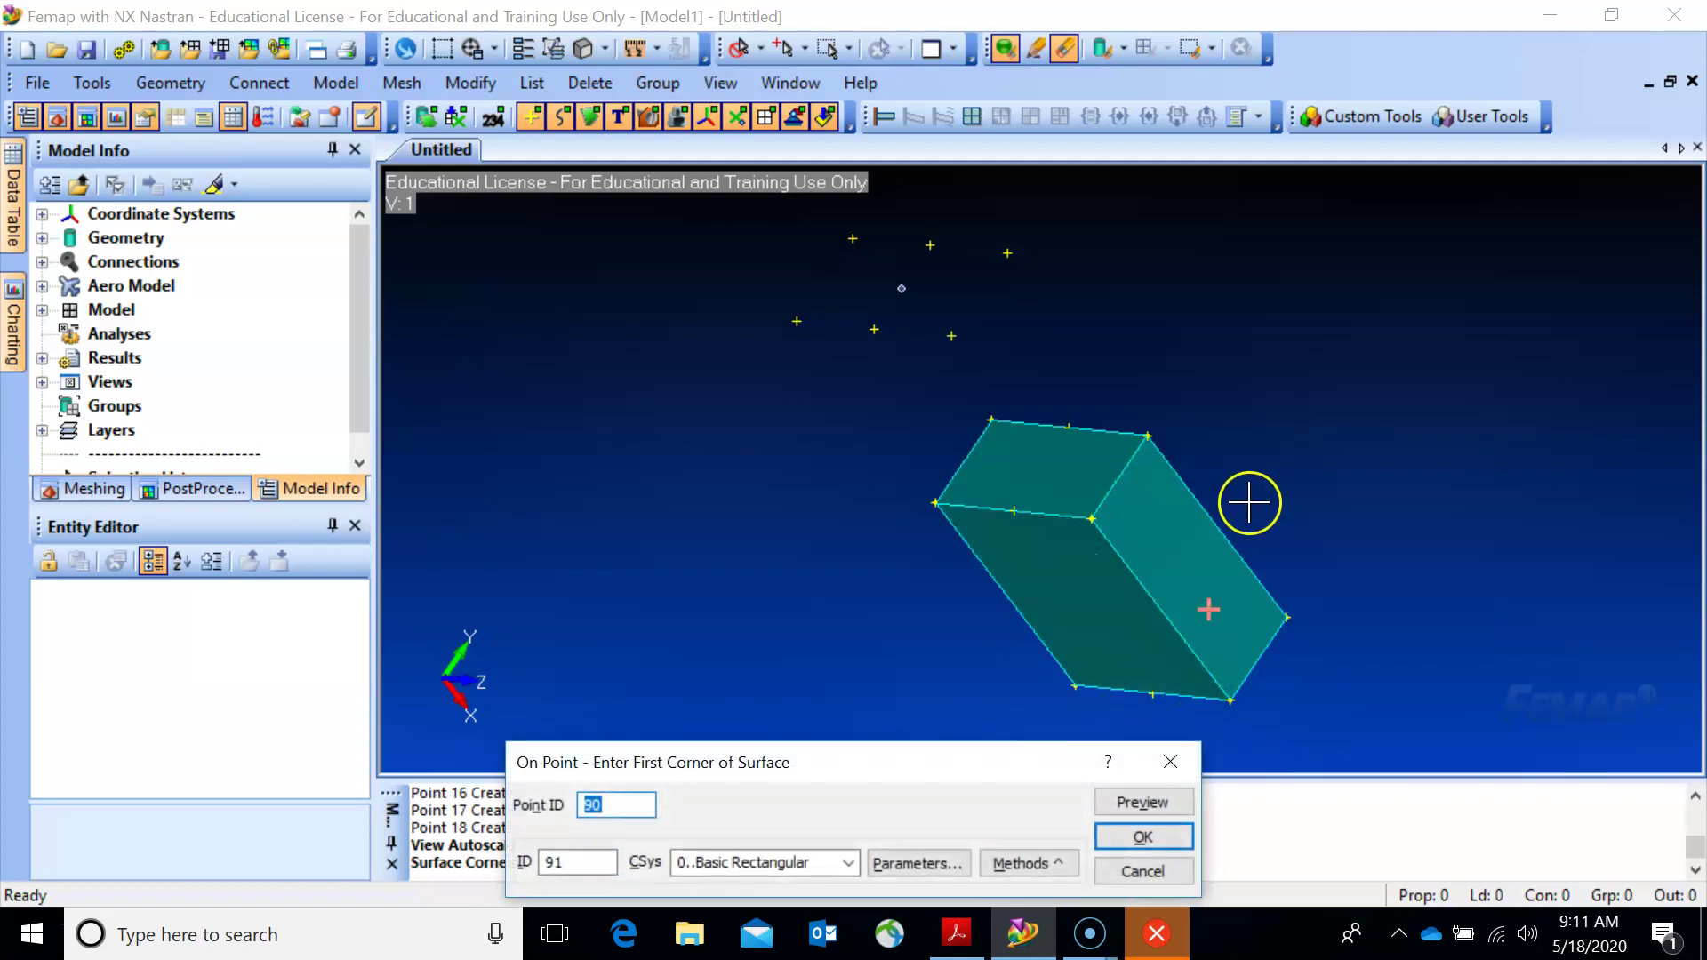
# Create the Z 200 side panel of the inner bay from its corner points between X 0 and X 500.
pyautogui.moveTo(971, 483); pyautogui.dragTo(758, 553, button='middle')
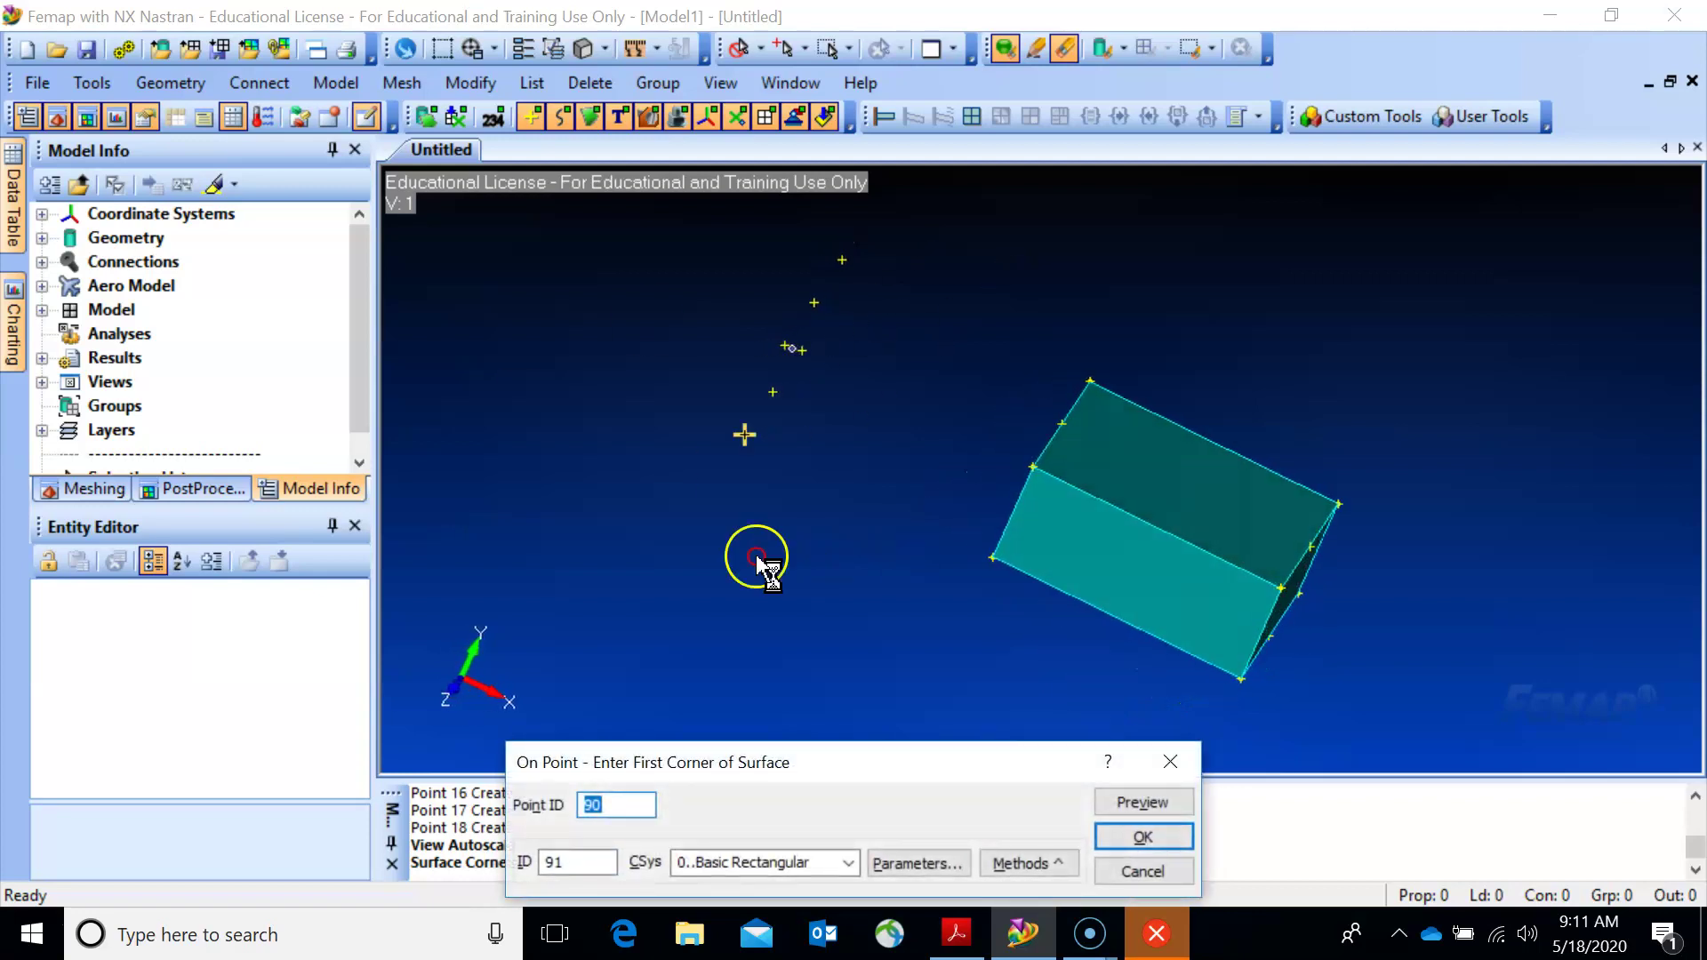
pyautogui.moveTo(789, 484); pyautogui.dragTo(796, 560, button='middle')
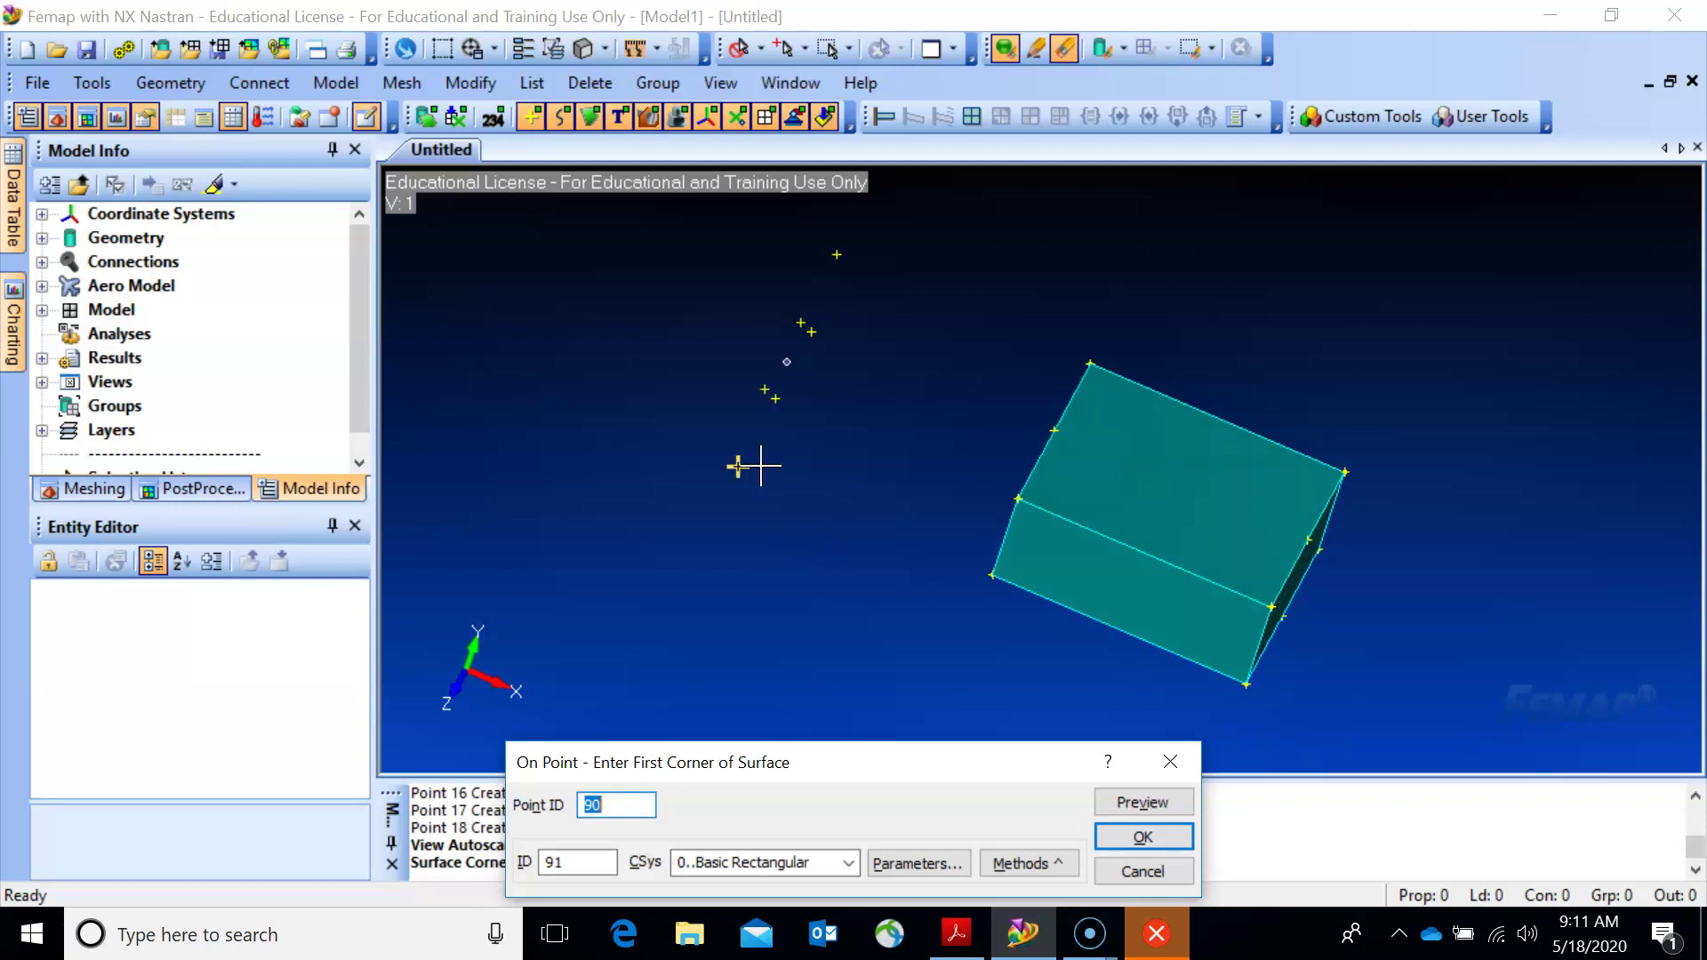
pyautogui.moveTo(529, 329); pyautogui.dragTo(724, 575, button='middle')
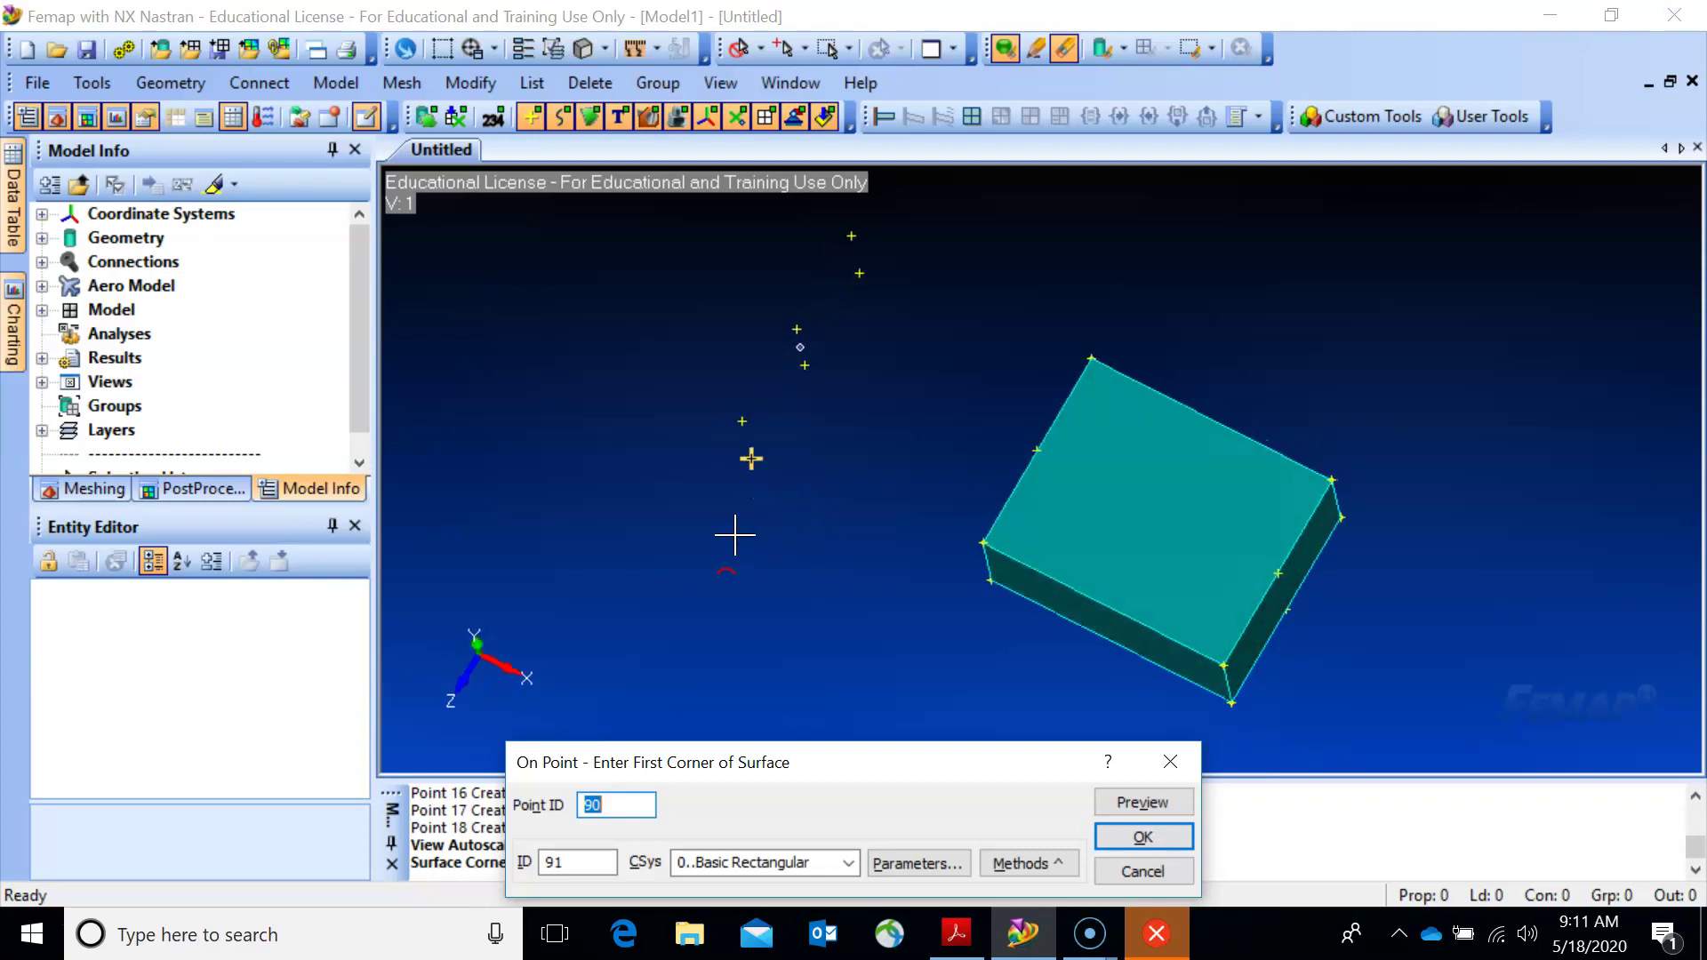
pyautogui.click(740, 433)
pyautogui.click(910, 526)
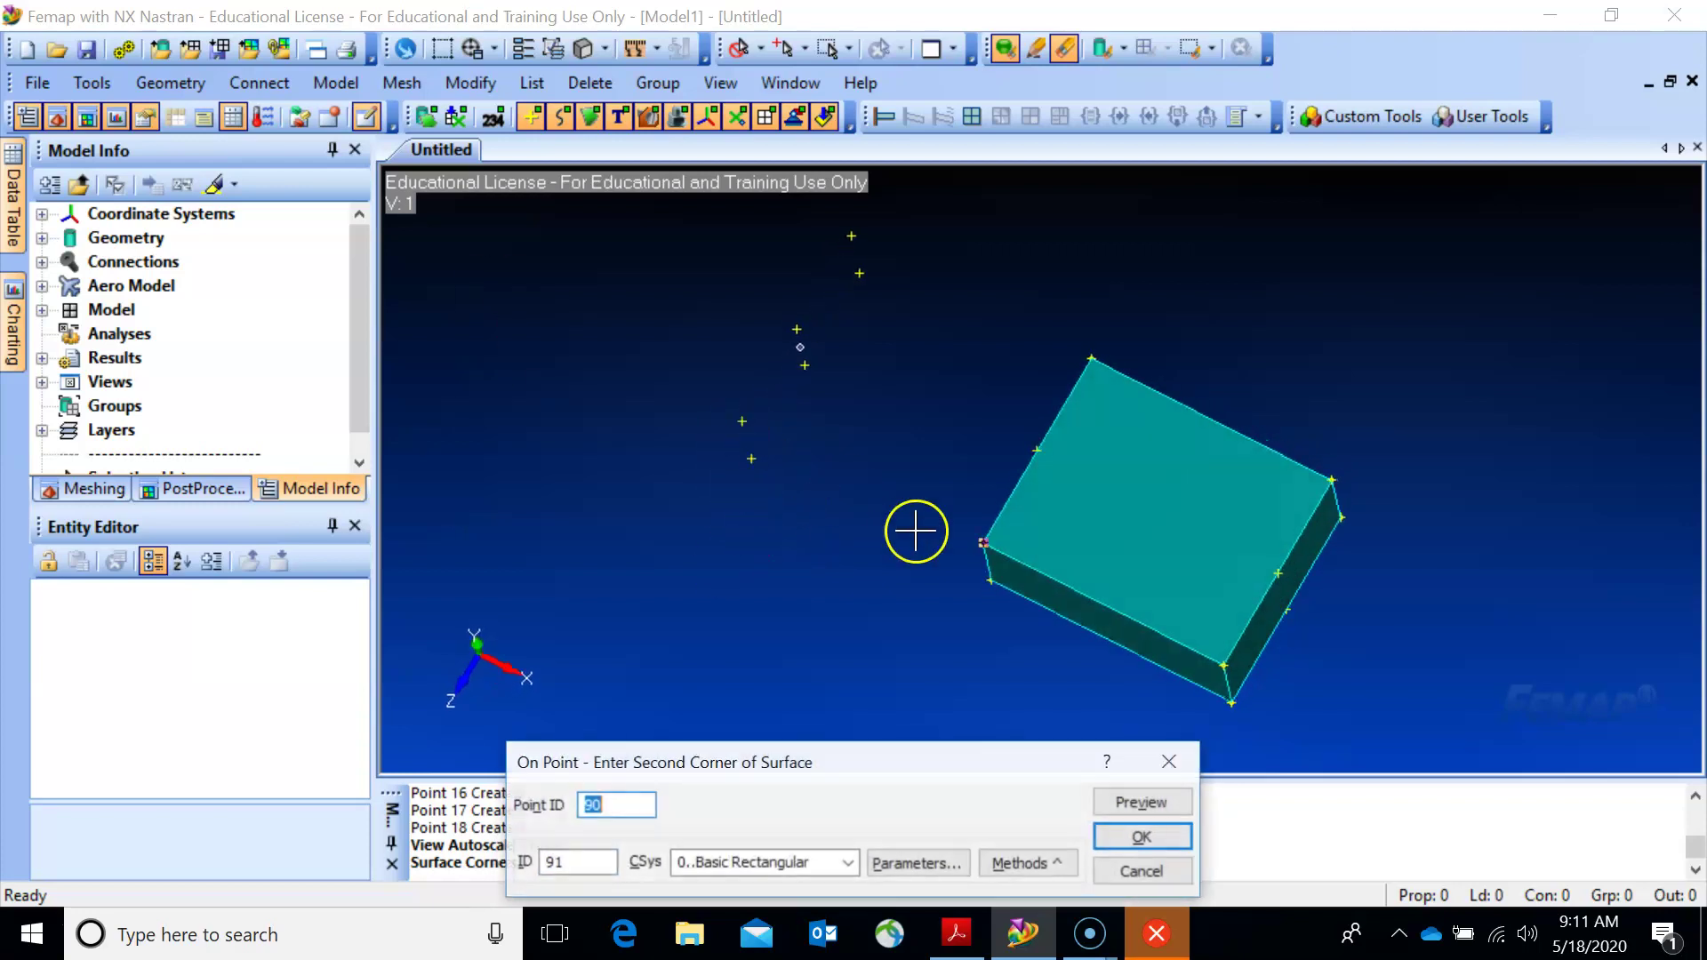
pyautogui.click(933, 576)
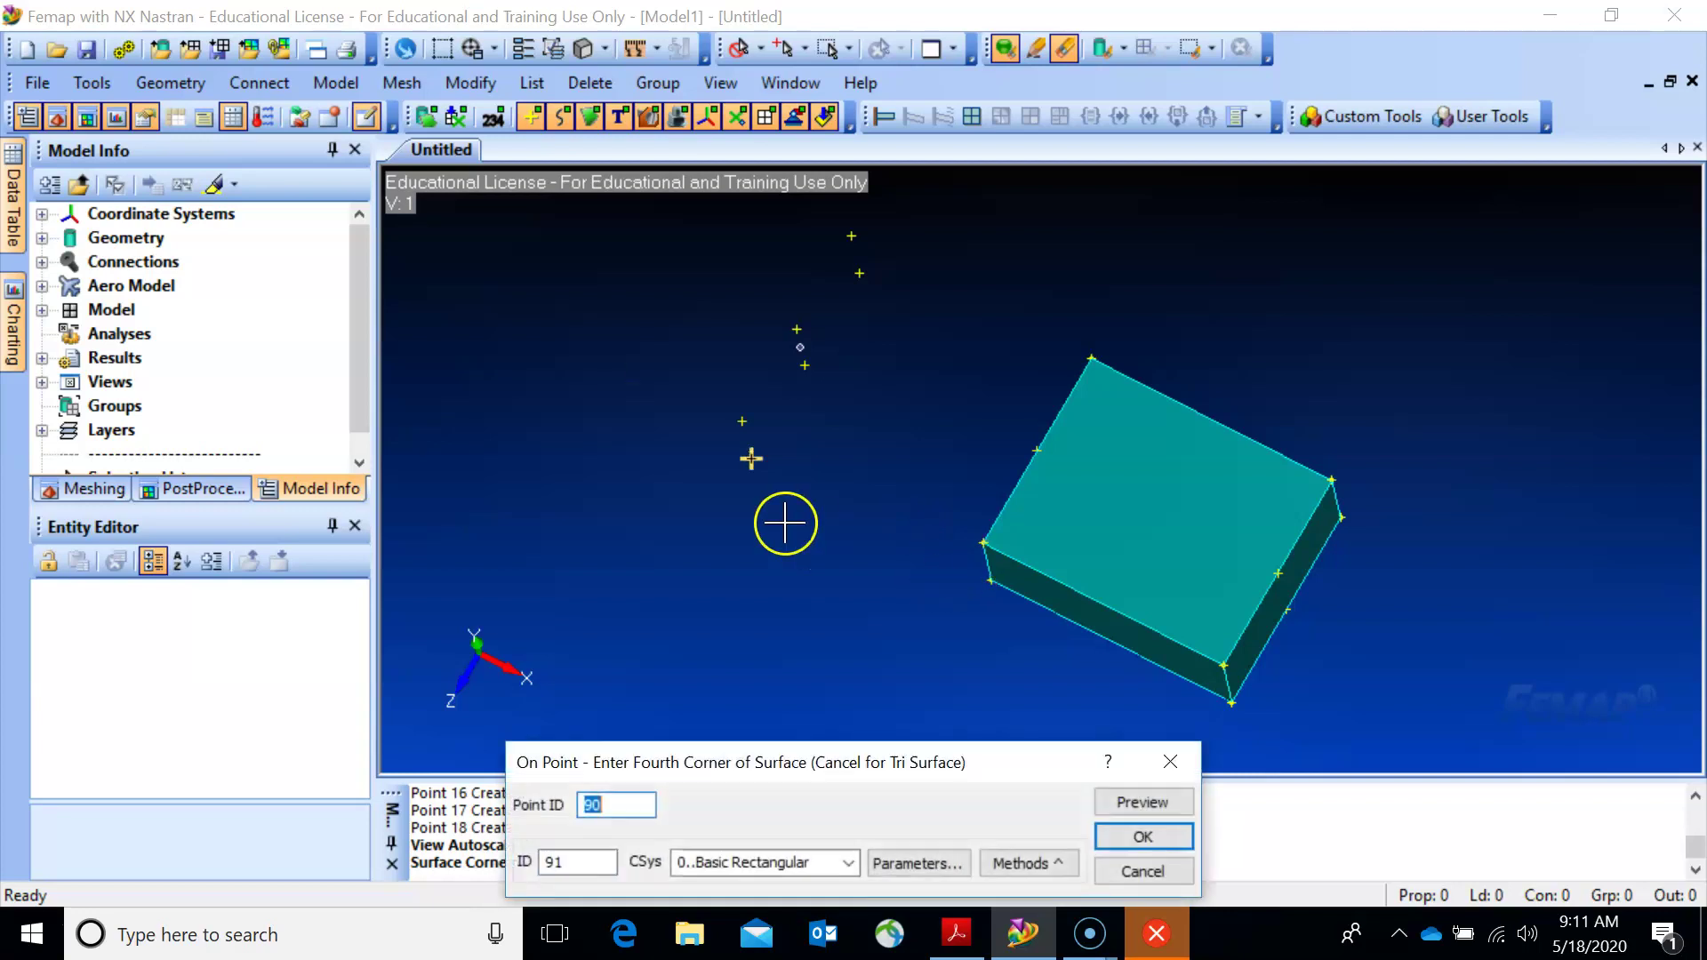
pyautogui.click(782, 520)
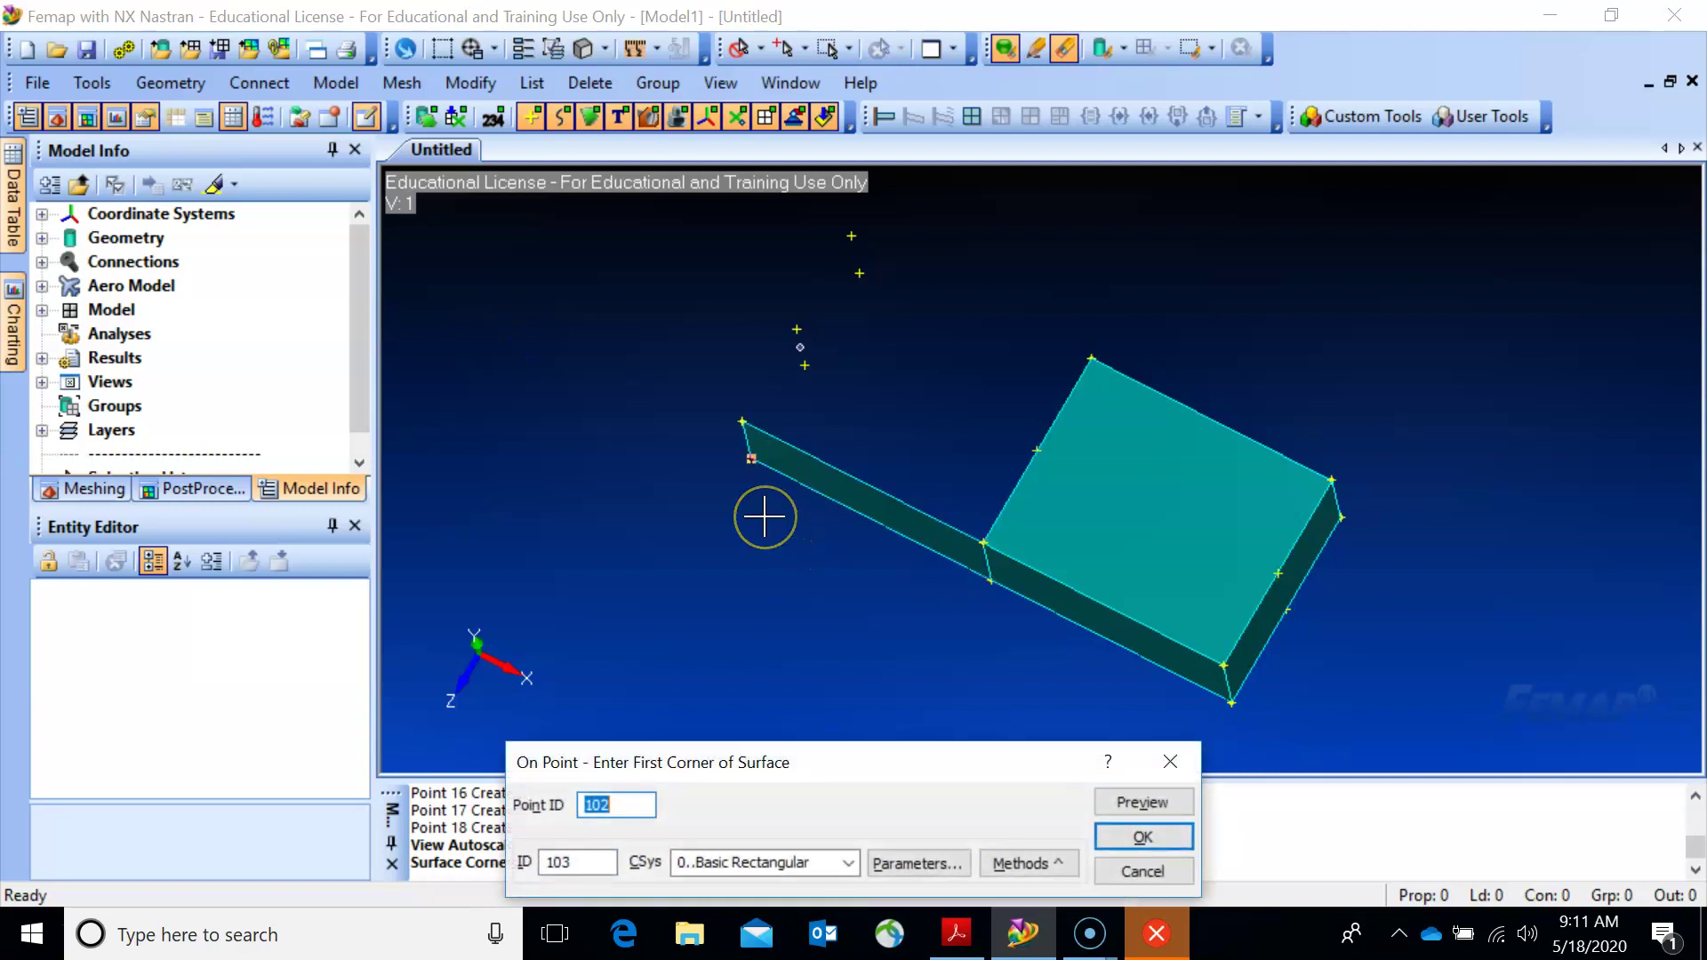
# Create the lower skin of the inner bay at Y -100 from its corner points between X 0 and X 500.
pyautogui.click(744, 480)
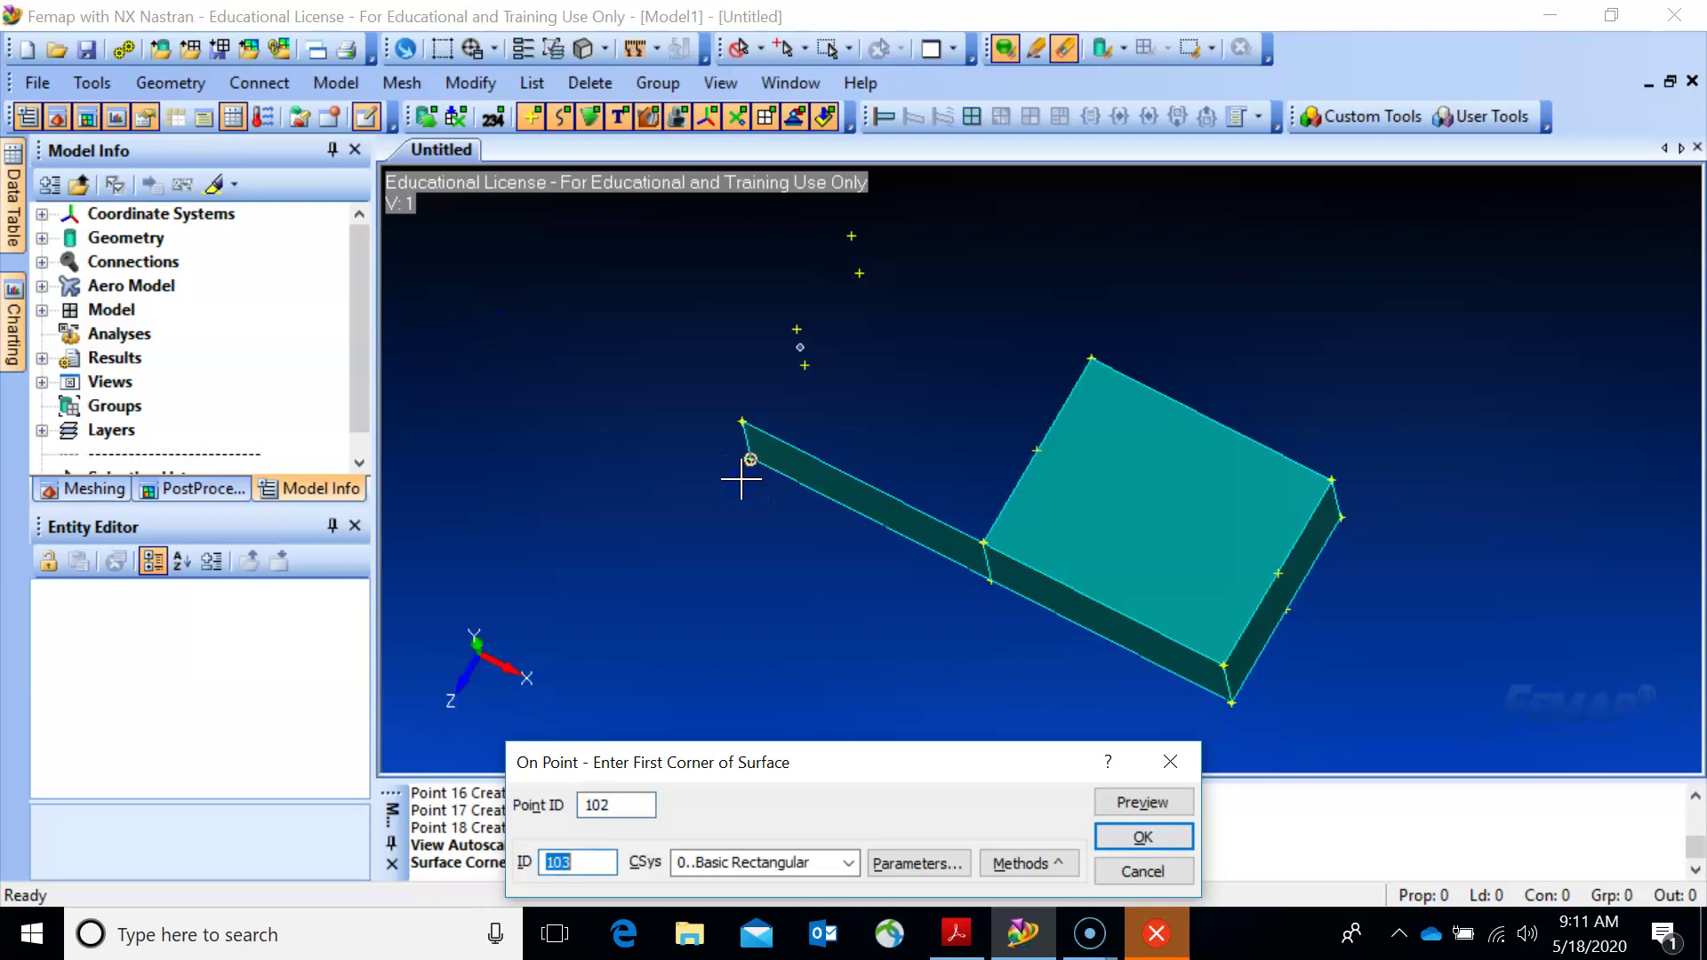
pyautogui.click(895, 316)
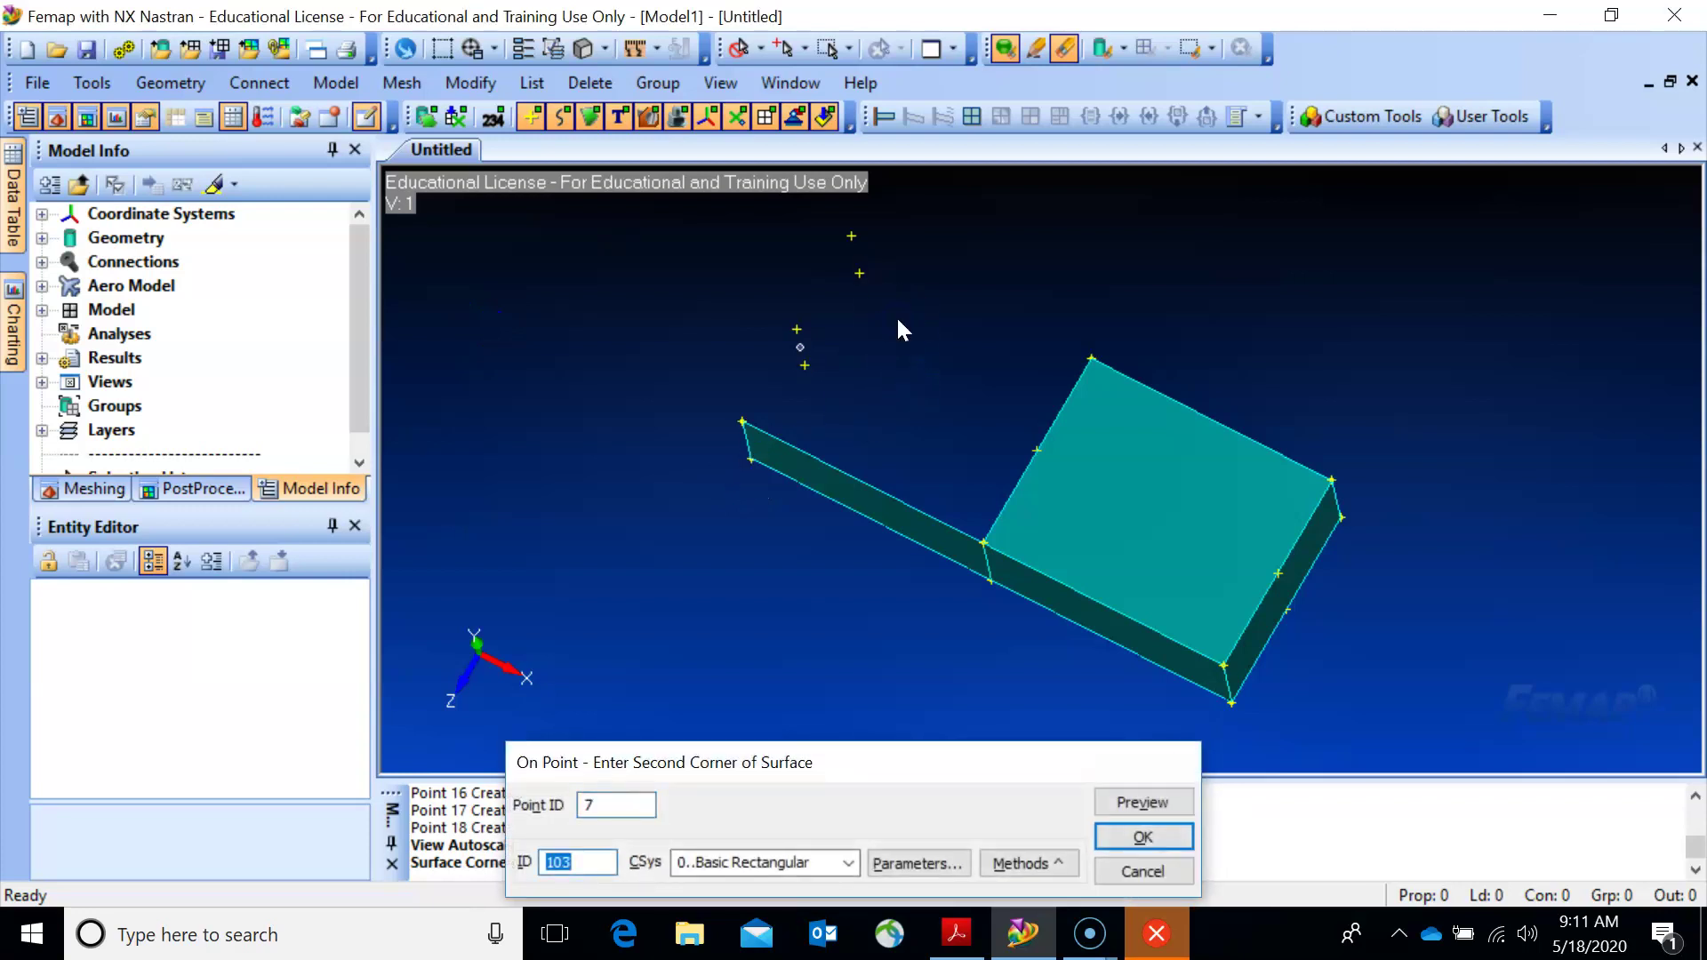
pyautogui.moveTo(900, 329); pyautogui.dragTo(1076, 414)
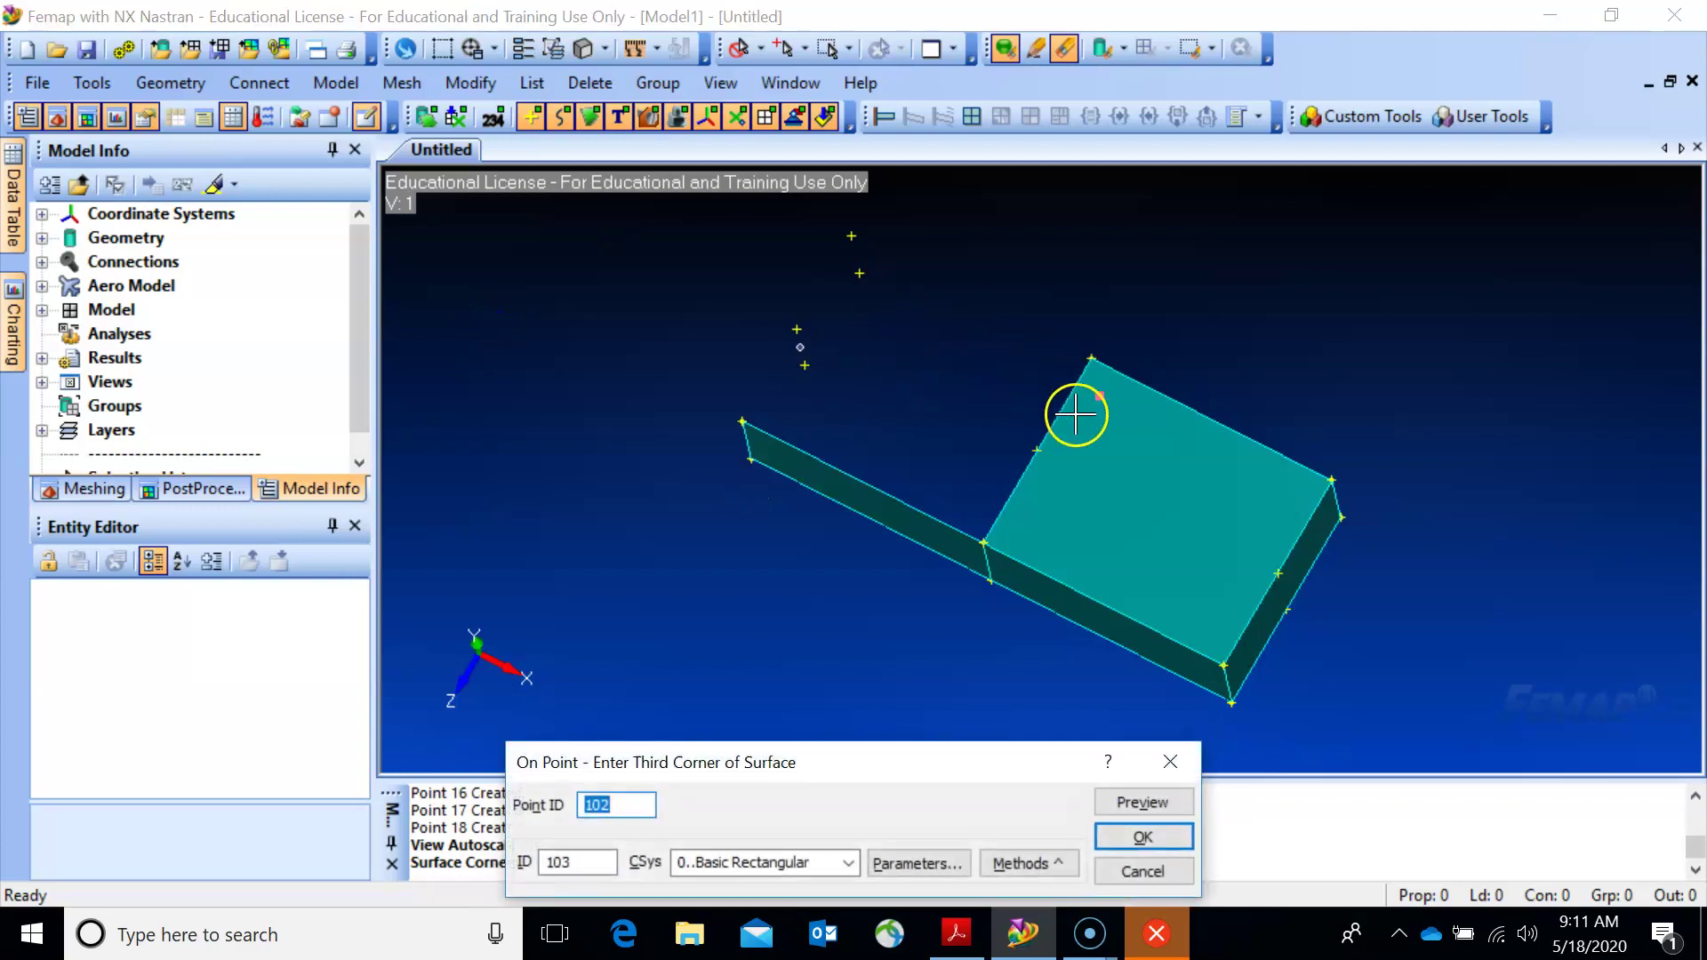
pyautogui.click(991, 580)
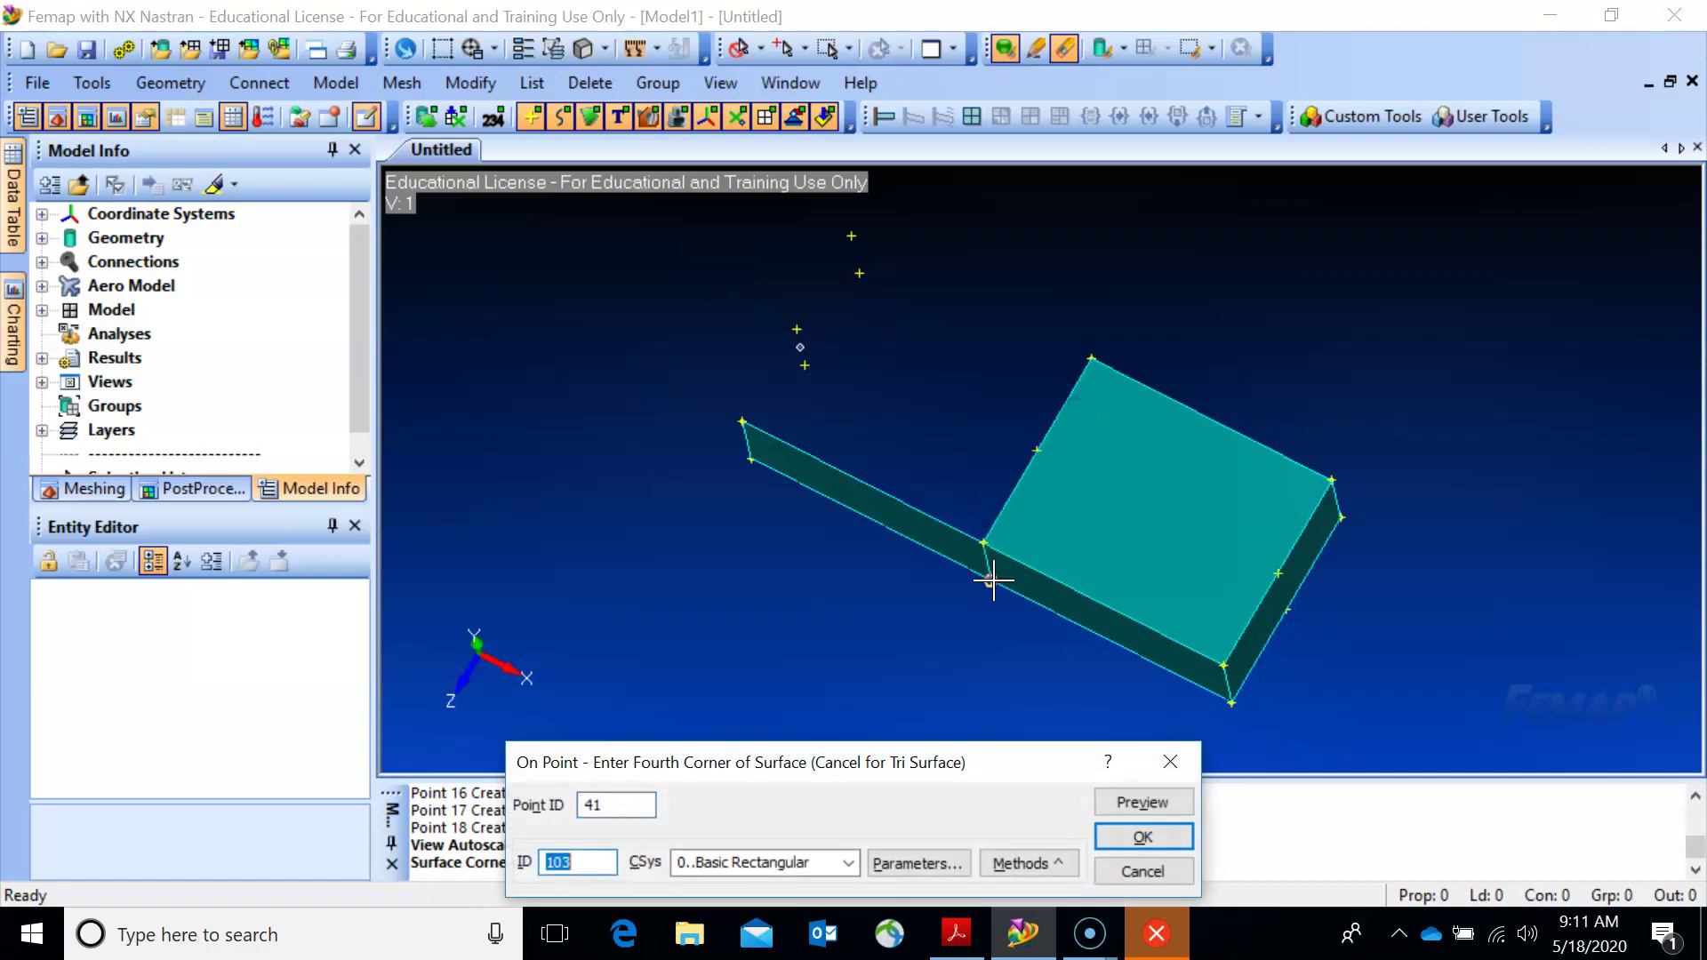
pyautogui.press('Return')
# Create the Z -200 side panel of the inner bay from its corner points between X 0 and X 500.
pyautogui.moveTo(1098, 402); pyautogui.dragTo(869, 583, button='middle')
pyautogui.click(1036, 400)
pyautogui.press('Return')
pyautogui.click(1134, 380)
pyautogui.press('Return')
pyautogui.click(997, 238)
pyautogui.press('Return')
pyautogui.click(880, 233)
pyautogui.press('Return')
# Create the end face surface at X 0 from its four outer corner points and finish surface creation.
pyautogui.moveTo(866, 628); pyautogui.dragTo(1193, 560, button='middle')
pyautogui.click(901, 260)
pyautogui.press('Return')
pyautogui.click(968, 242)
pyautogui.press('Return')
pyautogui.click(957, 436)
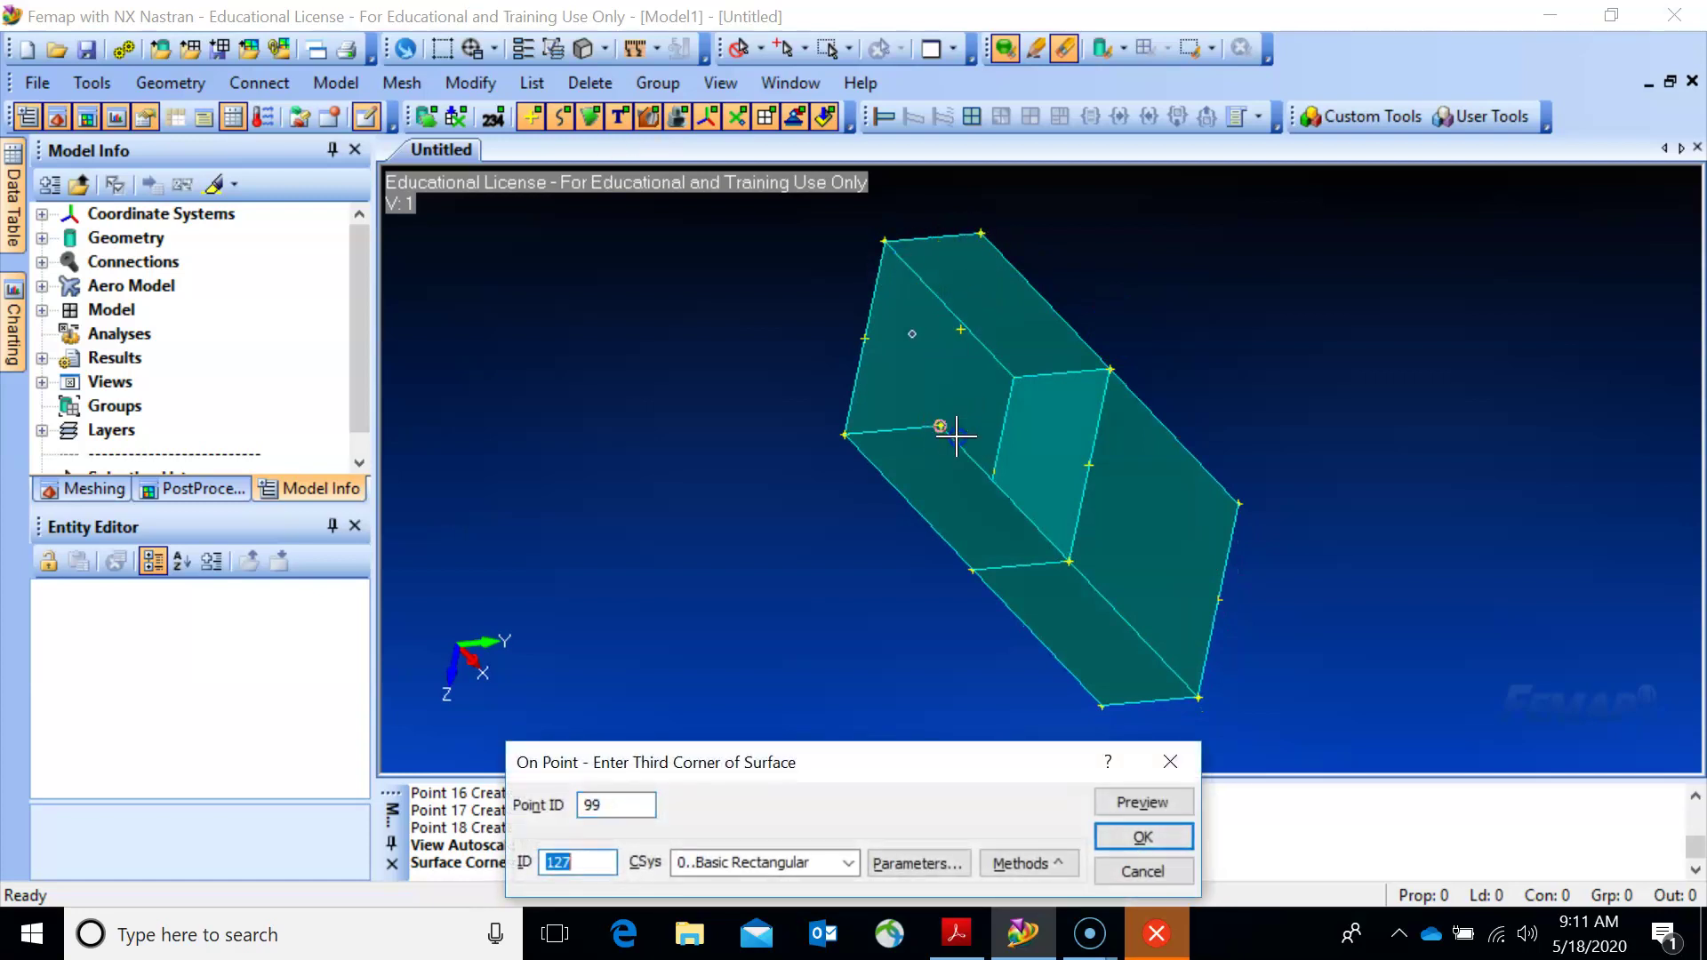
pyautogui.press('Return')
pyautogui.click(856, 439)
pyautogui.press('Return')
pyautogui.moveTo(1242, 489); pyautogui.dragTo(1168, 246, button='middle')
pyautogui.moveTo(1010, 495); pyautogui.dragTo(941, 652, button='middle')
pyautogui.click(1187, 872)
pyautogui.moveTo(884, 507); pyautogui.dragTo(1044, 598, button='middle')
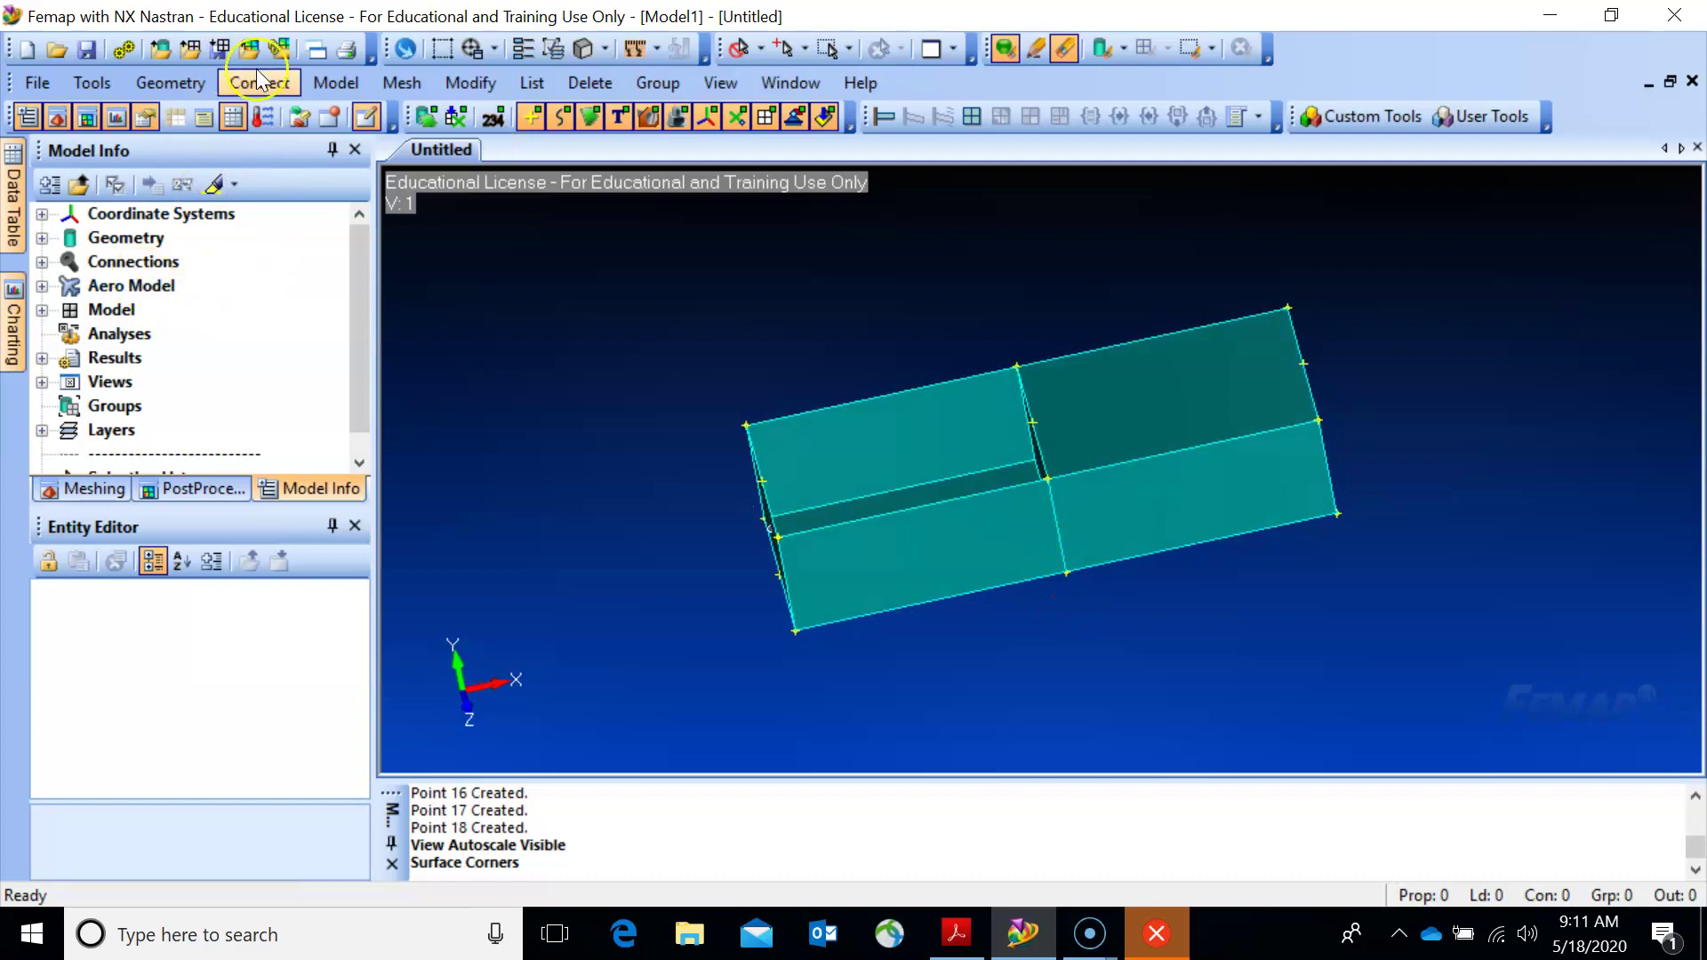
# Create an isotropic material titled Al 2024 with Young's modulus 75e9 and Poisson's ratio 0.3.
pyautogui.click(42, 311)
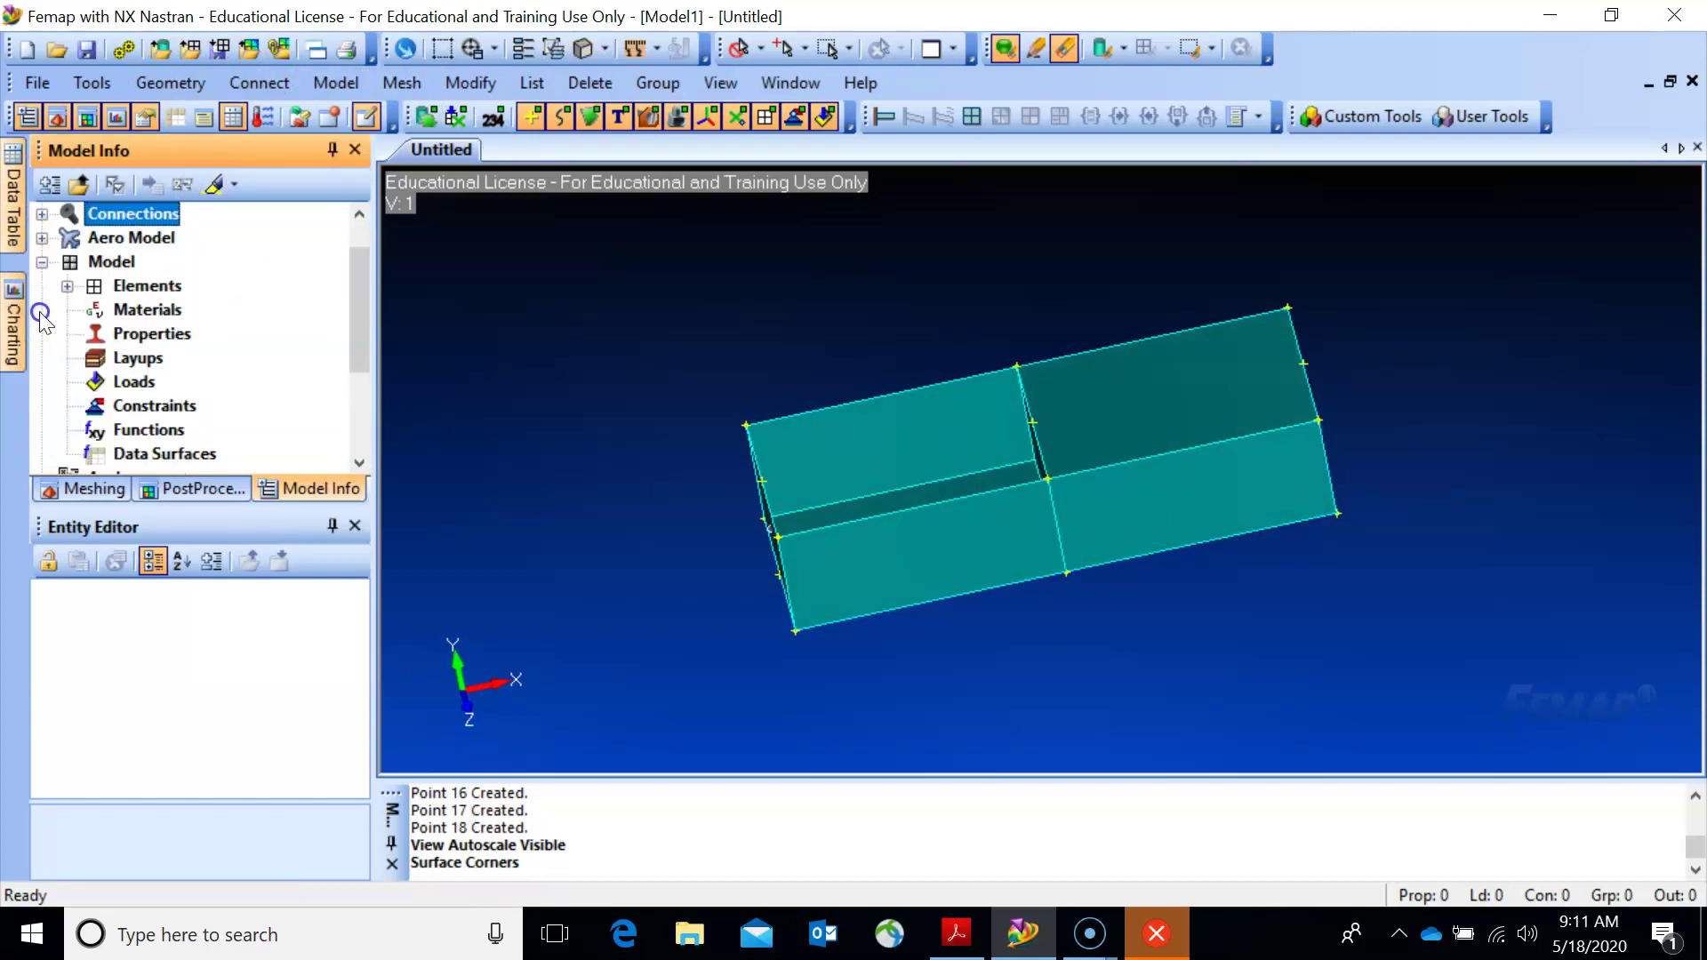
pyautogui.rightClick(145, 311)
pyautogui.click(152, 326)
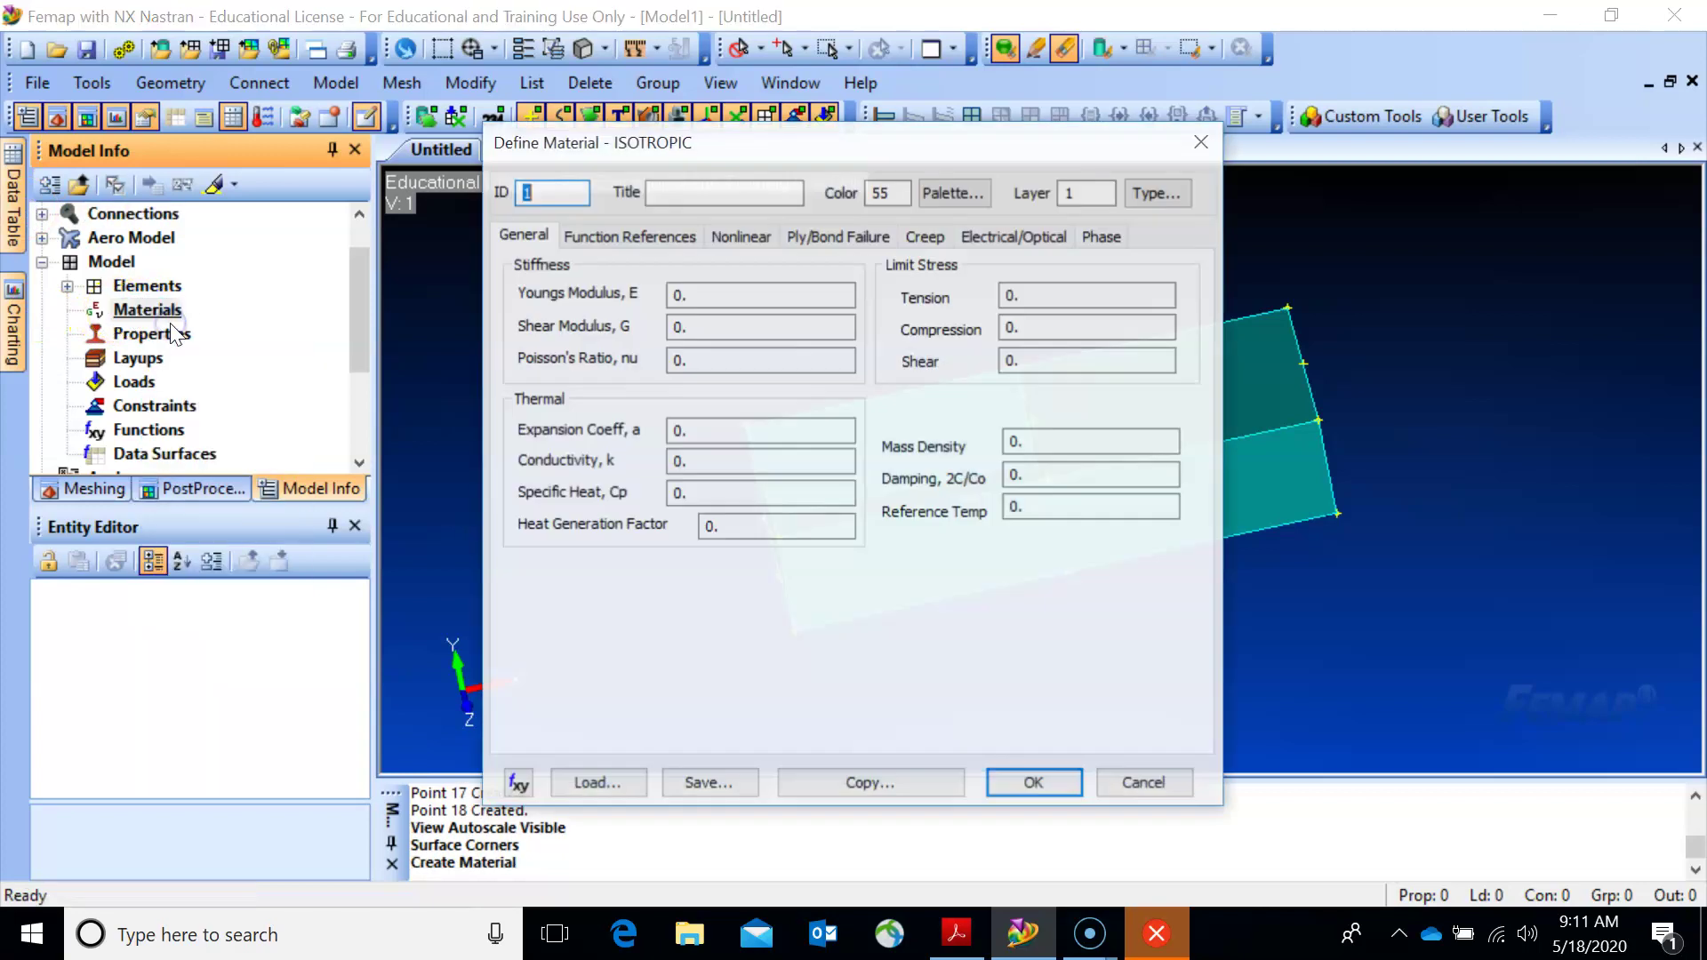
pyautogui.click(711, 194)
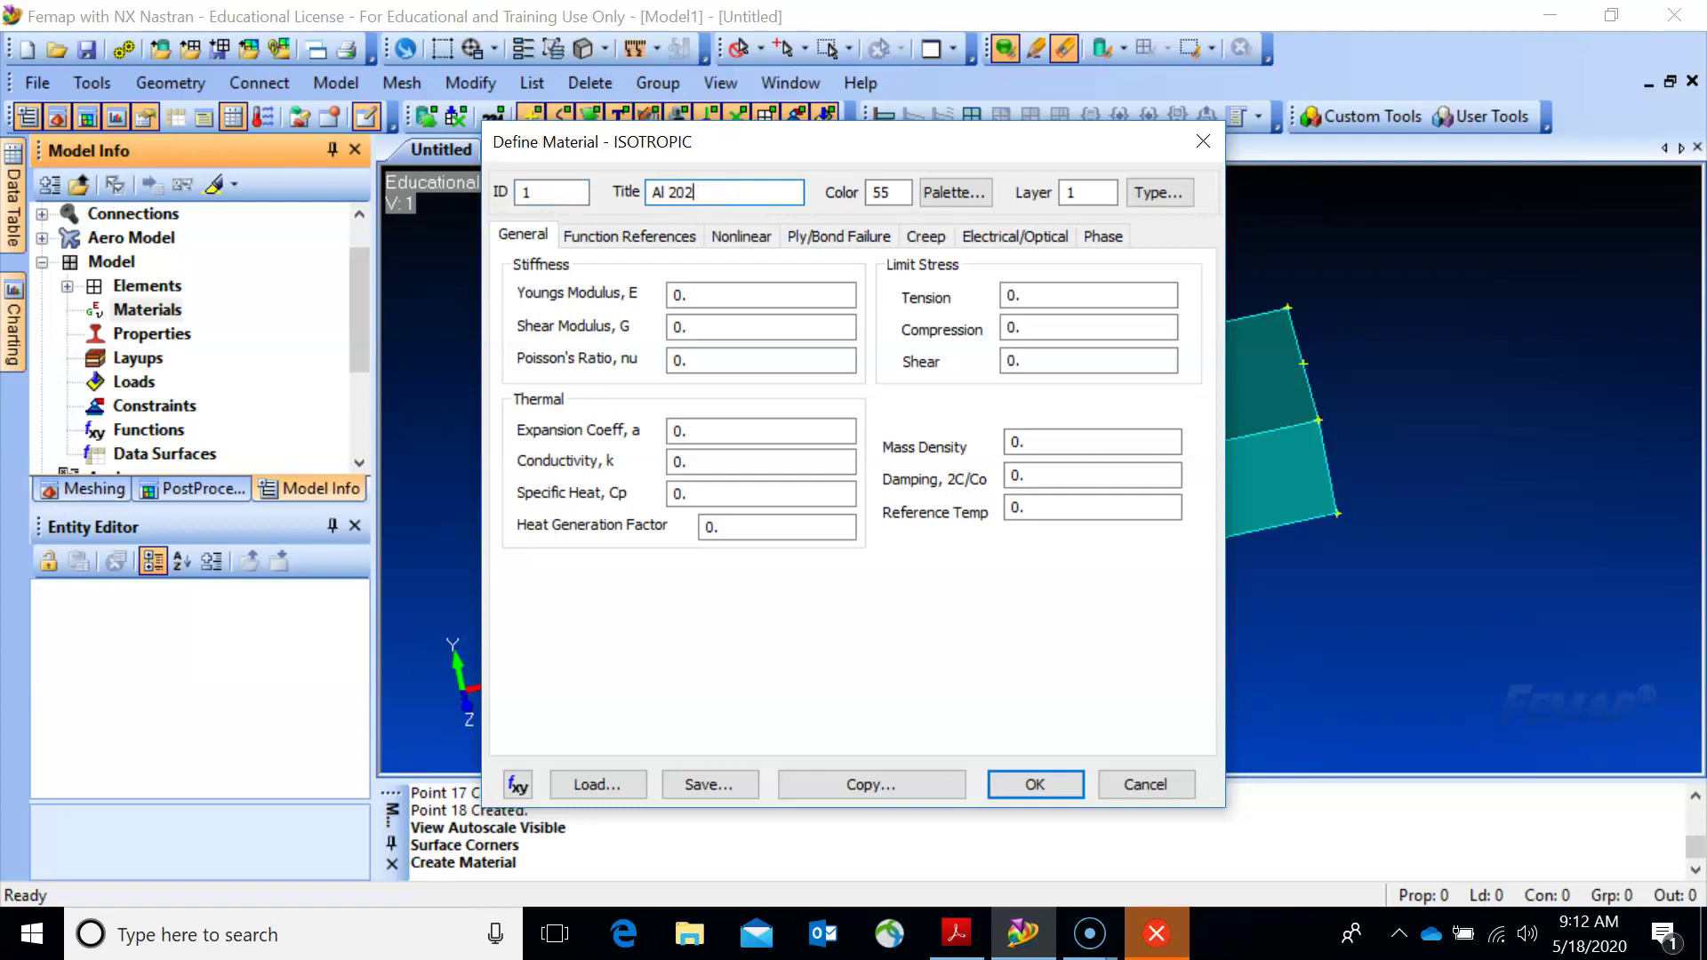
pyautogui.click(661, 295)
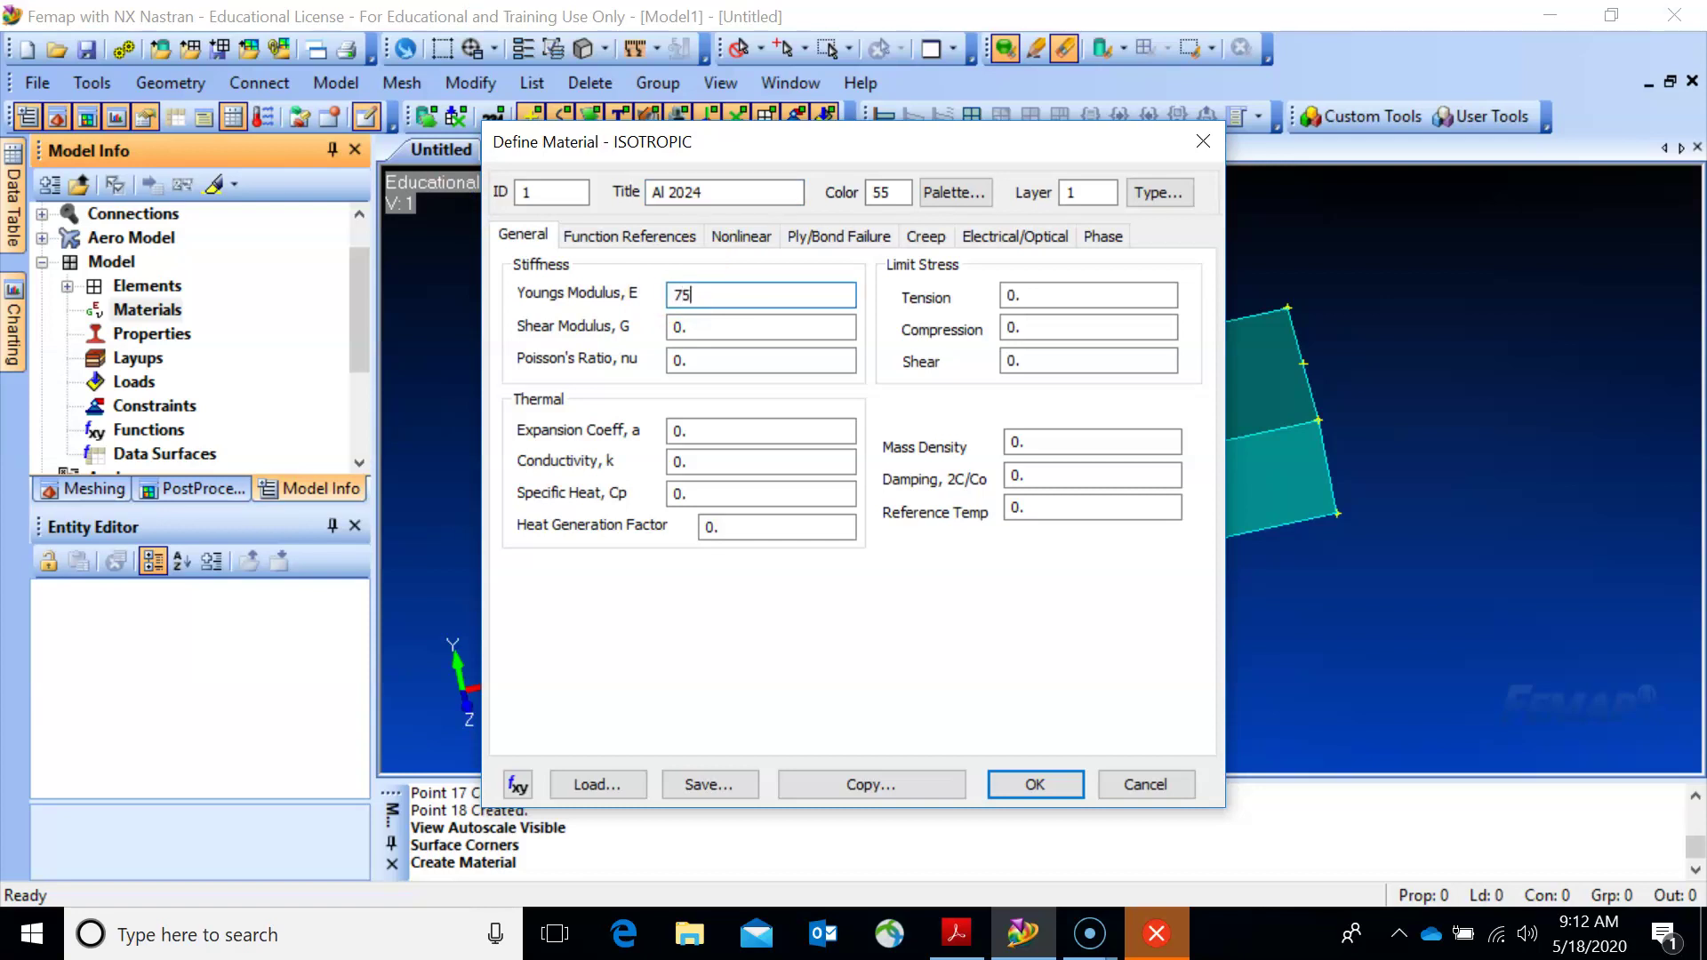
pyautogui.click(697, 359)
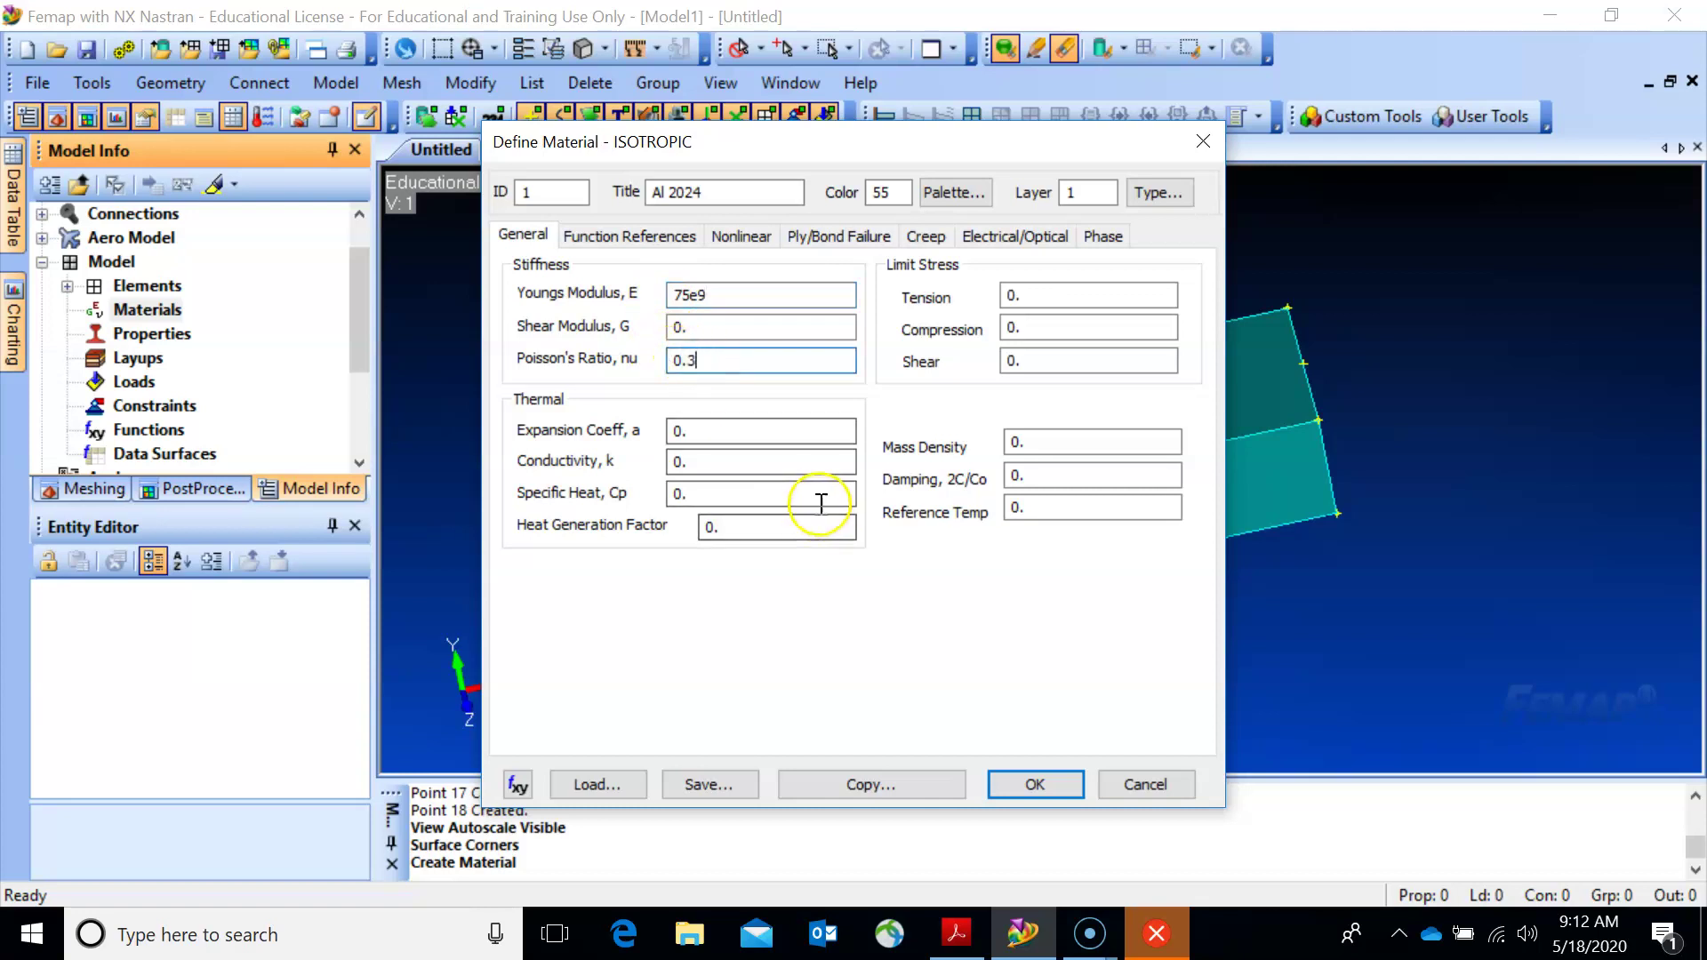
pyautogui.click(1010, 786)
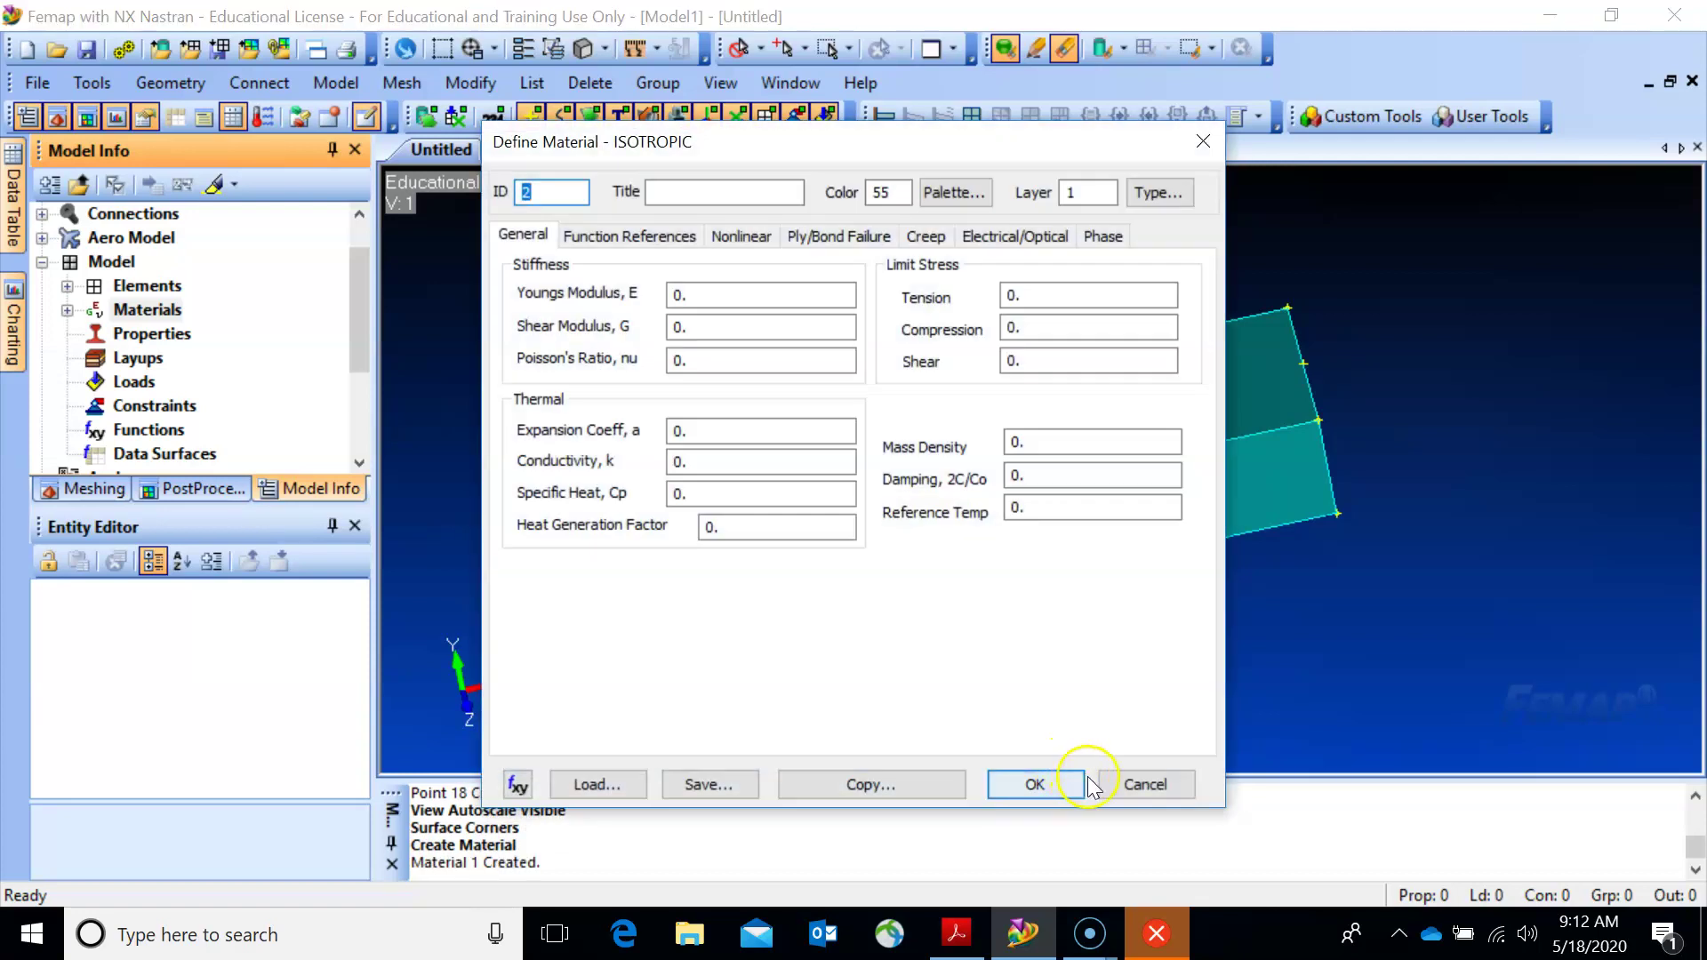
pyautogui.click(1143, 785)
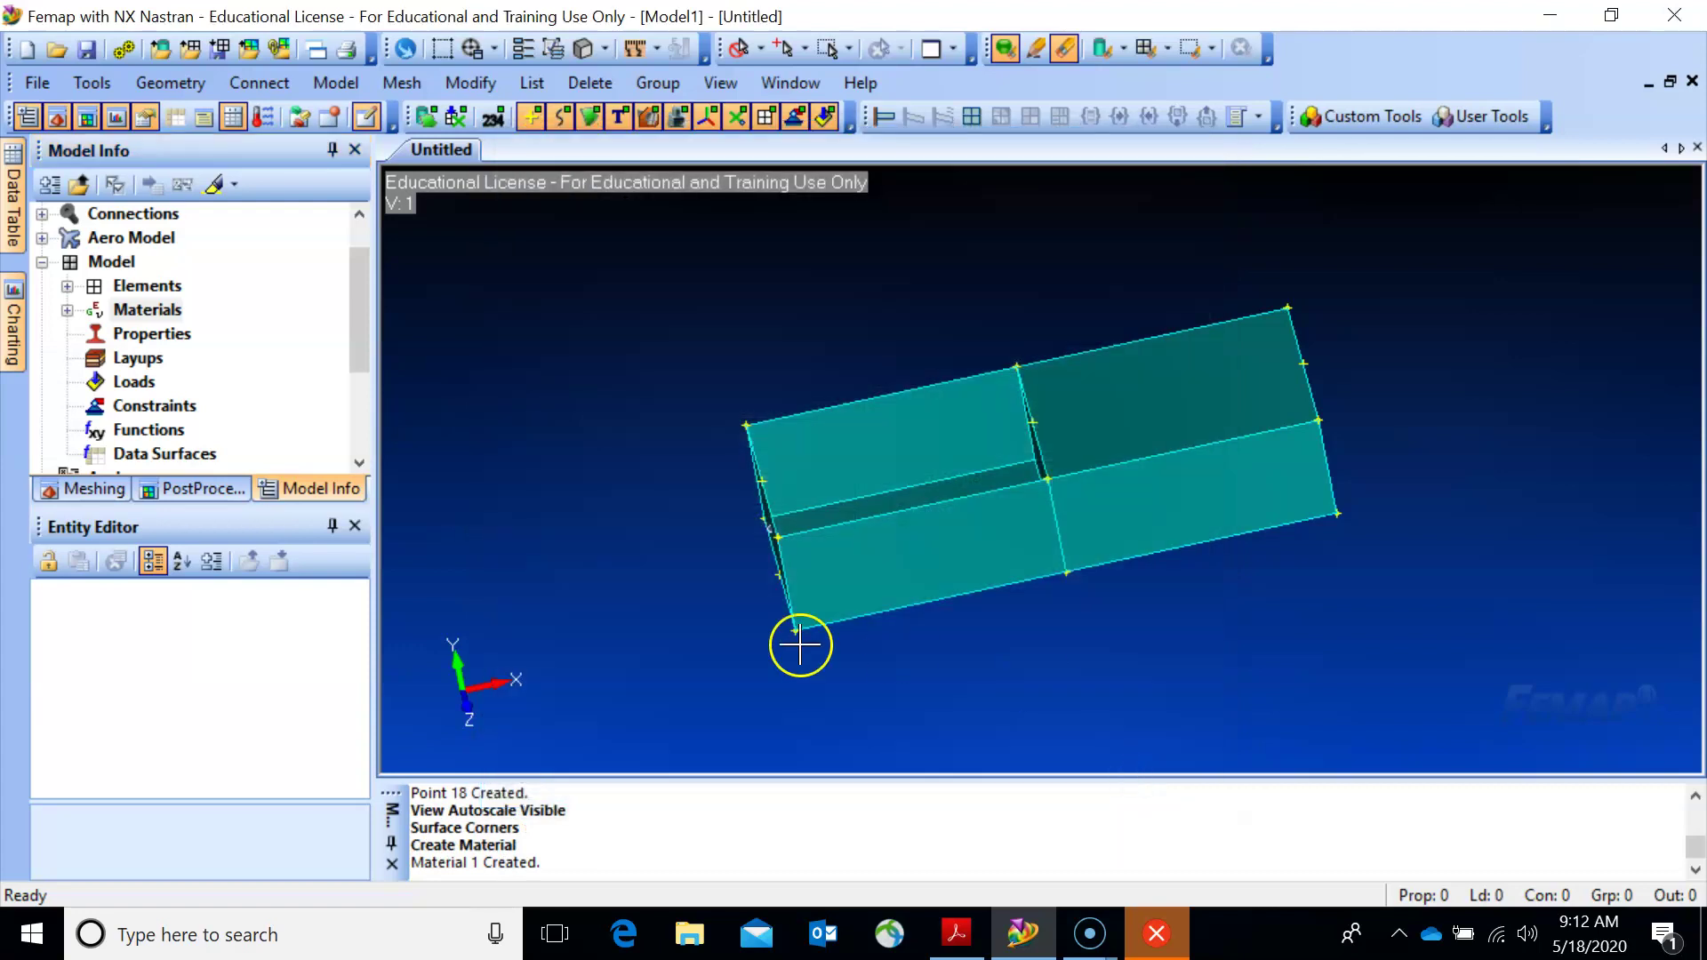
# Expand the materials in the model tree and activate the Al 2024 material.
pyautogui.click(66, 309)
pyautogui.click(196, 333)
pyautogui.moveTo(199, 336); pyautogui.dragTo(469, 380)
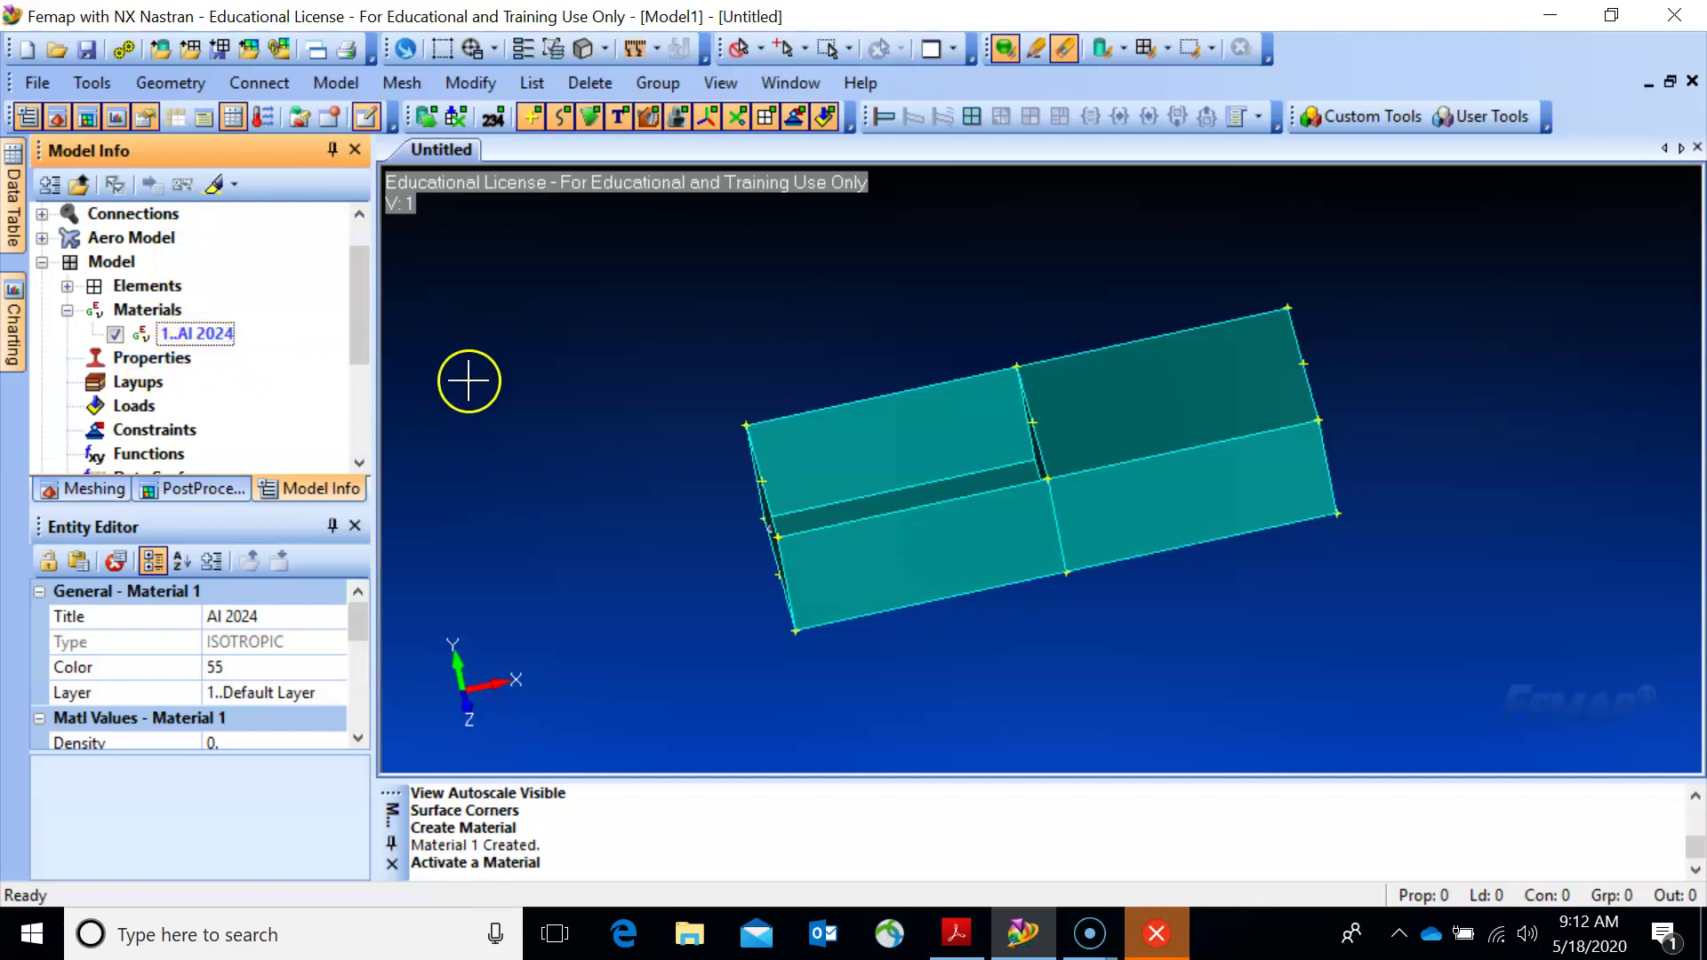
# Create a shear panel property with the Al 2024 material, thickness 1, and effectiveness factors F1 and F2 of 1e-4.
pyautogui.moveTo(525, 465); pyautogui.dragTo(566, 397, button='middle')
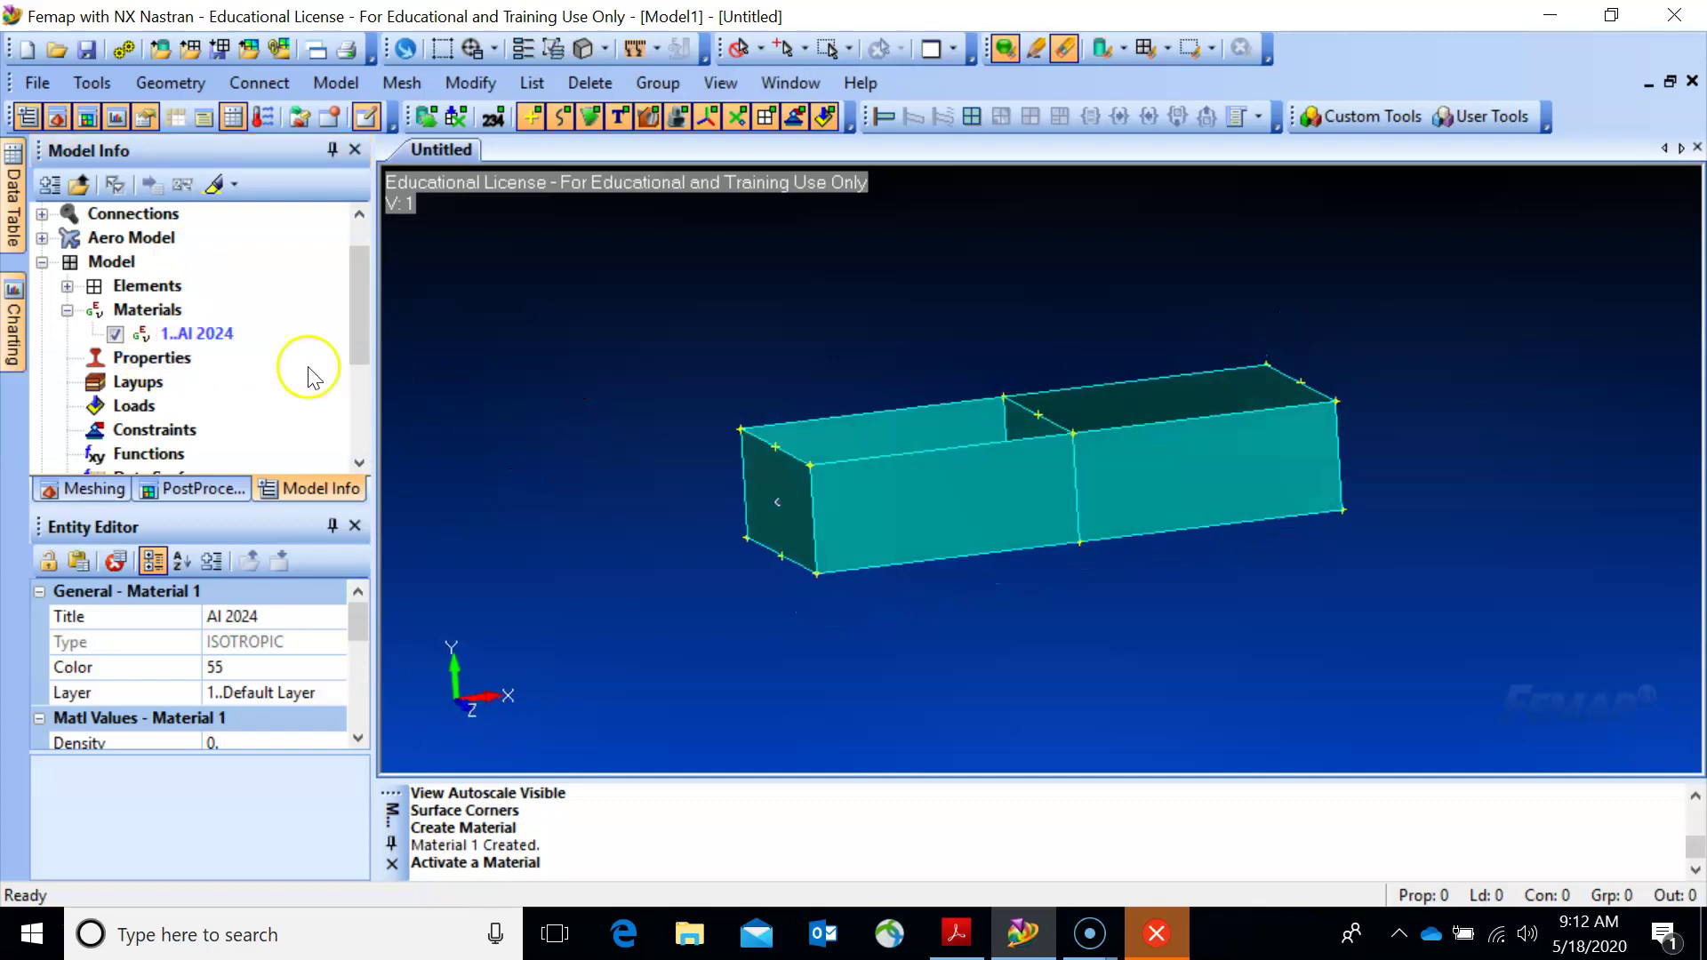
pyautogui.rightClick(178, 354)
pyautogui.click(209, 349)
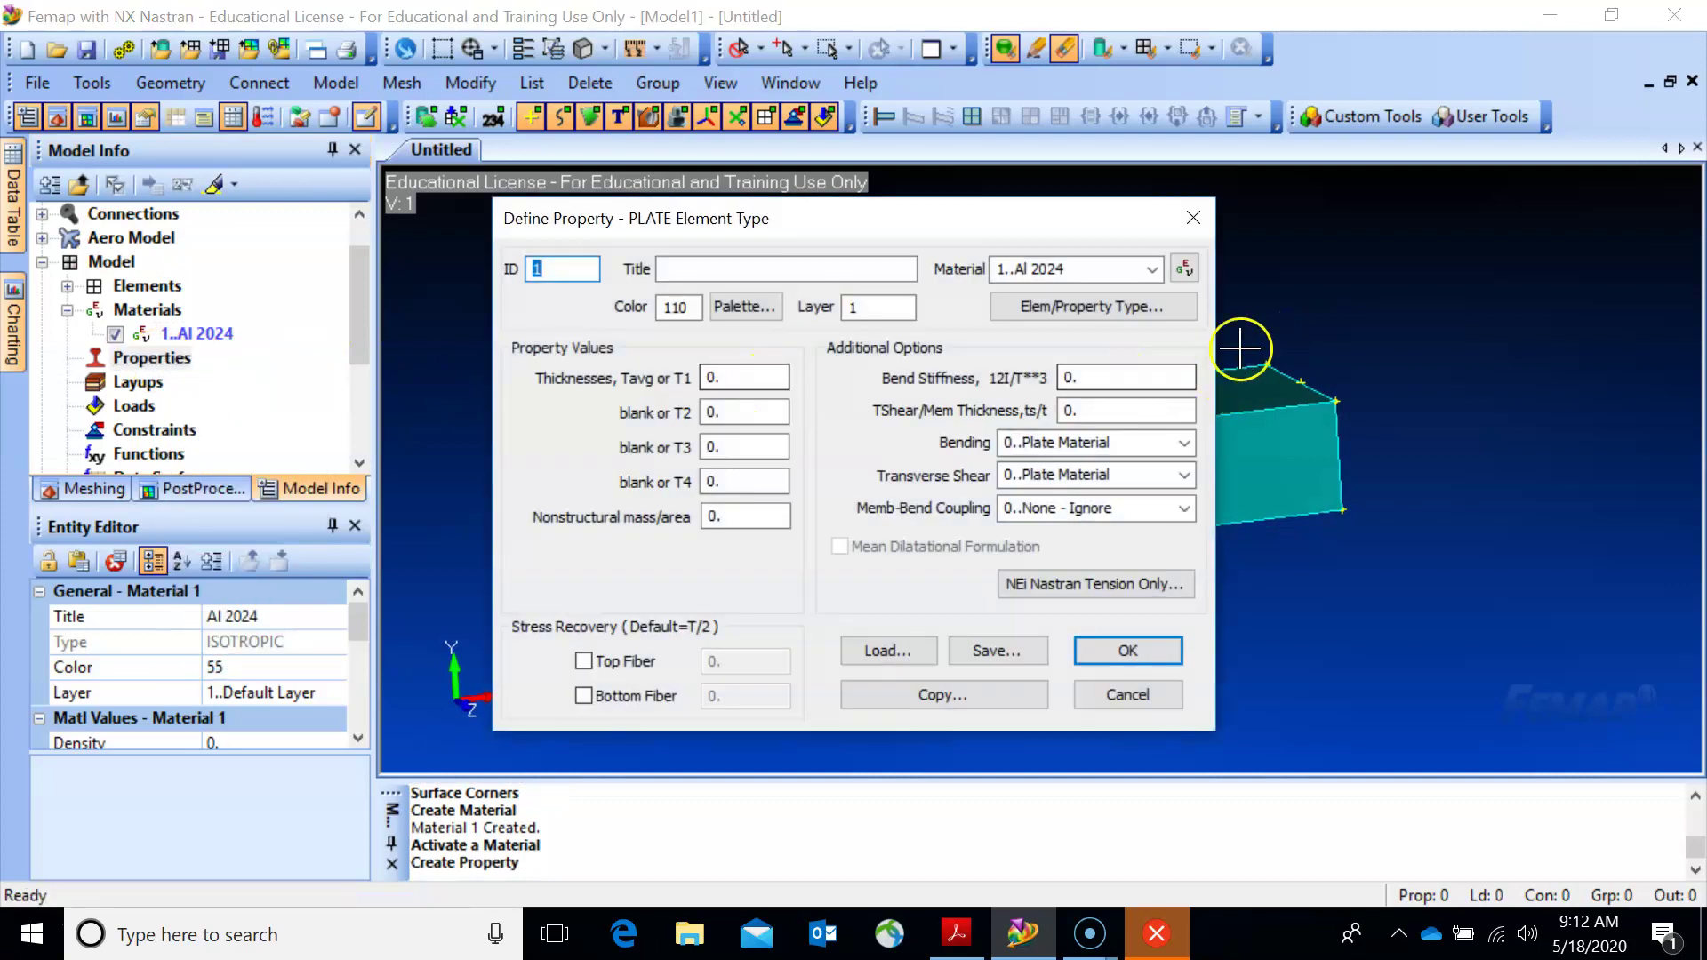
pyautogui.click(1132, 312)
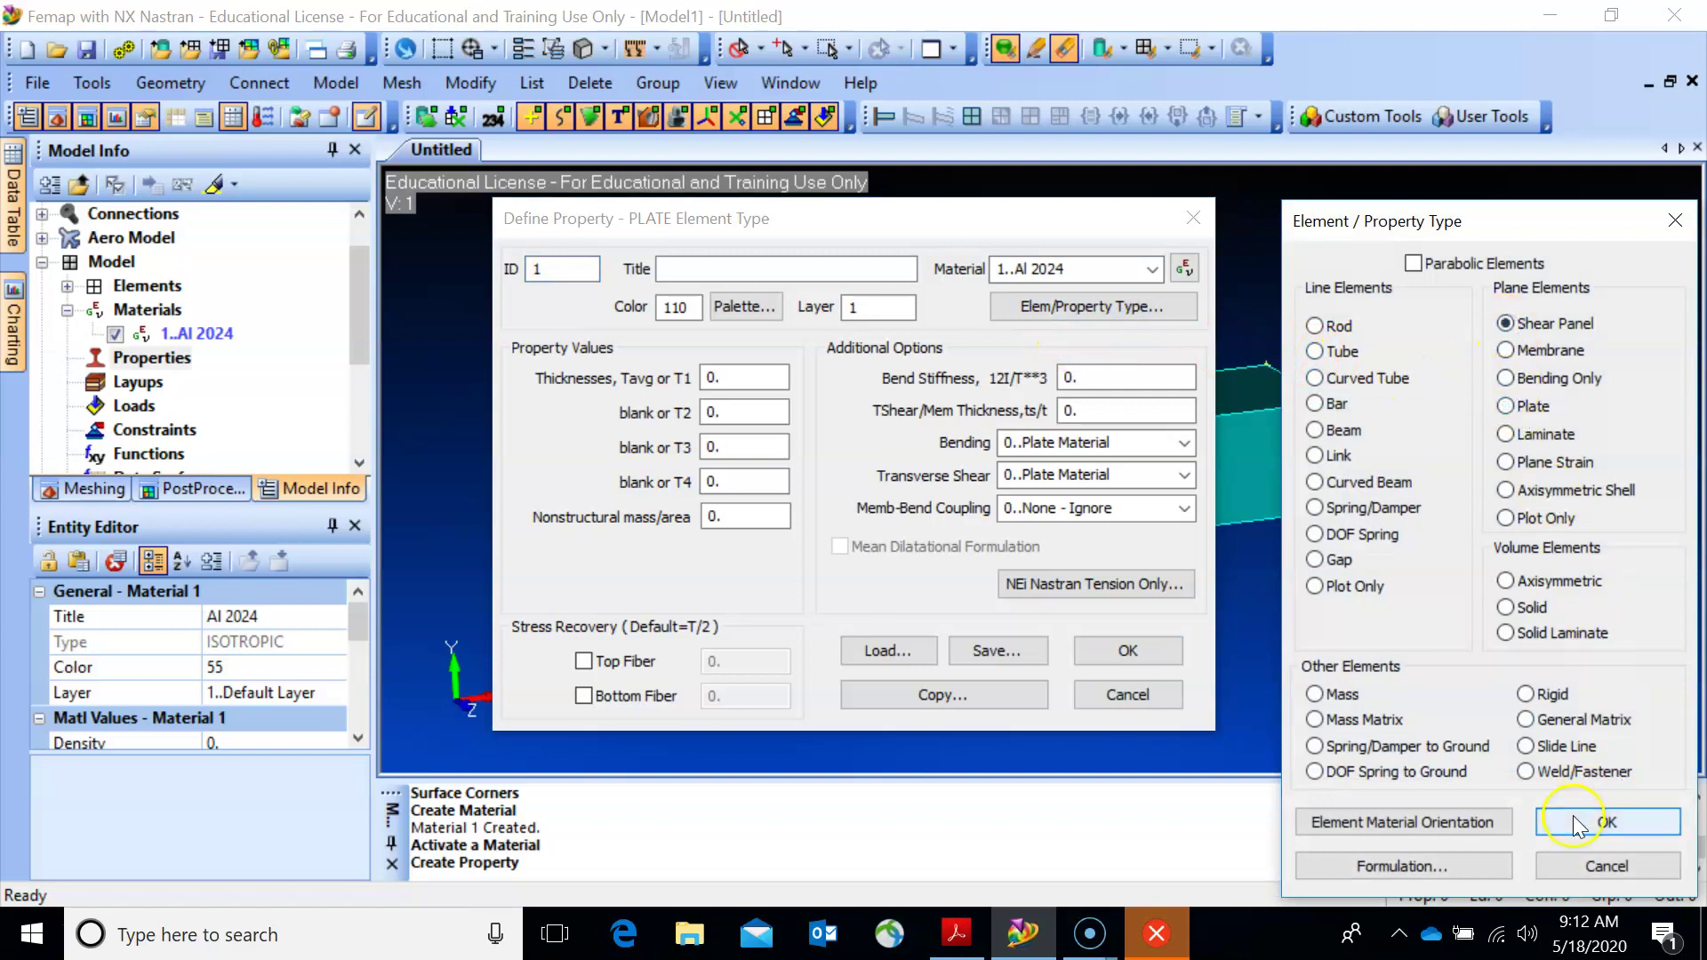
pyautogui.click(1607, 821)
pyautogui.moveTo(1122, 472); pyautogui.dragTo(1010, 472)
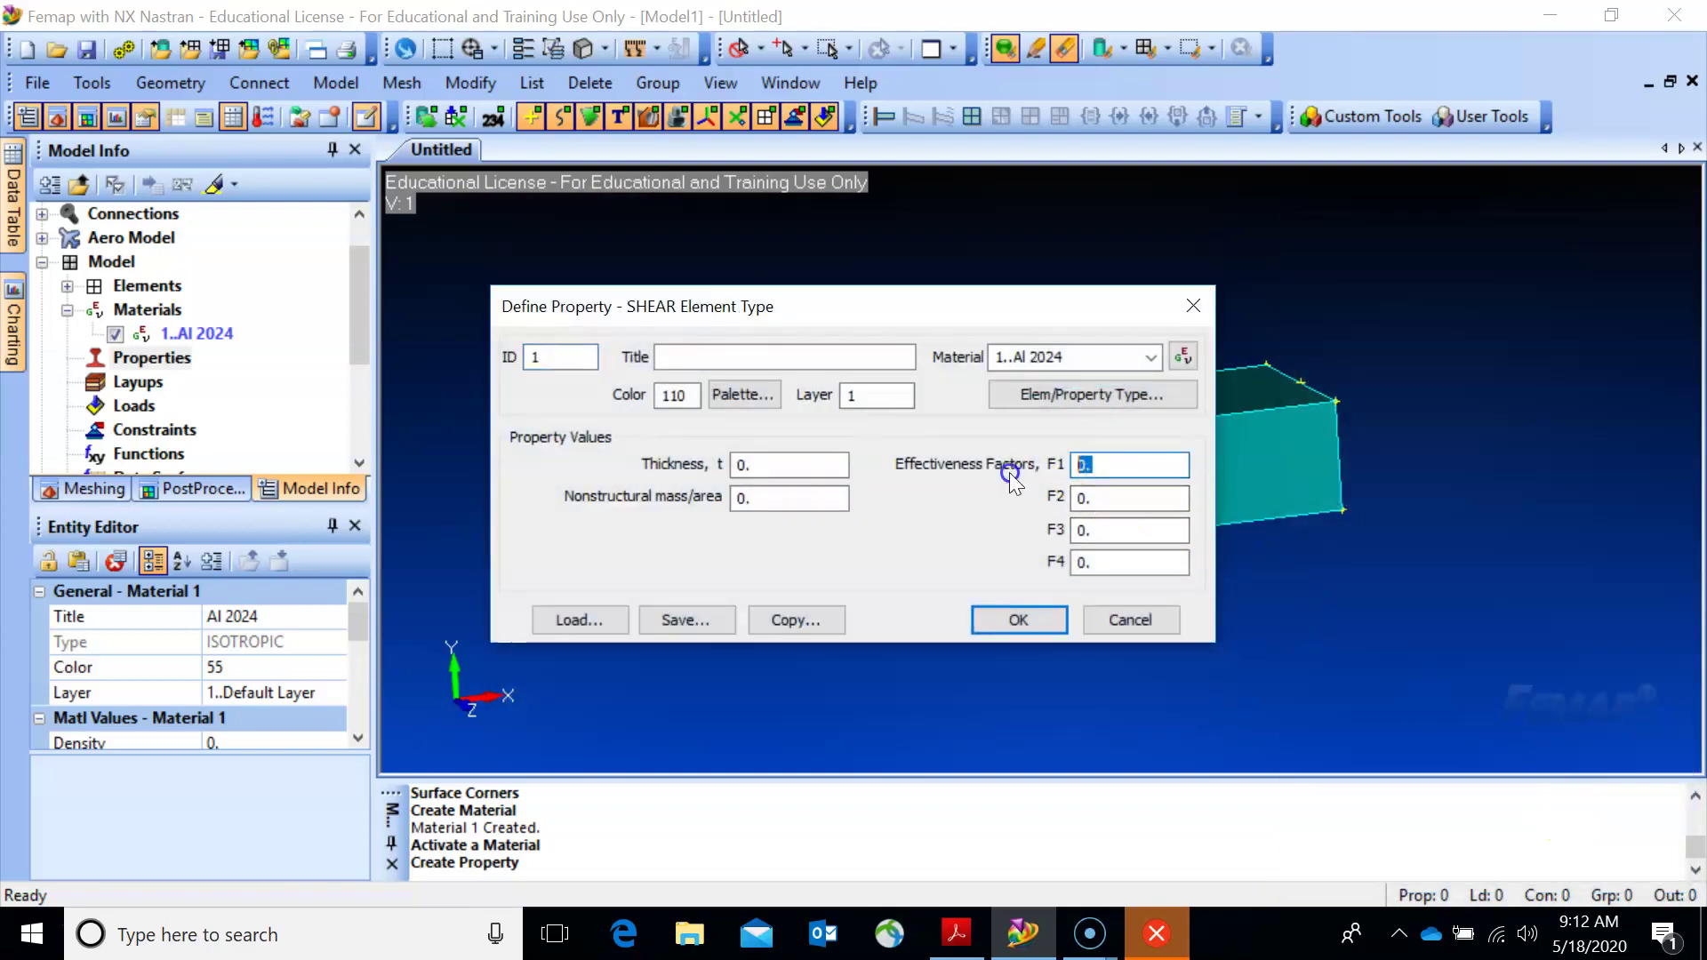
pyautogui.write('1e-4')
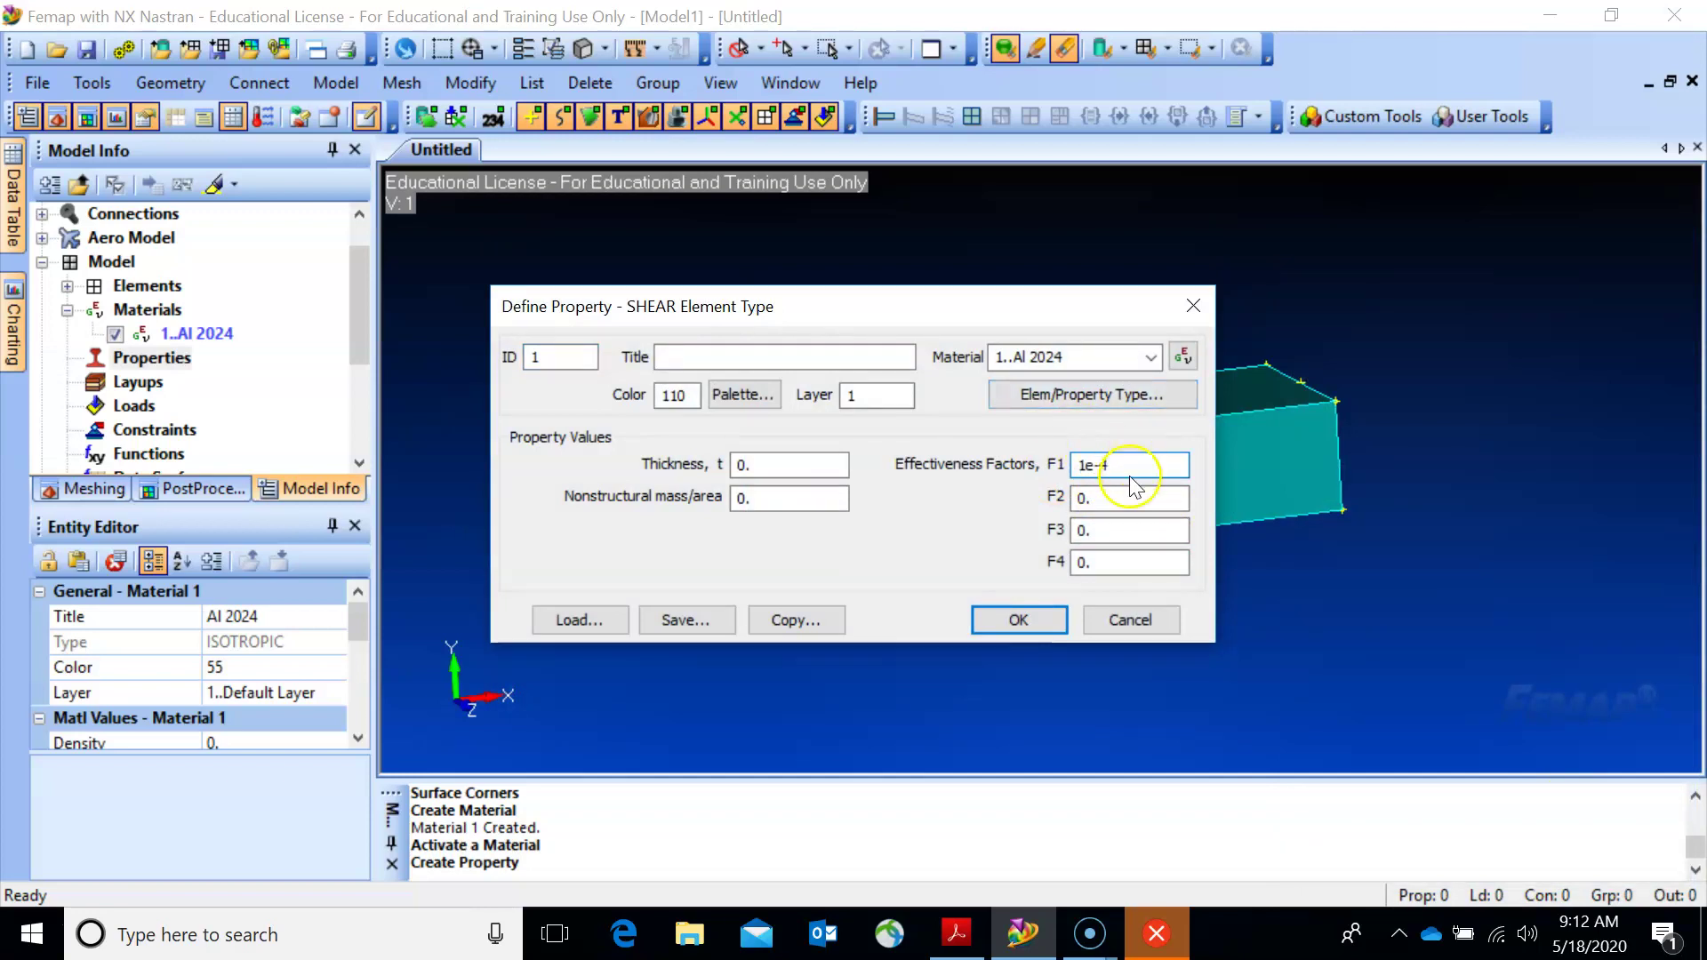
pyautogui.moveTo(1122, 498); pyautogui.dragTo(1055, 502)
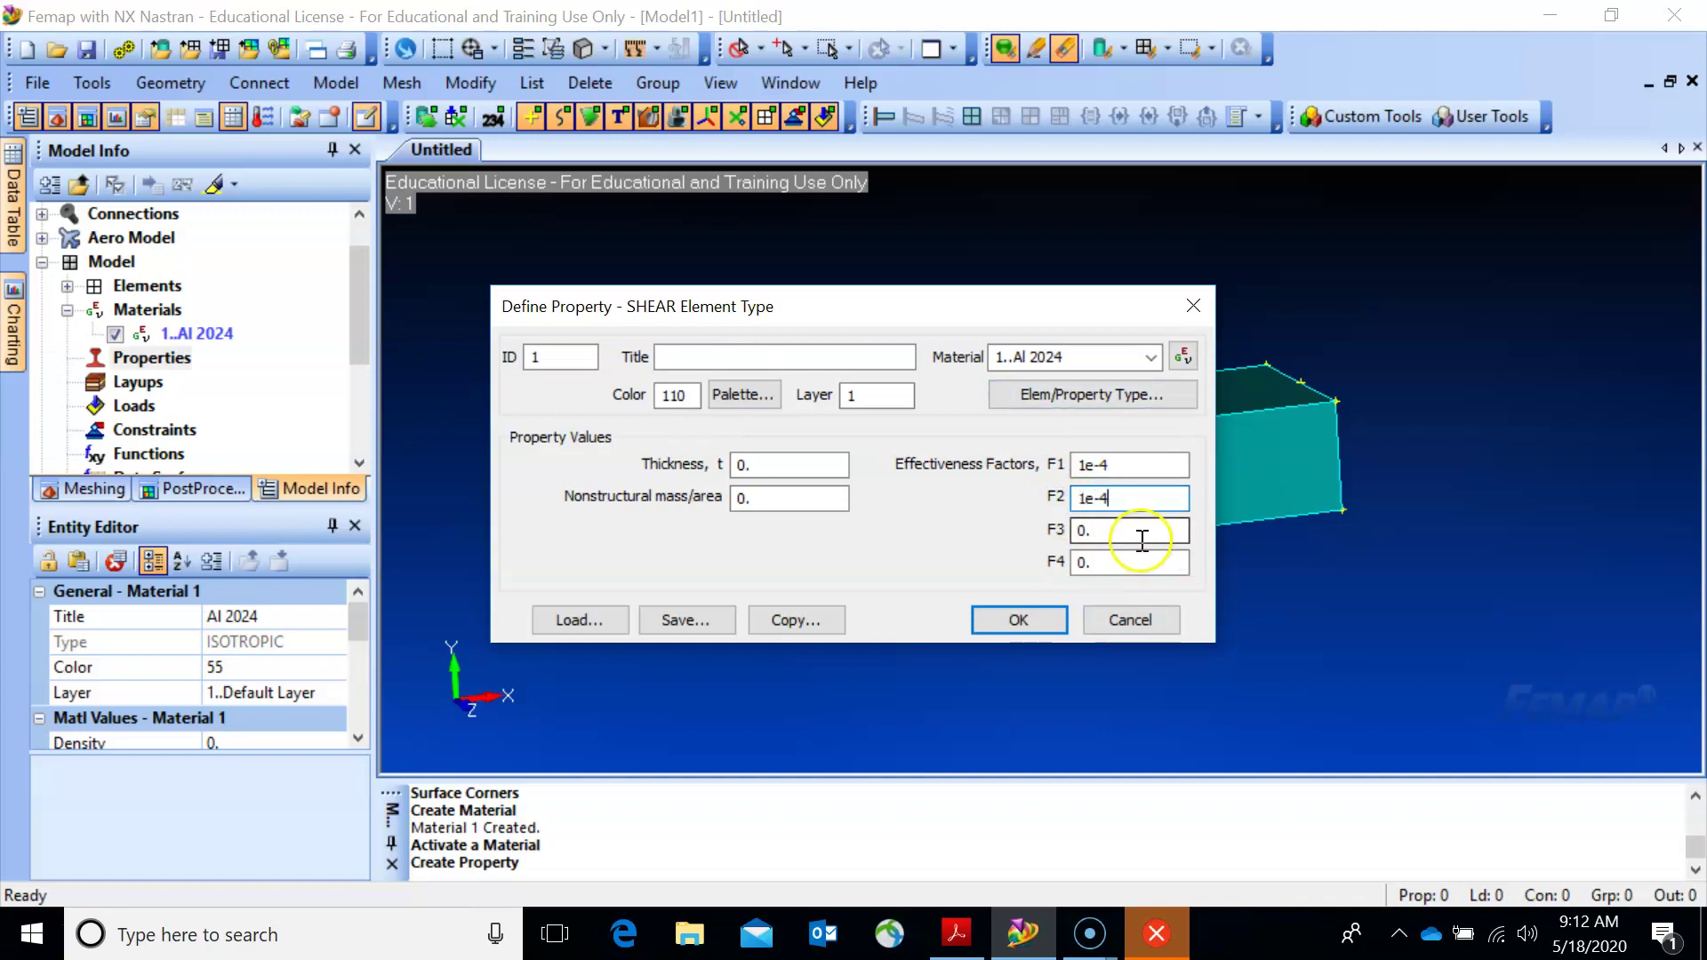
pyautogui.click(766, 464)
pyautogui.write('1')
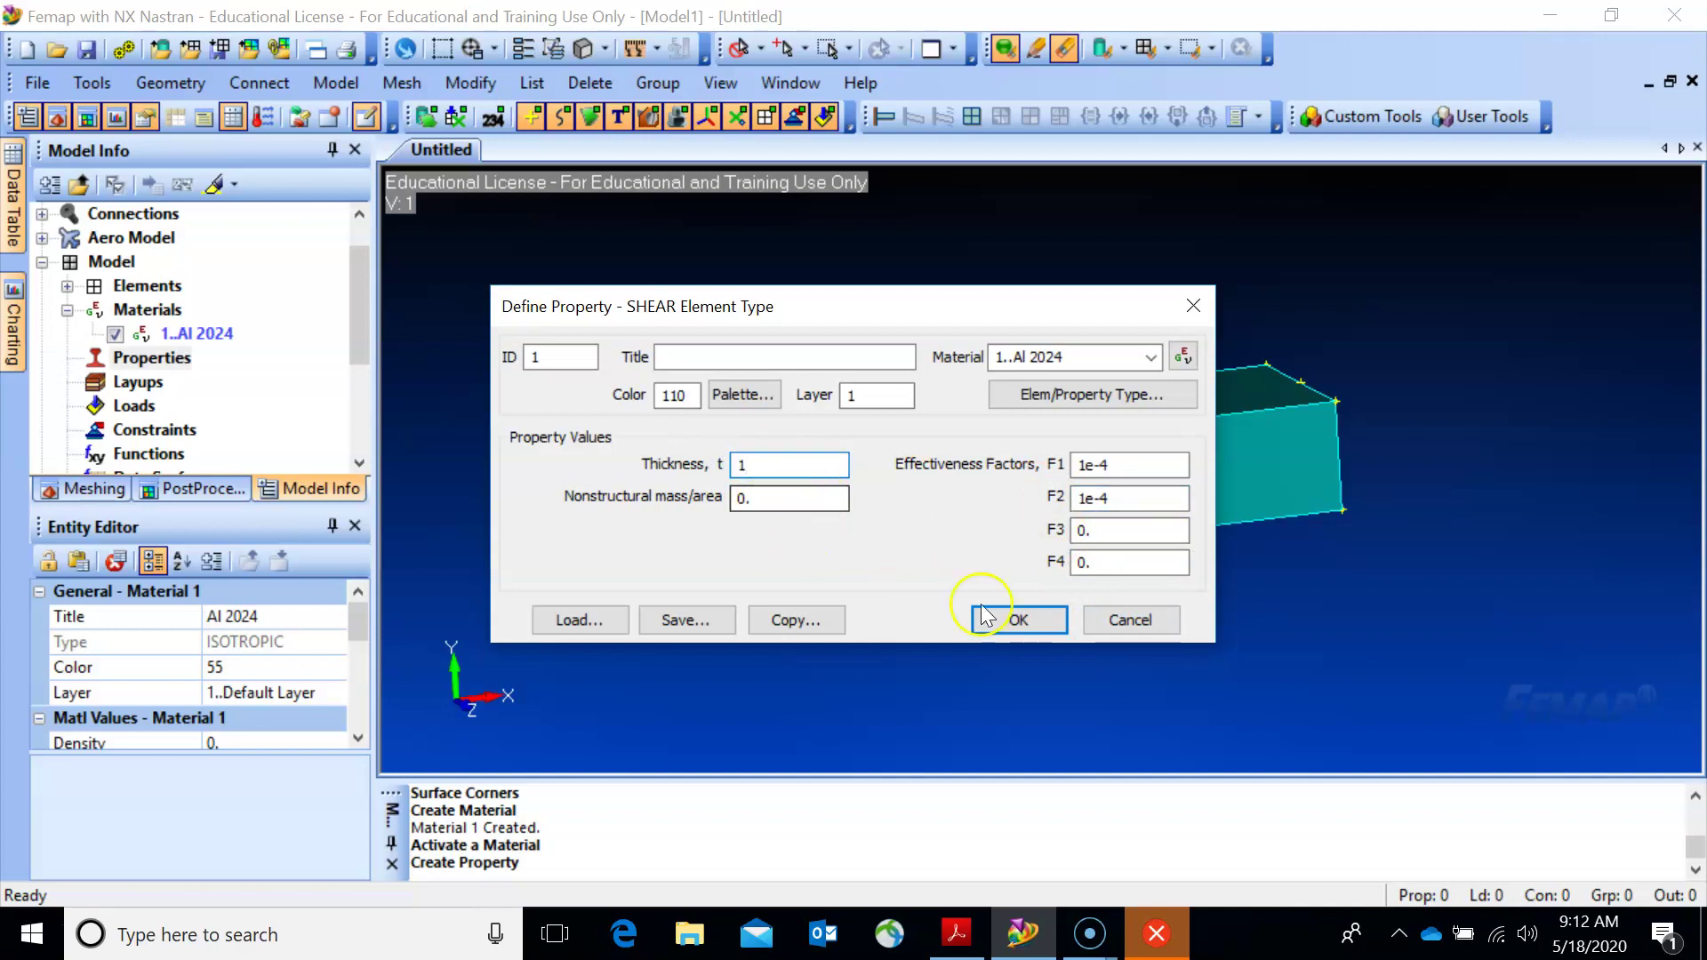
pyautogui.click(1018, 621)
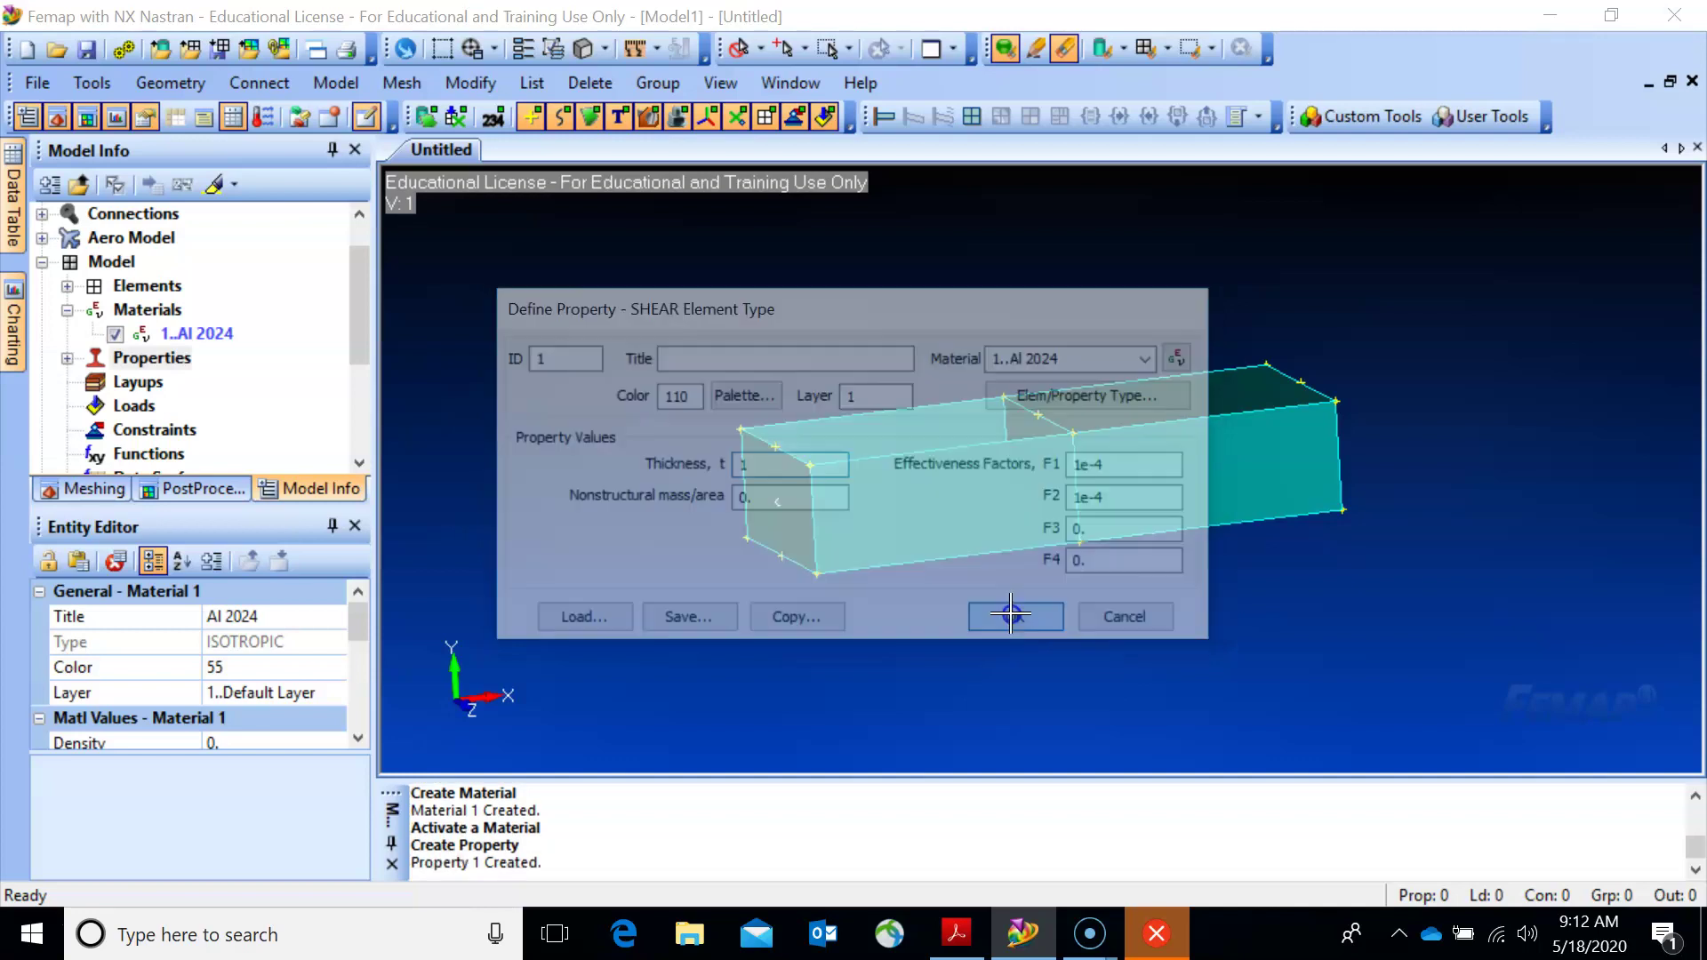
# Create a rod property with the Al 2024 material and an area of 1, and finish defining properties.
pyautogui.click(68, 359)
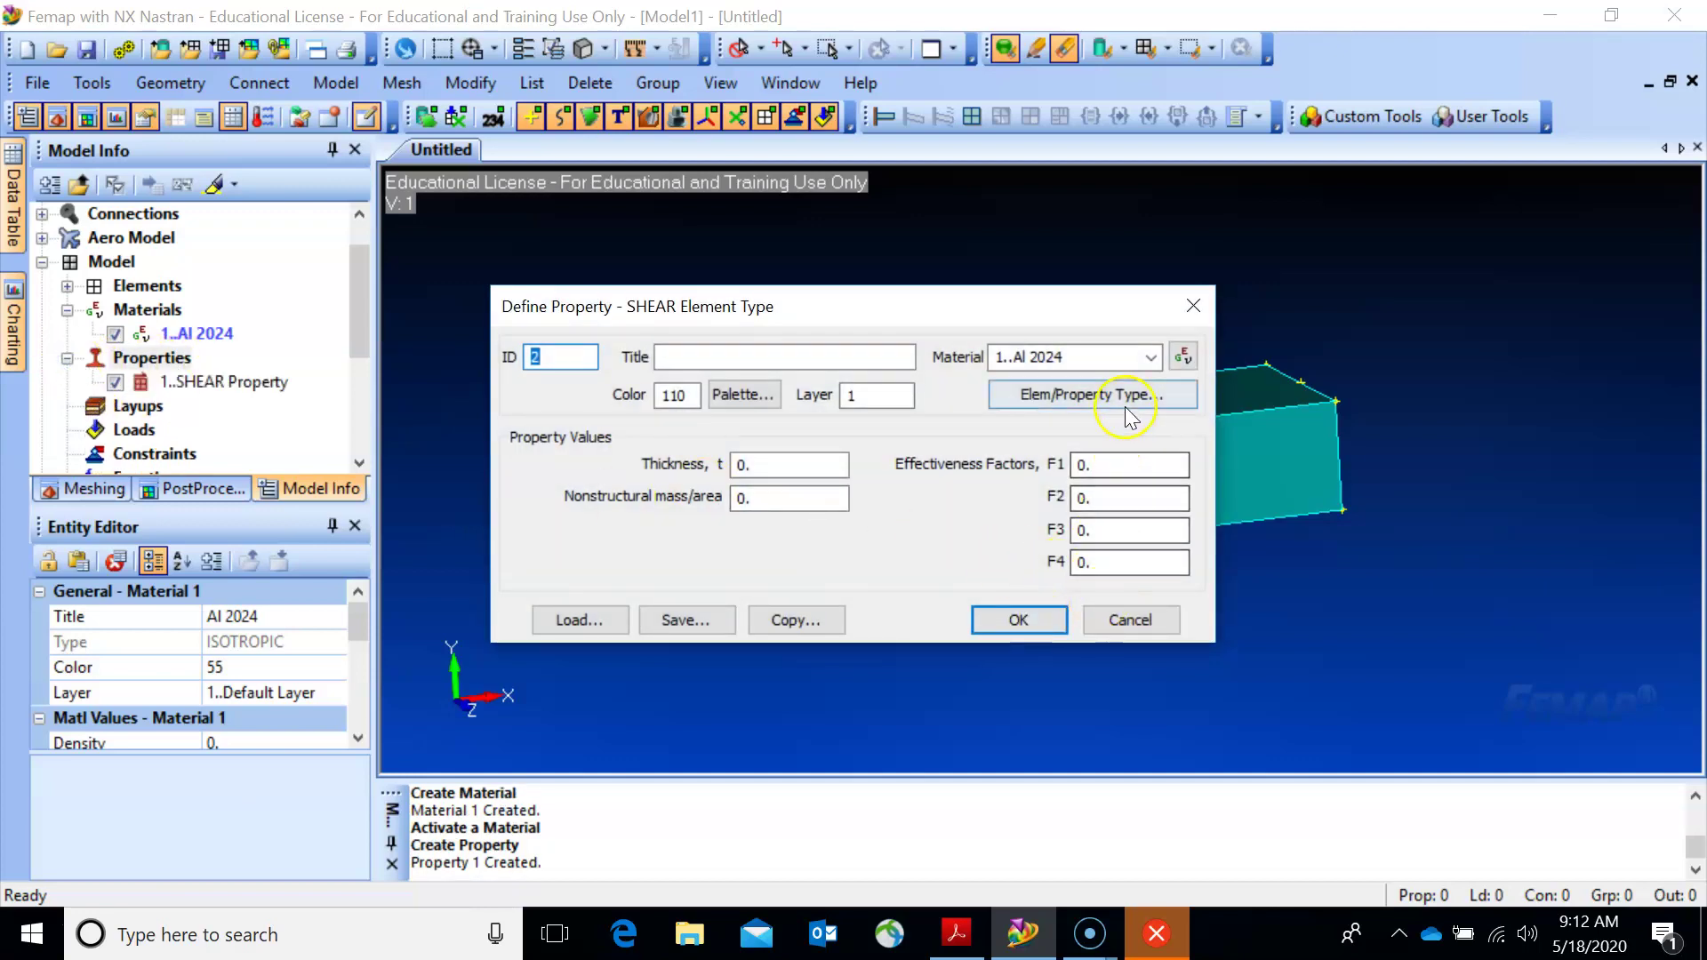
pyautogui.click(1161, 395)
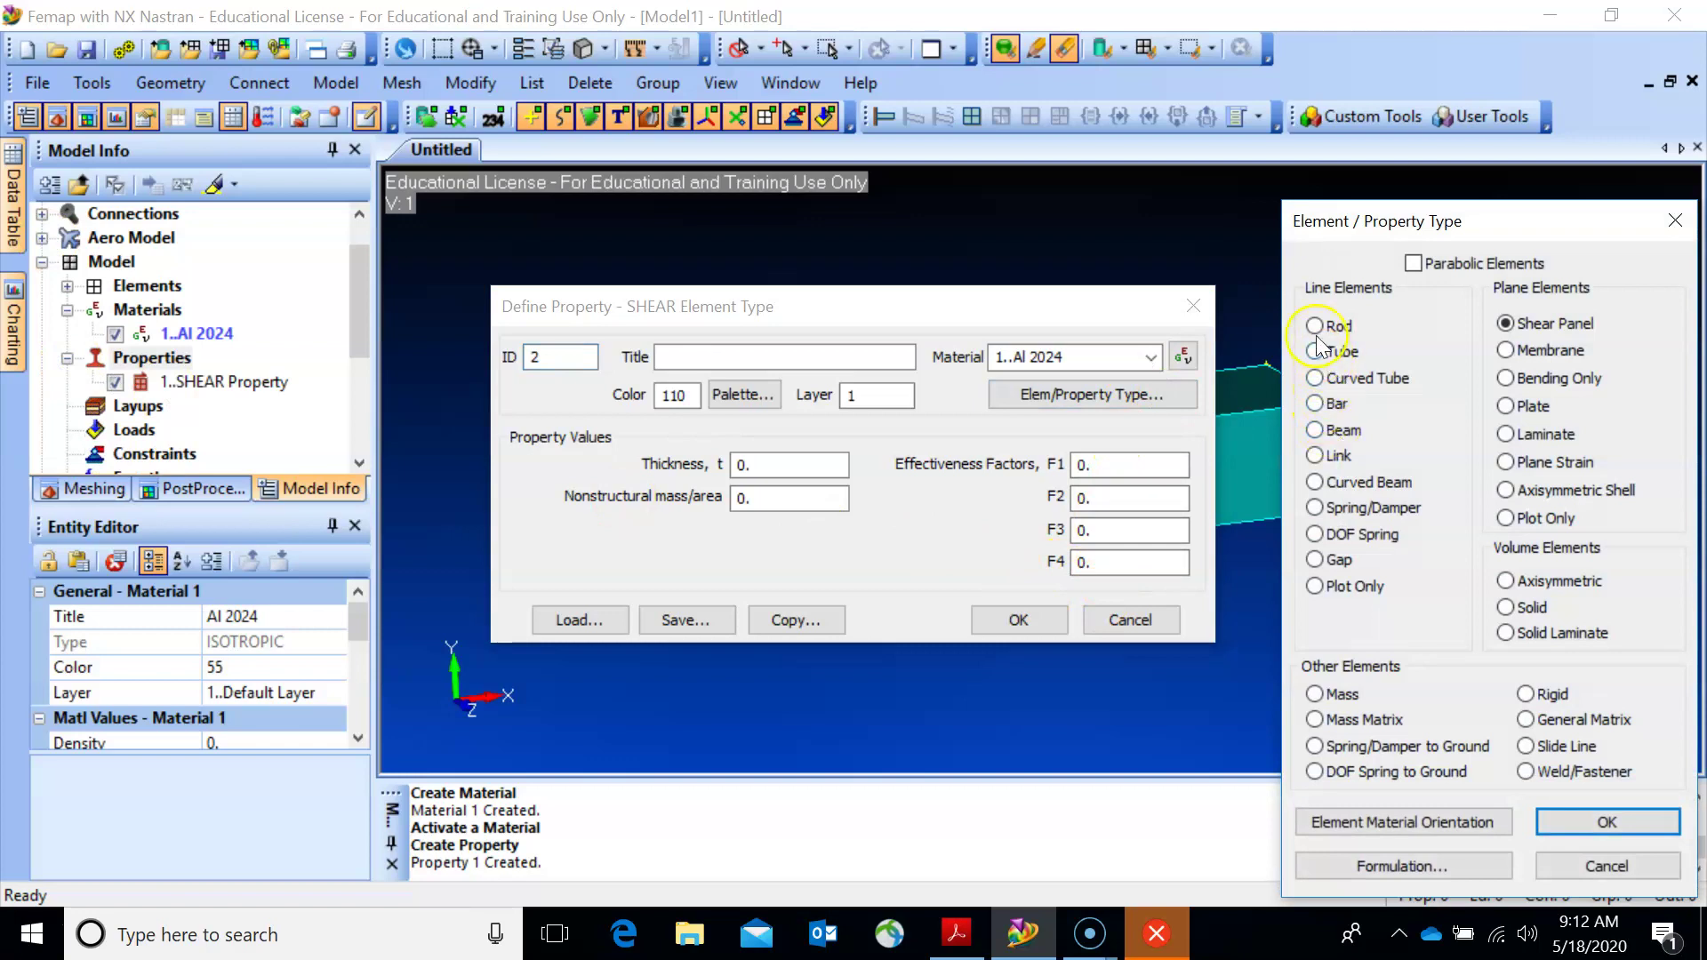
pyautogui.click(1317, 336)
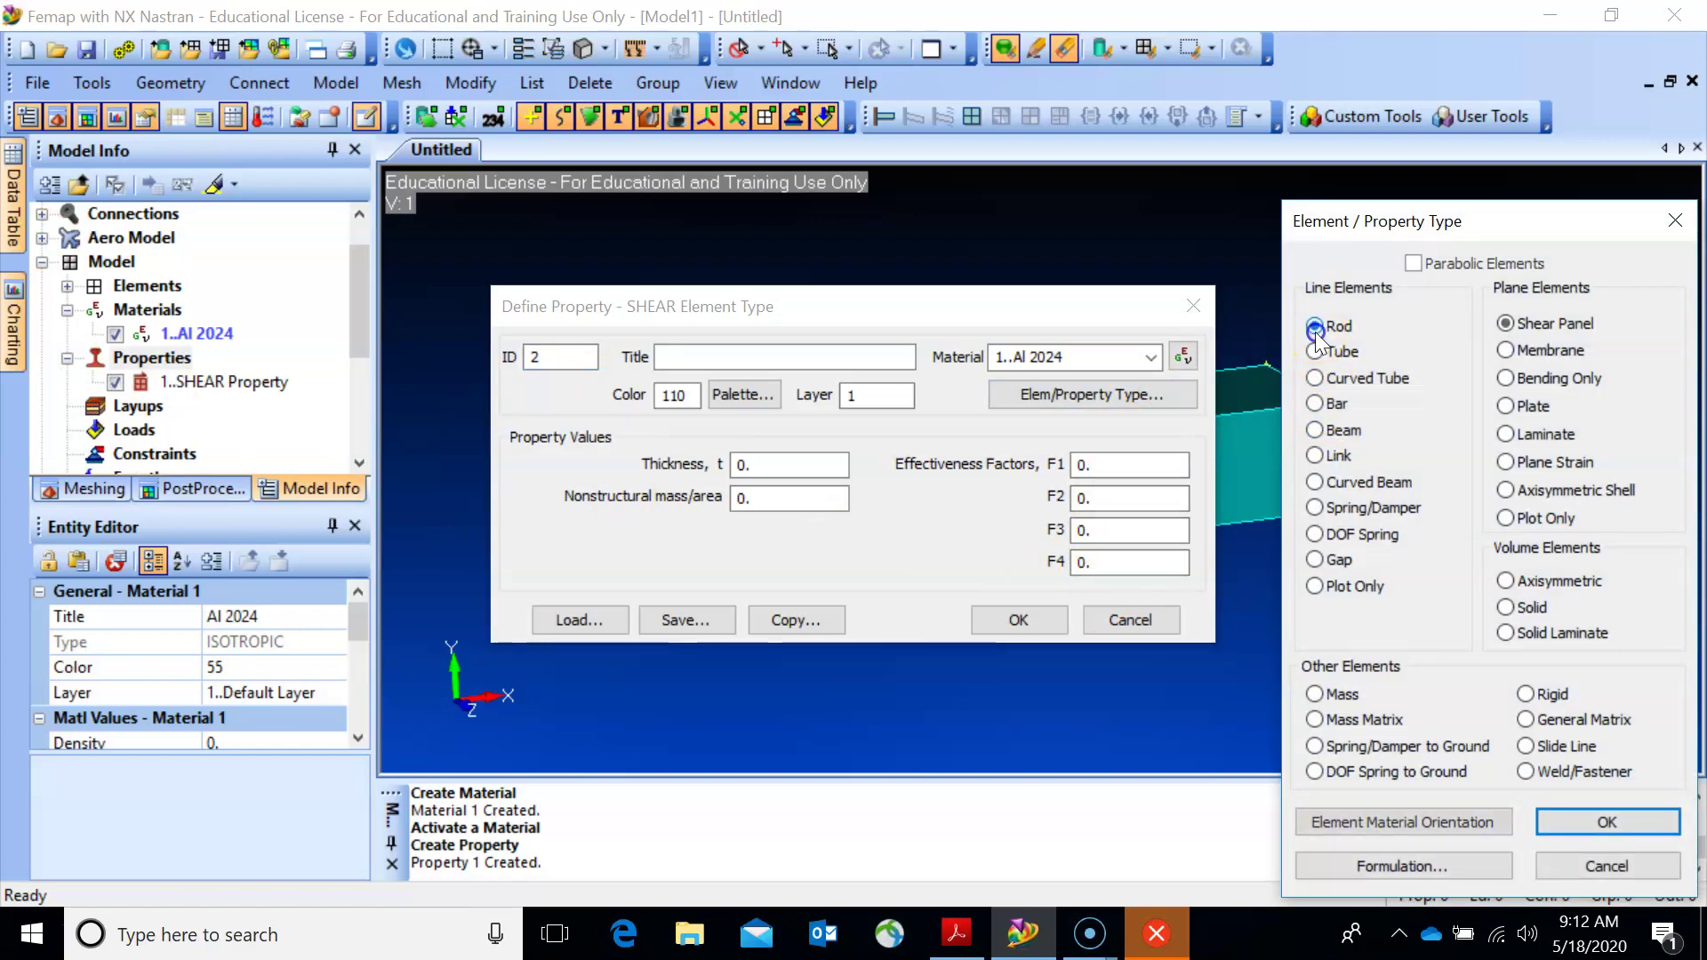
pyautogui.click(1582, 821)
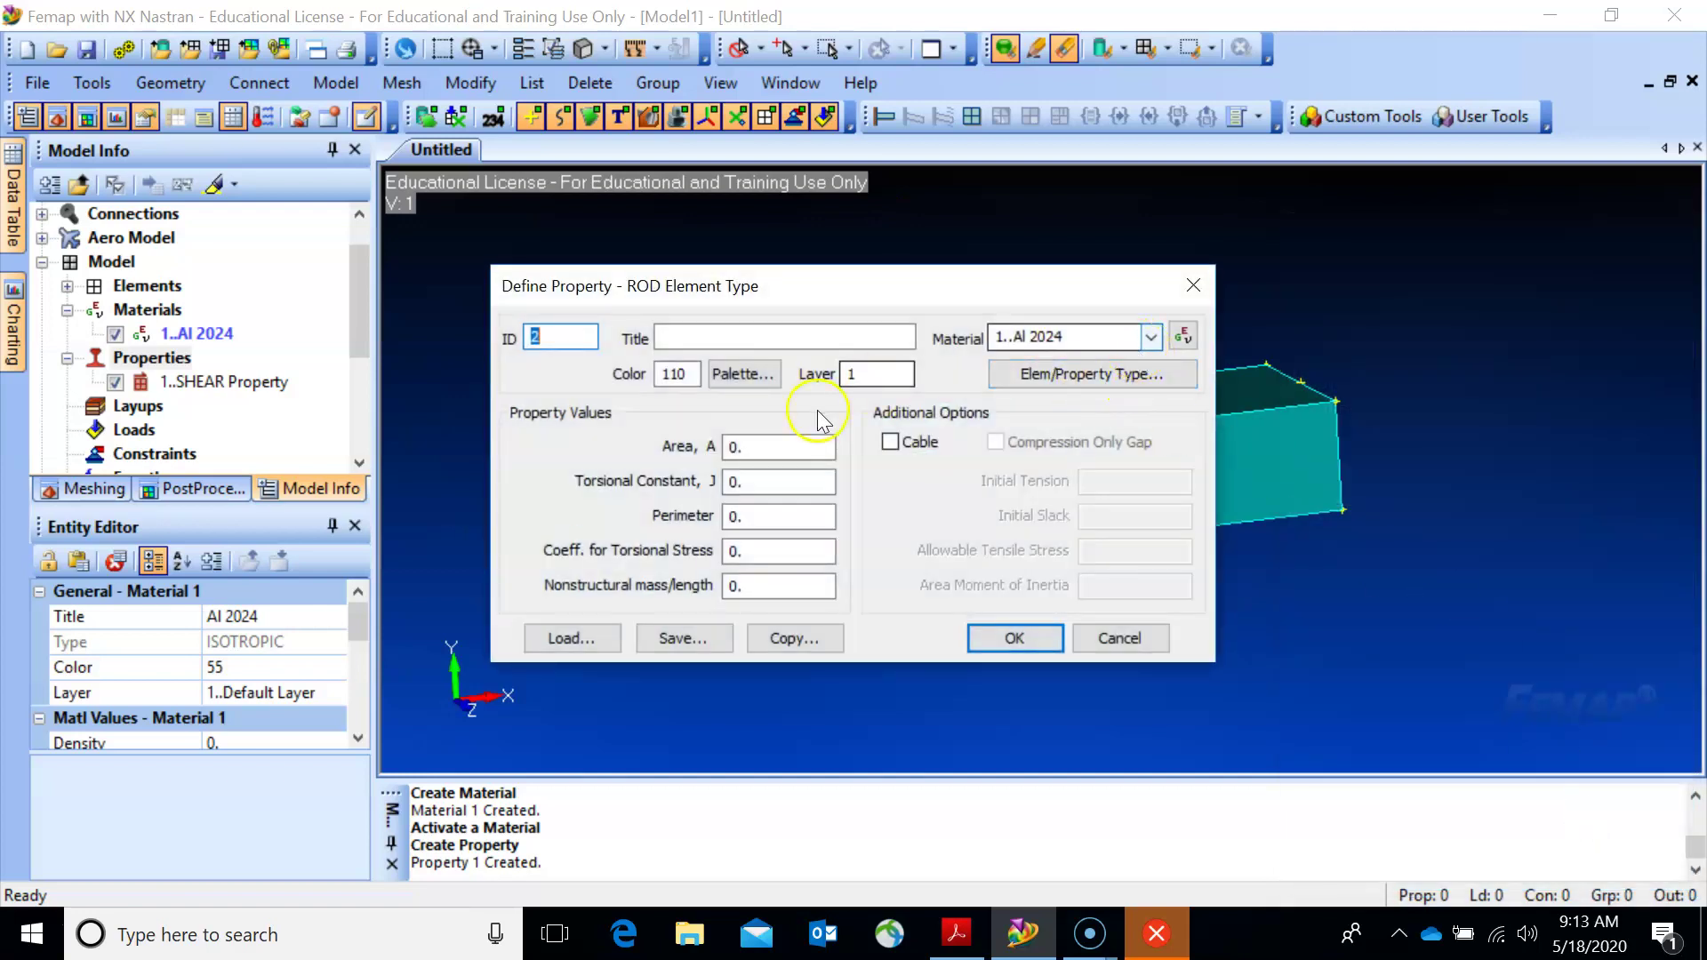
pyautogui.click(722, 448)
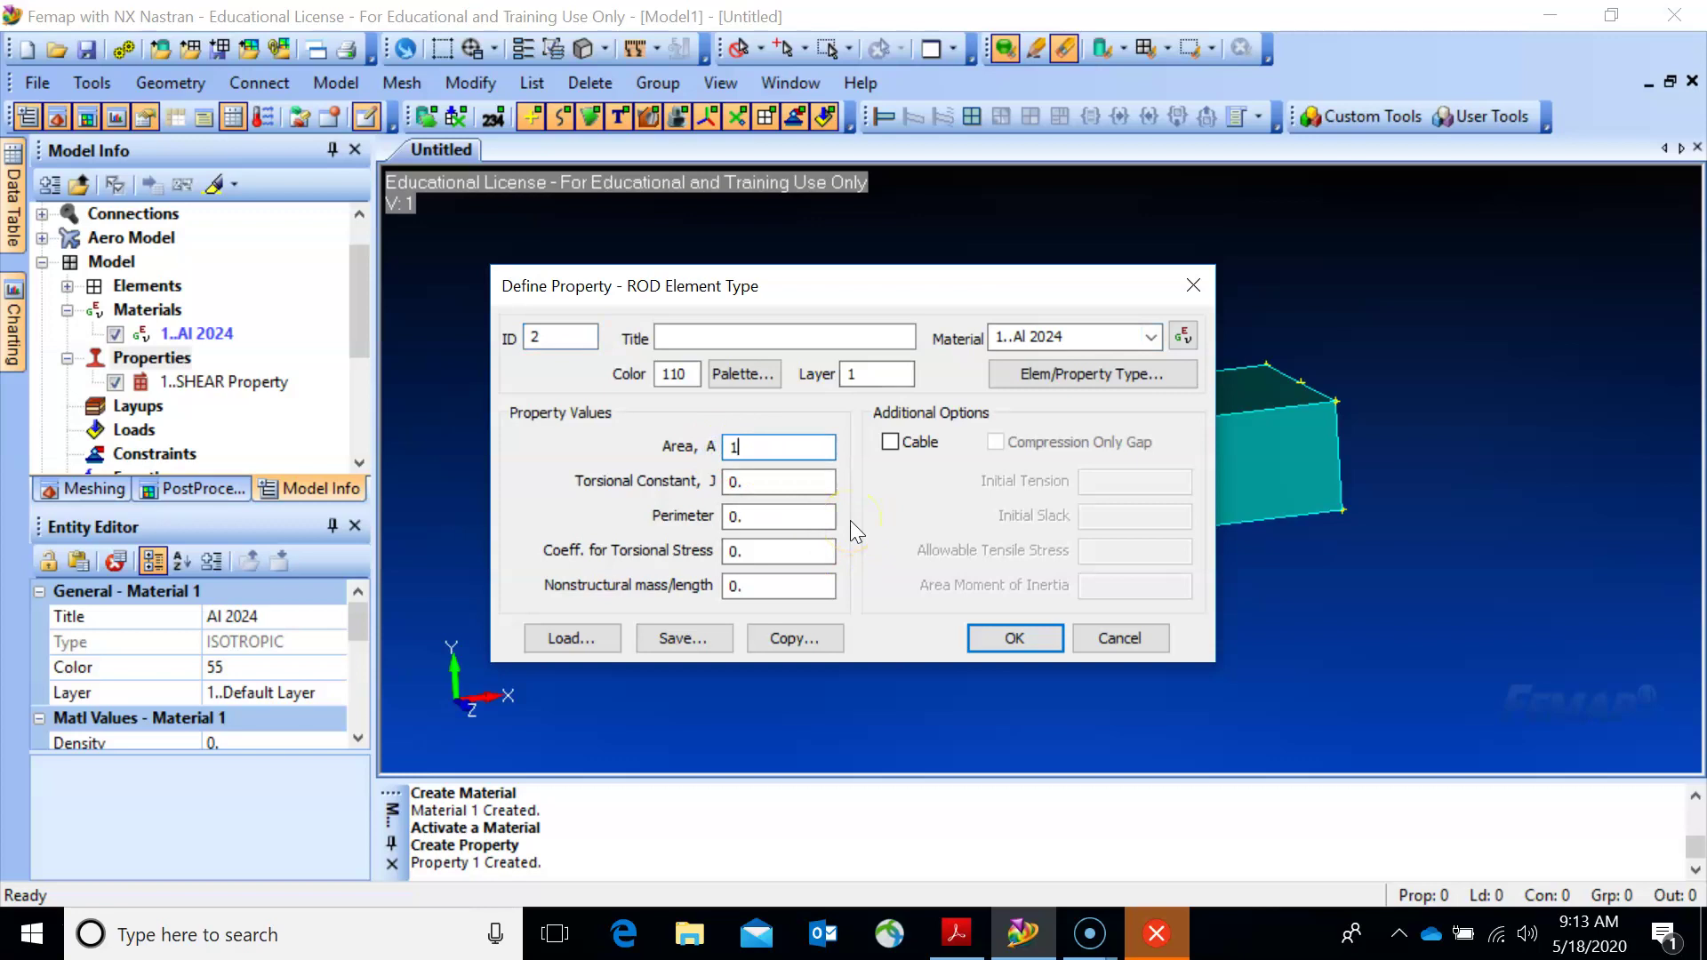
pyautogui.click(989, 640)
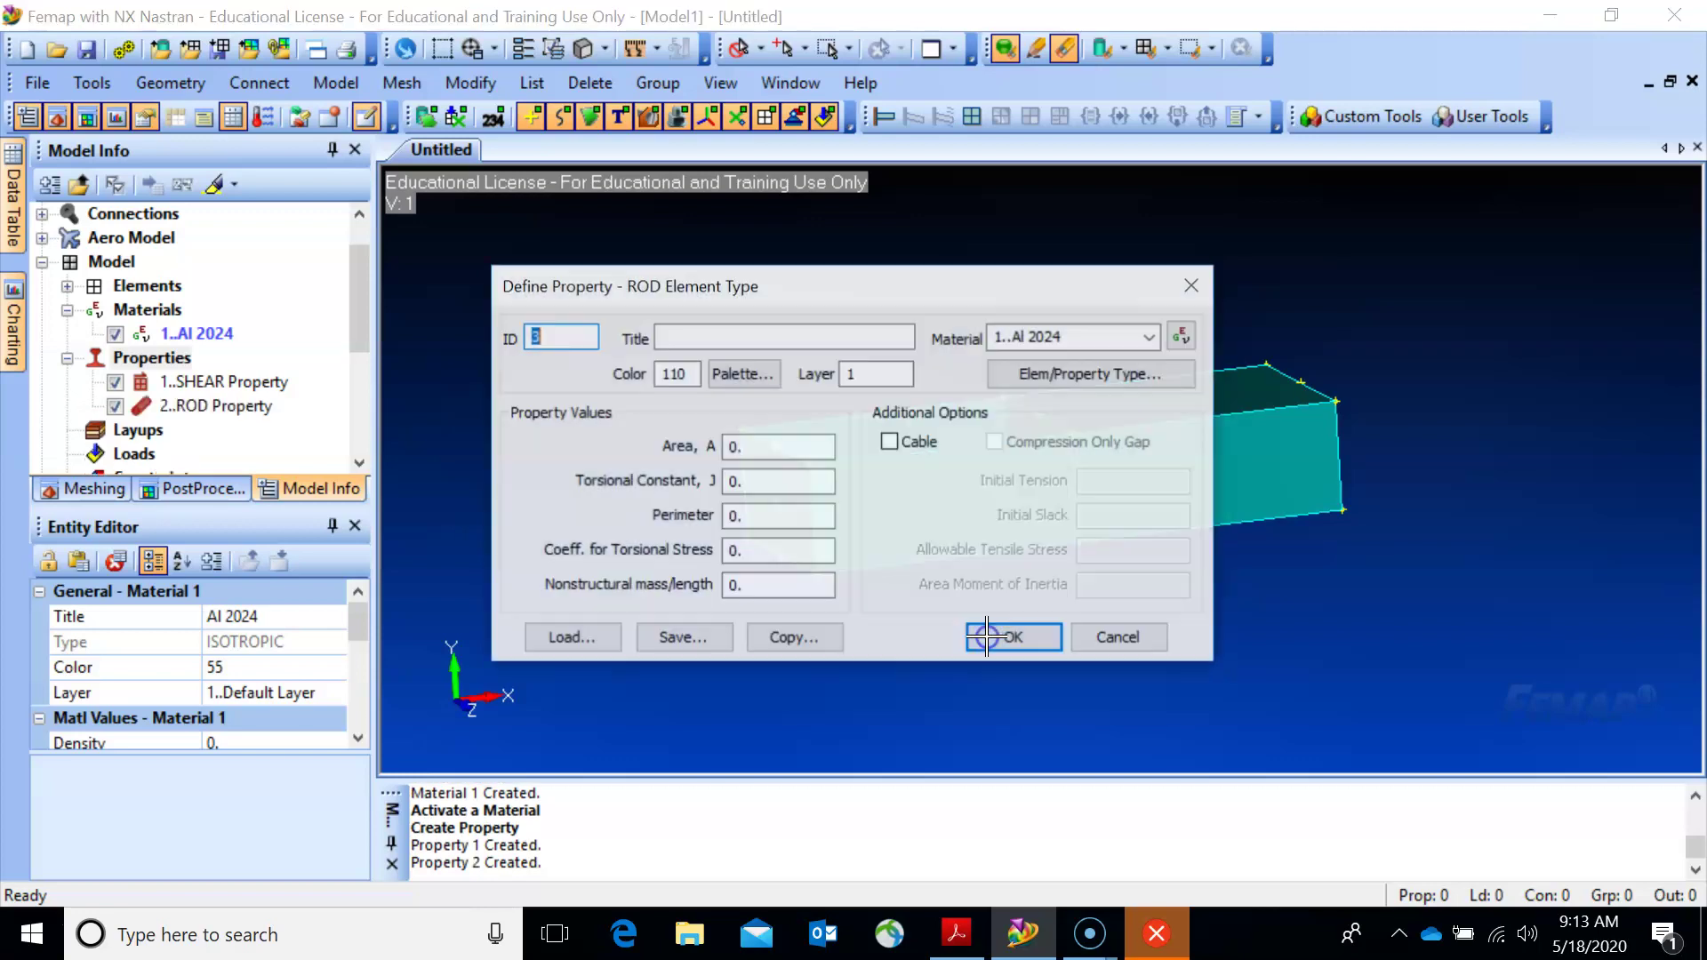
pyautogui.click(1110, 640)
# Set the mesh size on all surfaces of the box beam to an element size of 100.
pyautogui.moveTo(1021, 606); pyautogui.dragTo(981, 594, button='middle')
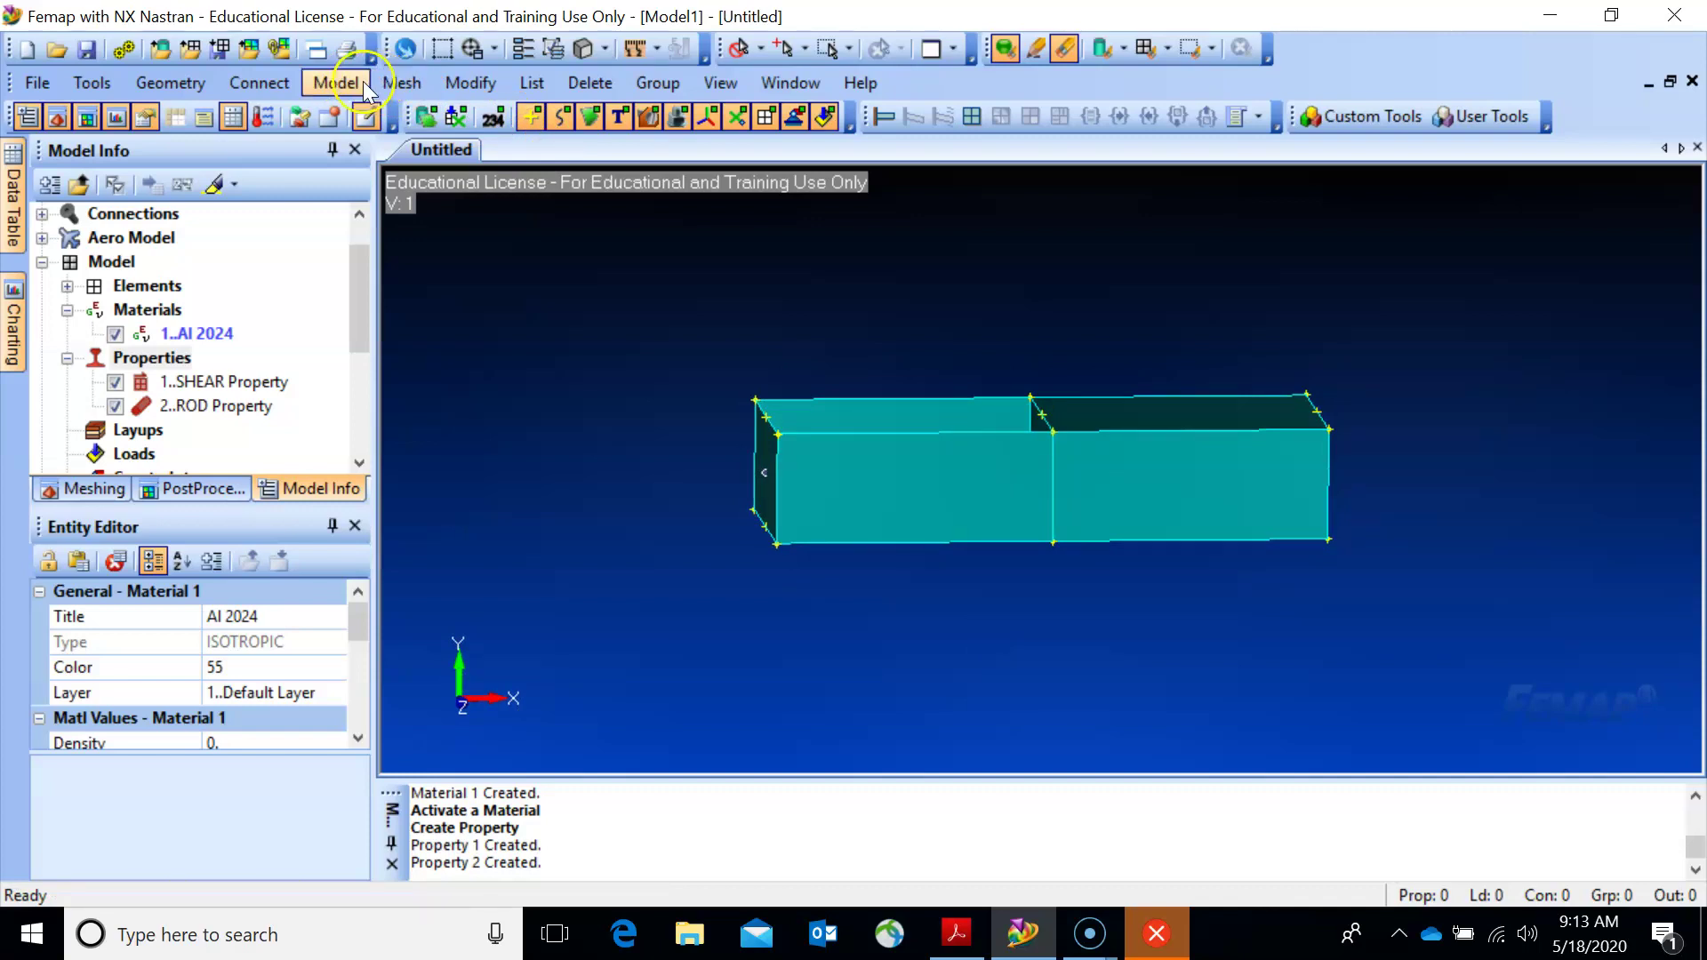
pyautogui.click(394, 85)
pyautogui.moveTo(498, 141)
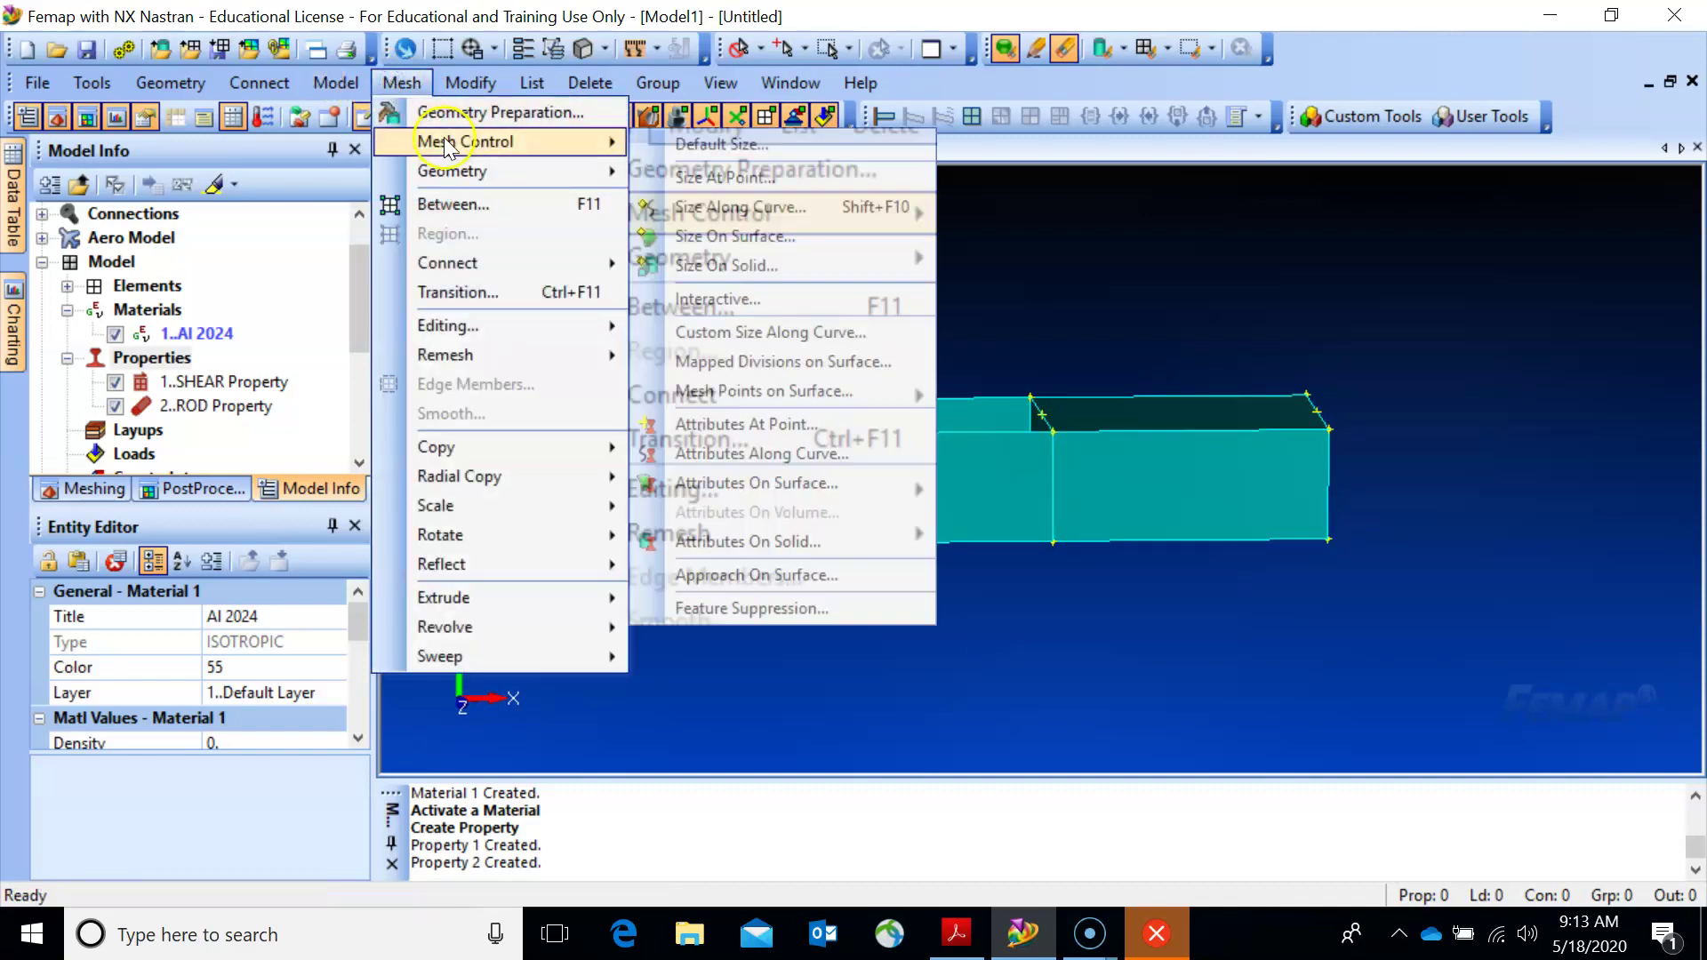
pyautogui.click(745, 237)
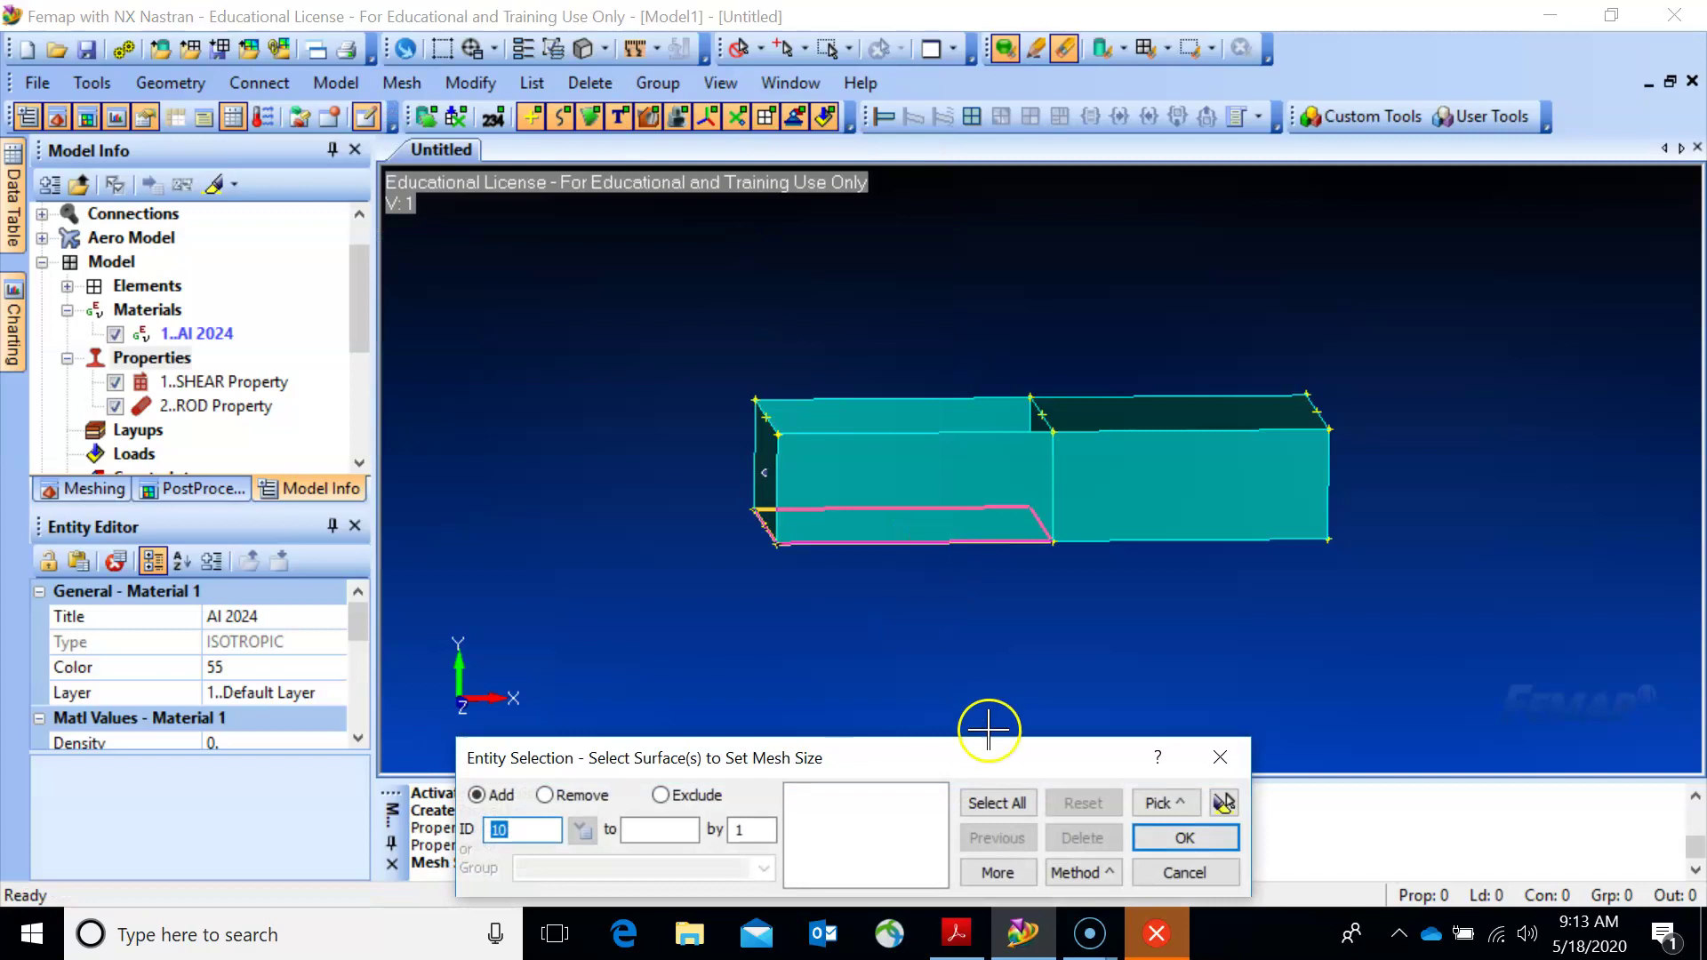
pyautogui.click(996, 803)
pyautogui.moveTo(968, 572); pyautogui.dragTo(973, 694, button='middle')
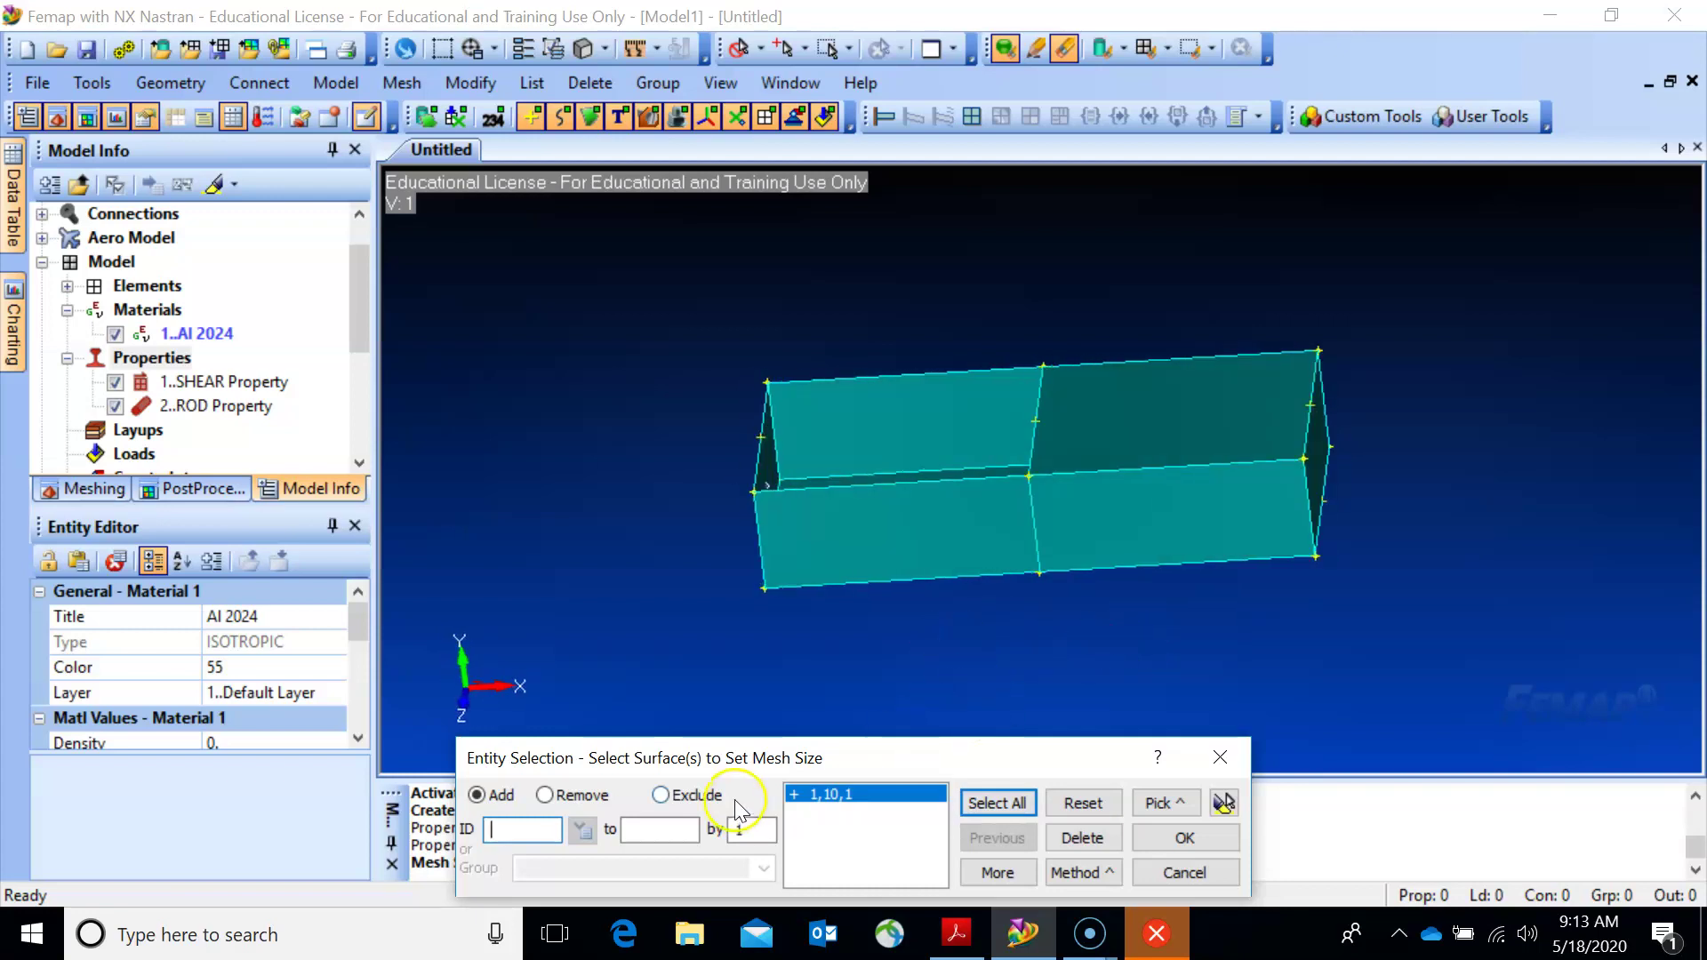
pyautogui.click(1175, 843)
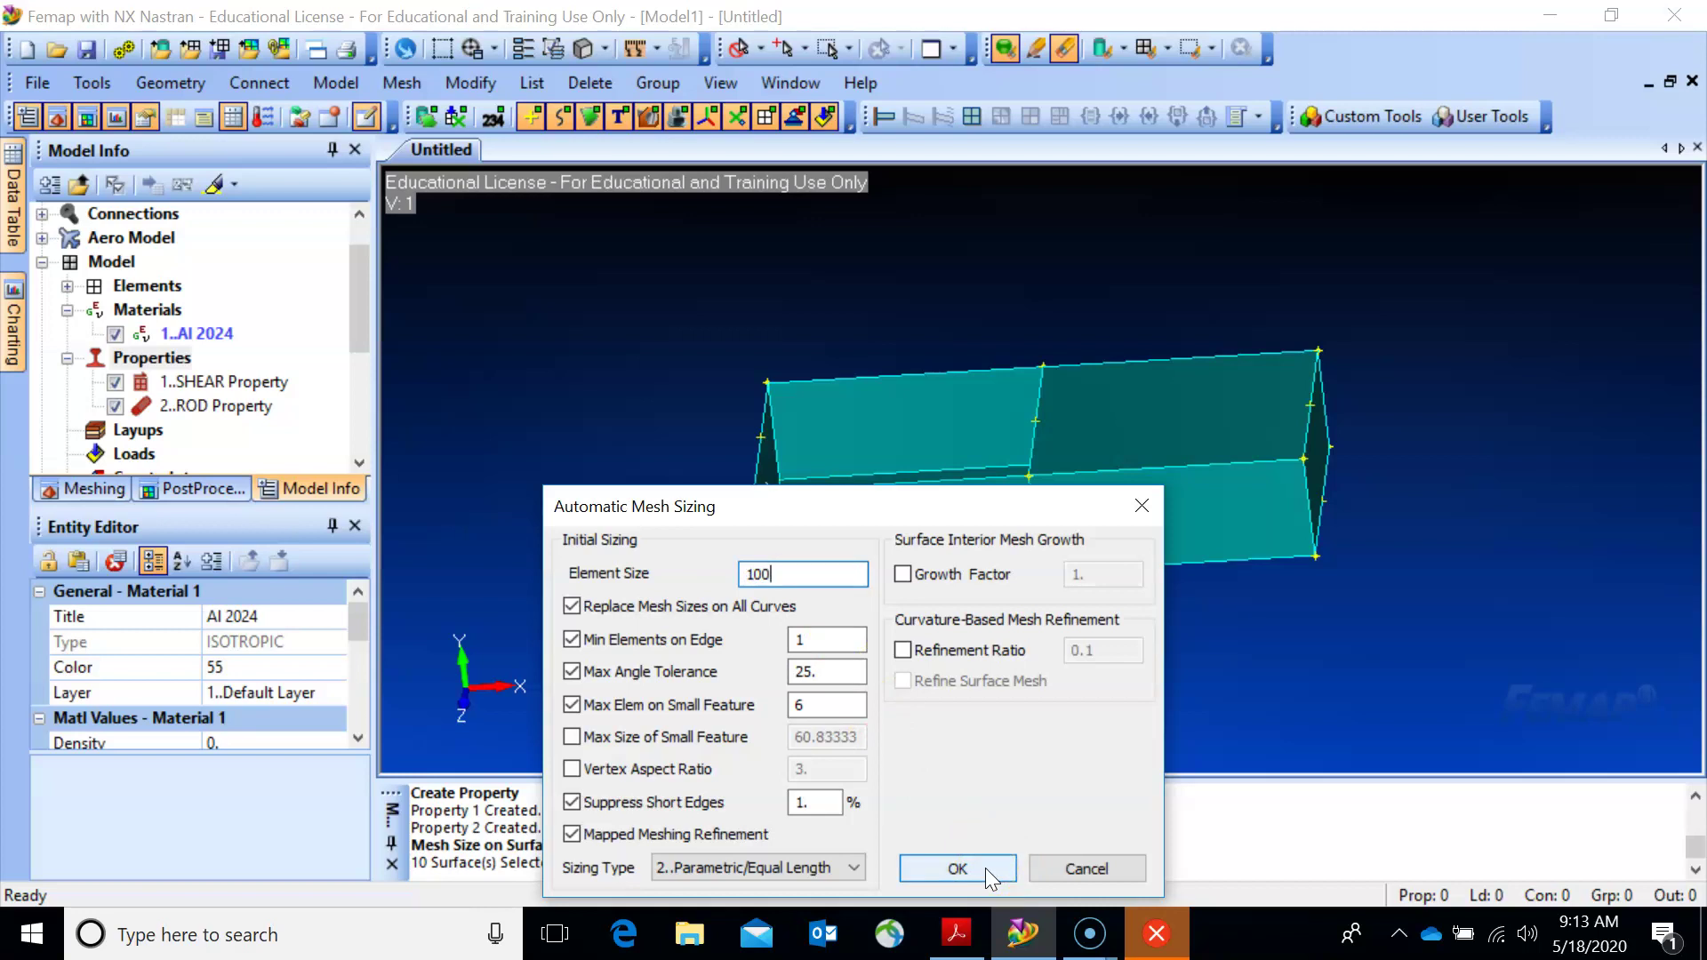
pyautogui.click(958, 868)
pyautogui.click(1188, 874)
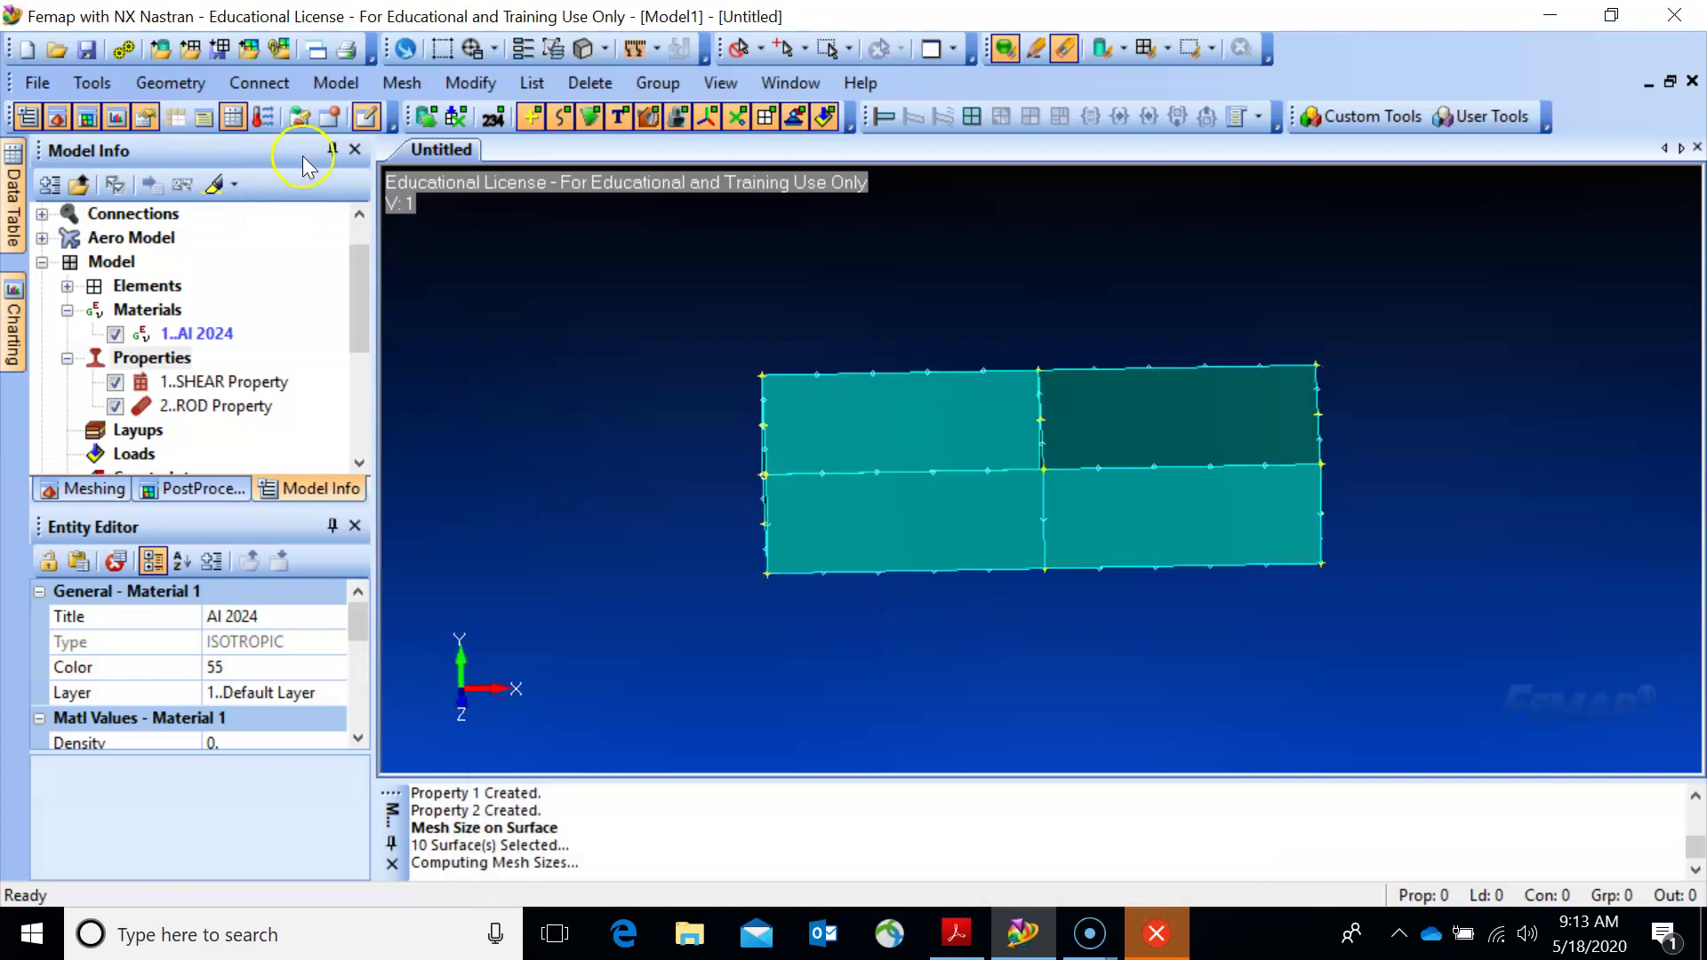
# Mesh all surfaces with quad elements using the shear property and mapped meshing.
pyautogui.click(414, 86)
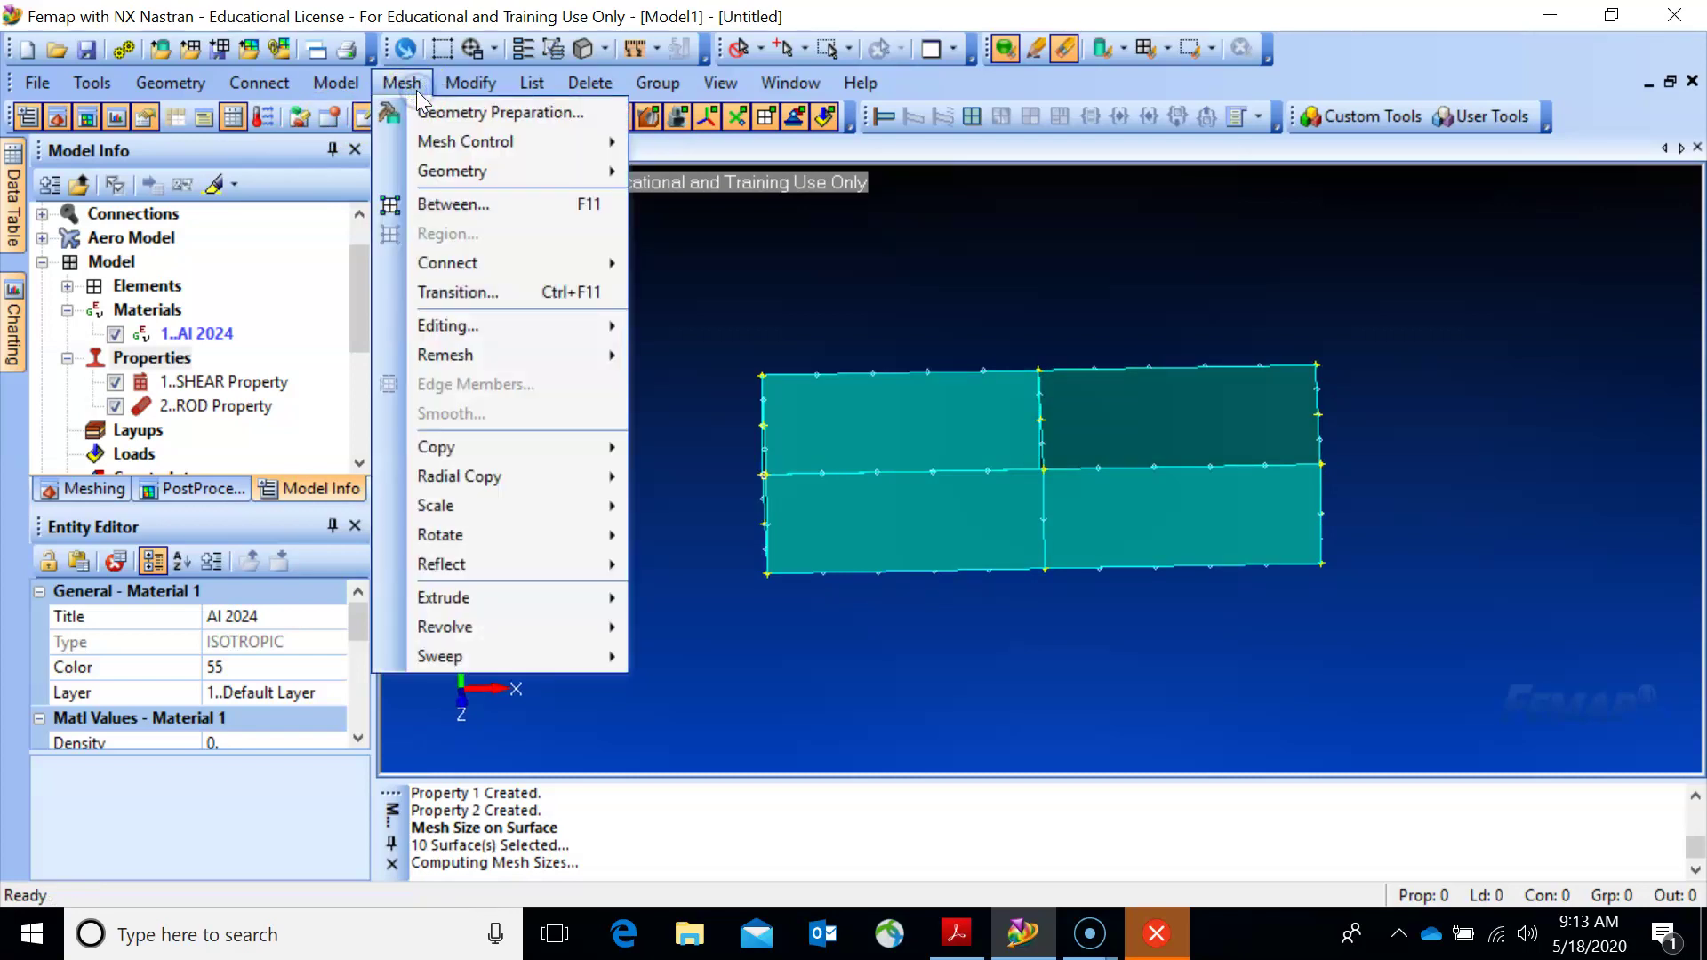
pyautogui.click(440, 170)
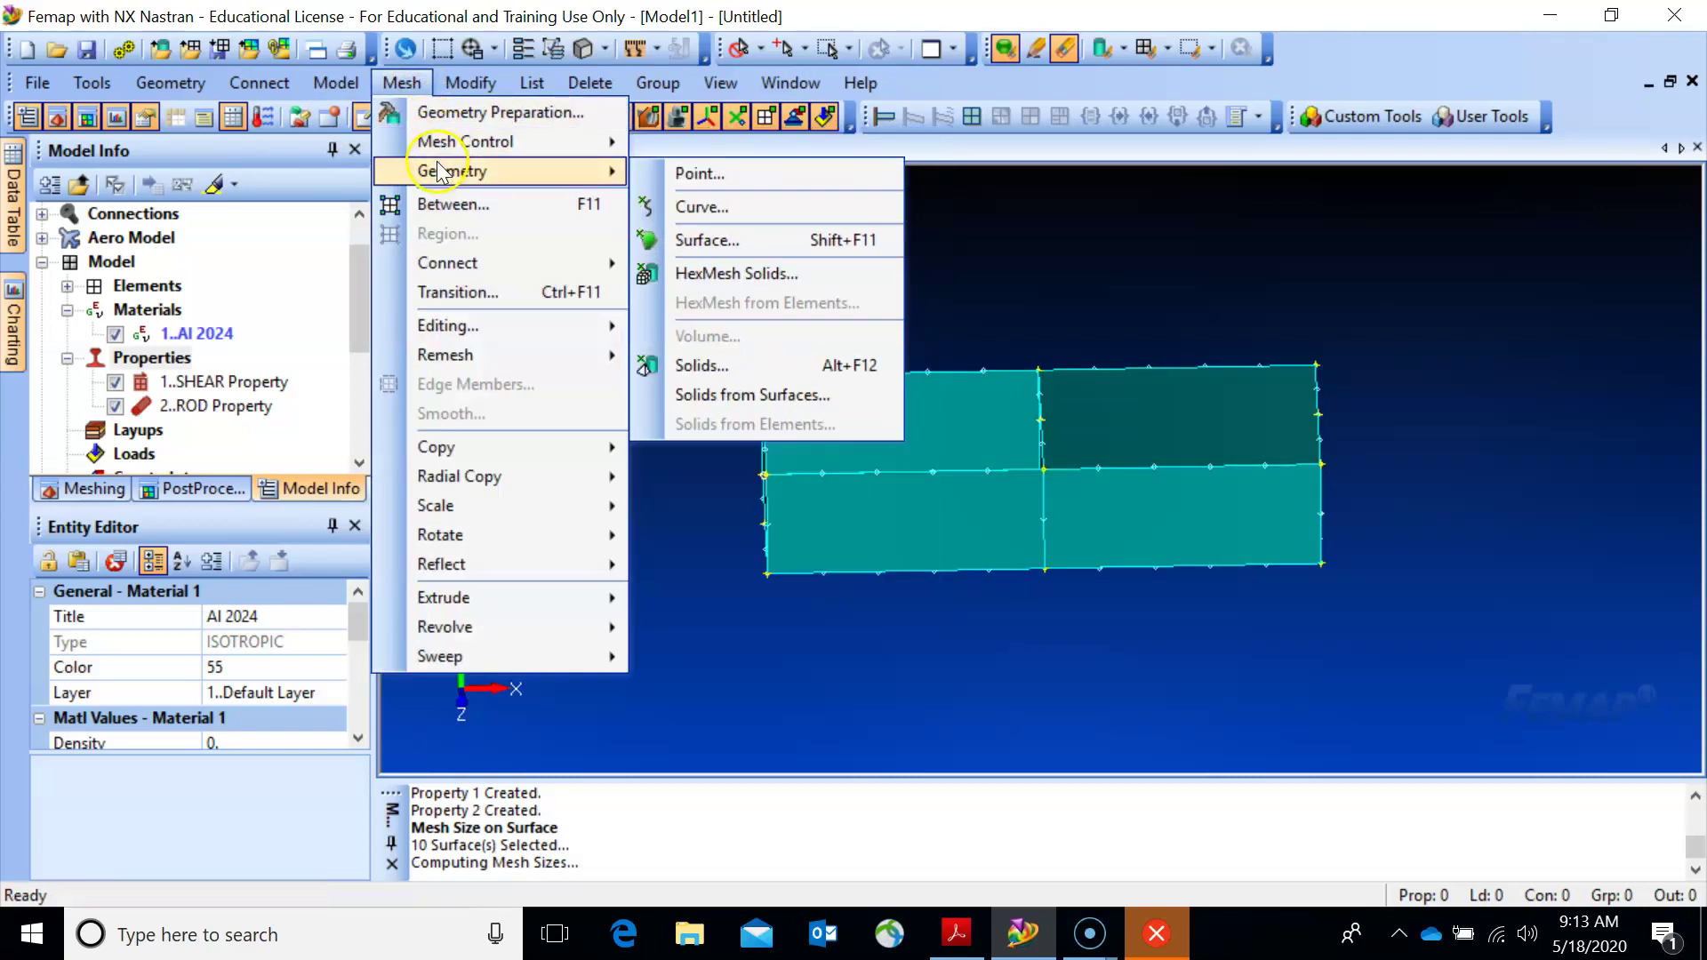
pyautogui.click(702, 240)
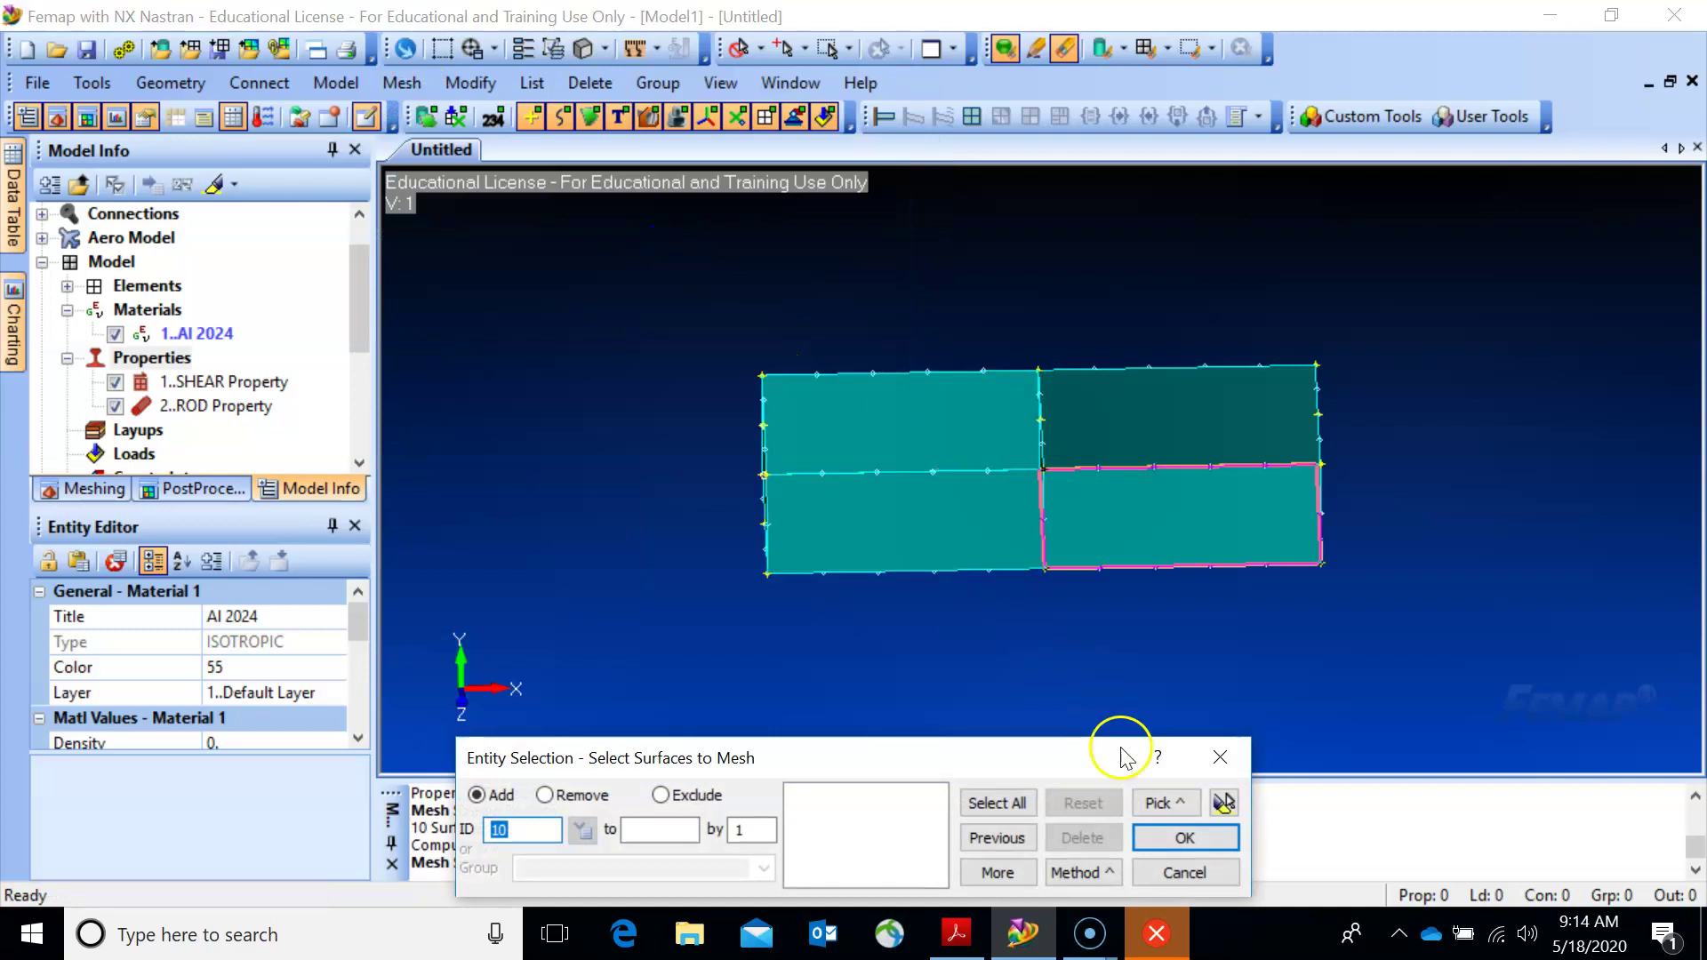
pyautogui.click(997, 803)
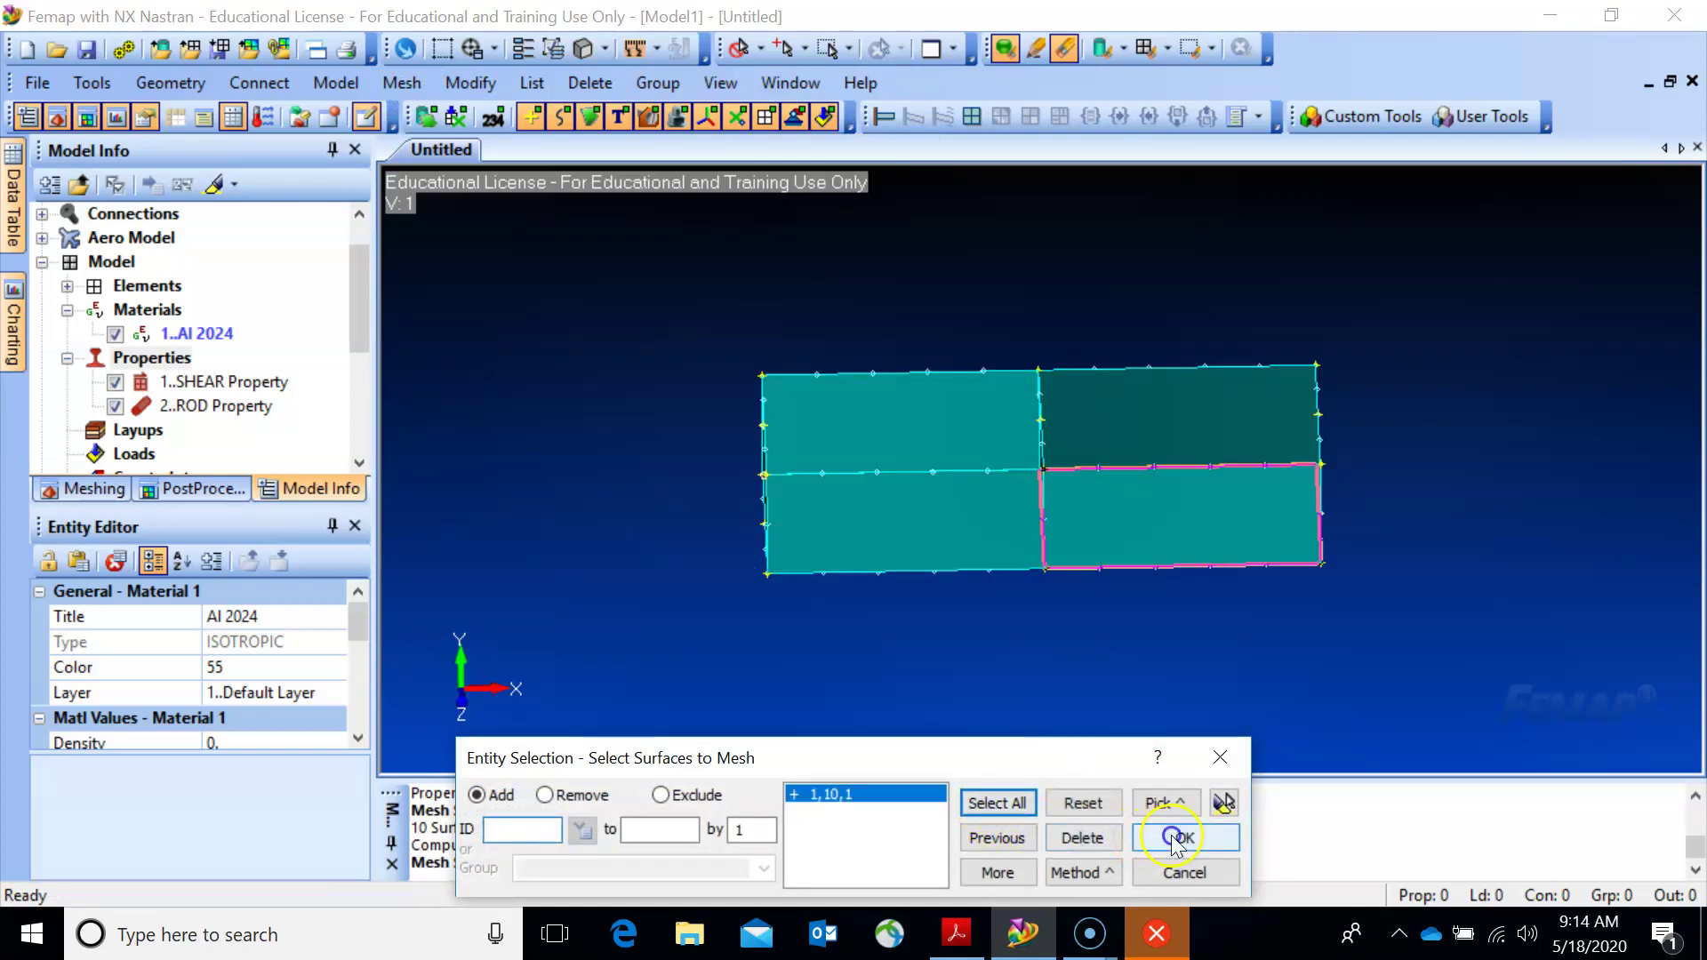
pyautogui.click(1177, 839)
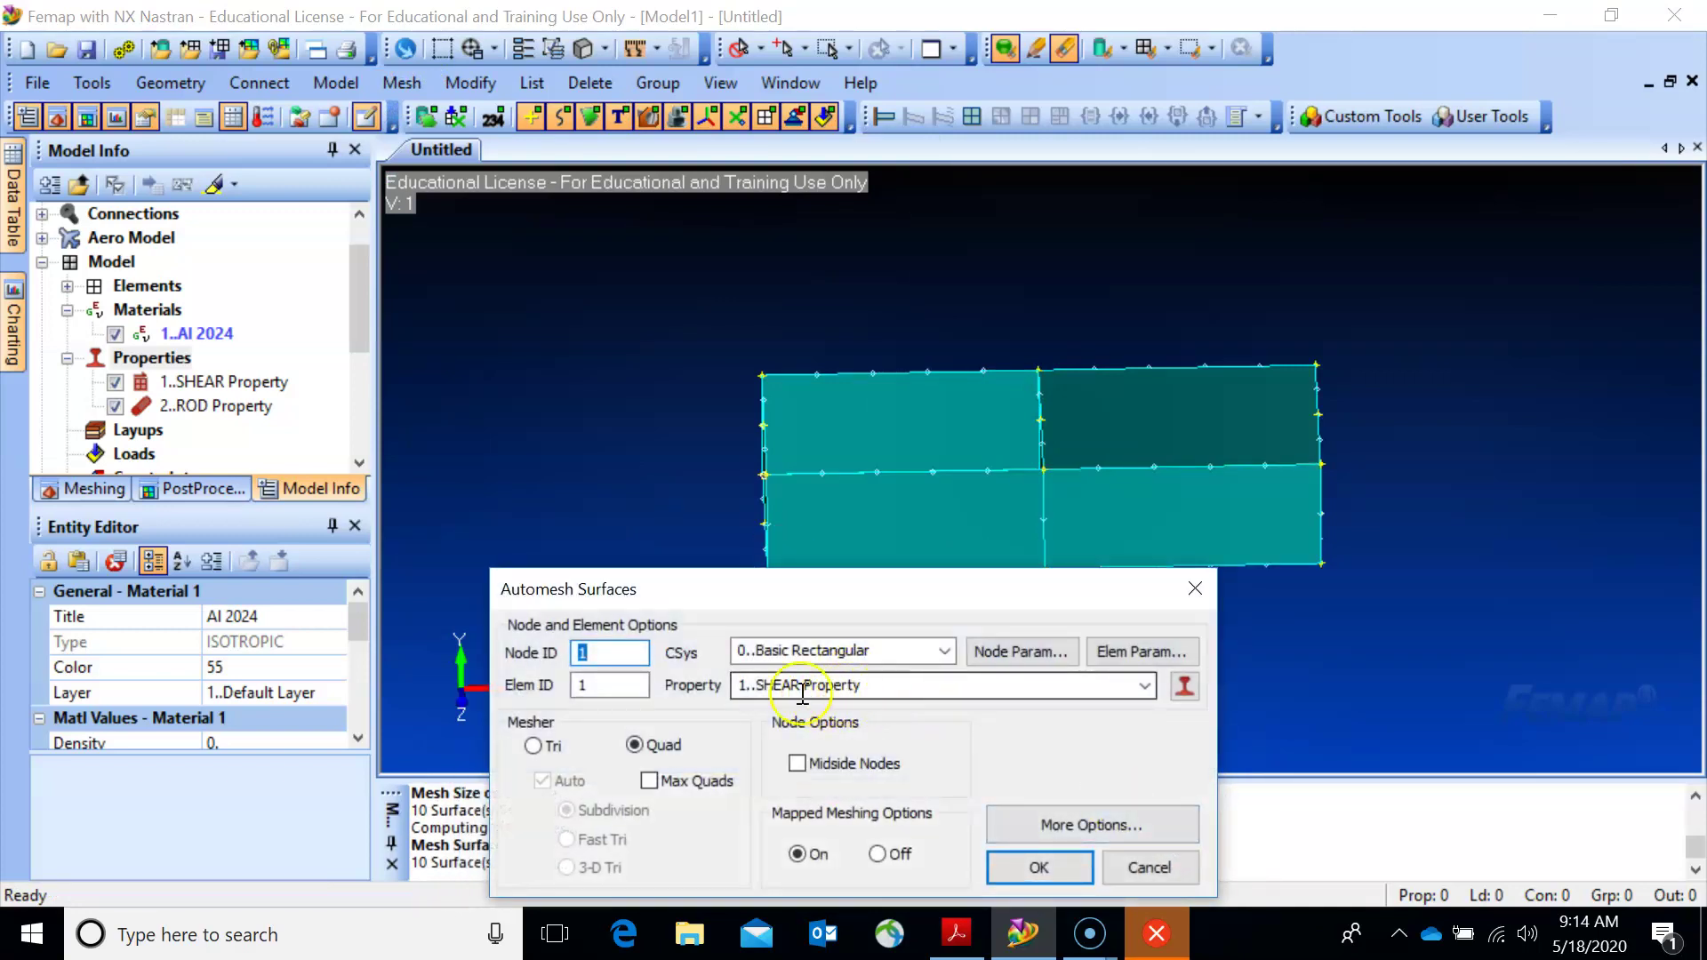
pyautogui.click(1038, 868)
# Mesh all curves of the box beam with elements using the rod property.
pyautogui.moveTo(1005, 673); pyautogui.dragTo(1042, 690, button='middle')
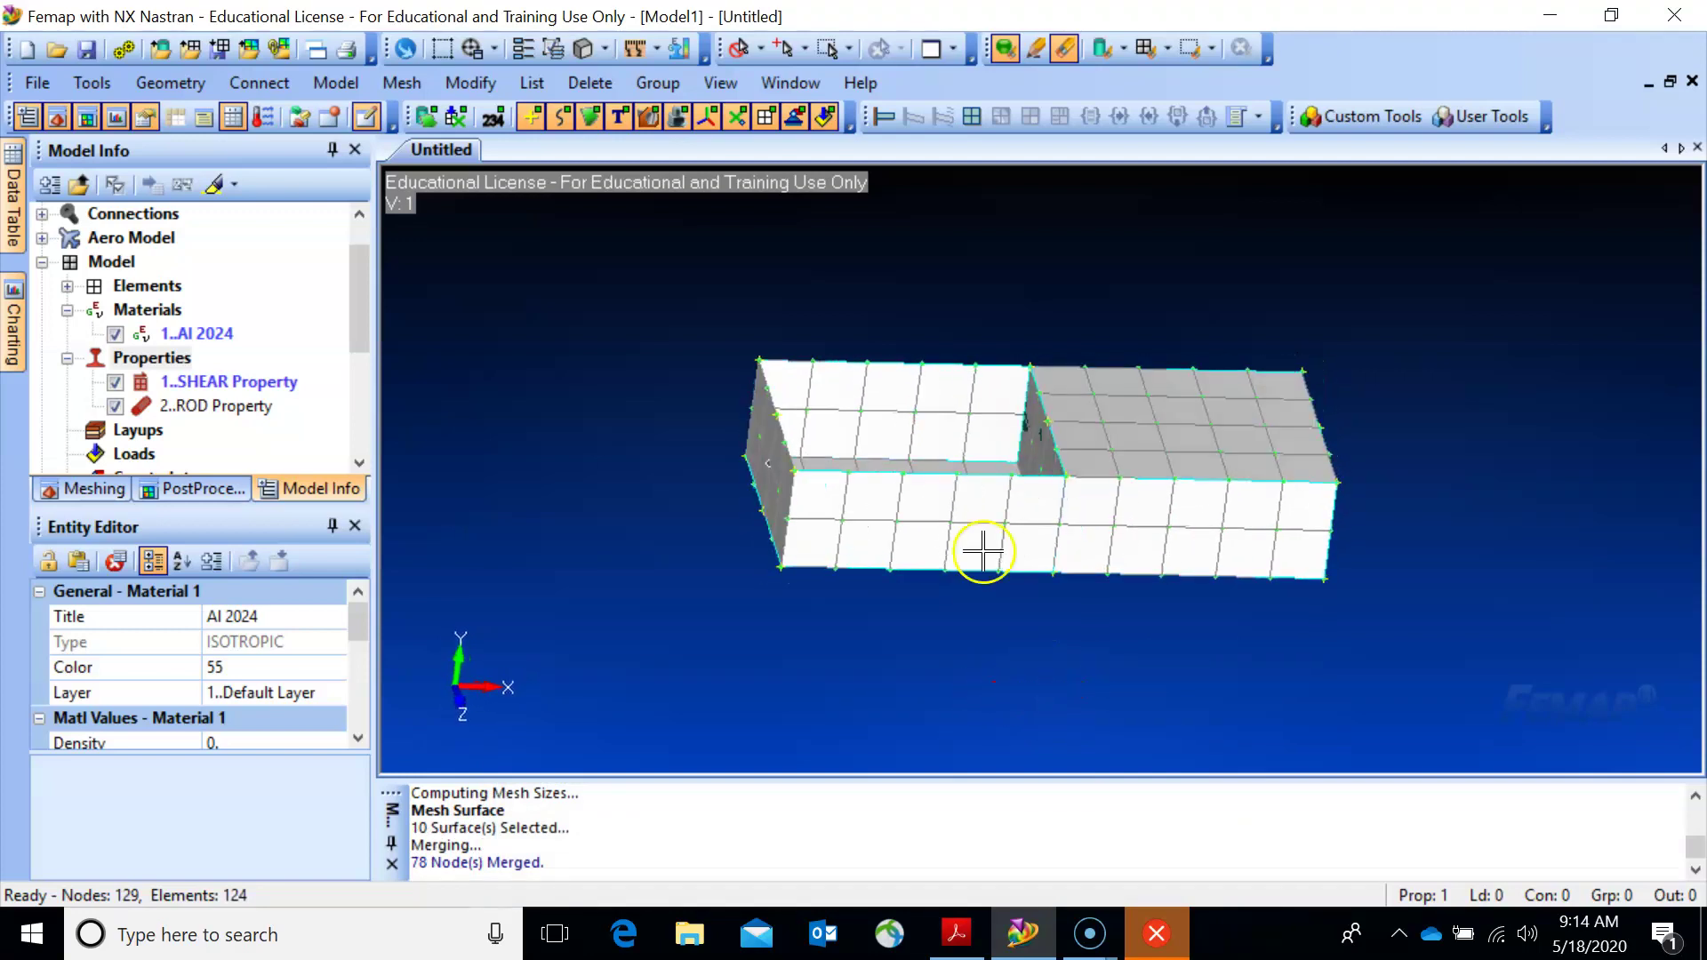
pyautogui.click(402, 82)
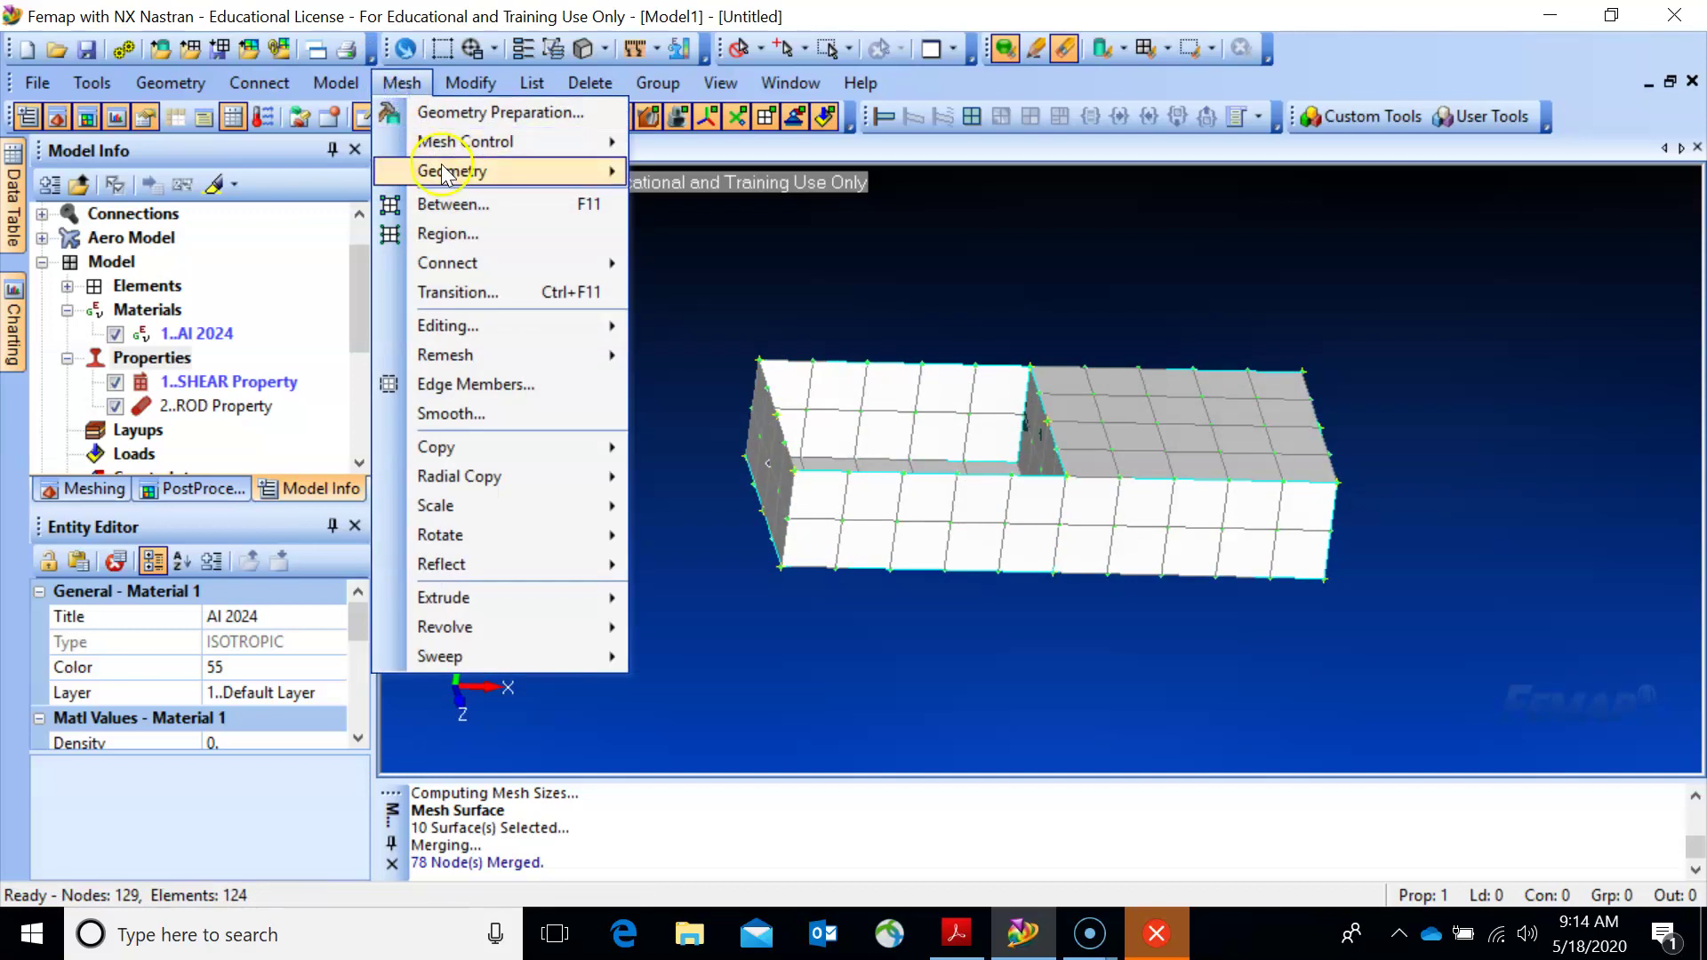
pyautogui.moveTo(441, 171)
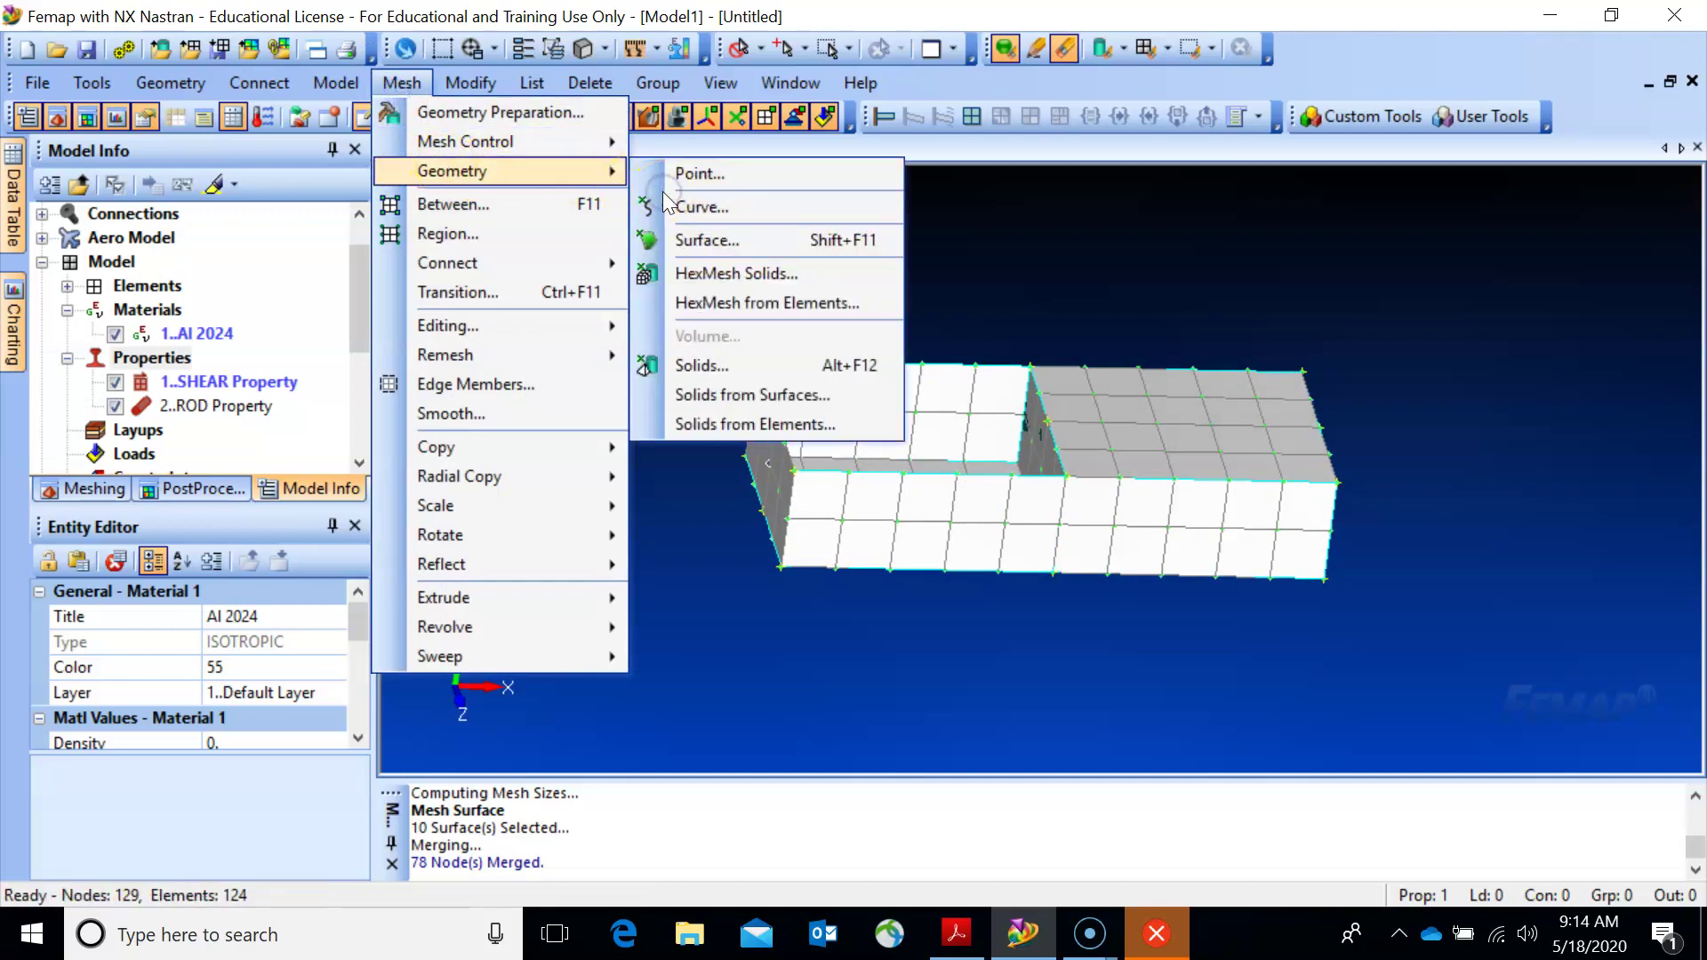
pyautogui.click(698, 206)
pyautogui.click(996, 802)
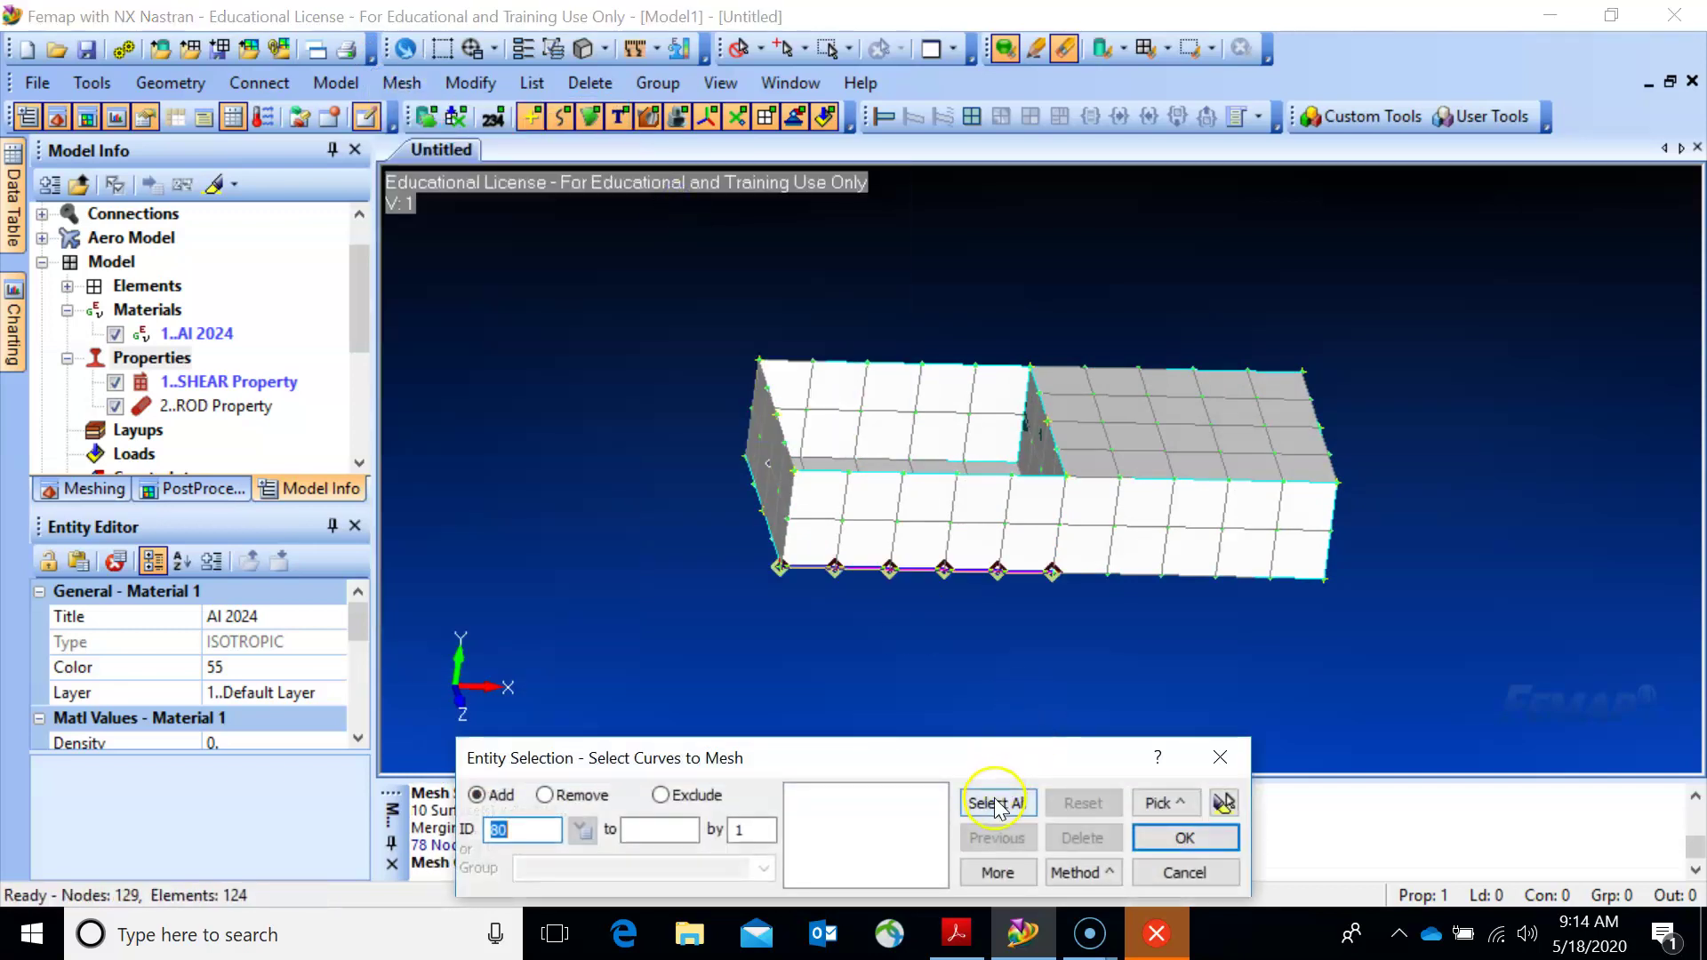
pyautogui.click(1182, 837)
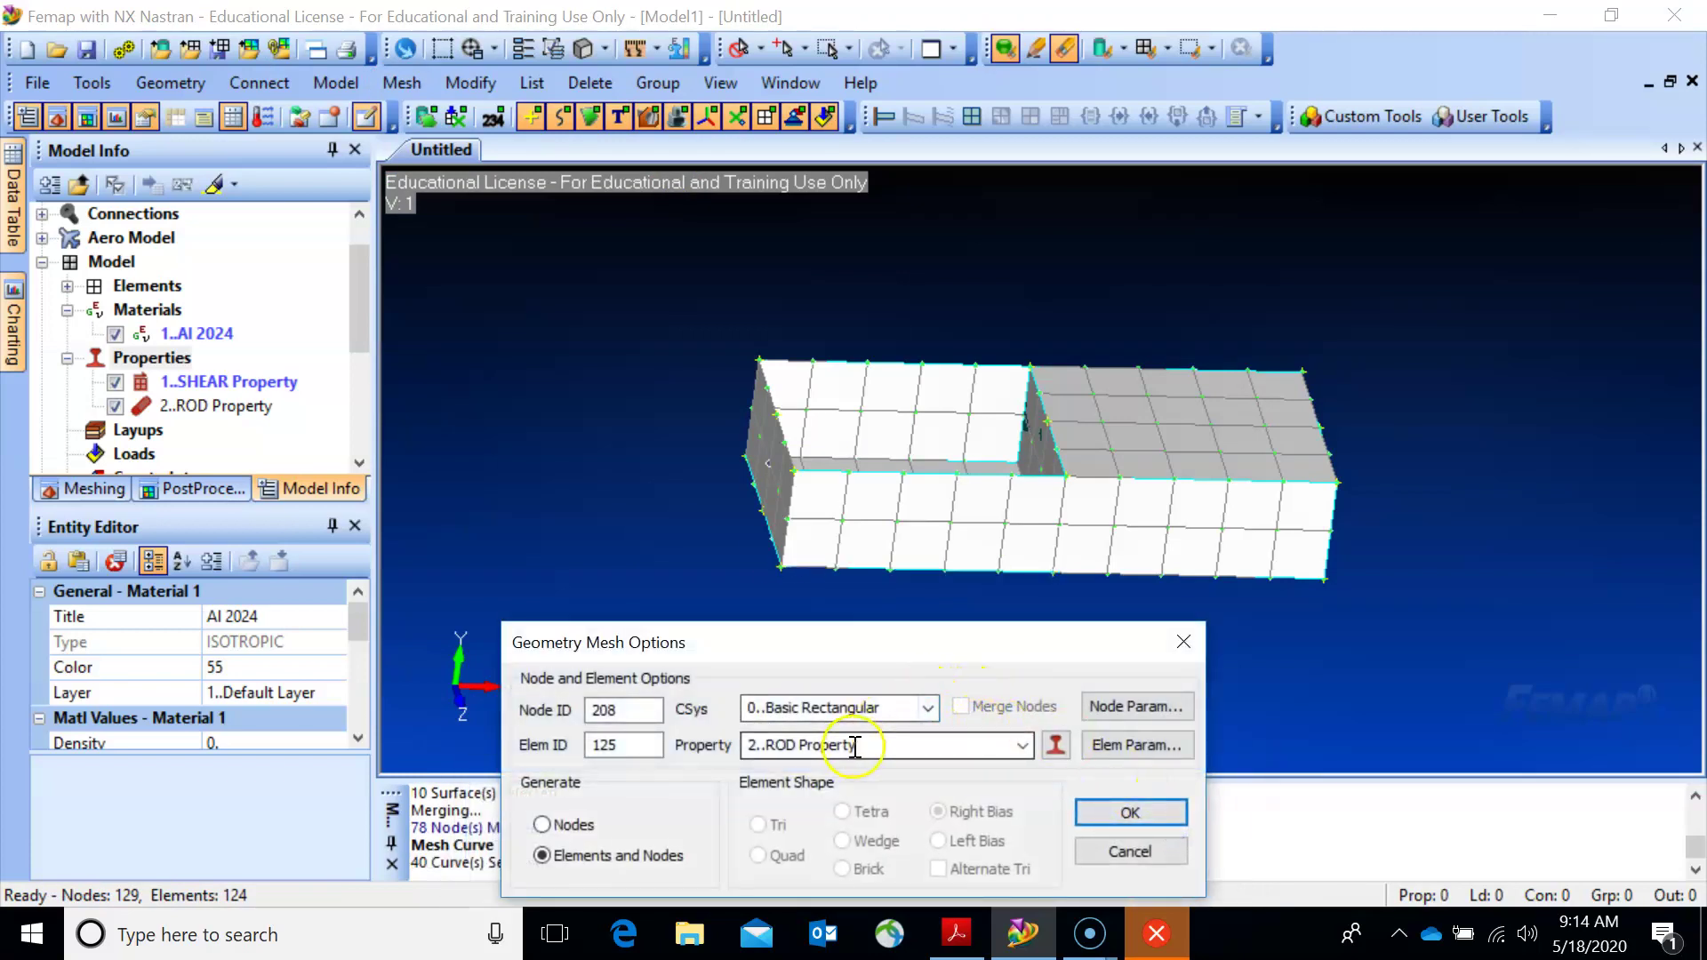
pyautogui.click(1130, 816)
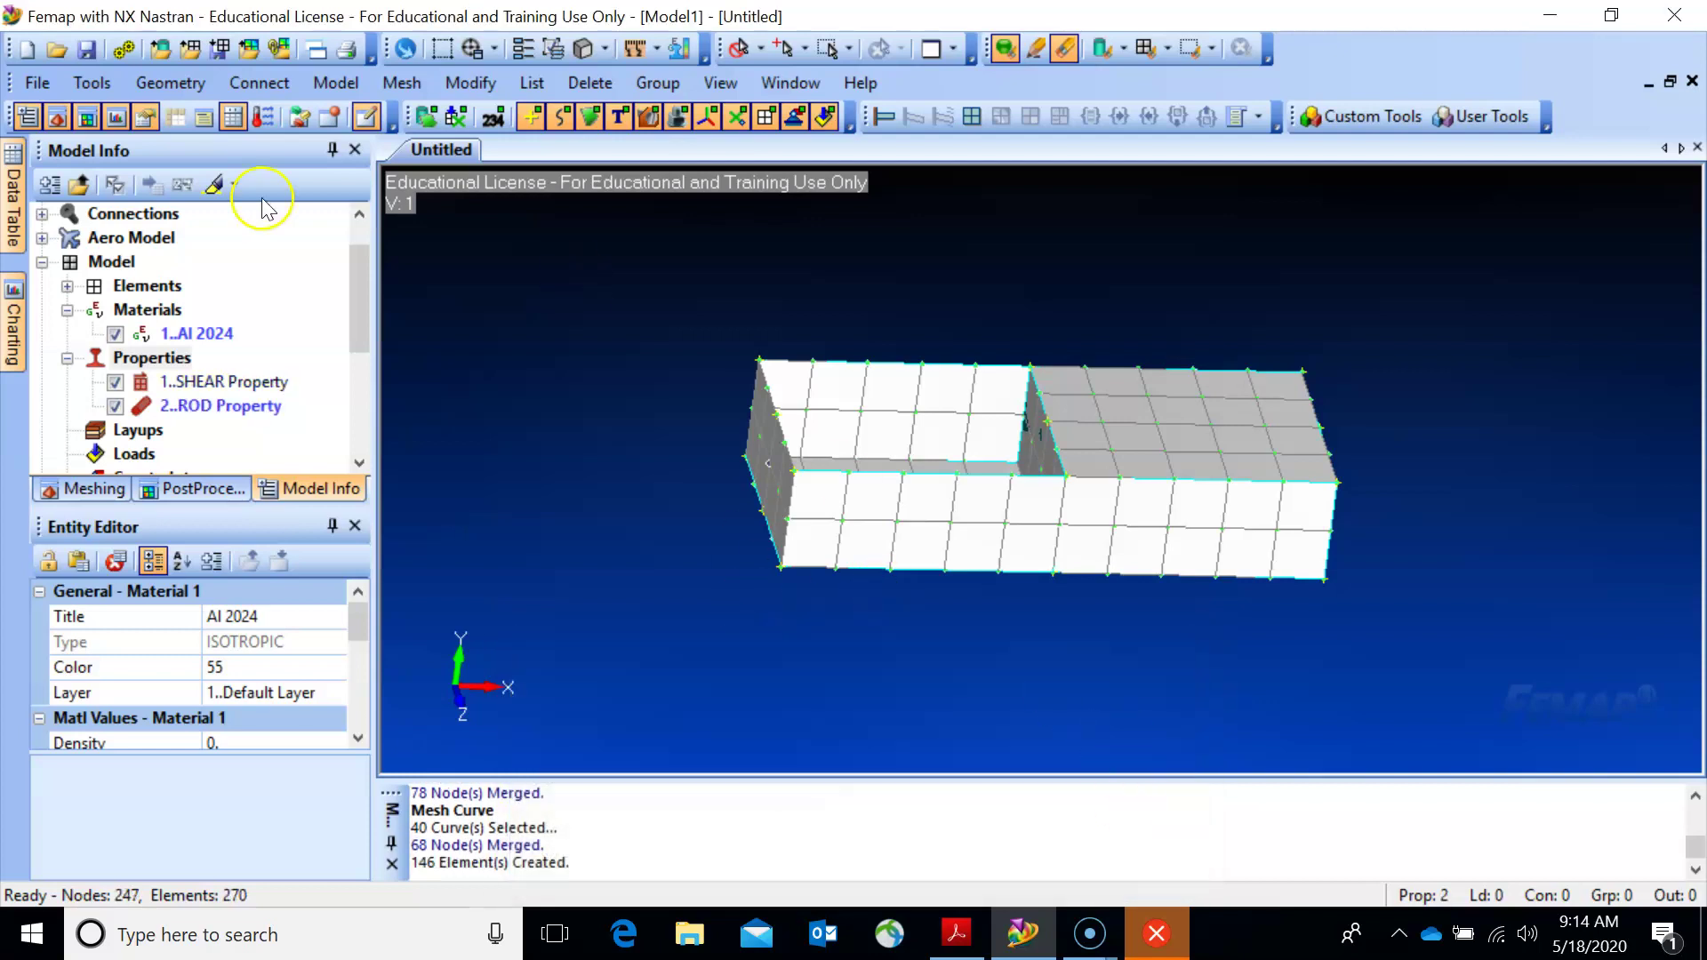
# Check all nodes for coincidence, preview the coincident pairs, and merge them.
pyautogui.click(91, 83)
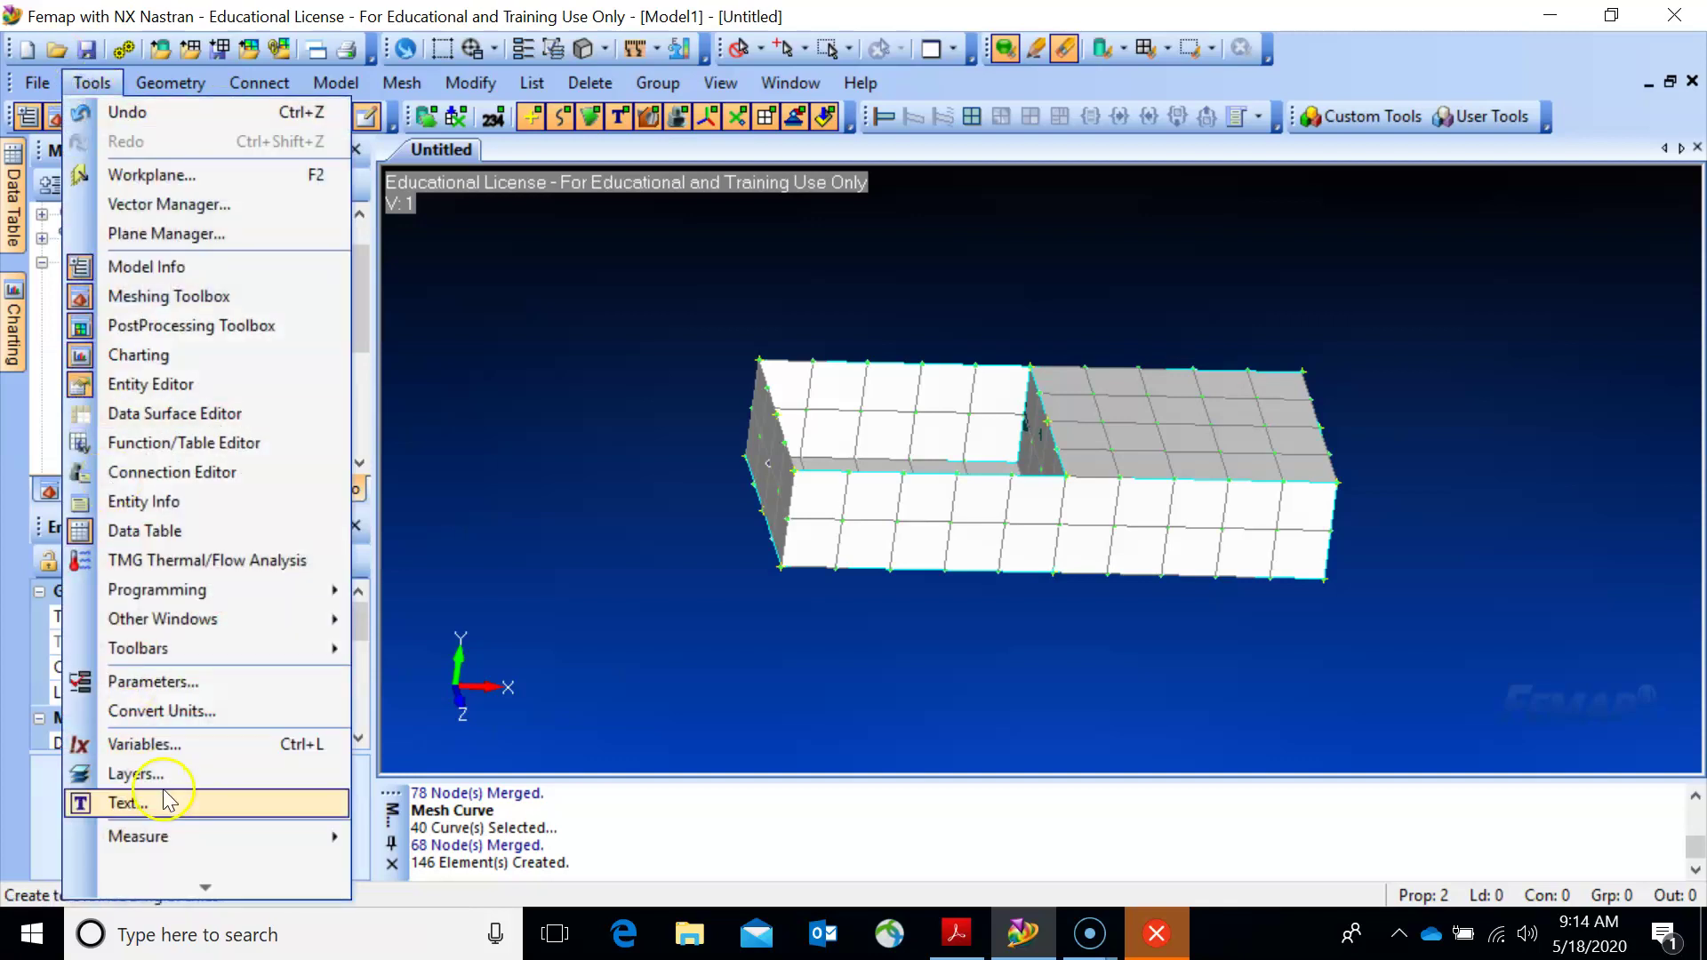
pyautogui.moveTo(201, 888)
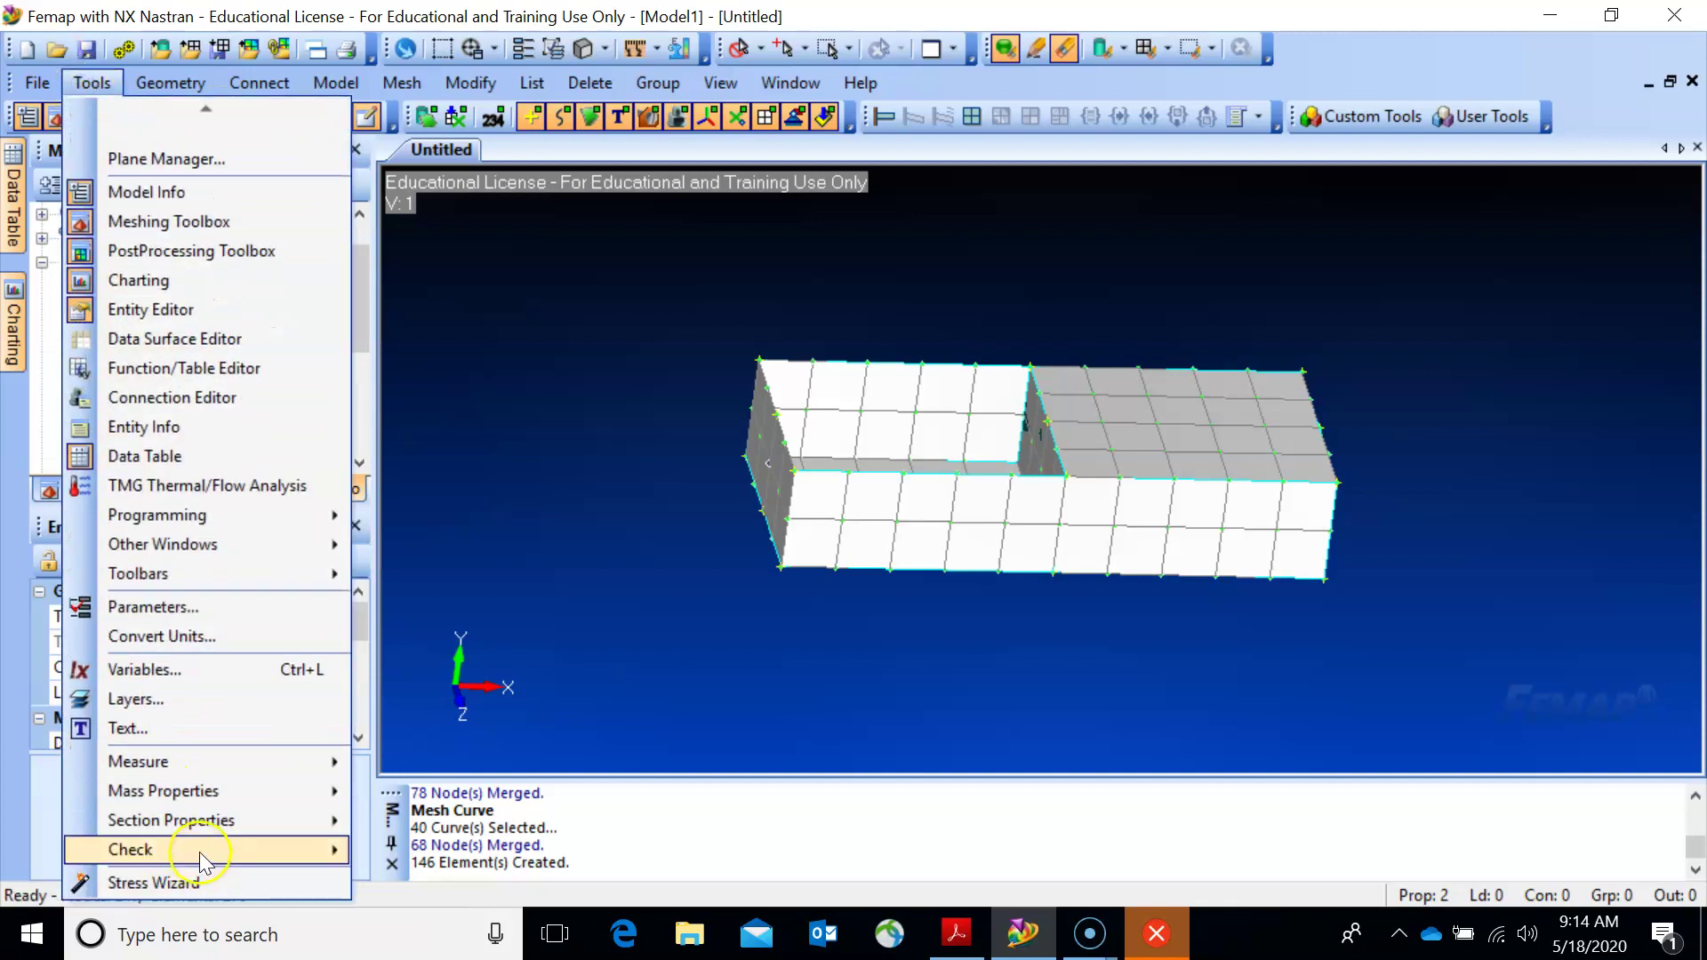
pyautogui.moveTo(205, 856)
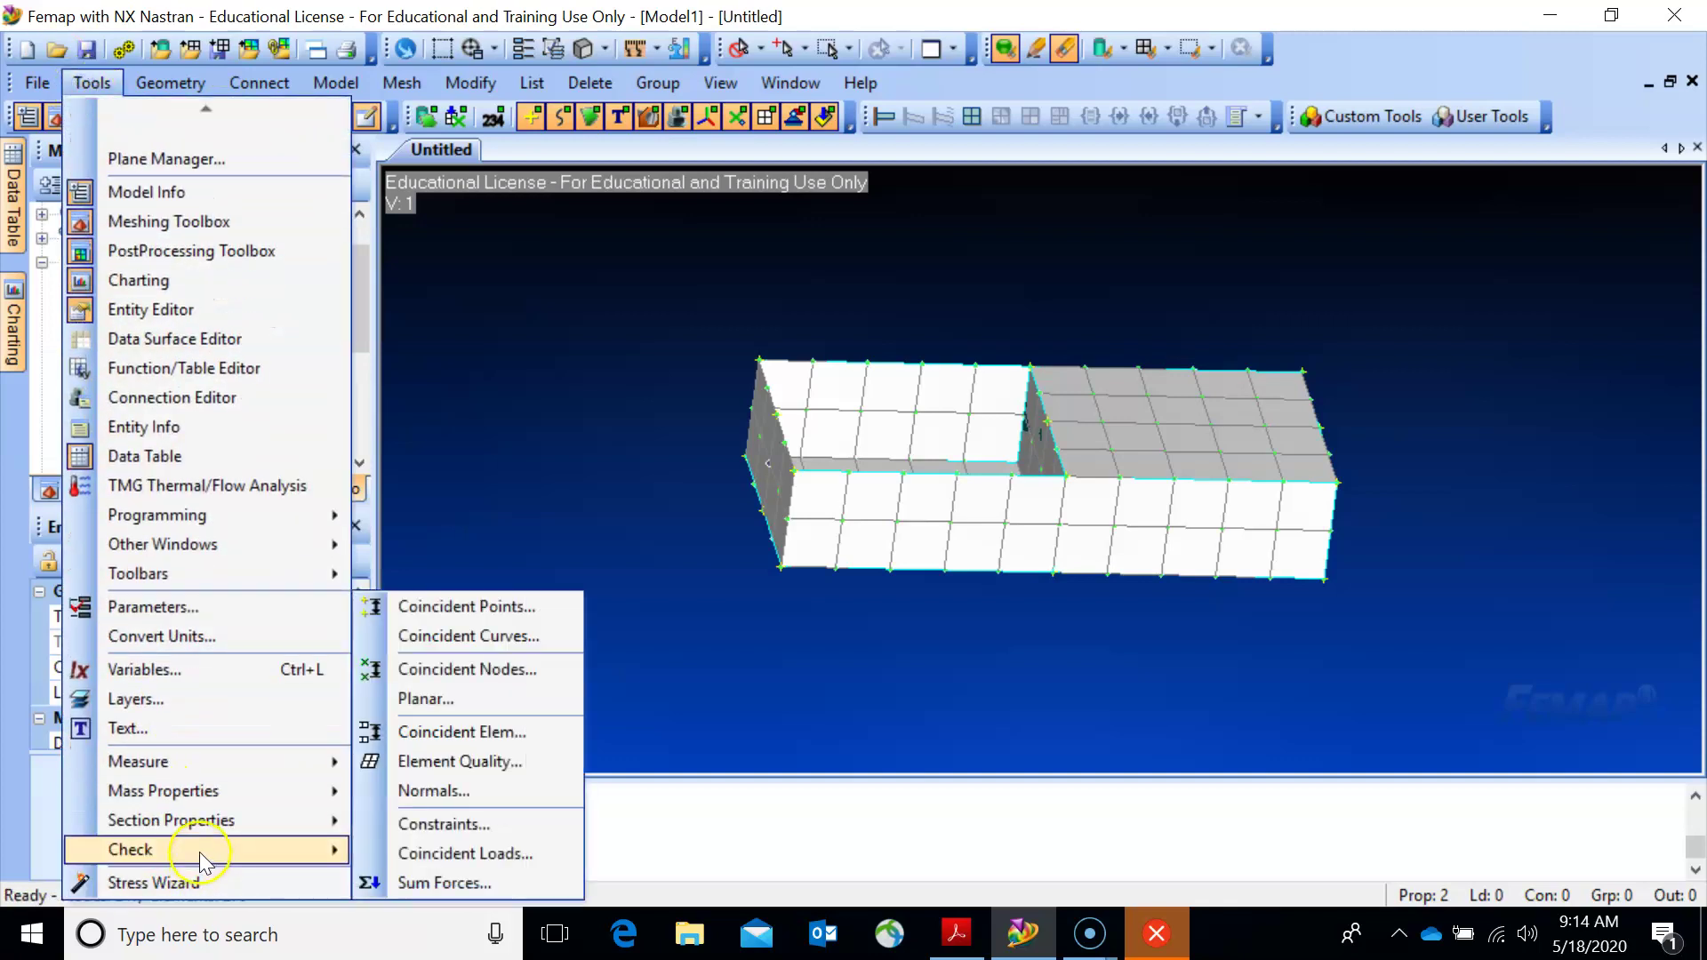
pyautogui.click(461, 668)
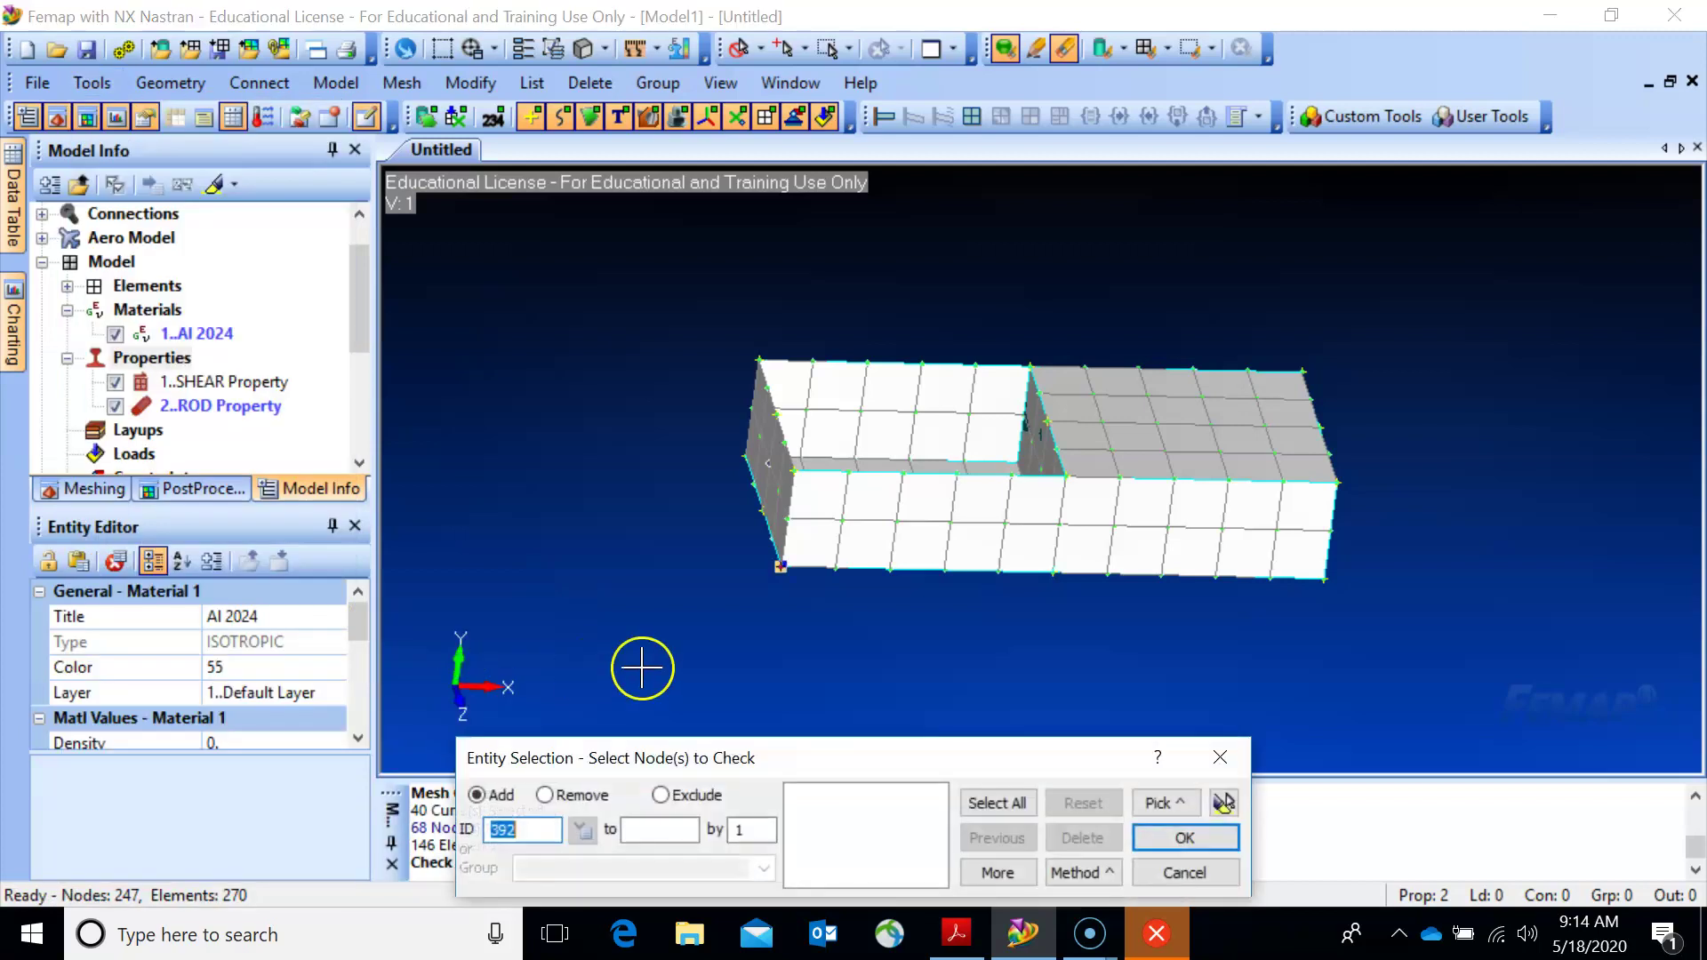
pyautogui.click(997, 804)
pyautogui.click(1191, 836)
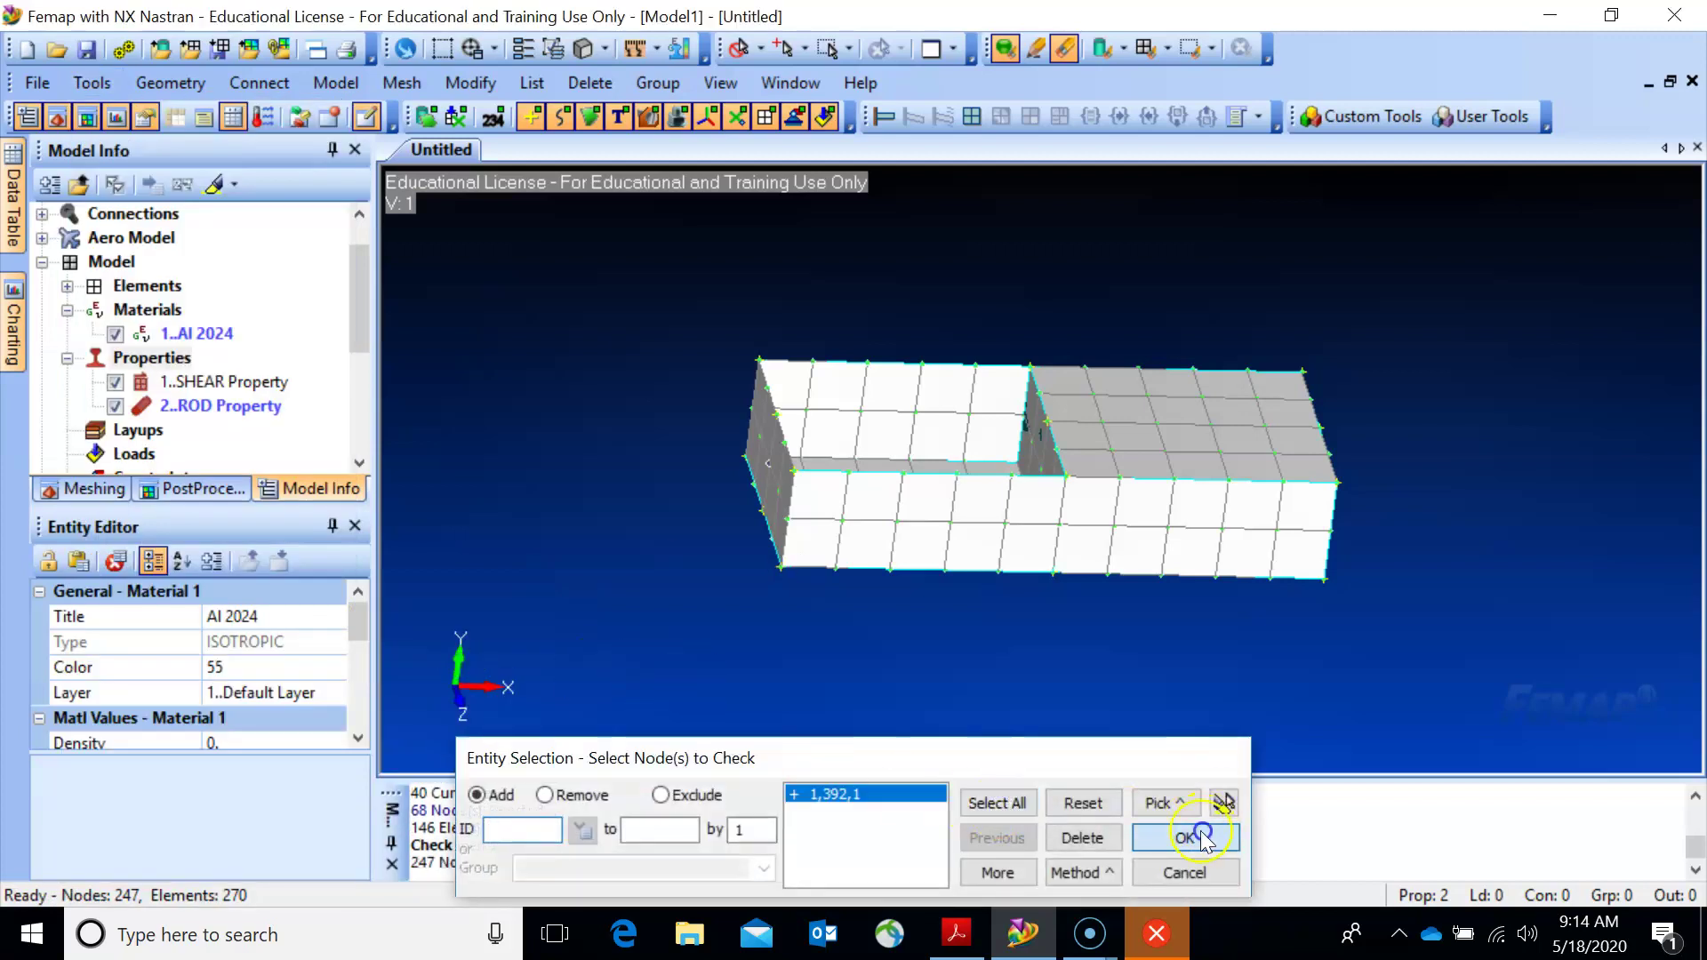
pyautogui.click(658, 576)
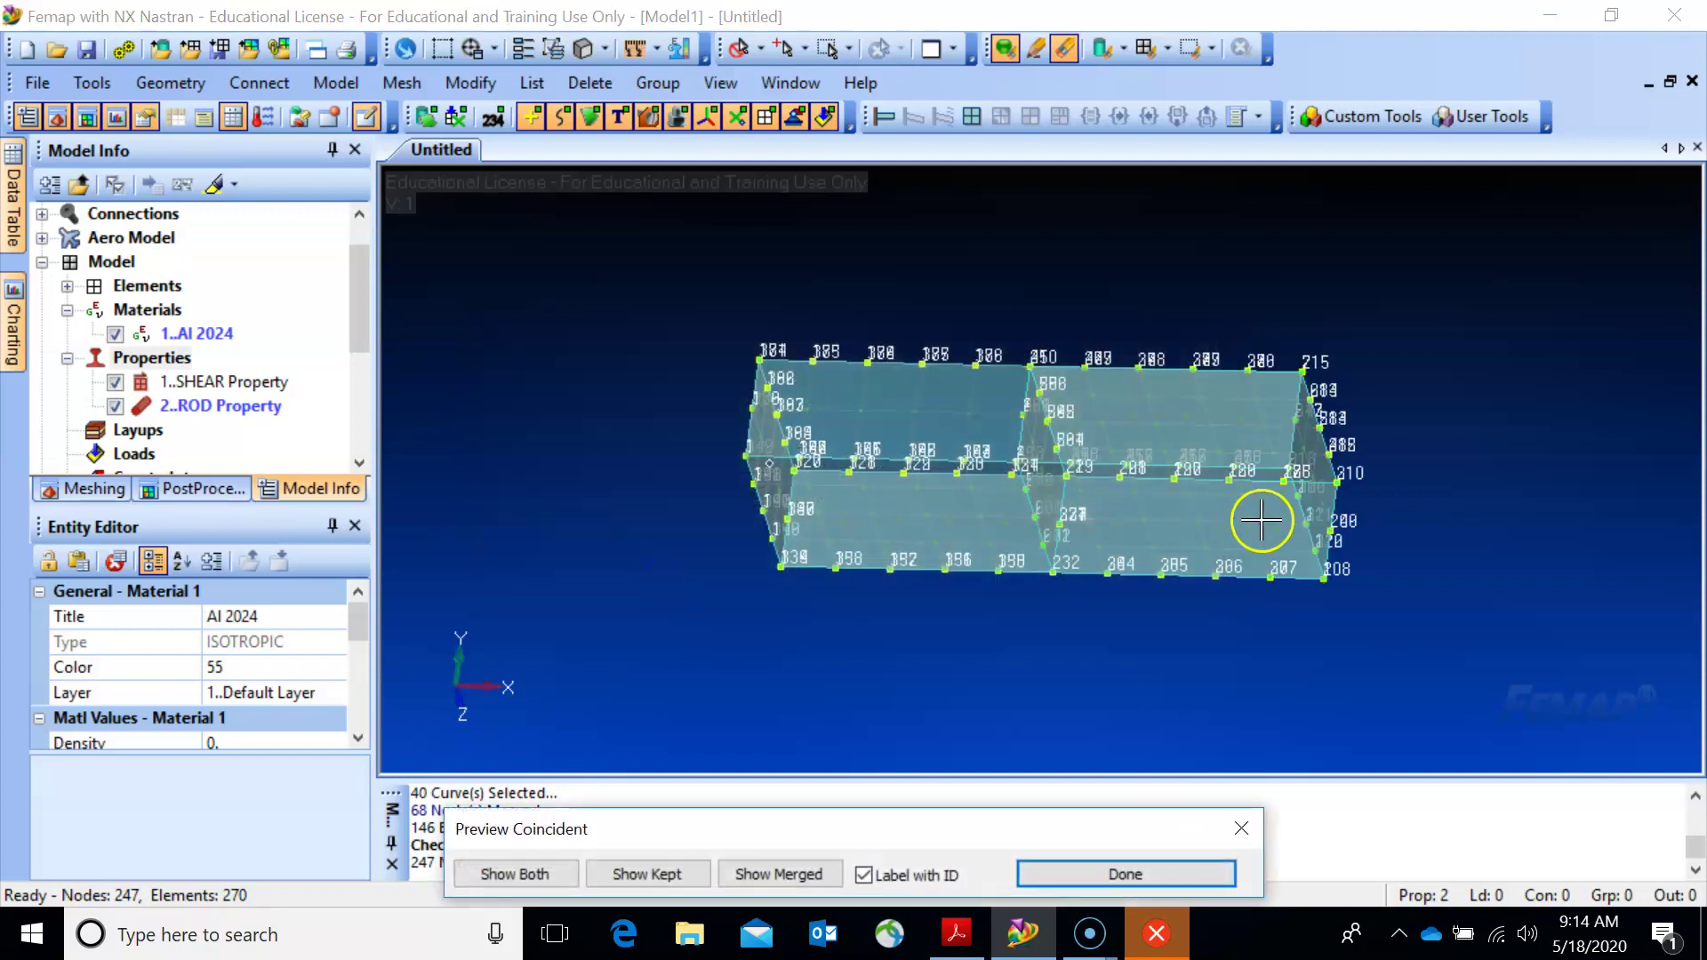
pyautogui.click(1102, 869)
pyautogui.click(910, 582)
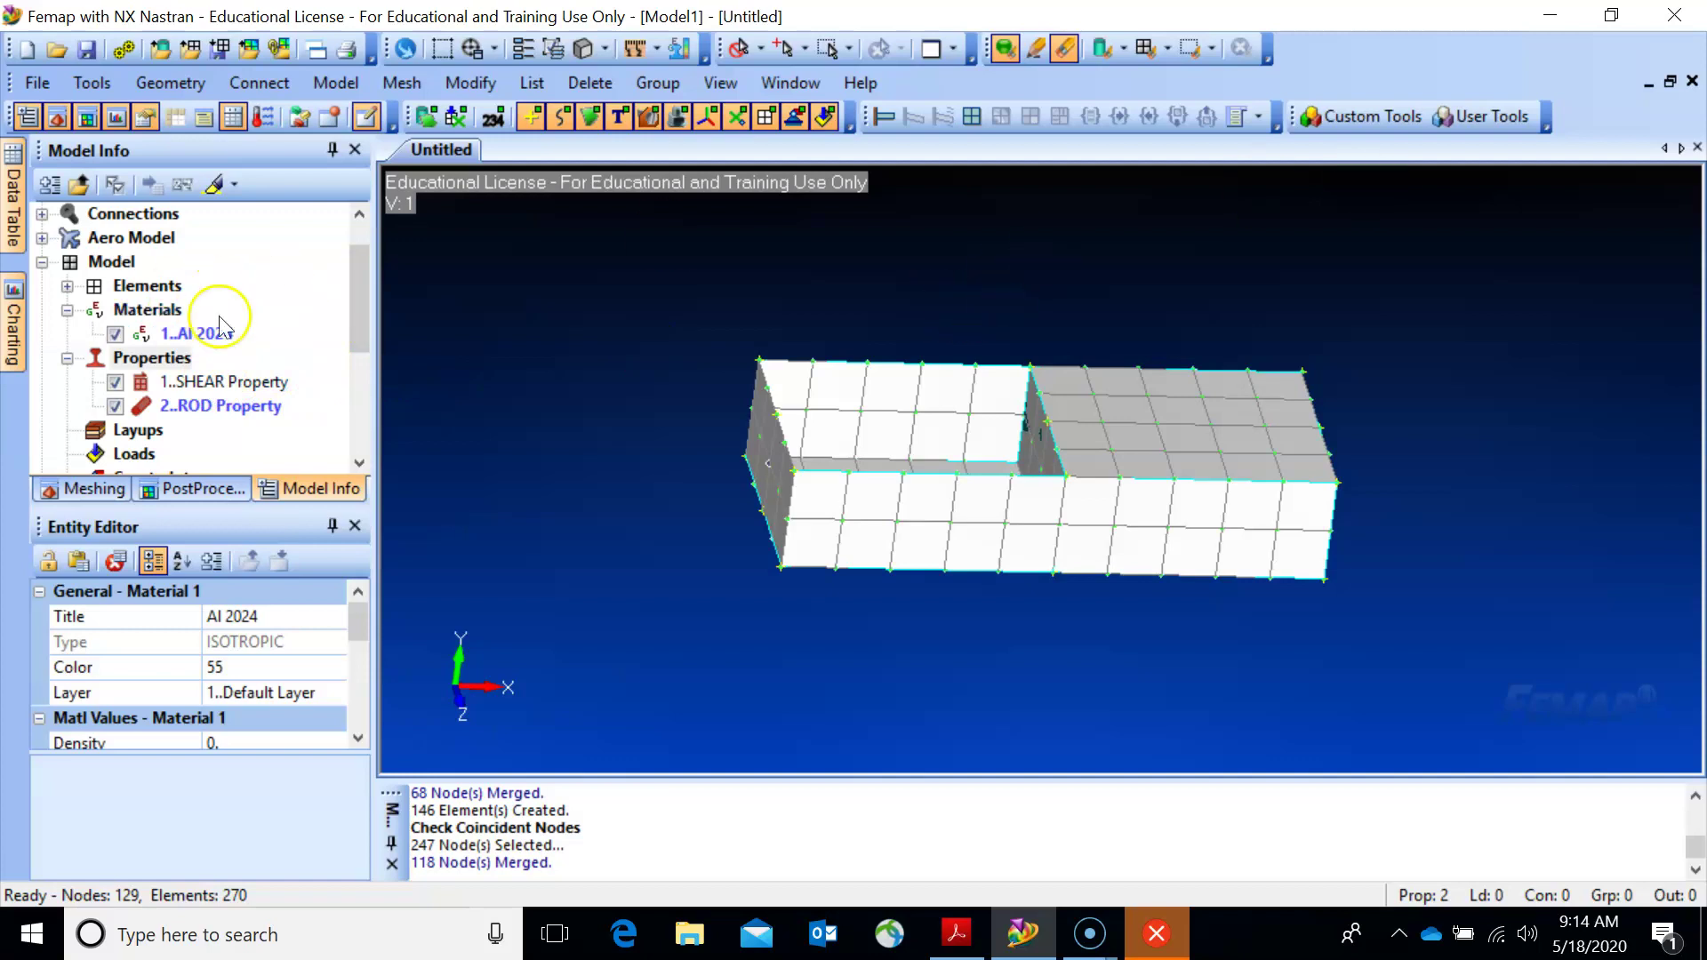
# Set the color of the shear property to khaki, color 68.
pyautogui.click(207, 380)
pyautogui.rightClick(207, 381)
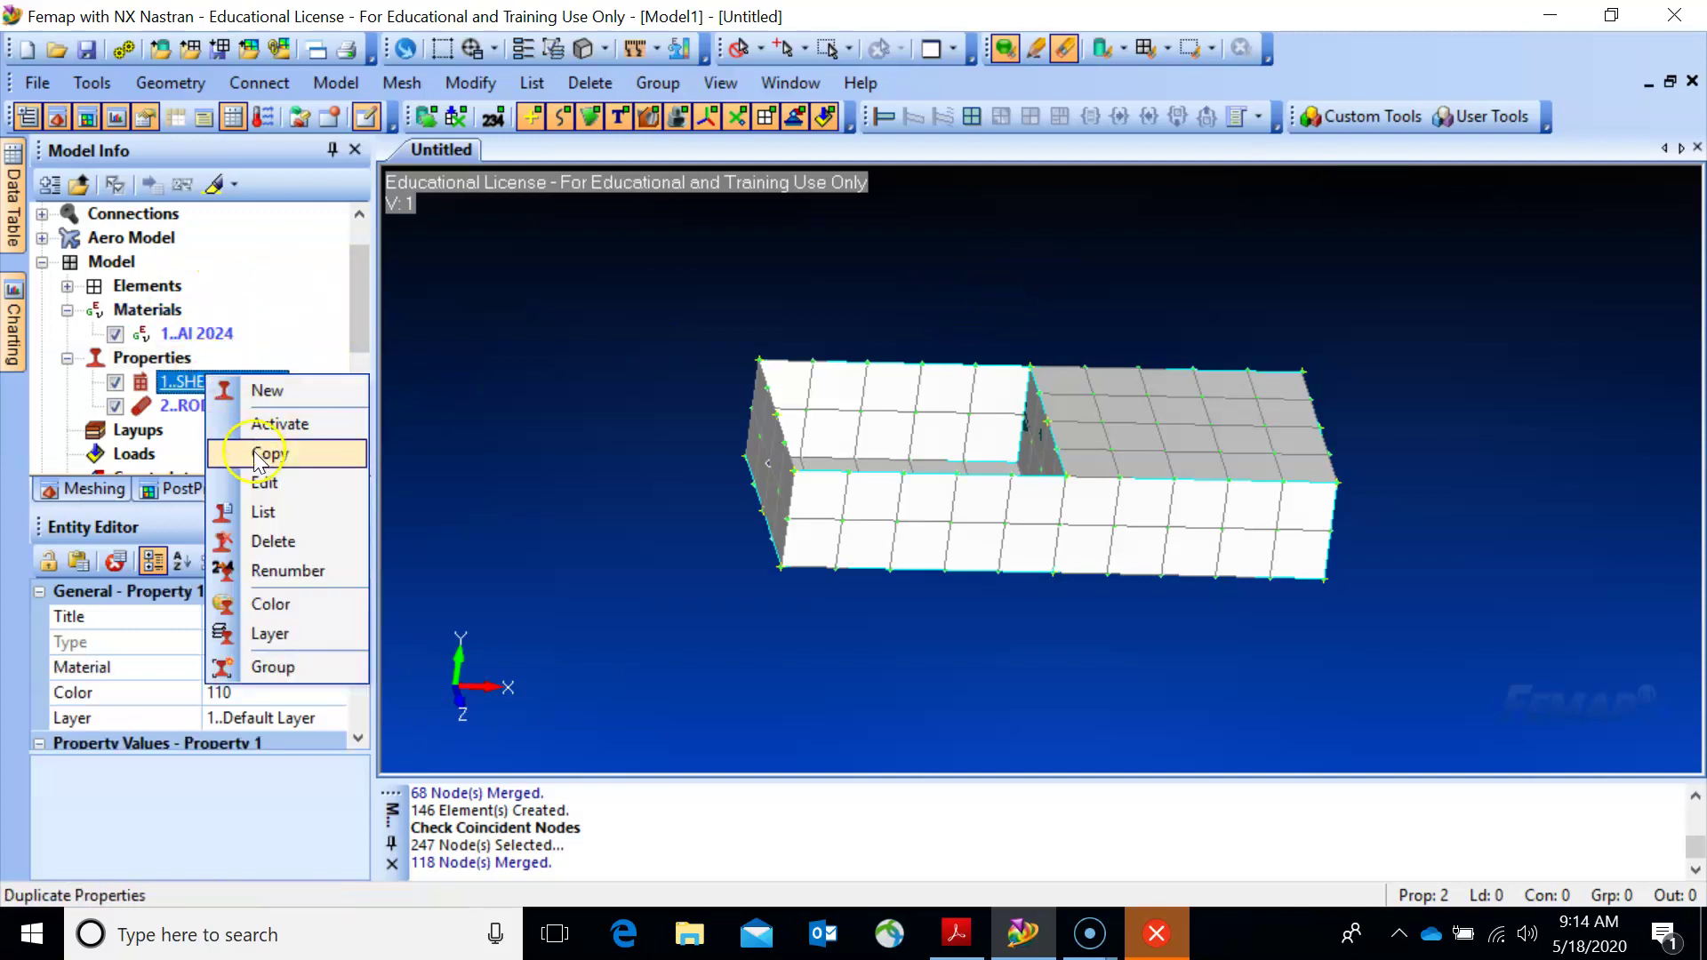
pyautogui.click(236, 603)
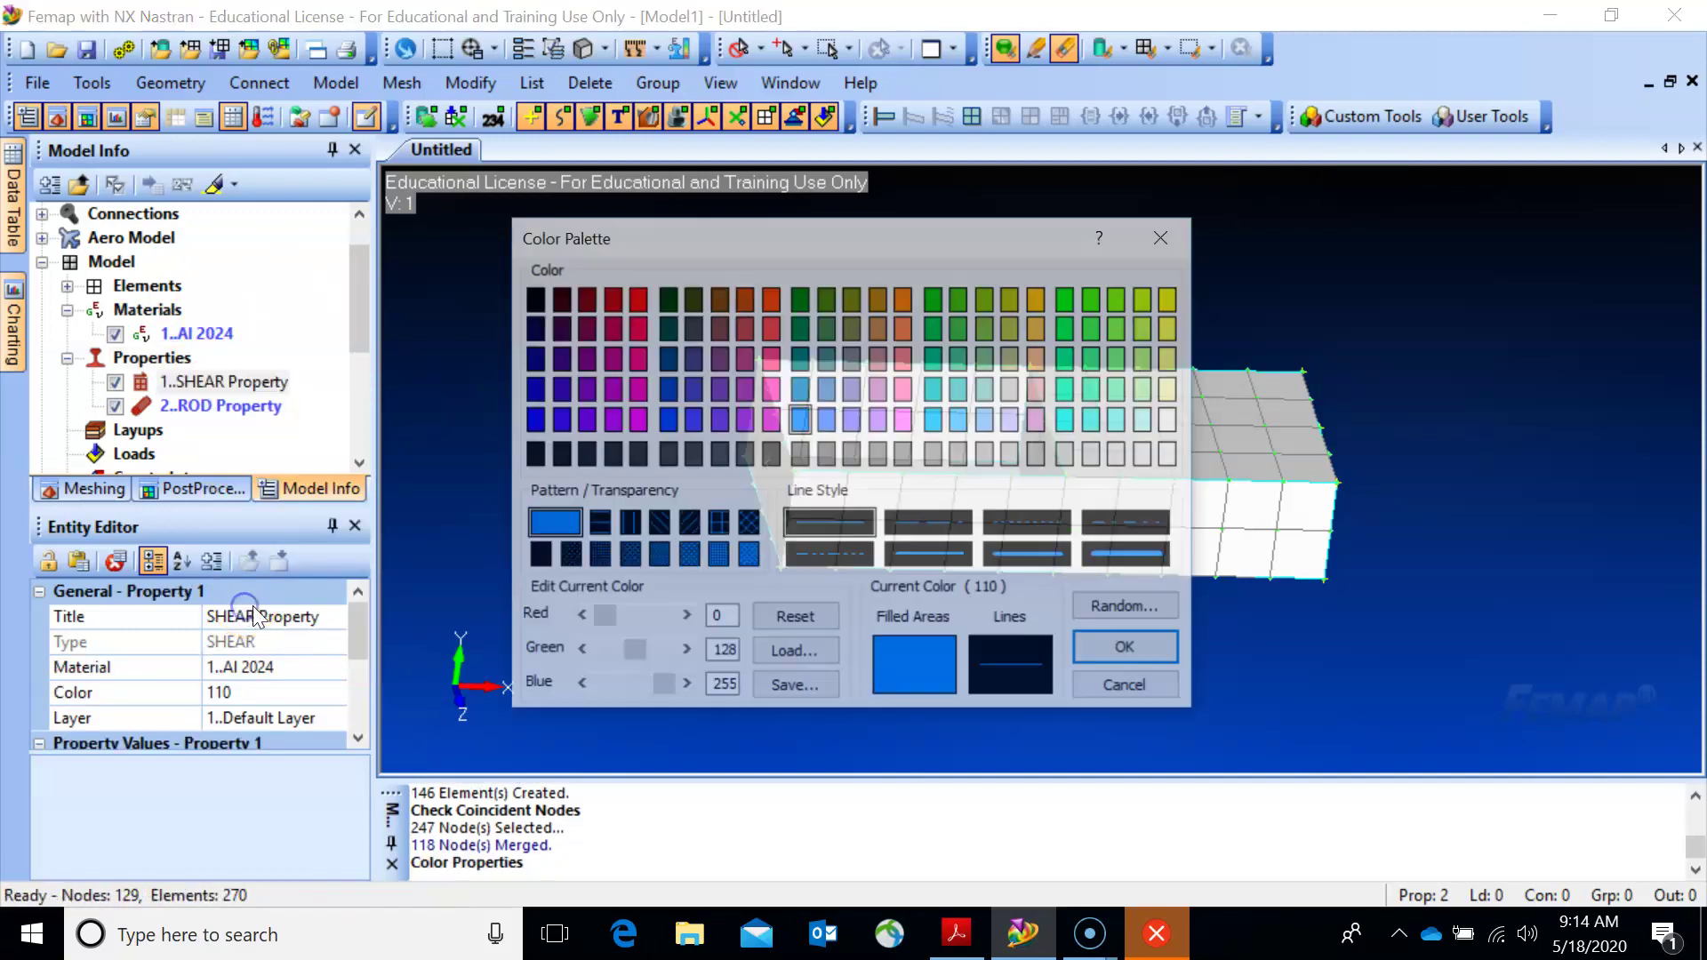
pyautogui.click(1014, 360)
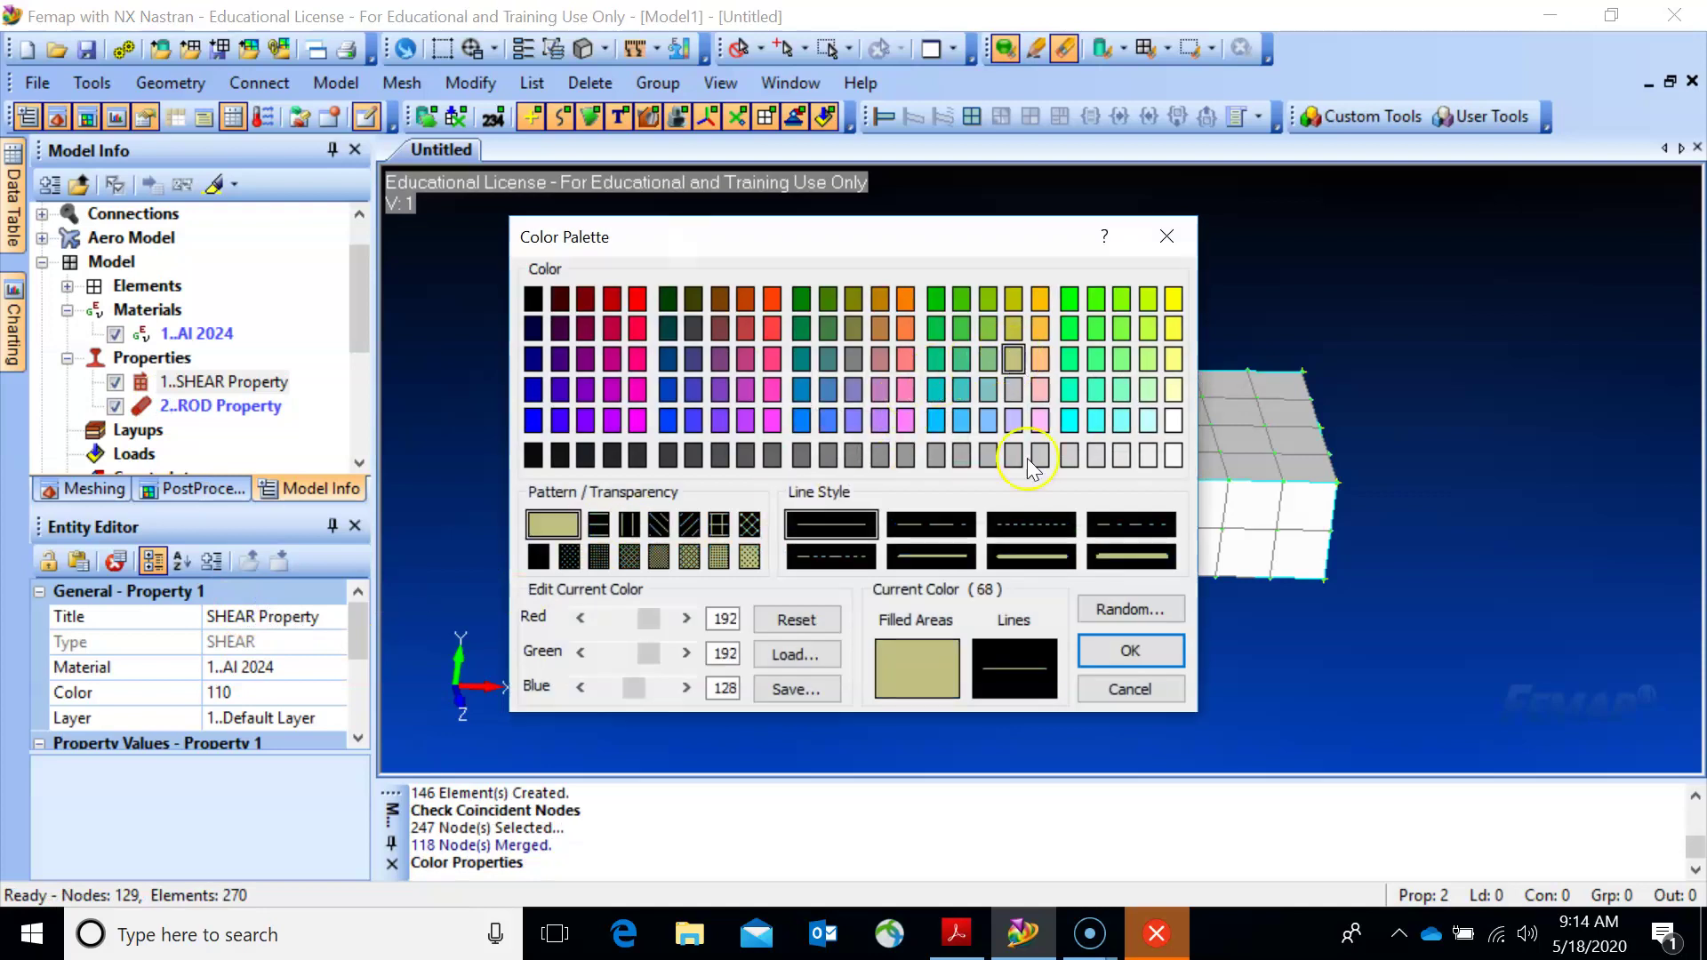
pyautogui.click(1123, 651)
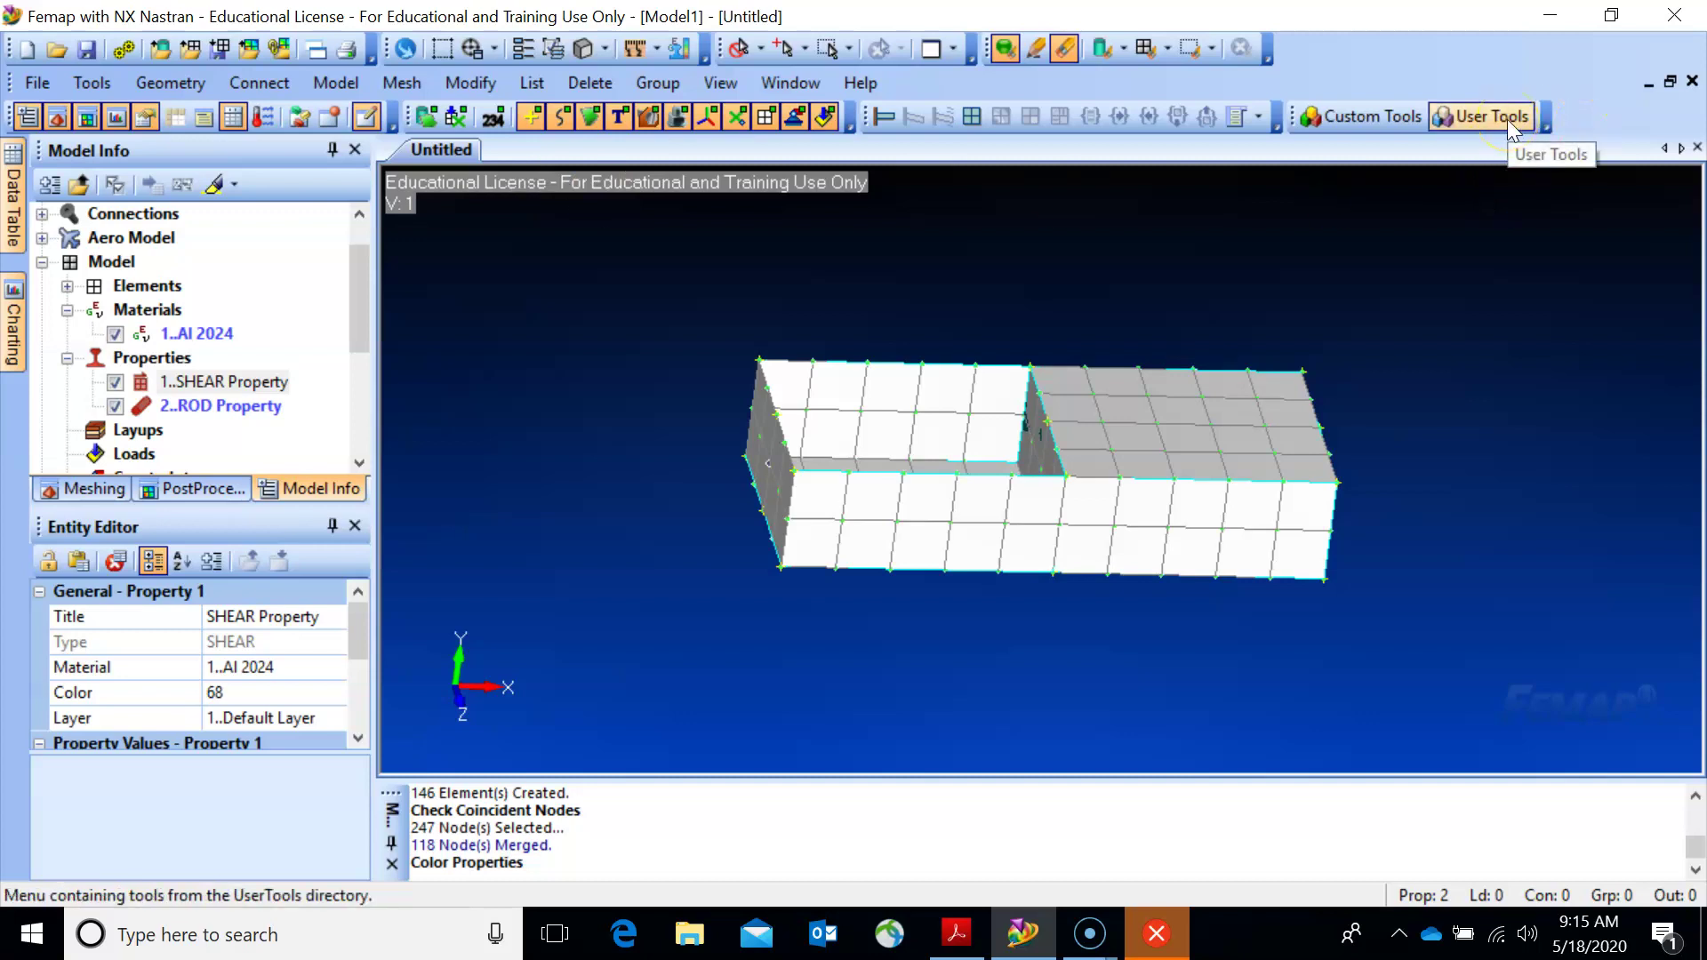
# Run the Color Elements To Match Property tool to recolor the shear panels with their property color.
pyautogui.click(1366, 117)
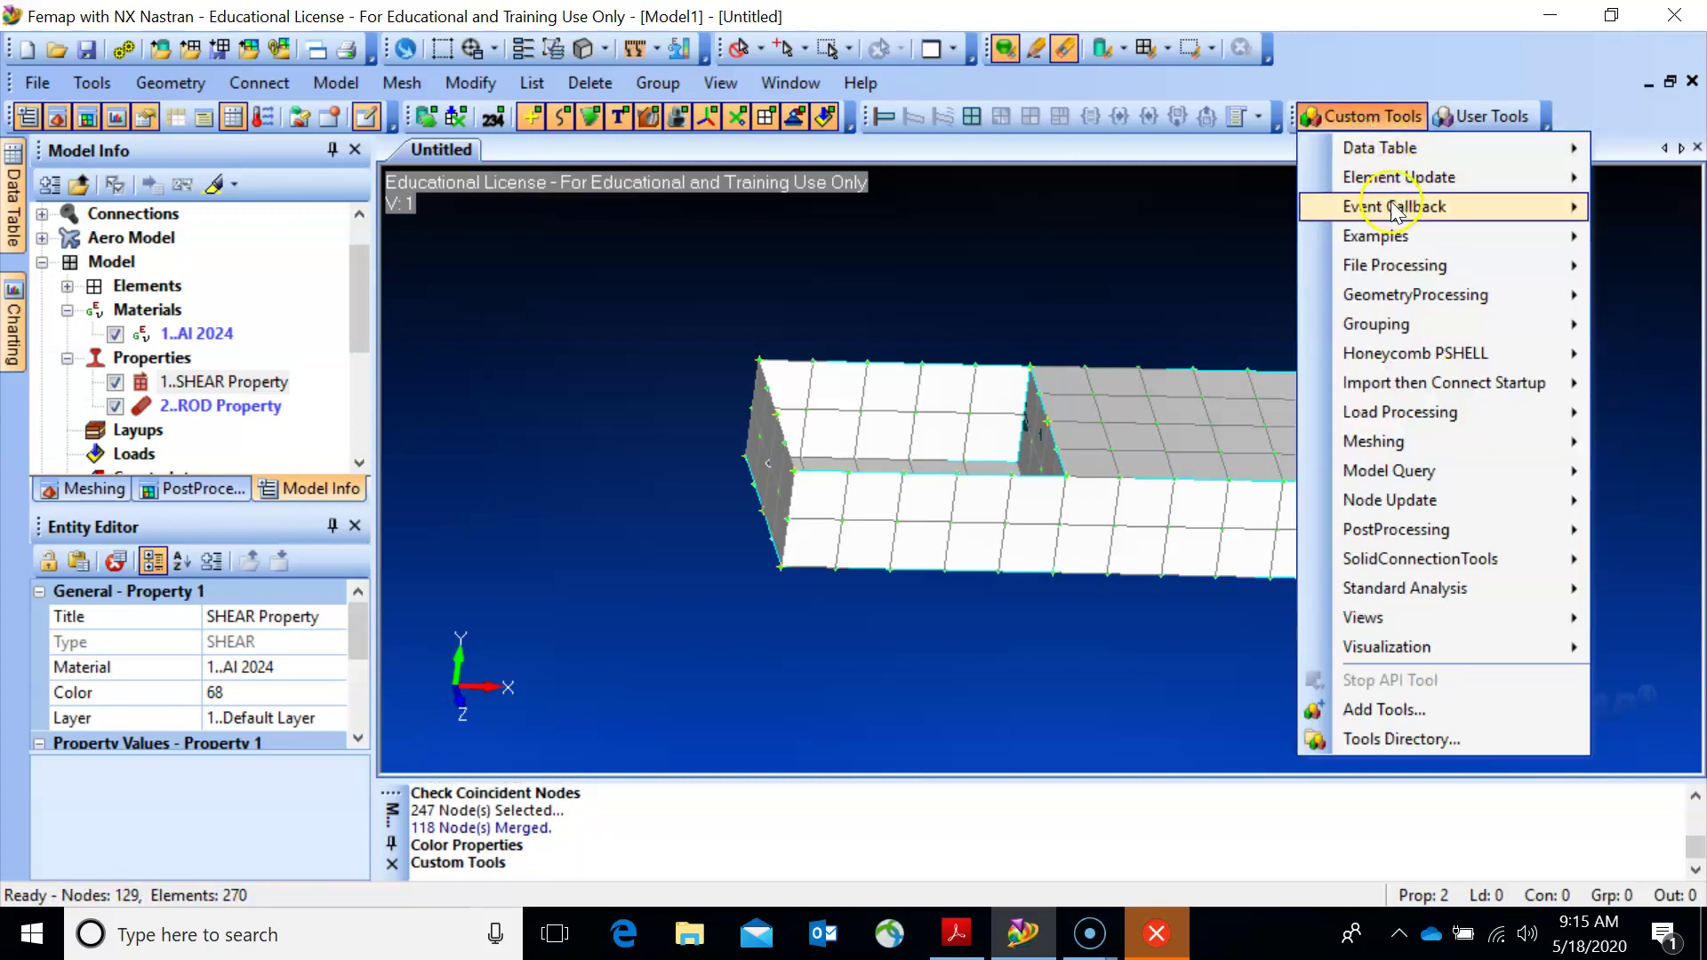
pyautogui.moveTo(1394, 185)
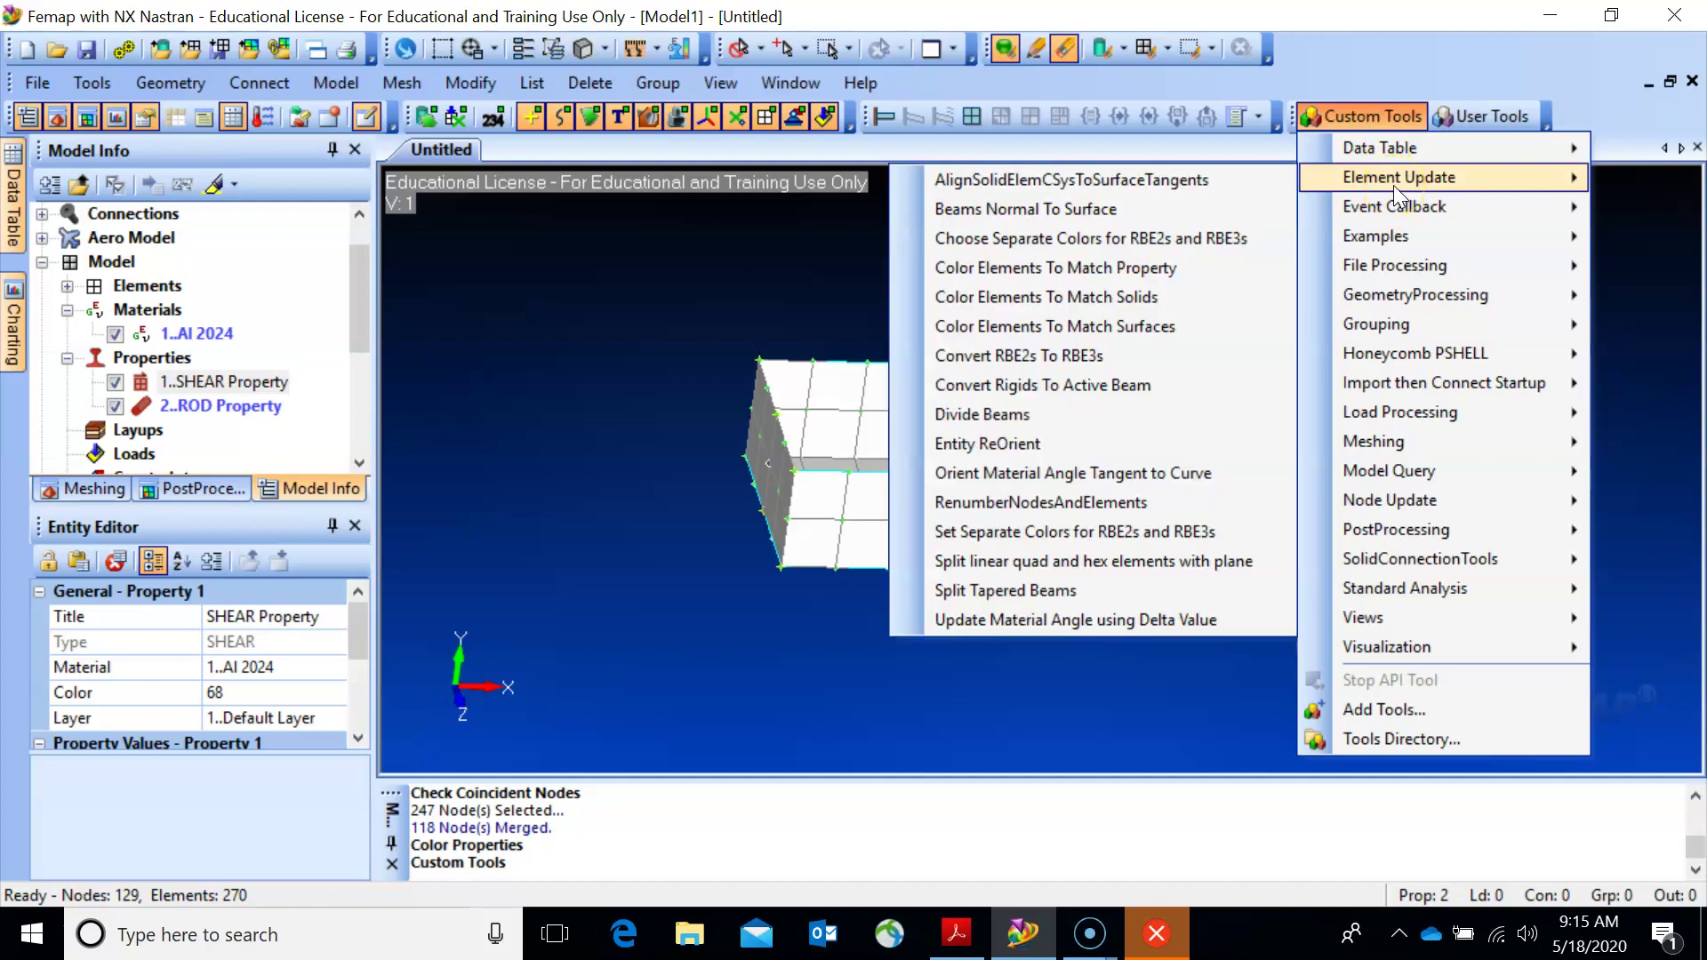
pyautogui.click(1187, 266)
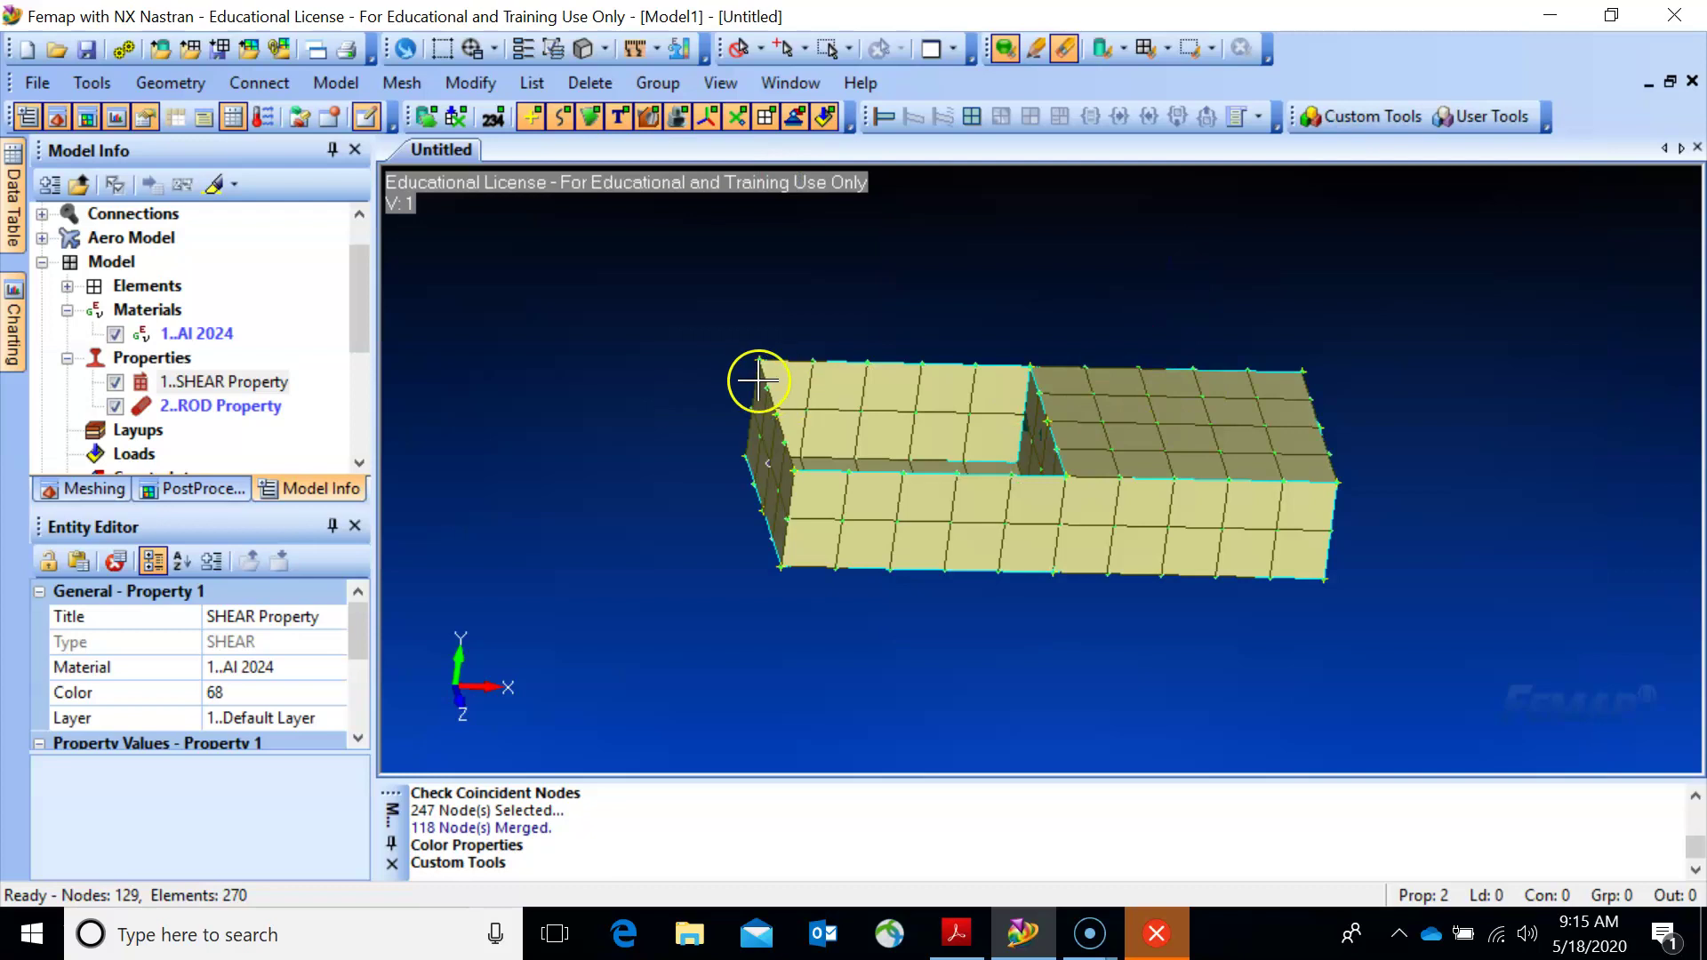
# Edit the rod property and set its color to salmon pink, color 64.
pyautogui.click(252, 406)
pyautogui.rightClick(257, 407)
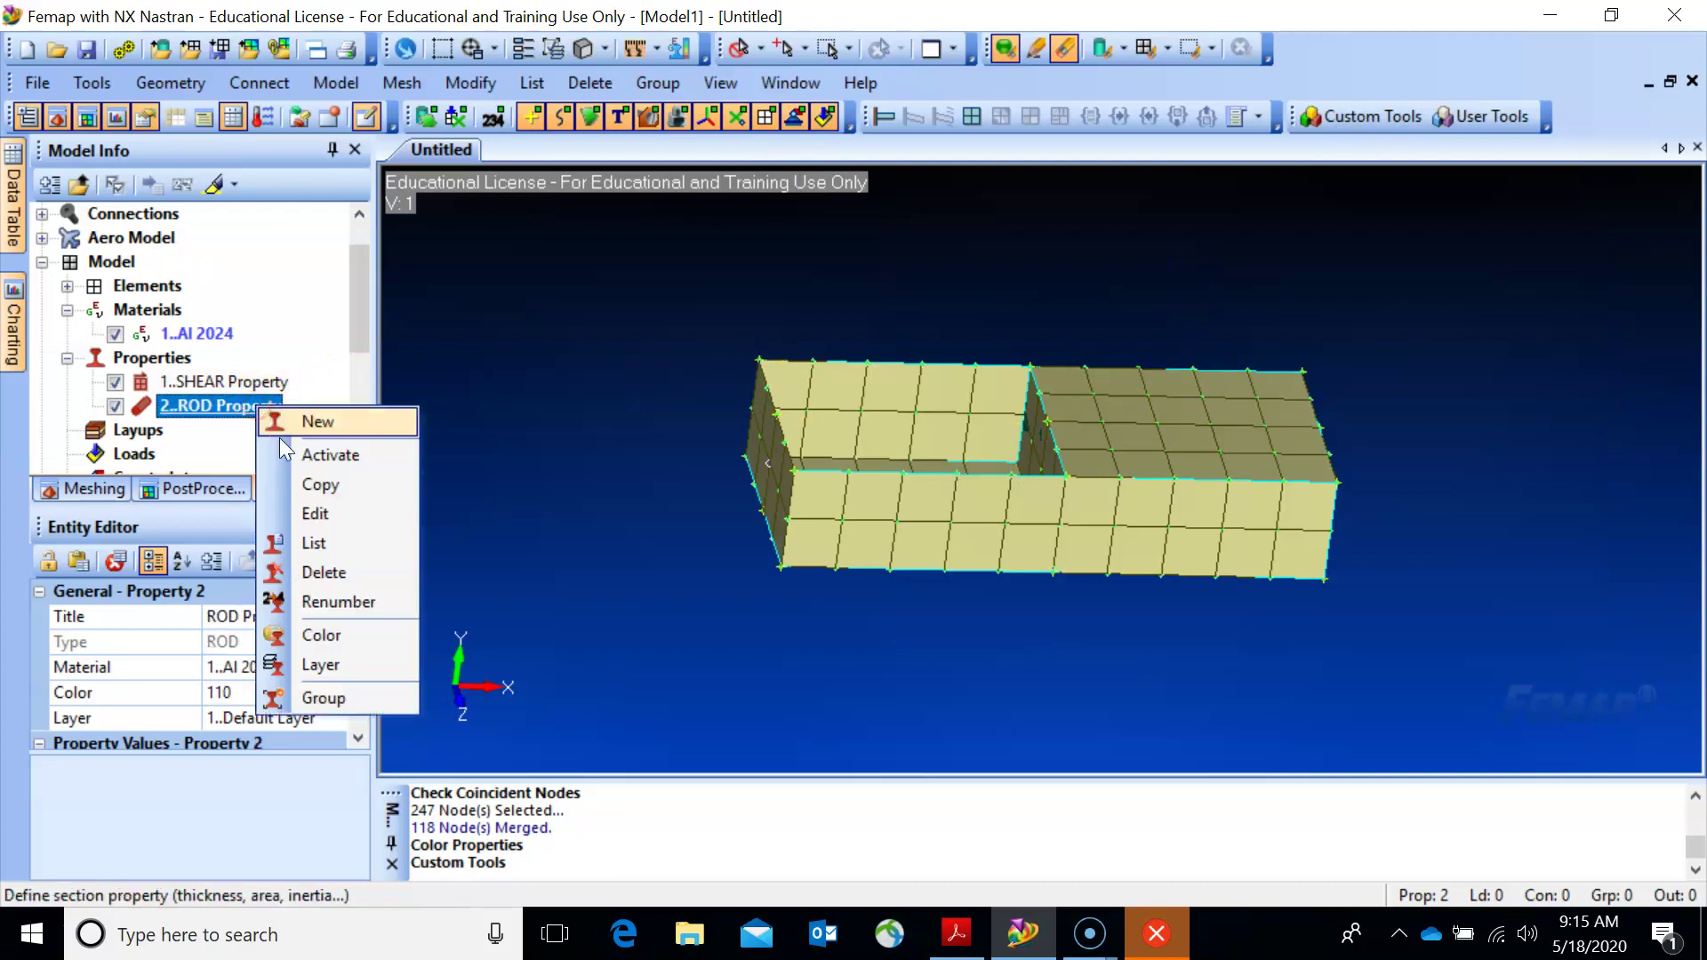
pyautogui.click(313, 514)
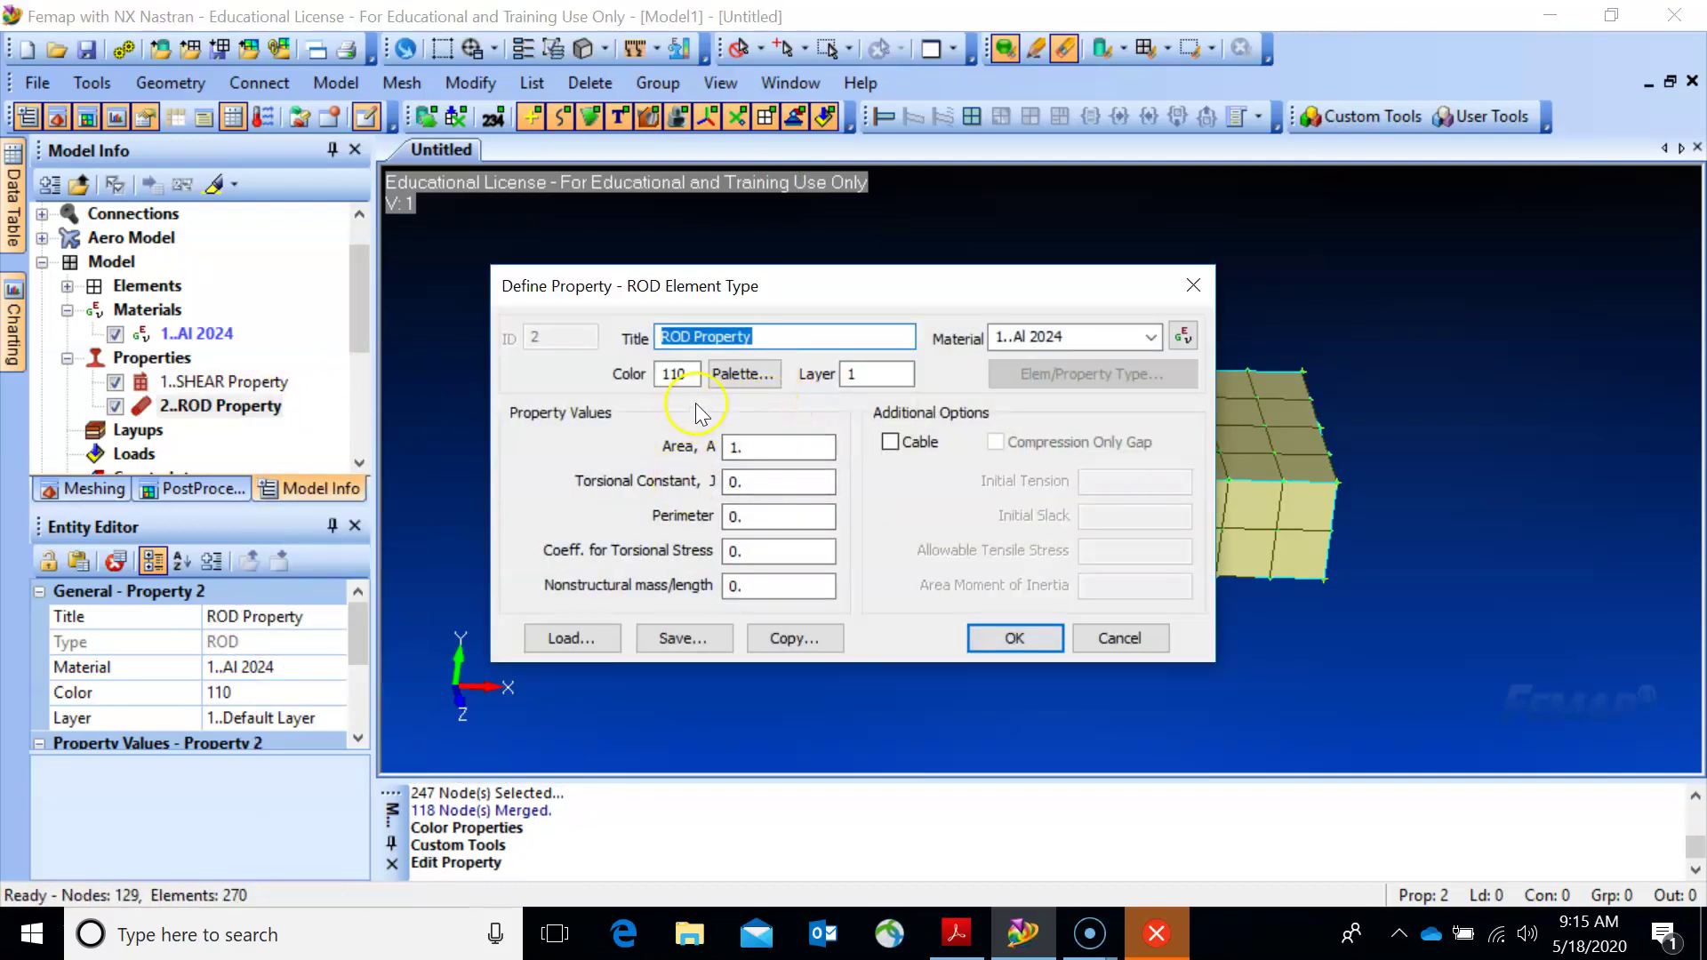
pyautogui.click(740, 375)
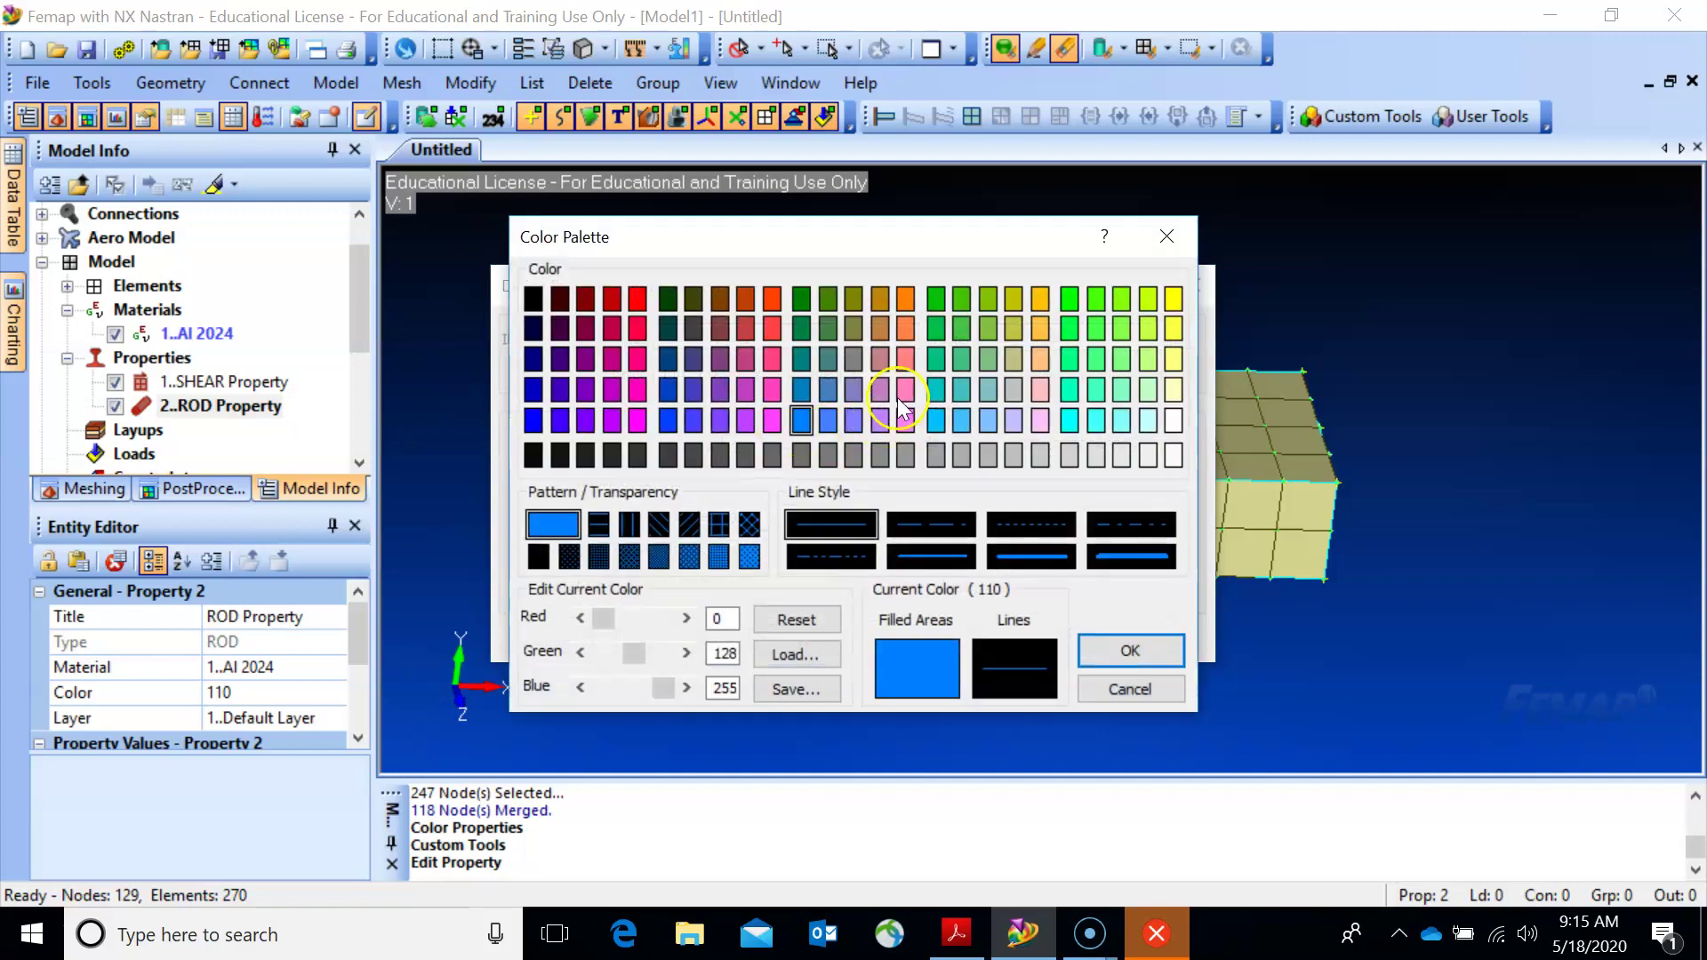
pyautogui.click(905, 368)
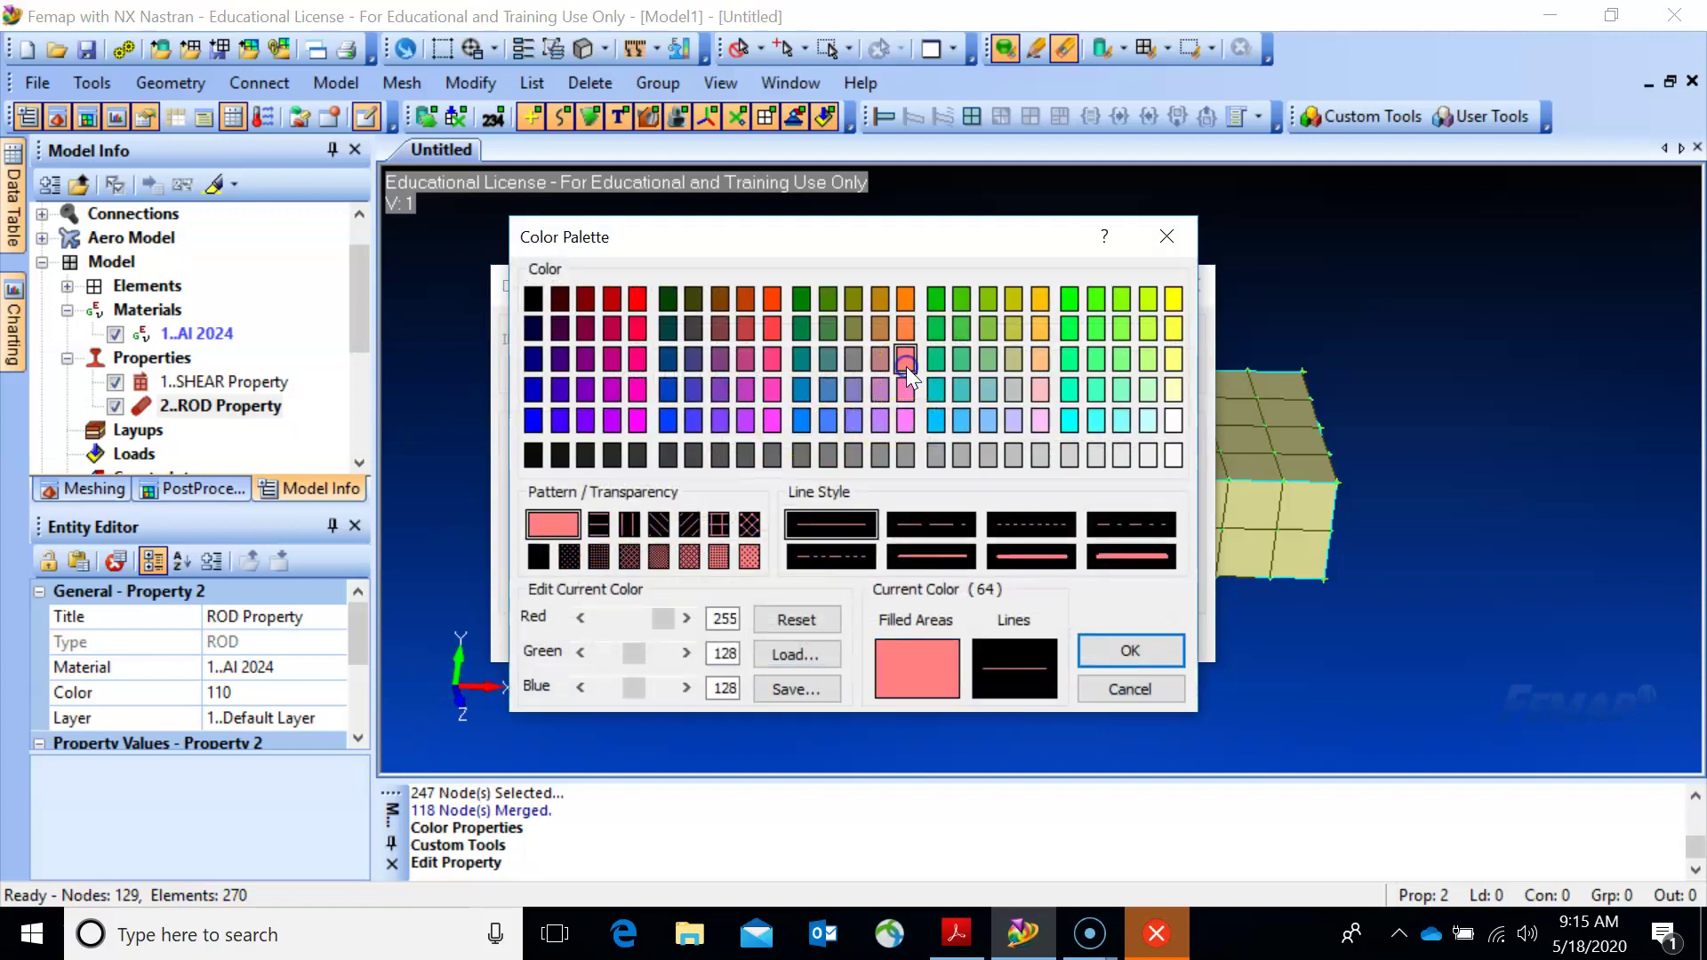
pyautogui.click(1129, 649)
pyautogui.click(1015, 648)
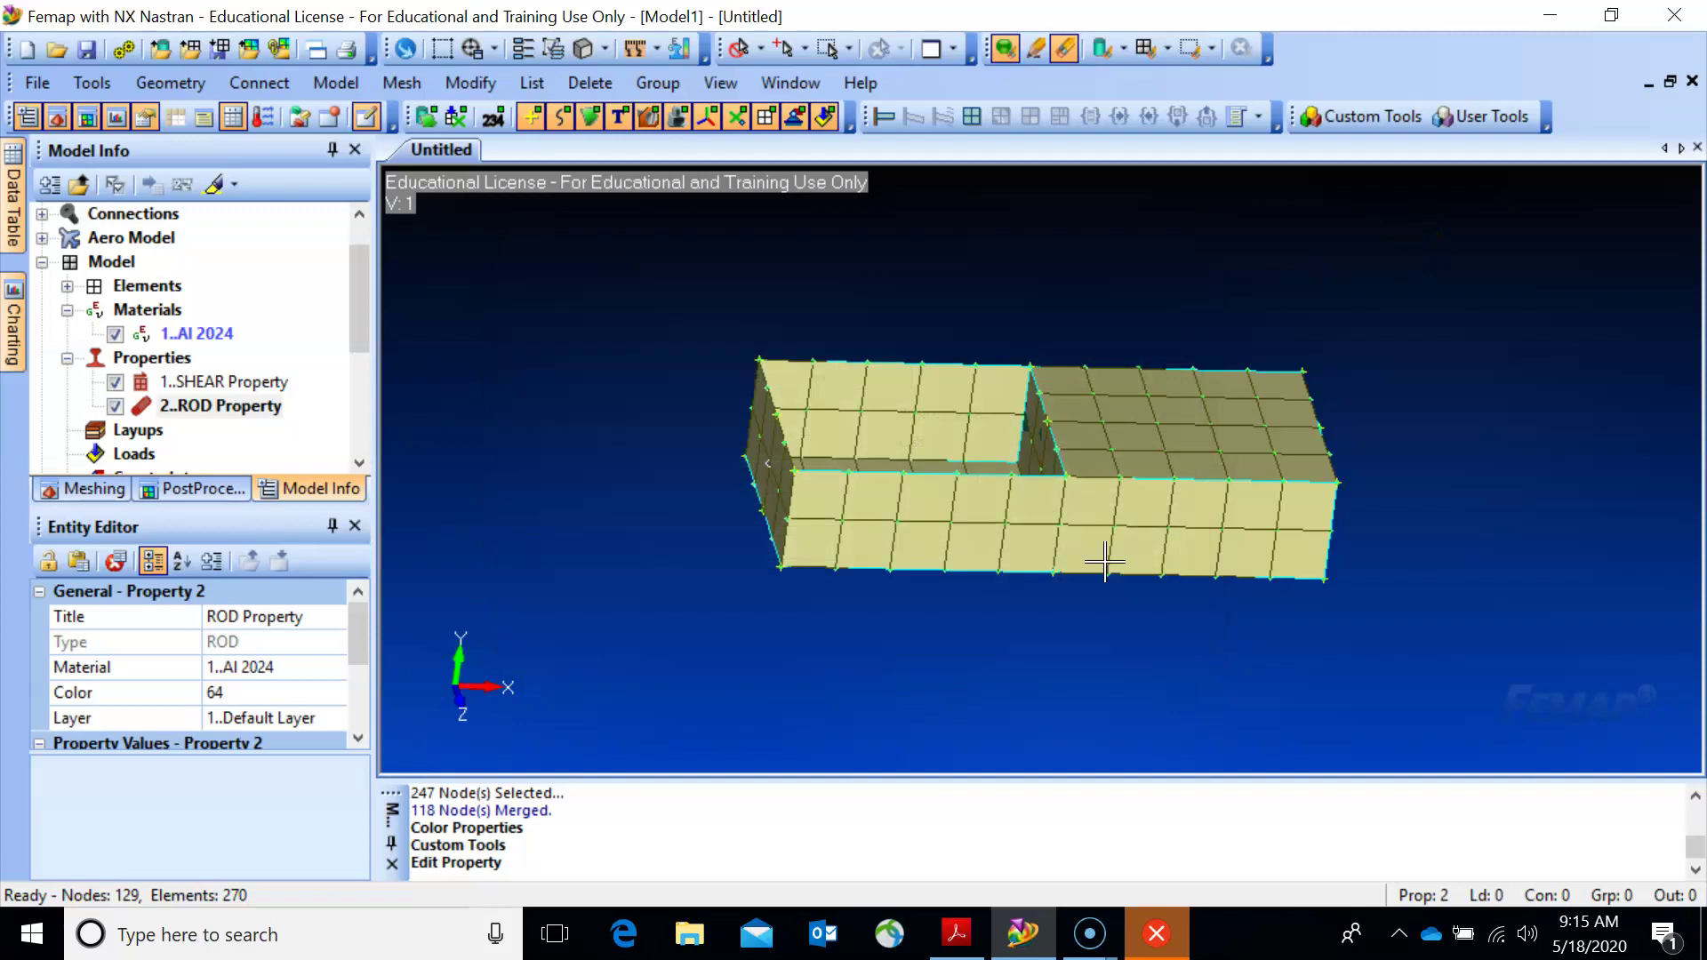
# Run the Color Elements To Match Property tool again to apply the rod property's color to its elements.
pyautogui.click(1369, 117)
pyautogui.moveTo(1384, 187)
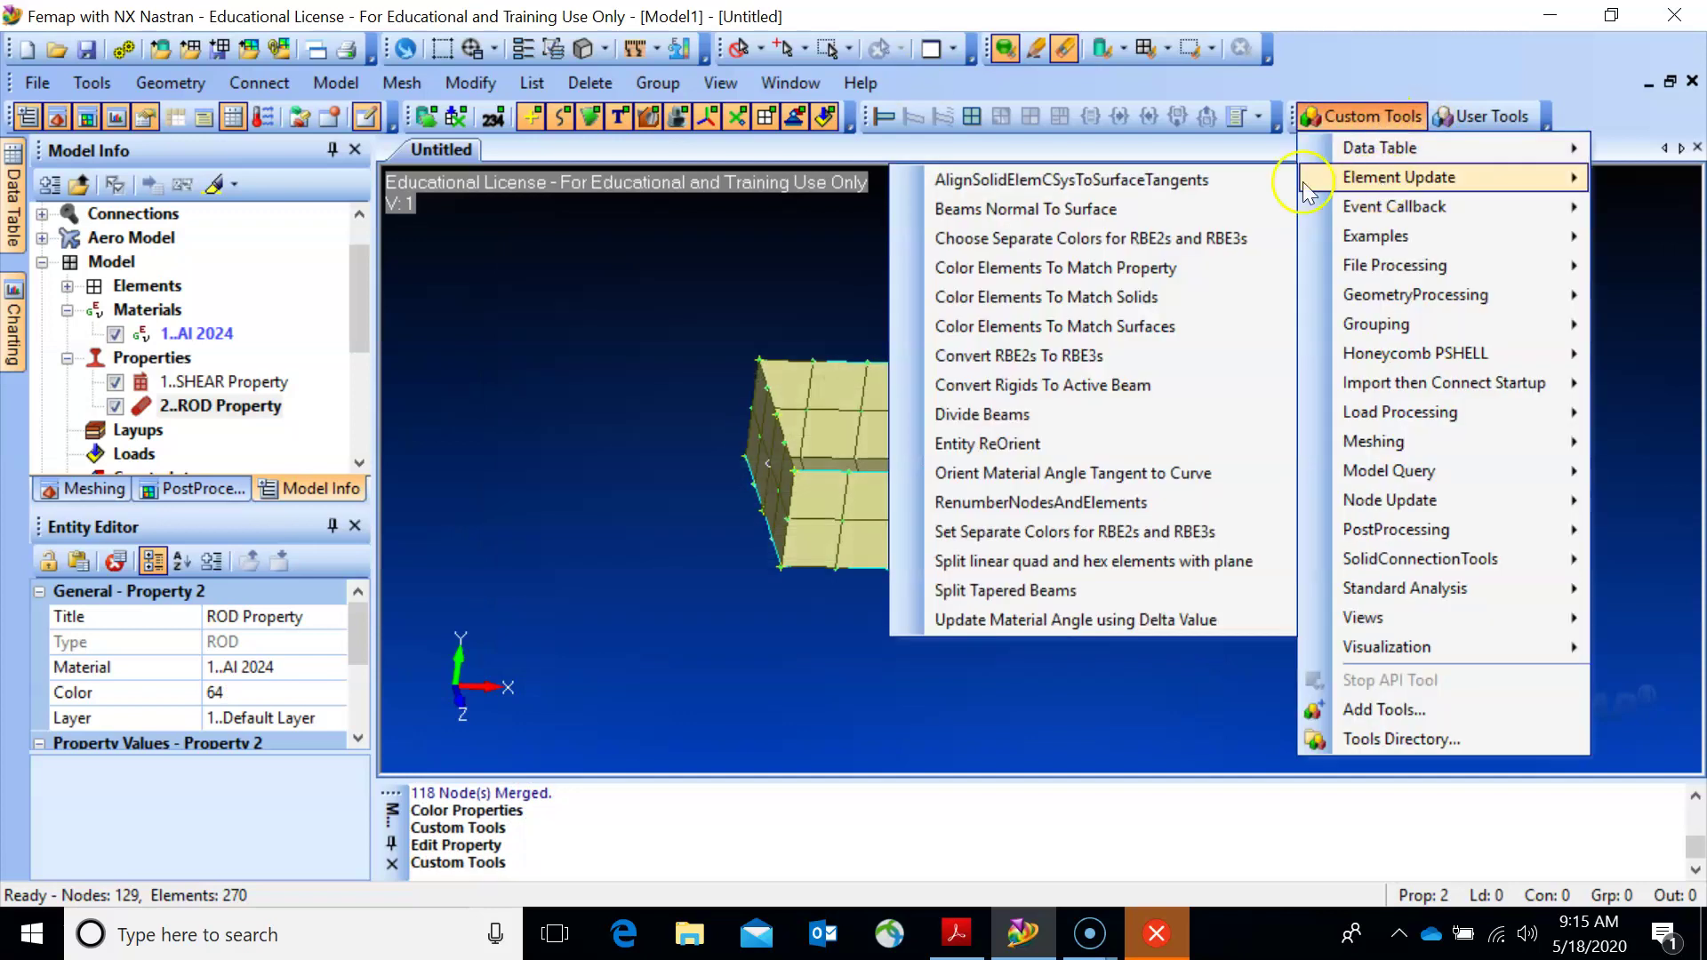
pyautogui.click(1146, 267)
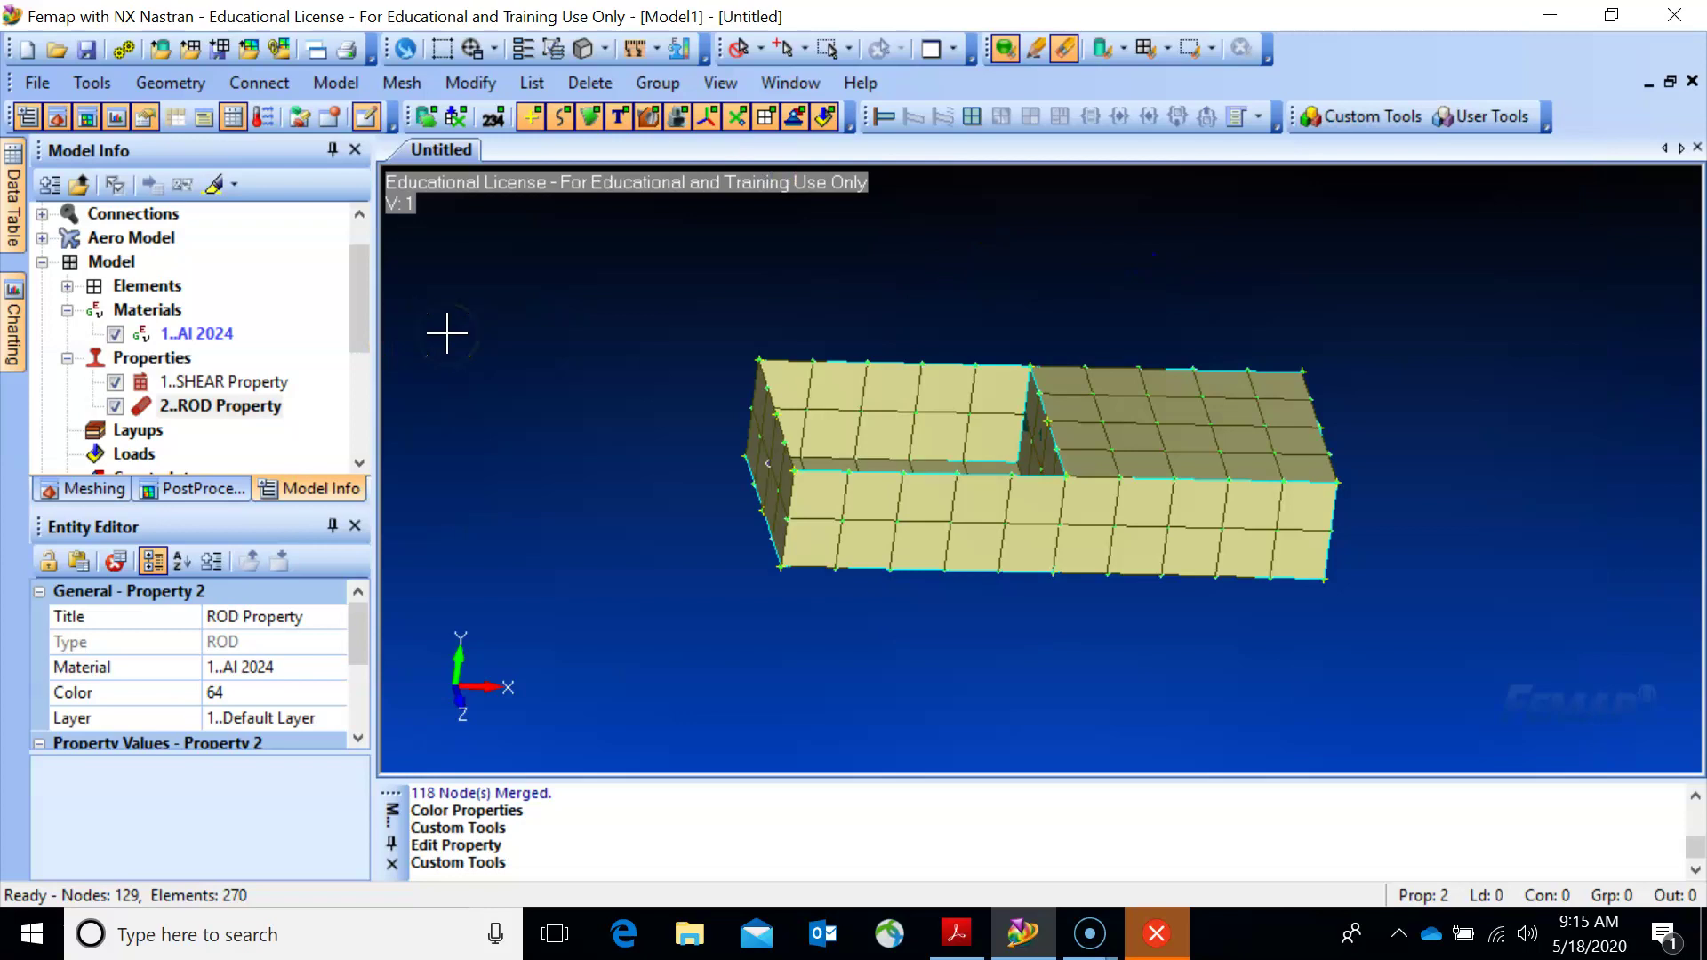
# Start a constraint on a surface and create a new constraint set titled Clamped.
pyautogui.moveTo(747, 457); pyautogui.dragTo(805, 427, button='middle')
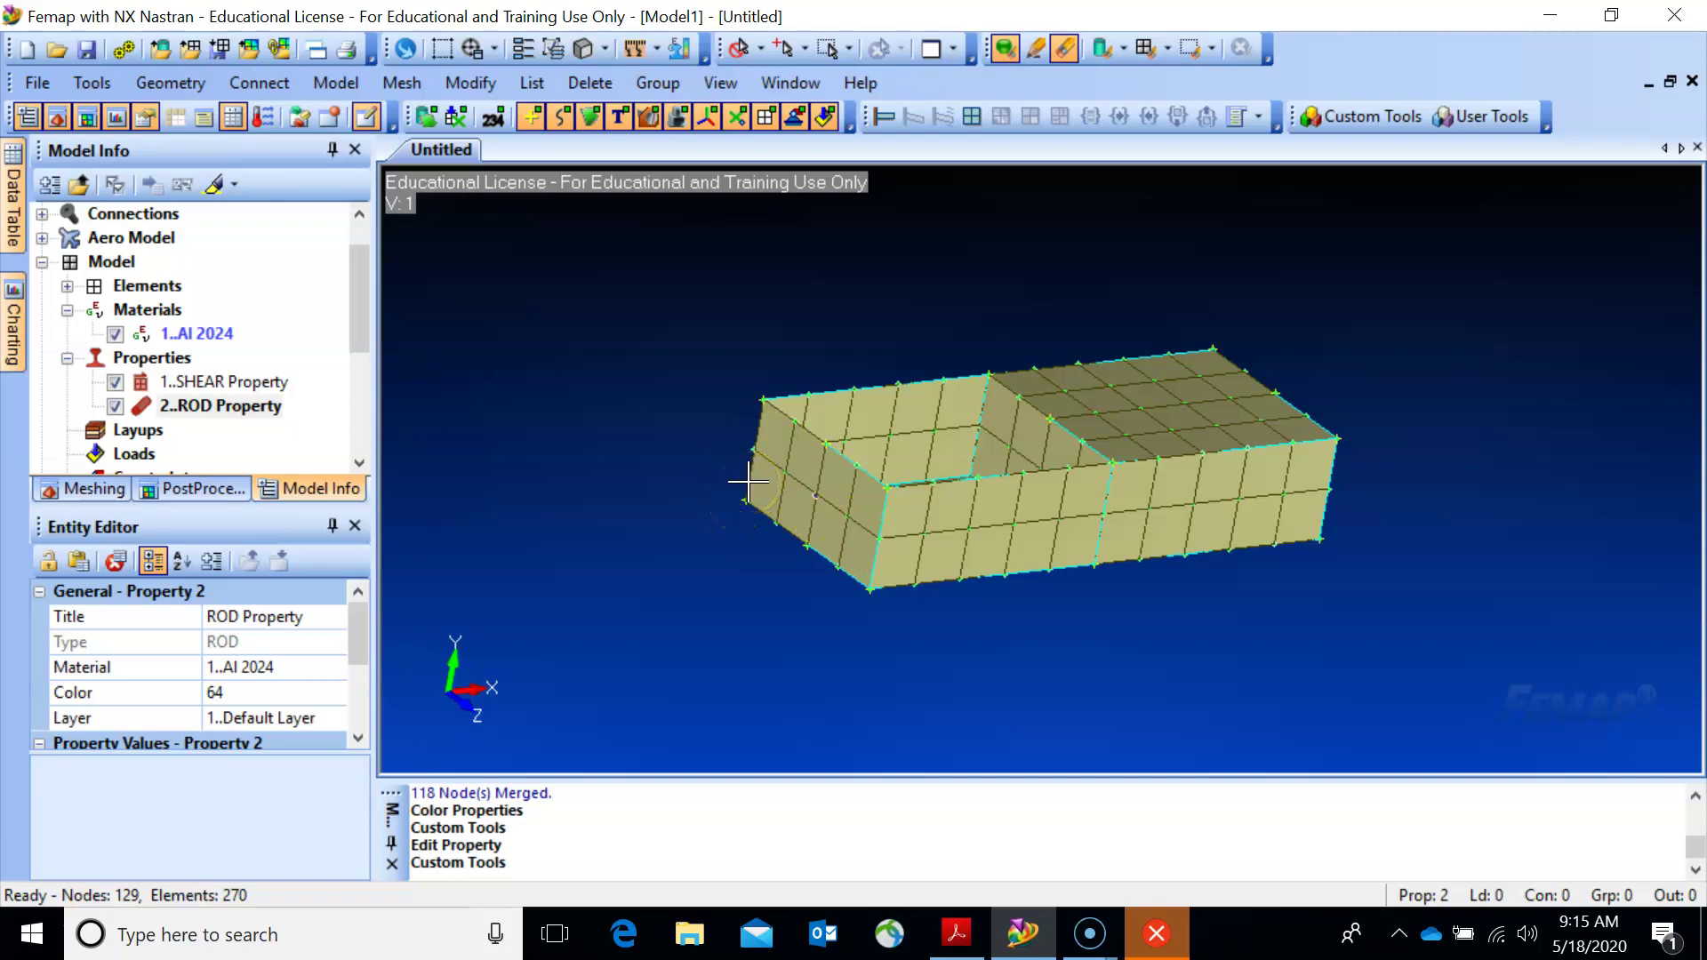
pyautogui.moveTo(843, 524)
pyautogui.mouseDown(button='middle')
pyautogui.moveTo(854, 498)
pyautogui.moveTo(892, 572)
pyautogui.moveTo(834, 575)
pyautogui.moveTo(827, 498)
pyautogui.mouseUp(button='middle')
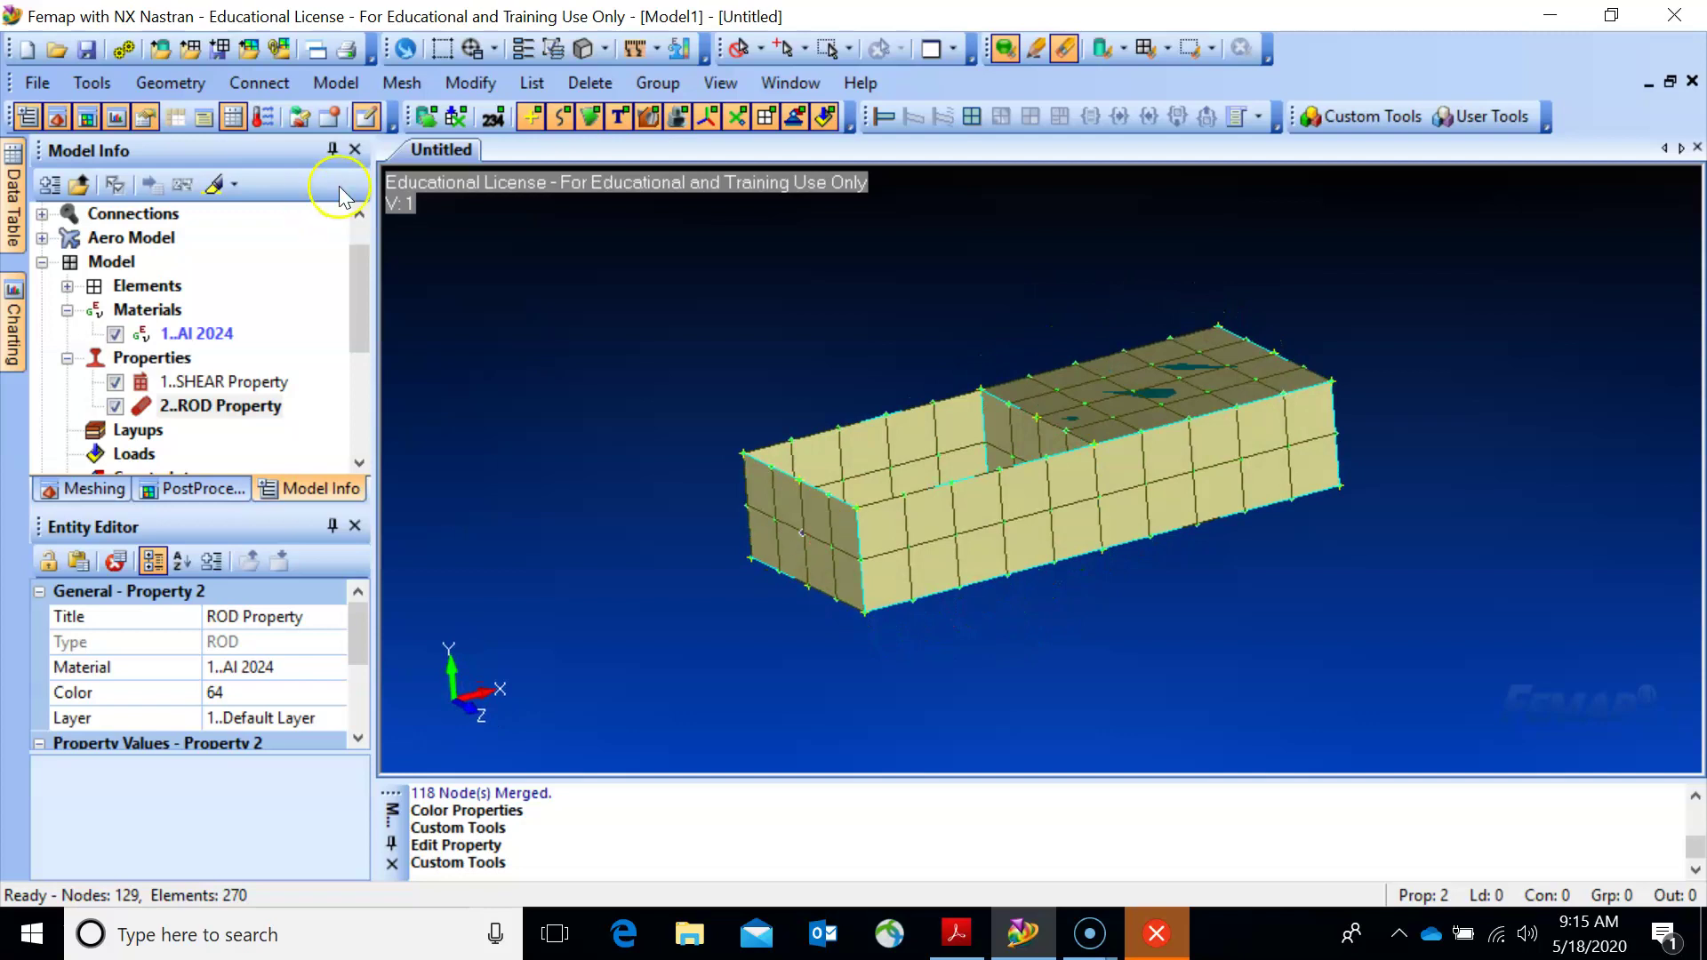
pyautogui.click(336, 83)
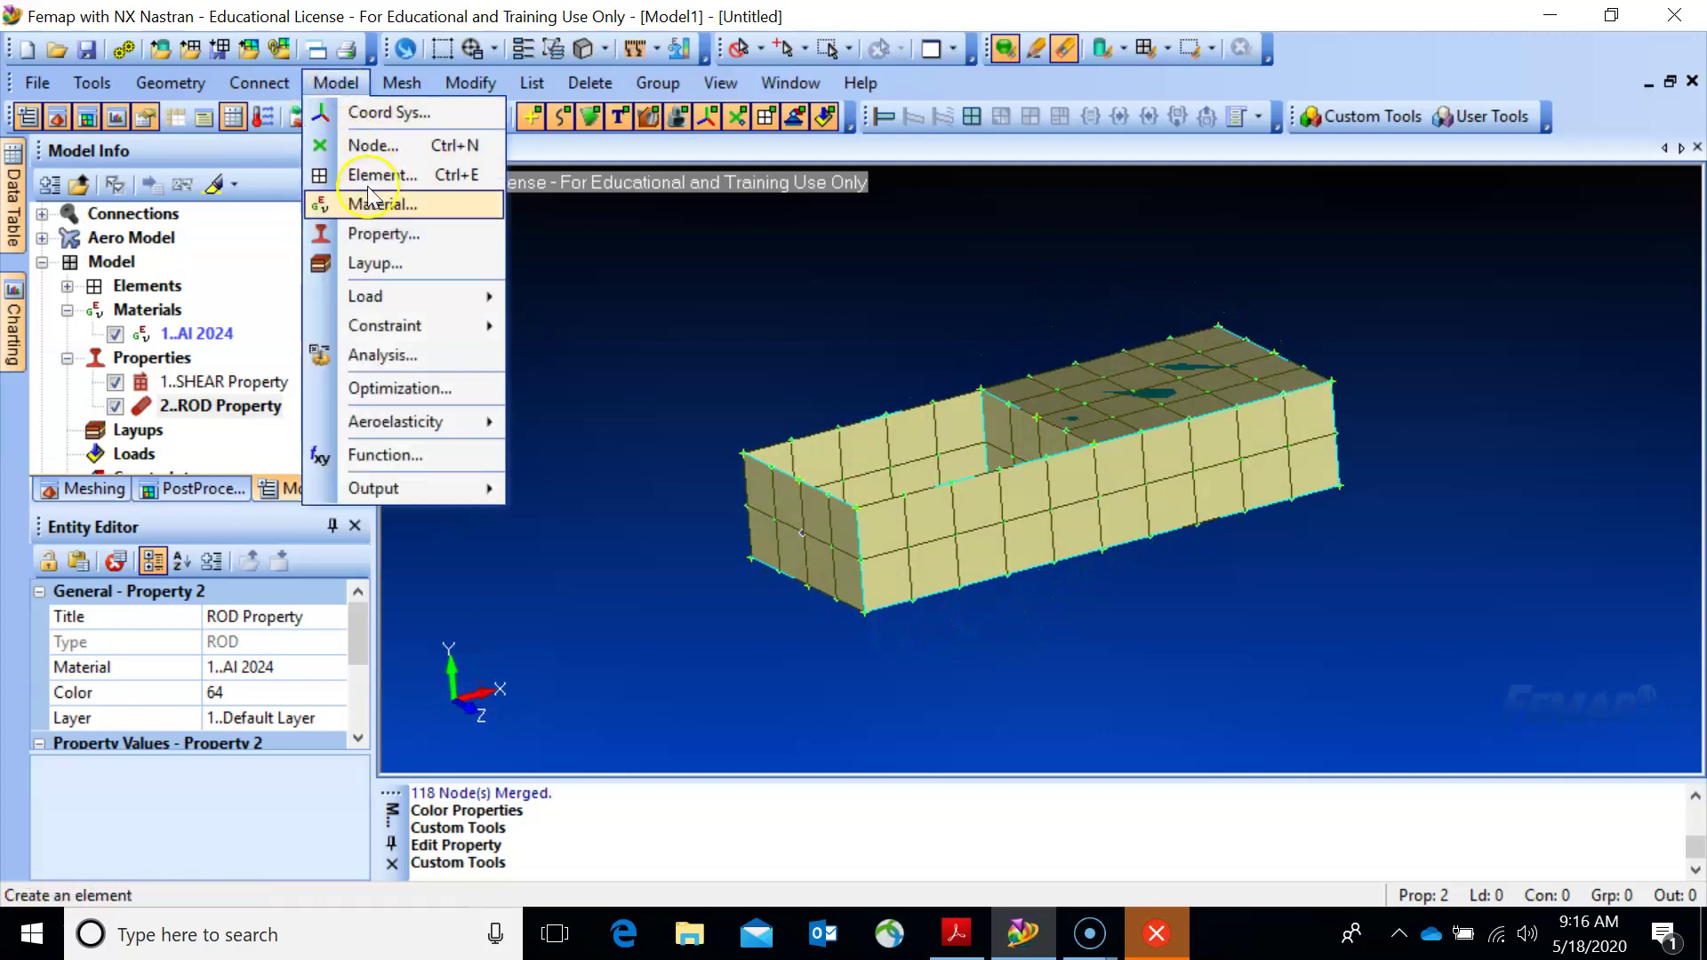
pyautogui.moveTo(391, 326)
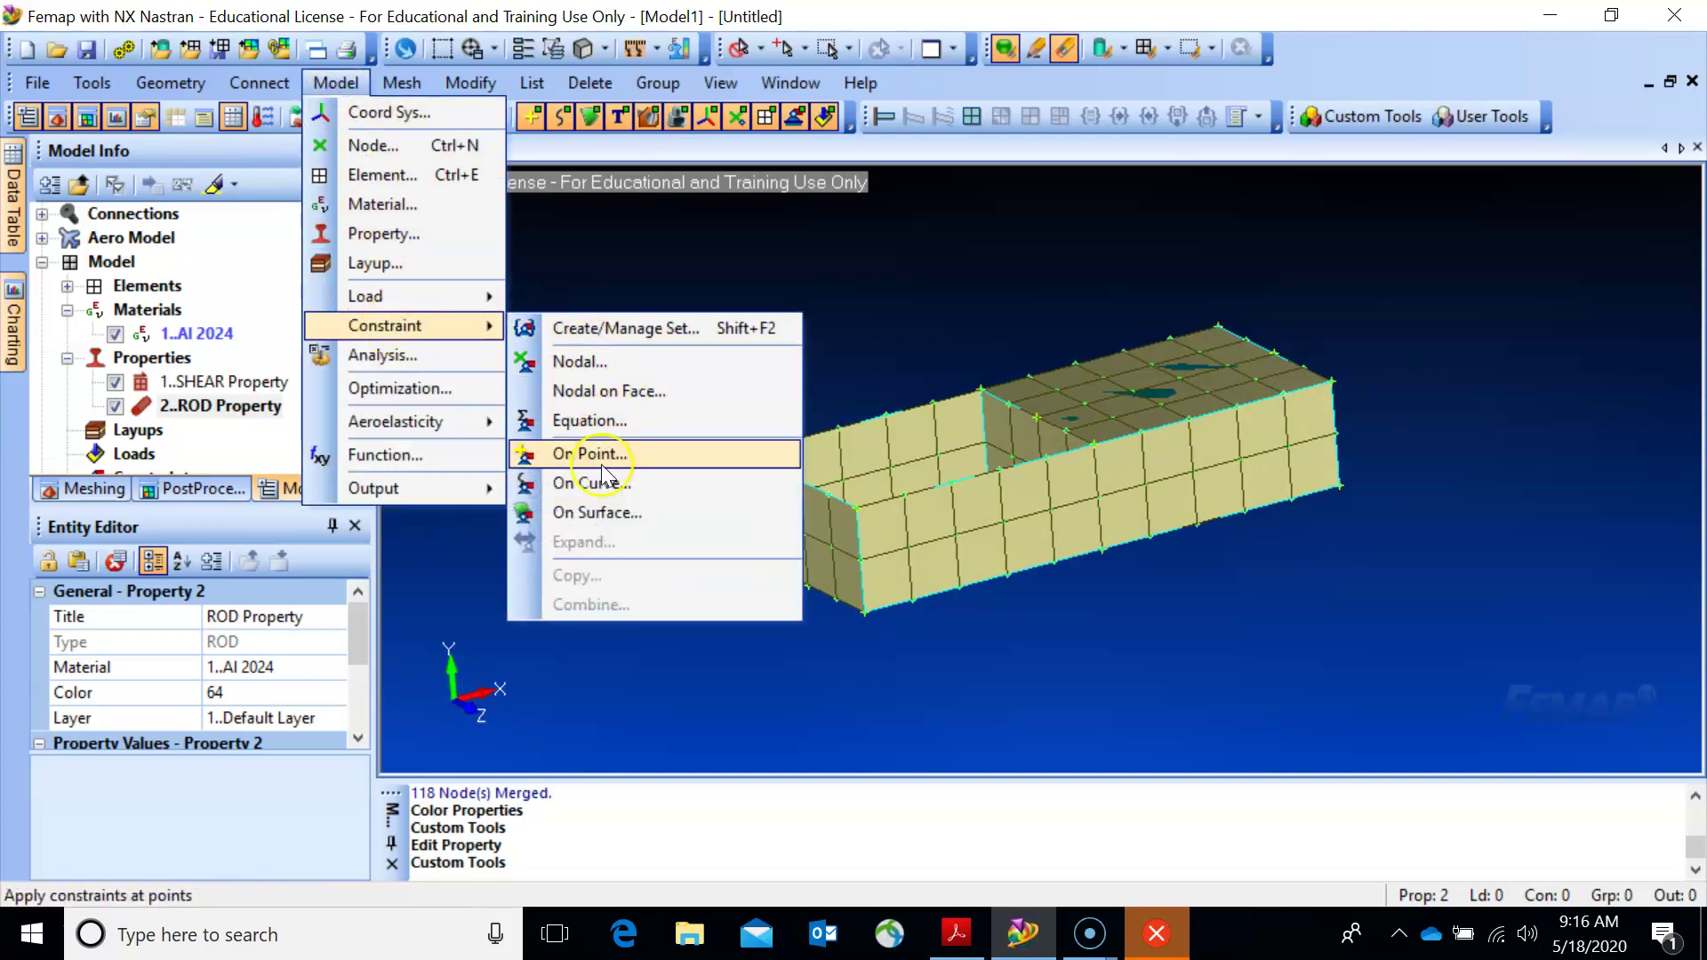
pyautogui.click(582, 512)
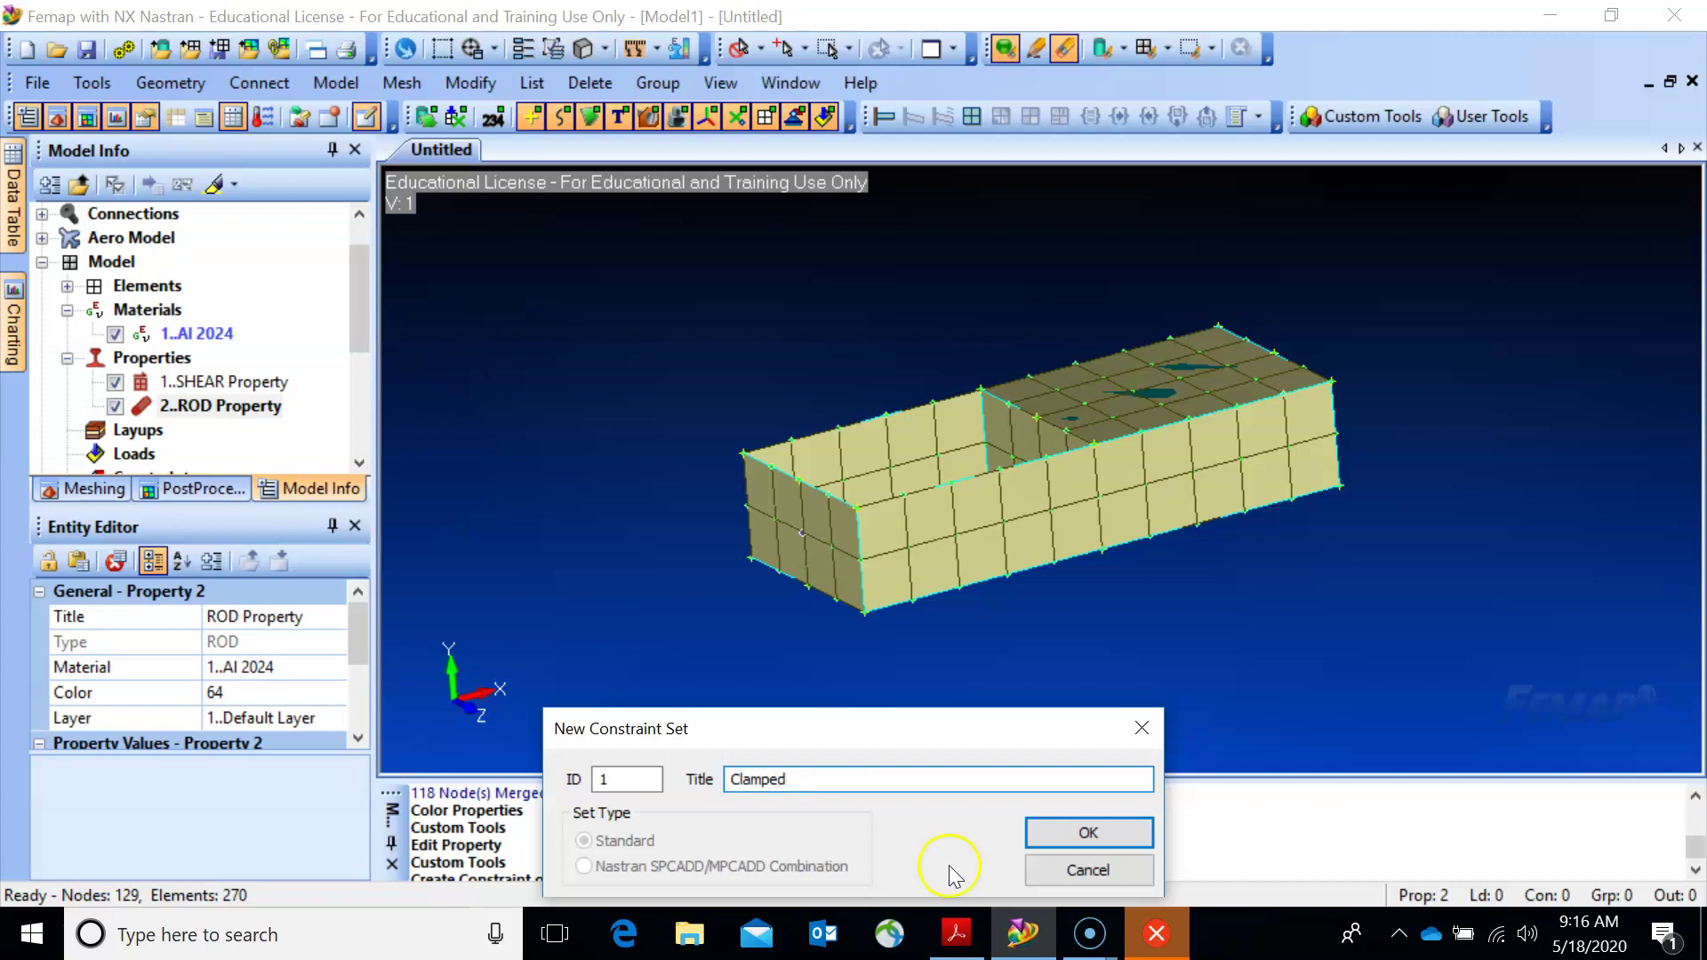
pyautogui.click(1085, 833)
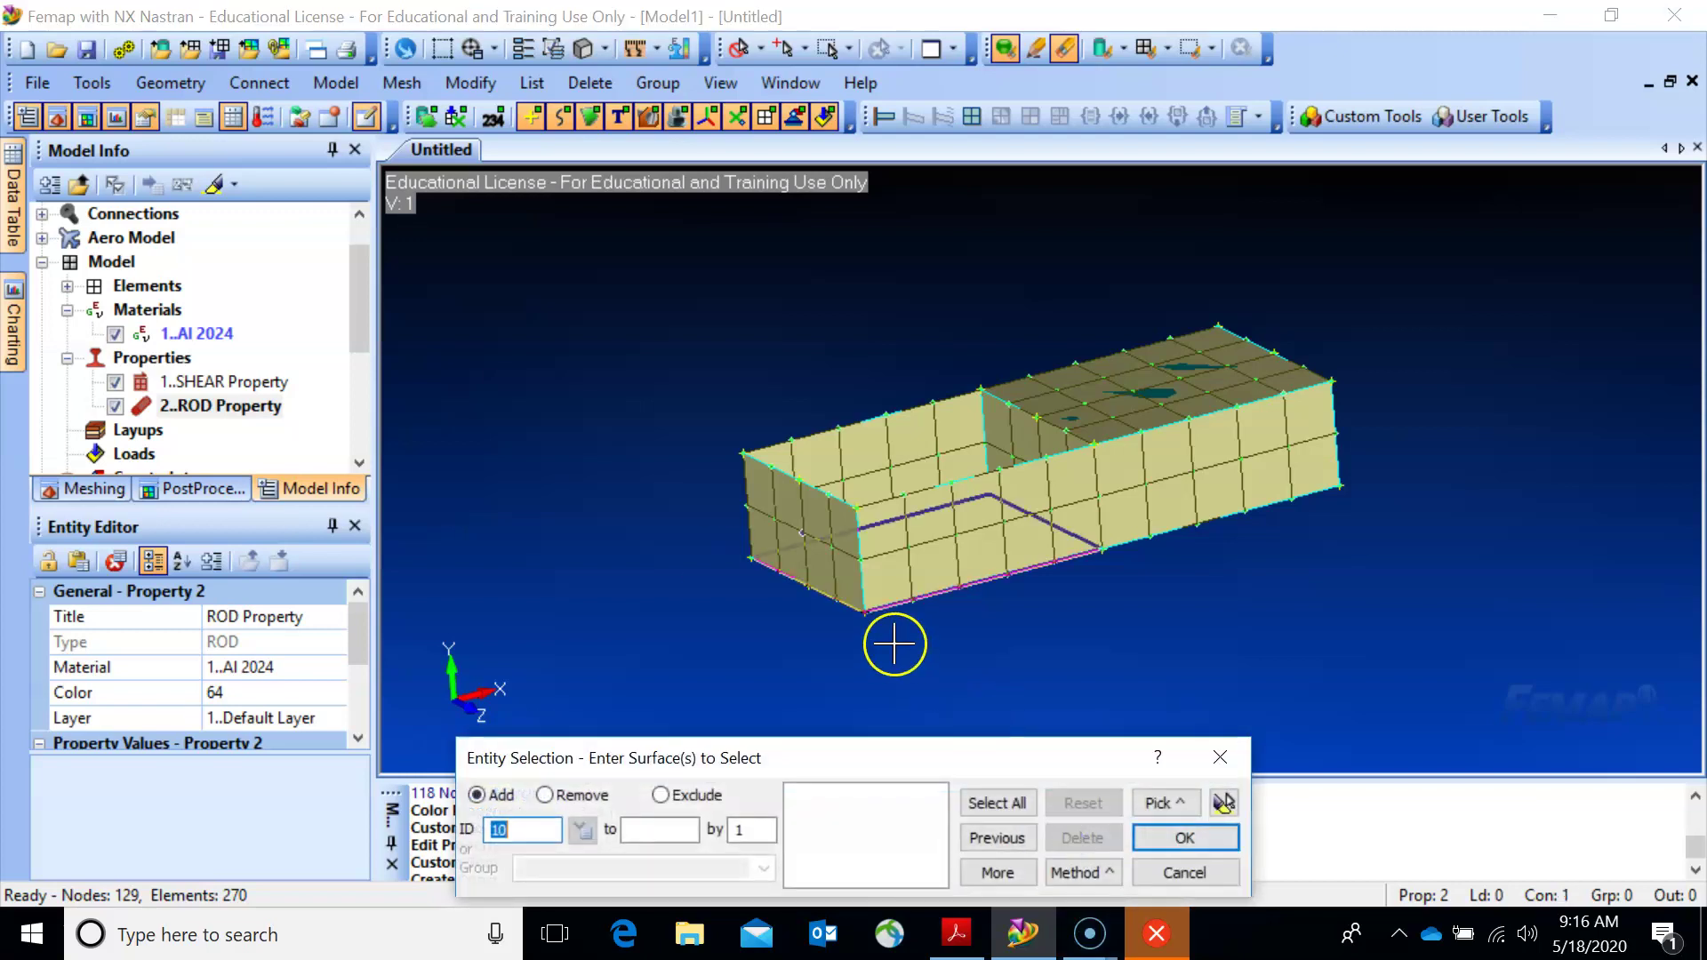
# Apply a Fixed constraint to the end surface of the box beam beside the open-topped bay.
pyautogui.click(812, 560)
pyautogui.click(1185, 838)
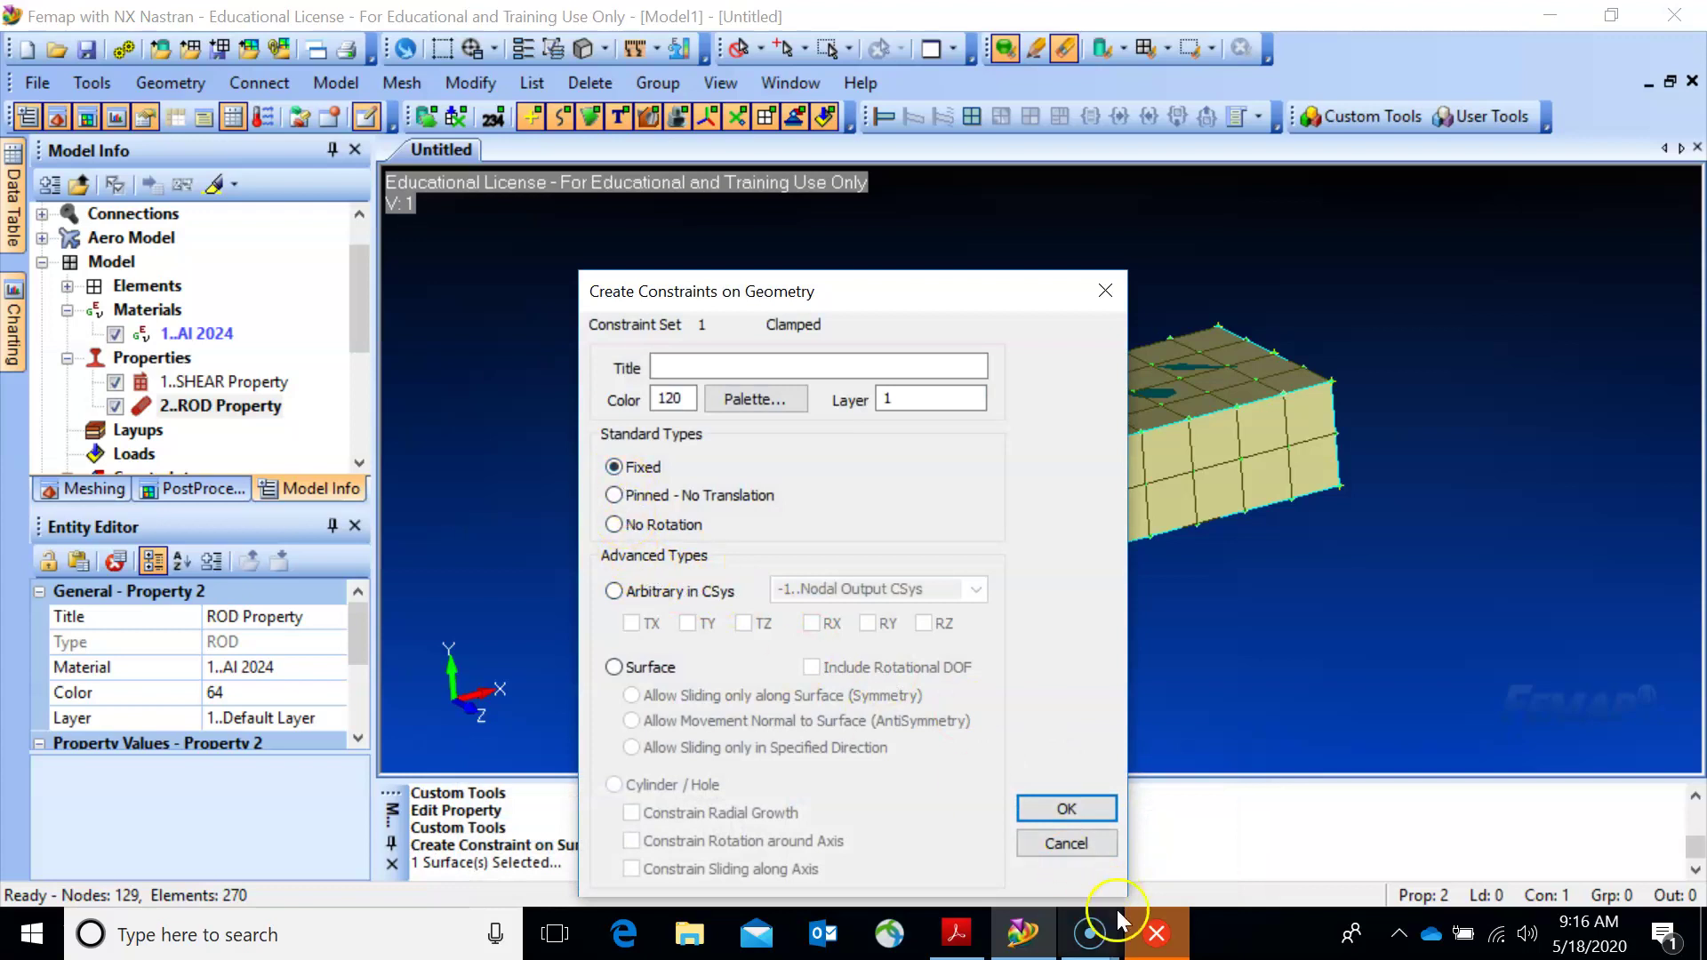
pyautogui.click(1050, 810)
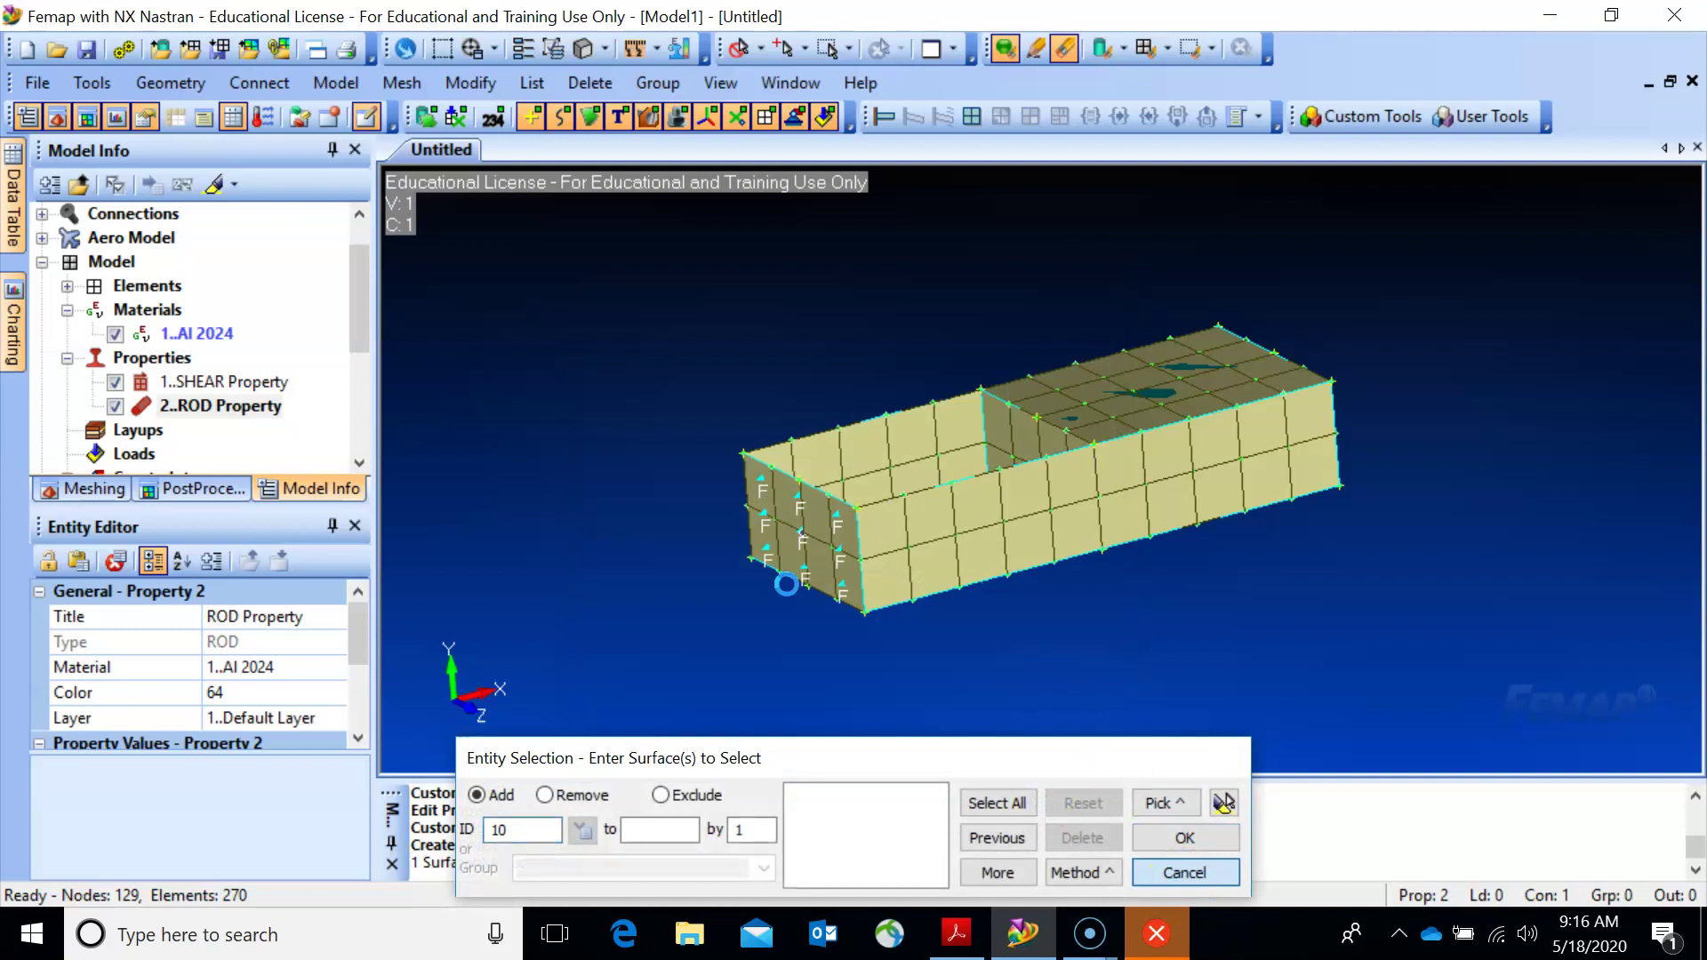
pyautogui.click(1185, 873)
# Create a rigid spider with the Spider Curves meshing tool on the four edges of the closed bay's end face.
pyautogui.moveTo(1185, 667); pyautogui.dragTo(1047, 524, button='middle')
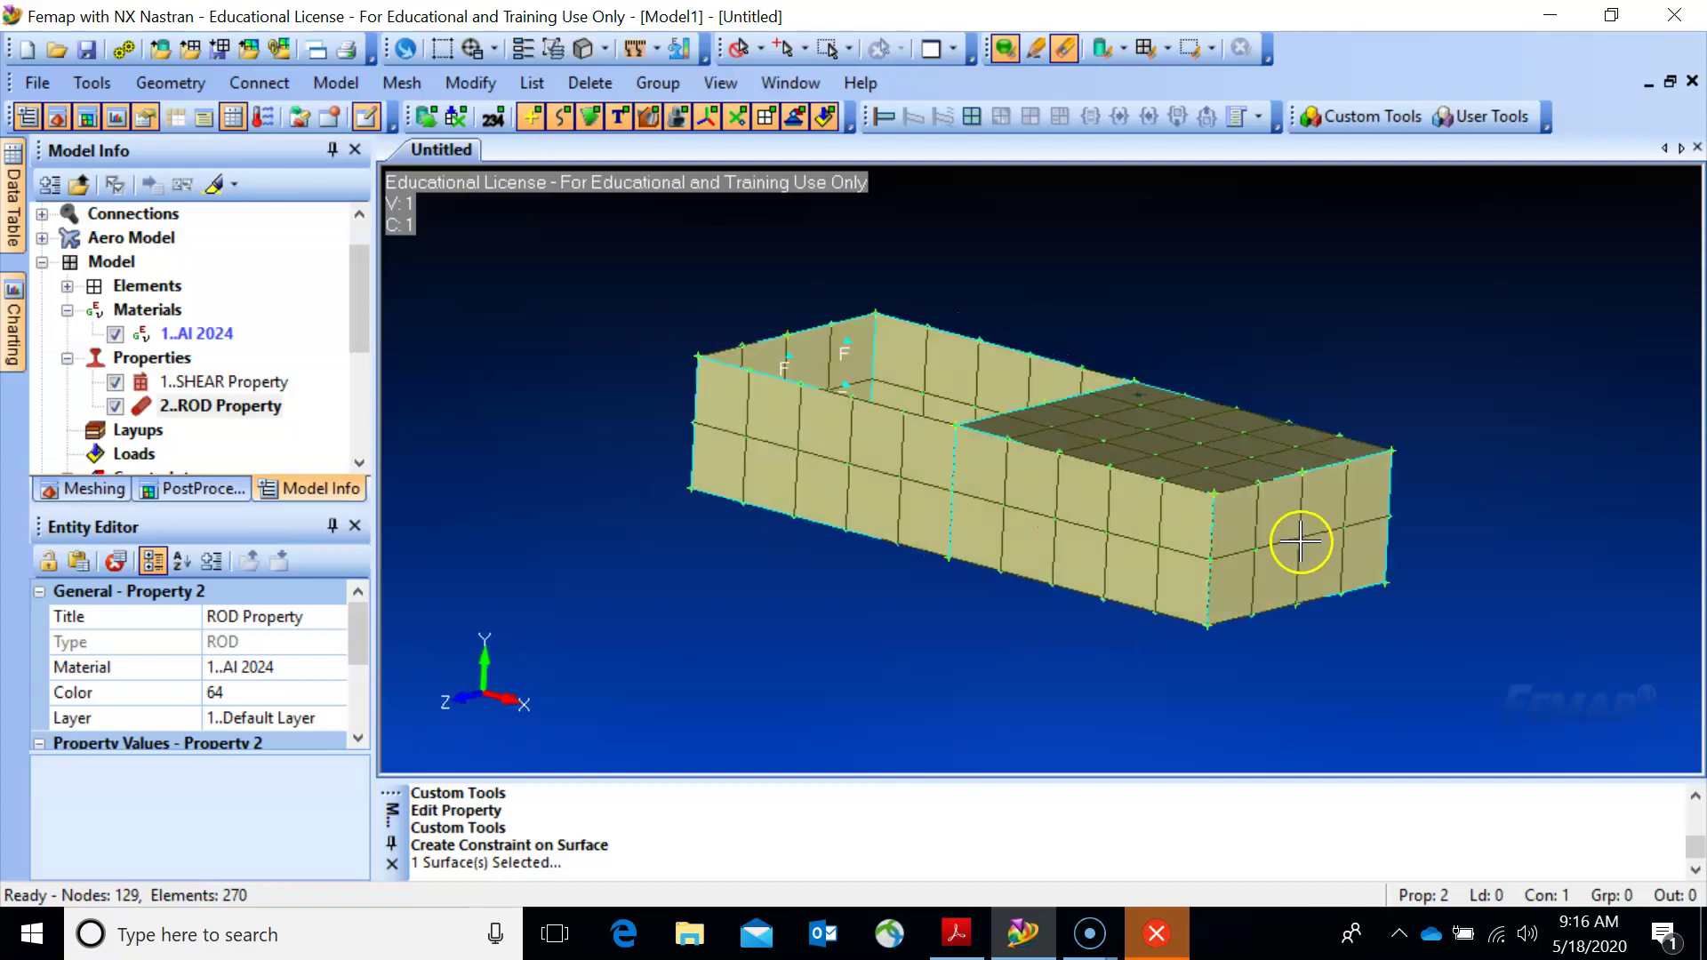
pyautogui.moveTo(1082, 552)
pyautogui.mouseDown(button='middle')
pyautogui.moveTo(1074, 573)
pyautogui.moveTo(1097, 557)
pyautogui.mouseUp(button='middle')
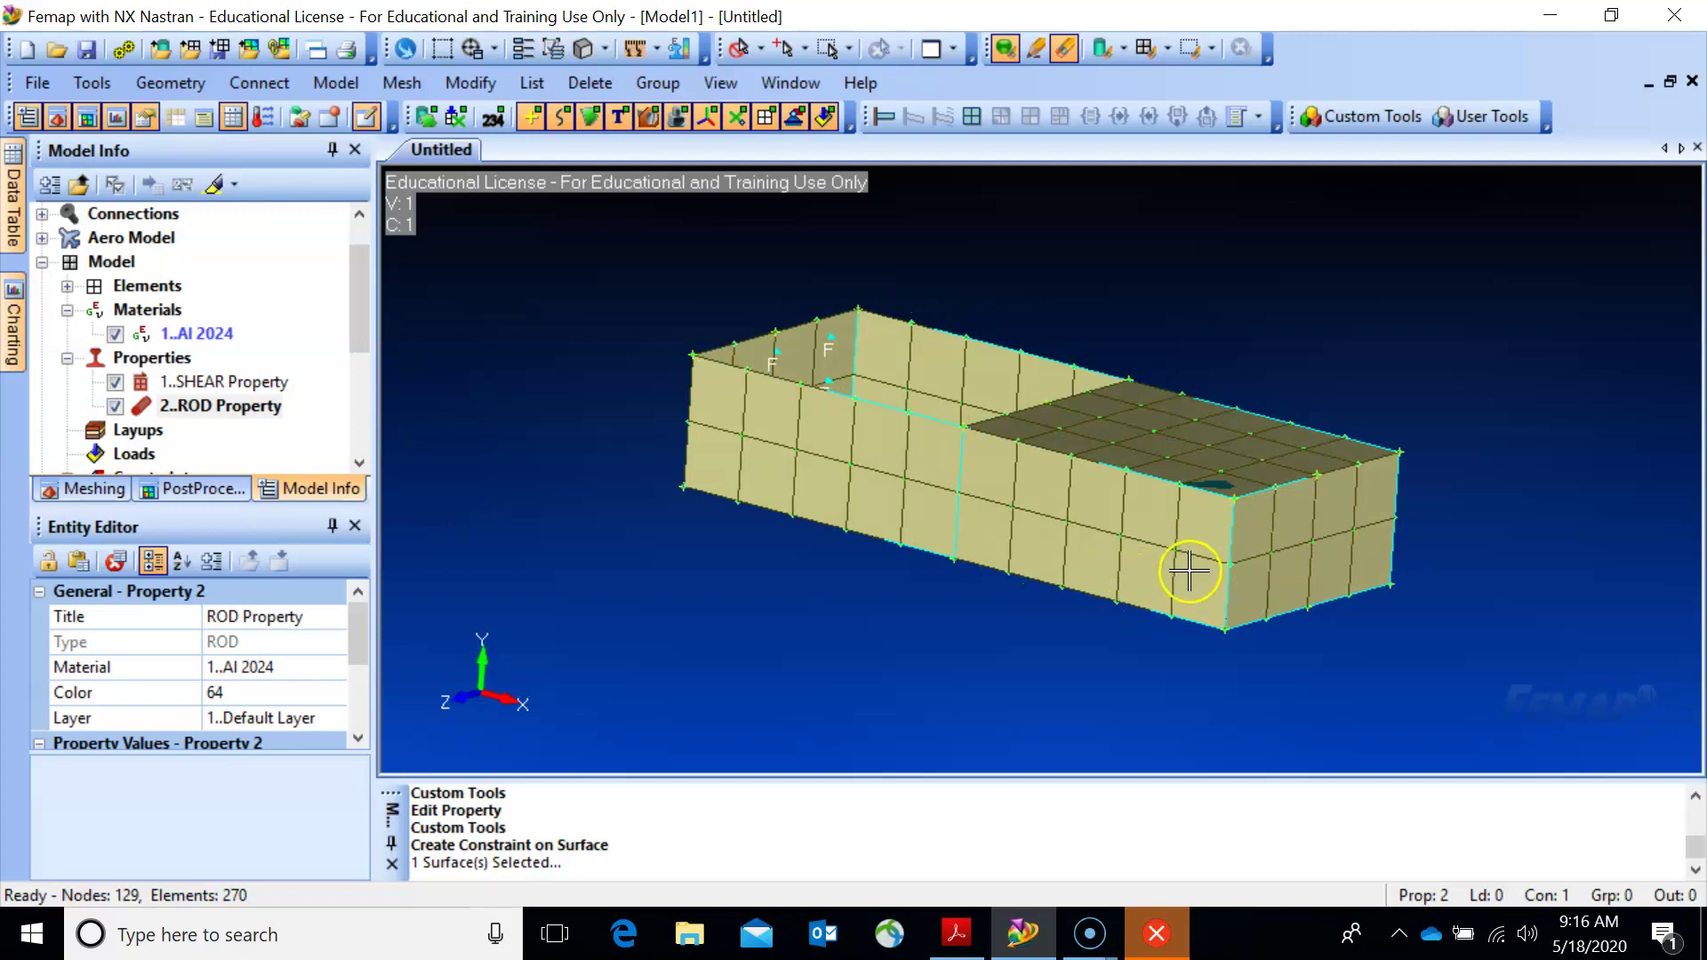
pyautogui.moveTo(1192, 540); pyautogui.dragTo(1085, 504, button='middle')
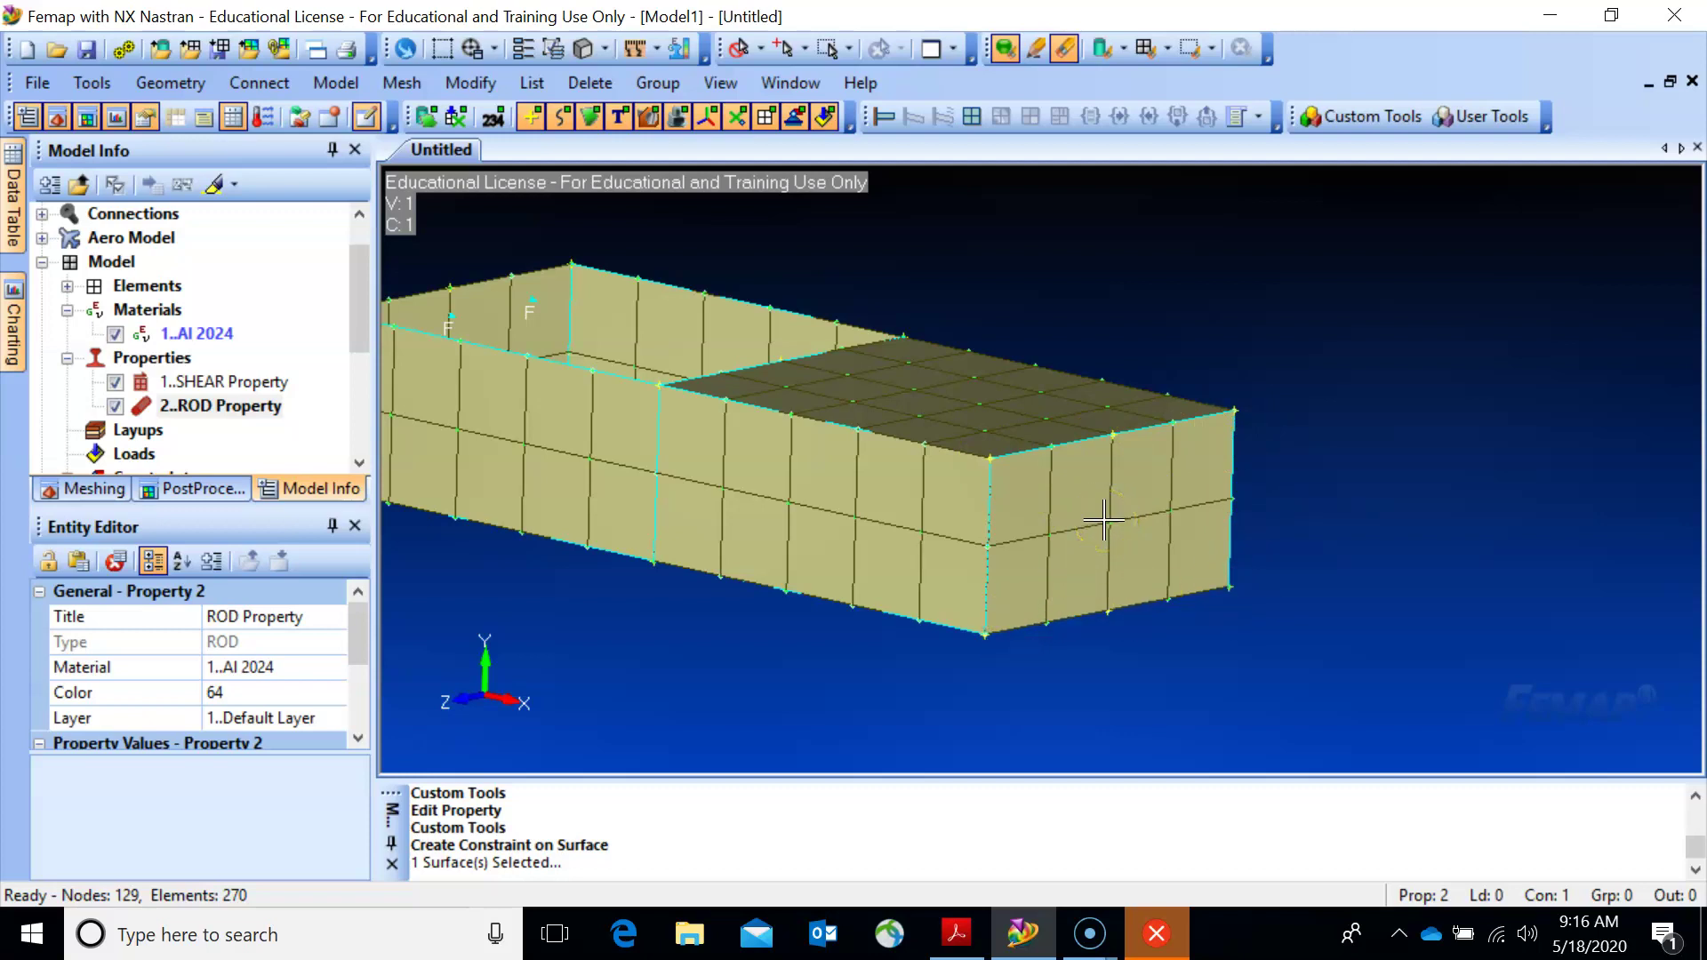
pyautogui.click(1382, 119)
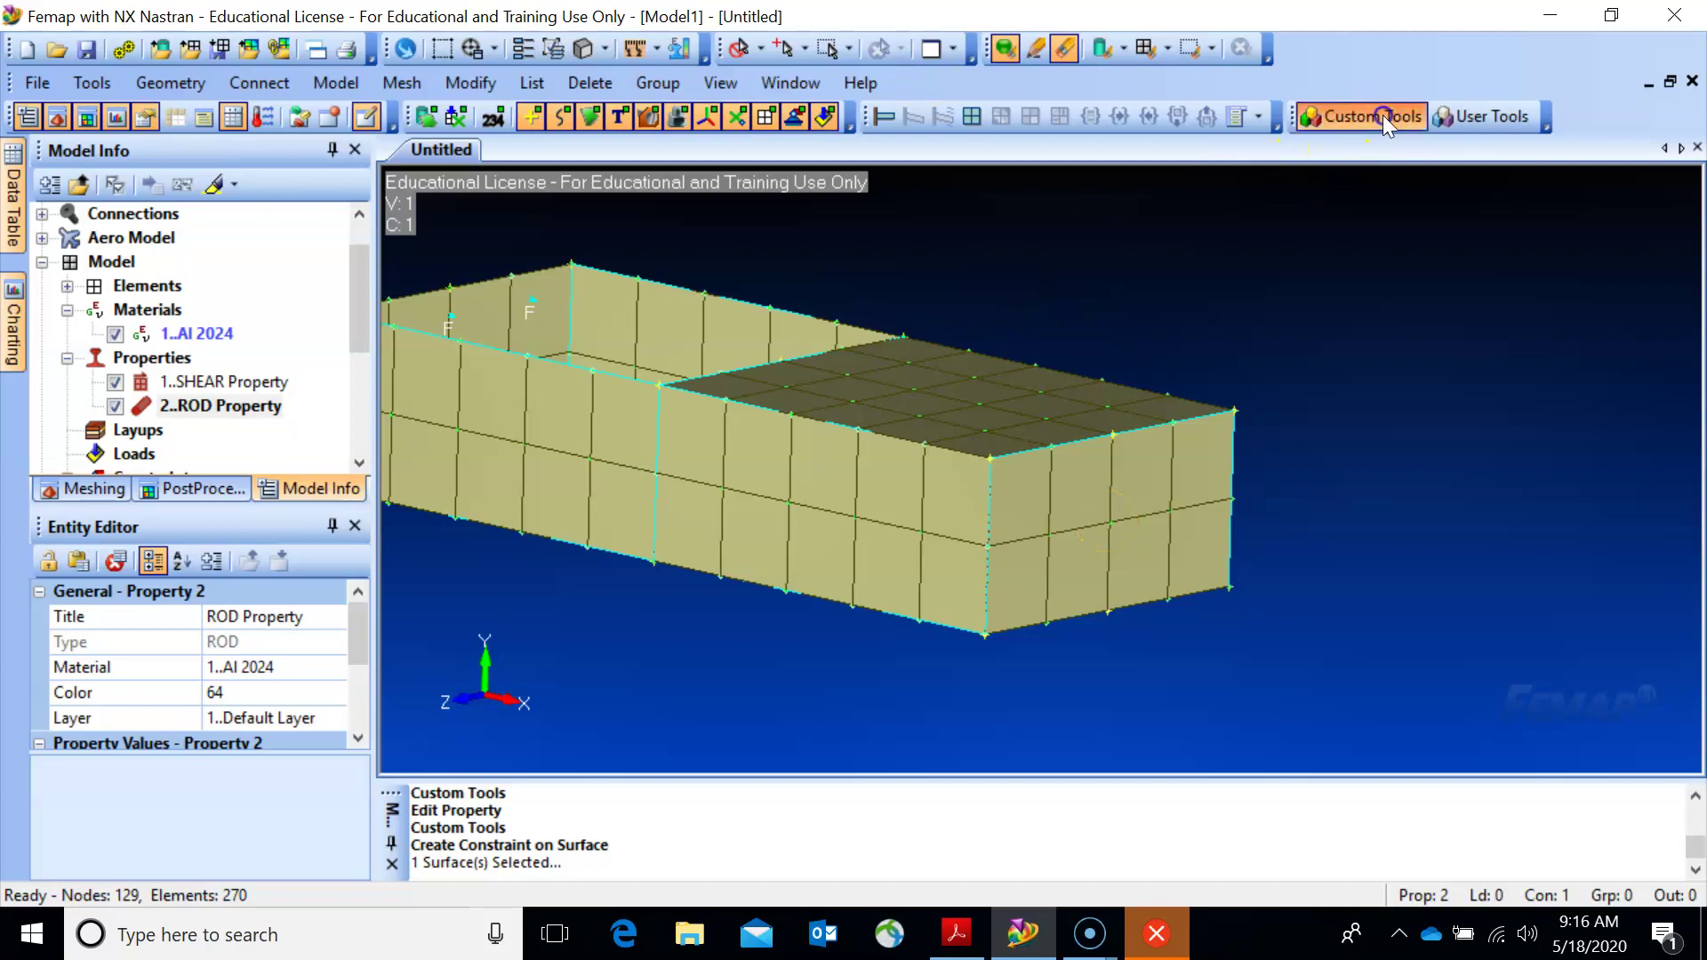
pyautogui.click(1456, 120)
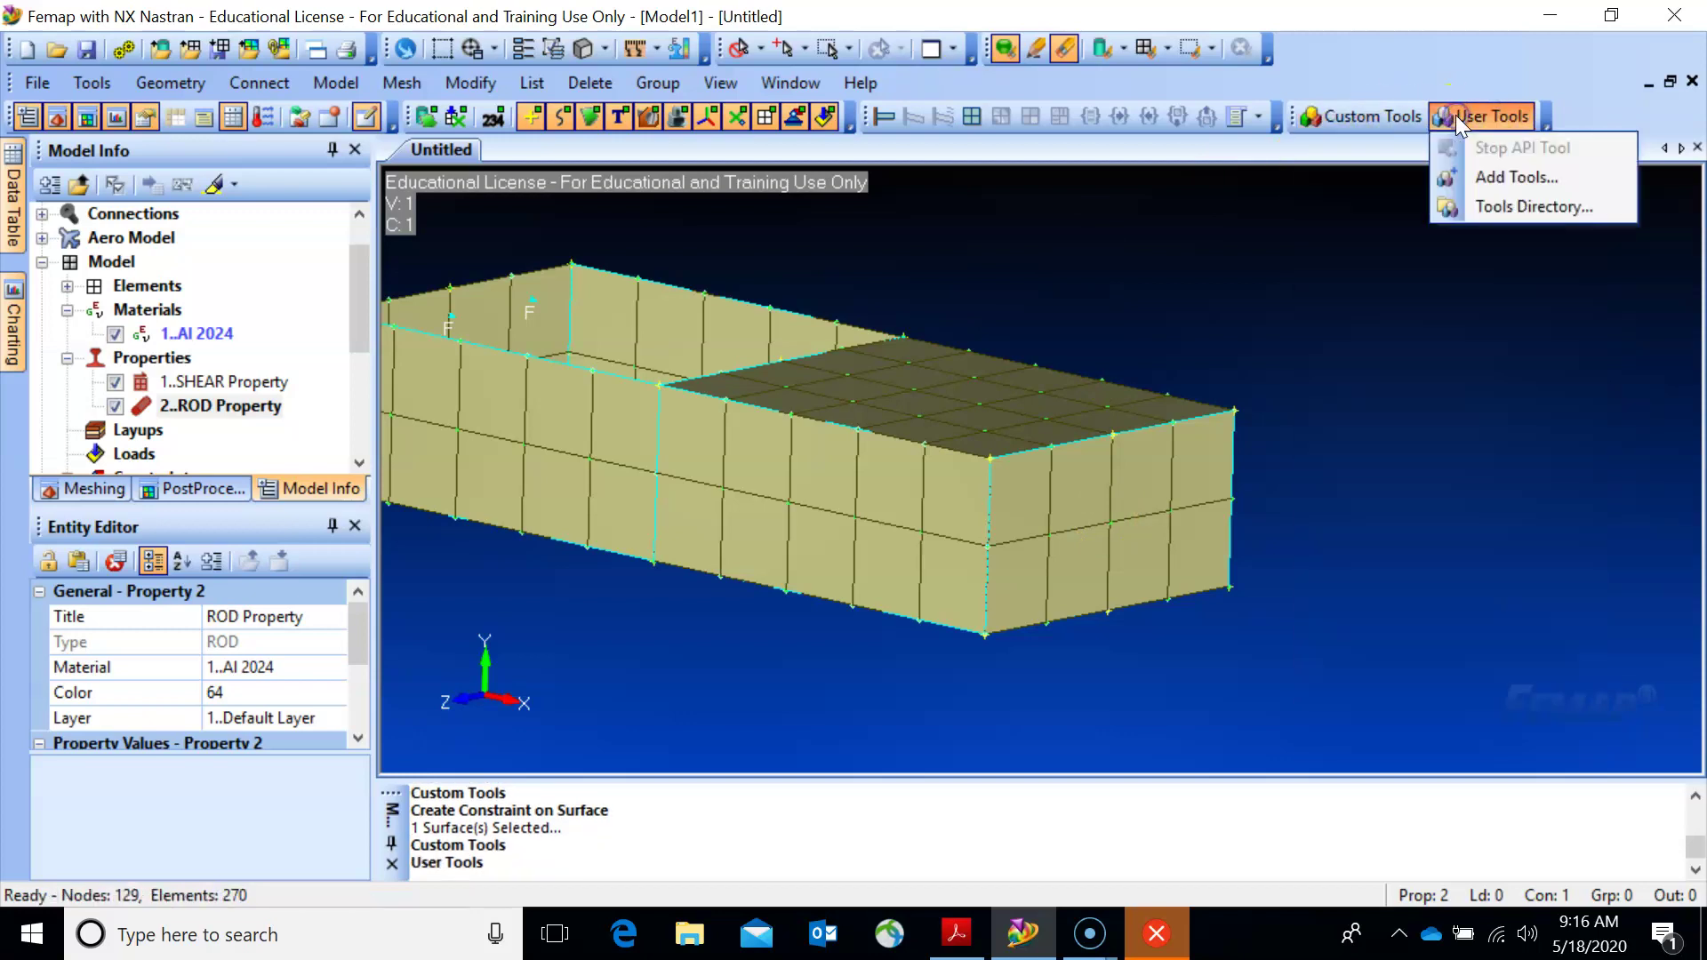
pyautogui.click(1389, 122)
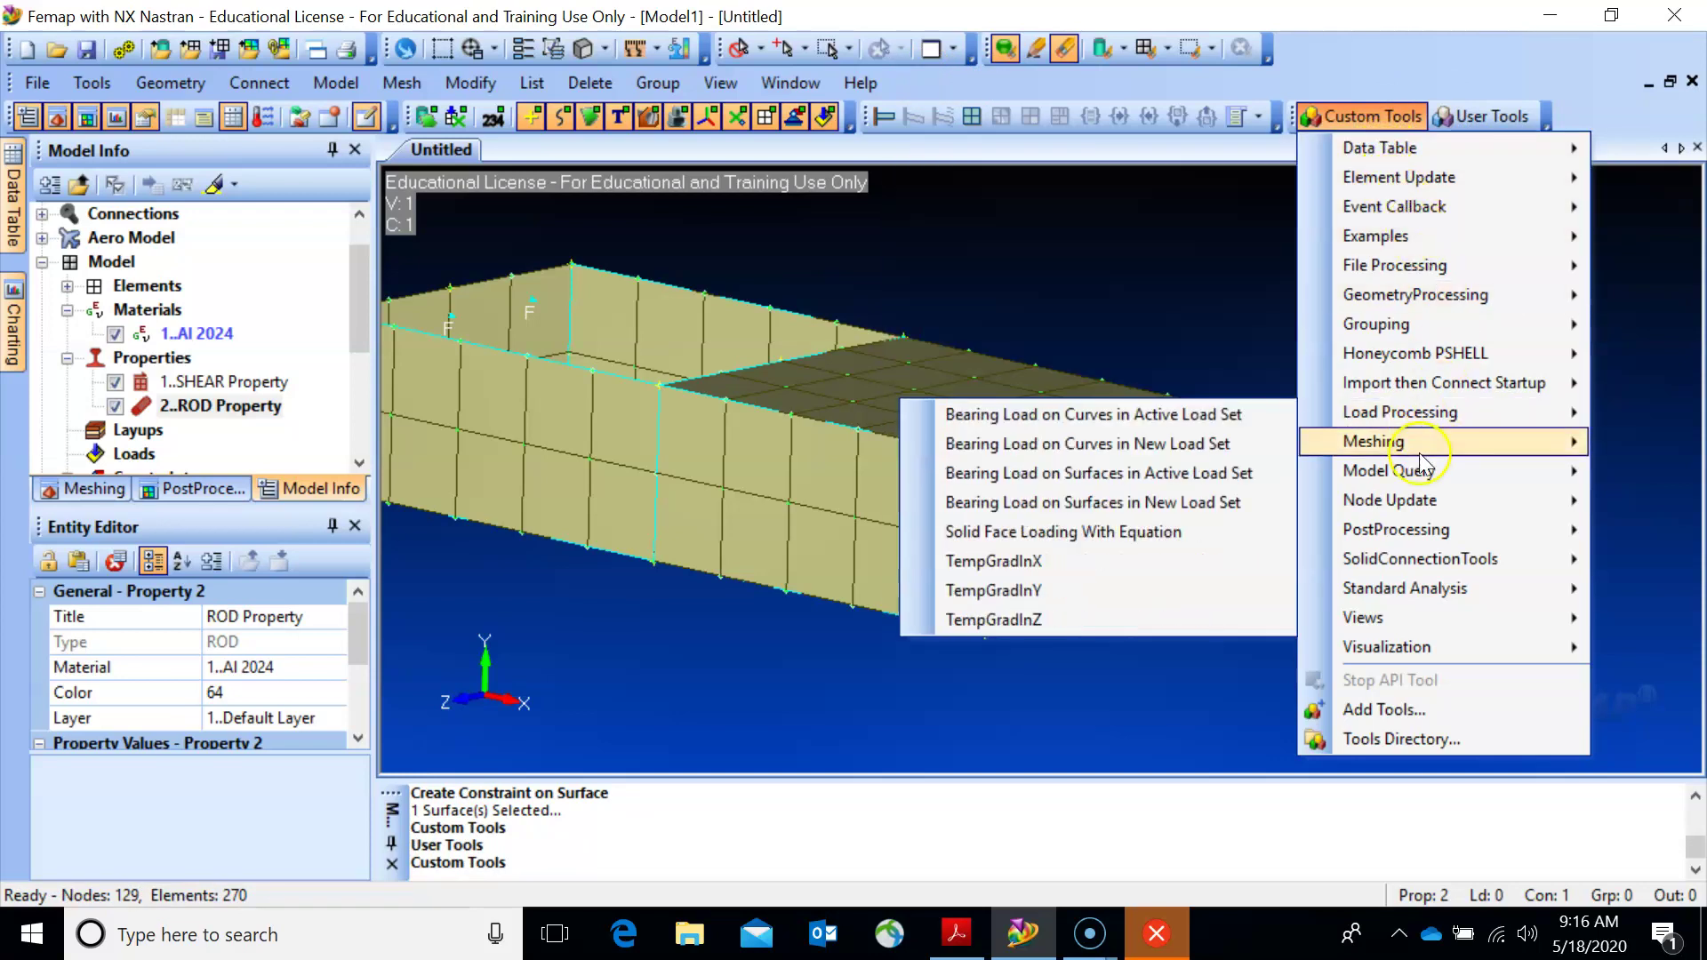
pyautogui.moveTo(1420, 458)
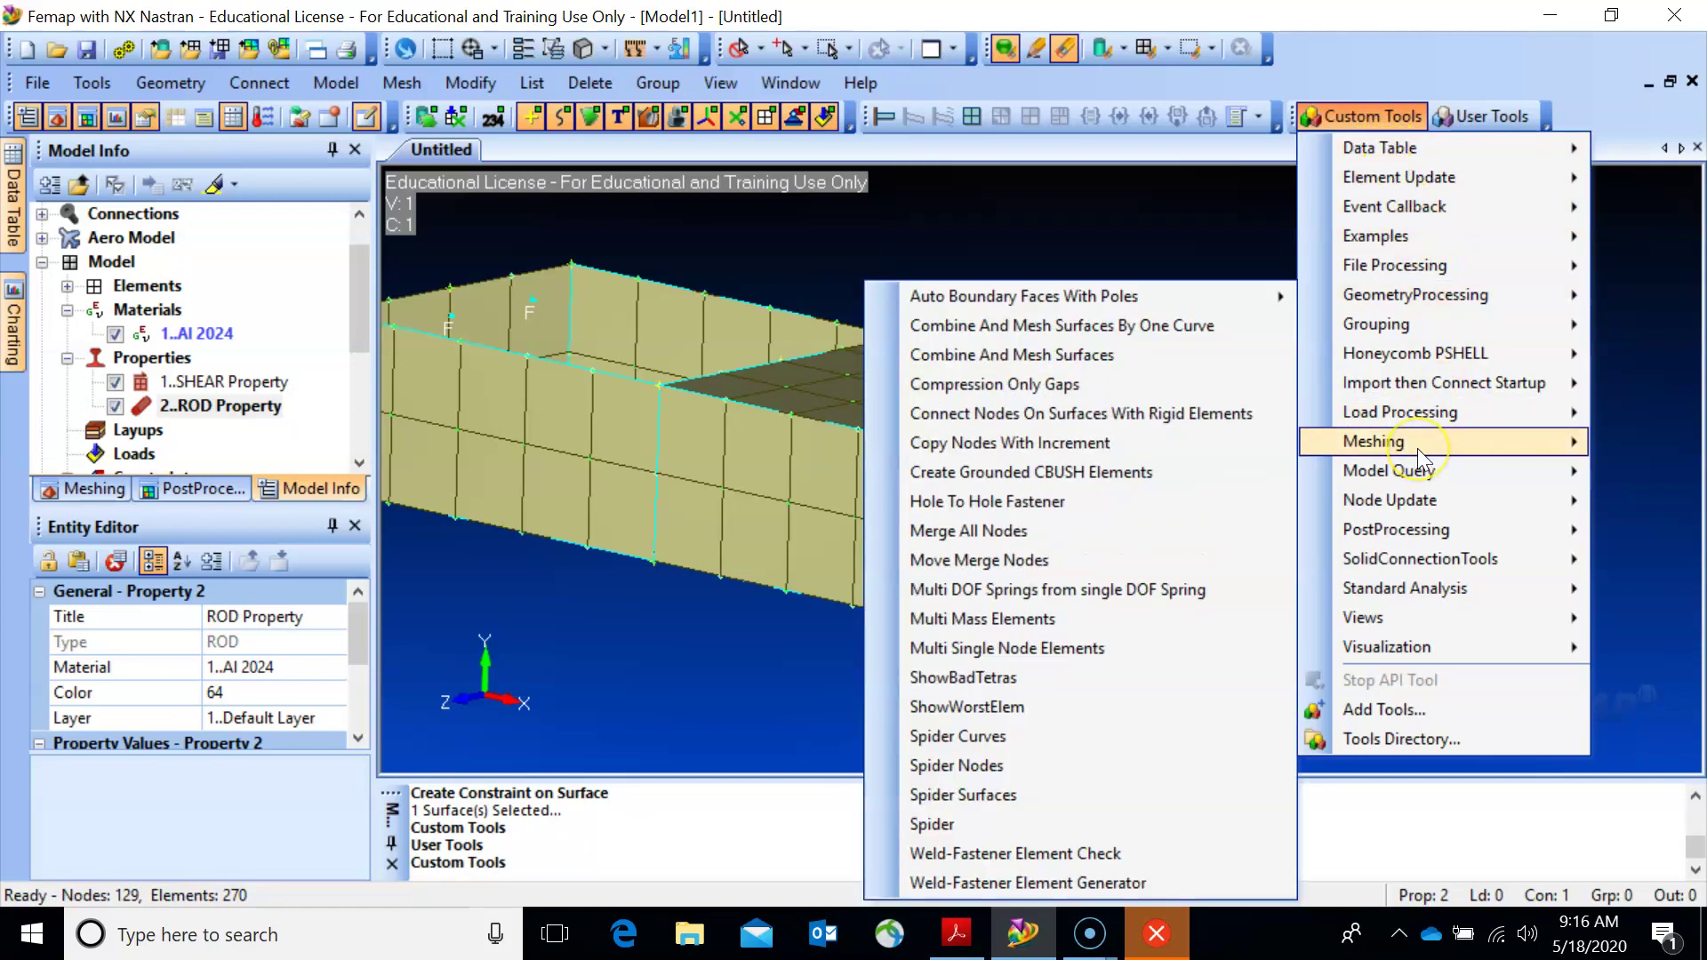
pyautogui.click(1011, 745)
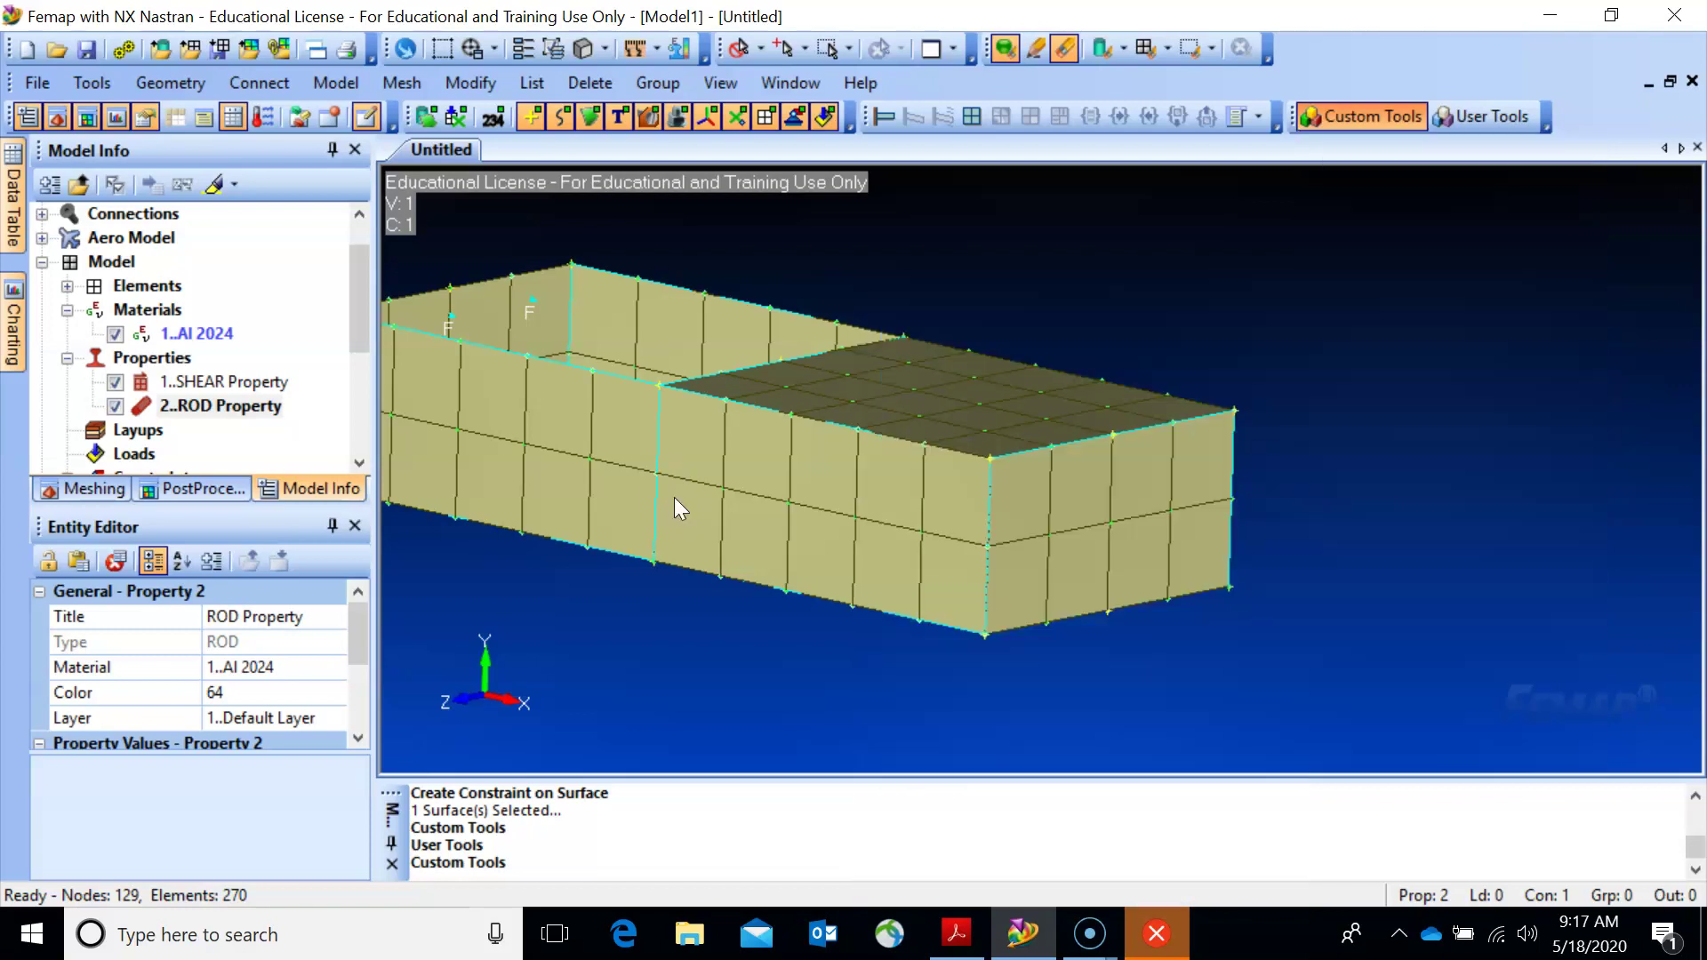
pyautogui.click(1107, 463)
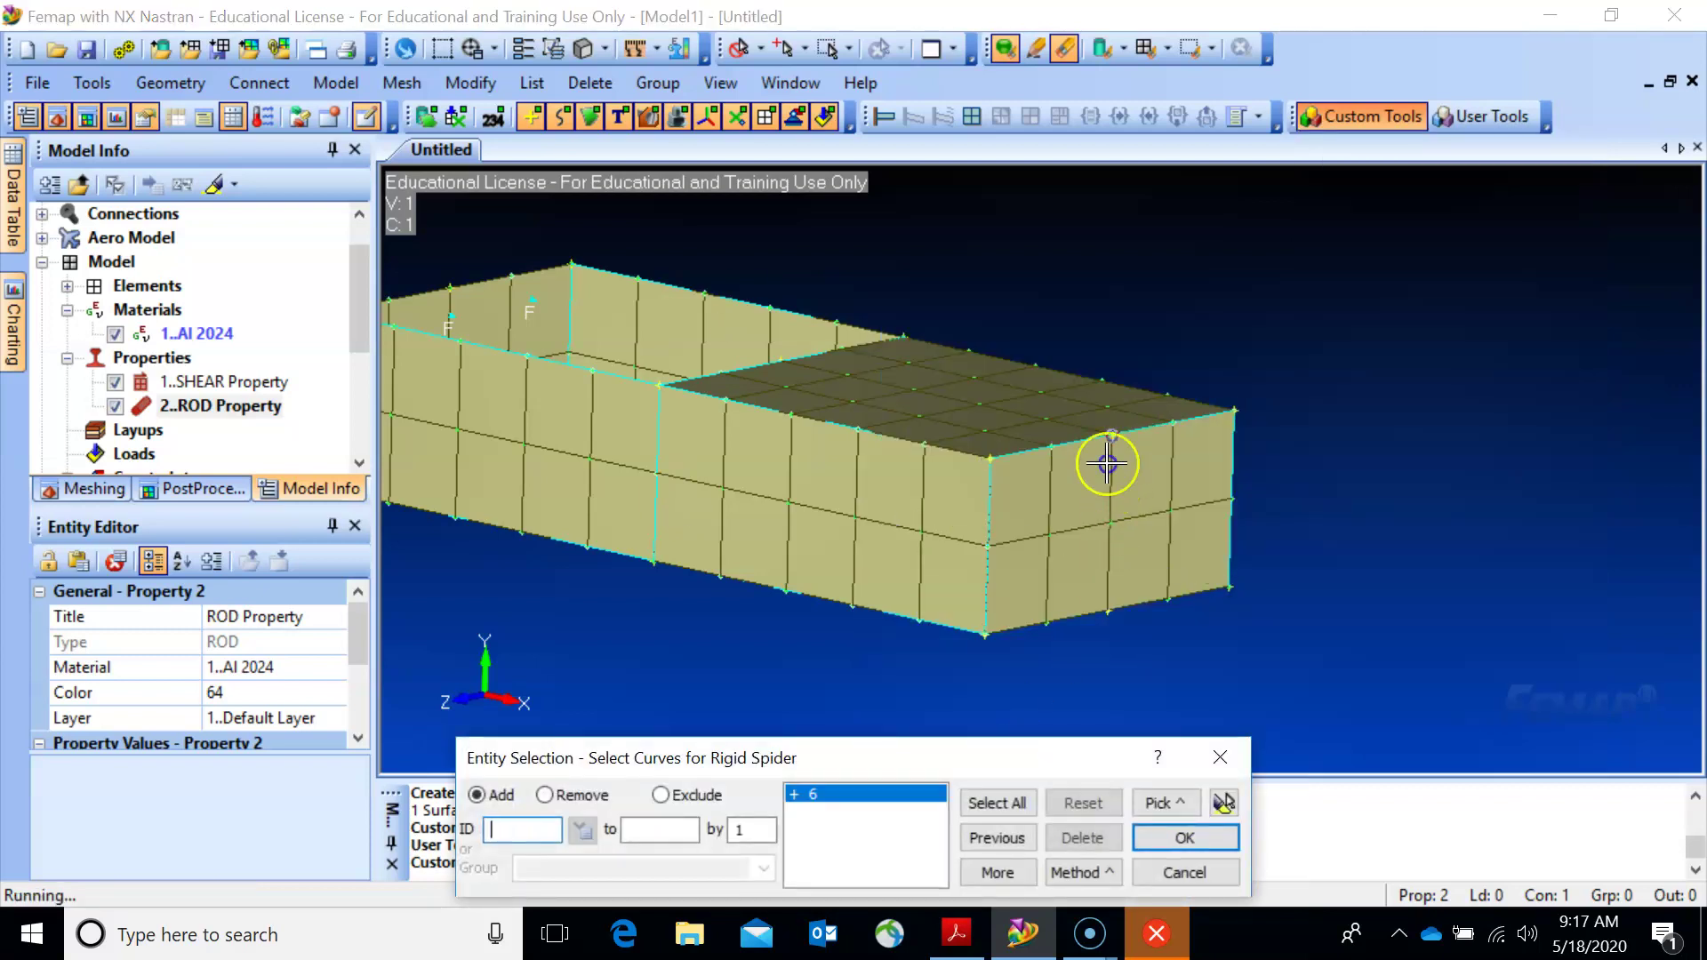
pyautogui.click(1009, 566)
pyautogui.click(1100, 615)
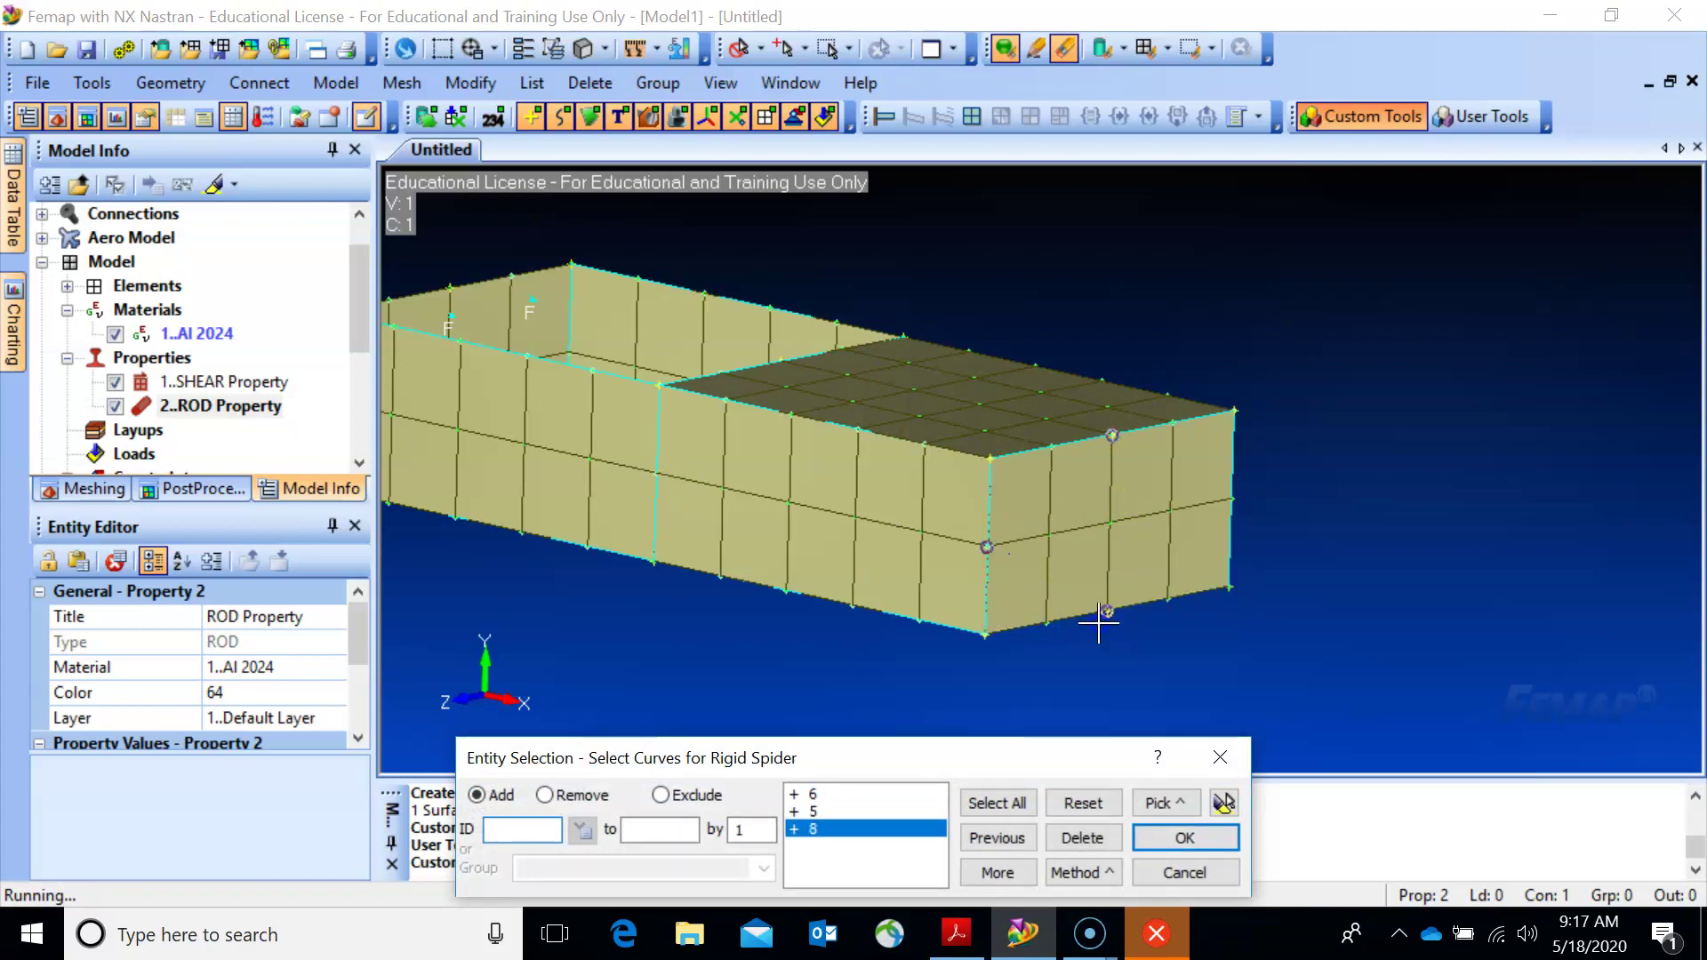
pyautogui.click(1228, 517)
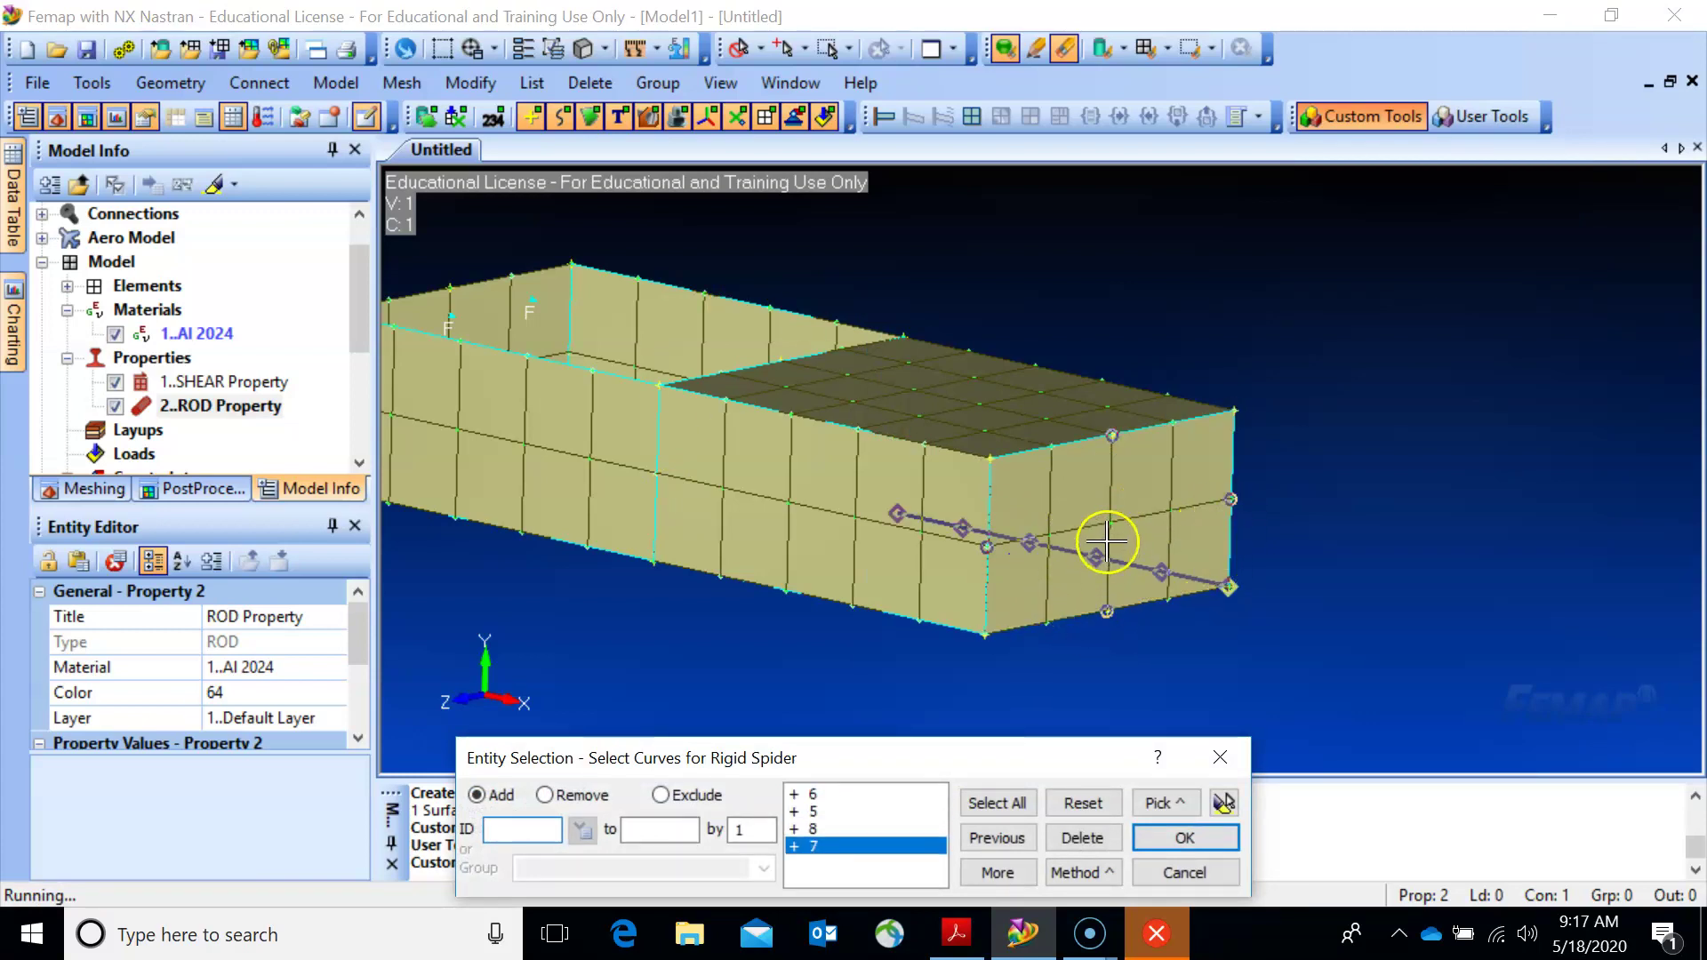
pyautogui.click(1170, 845)
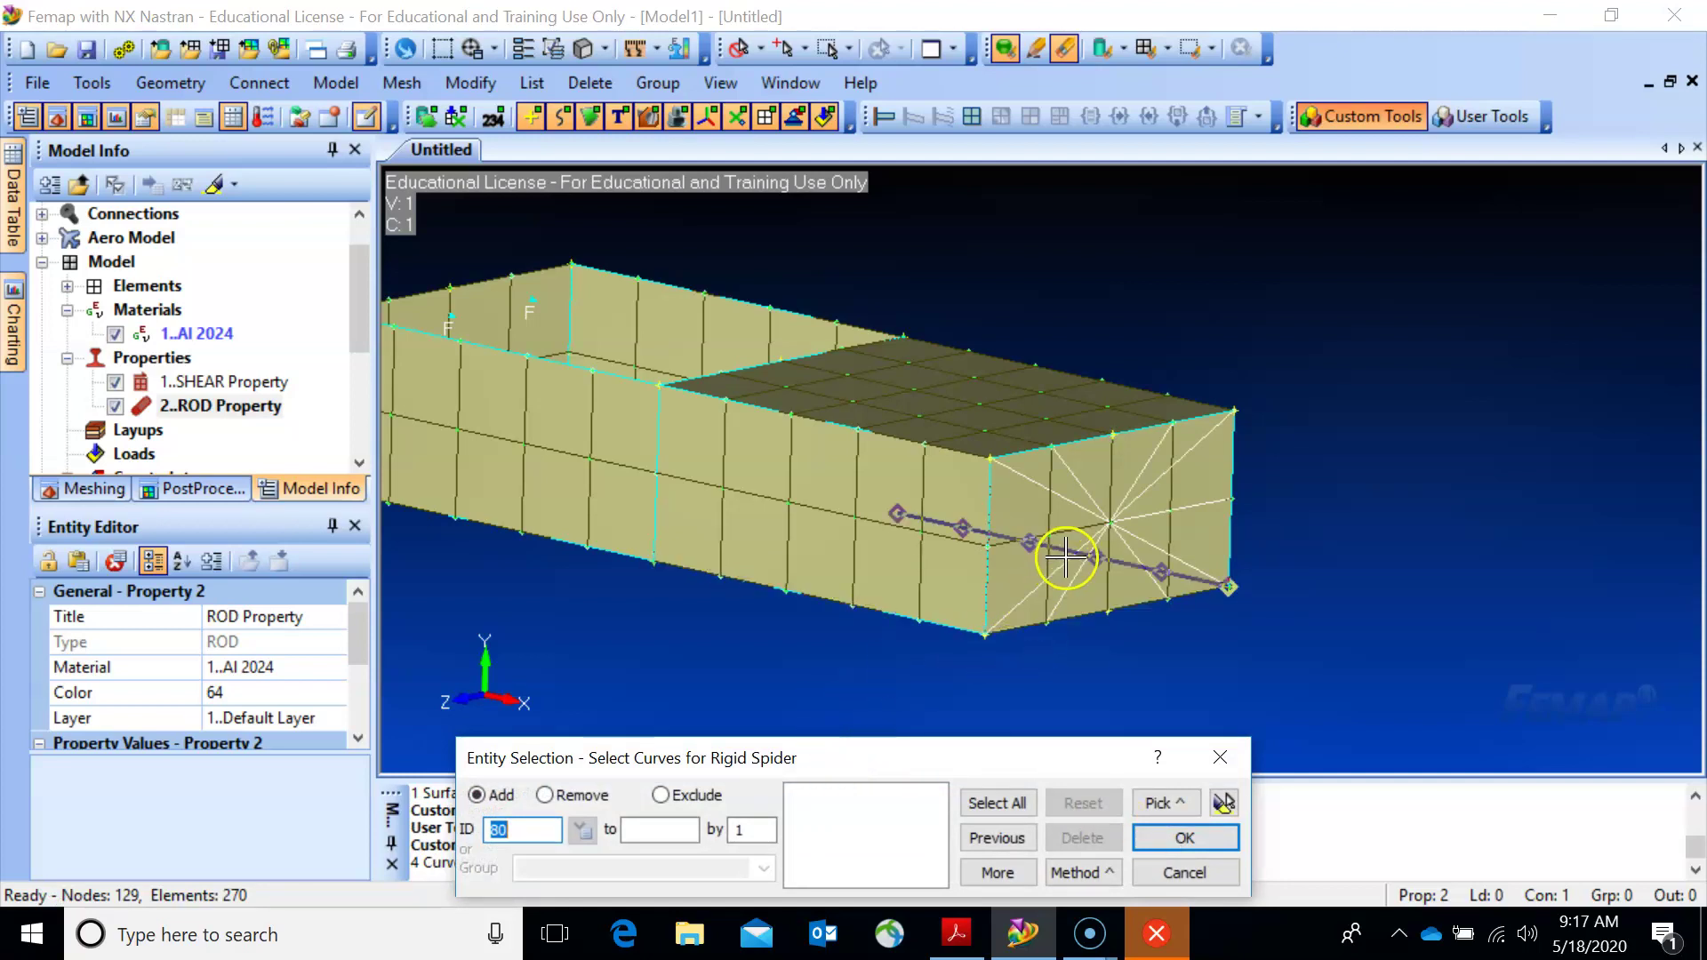
pyautogui.moveTo(747, 622); pyautogui.dragTo(900, 665, button='middle')
pyautogui.click(1216, 761)
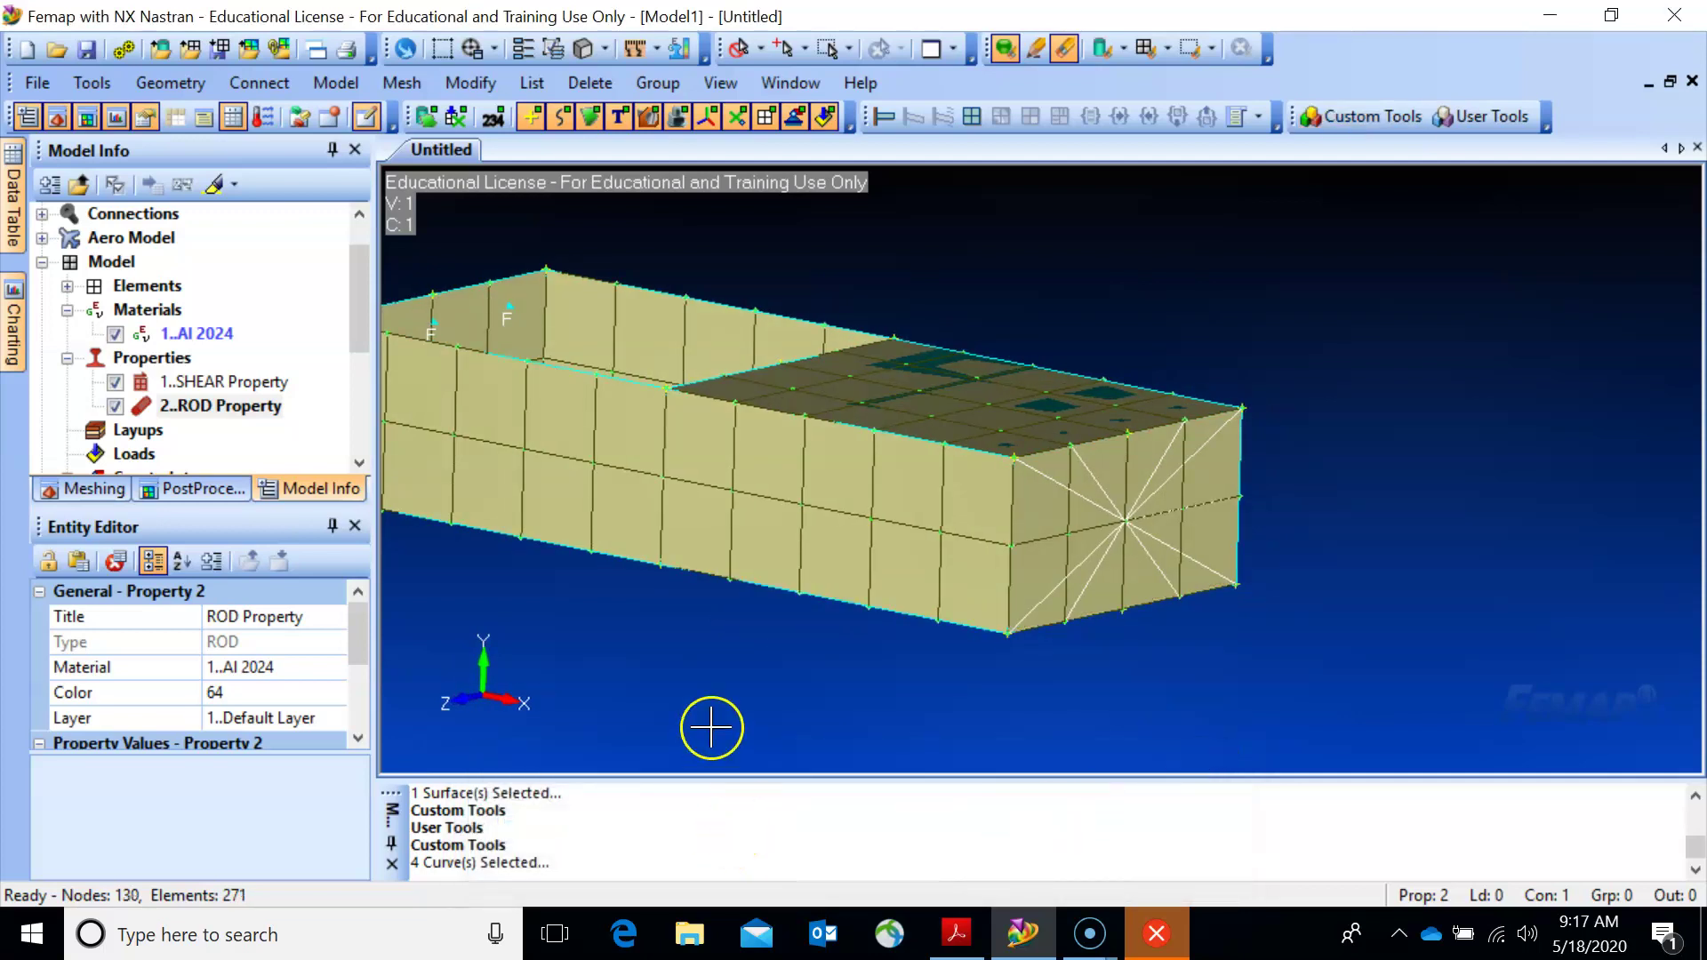
# Examine the rigid spider element on the closed bay's end face up close.
pyautogui.scroll(4, 711, 727)
pyautogui.scroll(-2, 728, 731)
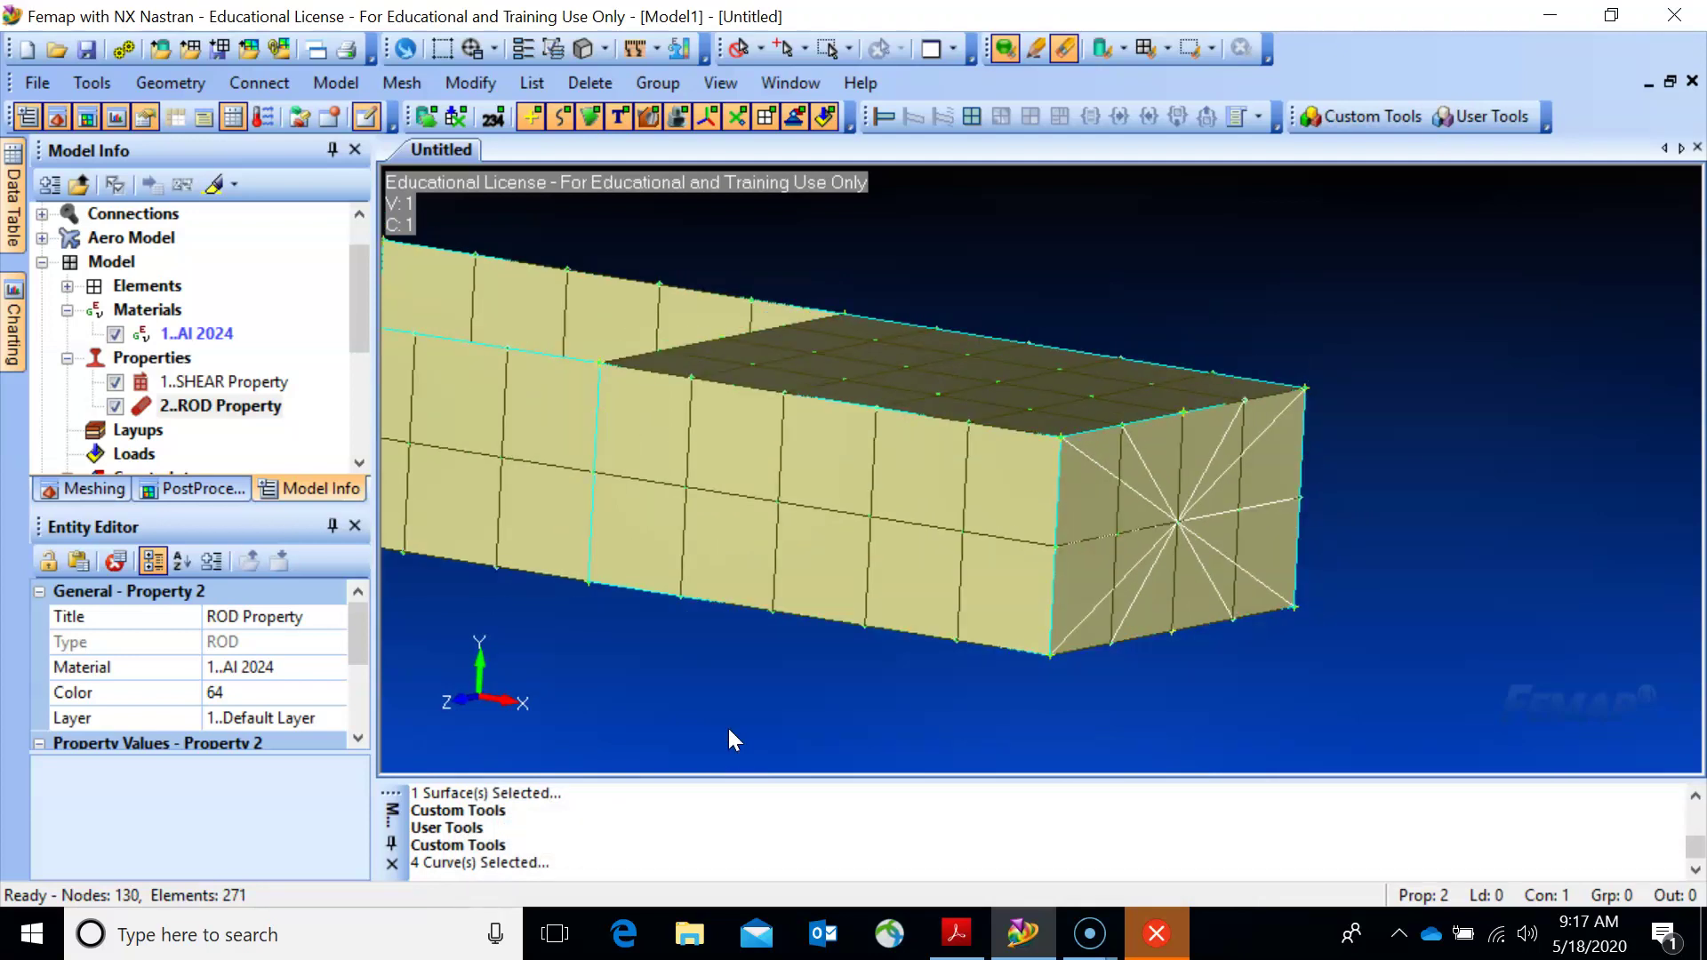
pyautogui.scroll(2, 729, 731)
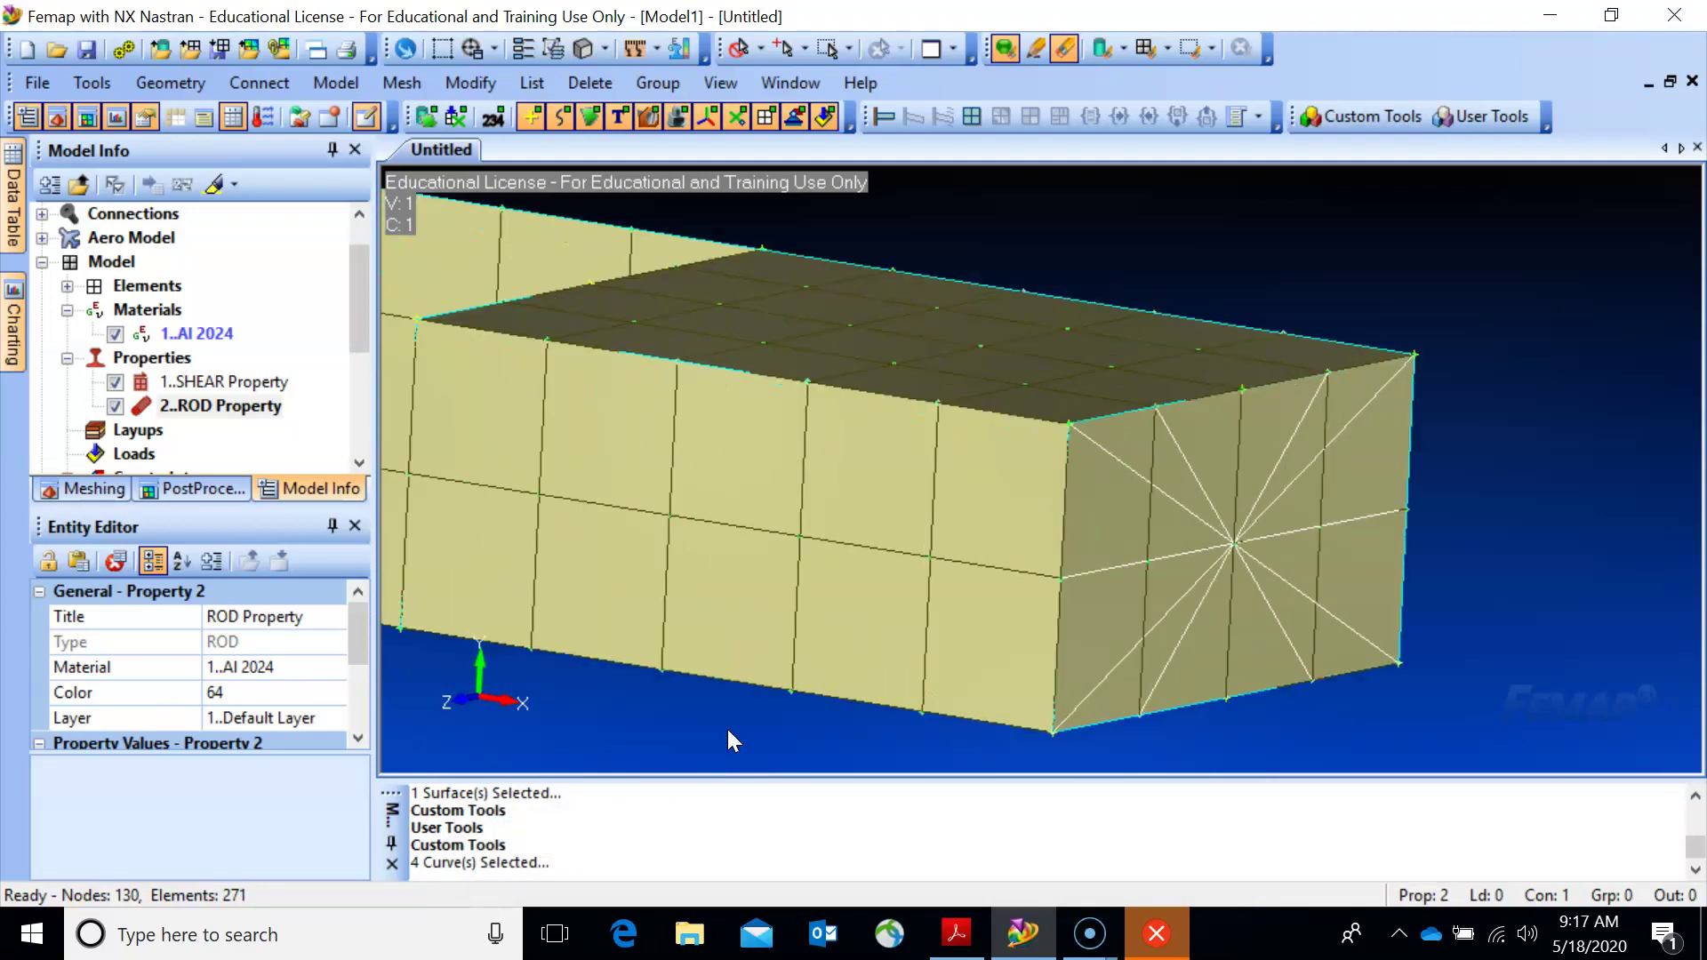
pyautogui.scroll(2, 727, 730)
pyautogui.scroll(2, 728, 740)
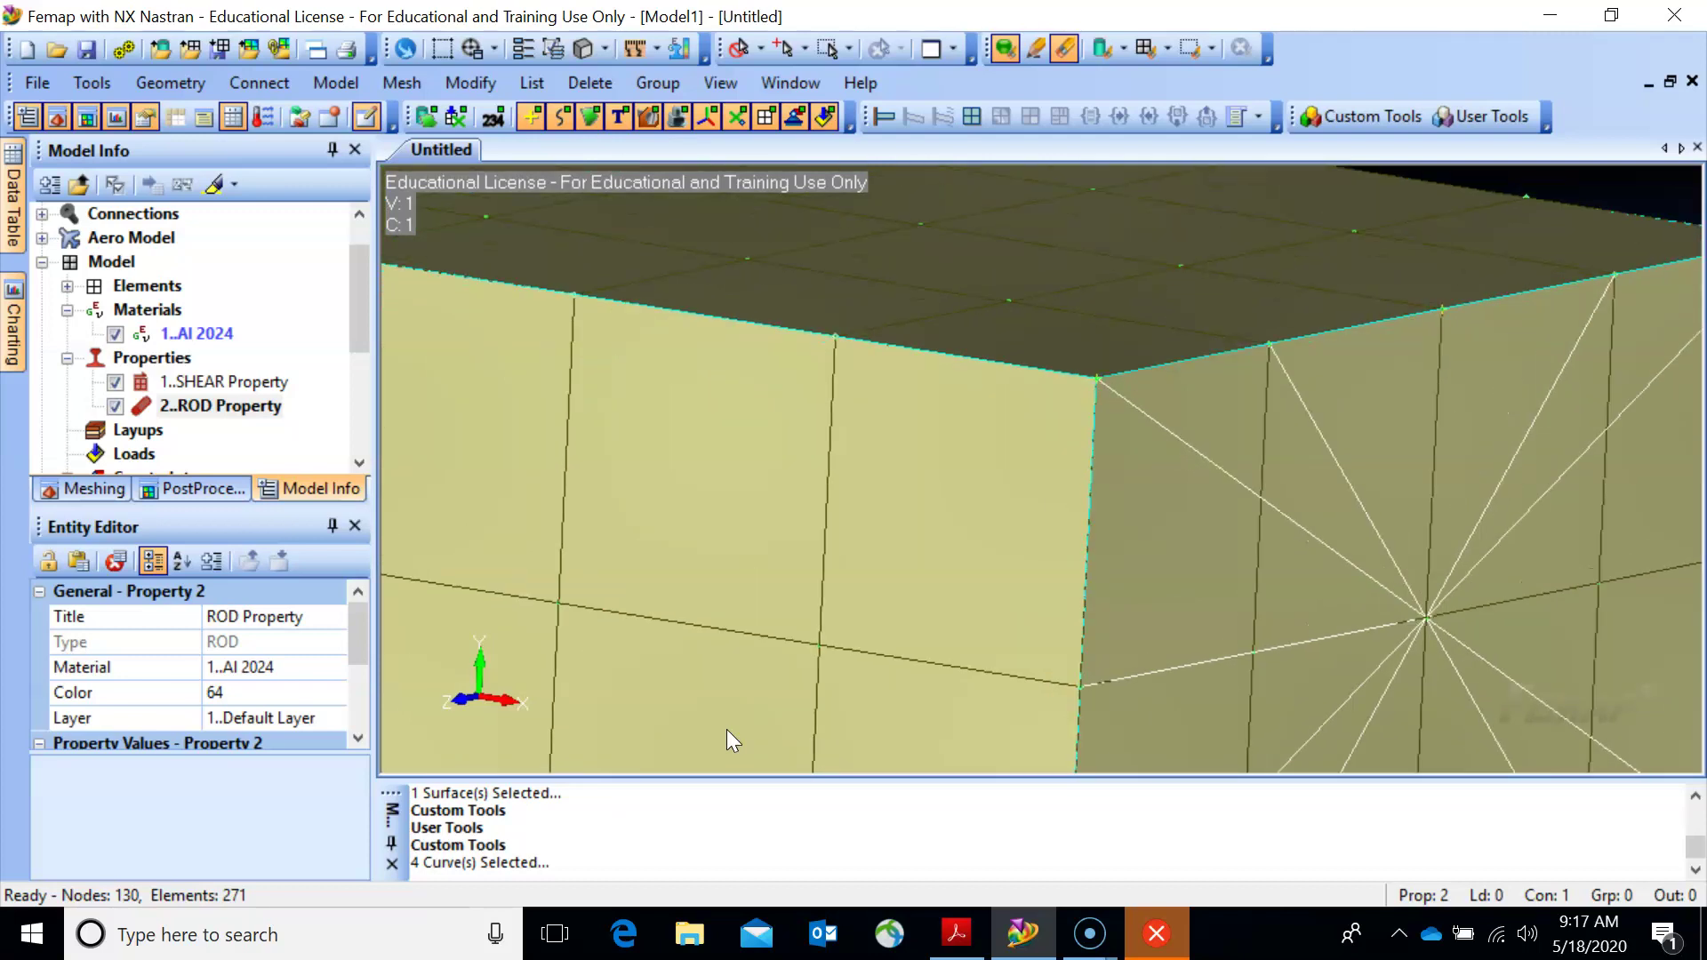
pyautogui.scroll(-5, 727, 731)
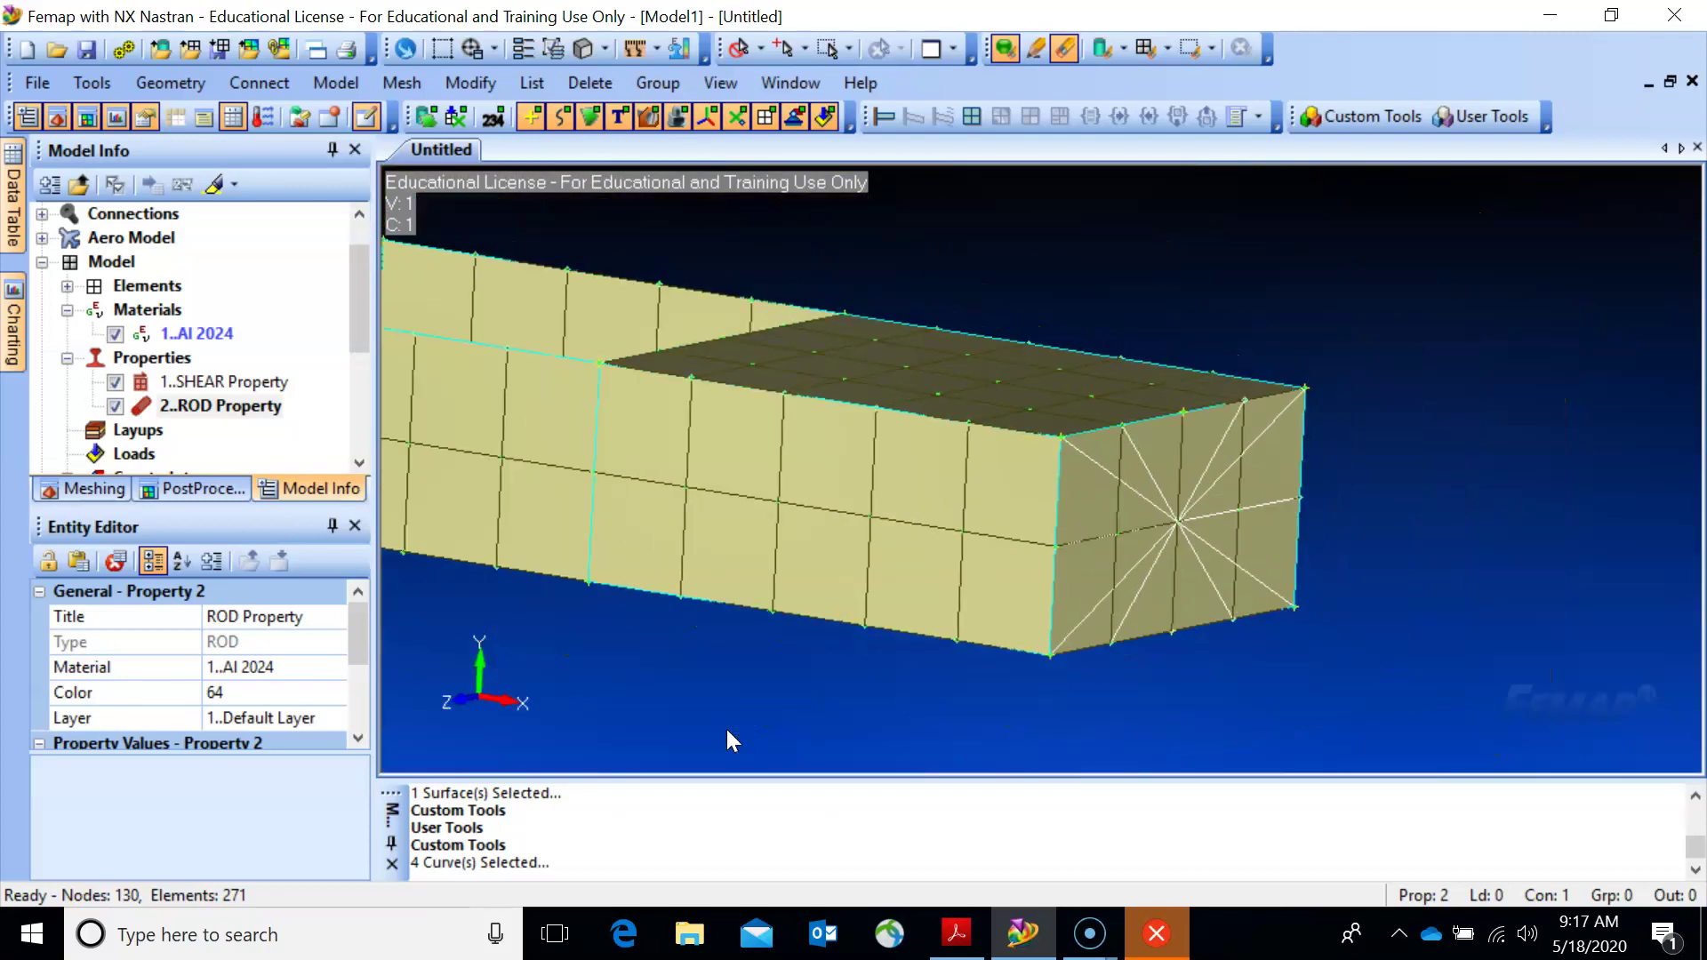
pyautogui.scroll(3, 726, 727)
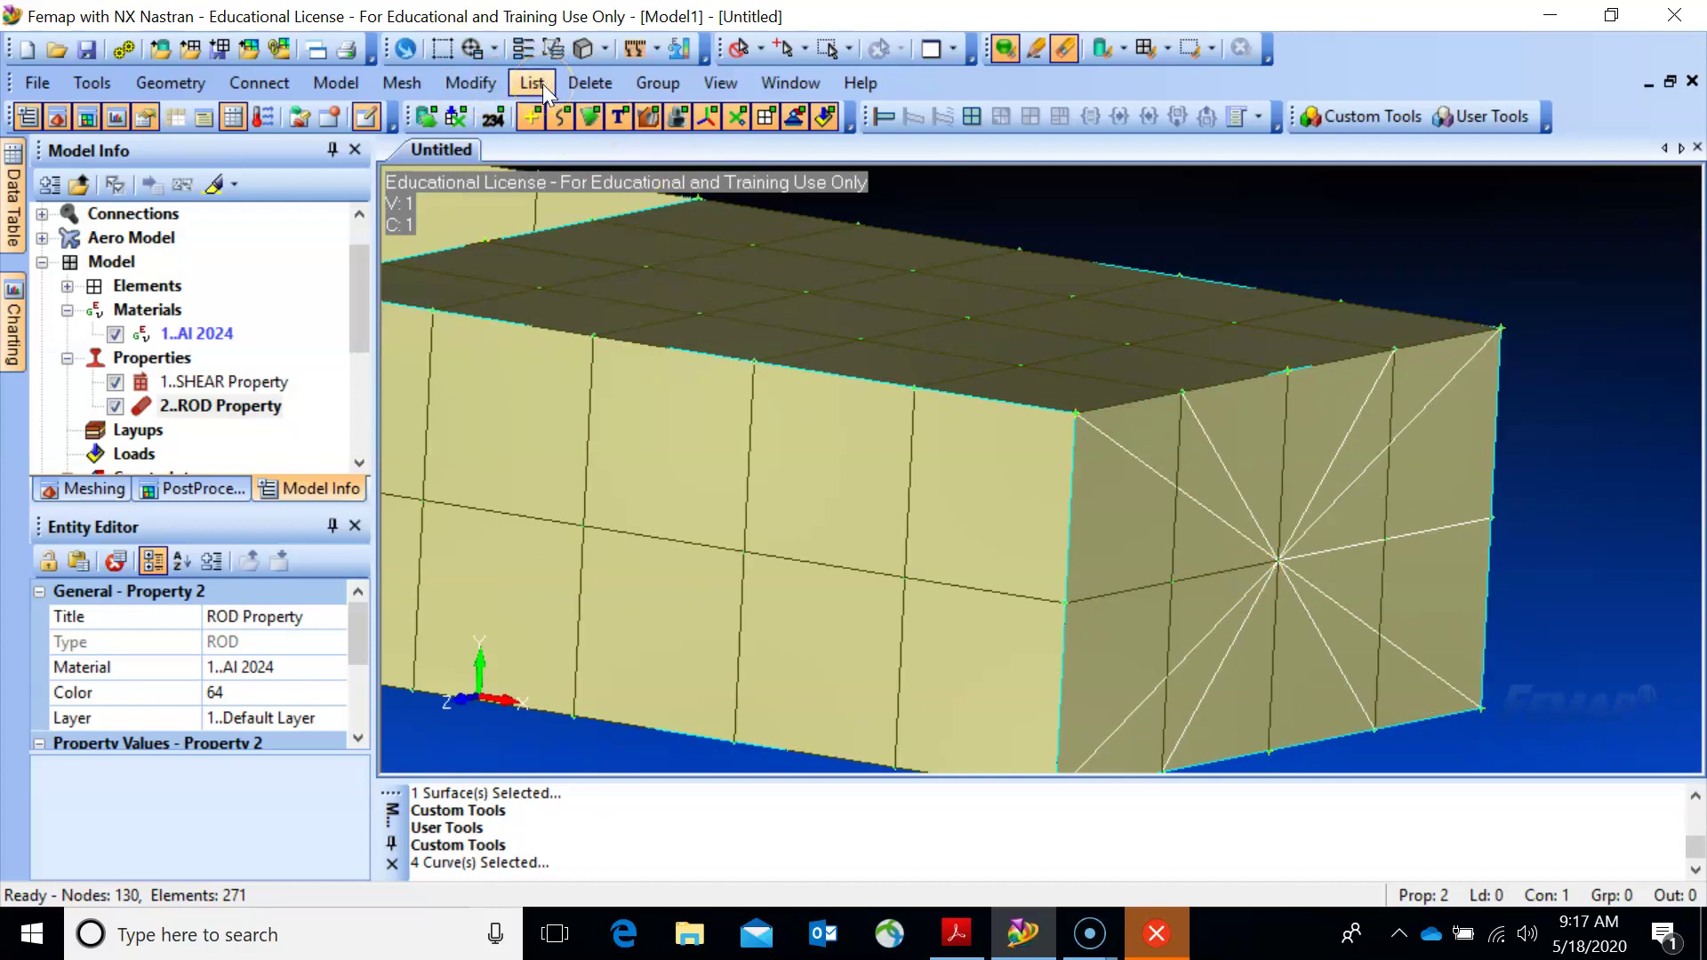
# Set the node label mode to ID in the view options.
pyautogui.press('F6')
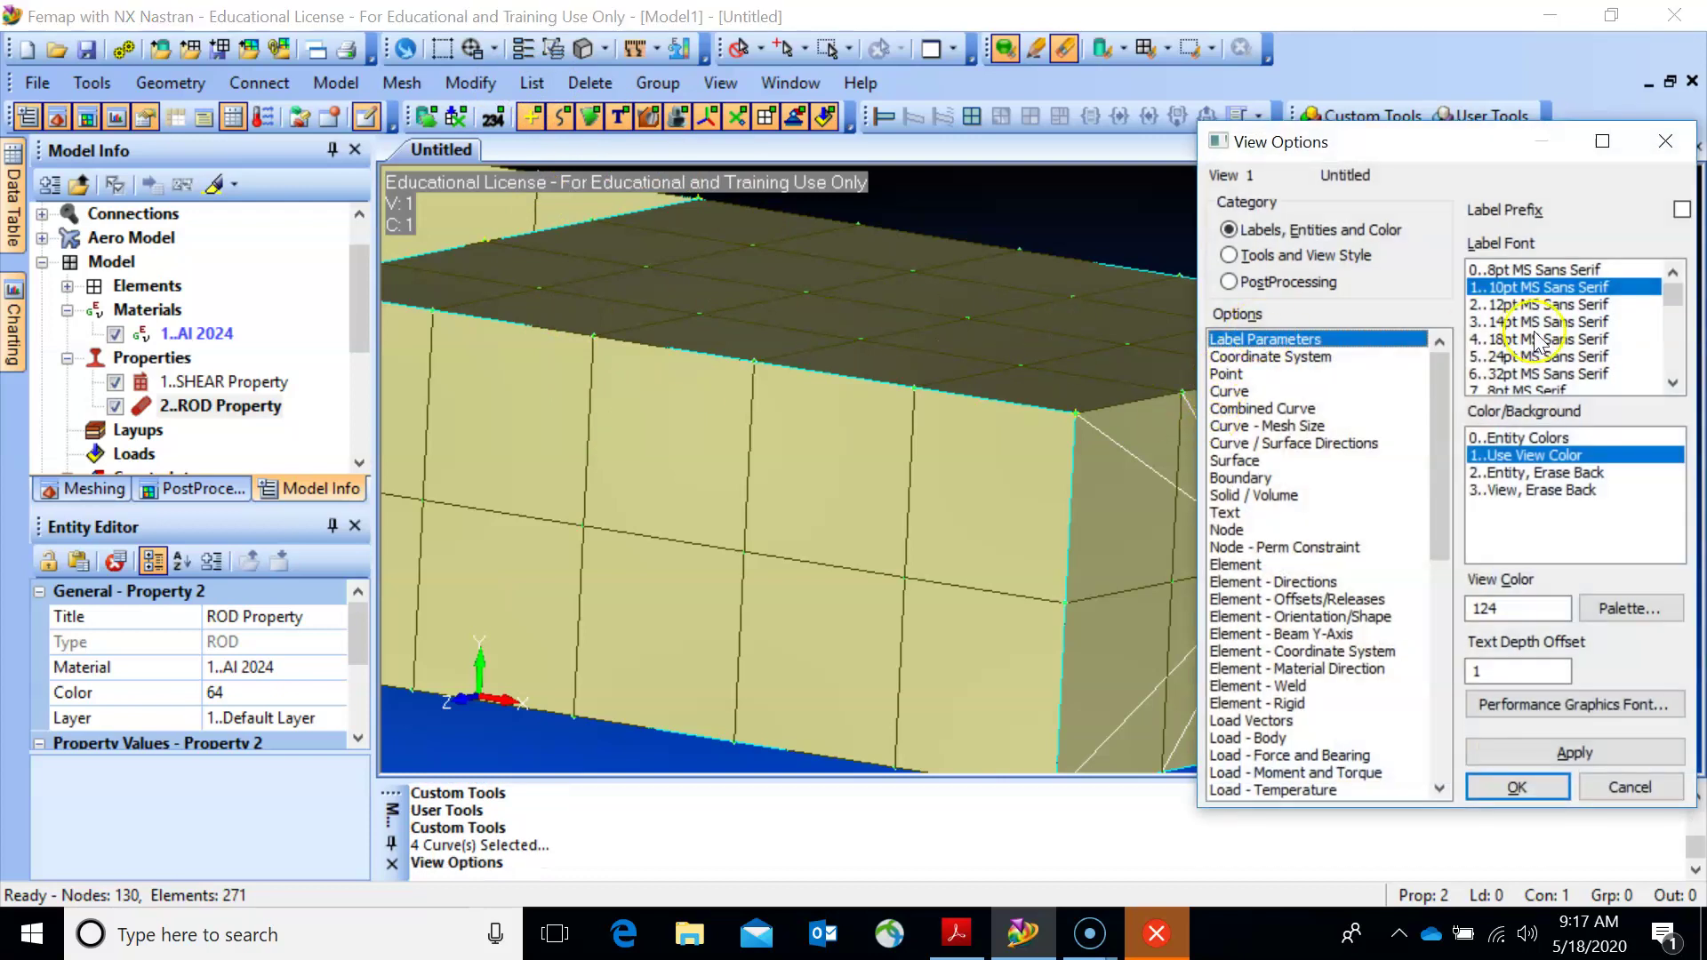
pyautogui.click(1234, 530)
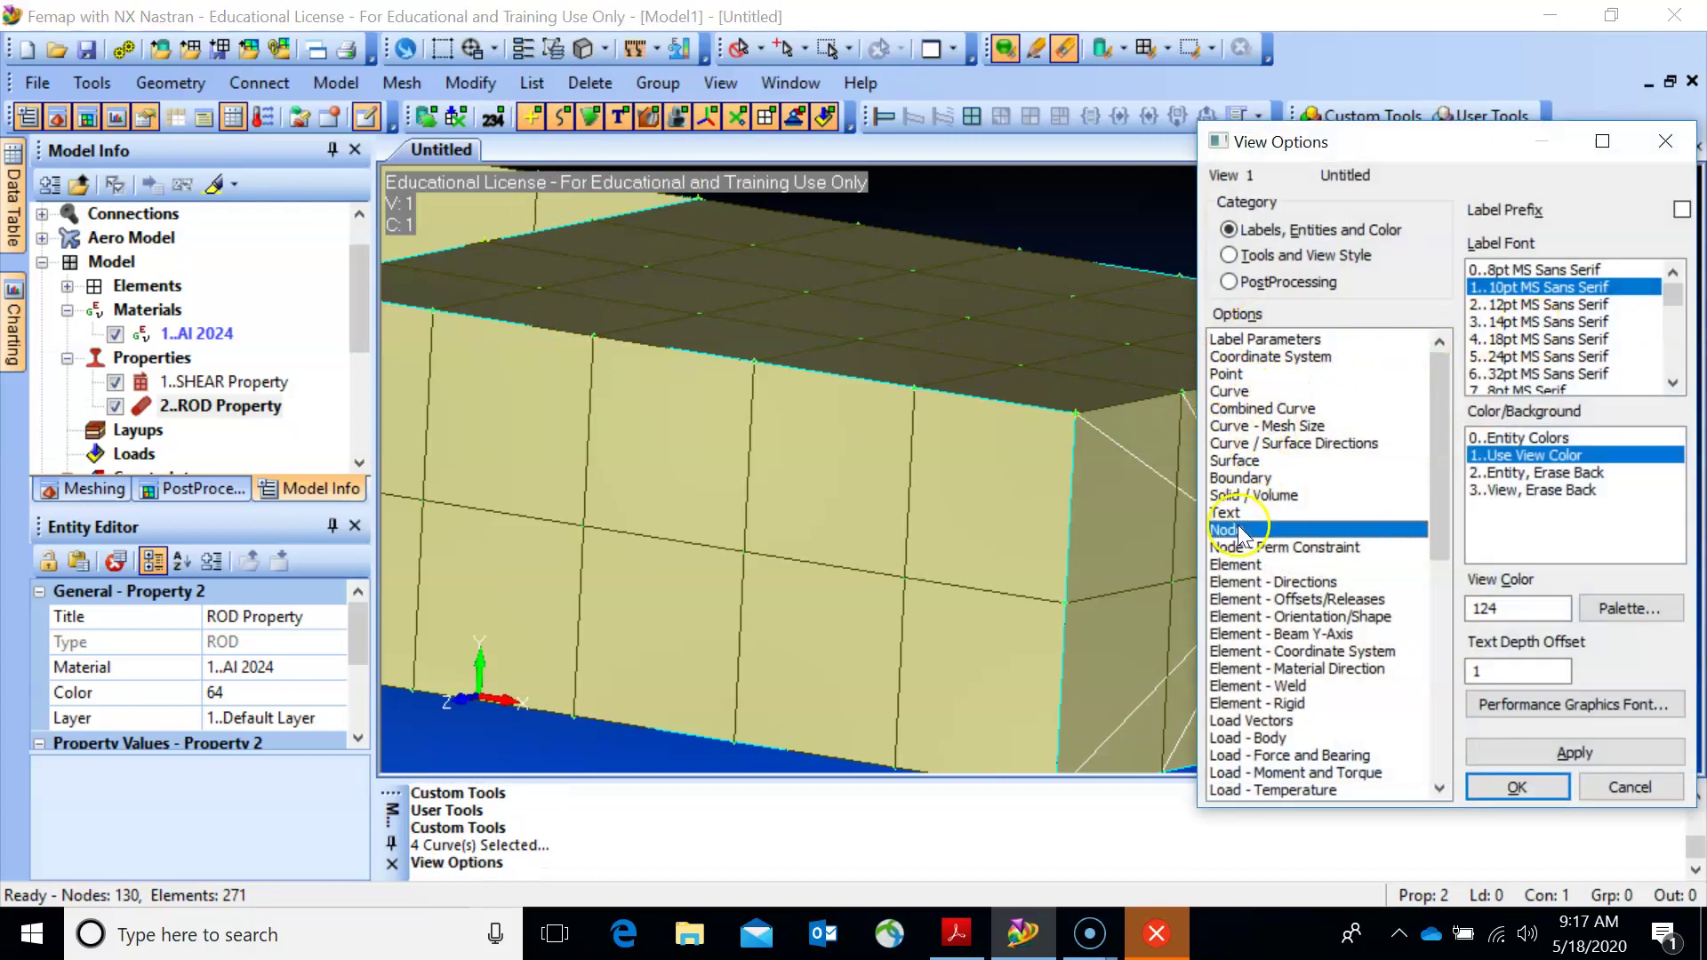
pyautogui.click(1497, 289)
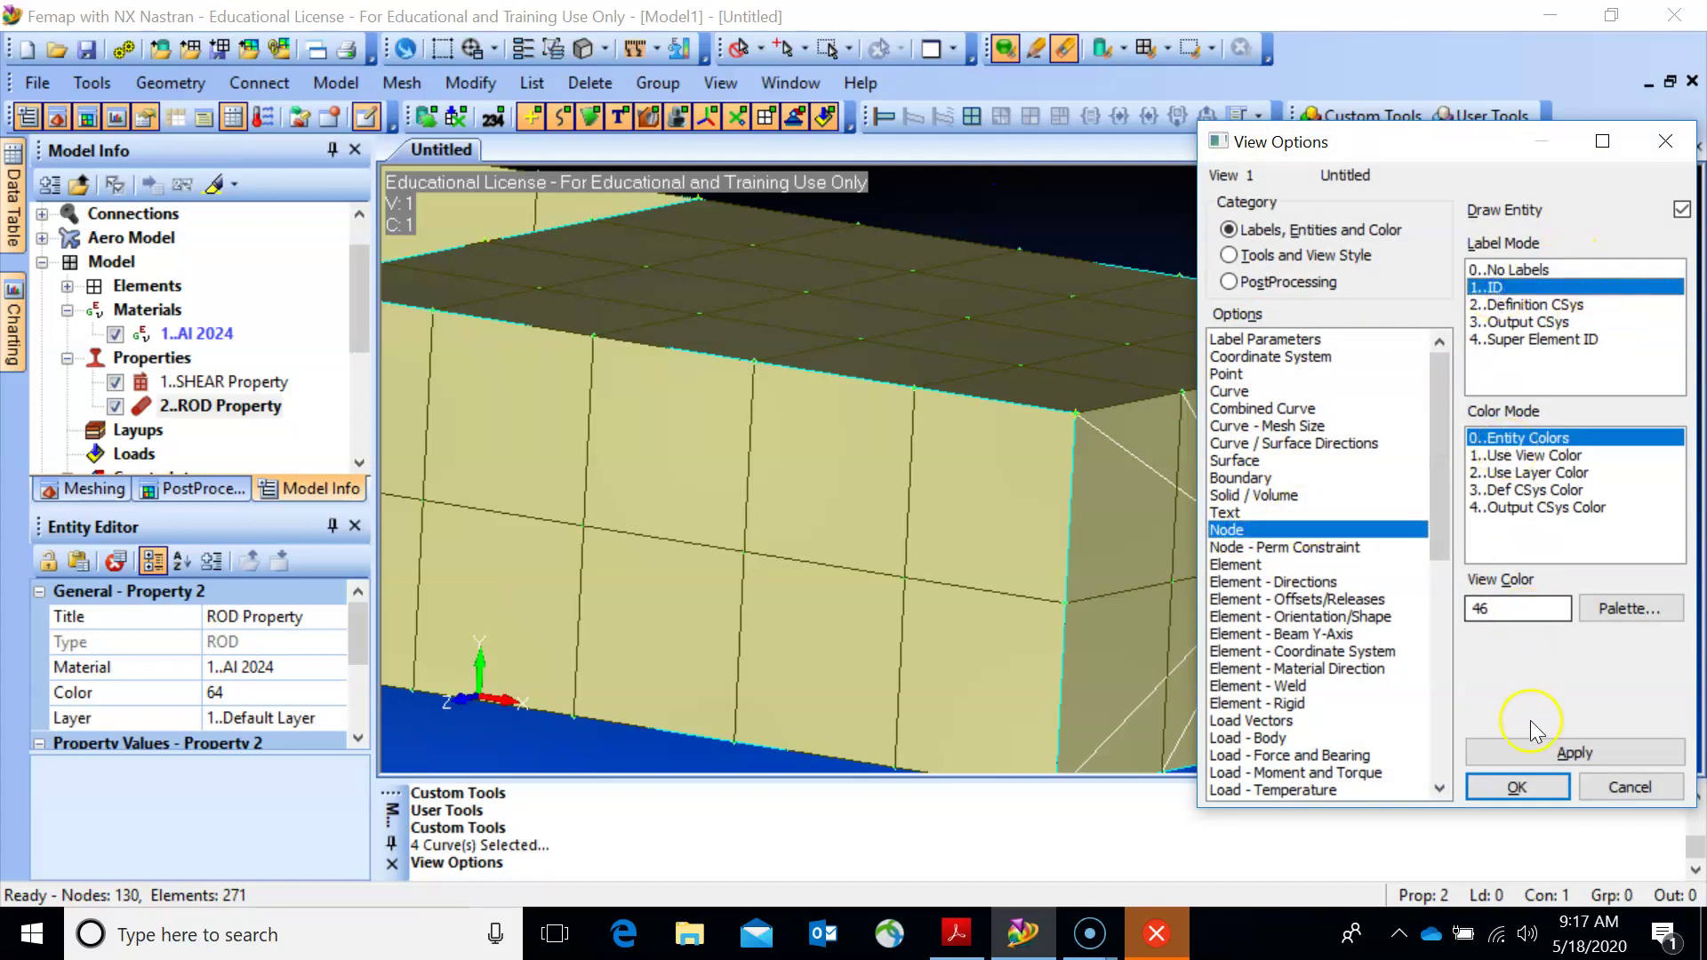
pyautogui.click(1518, 754)
pyautogui.scroll(-2, 1078, 622)
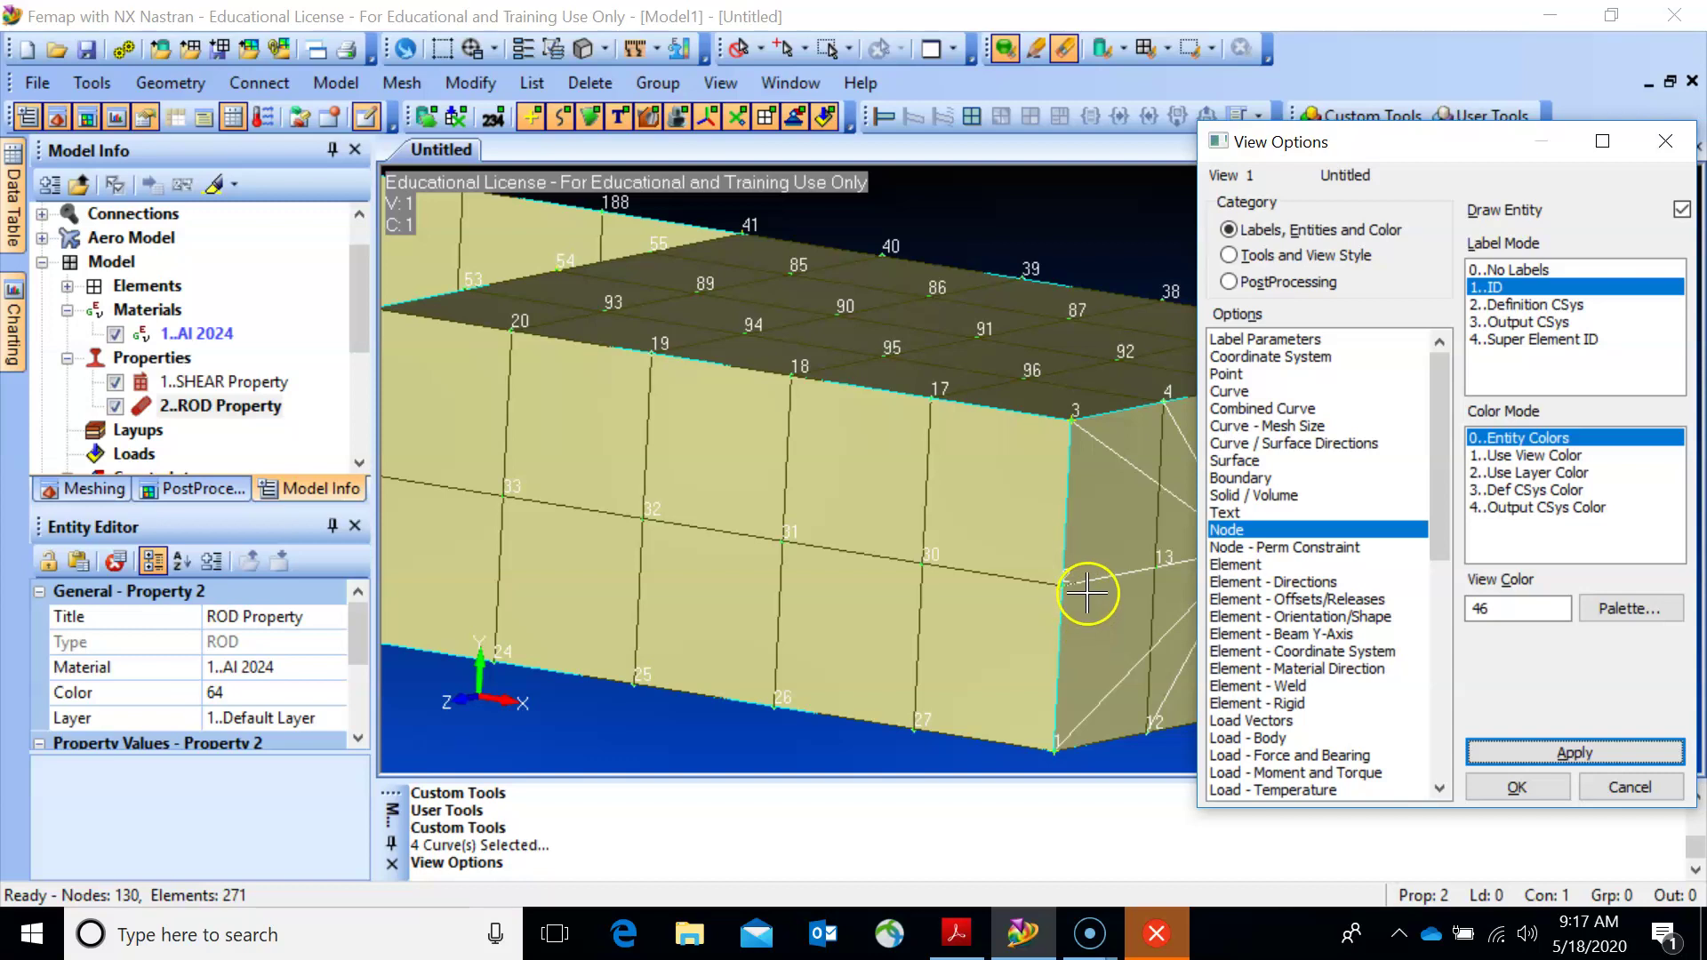
pyautogui.scroll(5, 738, 592)
pyautogui.scroll(4, 745, 590)
pyautogui.scroll(2, 905, 432)
pyautogui.scroll(3, 944, 461)
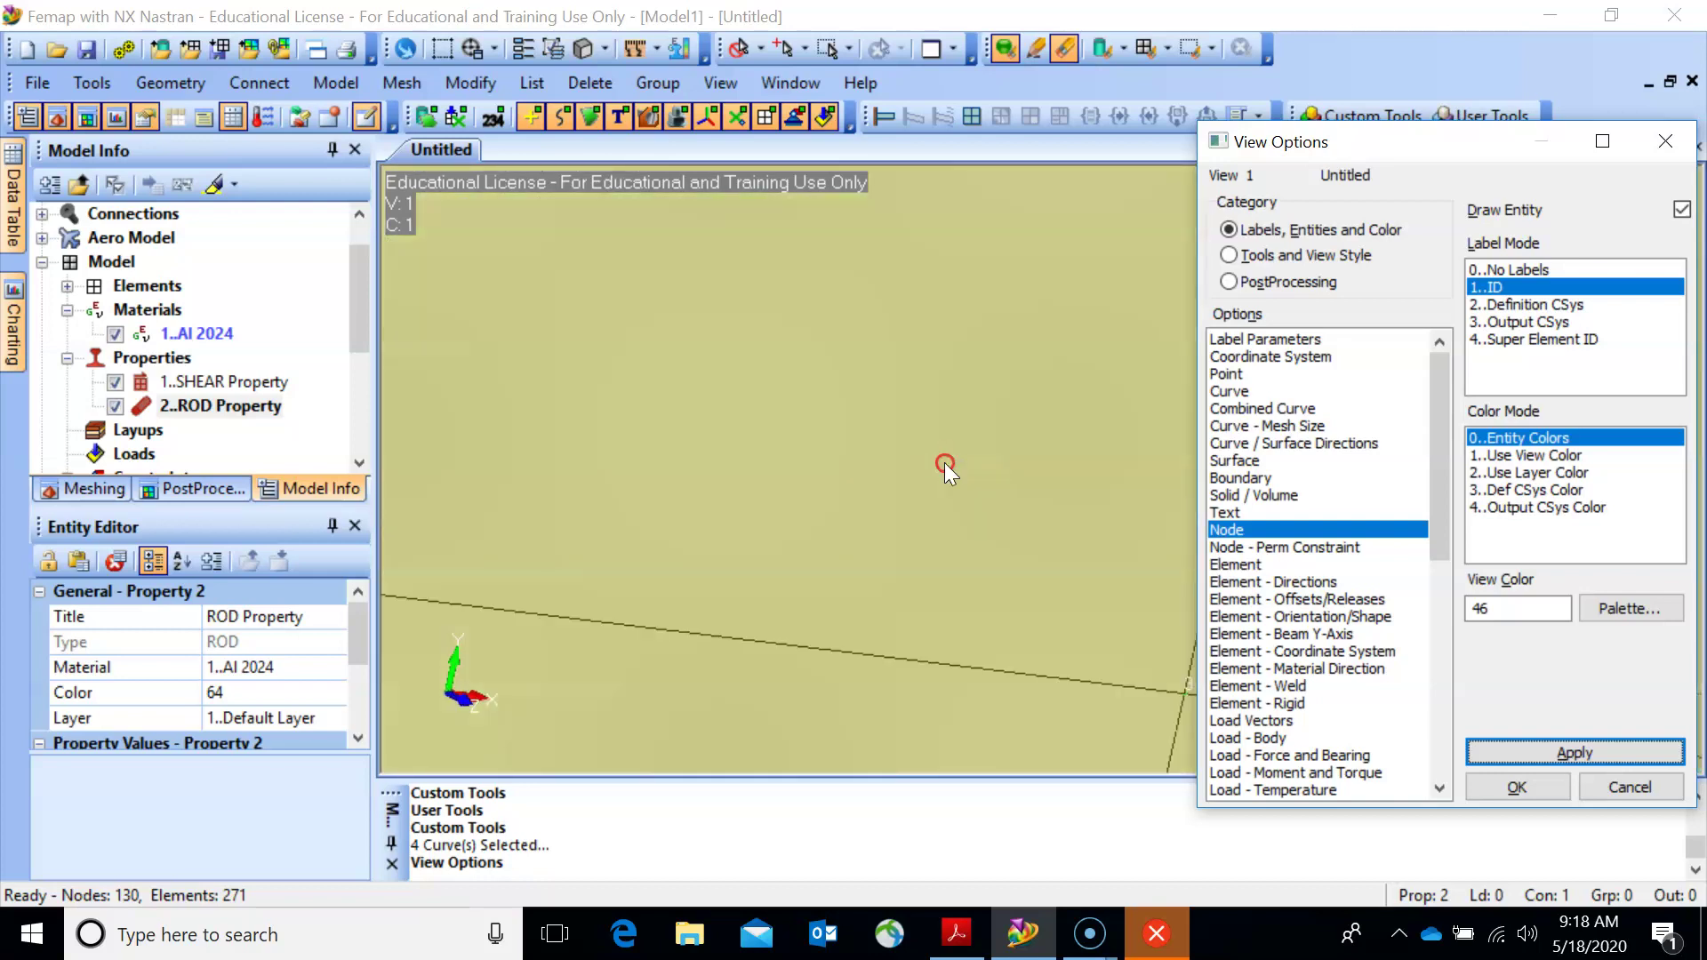
pyautogui.click(1516, 787)
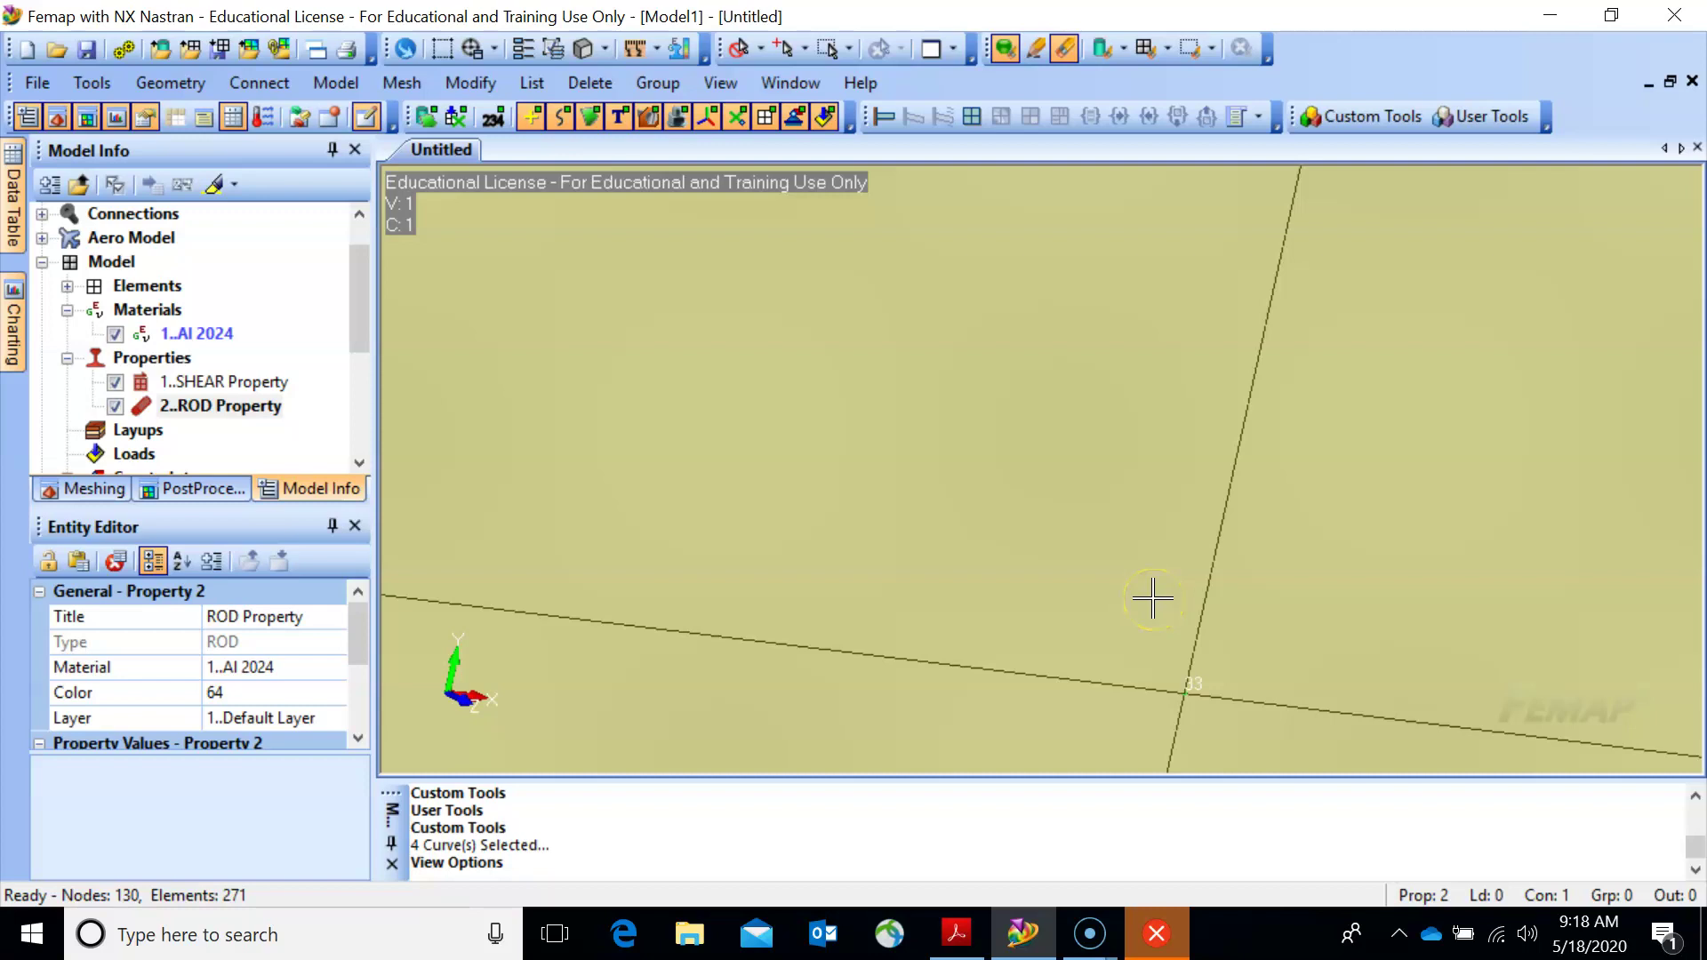
# Examine the node labels at the centre of the rigid spider to check for overlapping nodes.
pyautogui.hotkey('ctrl', 'shift', 'a')
pyautogui.moveTo(1287, 537); pyautogui.dragTo(922, 553, button='middle')
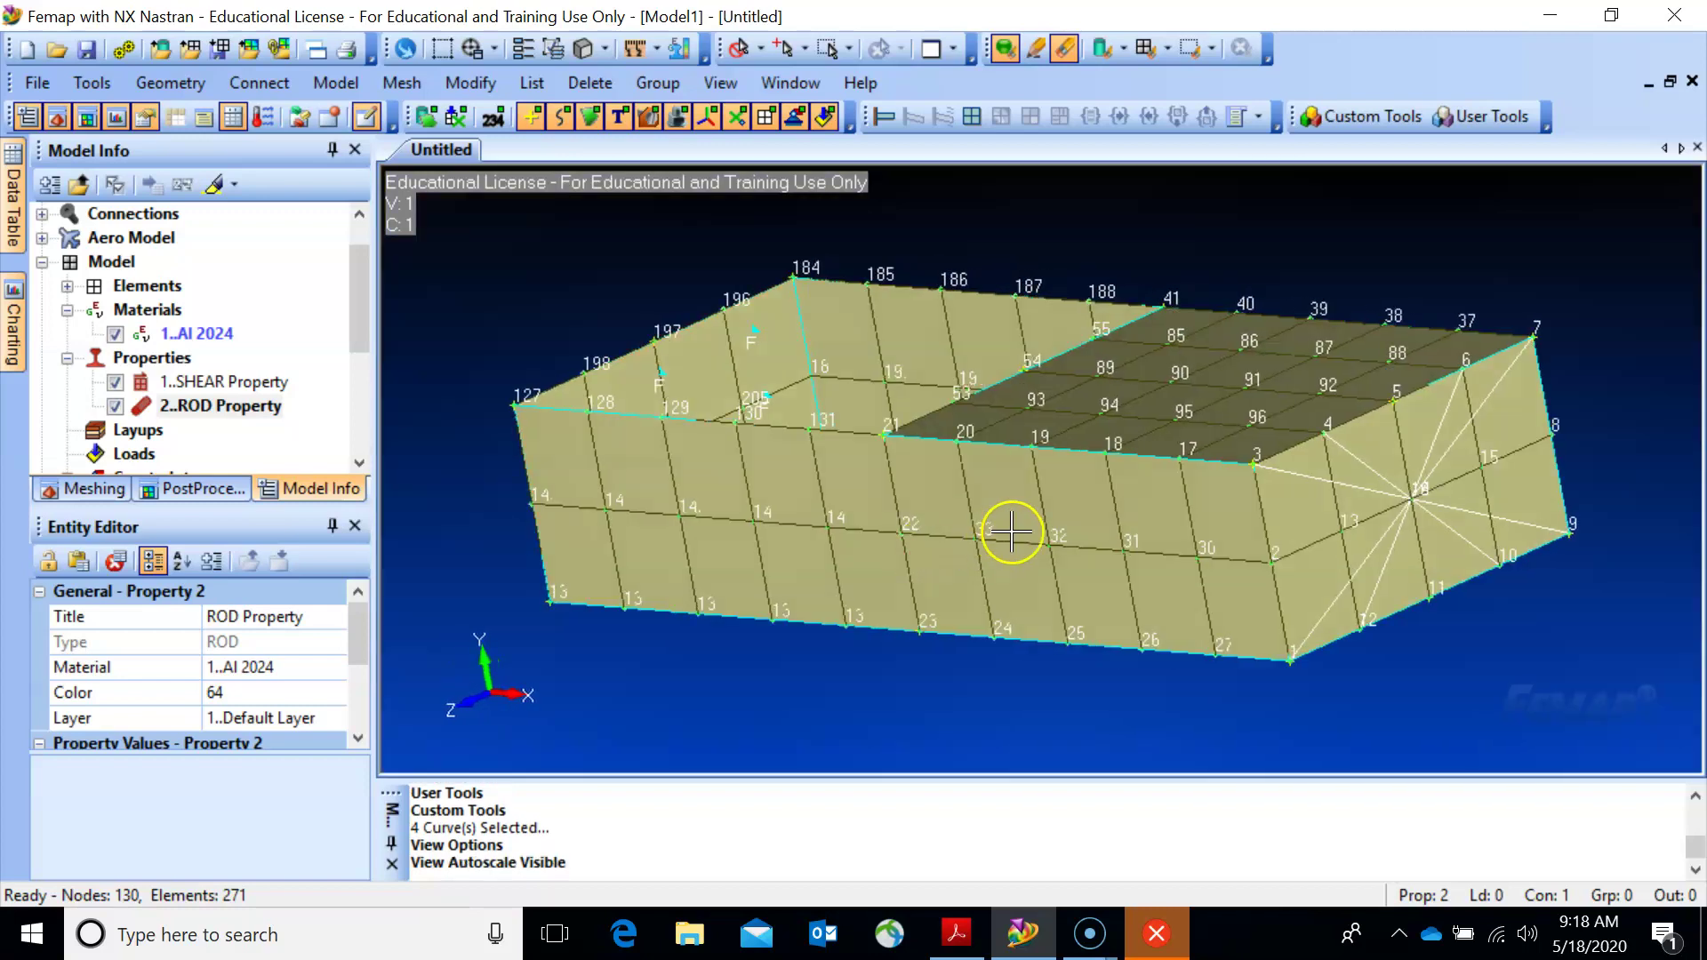
pyautogui.scroll(3, 934, 530)
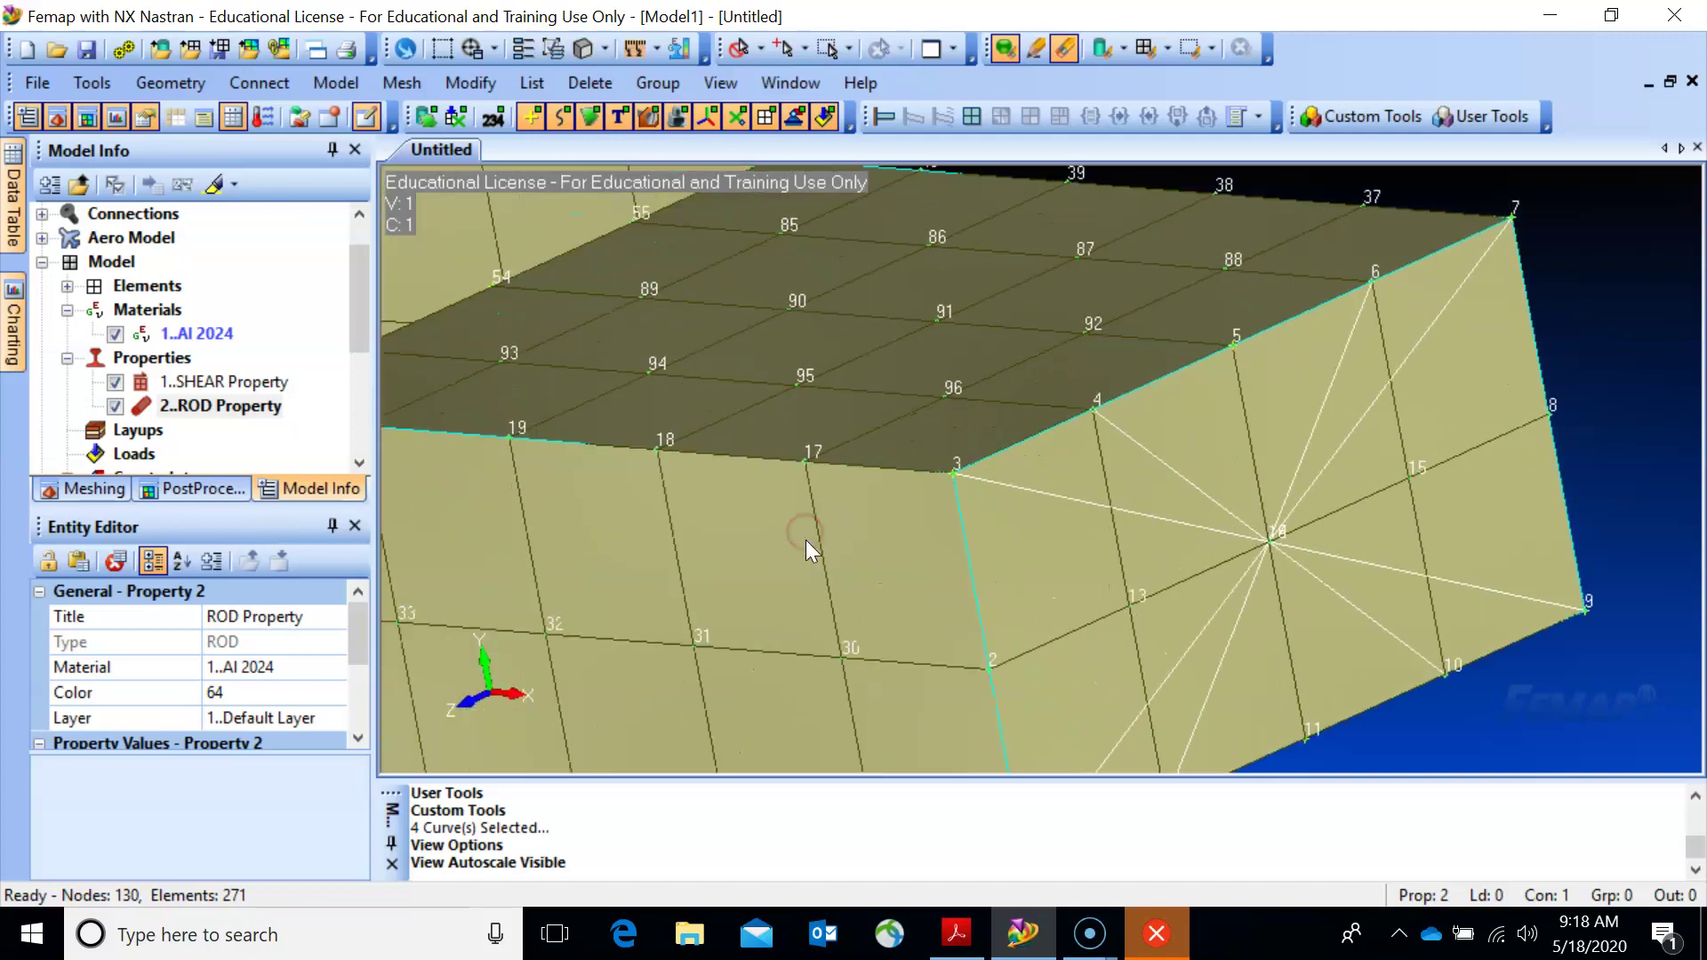
pyautogui.scroll(5, 945, 632)
pyautogui.click(857, 590)
pyautogui.moveTo(797, 583); pyautogui.dragTo(846, 581, button='middle')
pyautogui.scroll(-5, 855, 583)
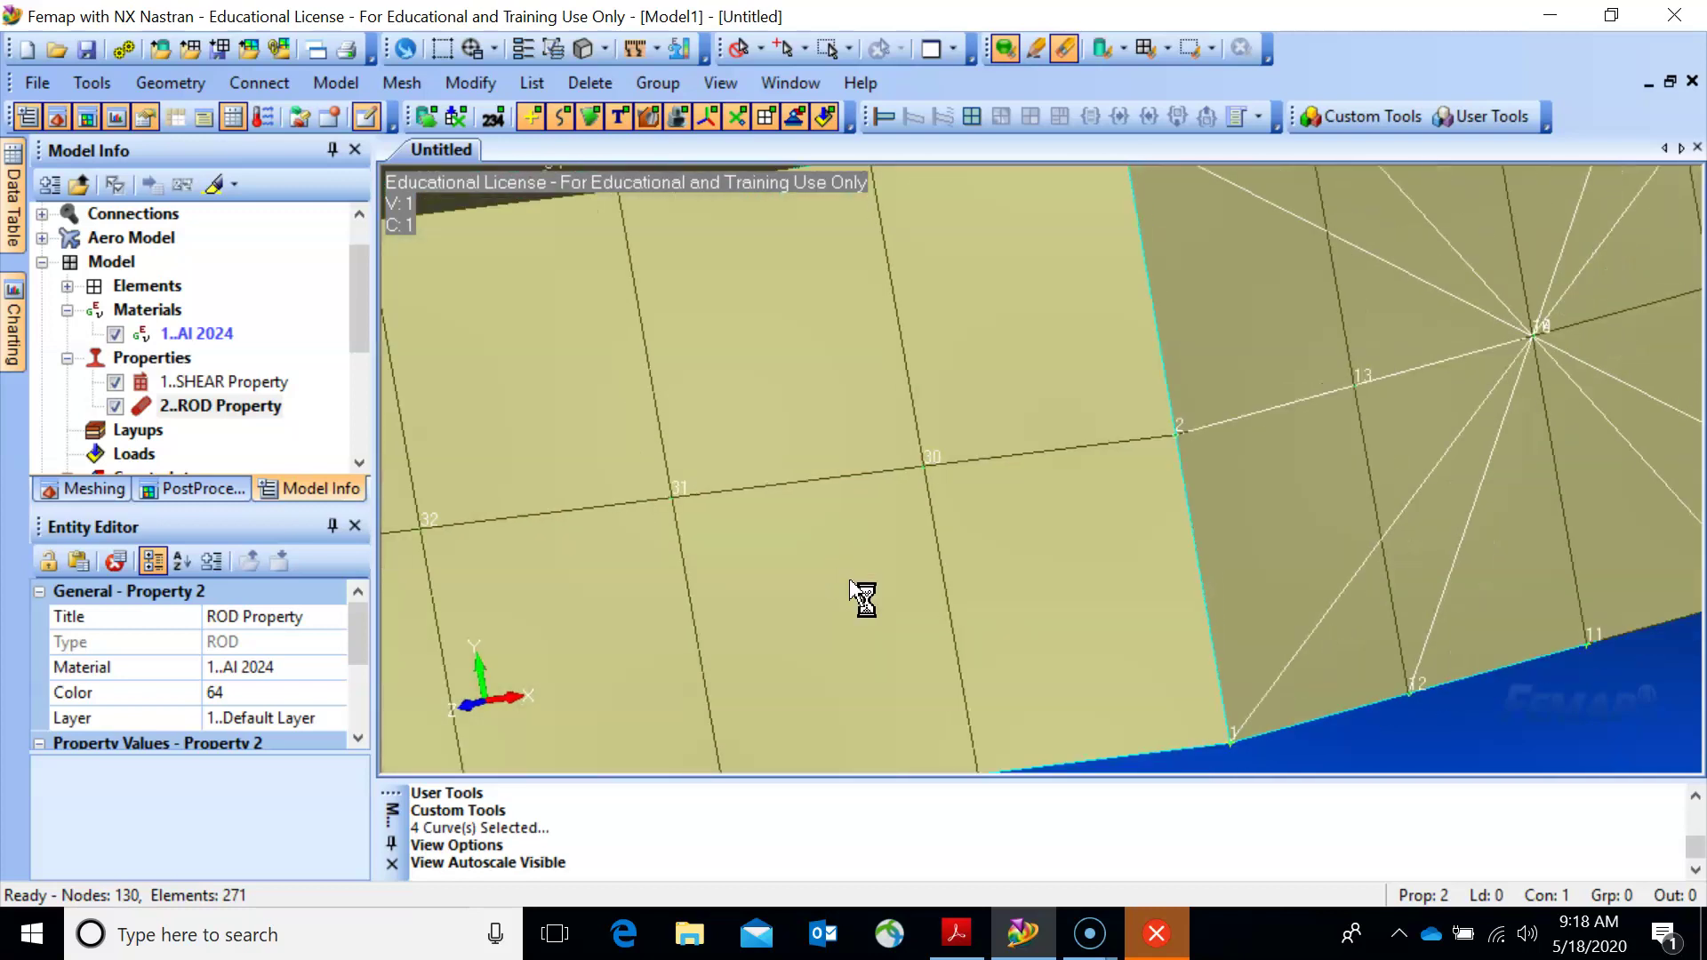
pyautogui.scroll(4, 818, 560)
pyautogui.moveTo(850, 563); pyautogui.dragTo(747, 572, button='middle')
pyautogui.scroll(5, 578, 587)
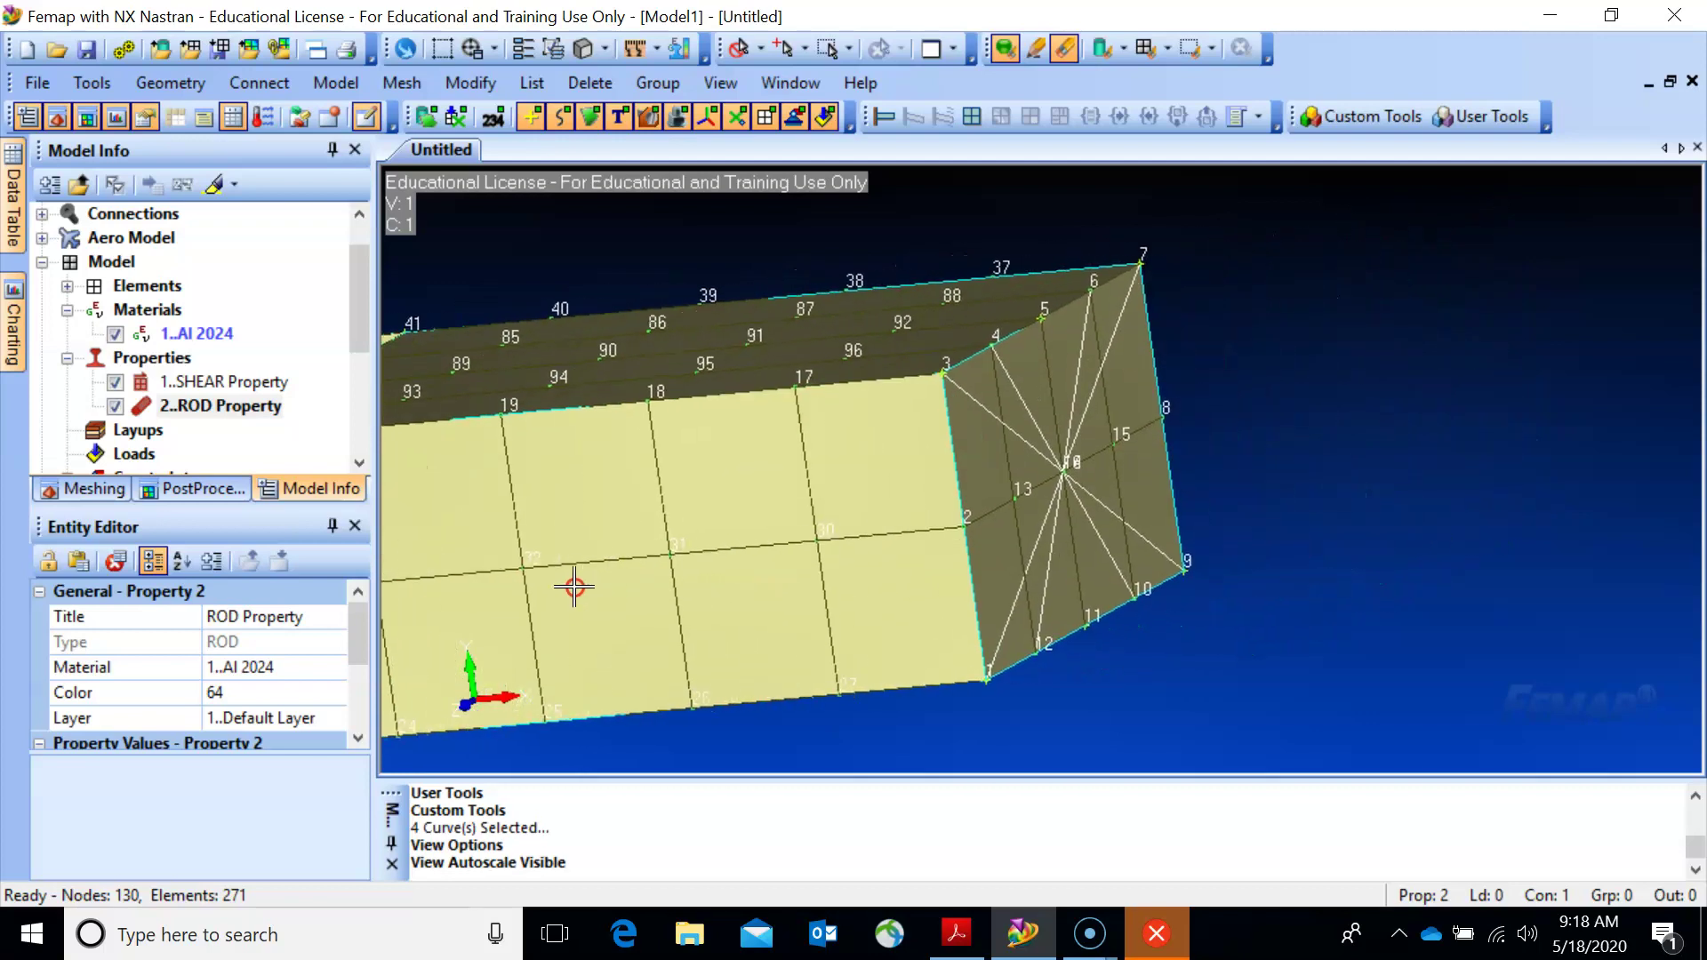
pyautogui.scroll(6, 575, 591)
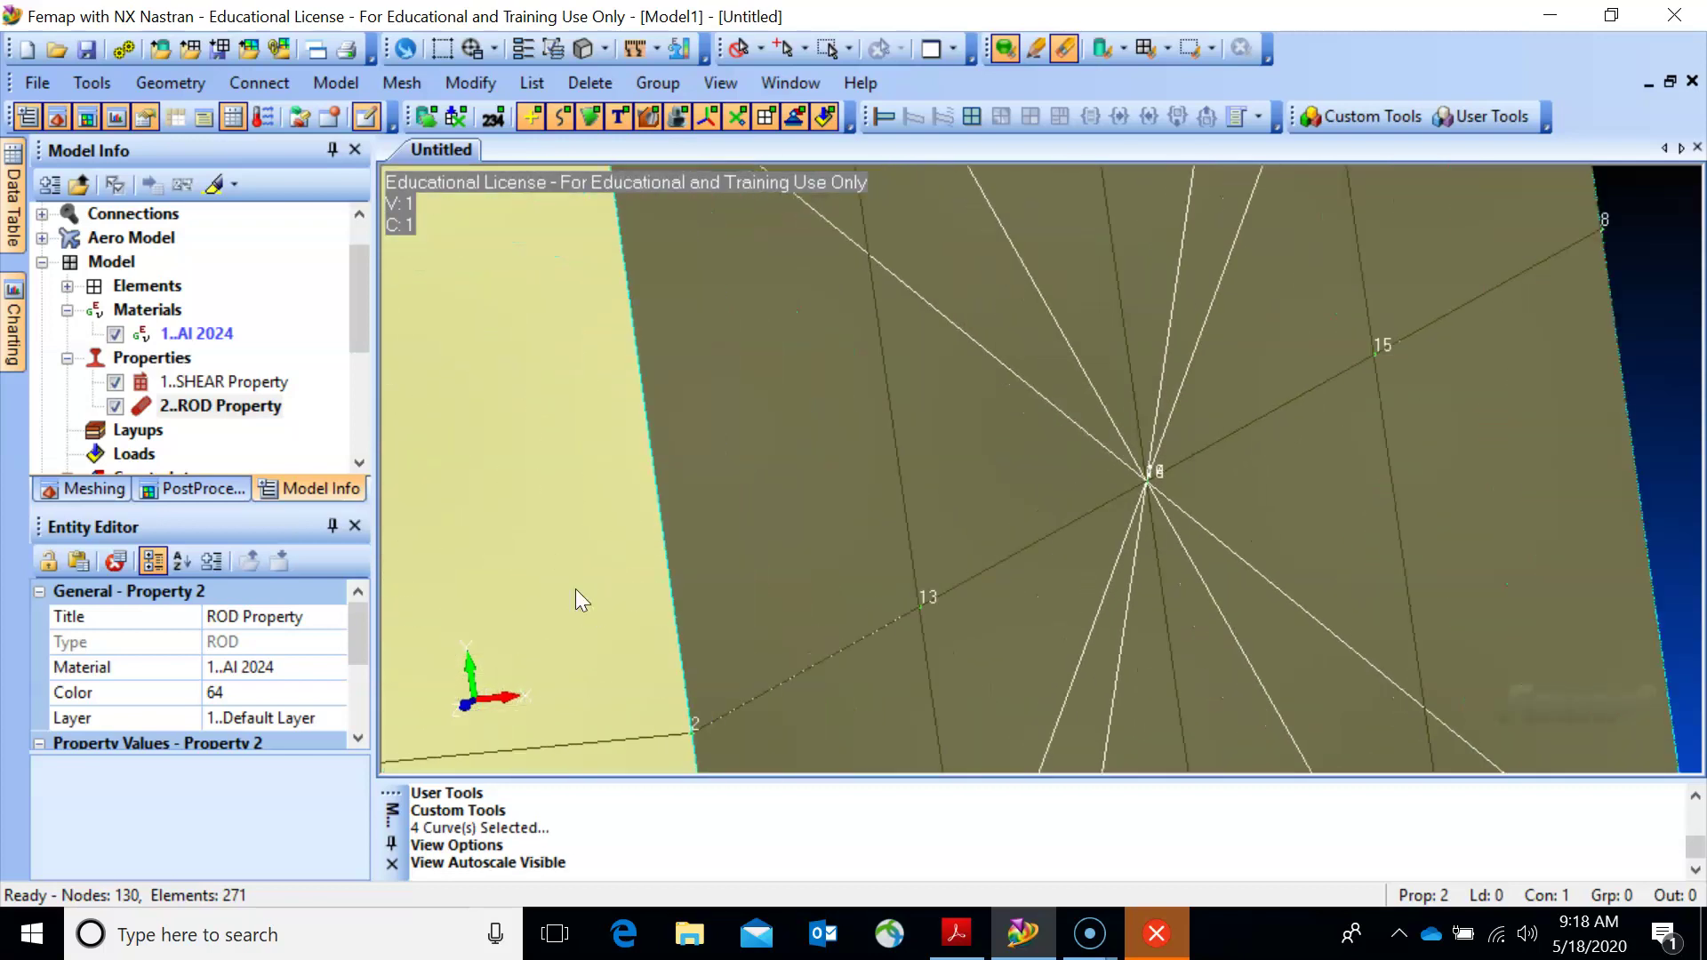
pyautogui.scroll(2, 578, 601)
pyautogui.moveTo(578, 602); pyautogui.dragTo(676, 600, button='middle')
pyautogui.scroll(5, 675, 597)
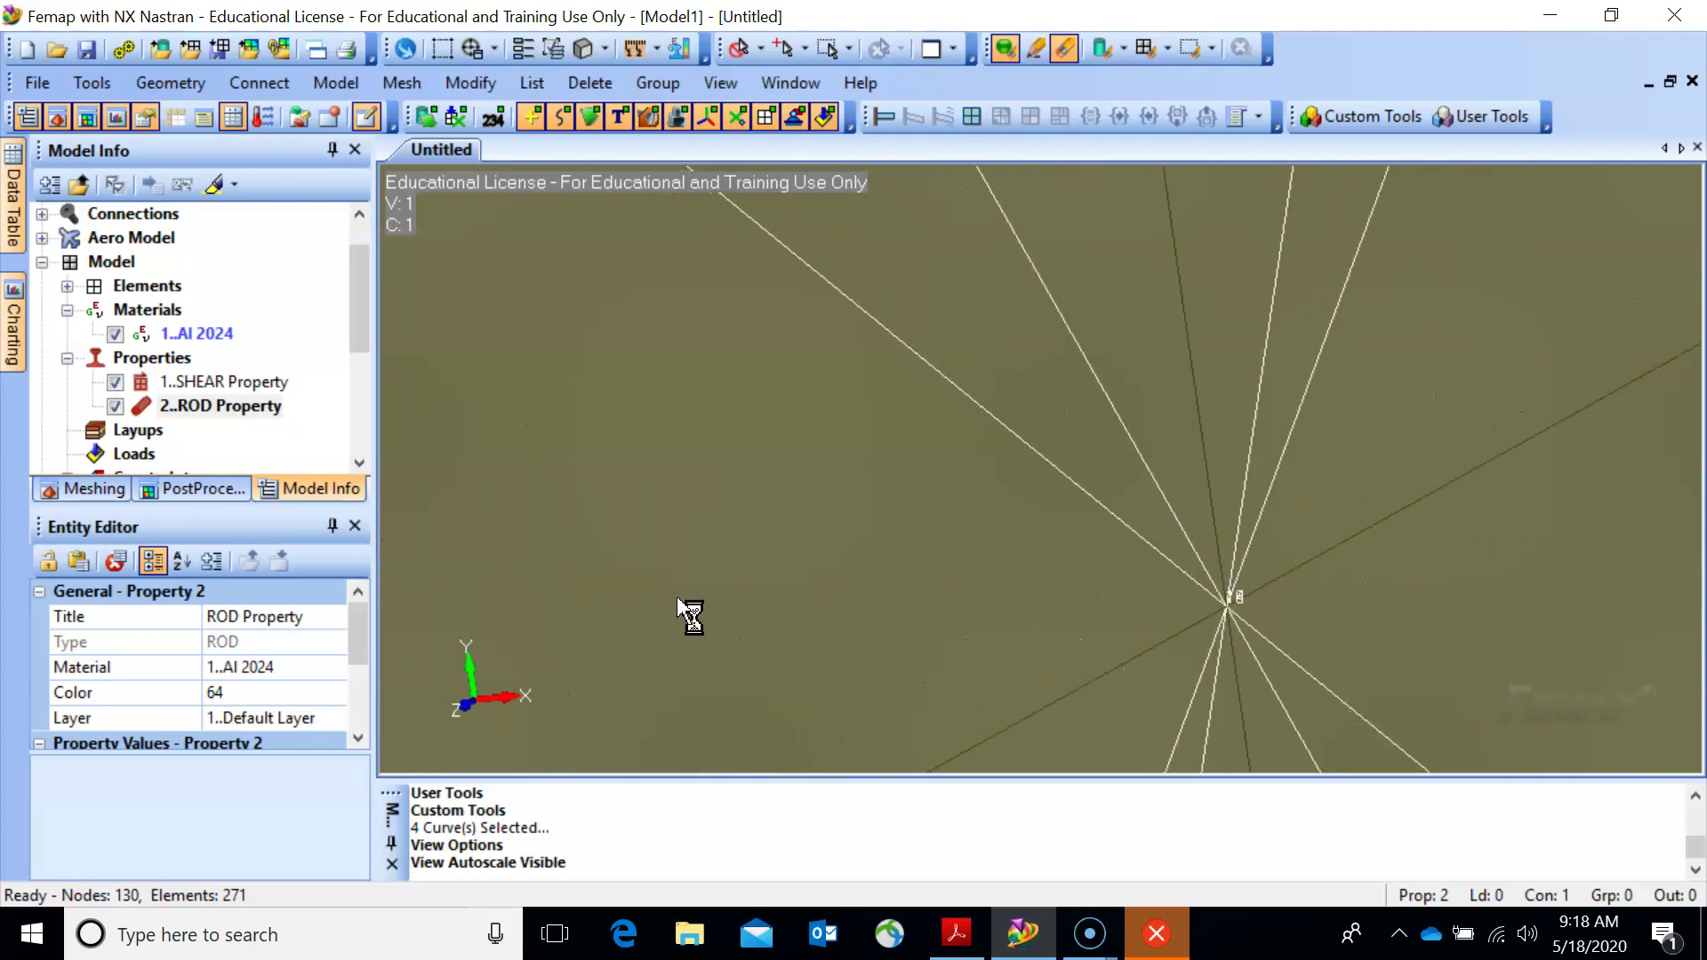
pyautogui.moveTo(845, 619); pyautogui.dragTo(895, 639, button='middle')
pyautogui.moveTo(980, 540); pyautogui.dragTo(945, 466, button='middle')
pyautogui.scroll(2, 960, 449)
pyautogui.scroll(2, 943, 463)
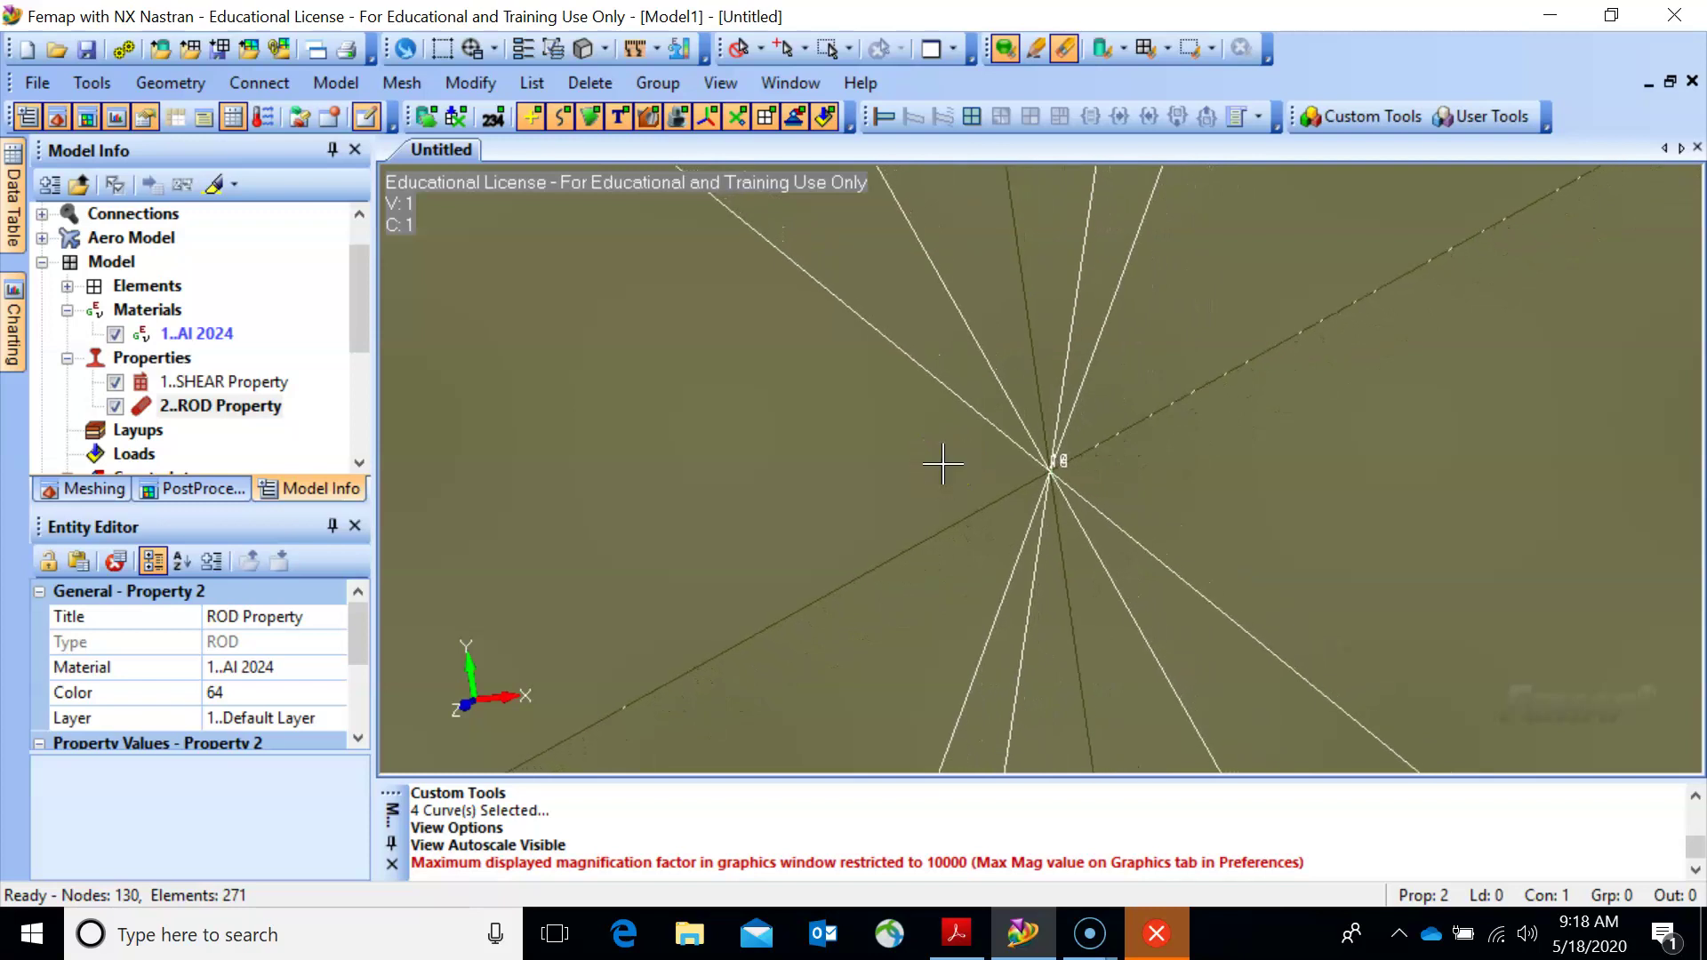
# Hide the elements of the SHEAR and ROD properties to isolate the rigid spider on the end face.
pyautogui.hotkey('ctrl', 'a')
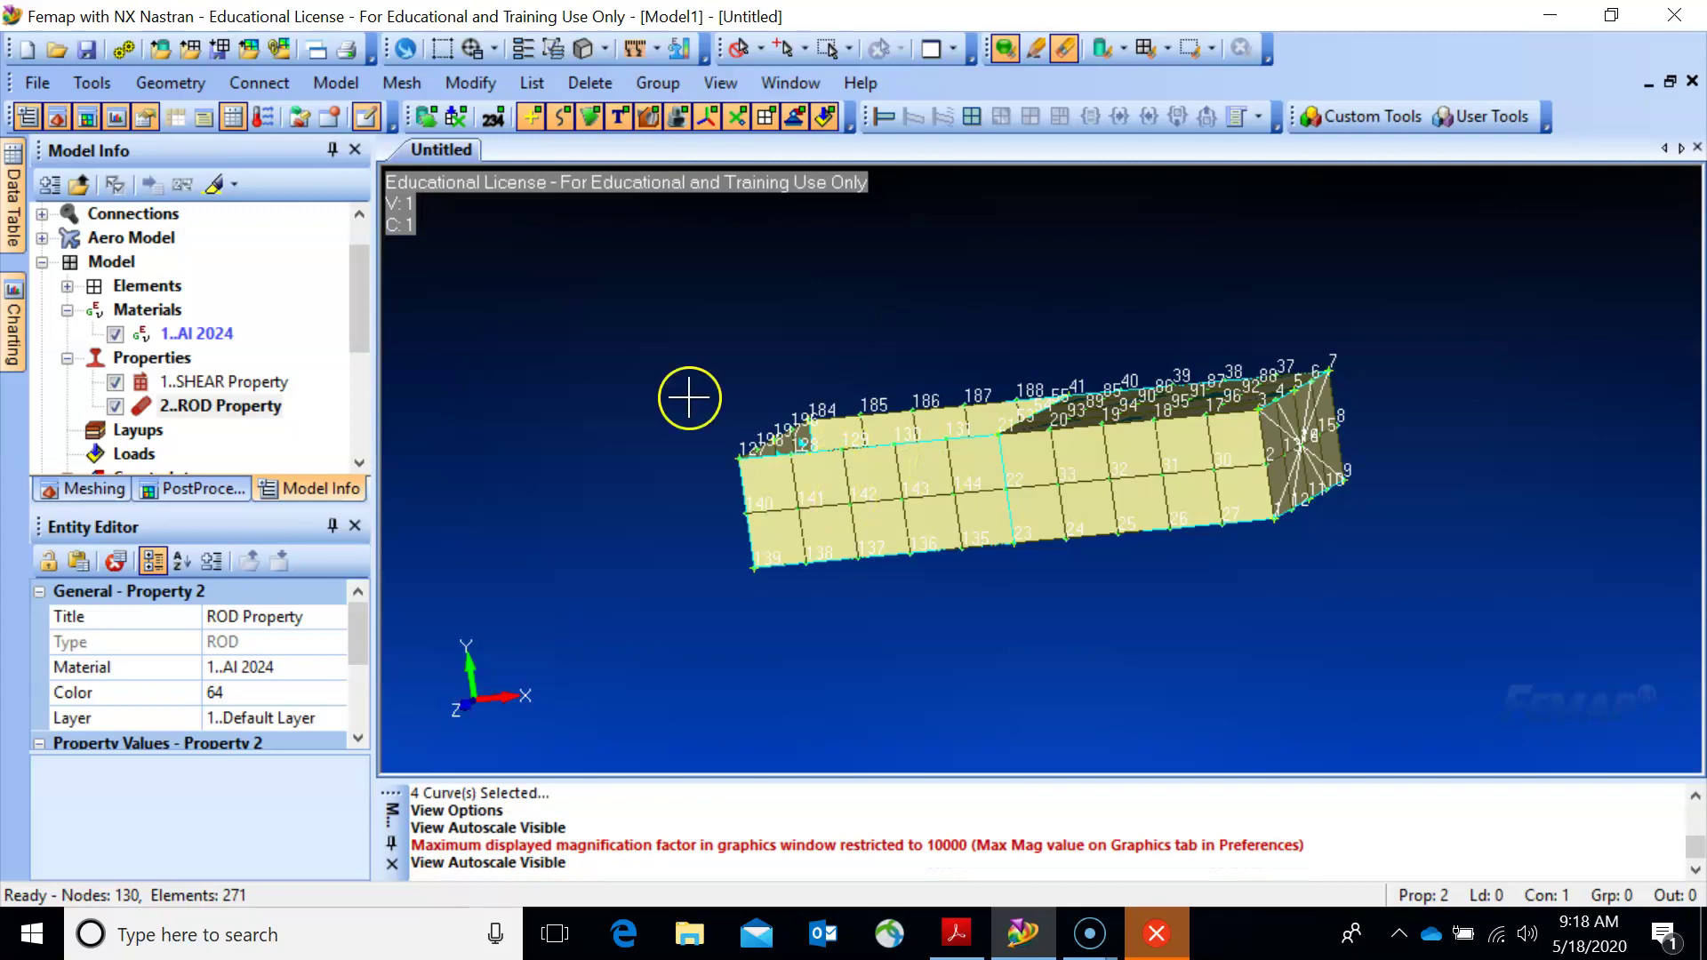
pyautogui.click(140, 382)
pyautogui.click(116, 383)
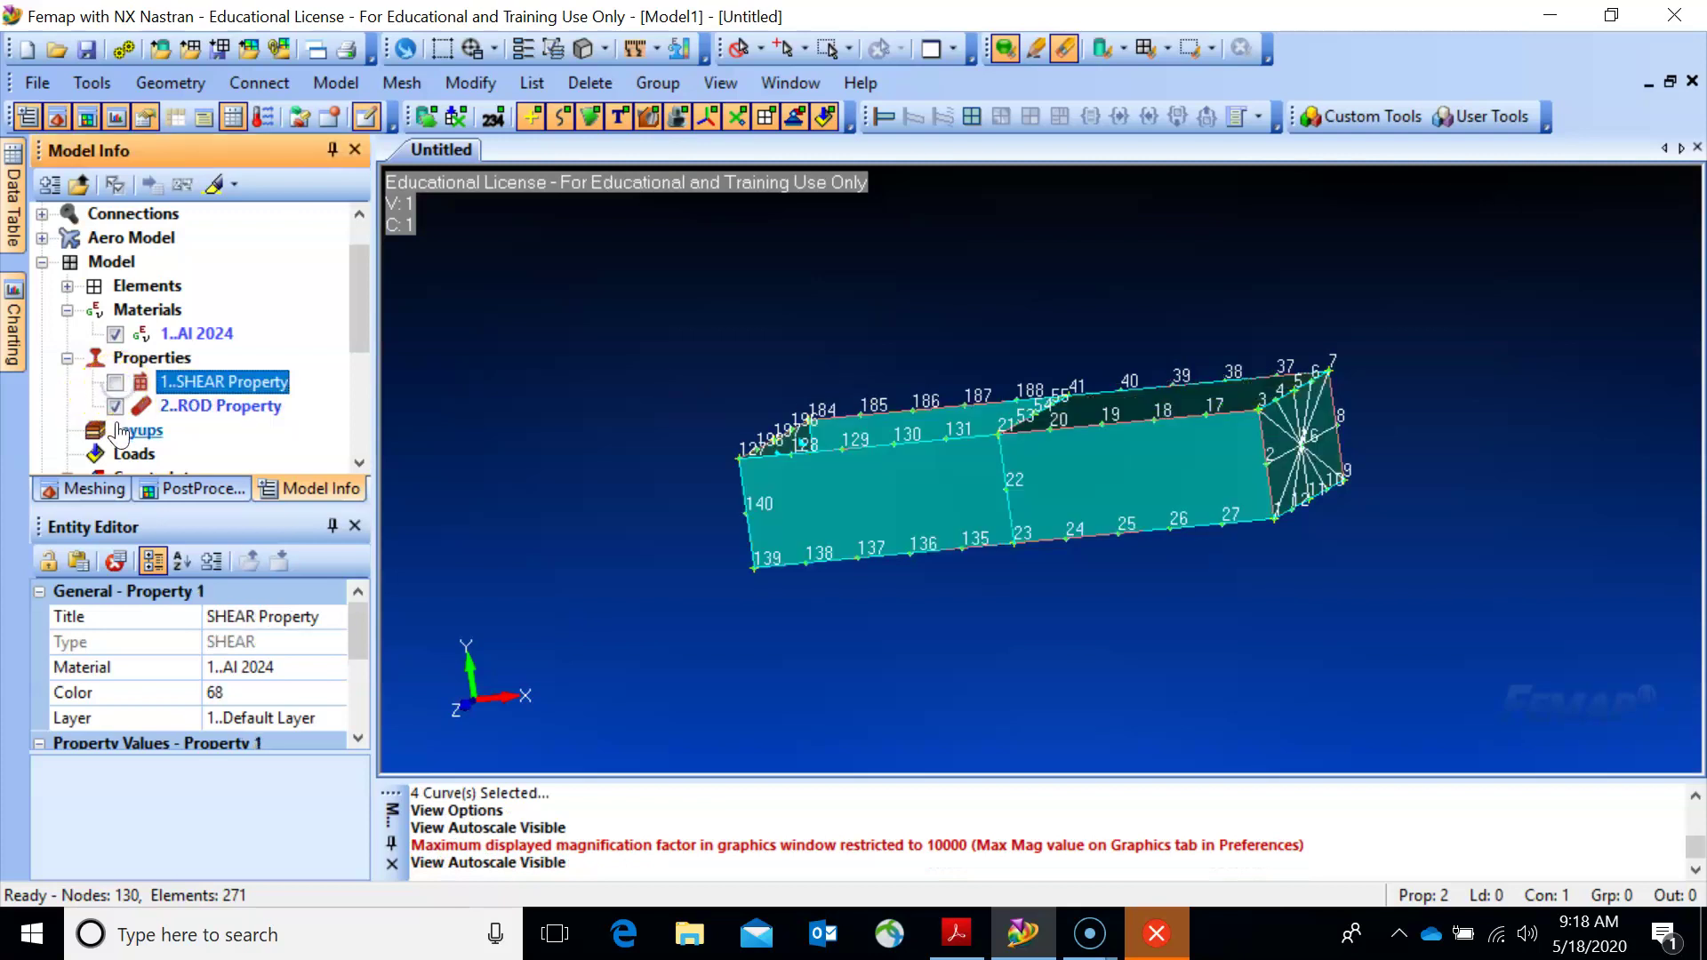
pyautogui.click(117, 406)
pyautogui.moveTo(1078, 534); pyautogui.dragTo(925, 564, button='middle')
pyautogui.scroll(3, 925, 565)
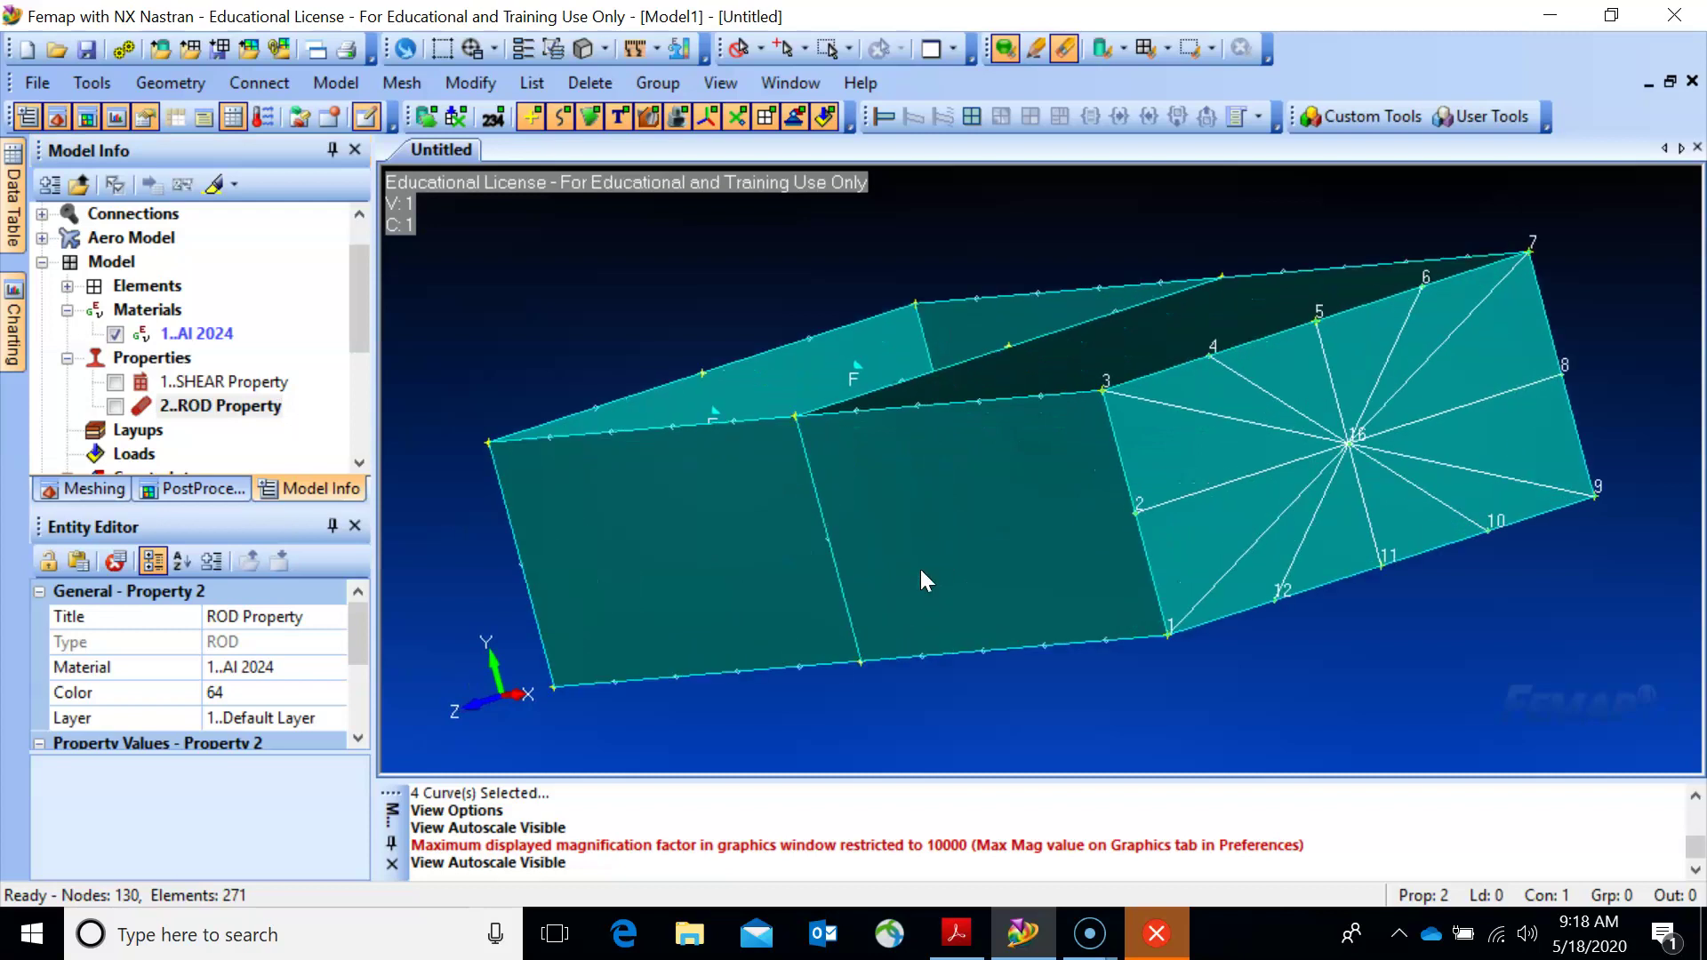
pyautogui.moveTo(1227, 552); pyautogui.dragTo(1088, 566, button='middle')
pyautogui.scroll(2, 1088, 566)
pyautogui.scroll(3, 1091, 563)
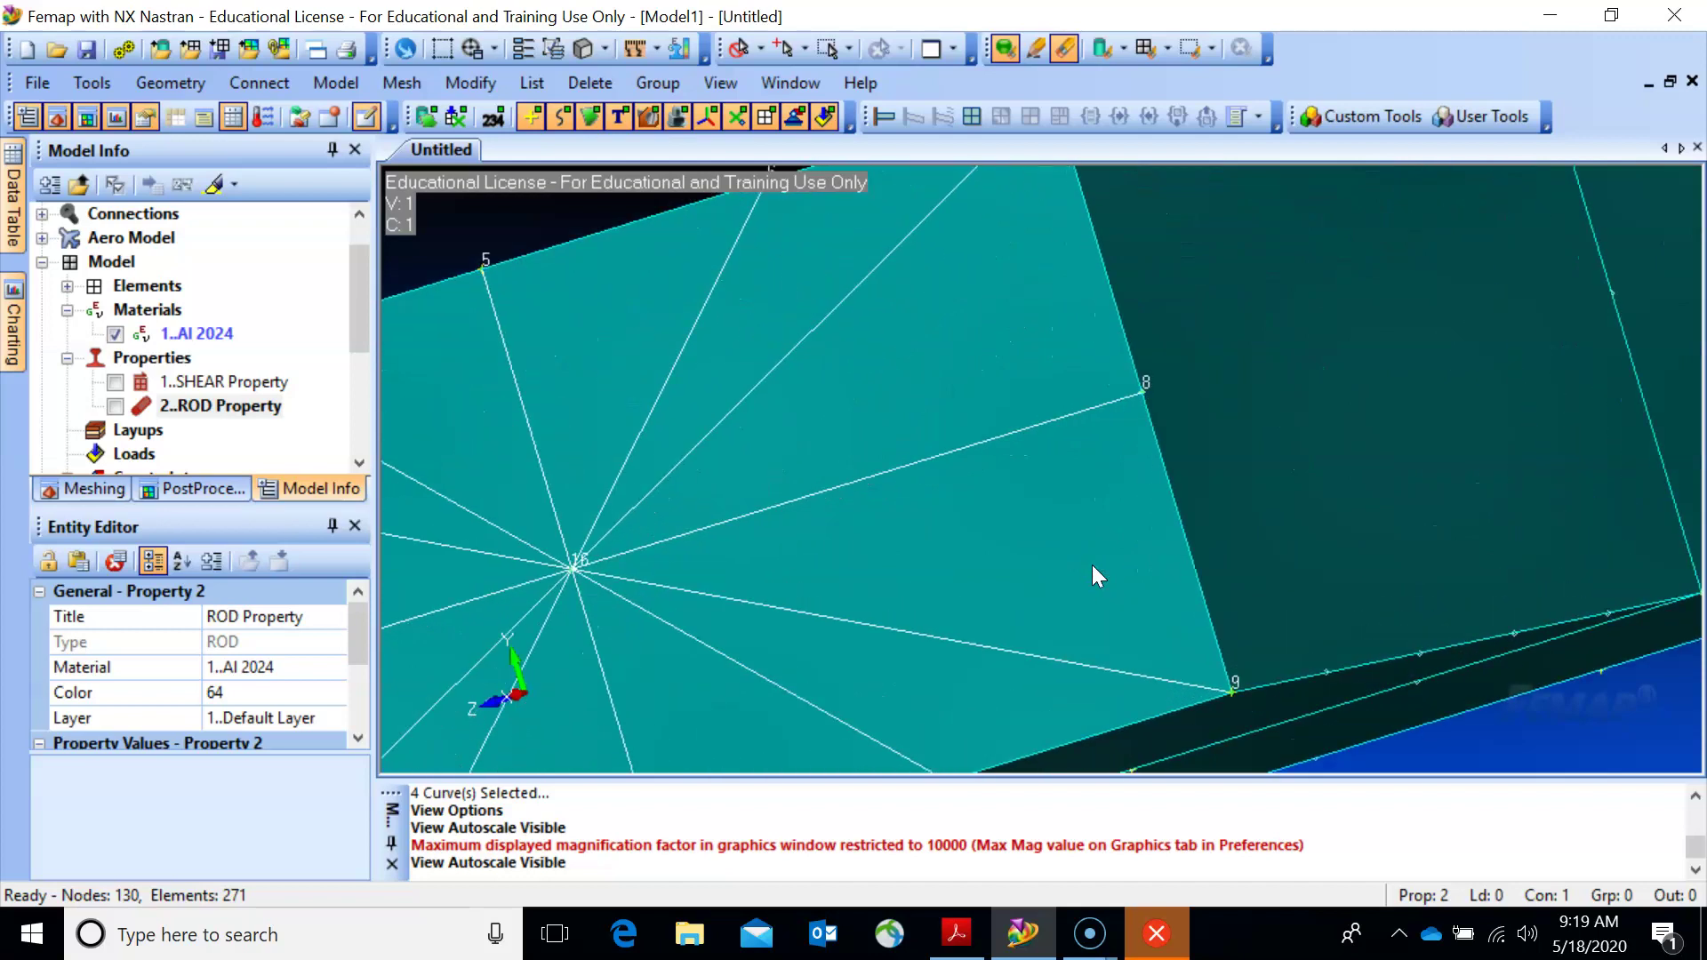
# Check all nodes of the model for coincidence, preview the coincident pairs and merge them with Safe Merge.
pyautogui.scroll(1, 1092, 563)
pyautogui.scroll(-5, 1092, 564)
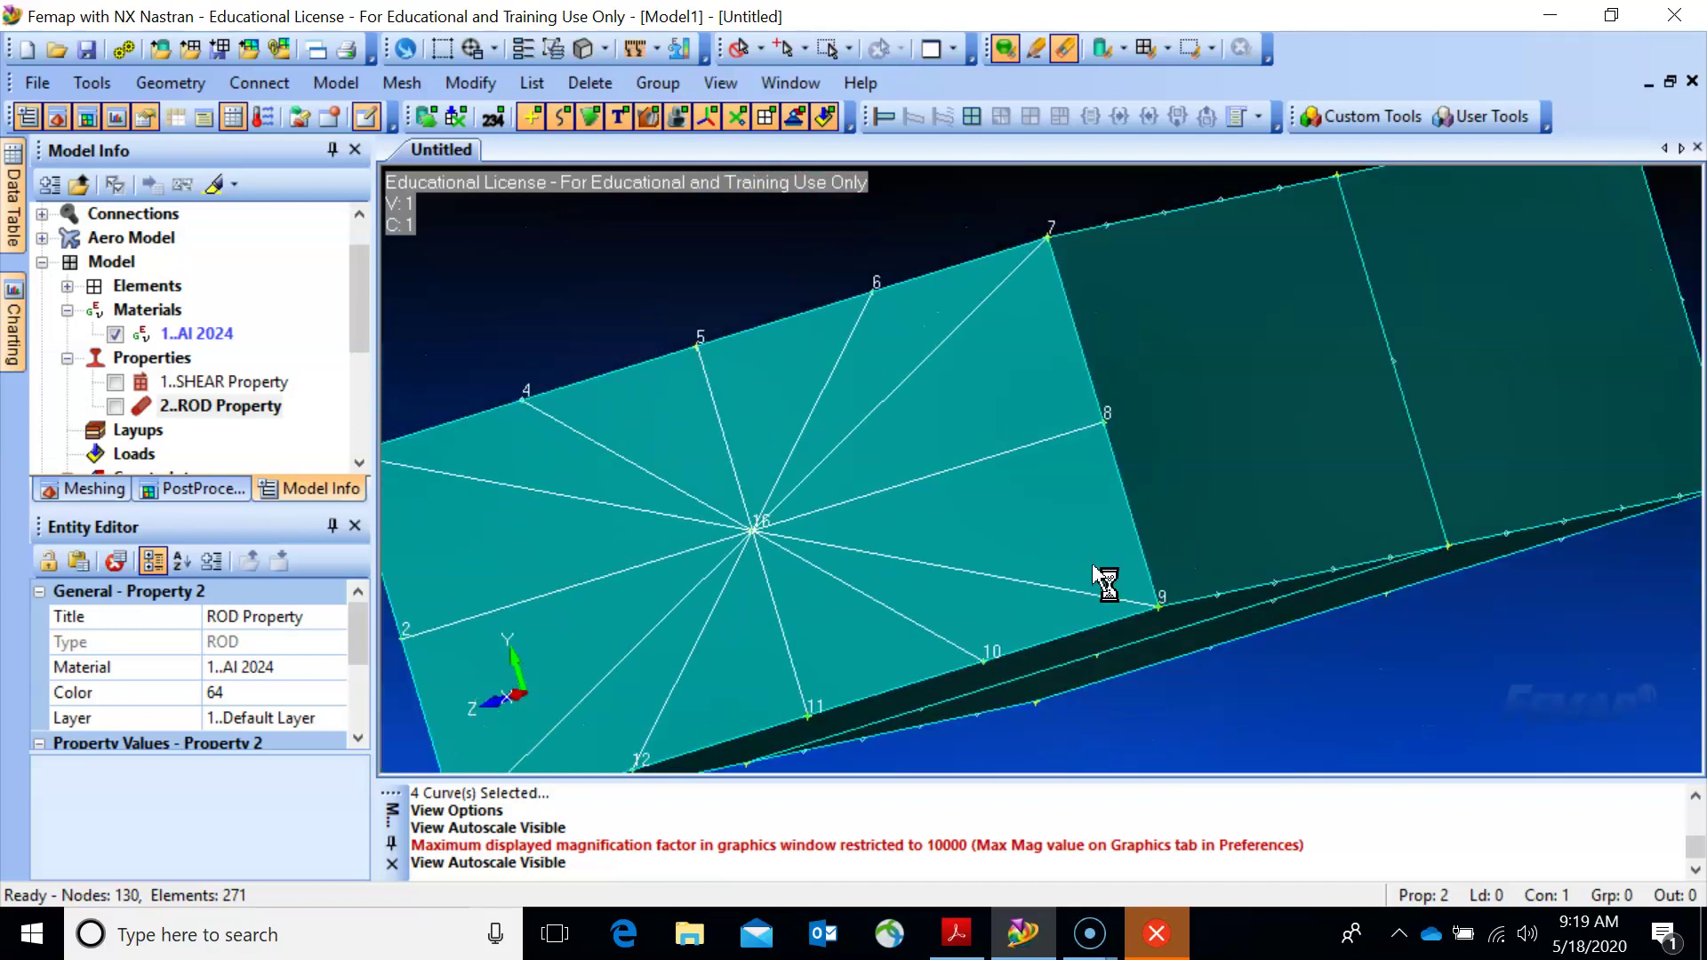
pyautogui.moveTo(856, 544); pyautogui.dragTo(1047, 550, button='middle')
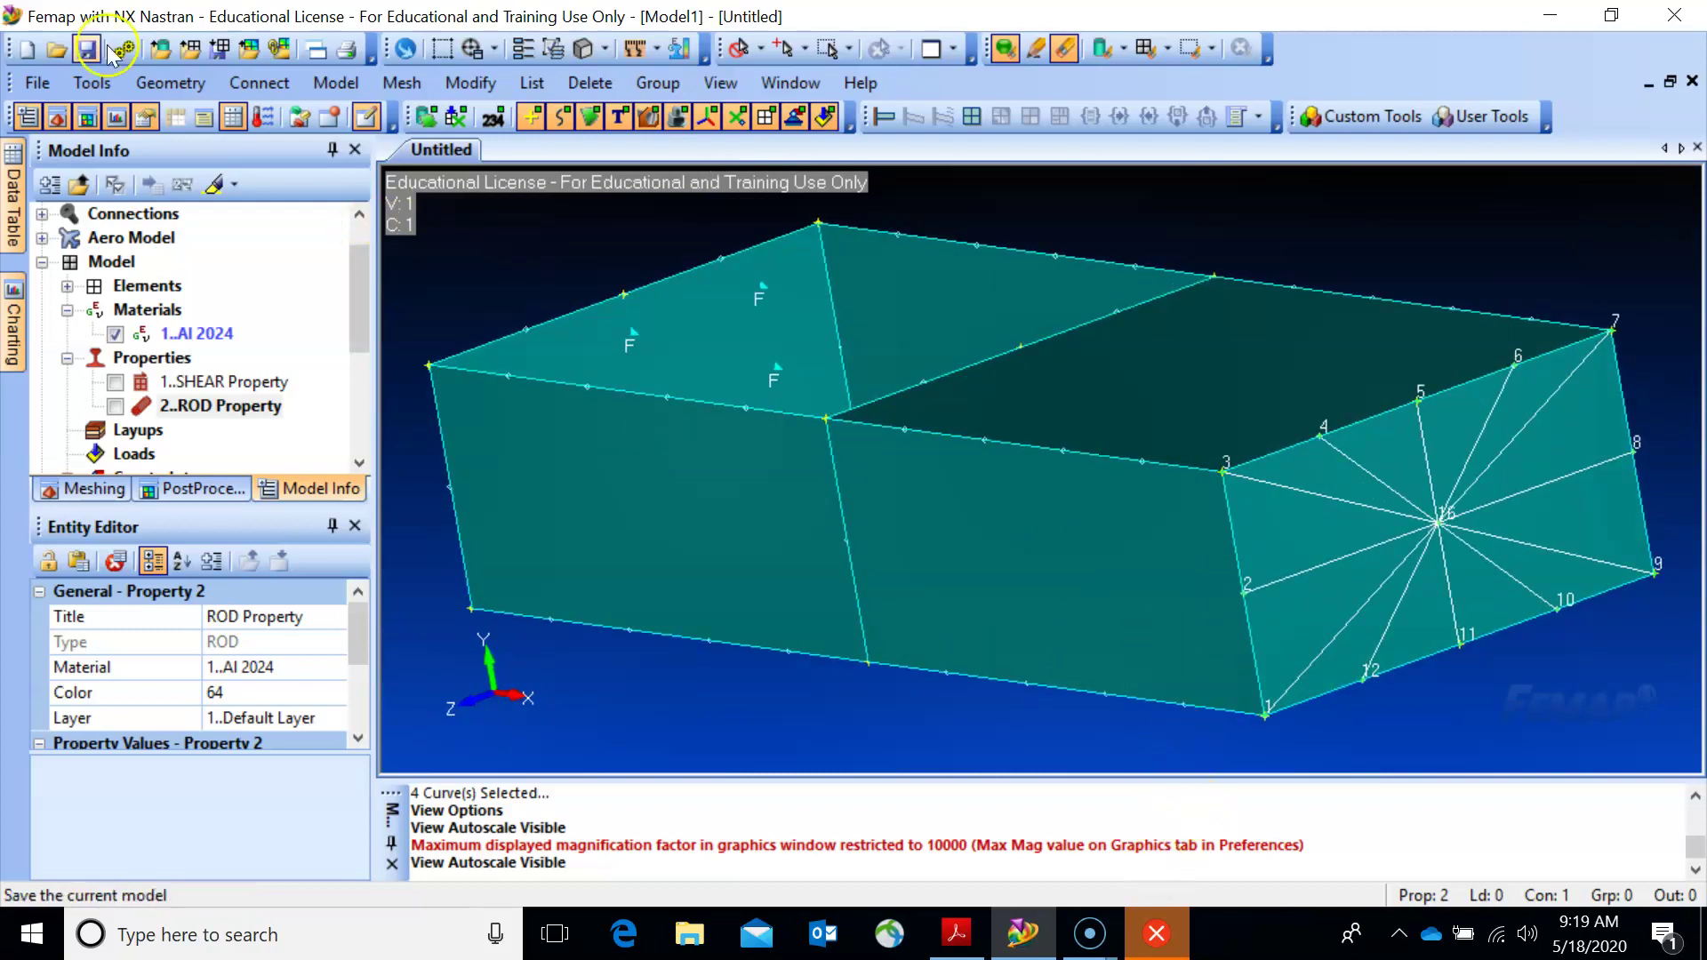
pyautogui.click(92, 85)
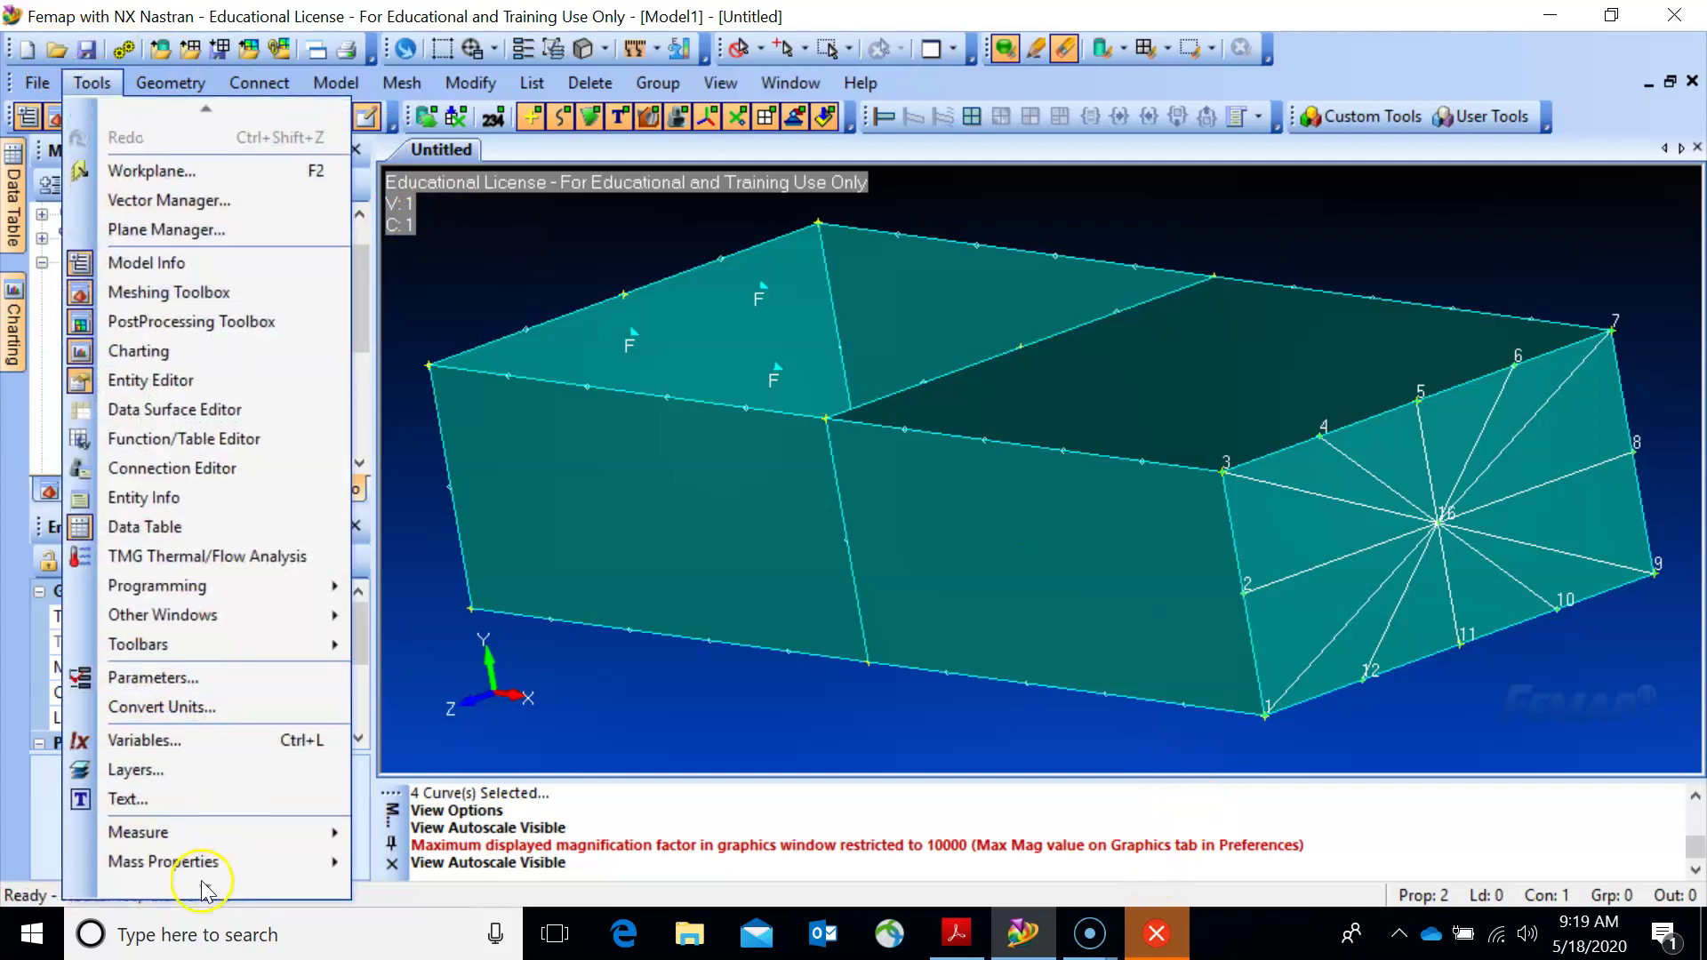
pyautogui.moveTo(212, 855)
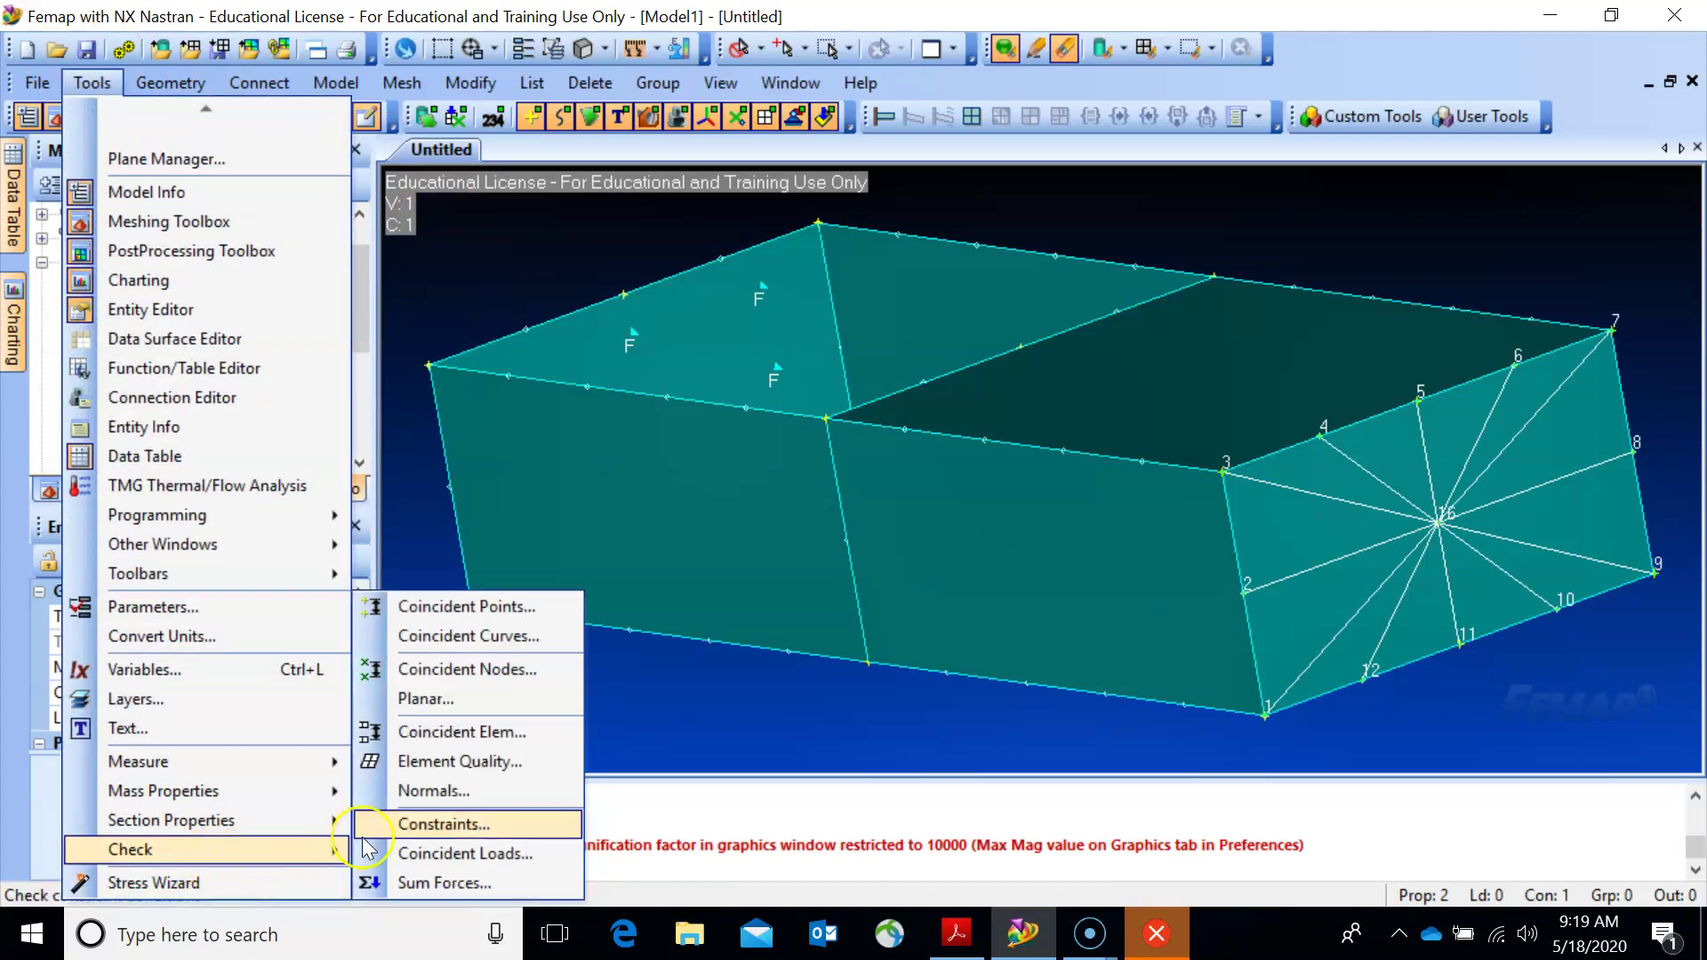
pyautogui.click(461, 671)
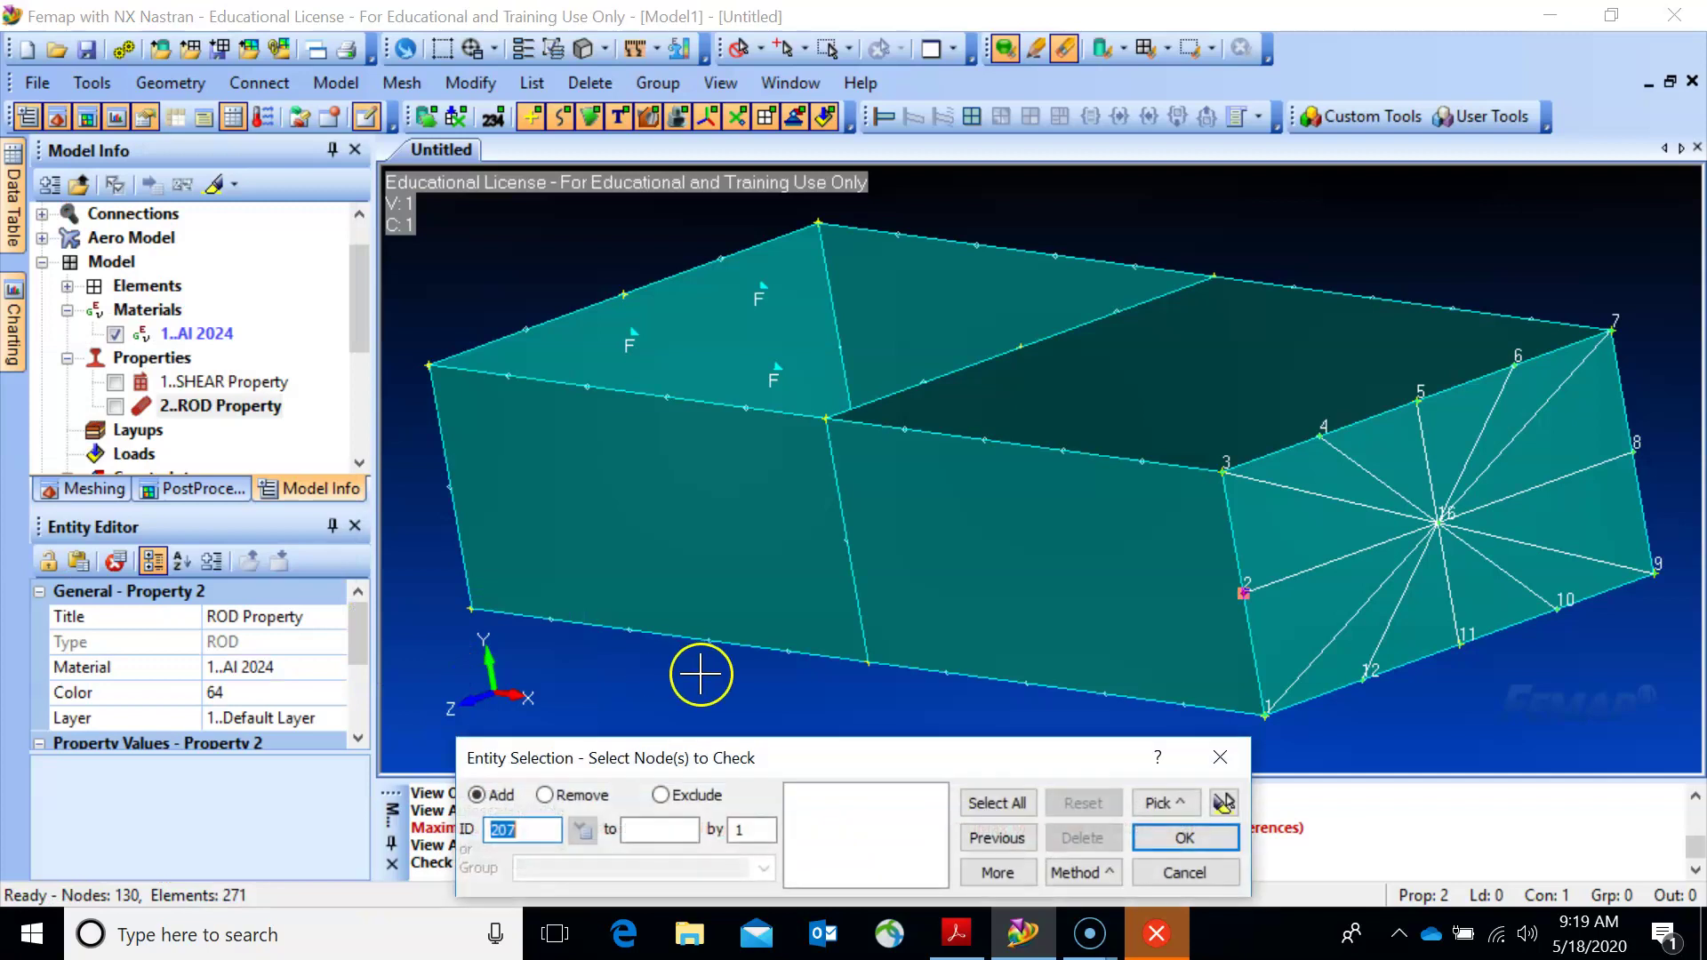
pyautogui.click(996, 803)
pyautogui.click(1183, 834)
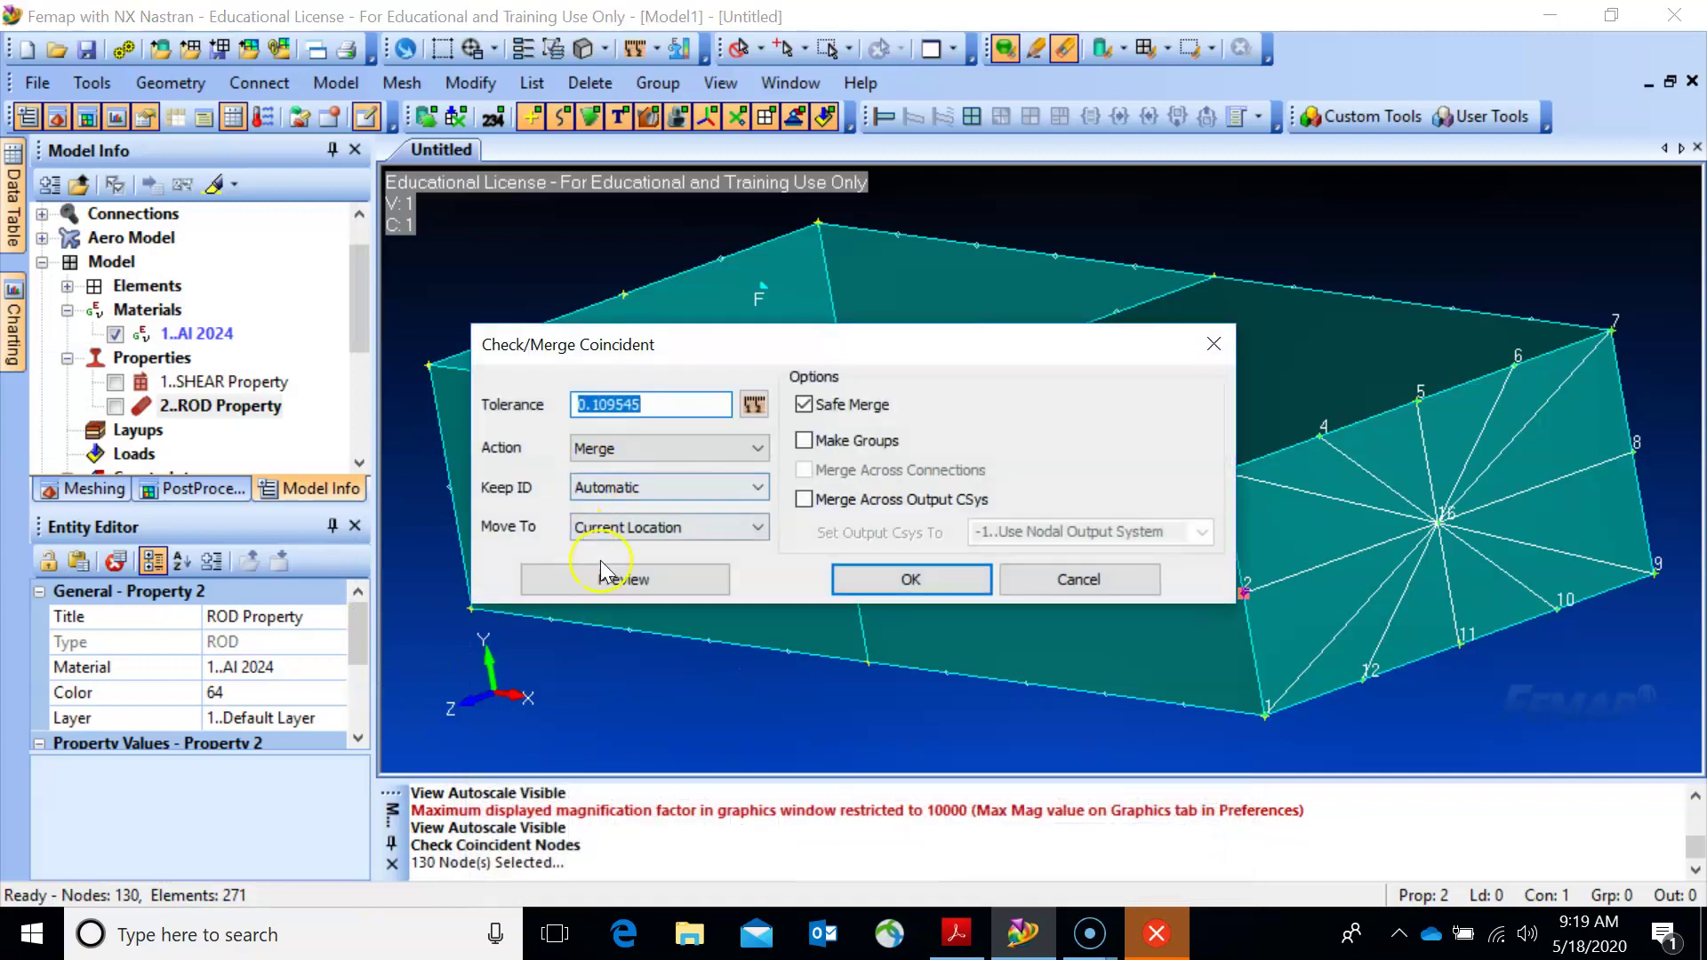
pyautogui.click(625, 582)
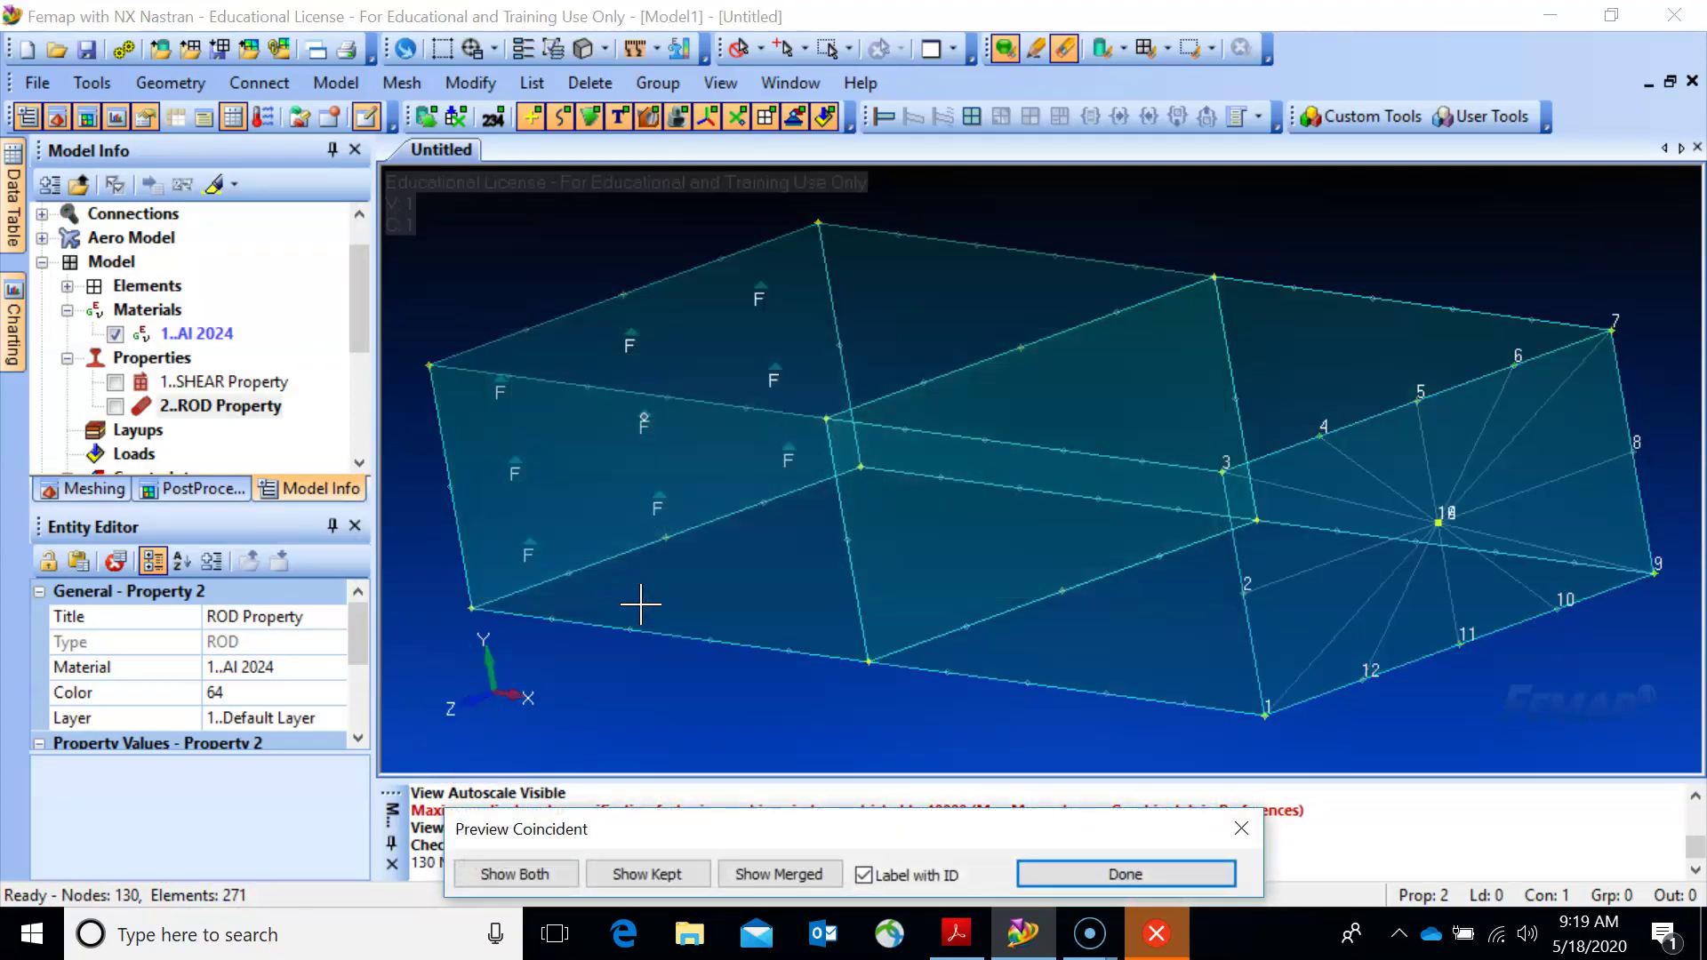
pyautogui.click(1058, 874)
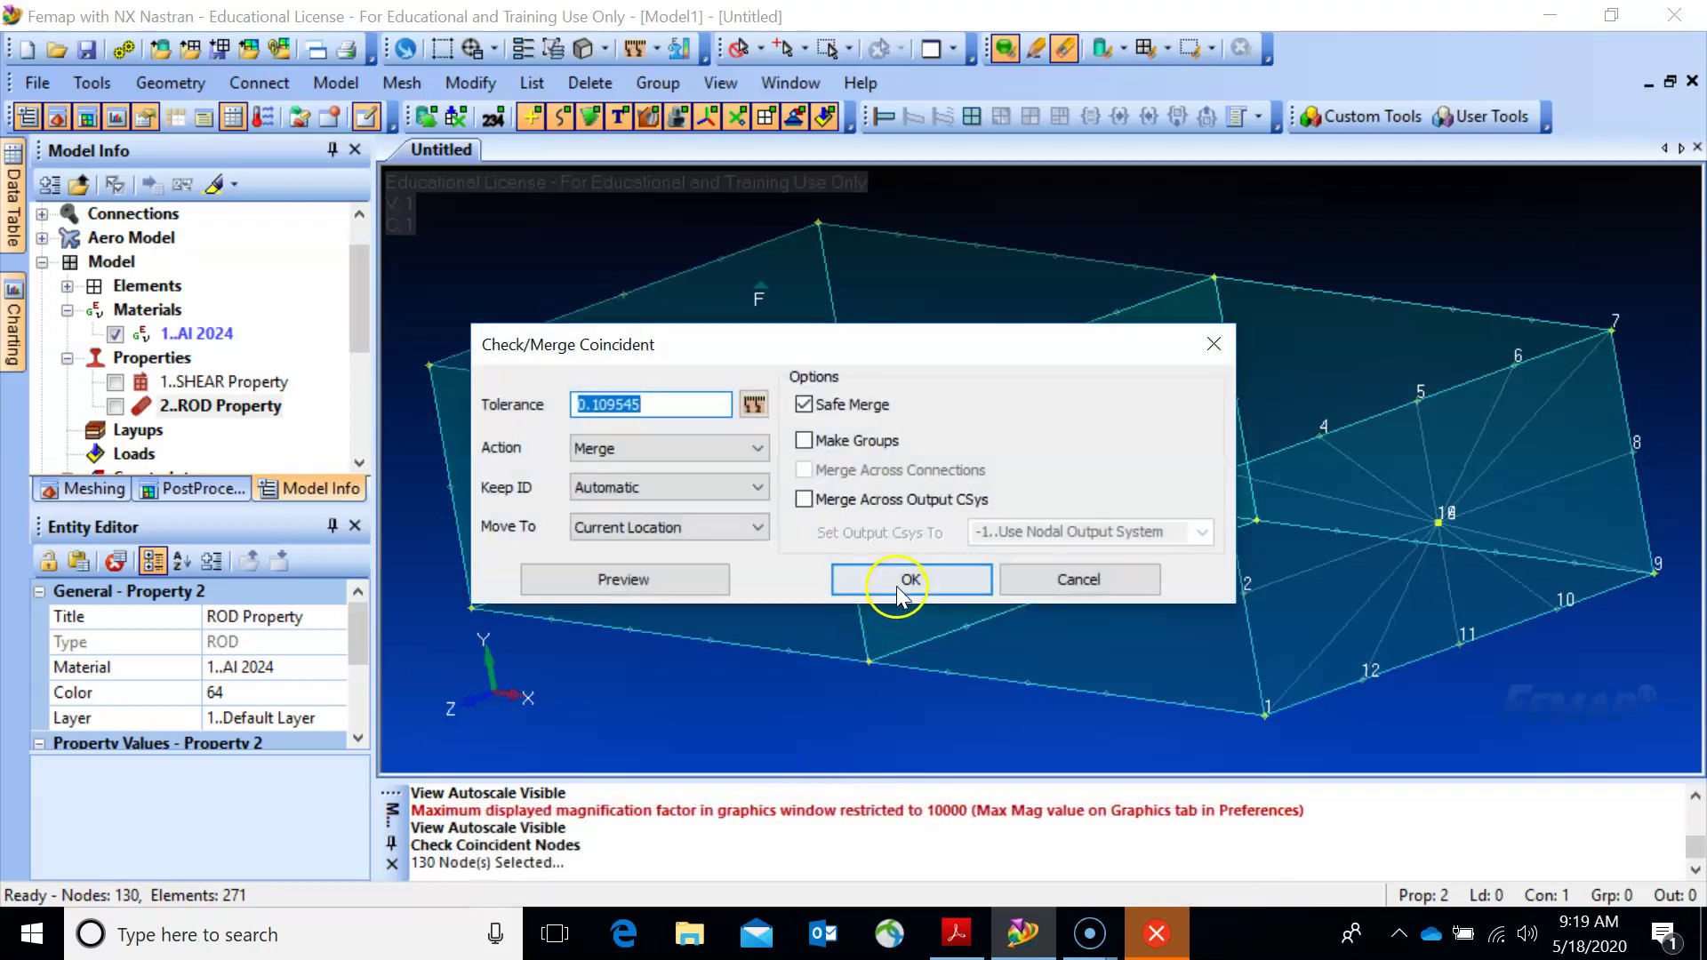
pyautogui.click(902, 587)
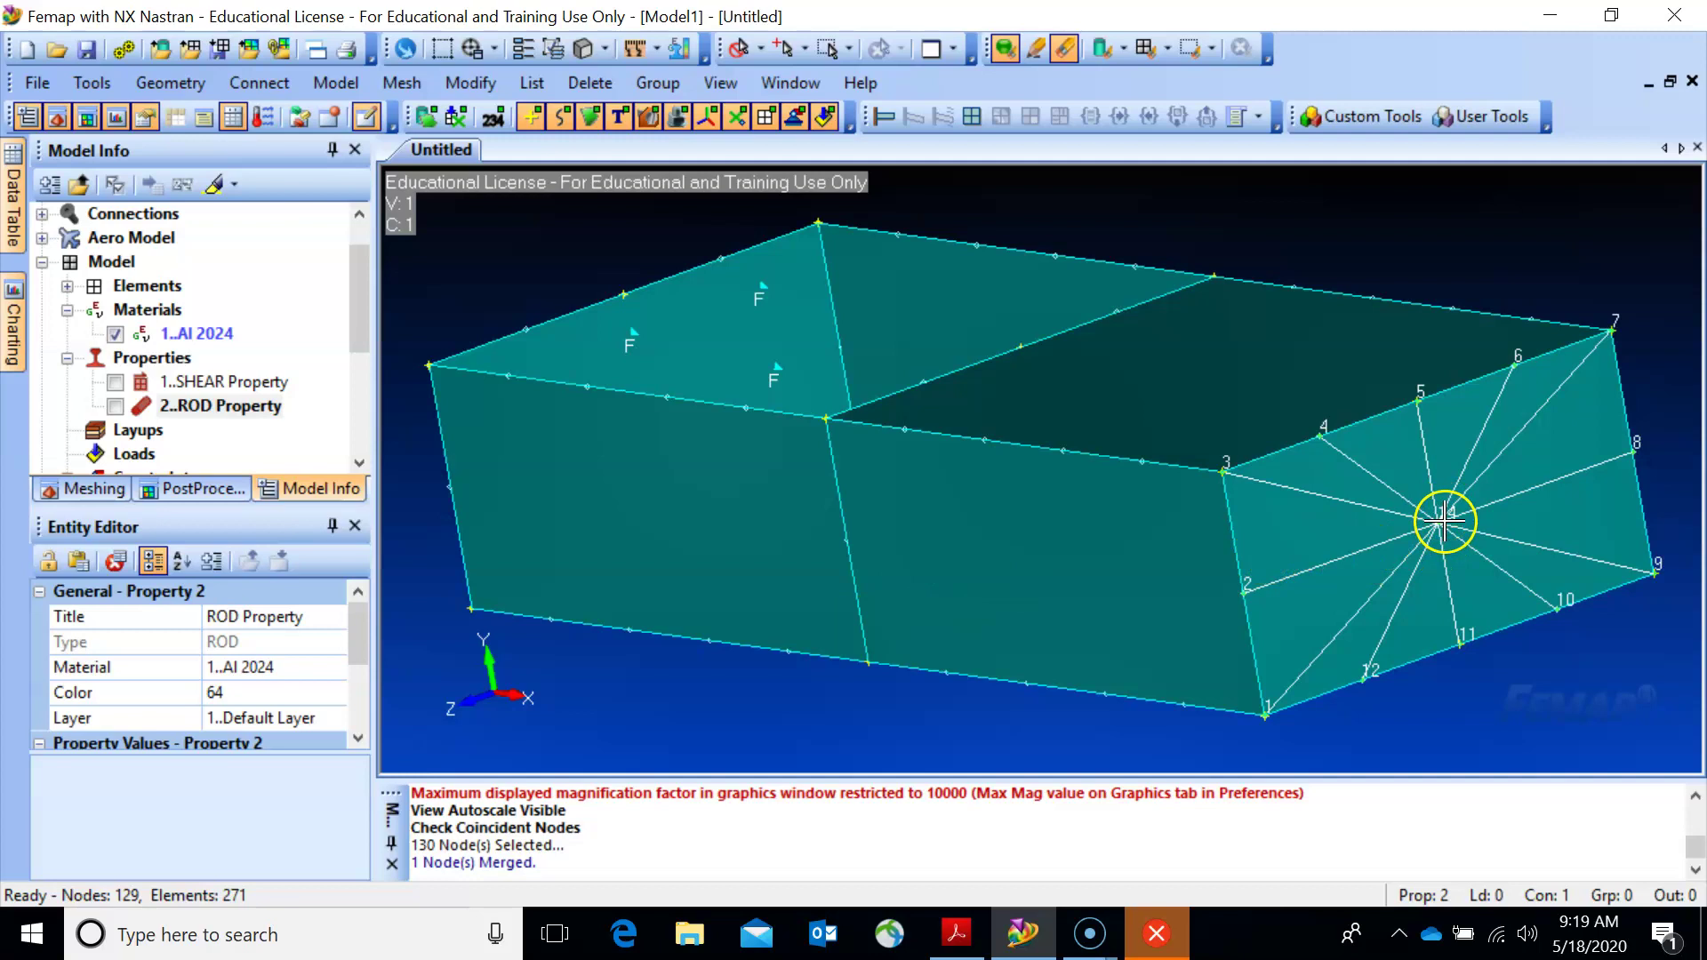
# Show the SHEAR and ROD property elements again and create a load set titled "Shear Force Vy" for nodal loads.
pyautogui.click(118, 382)
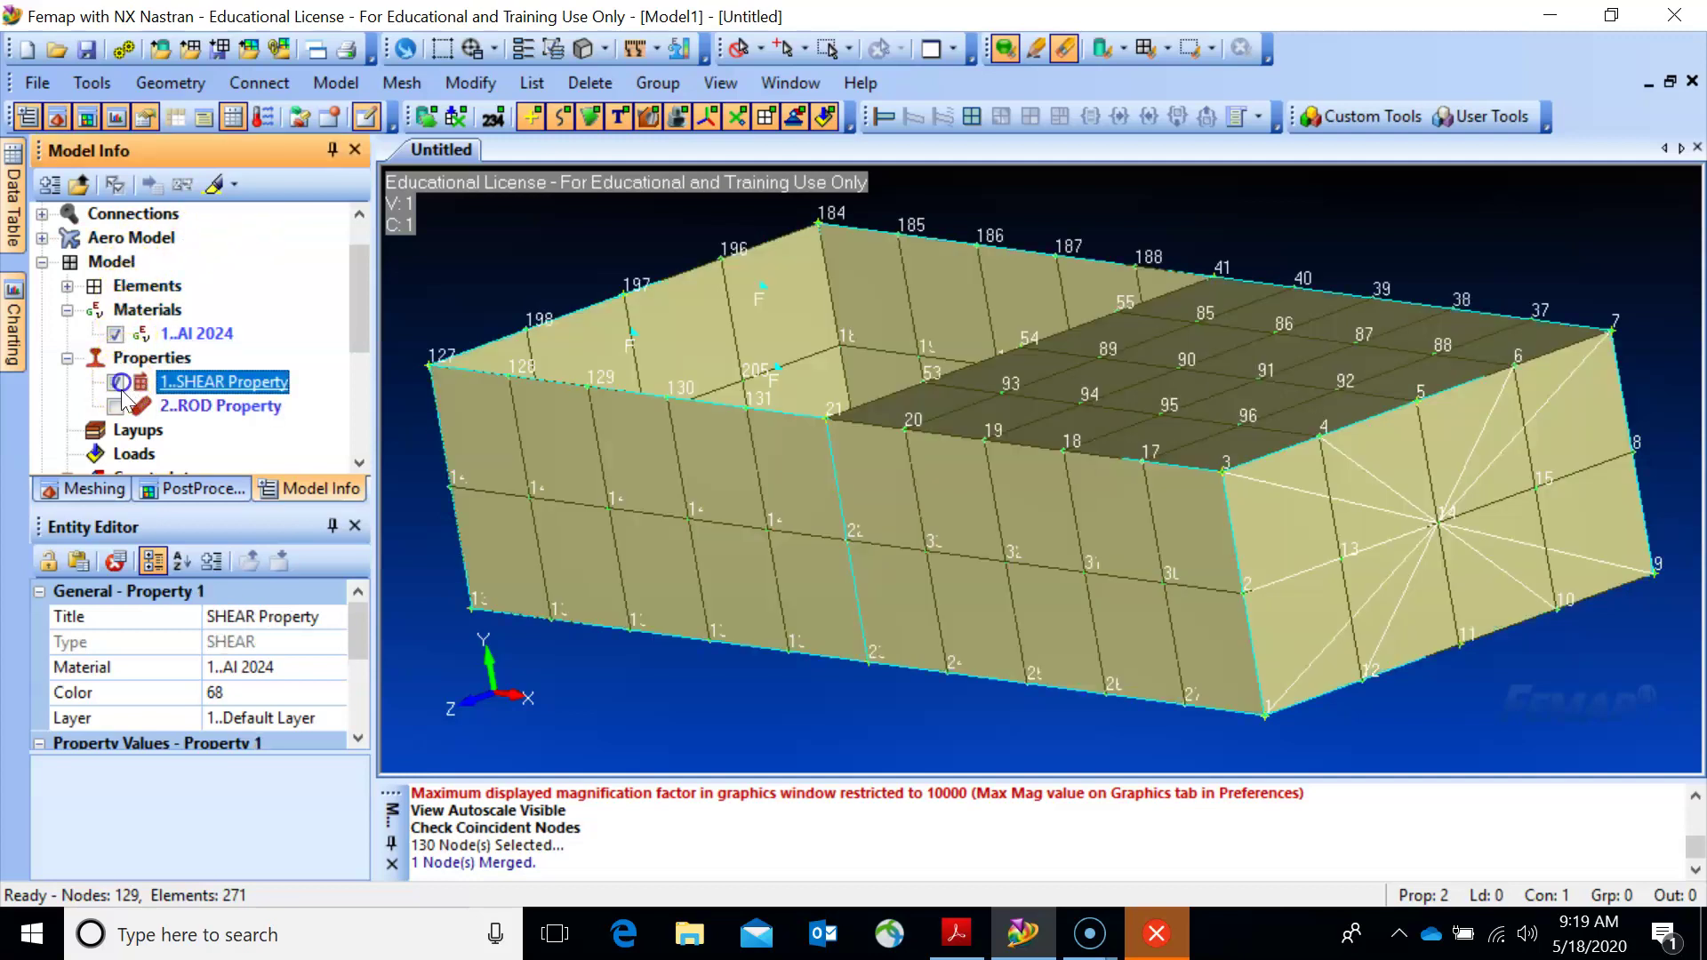
pyautogui.click(115, 406)
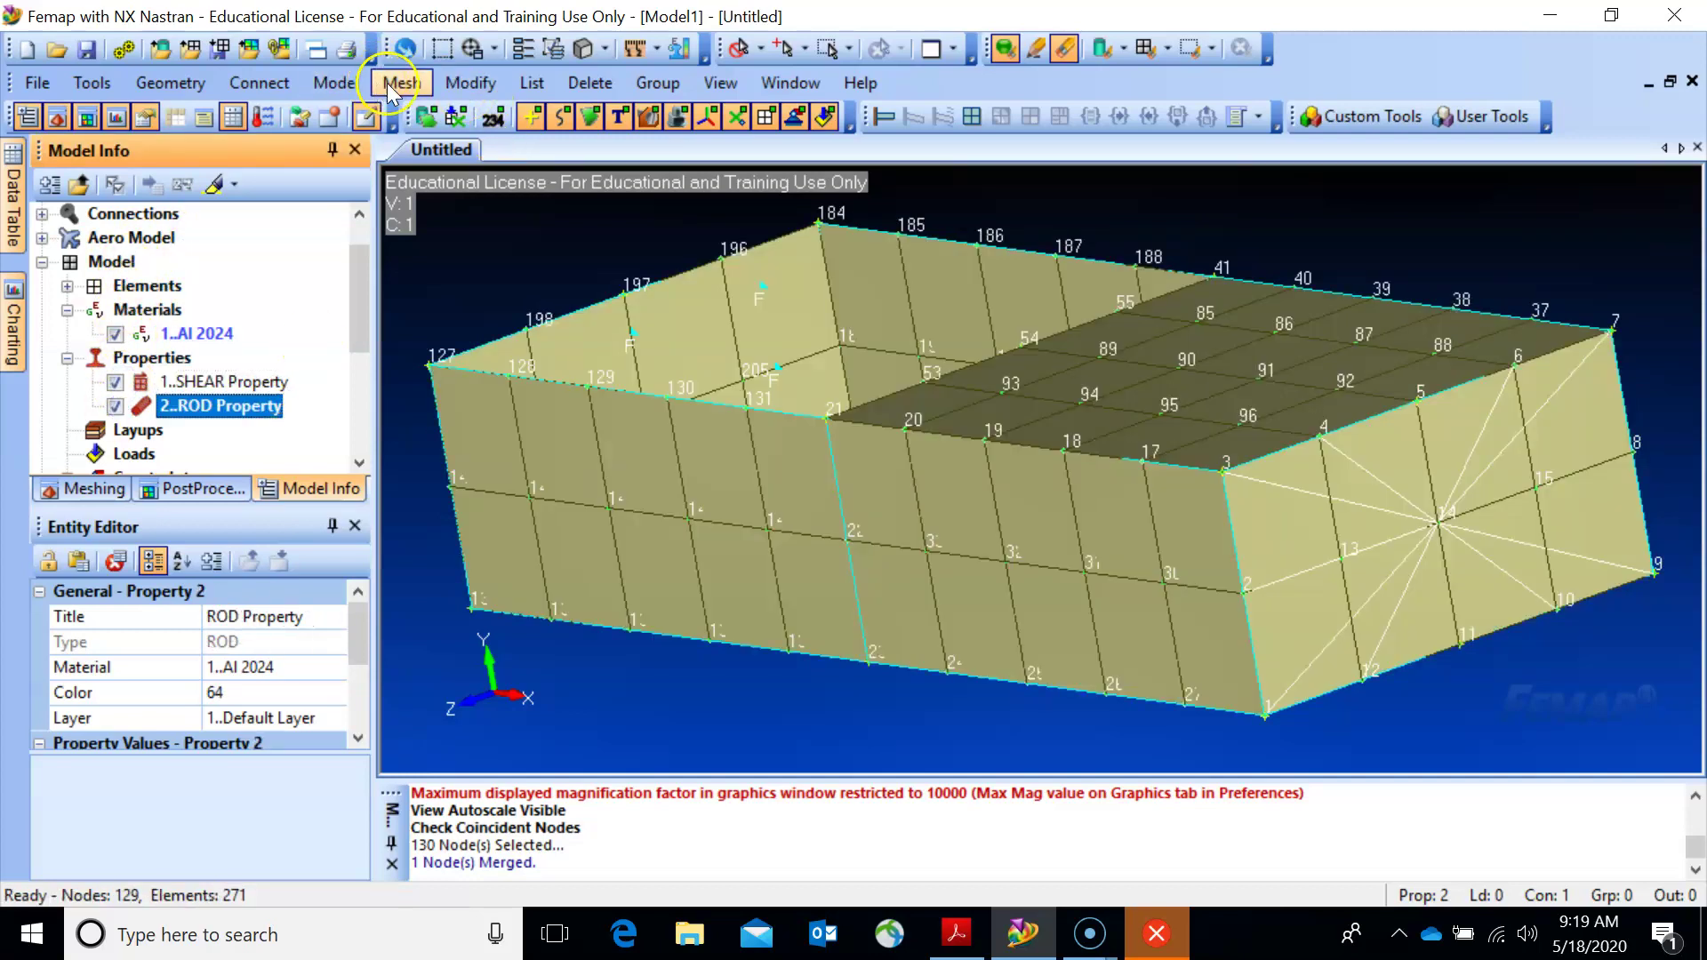
pyautogui.click(336, 84)
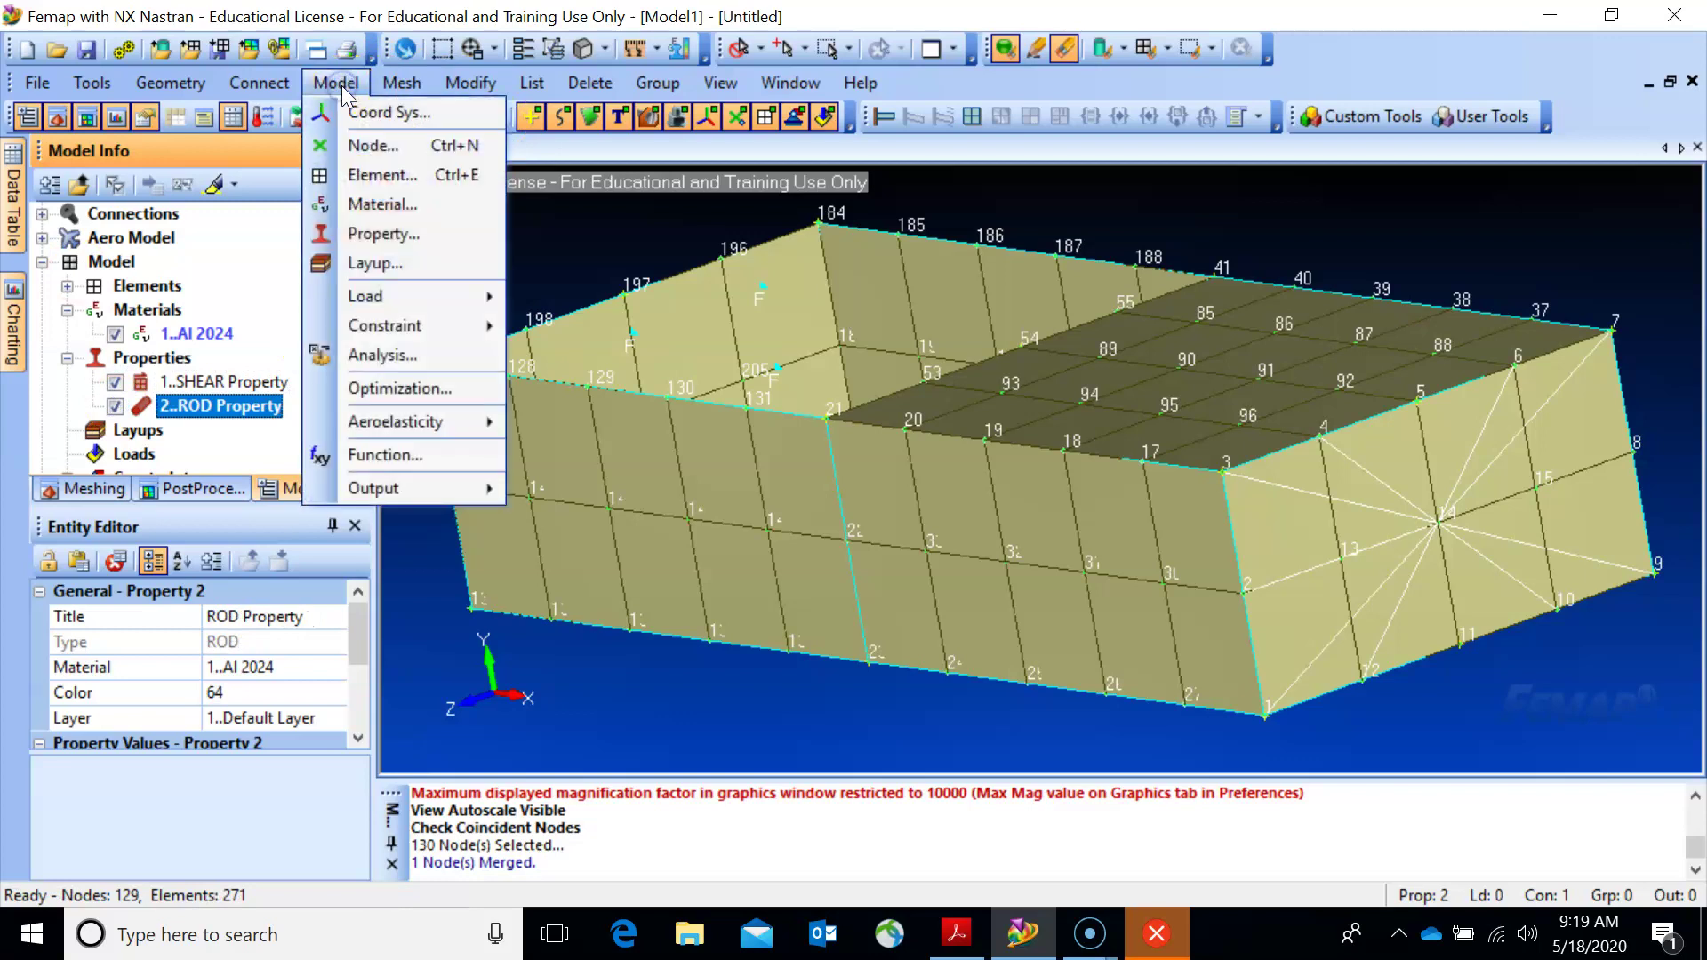
pyautogui.moveTo(364, 298)
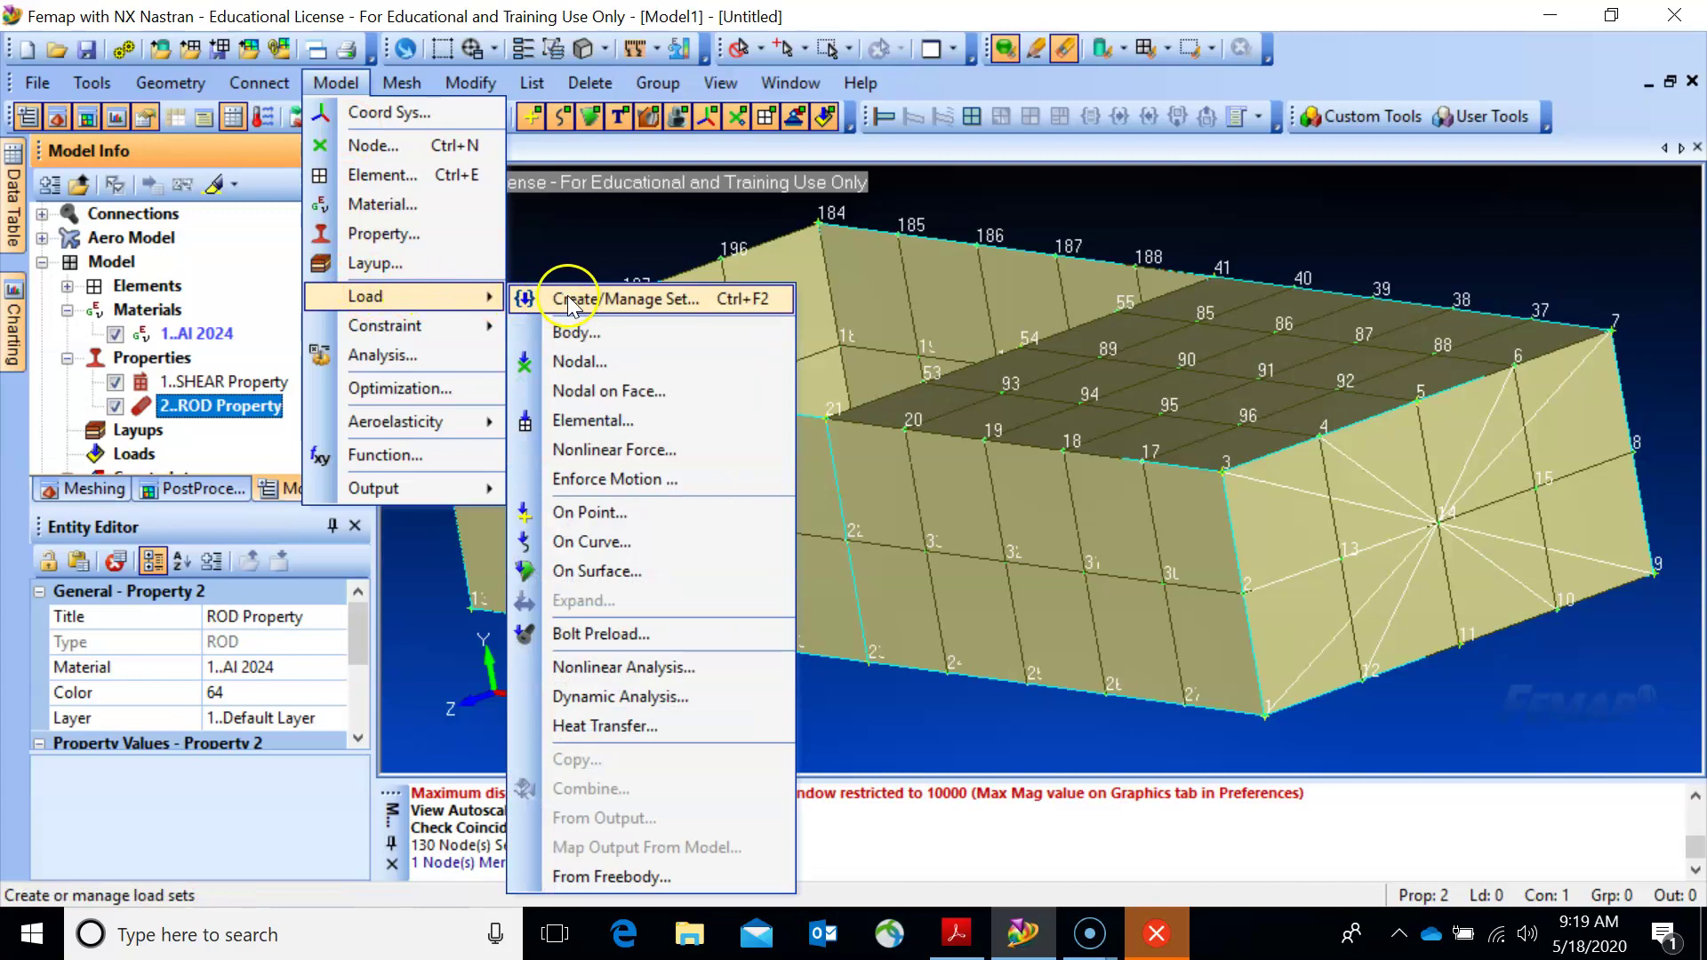
pyautogui.click(569, 364)
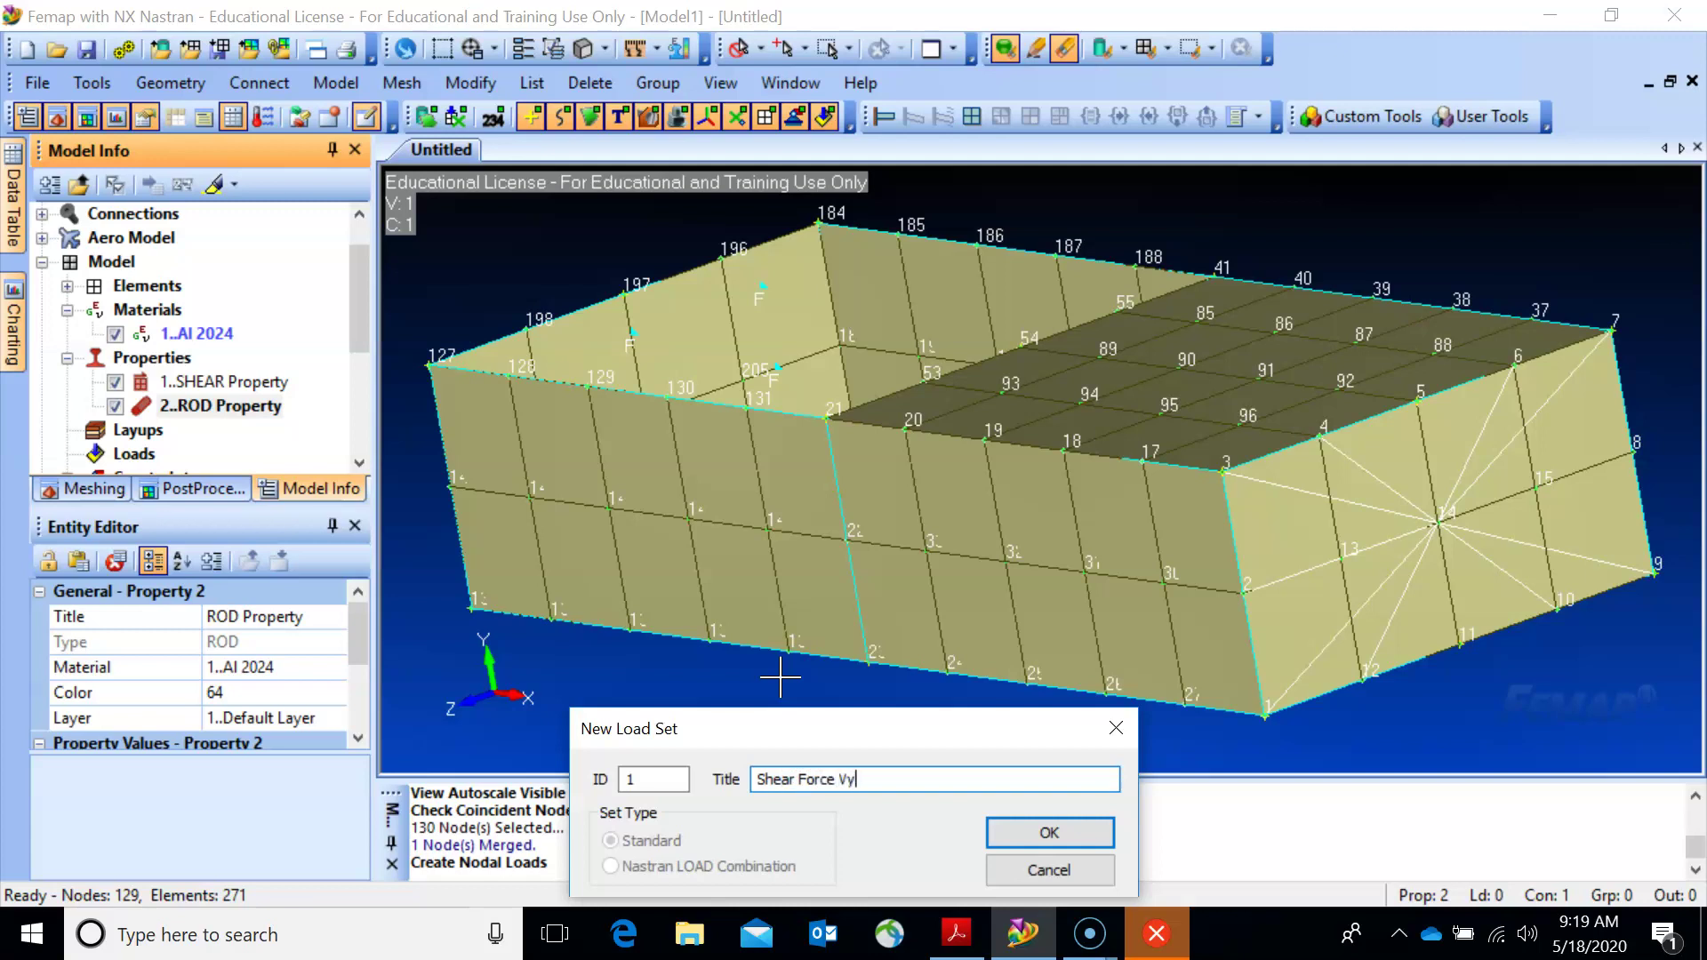
pyautogui.click(1022, 836)
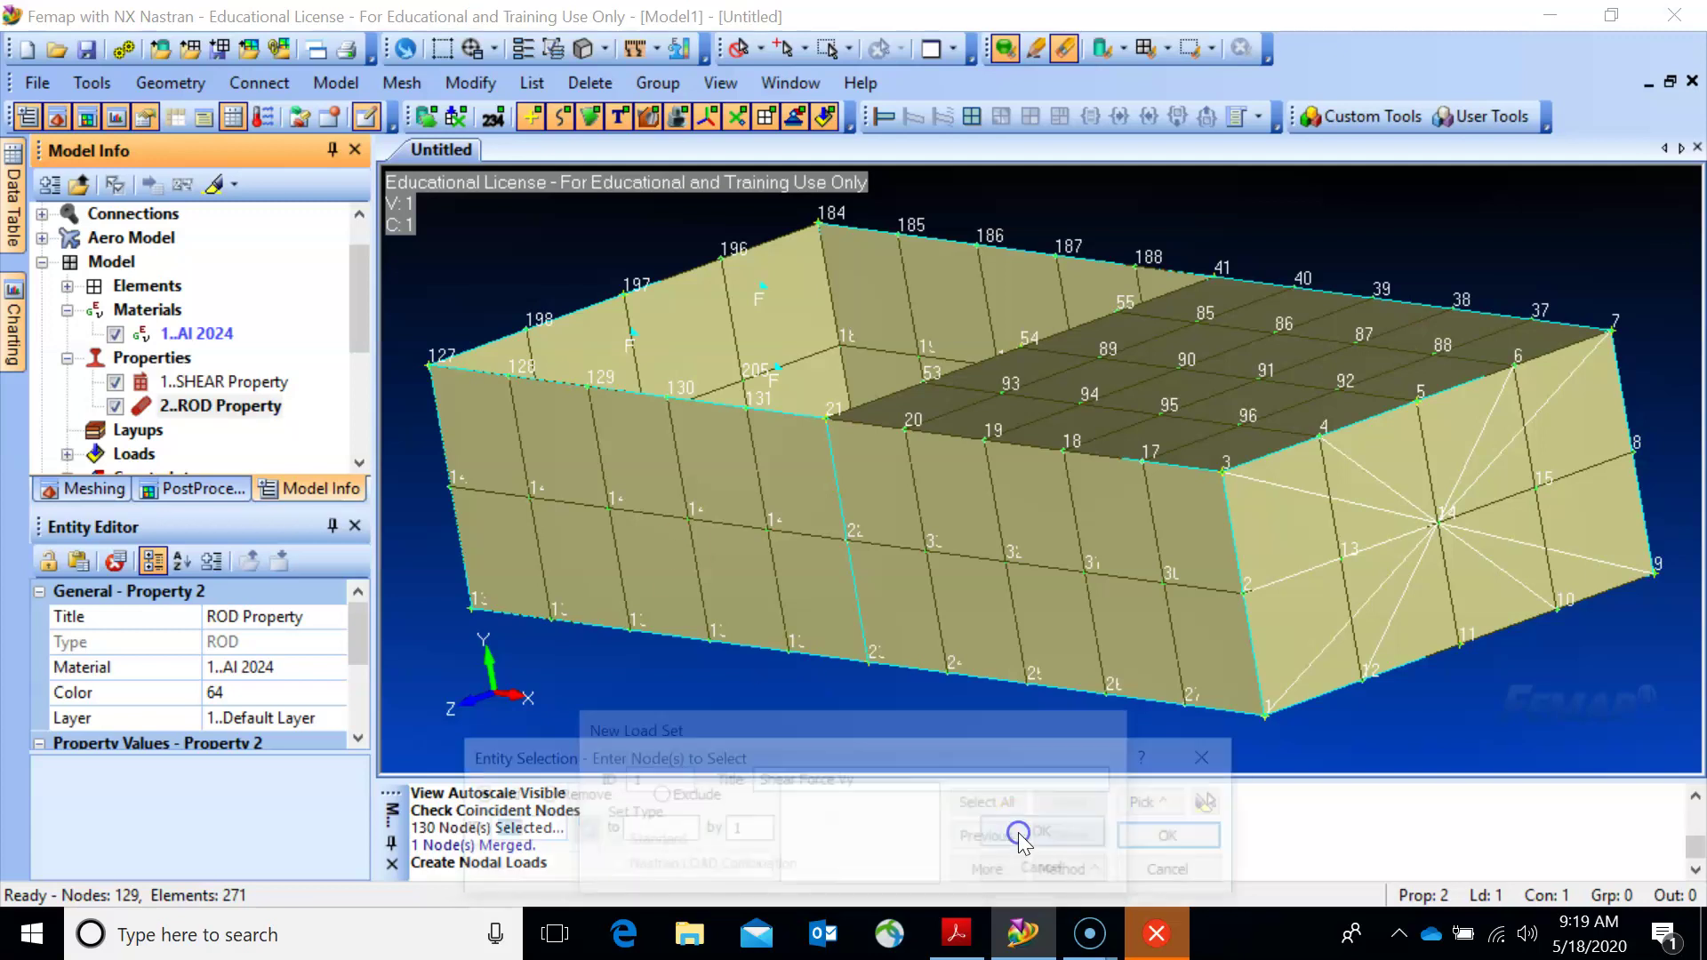
pyautogui.click(1449, 526)
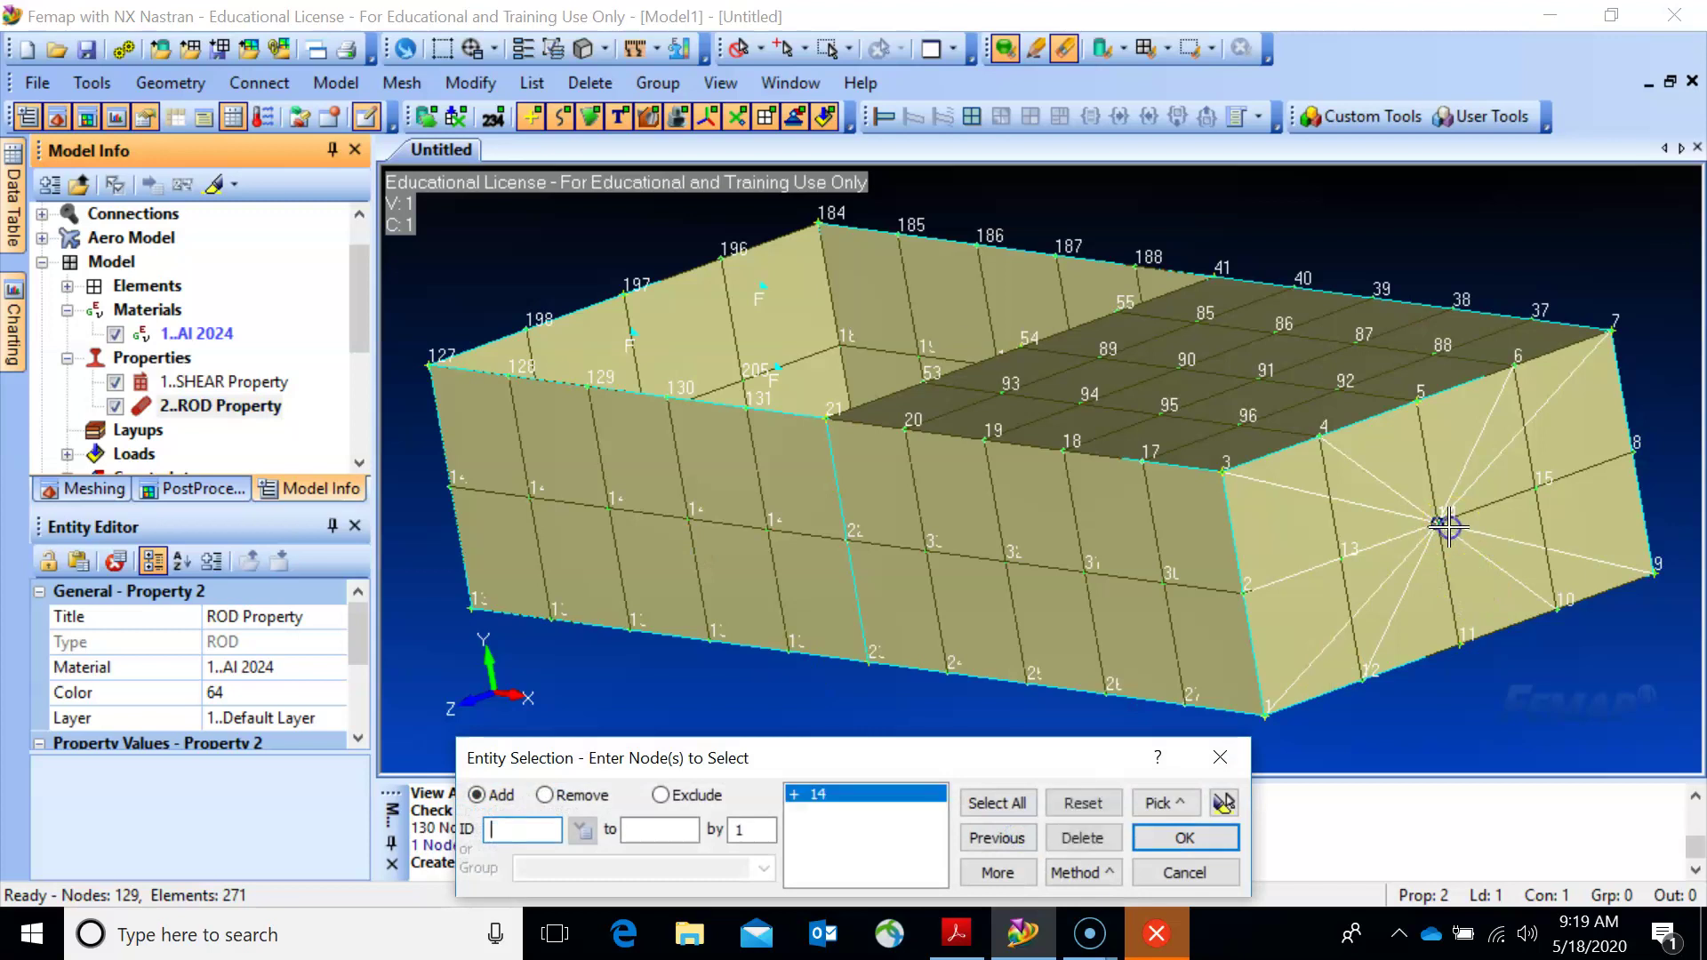
pyautogui.click(1200, 560)
pyautogui.moveTo(1200, 560); pyautogui.dragTo(1241, 563, button='middle')
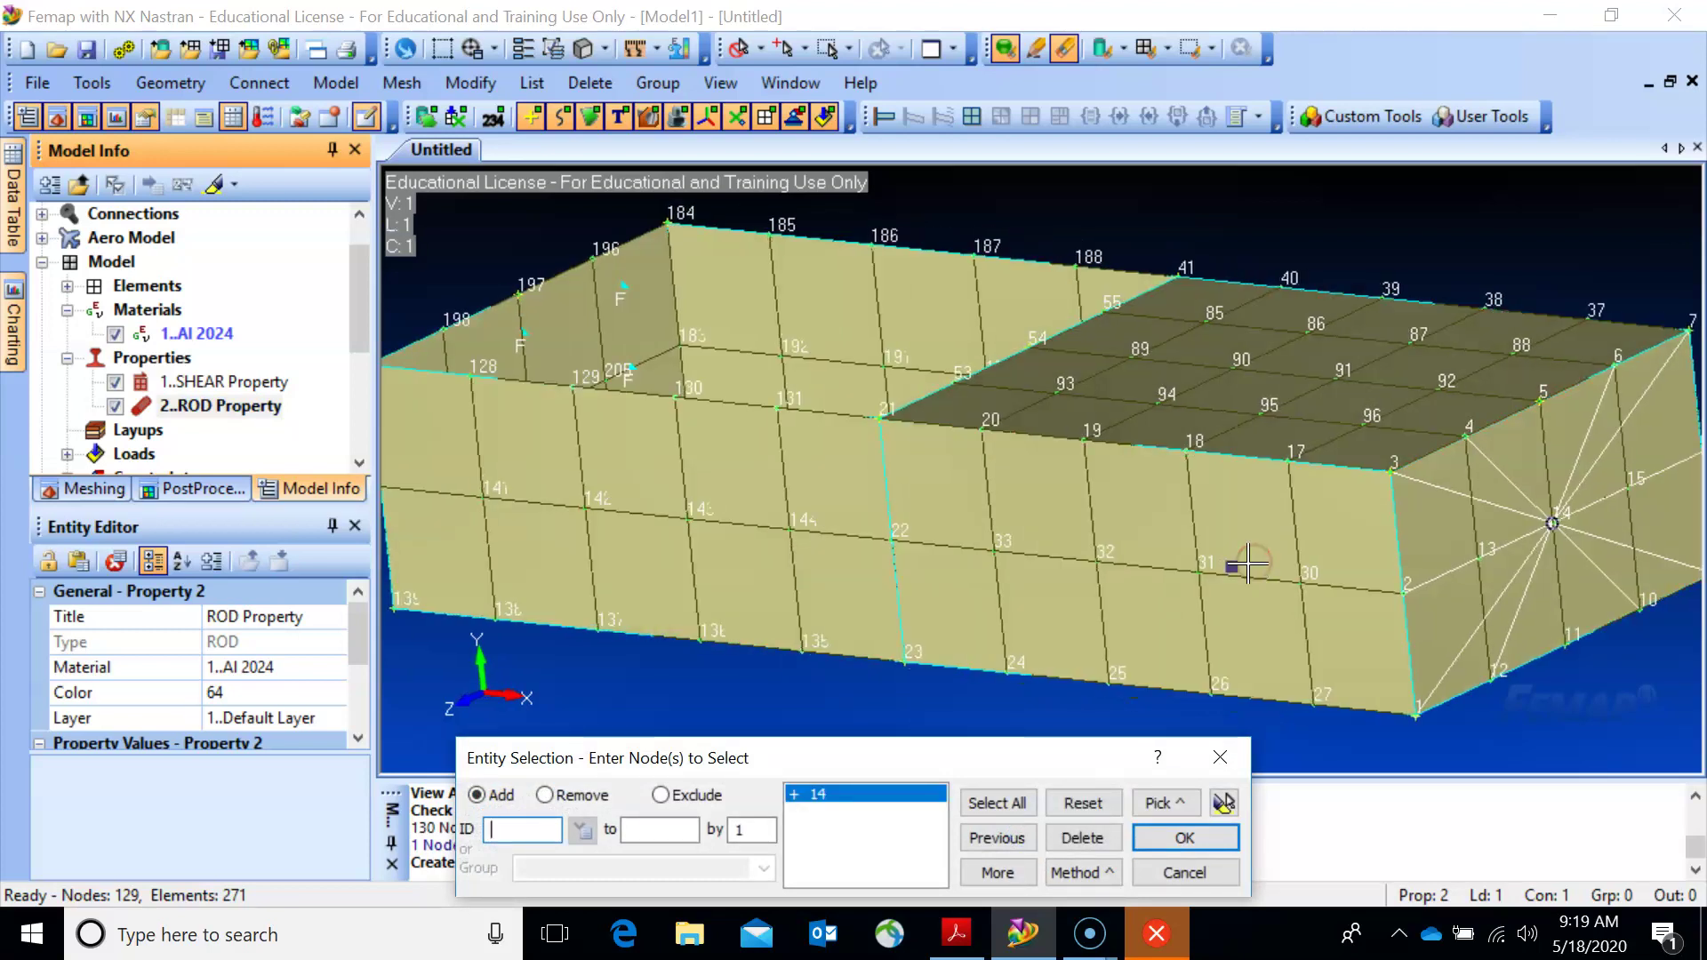
pyautogui.click(1184, 872)
# Hide the elements of the SHEAR and ROD properties so only the rigid spider's nodes remain for picking.
pyautogui.click(176, 373)
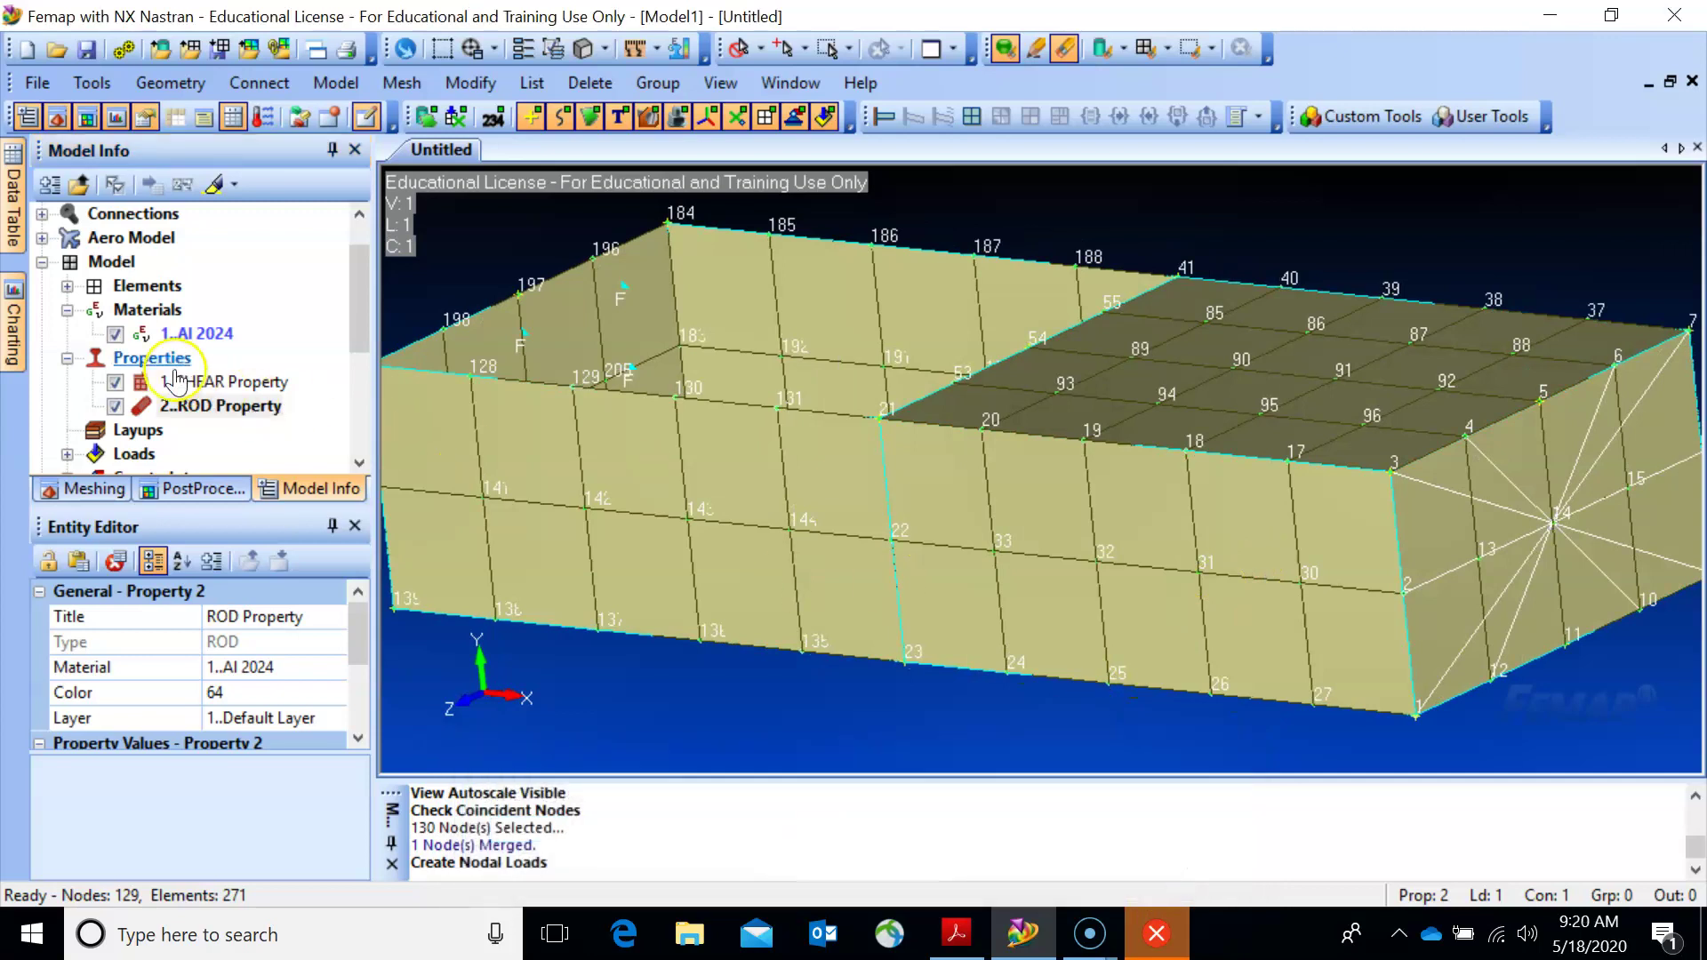
pyautogui.click(116, 384)
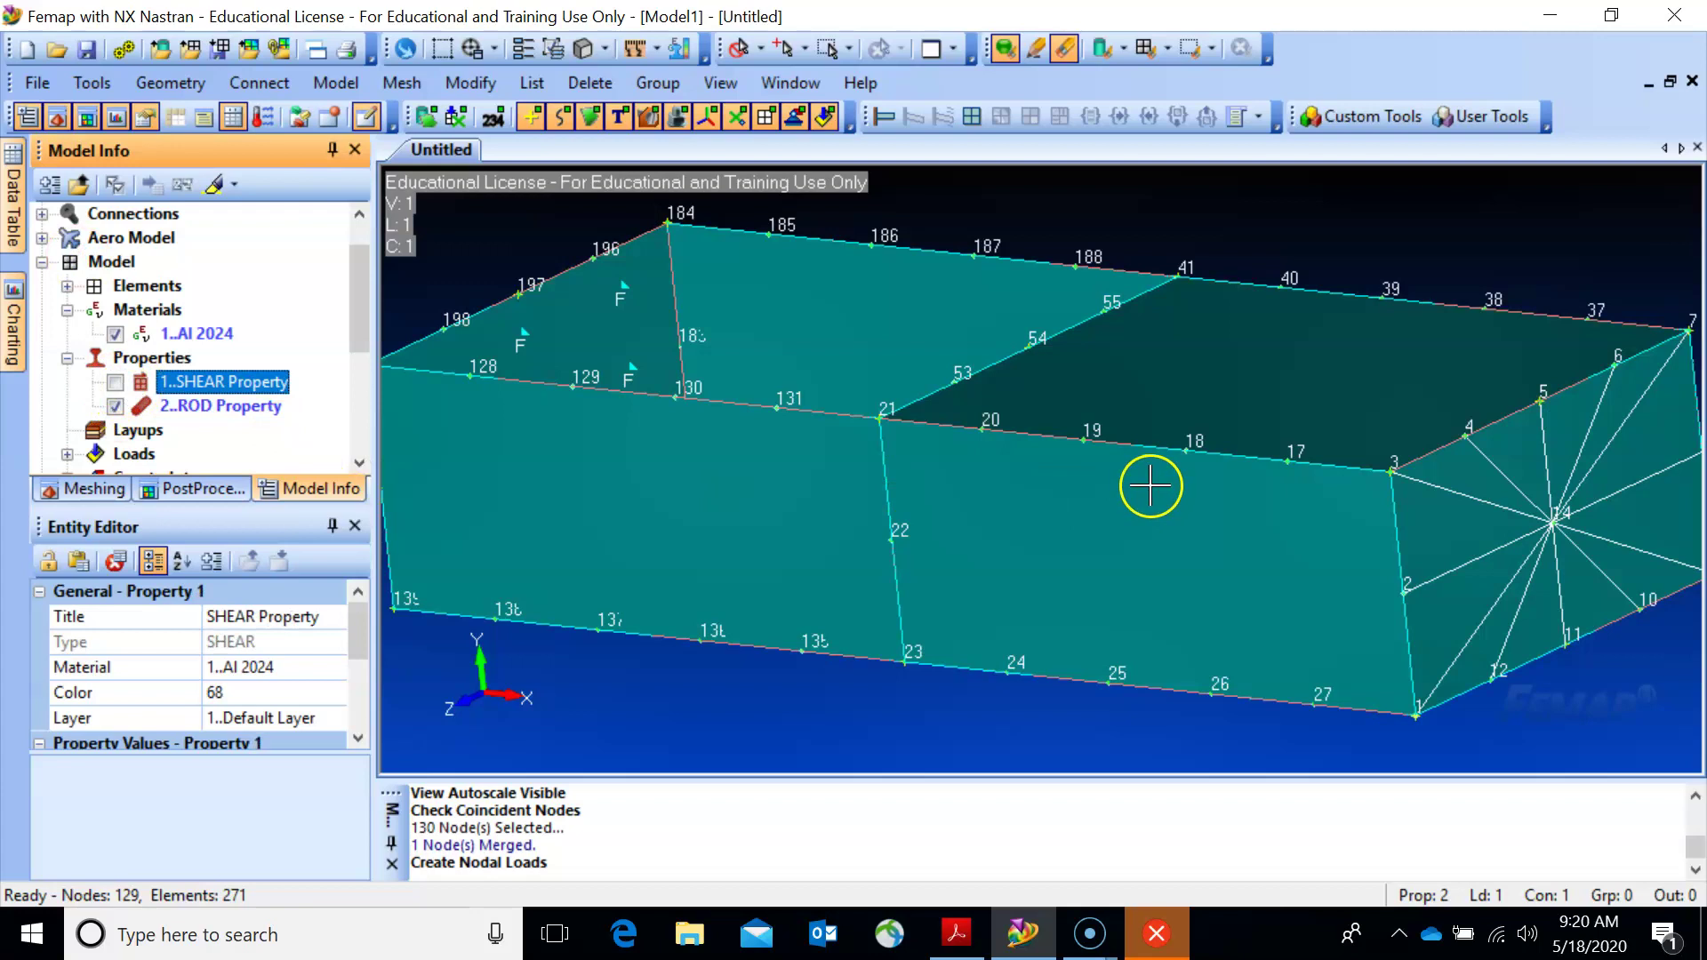
pyautogui.scroll(1, 1150, 485)
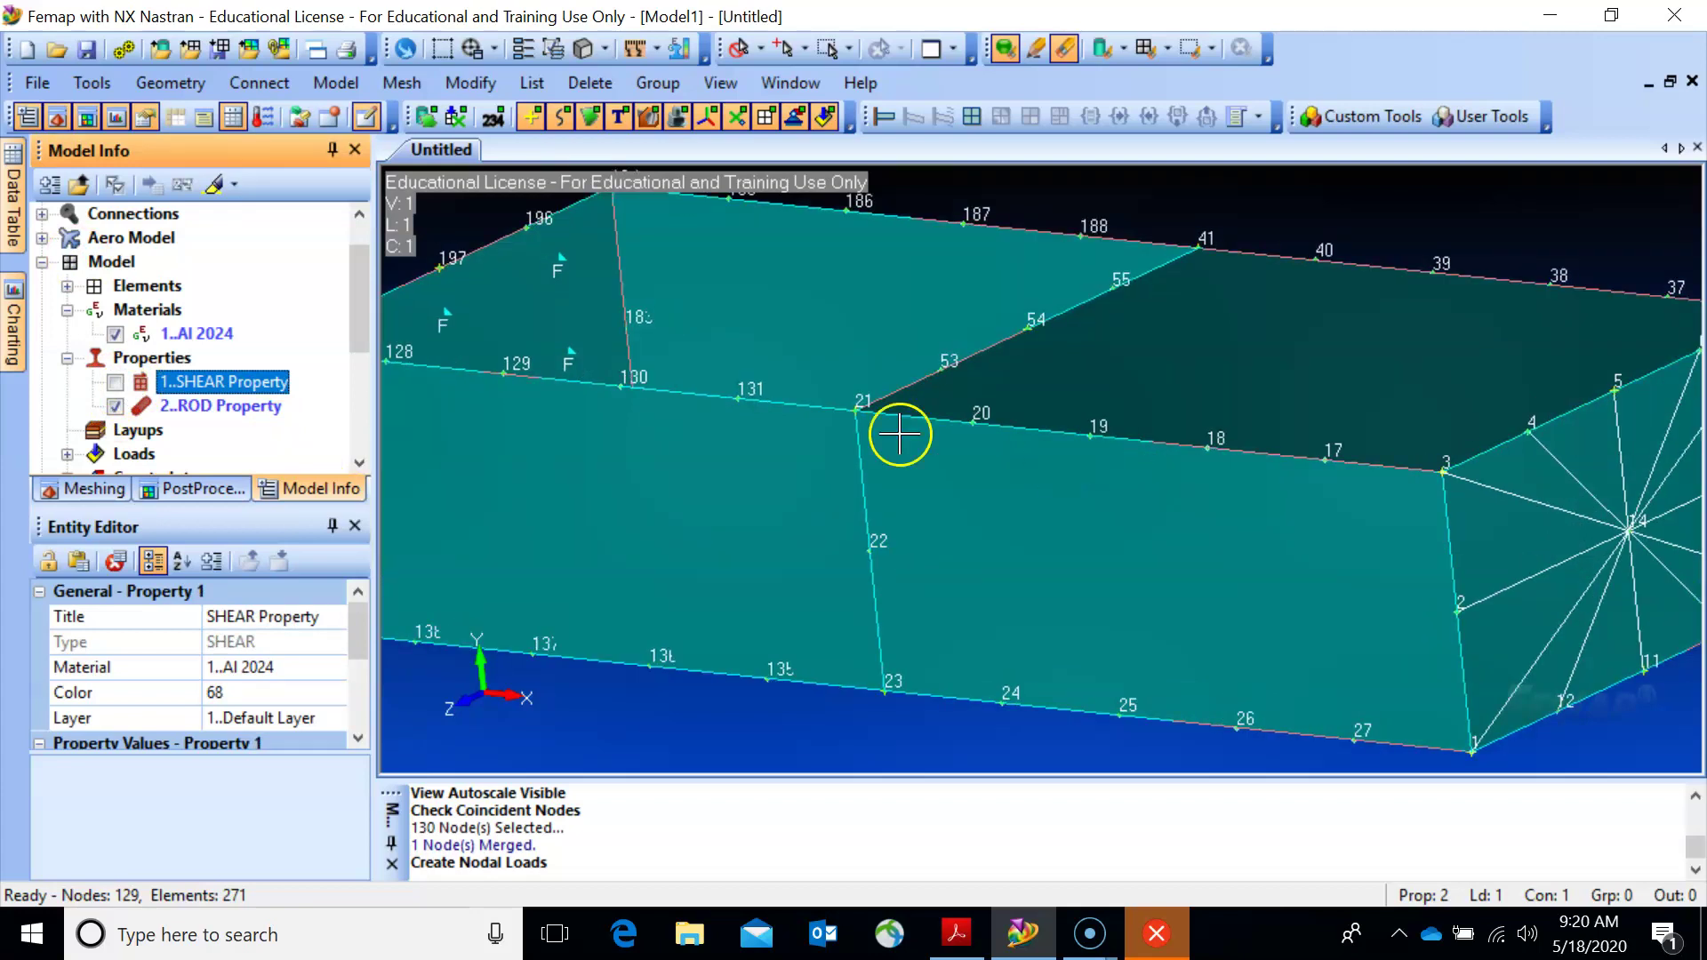
pyautogui.click(116, 408)
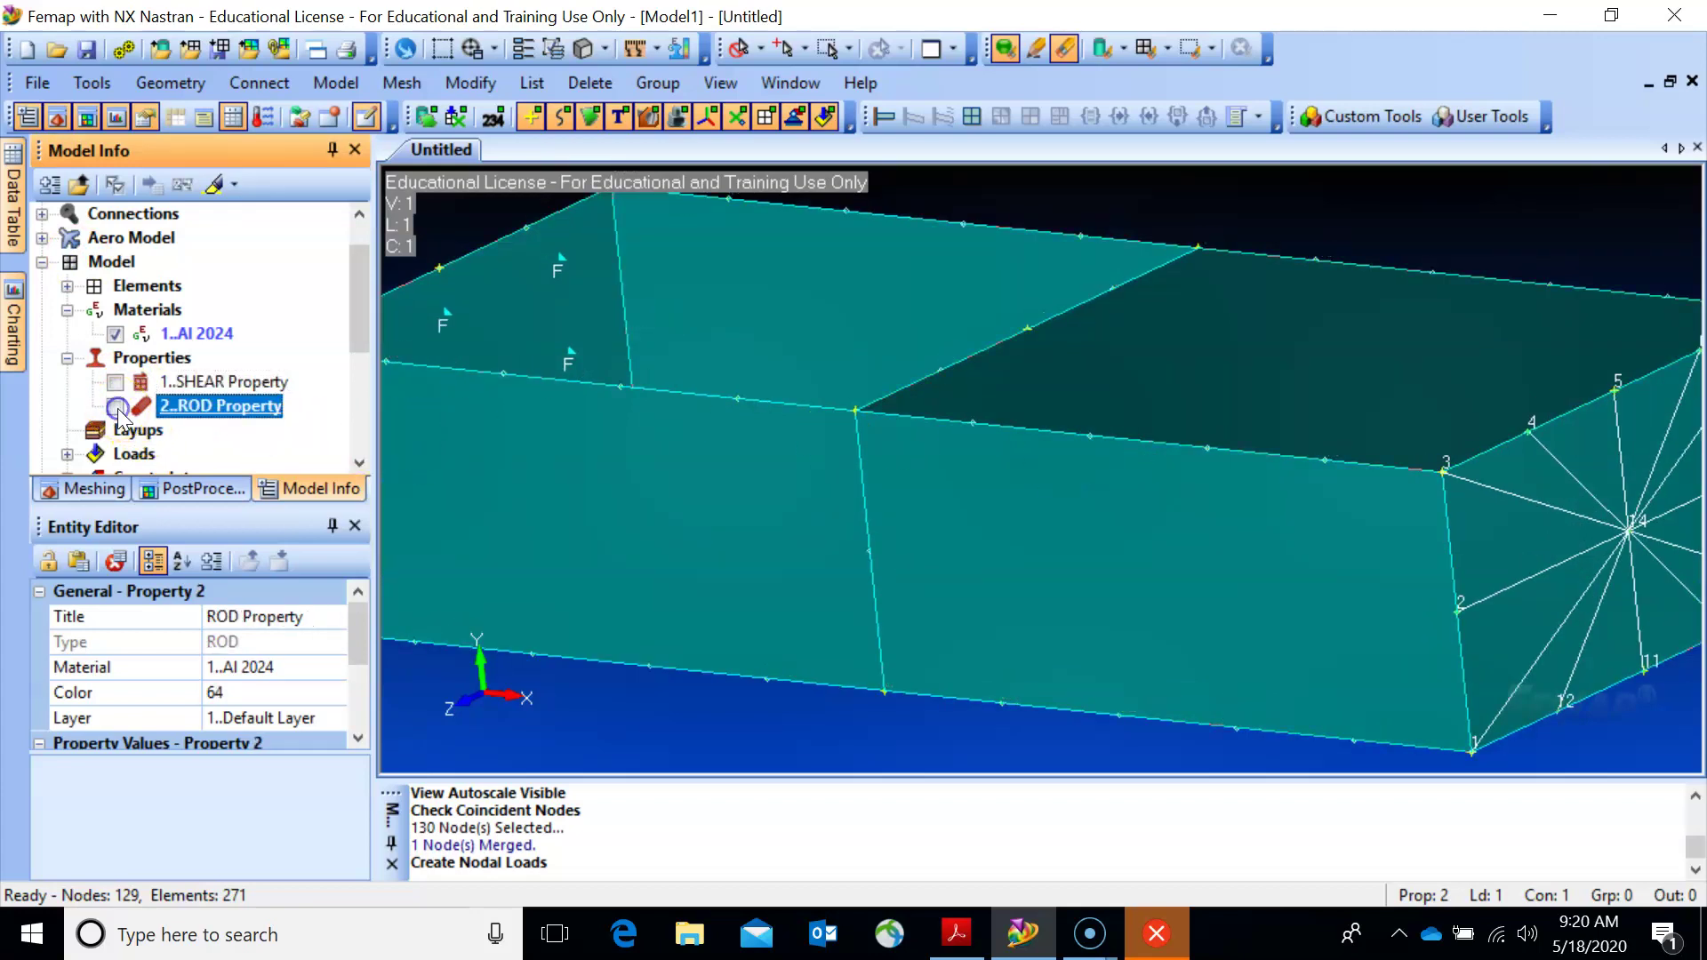
# Apply a nodal force of FY 2000 to node 14 at the rigid spider's centre, checking Vy in the AE418_Lecture_5 PDF.
pyautogui.click(338, 81)
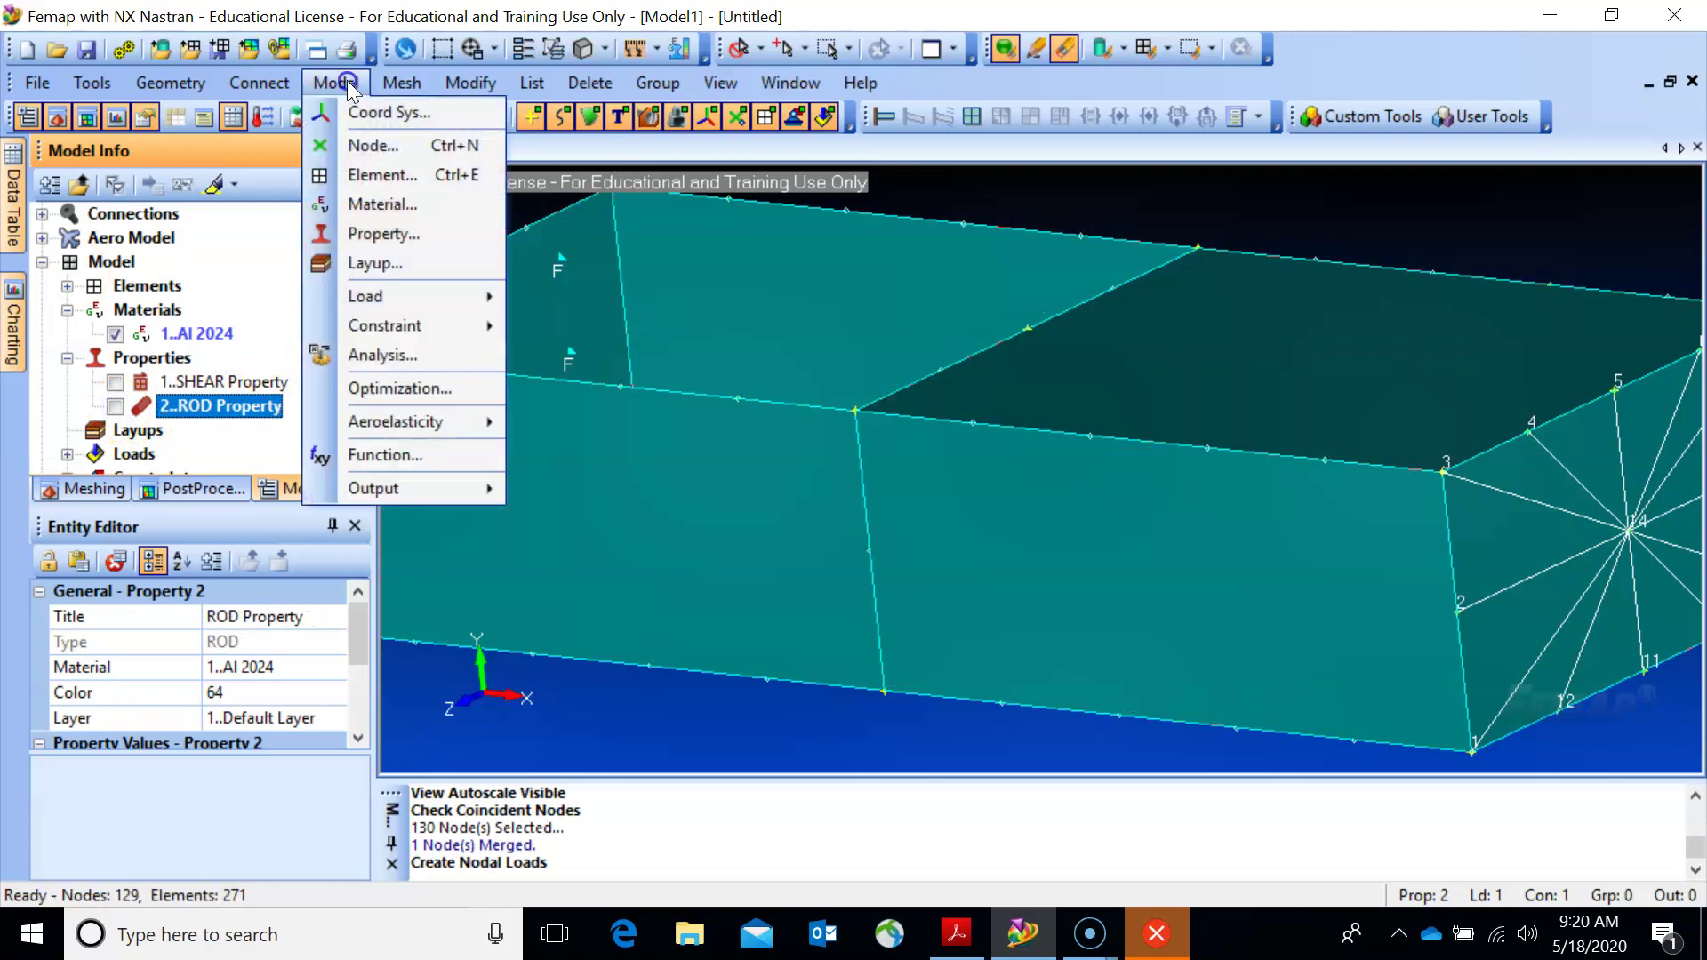
pyautogui.moveTo(426, 296)
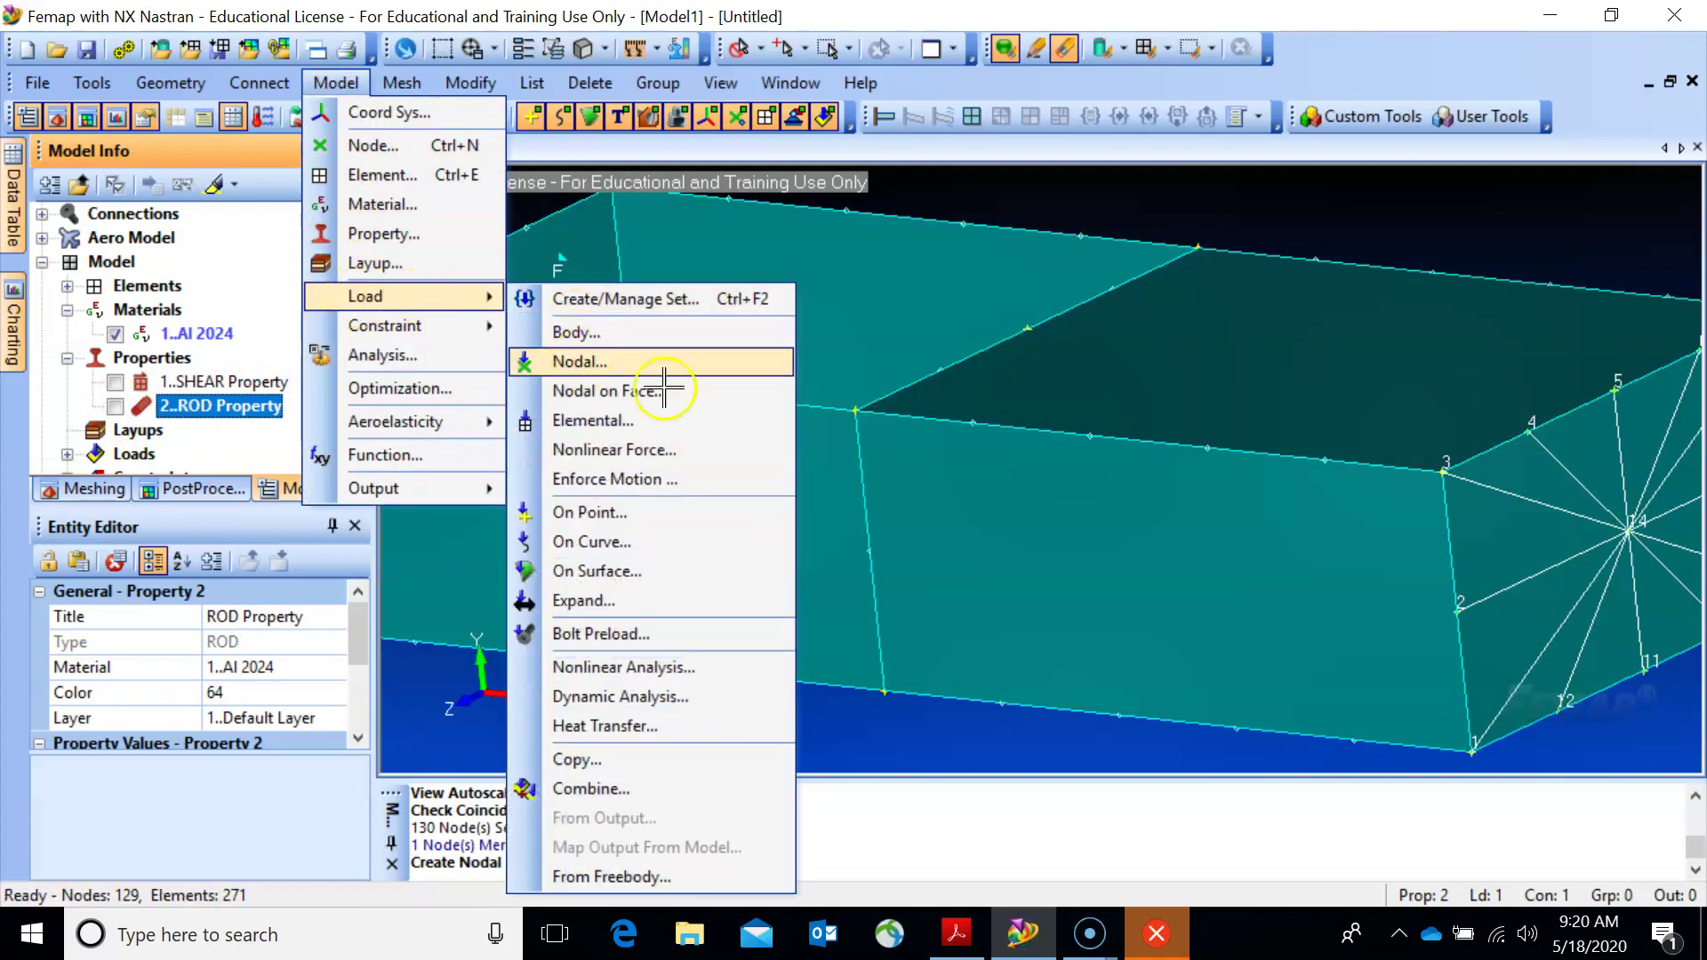
pyautogui.click(587, 362)
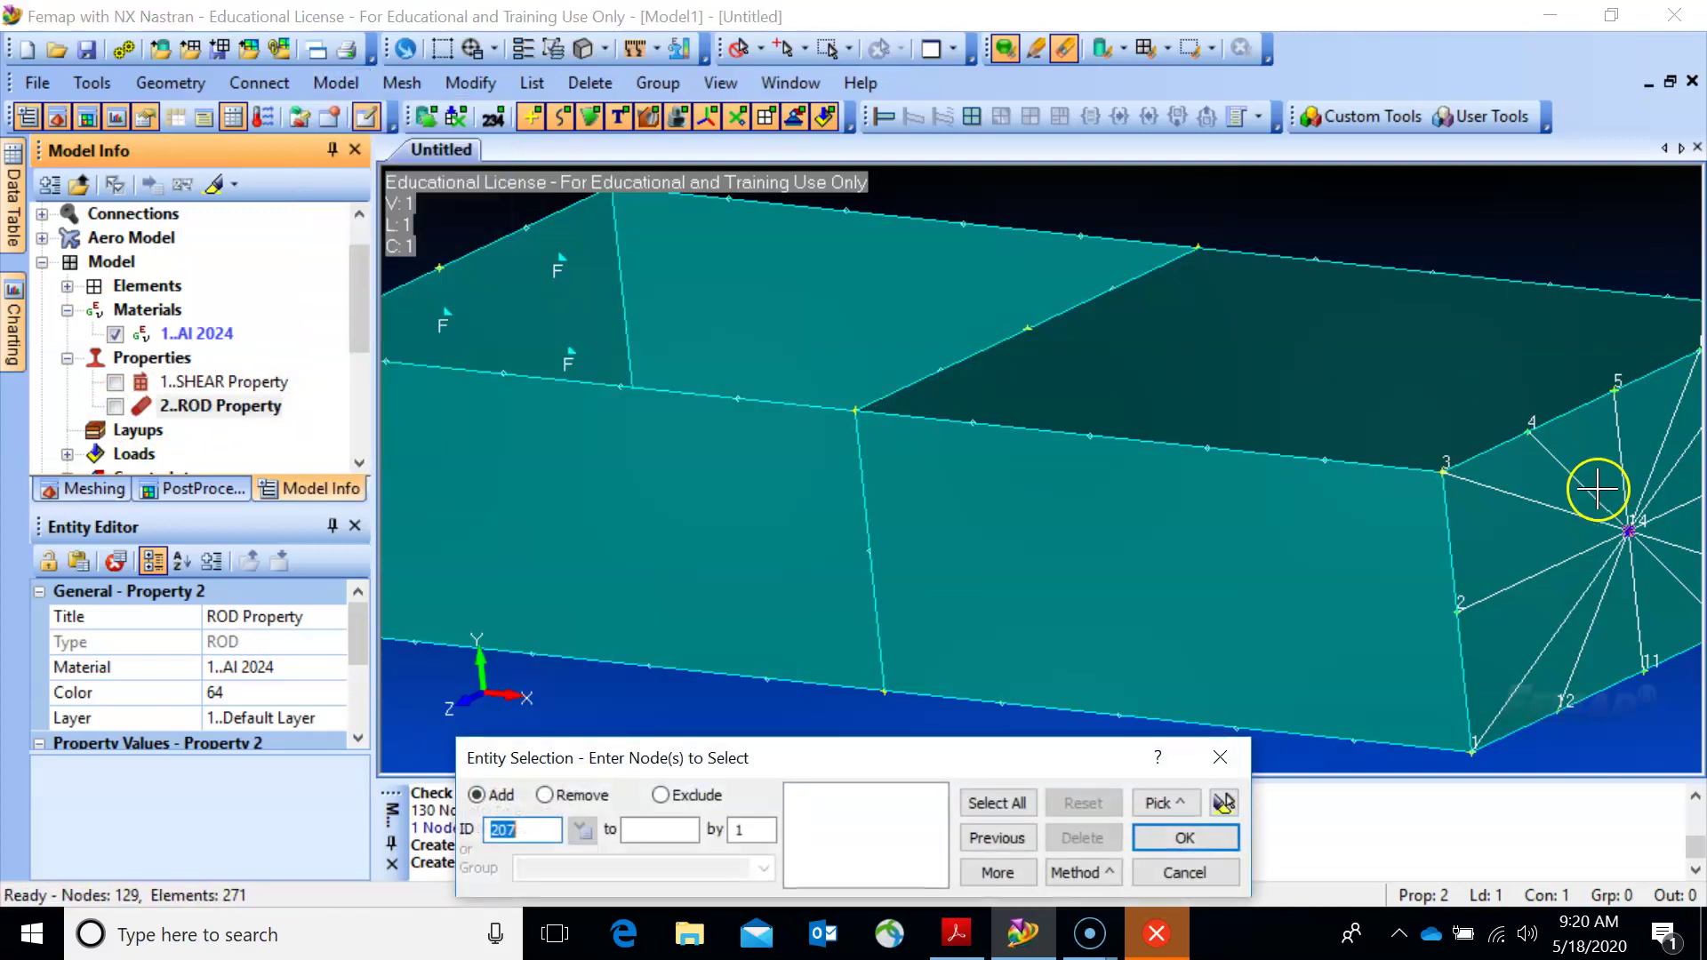
pyautogui.click(1631, 533)
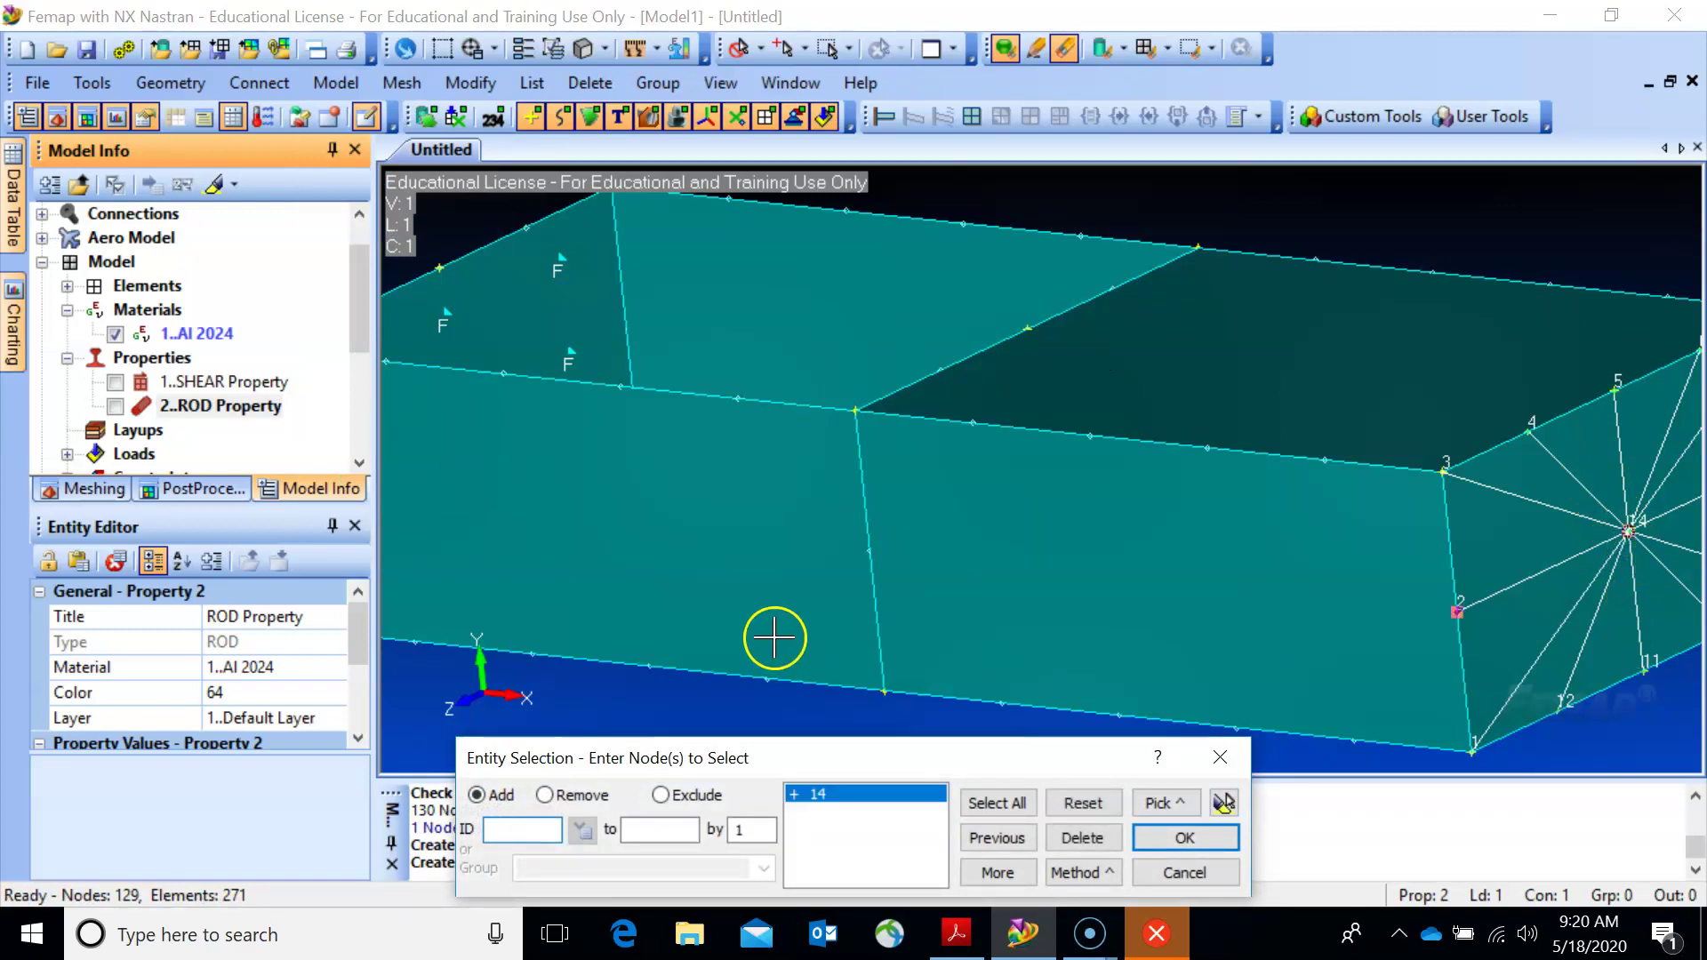
pyautogui.click(1182, 838)
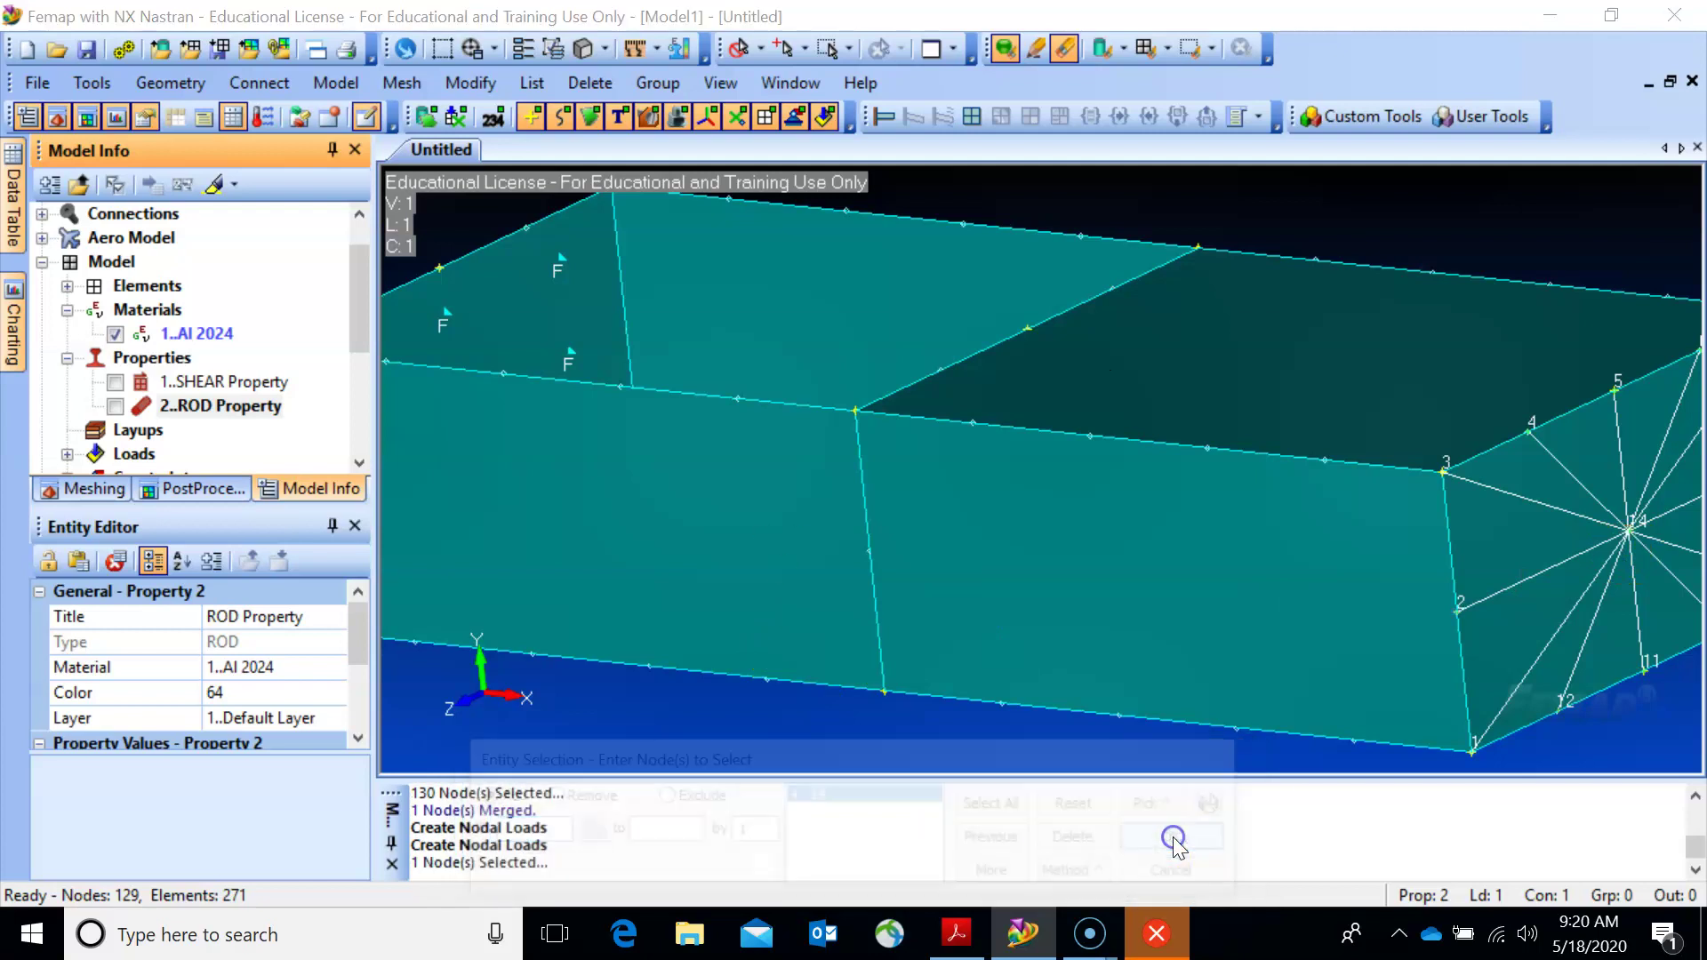
pyautogui.click(742, 715)
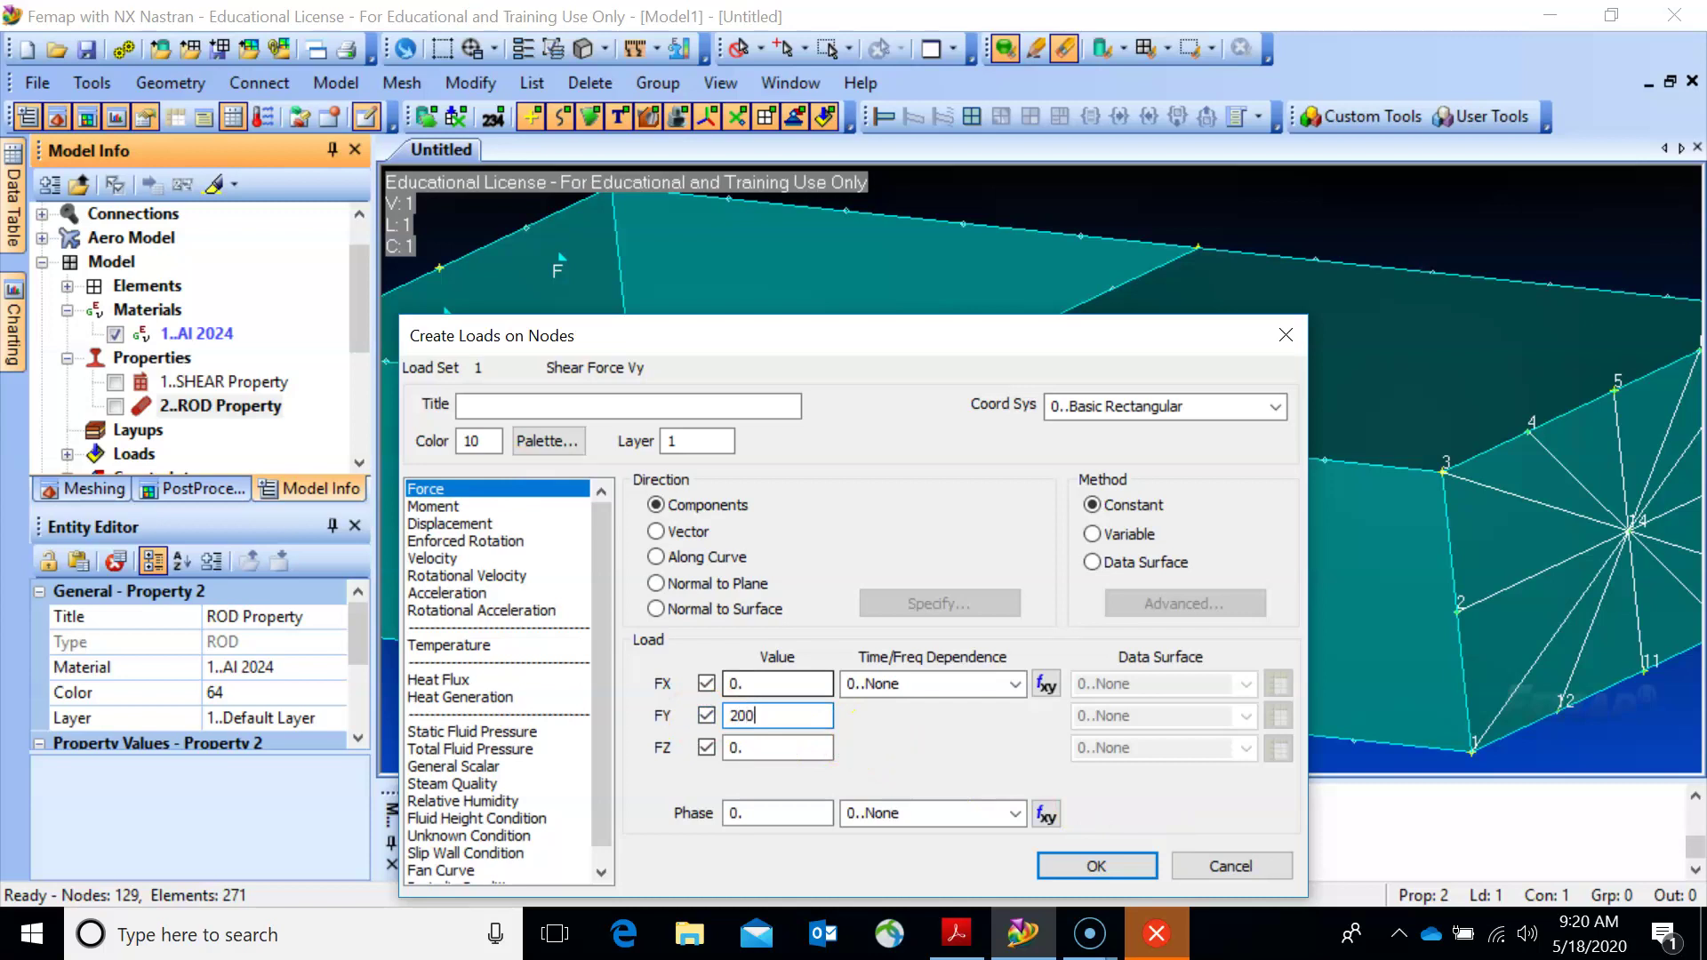
pyautogui.click(955, 934)
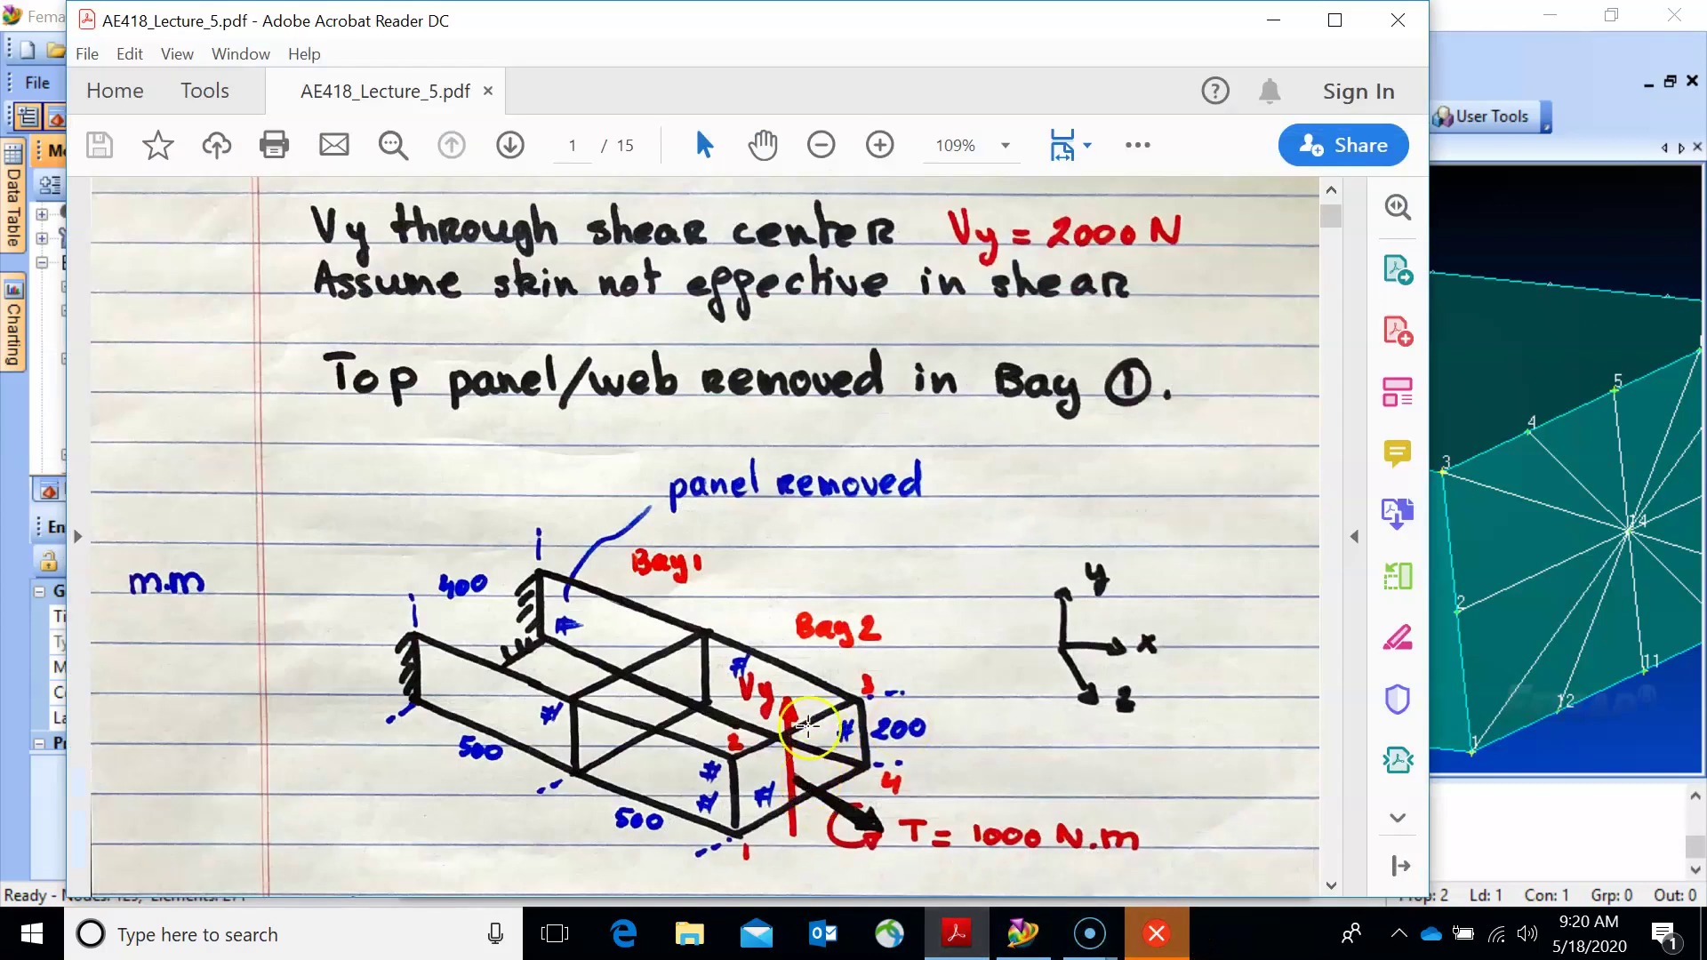
pyautogui.click(1273, 19)
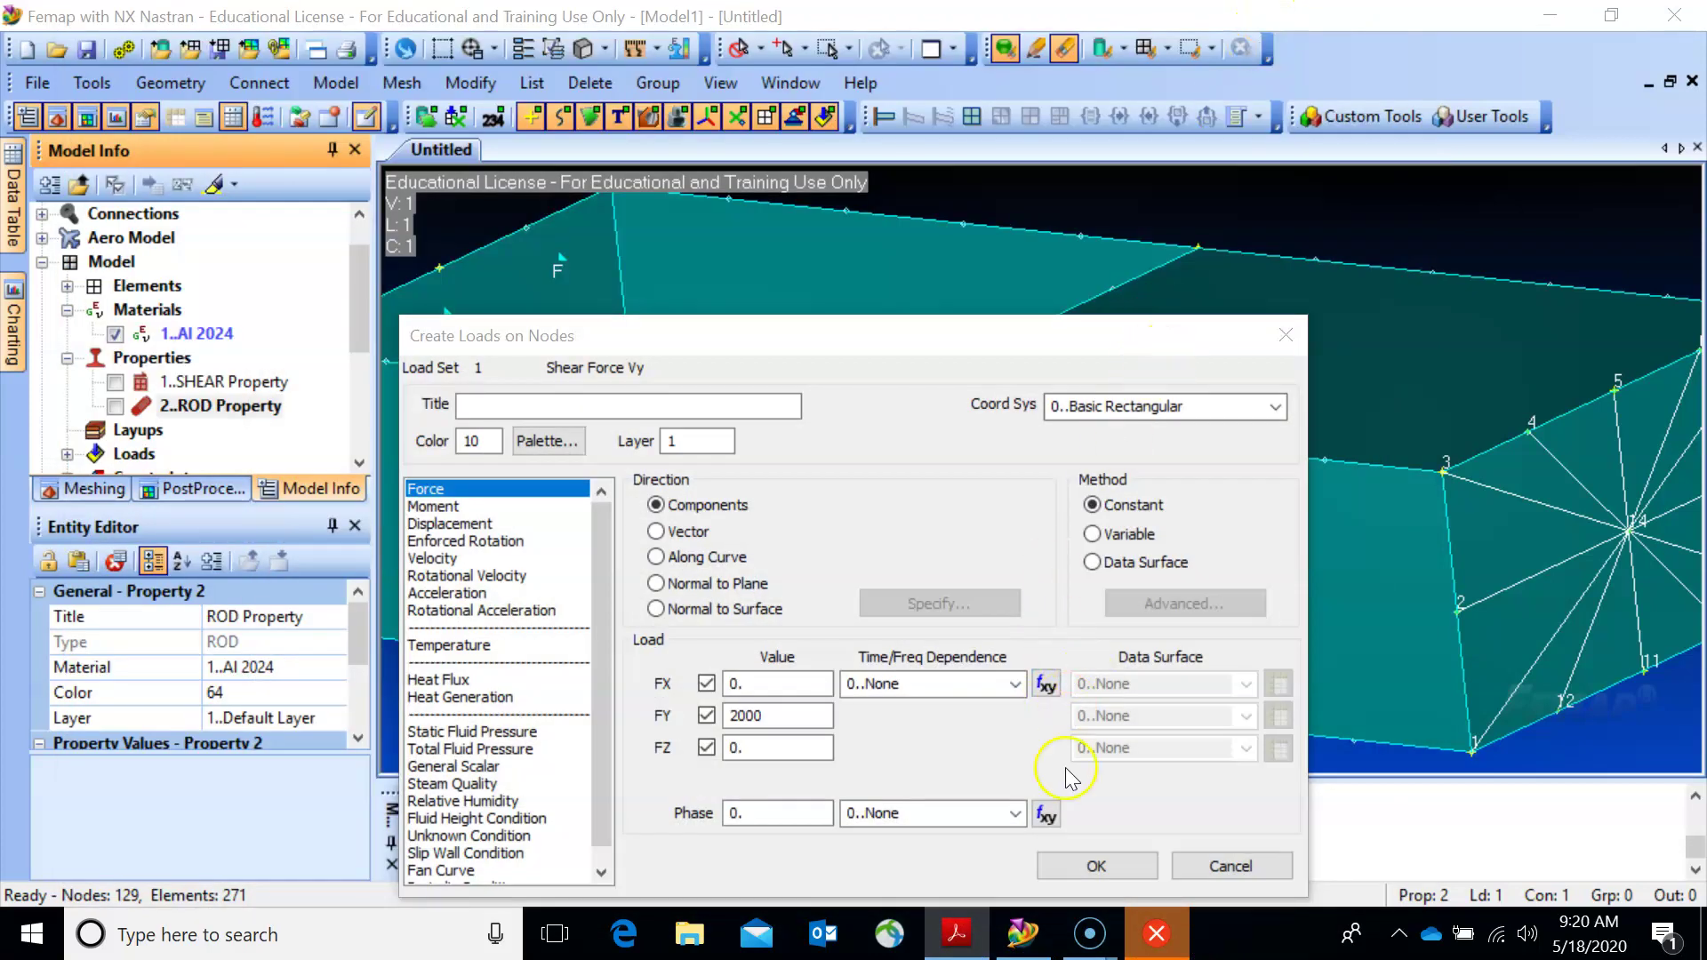
pyautogui.click(1096, 866)
pyautogui.click(1174, 872)
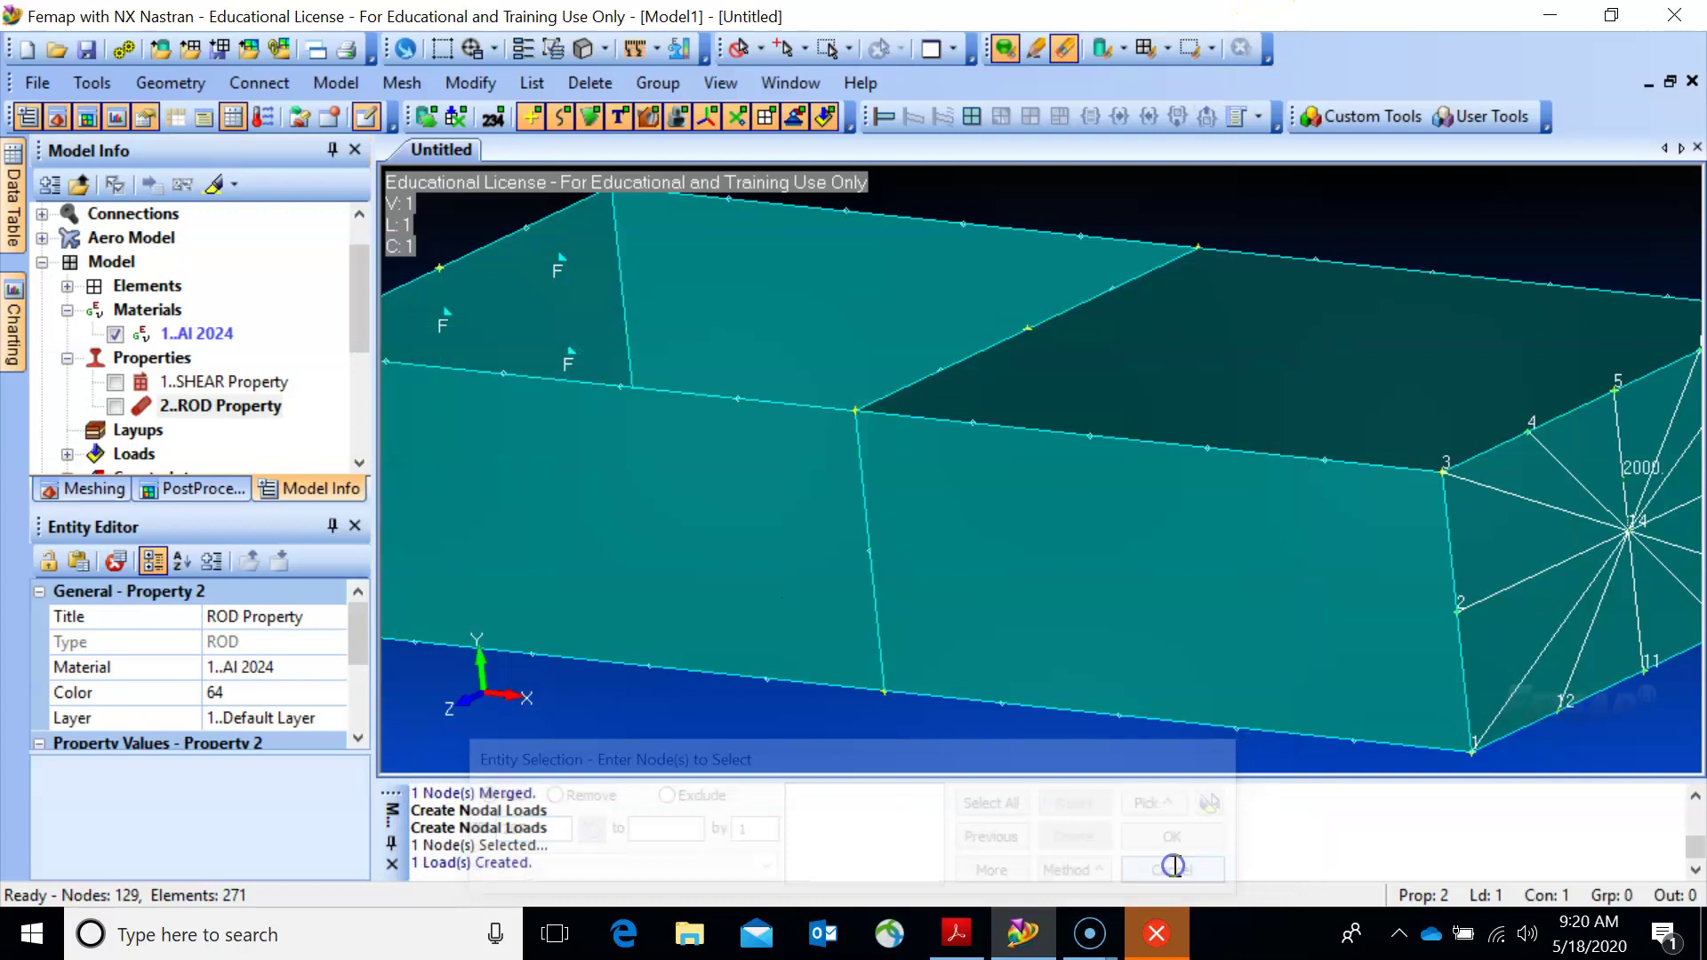
# Fit the model in the view and show the elements of the ROD and SHEAR properties again.
pyautogui.hotkey('ctrl', 'a')
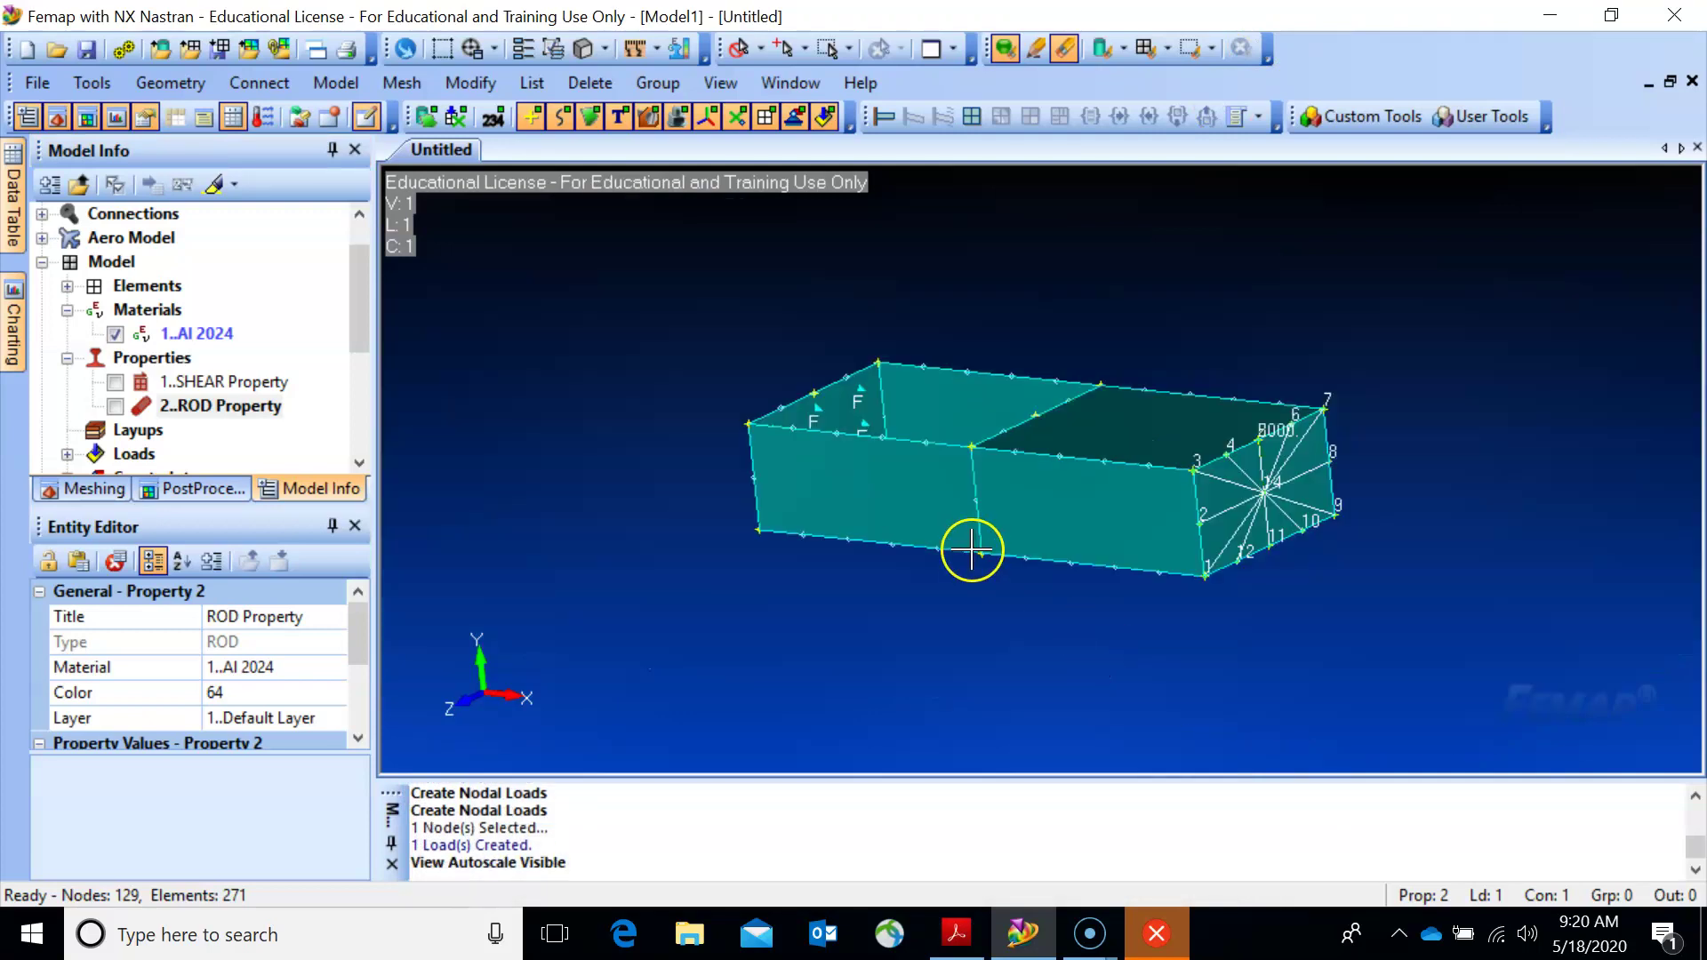
pyautogui.click(115, 405)
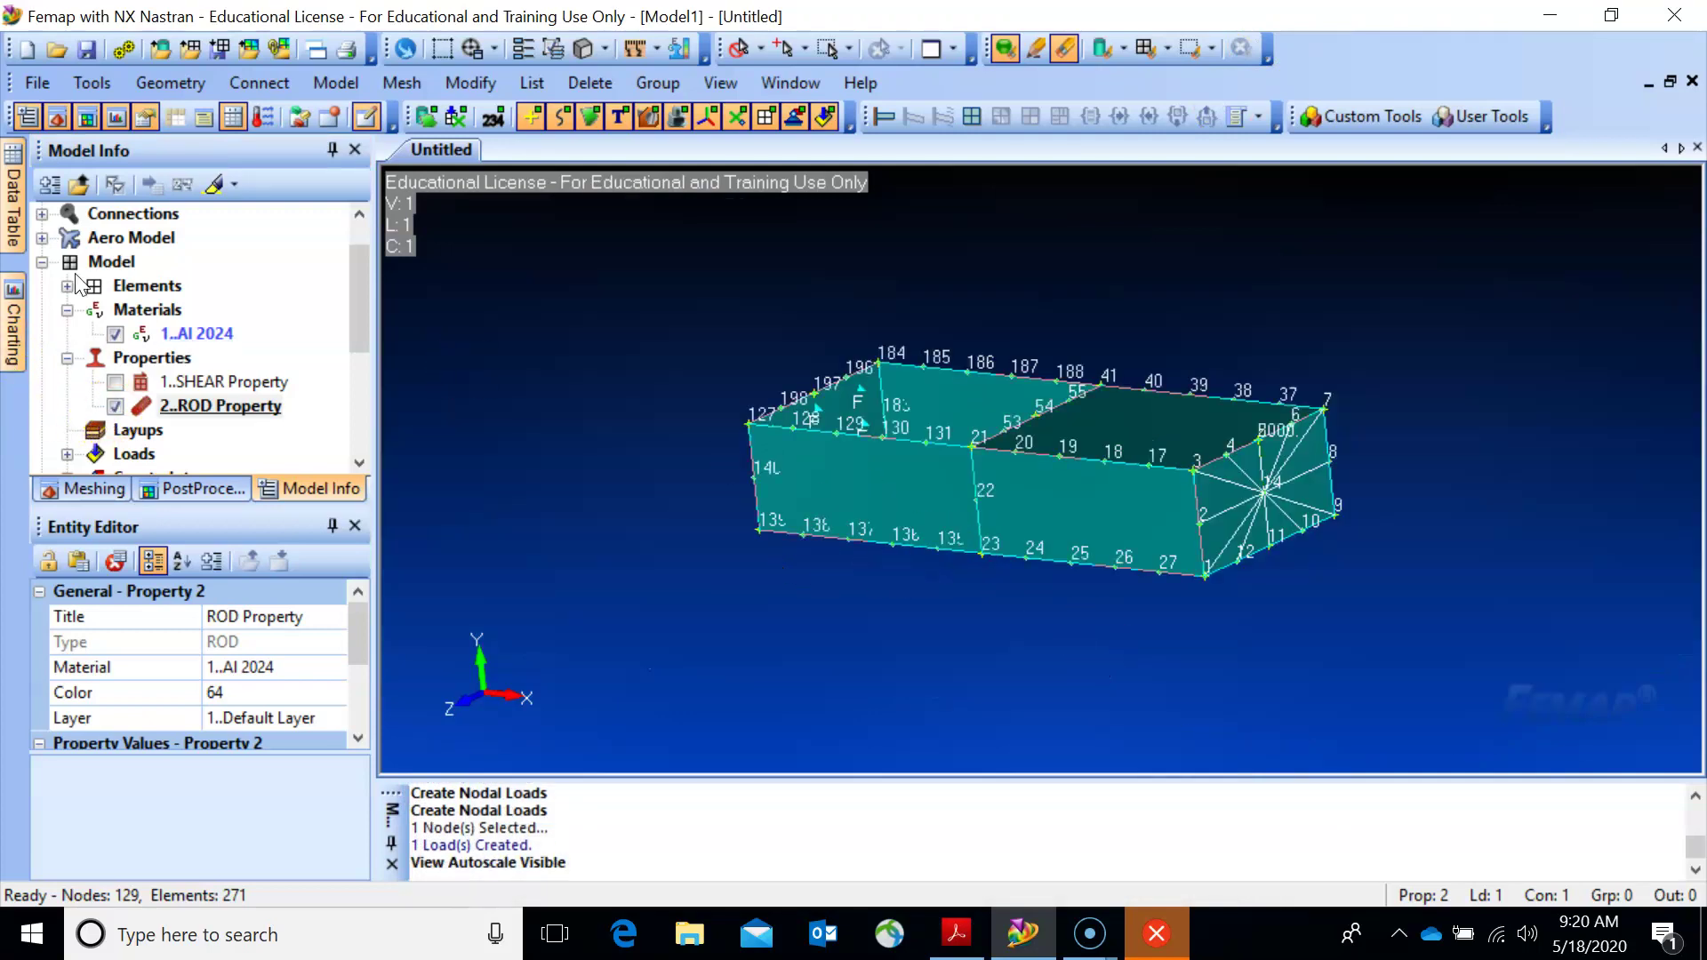
pyautogui.click(115, 382)
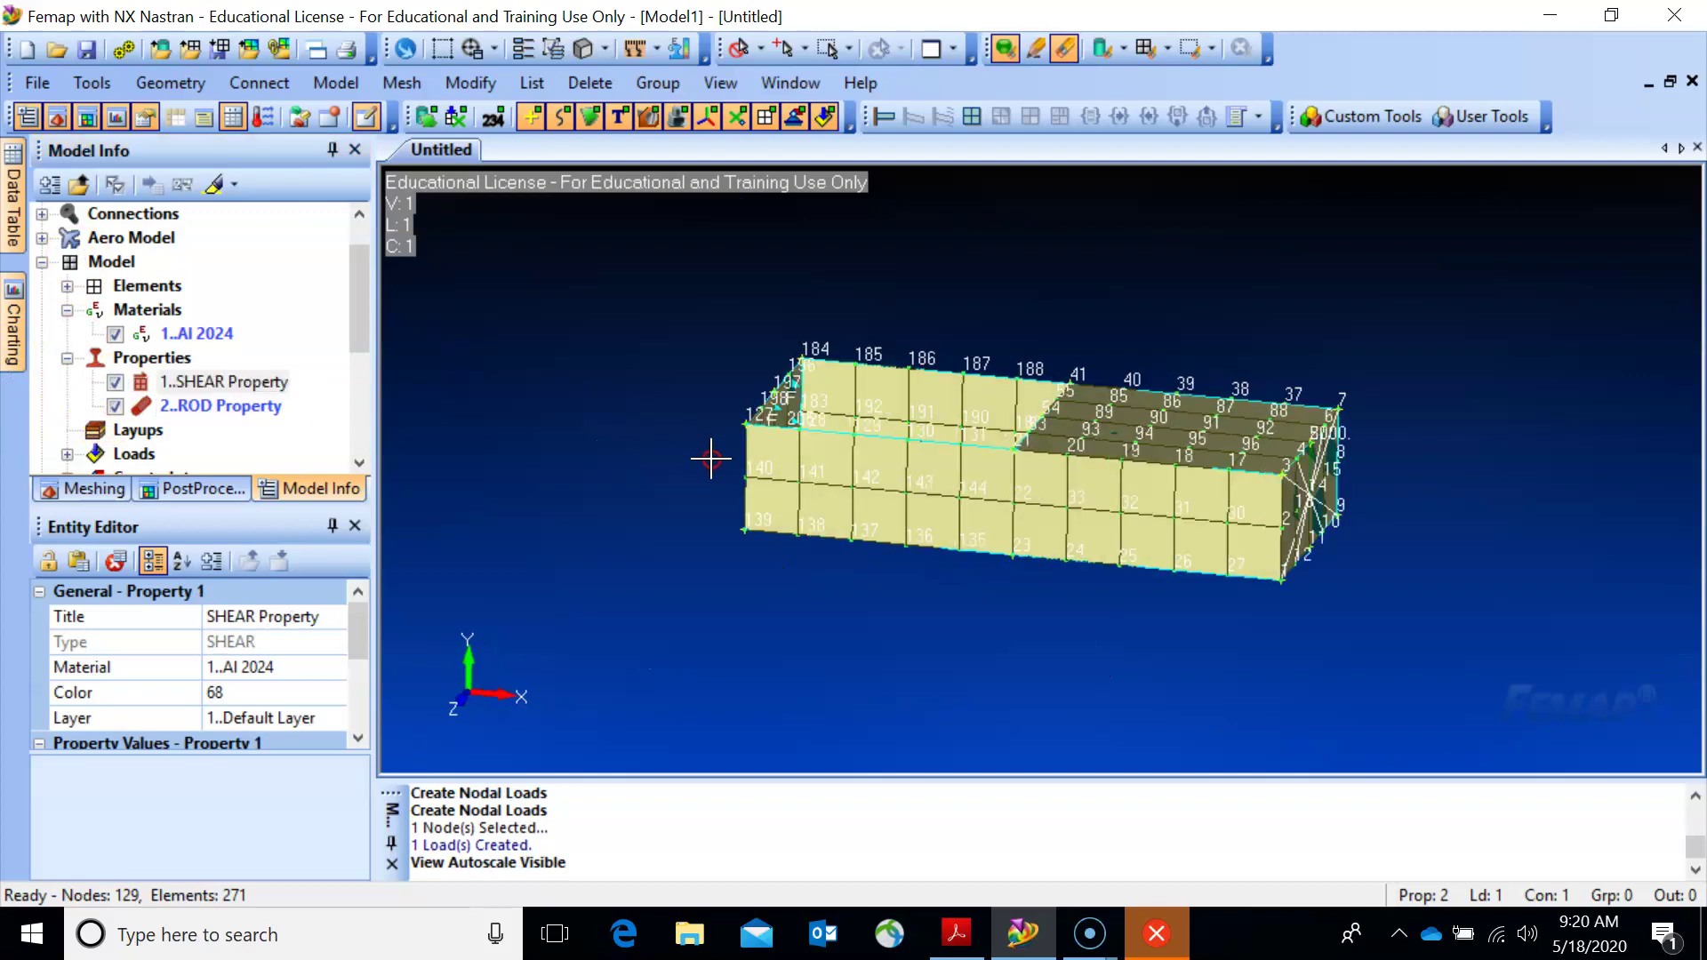
# Start saving the model under a new name and create a folder named Temp inside Summer_2020.
pyautogui.click(37, 83)
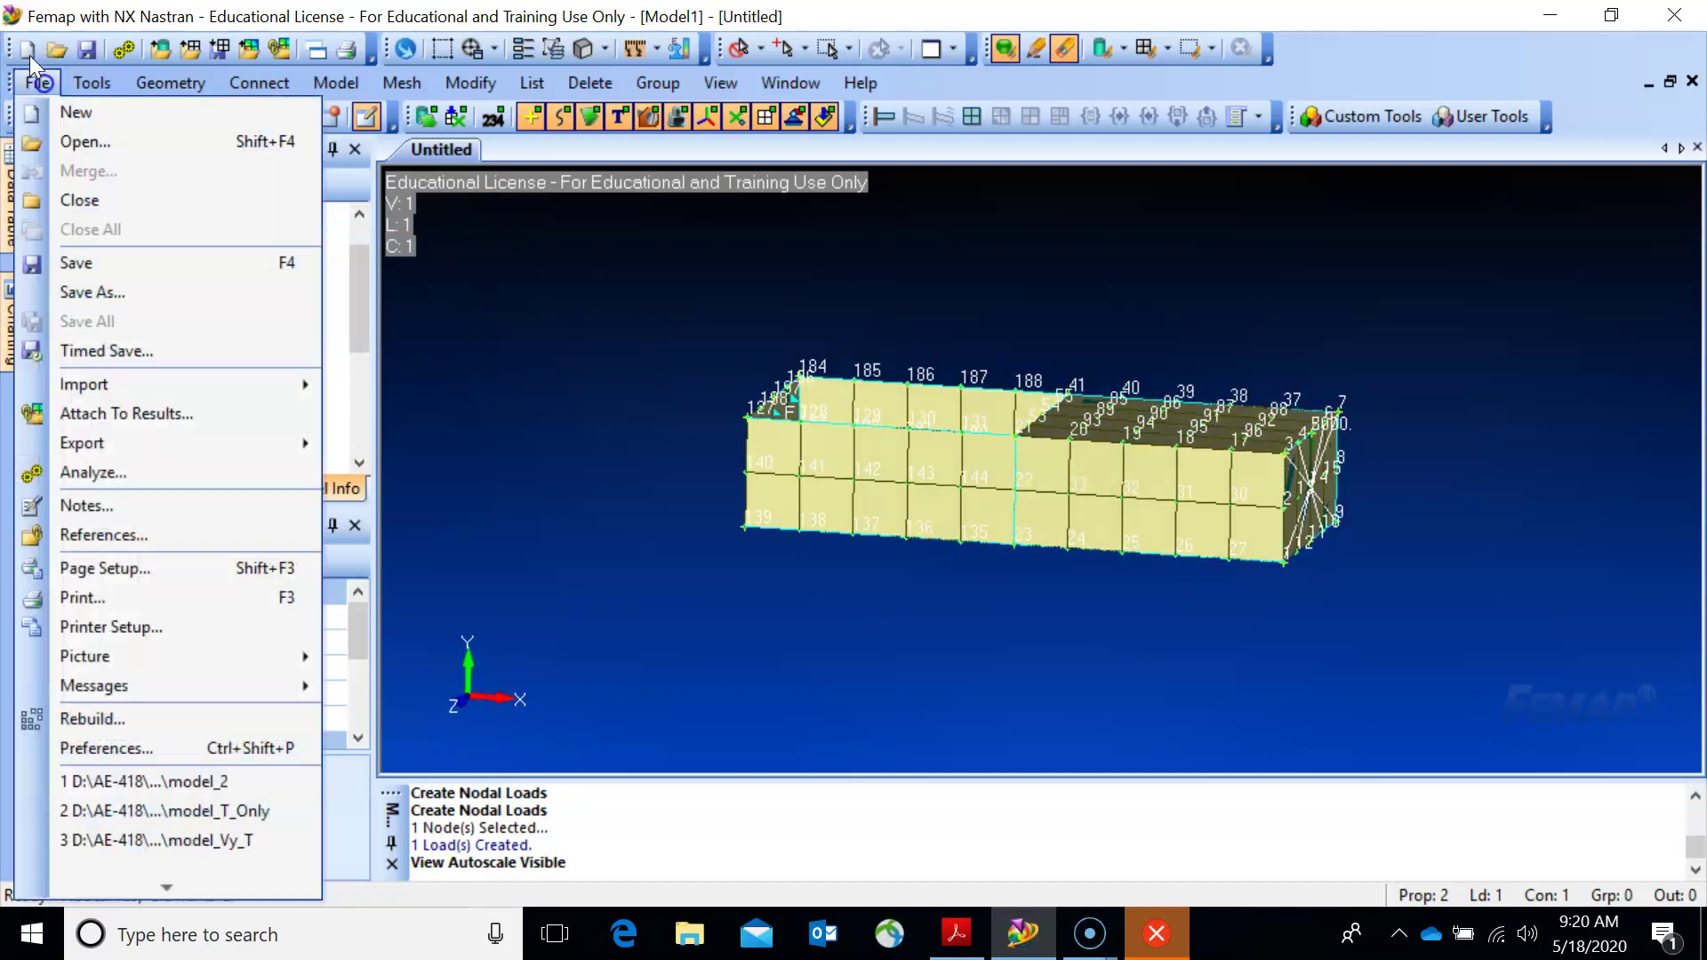
pyautogui.click(111, 292)
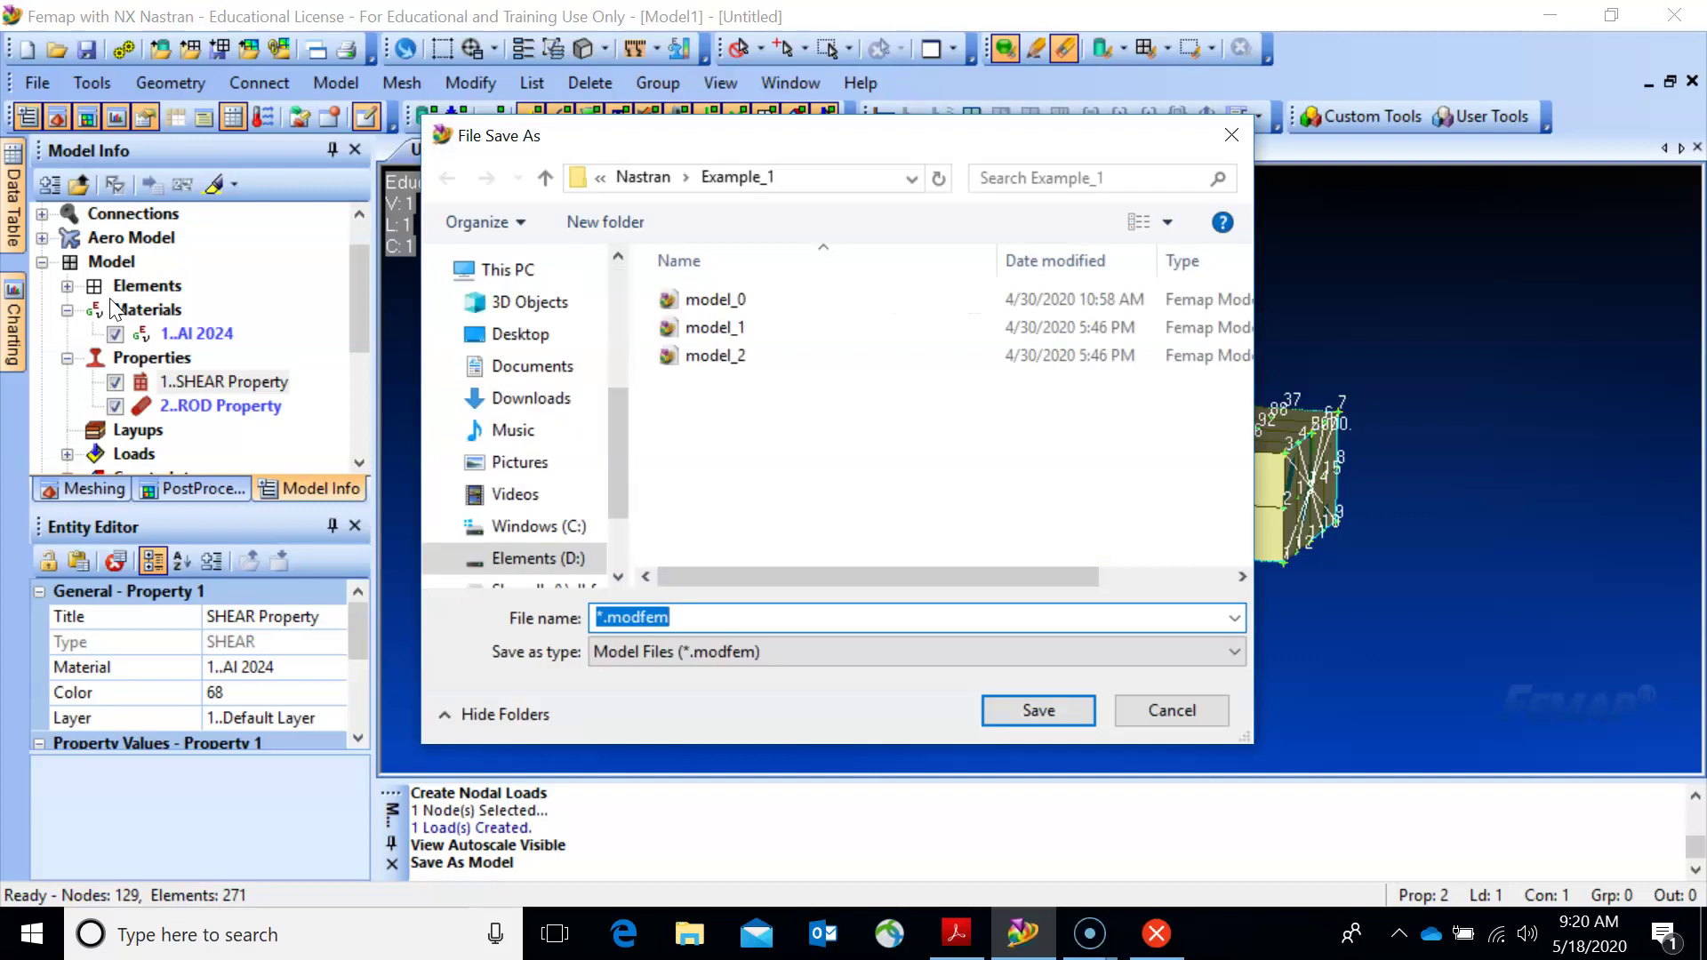
pyautogui.click(622, 177)
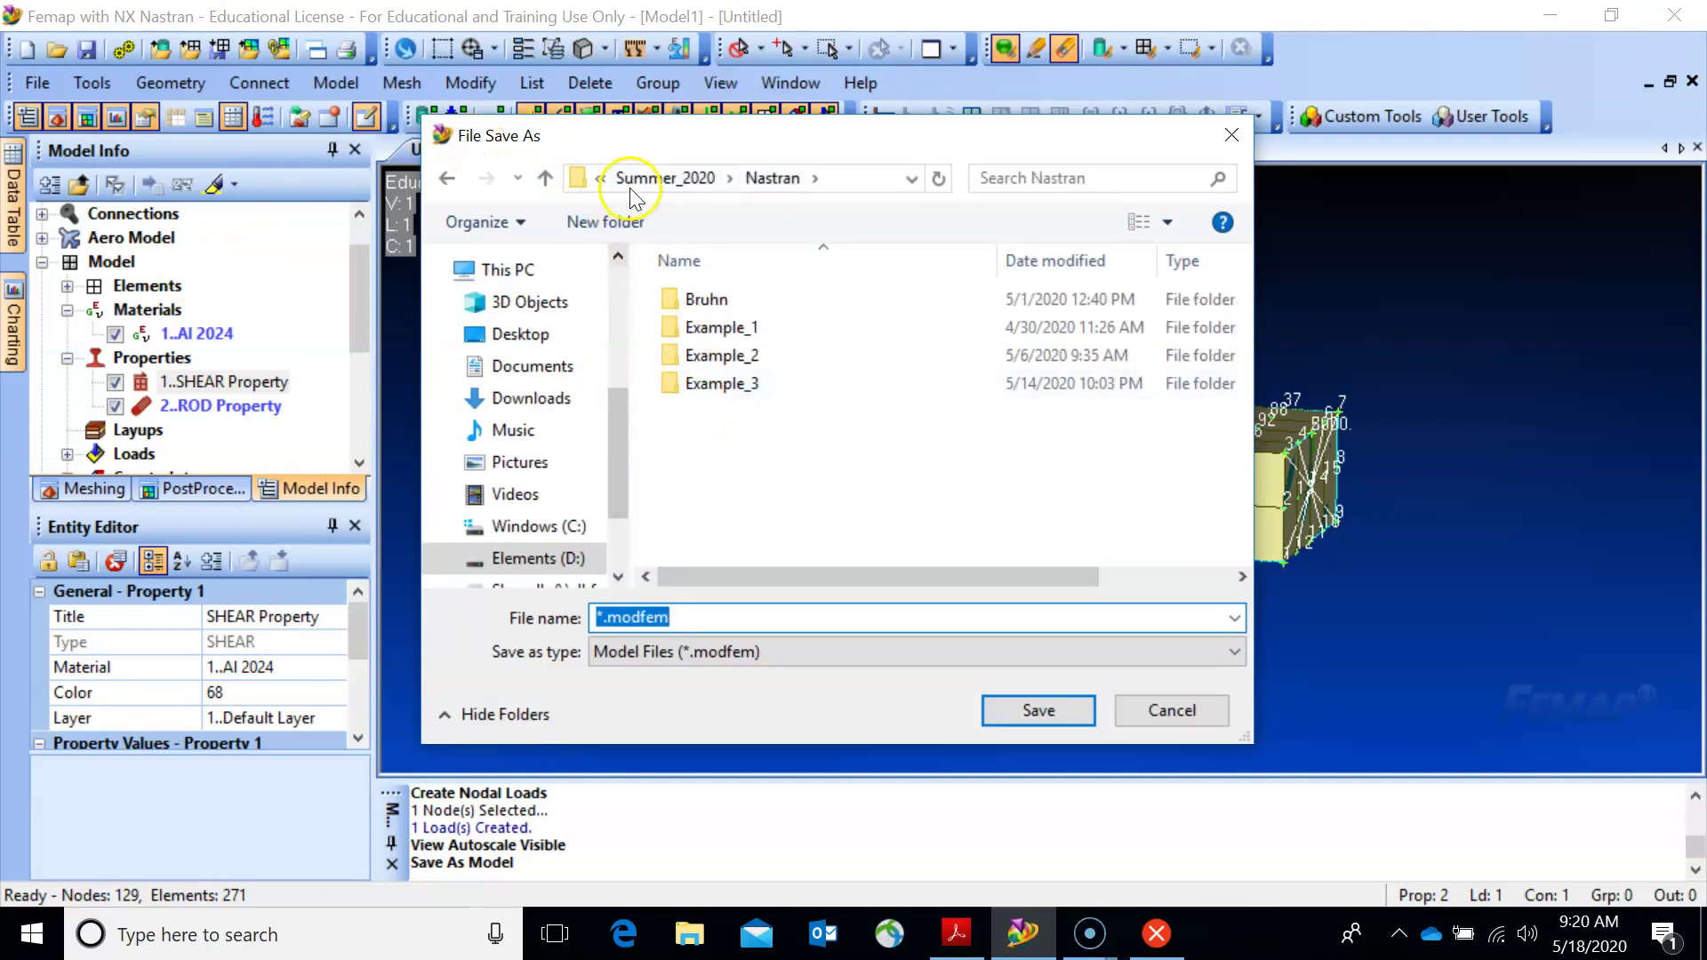
pyautogui.click(637, 180)
pyautogui.rightClick(725, 449)
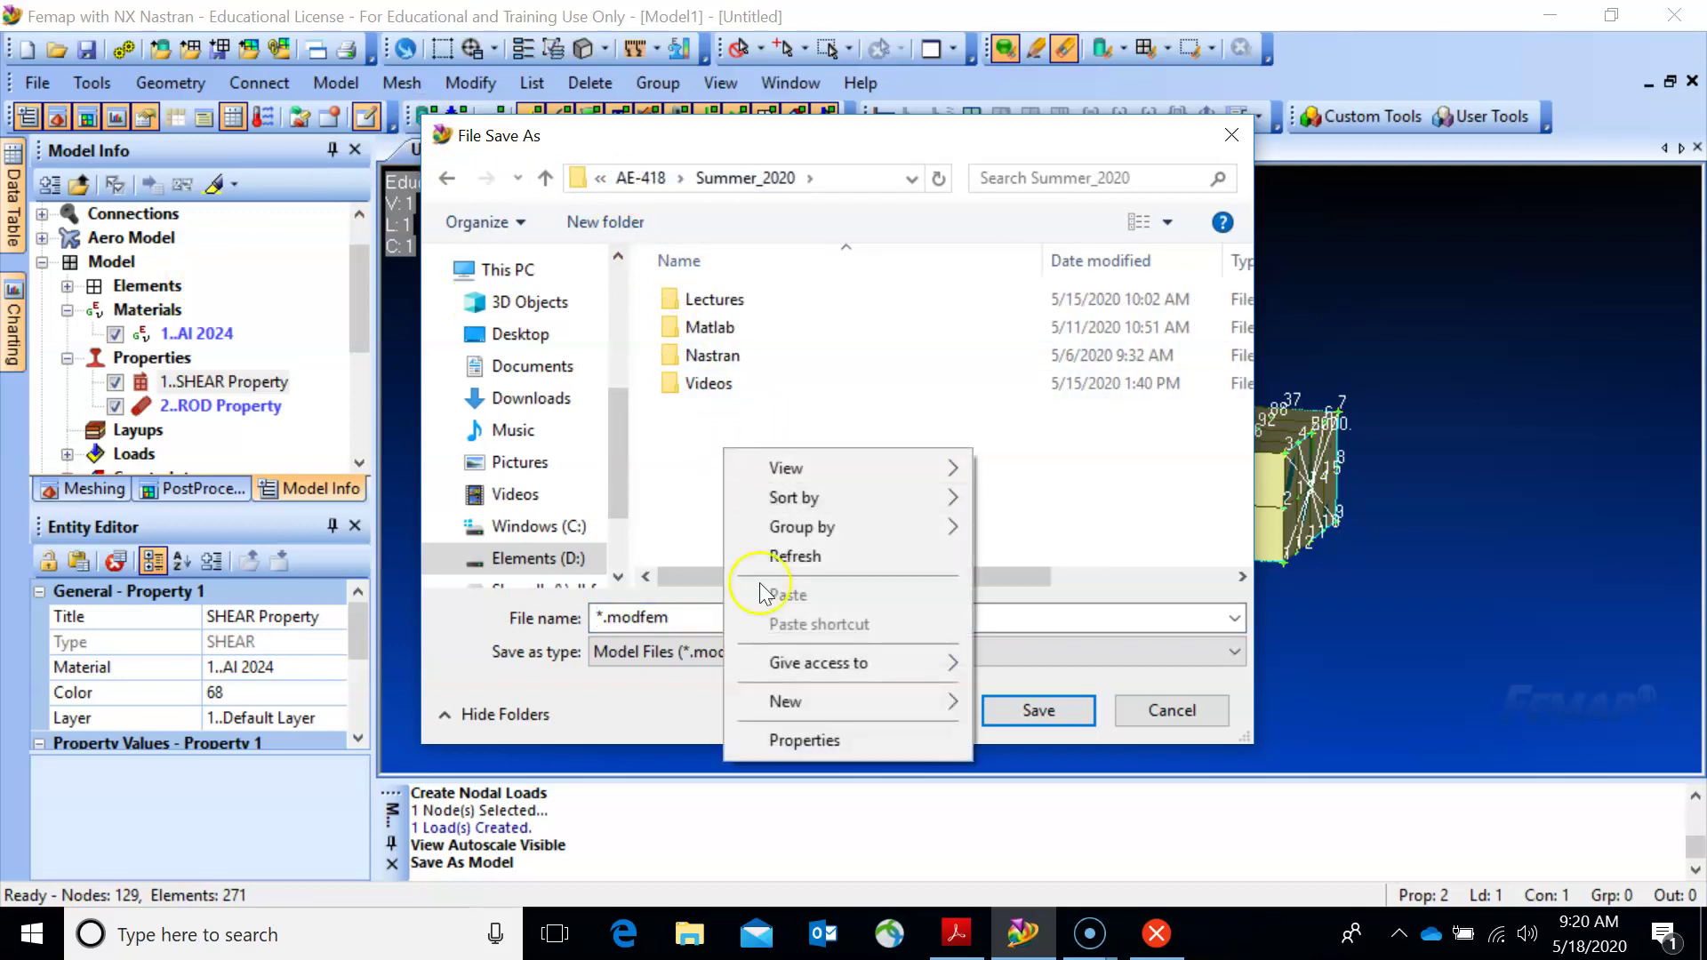
pyautogui.moveTo(822, 707)
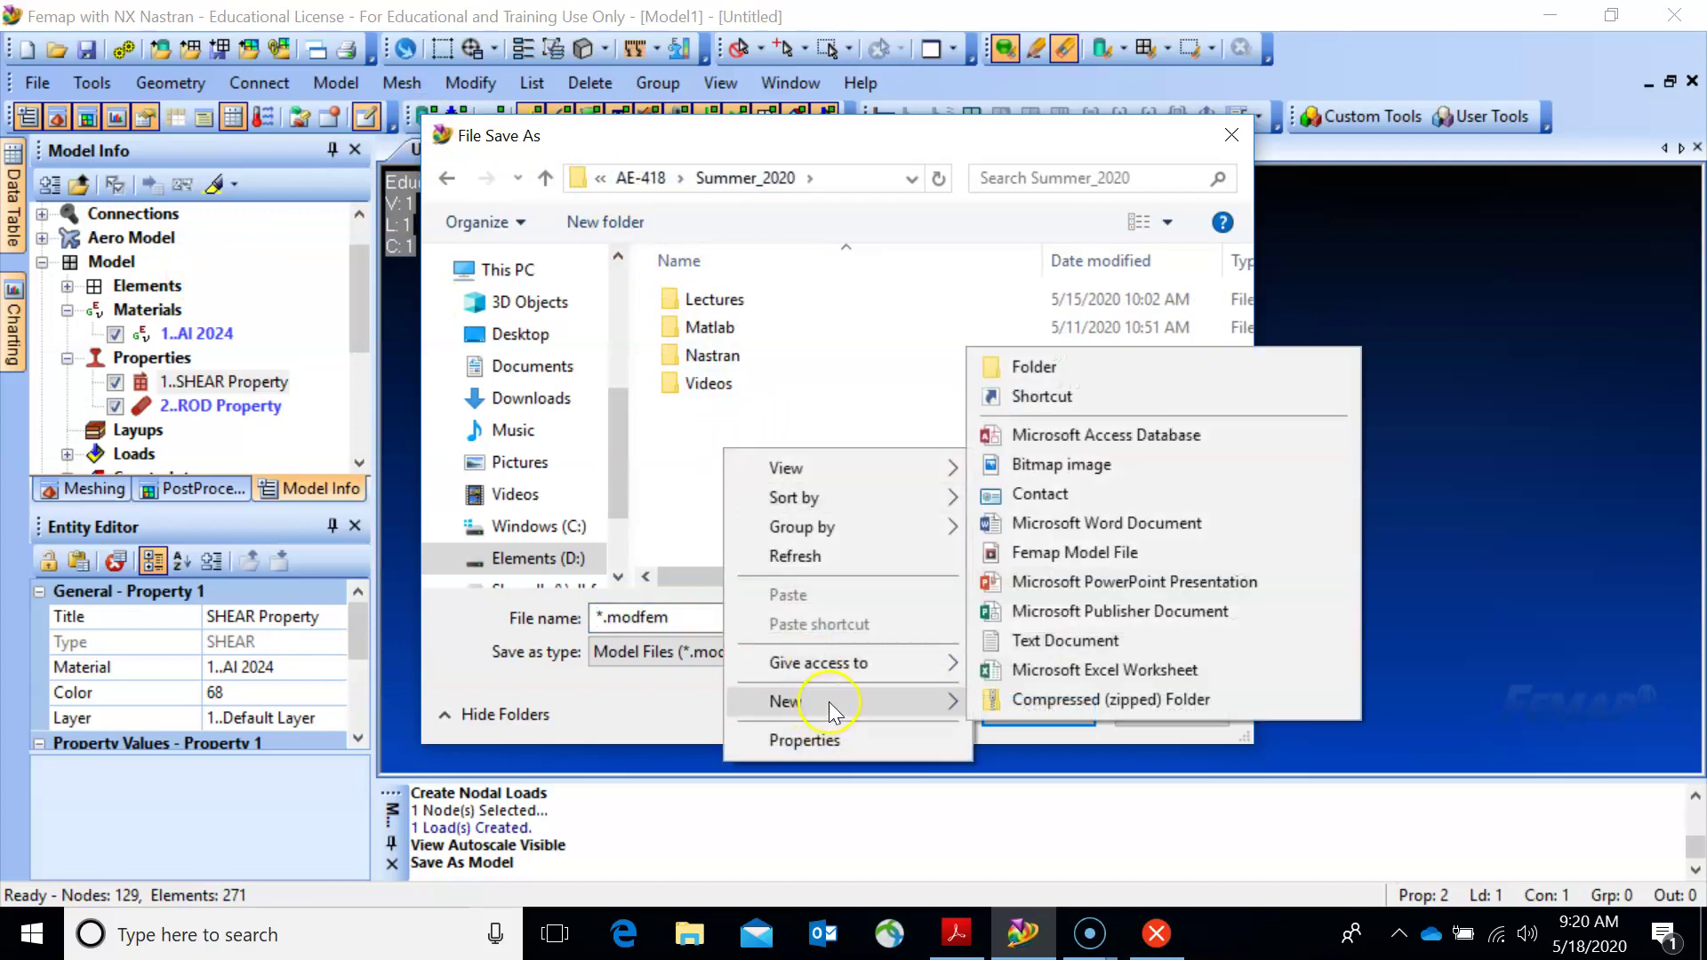
pyautogui.click(986, 367)
pyautogui.write('Temp')
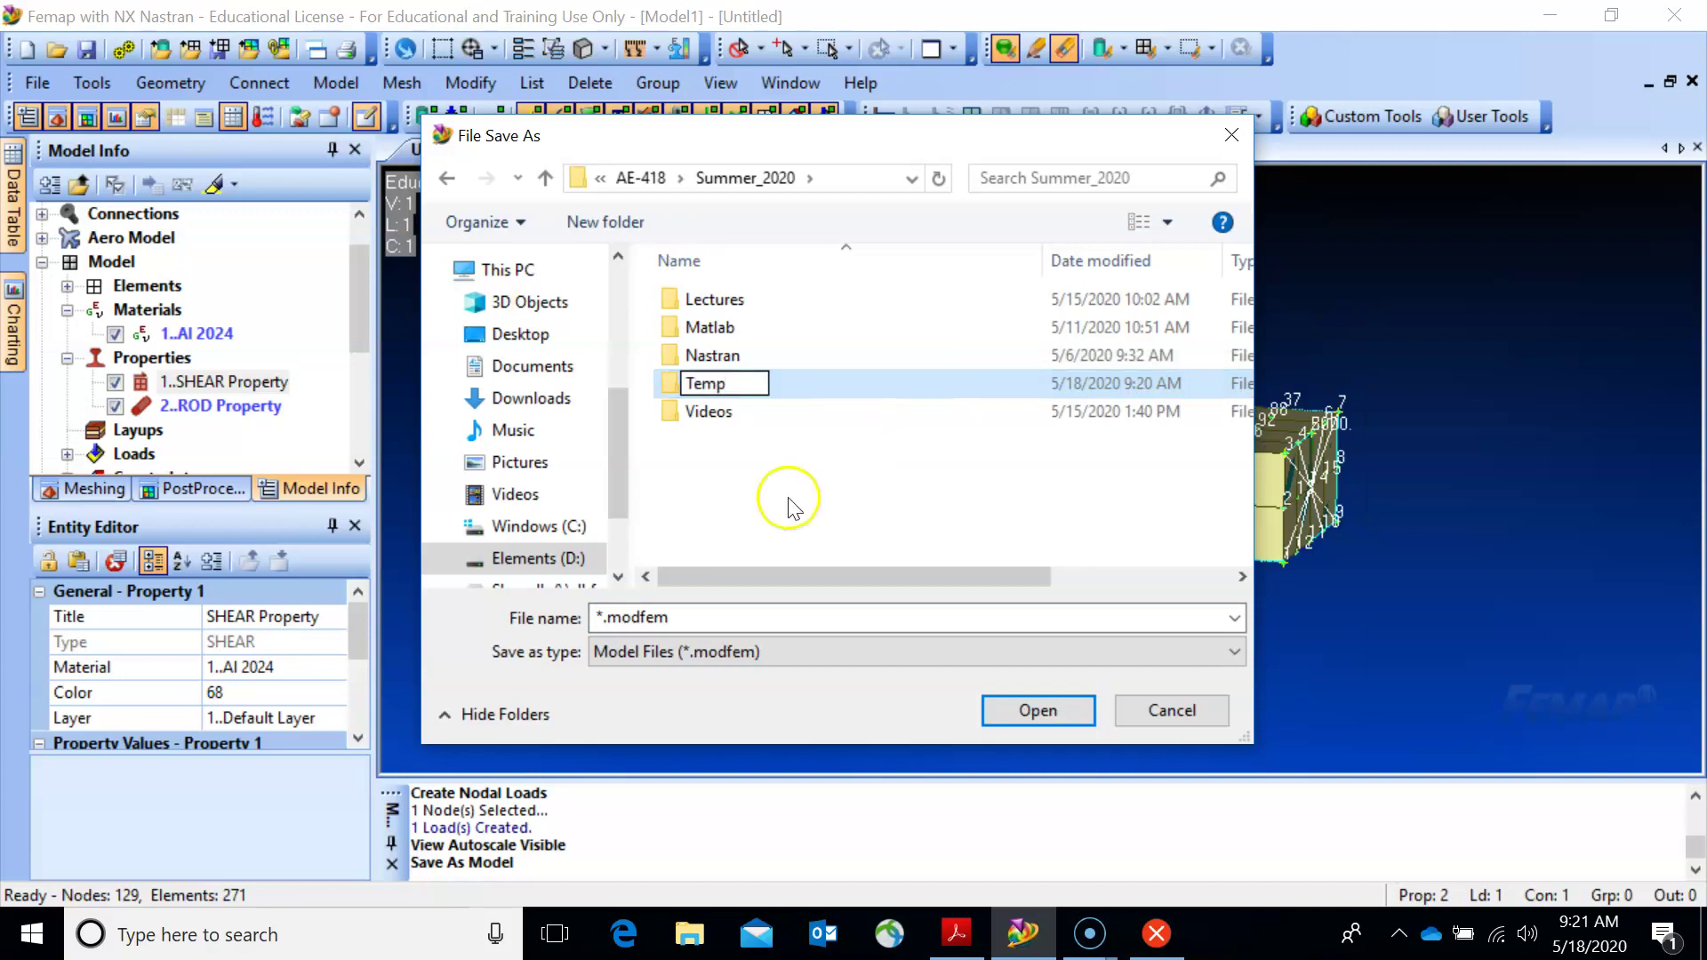
pyautogui.click(755, 511)
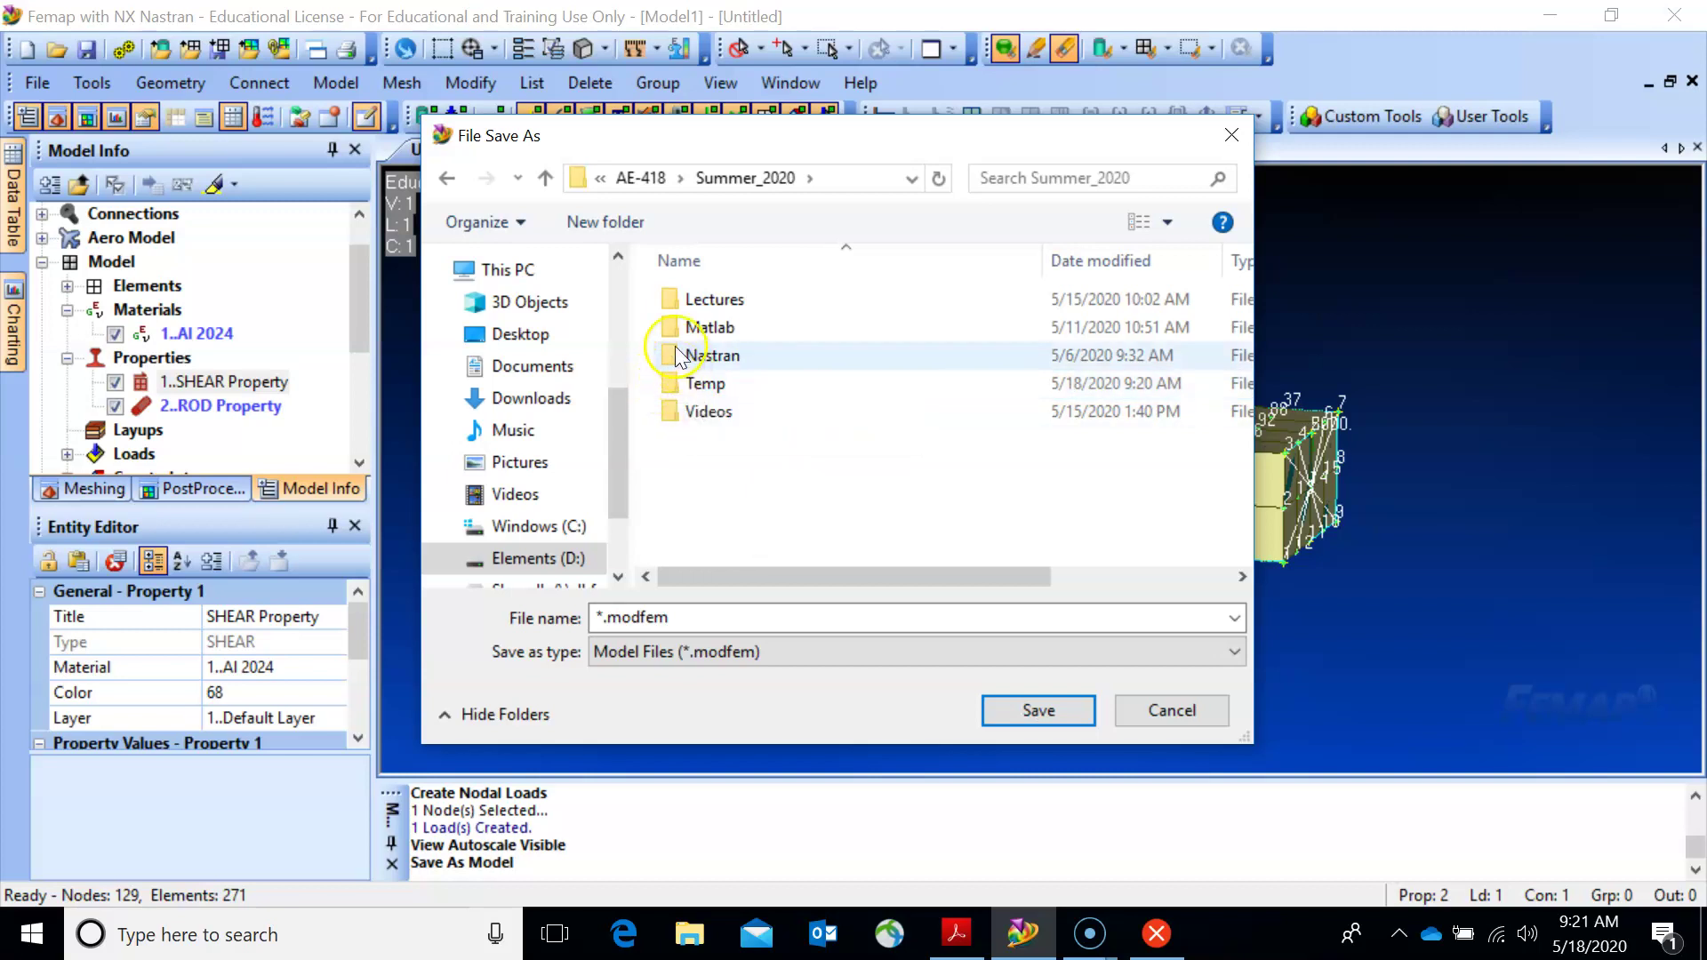
# Save the model in the Temp folder as model__Vy_only.
pyautogui.doubleClick(675, 383)
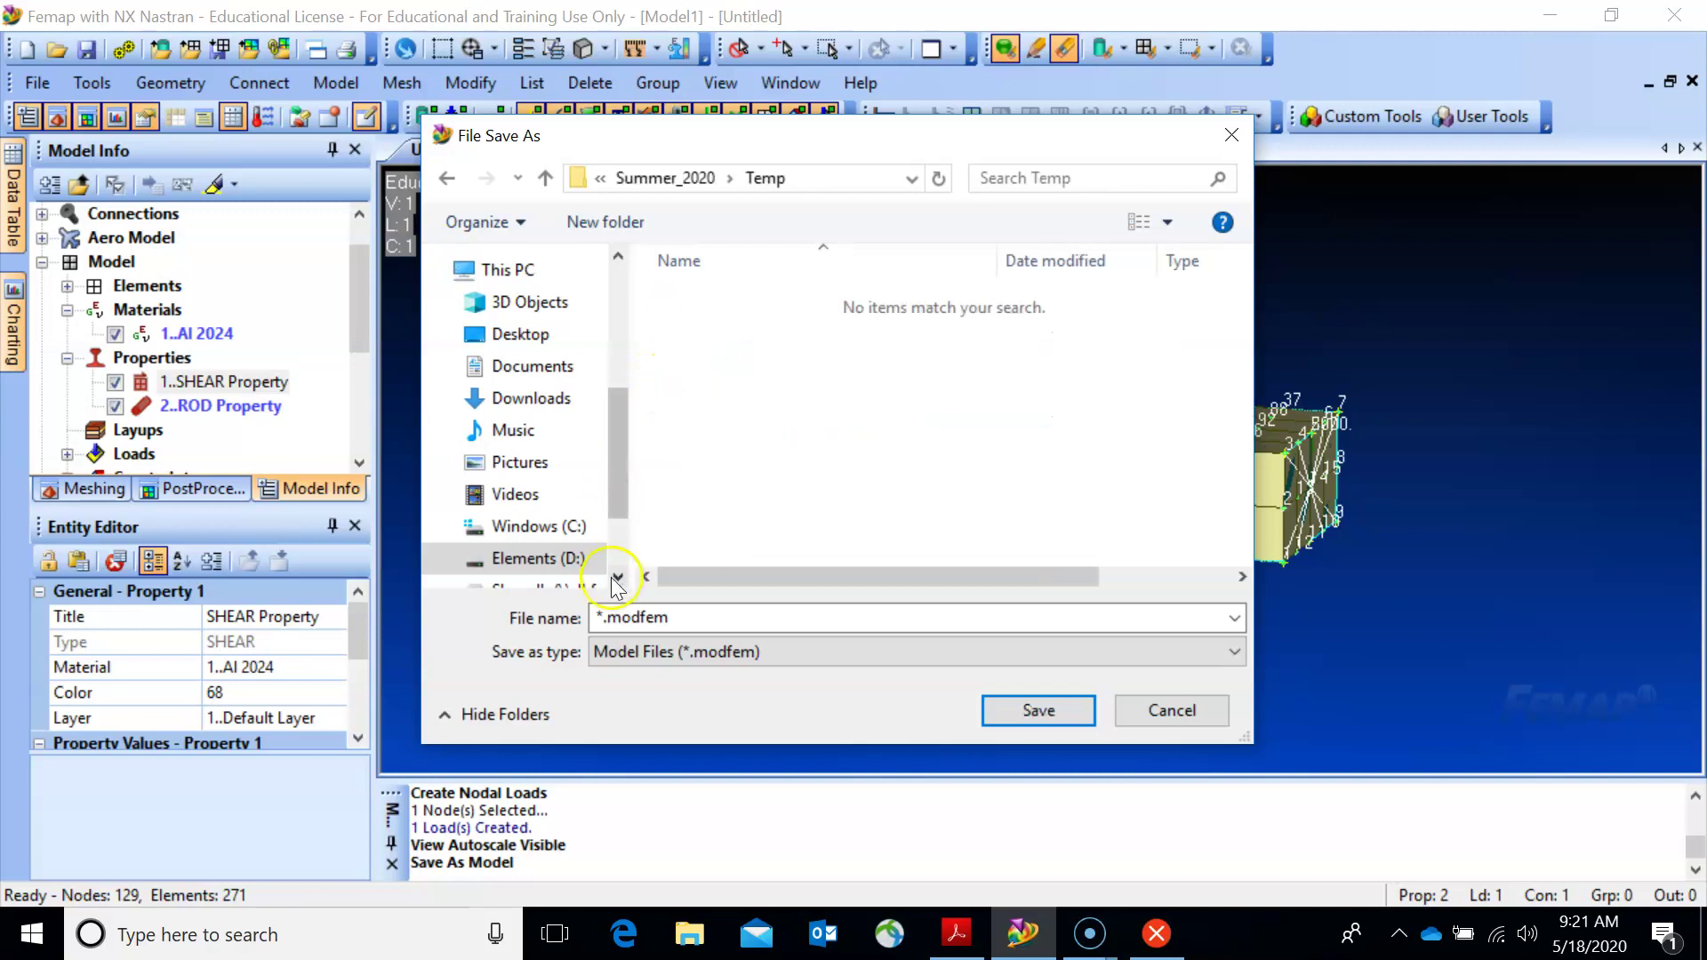
pyautogui.click(698, 616)
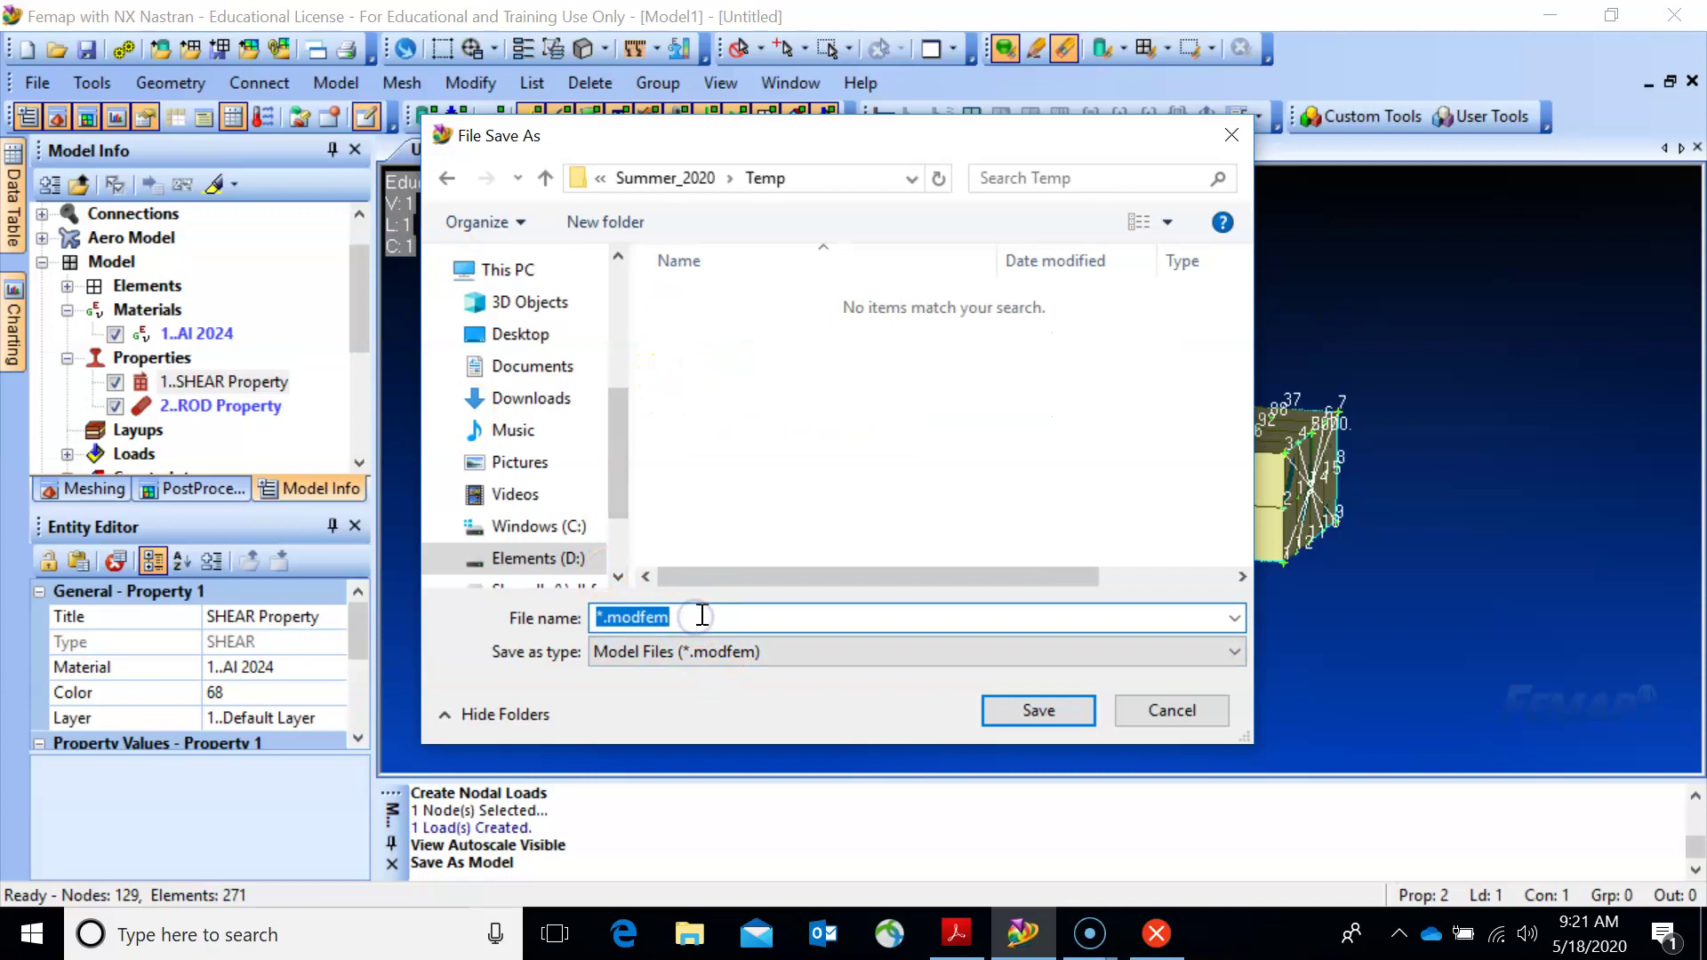
pyautogui.write('m')
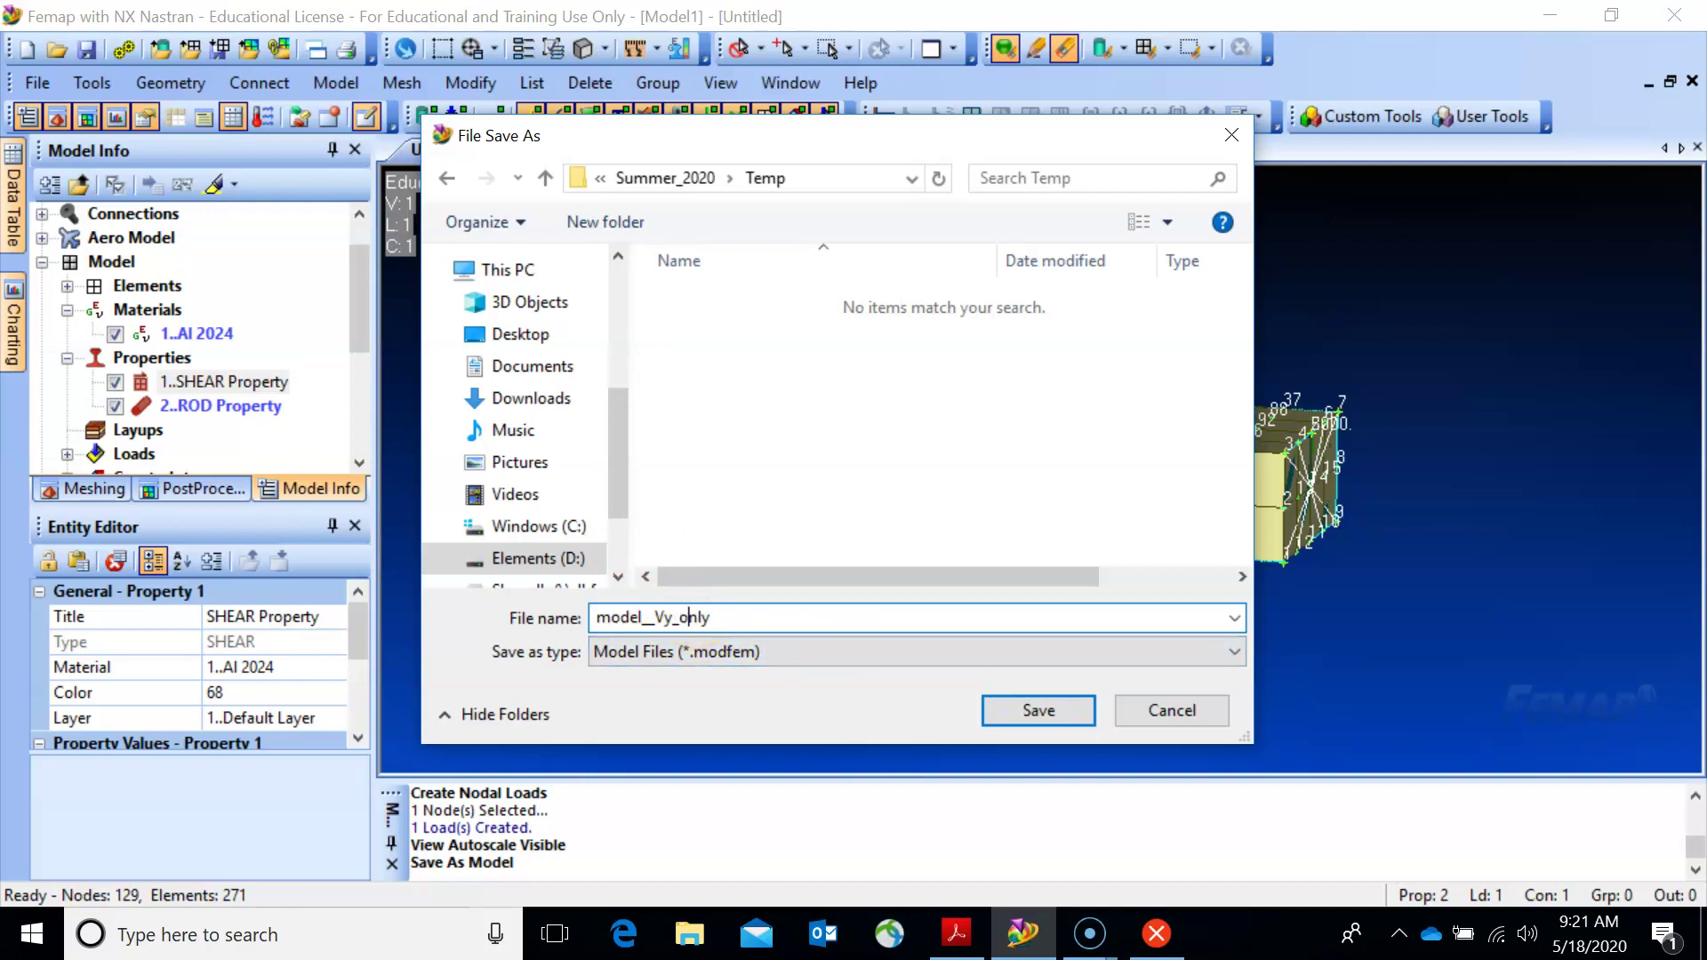
pyautogui.click(1021, 698)
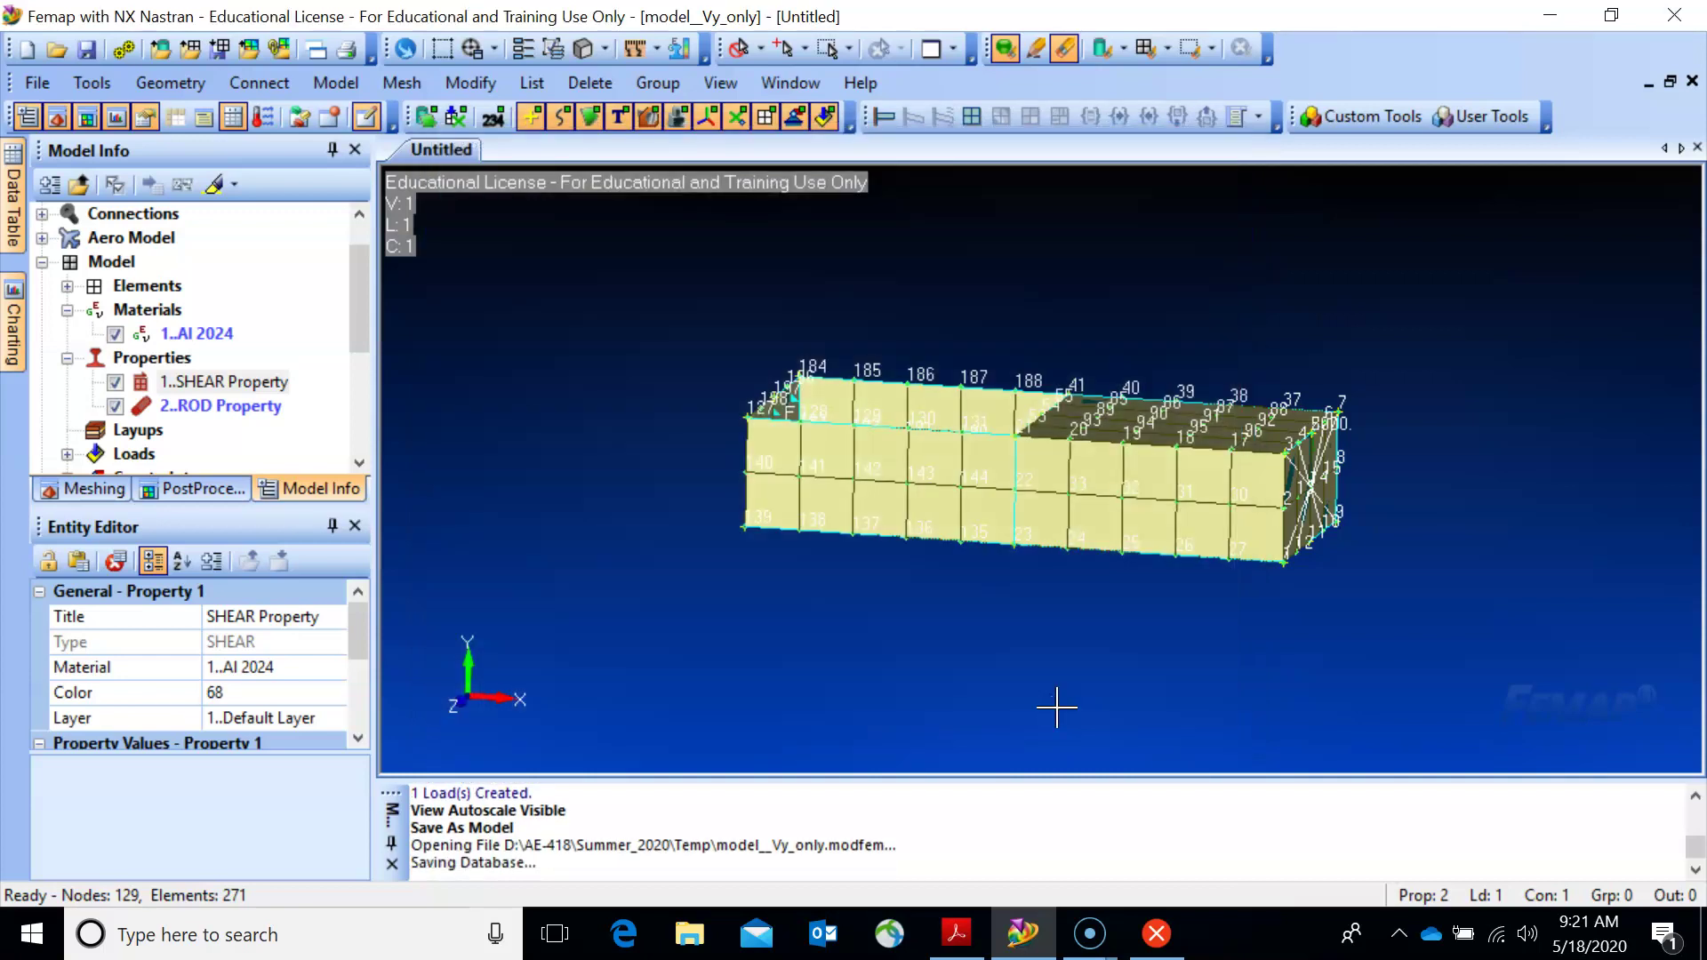
# Create an untitled NX Nastran static analysis set with the integrated solver, run it, and close the analysis monitor.
pyautogui.click(125, 51)
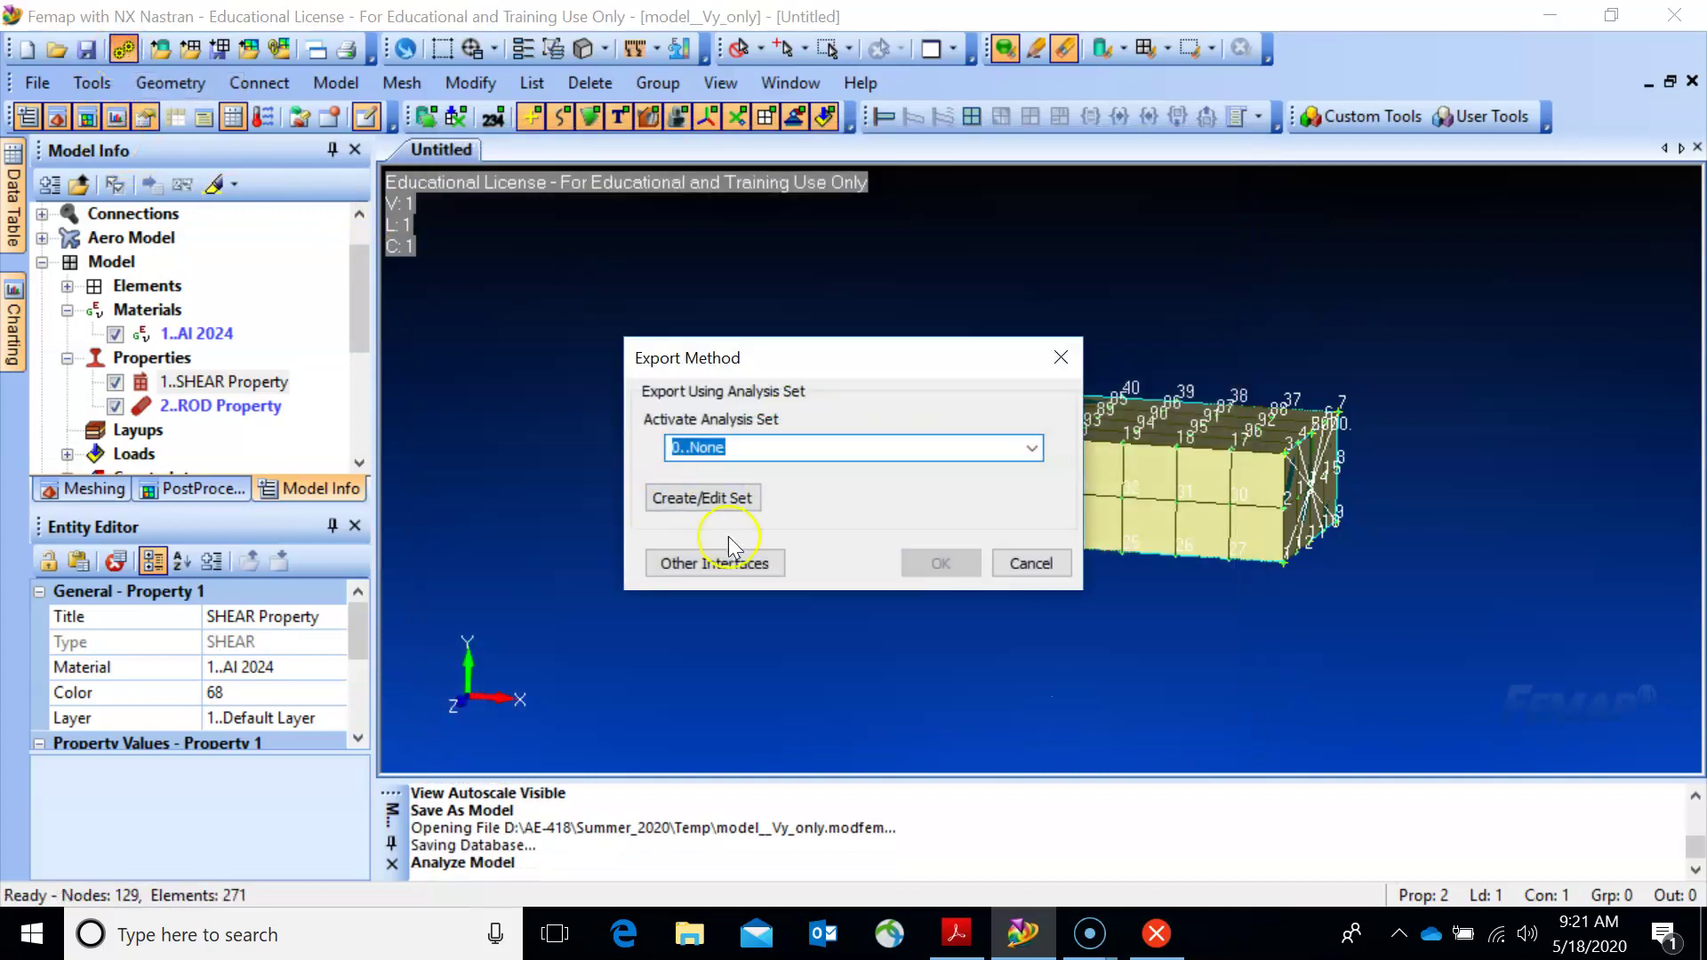
pyautogui.click(682, 498)
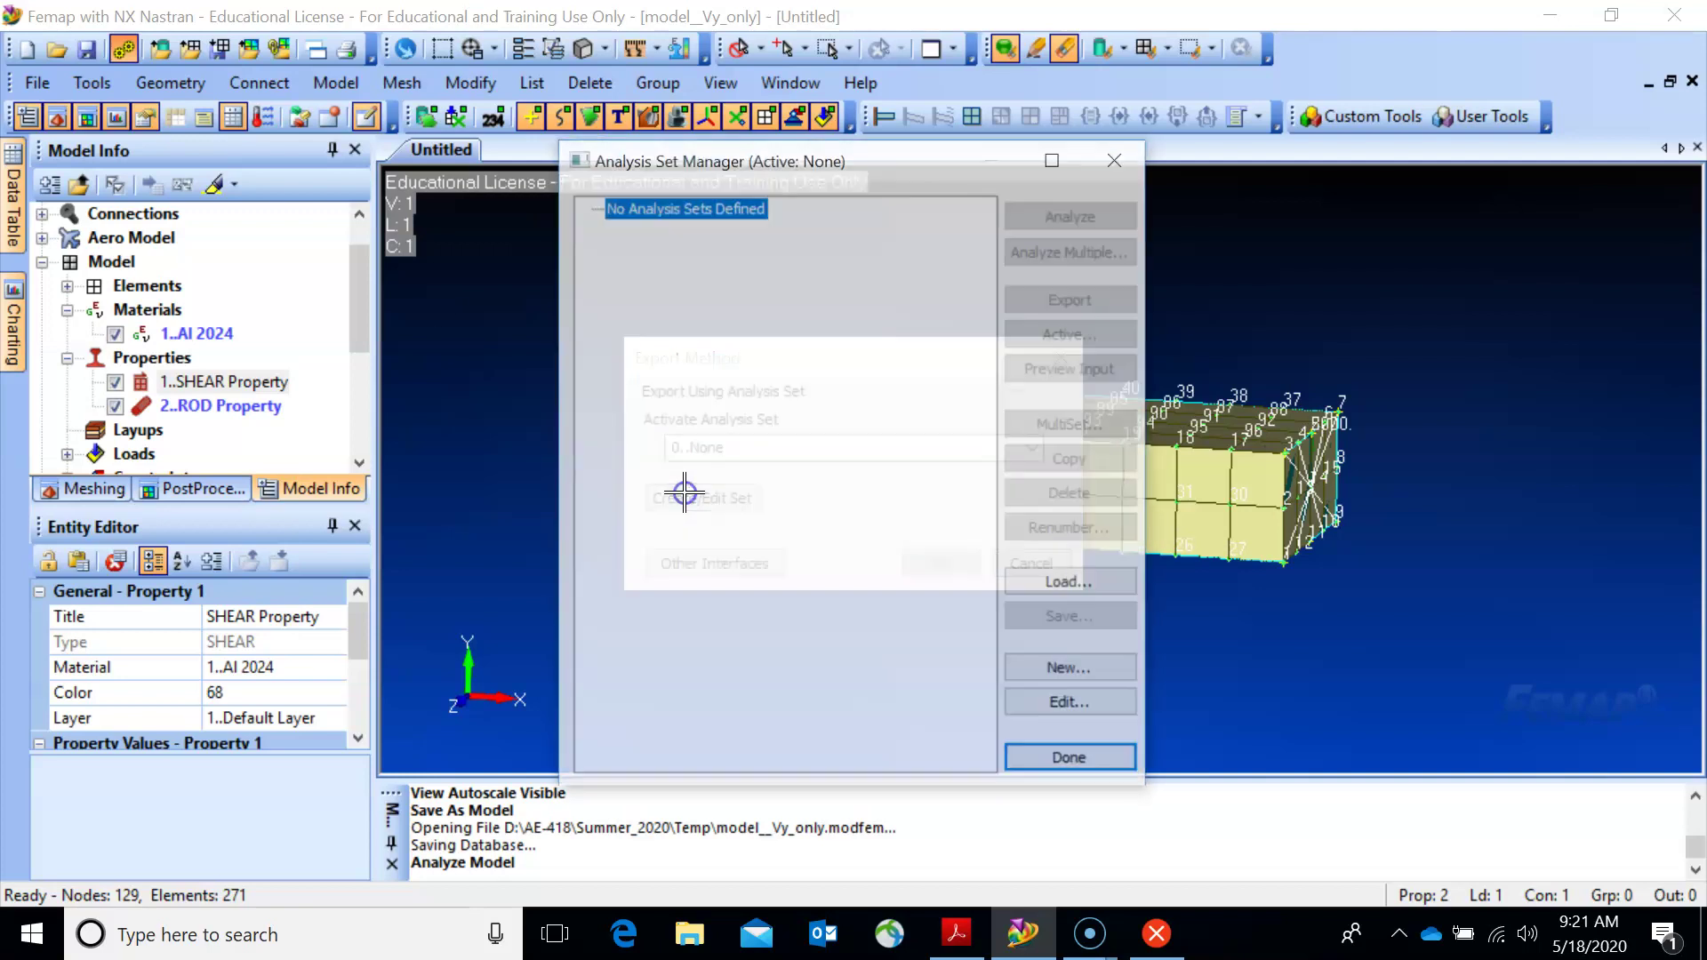
pyautogui.click(1071, 671)
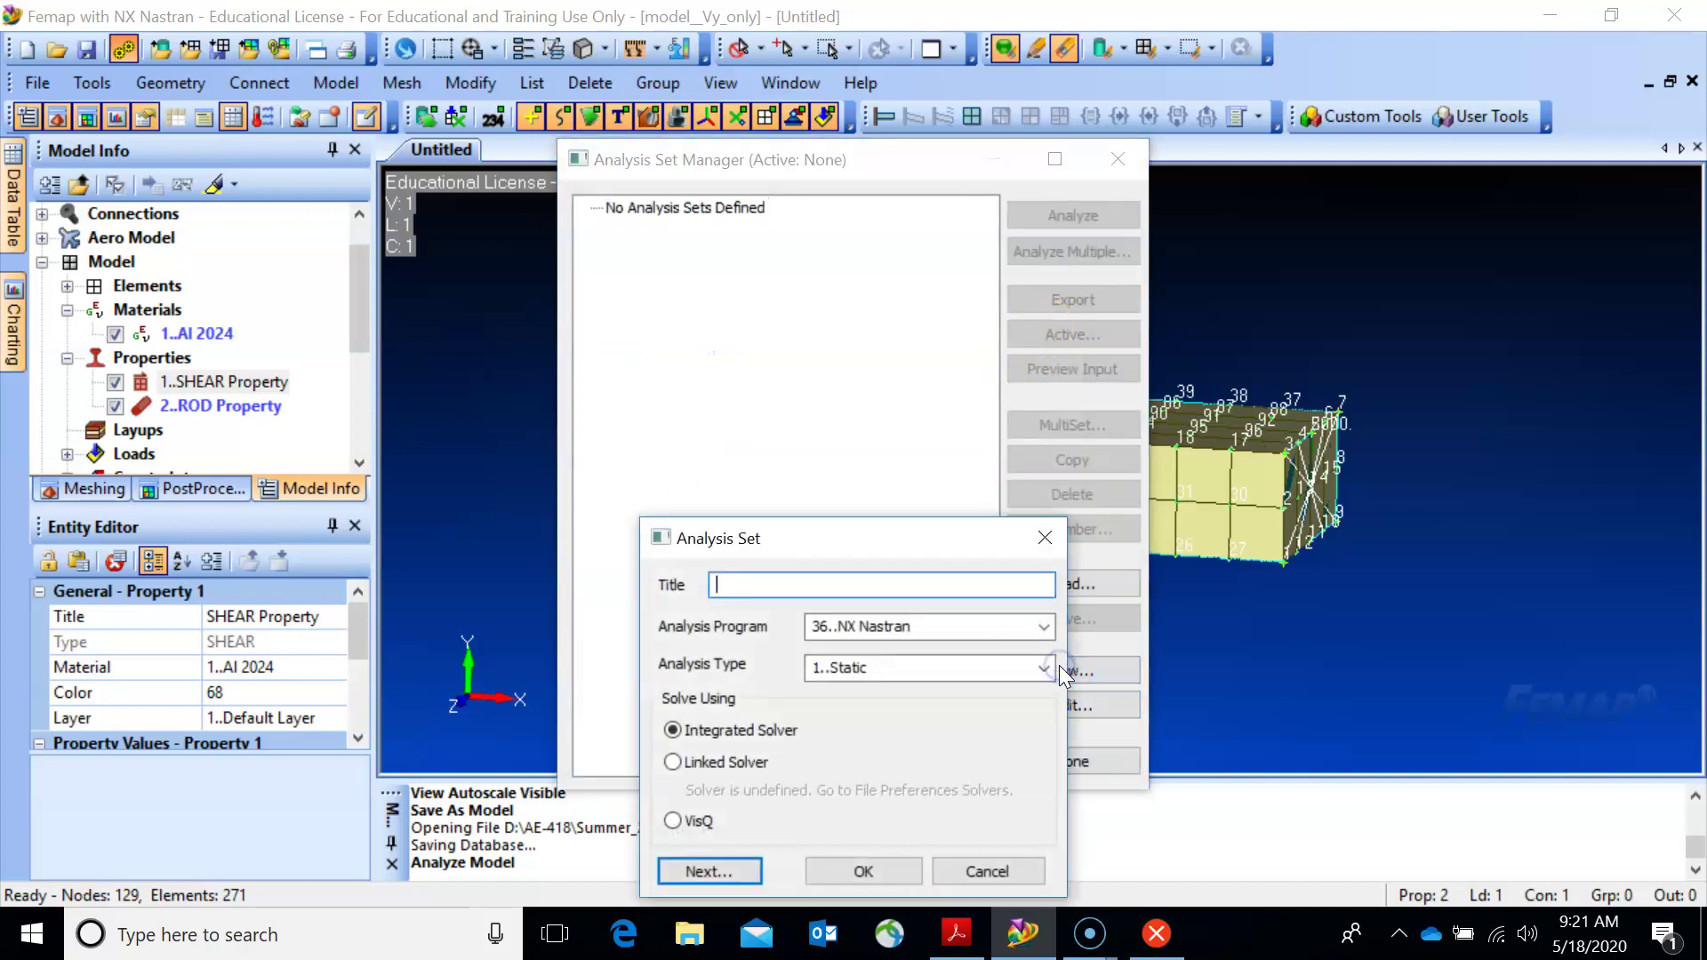
pyautogui.click(859, 873)
pyautogui.click(1073, 217)
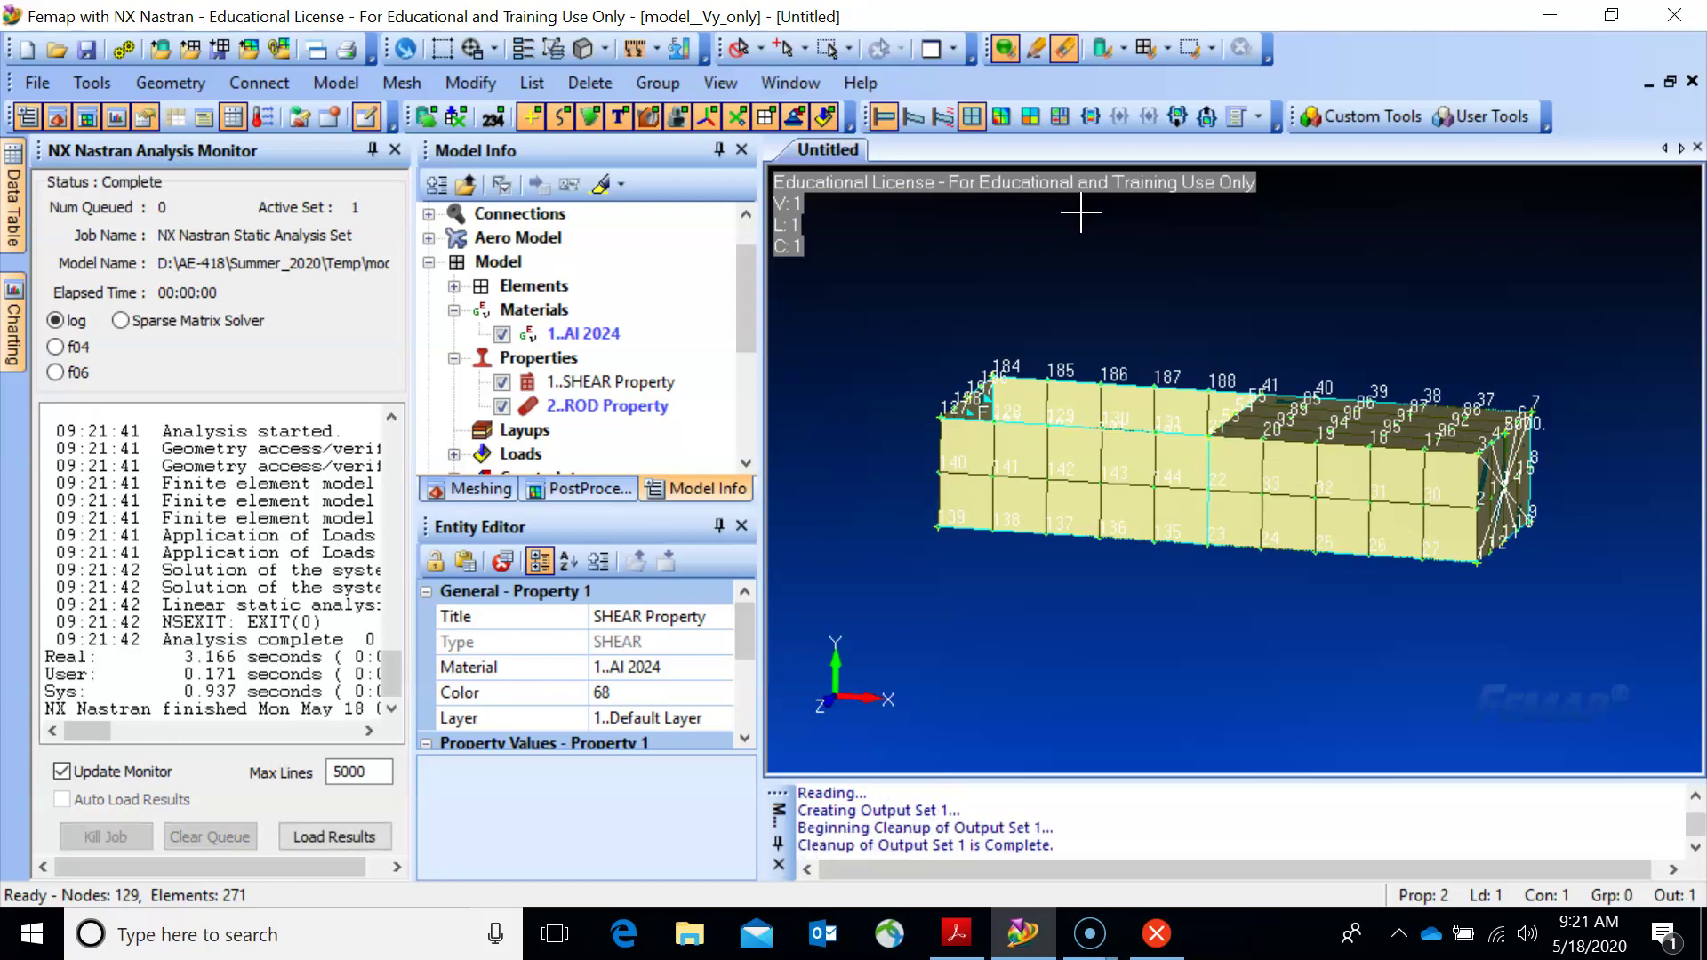
pyautogui.click(394, 151)
# Turn off the node labels in the view by setting their label mode to No Labels.
pyautogui.moveTo(1105, 515); pyautogui.dragTo(974, 497, button='middle')
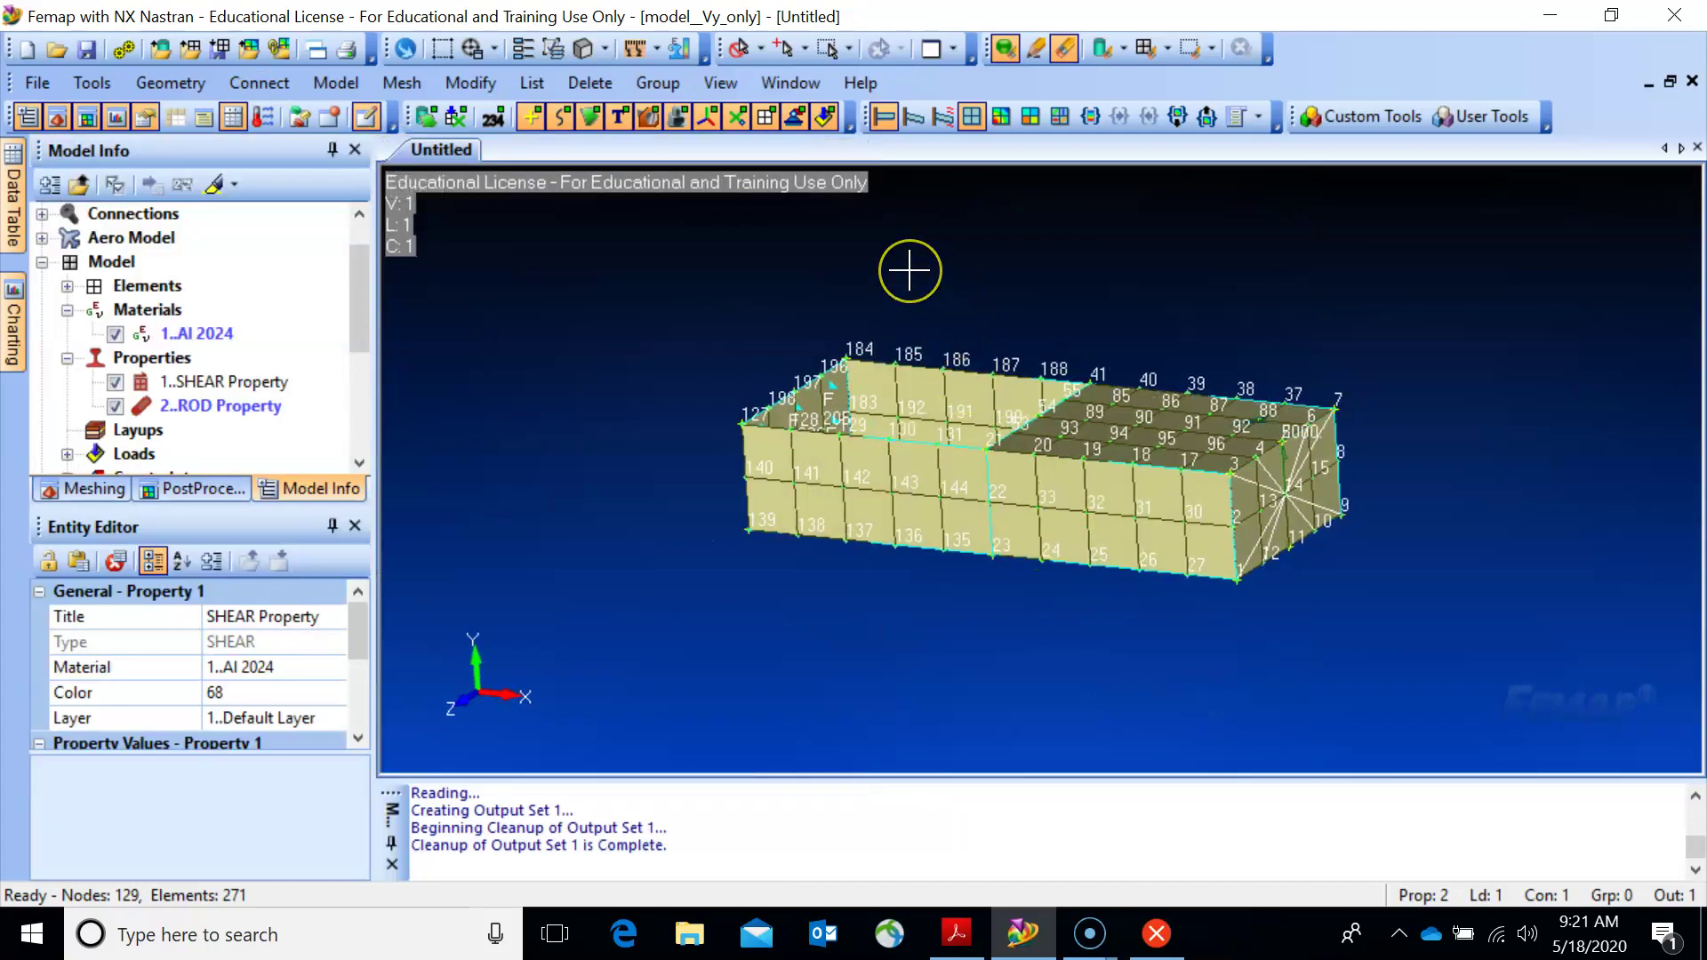
pyautogui.press('F5')
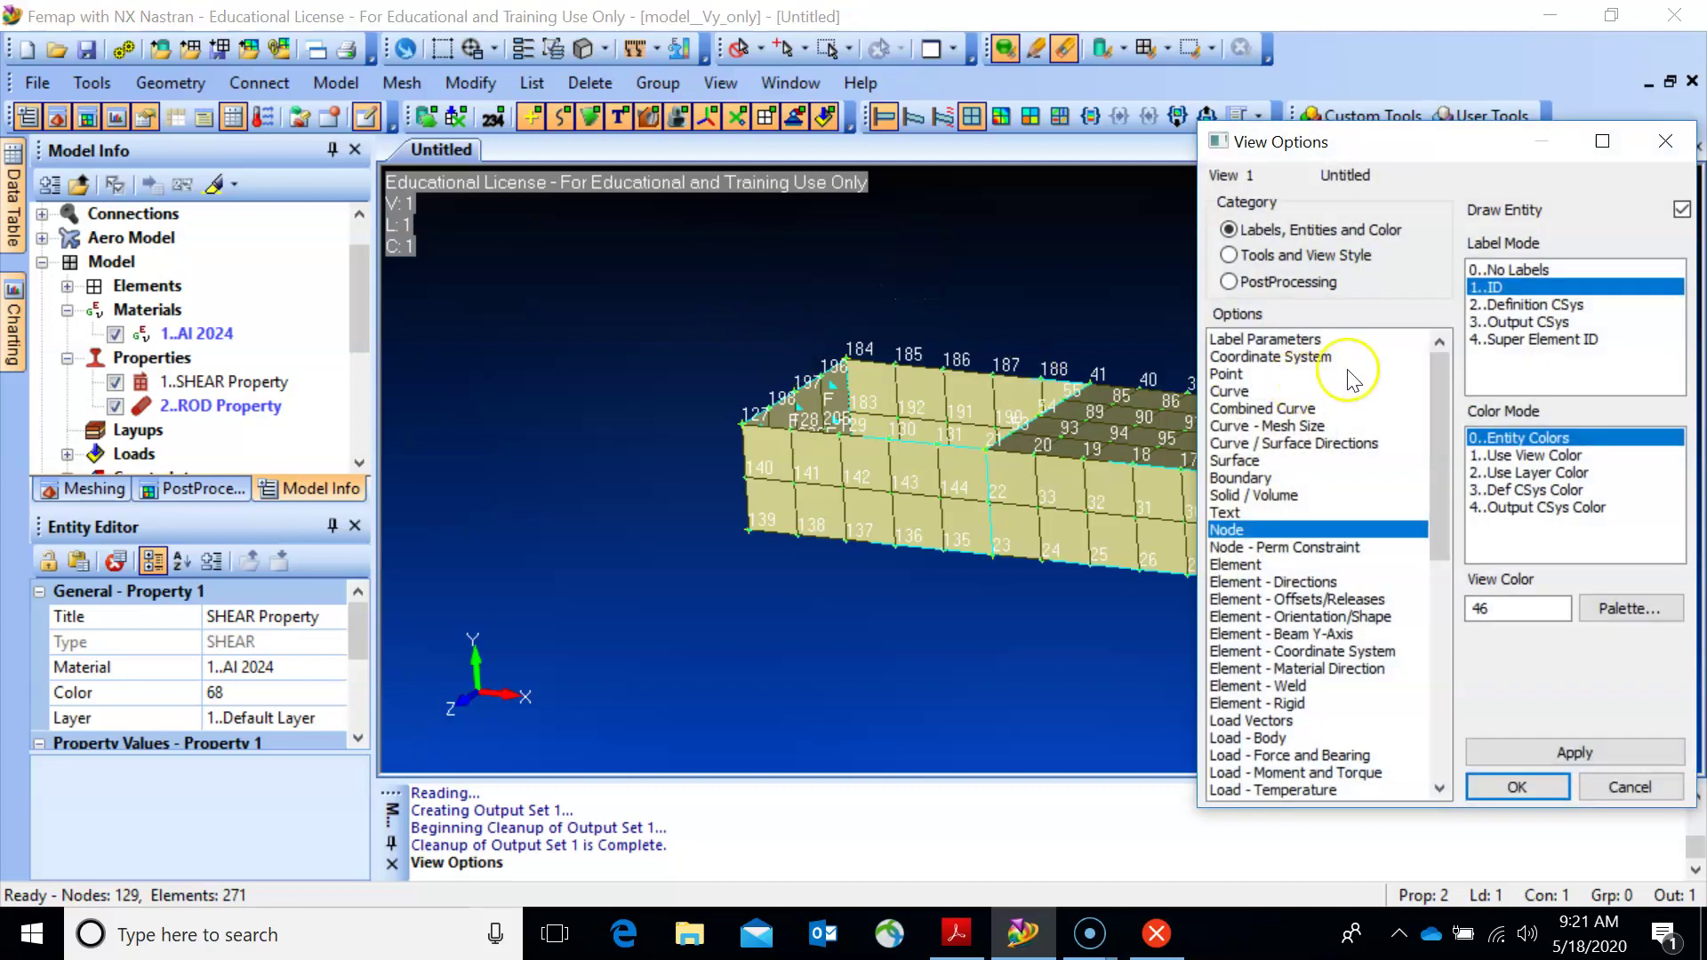
pyautogui.click(1511, 269)
pyautogui.click(1569, 752)
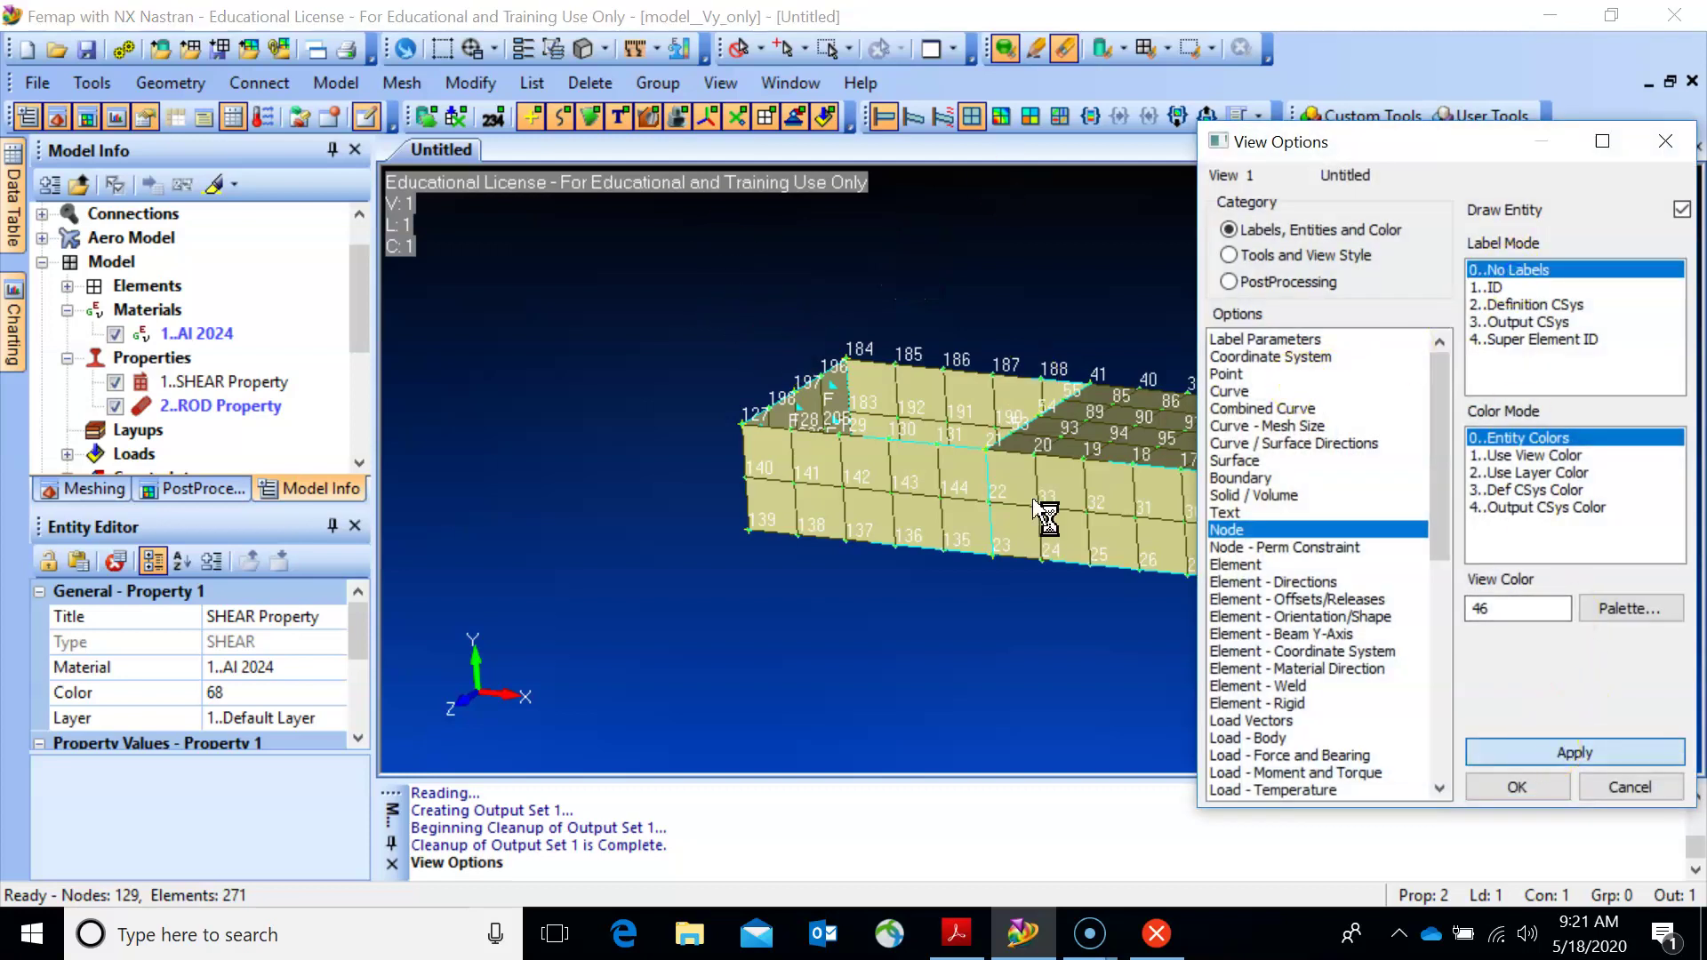
pyautogui.click(1501, 791)
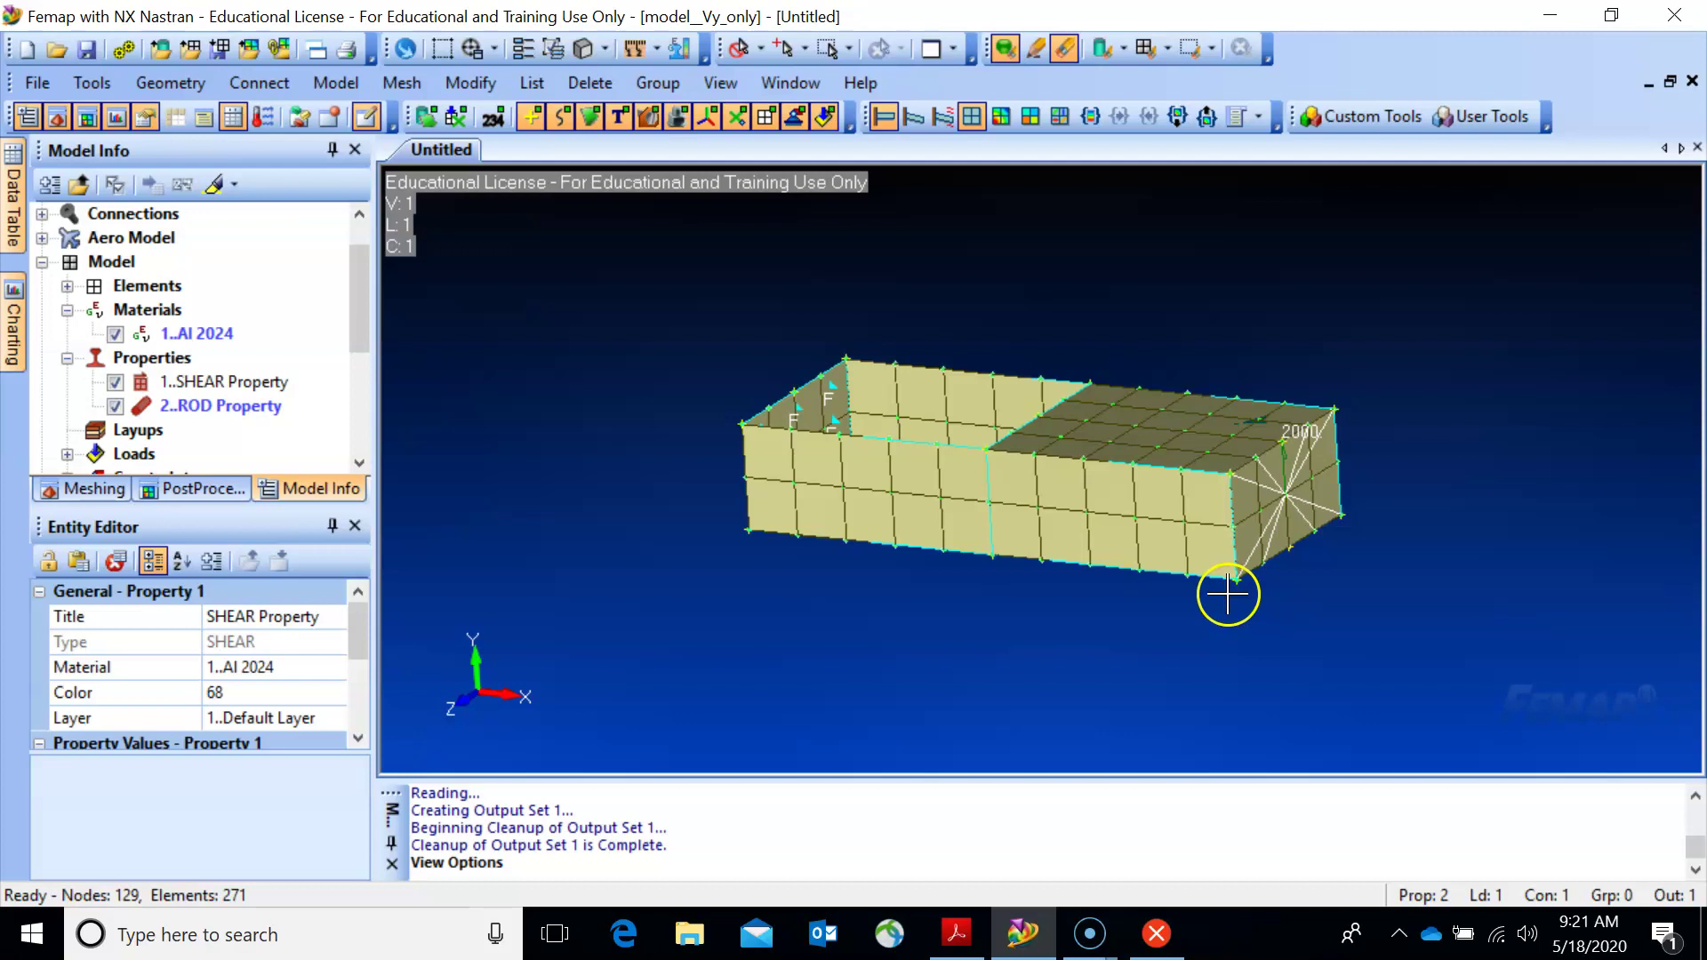
# Display a criteria plot of 6020..Shear Panel Avg Stress for NX NASTRAN Case 1 on the undeformed model.
pyautogui.scroll(1, 1228, 594)
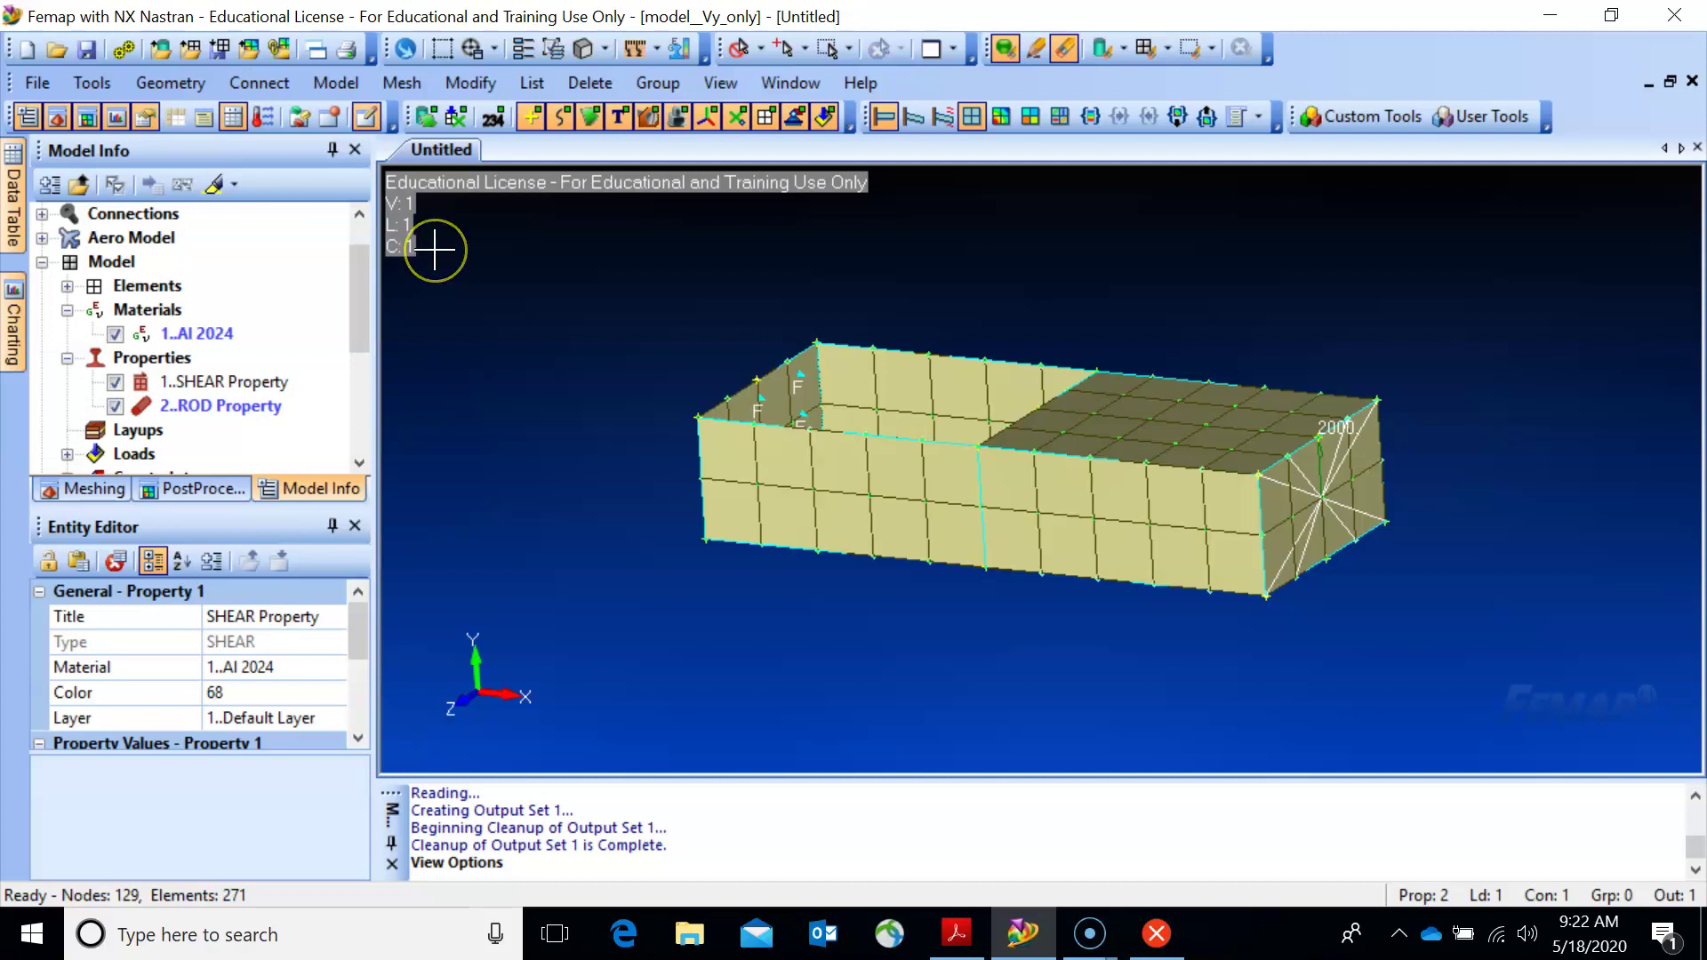
pyautogui.press('F5')
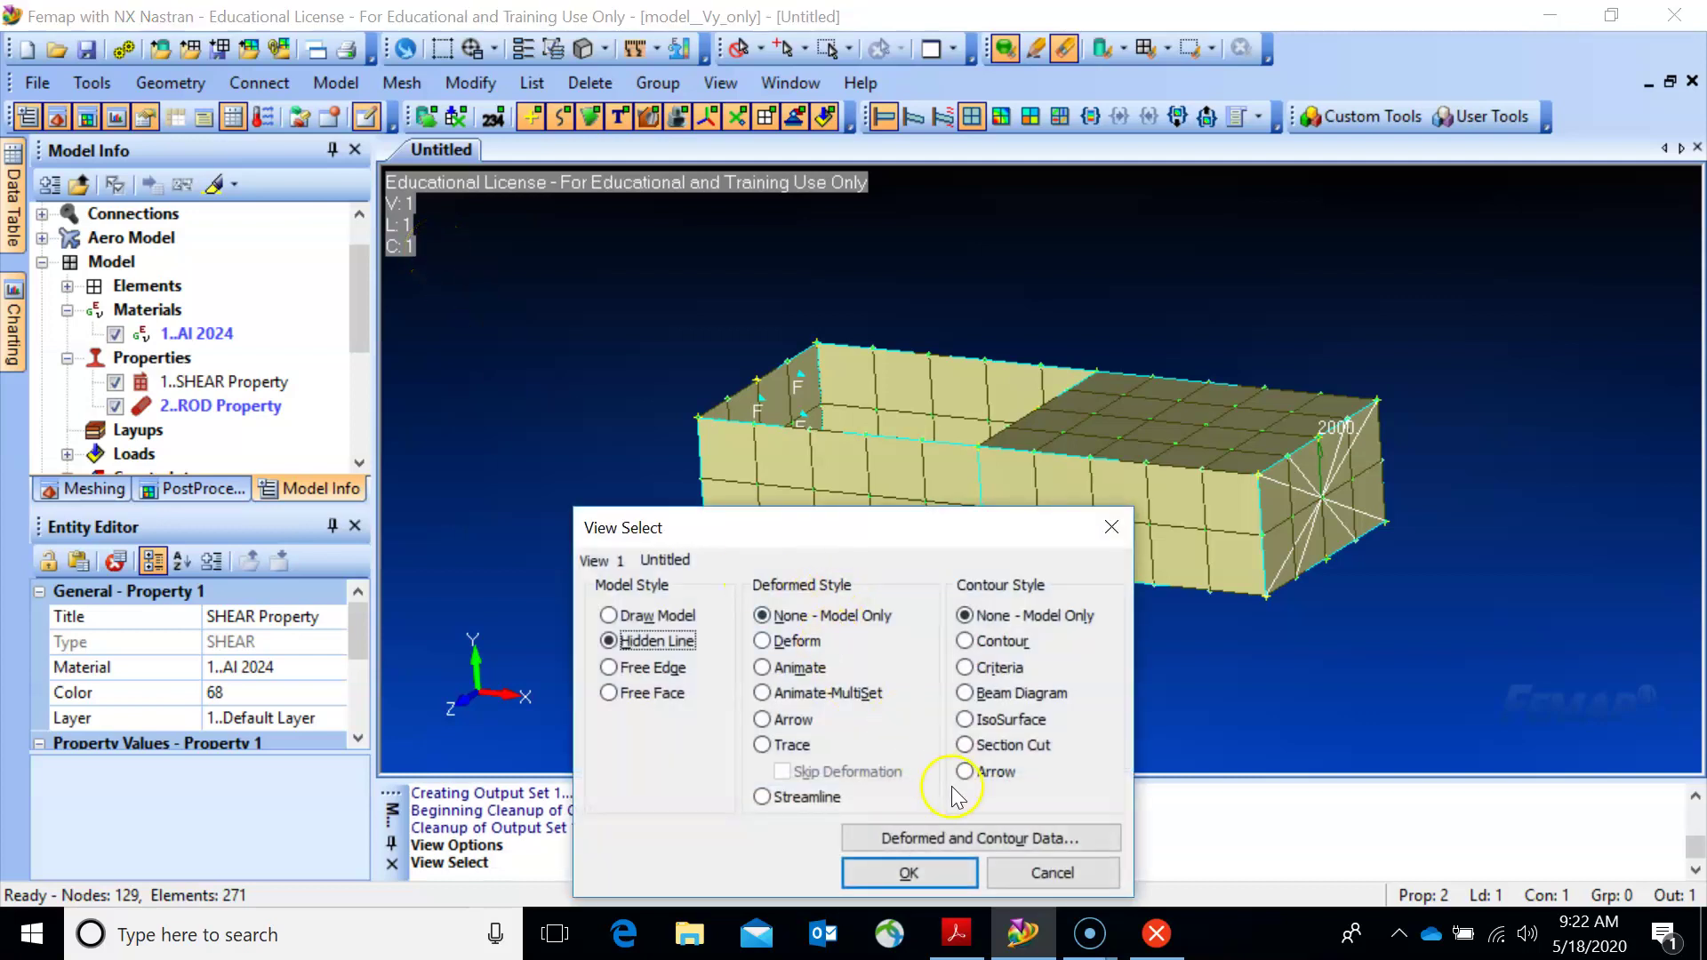
pyautogui.click(966, 668)
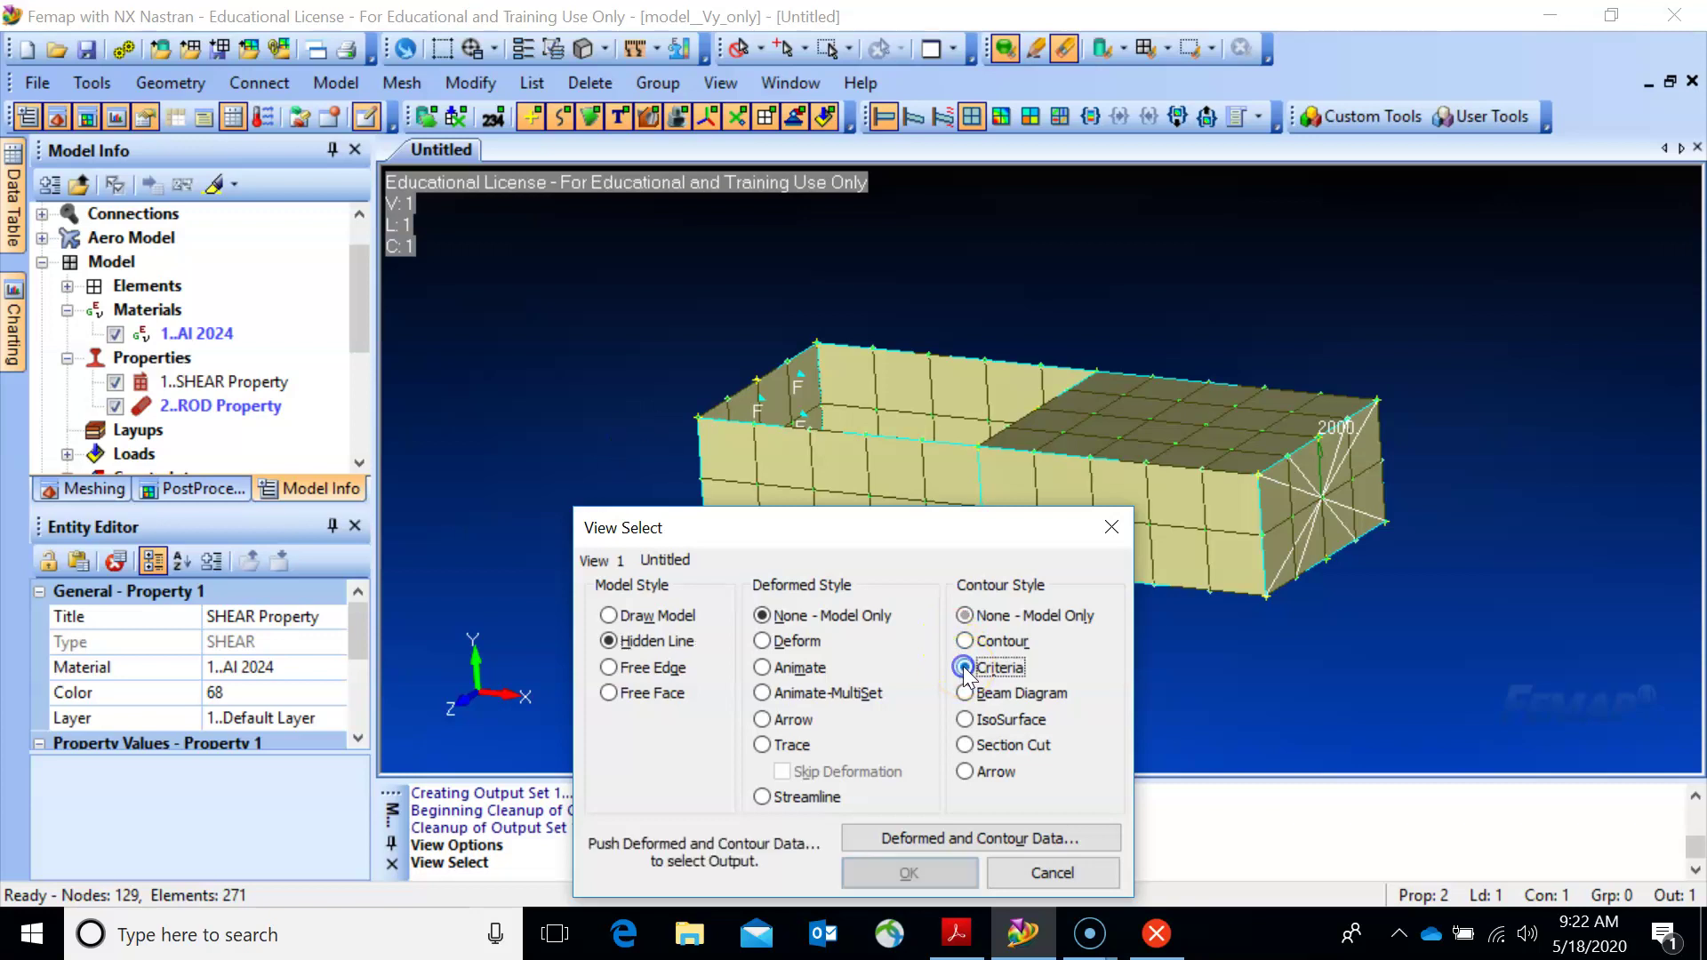
pyautogui.click(881, 837)
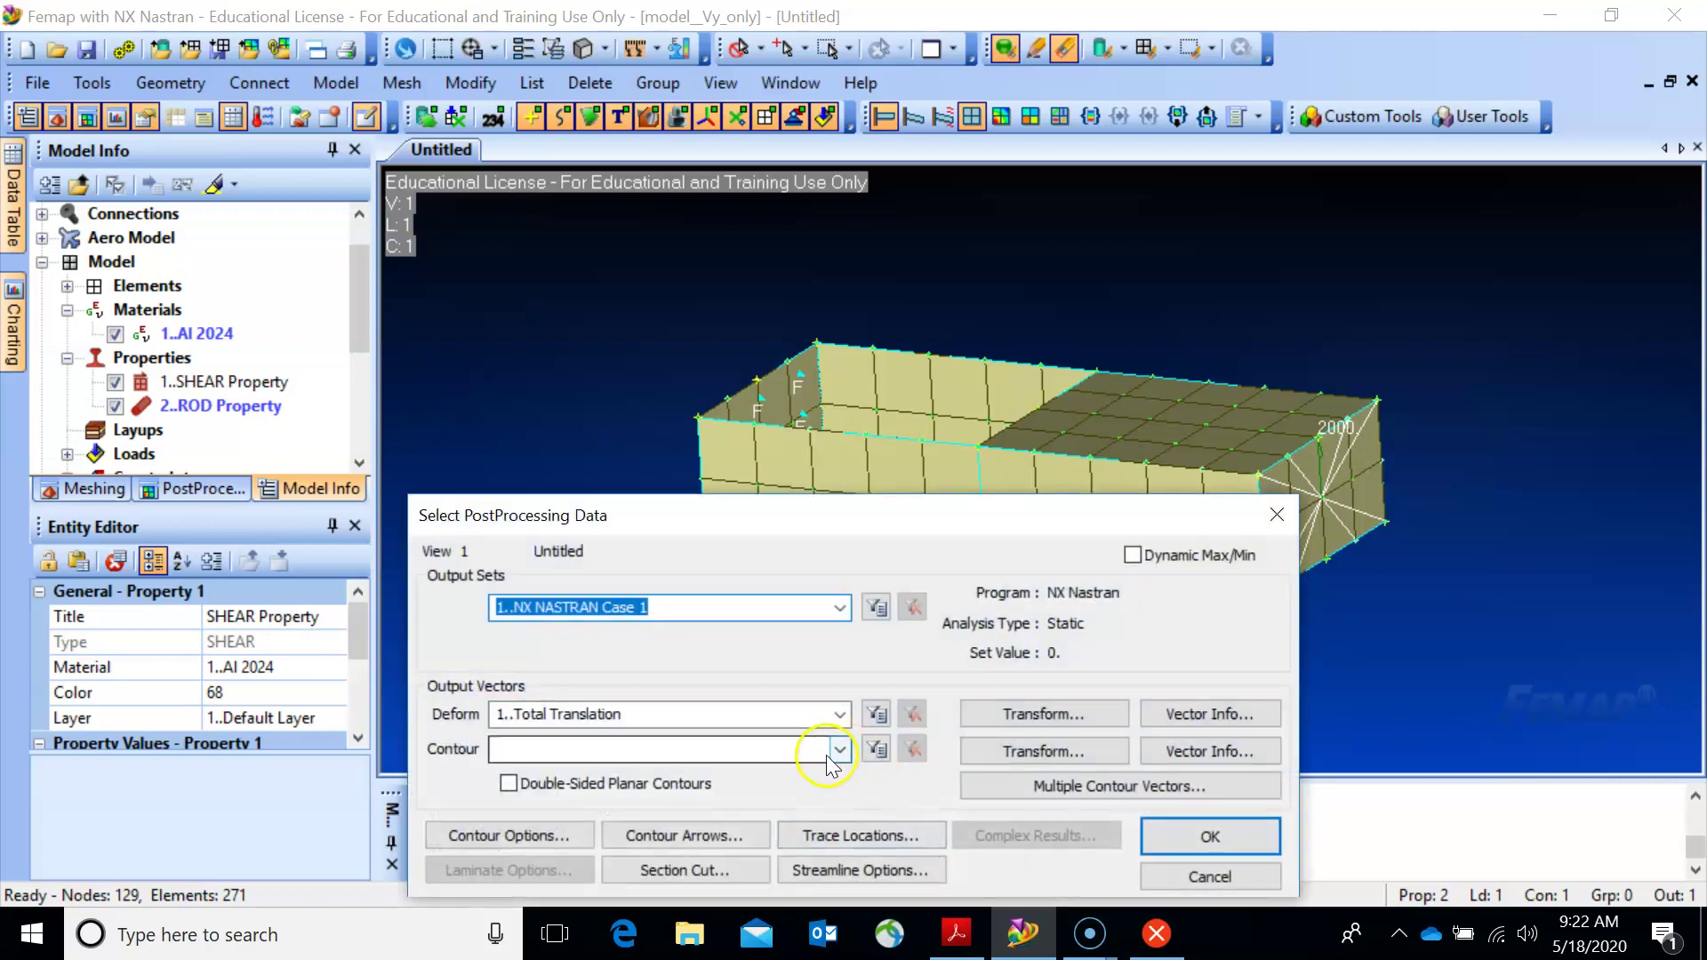
pyautogui.click(839, 748)
pyautogui.moveTo(847, 483); pyautogui.dragTo(852, 681)
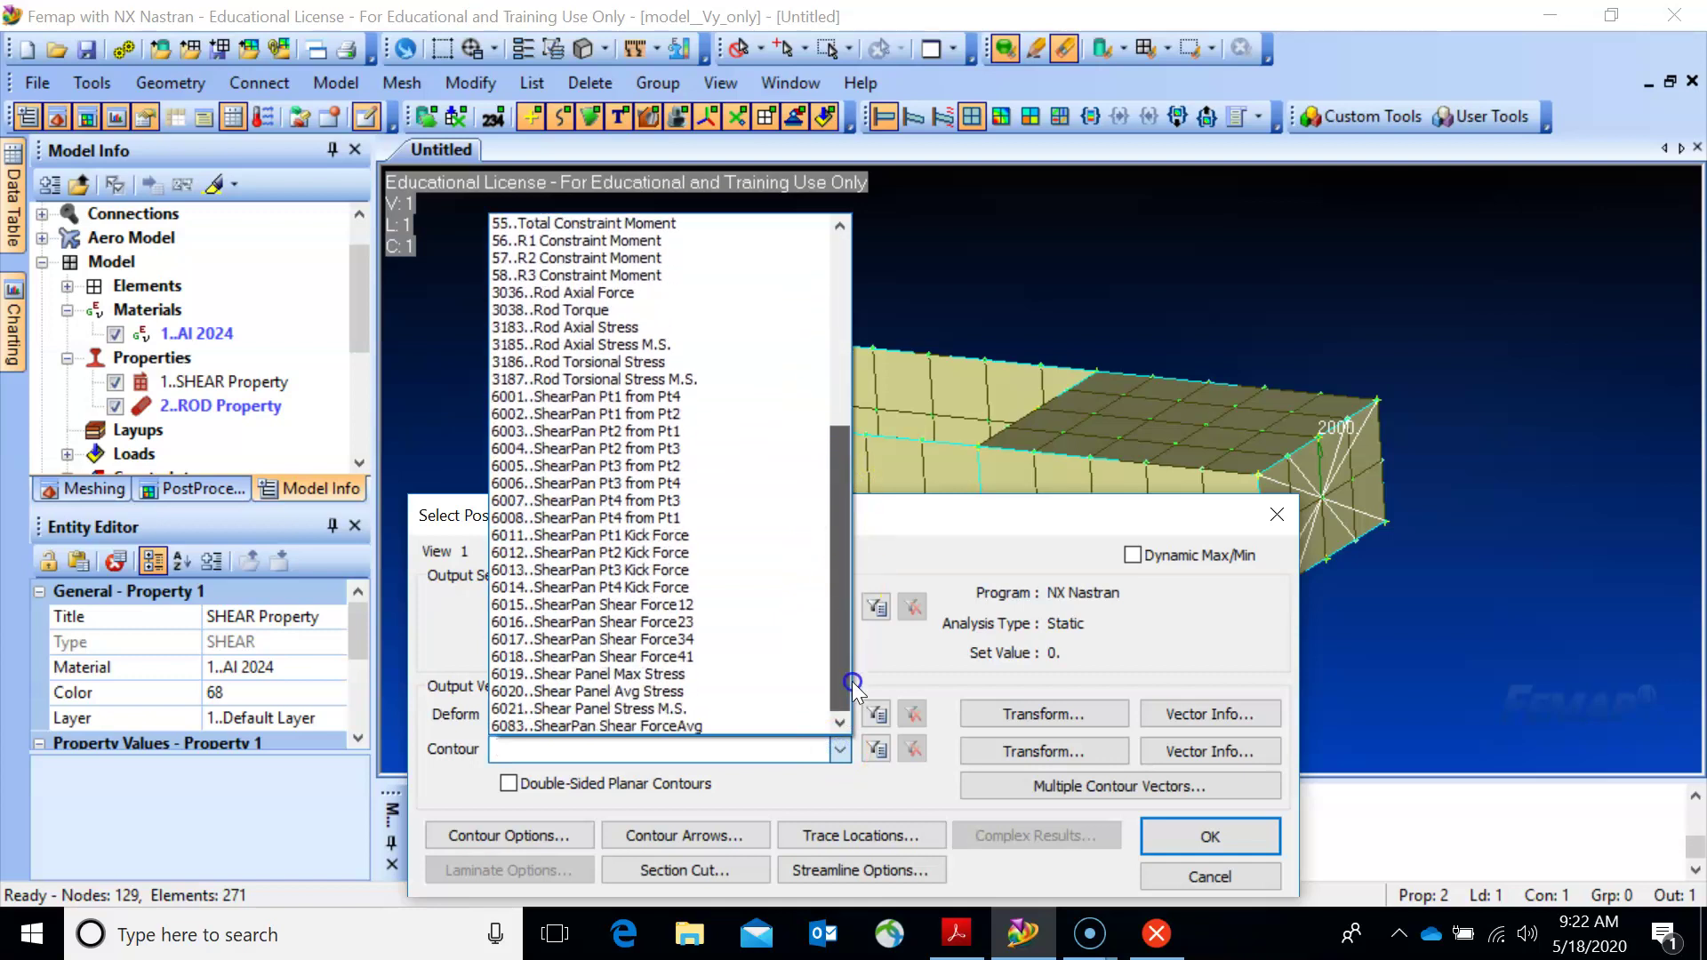
pyautogui.click(636, 690)
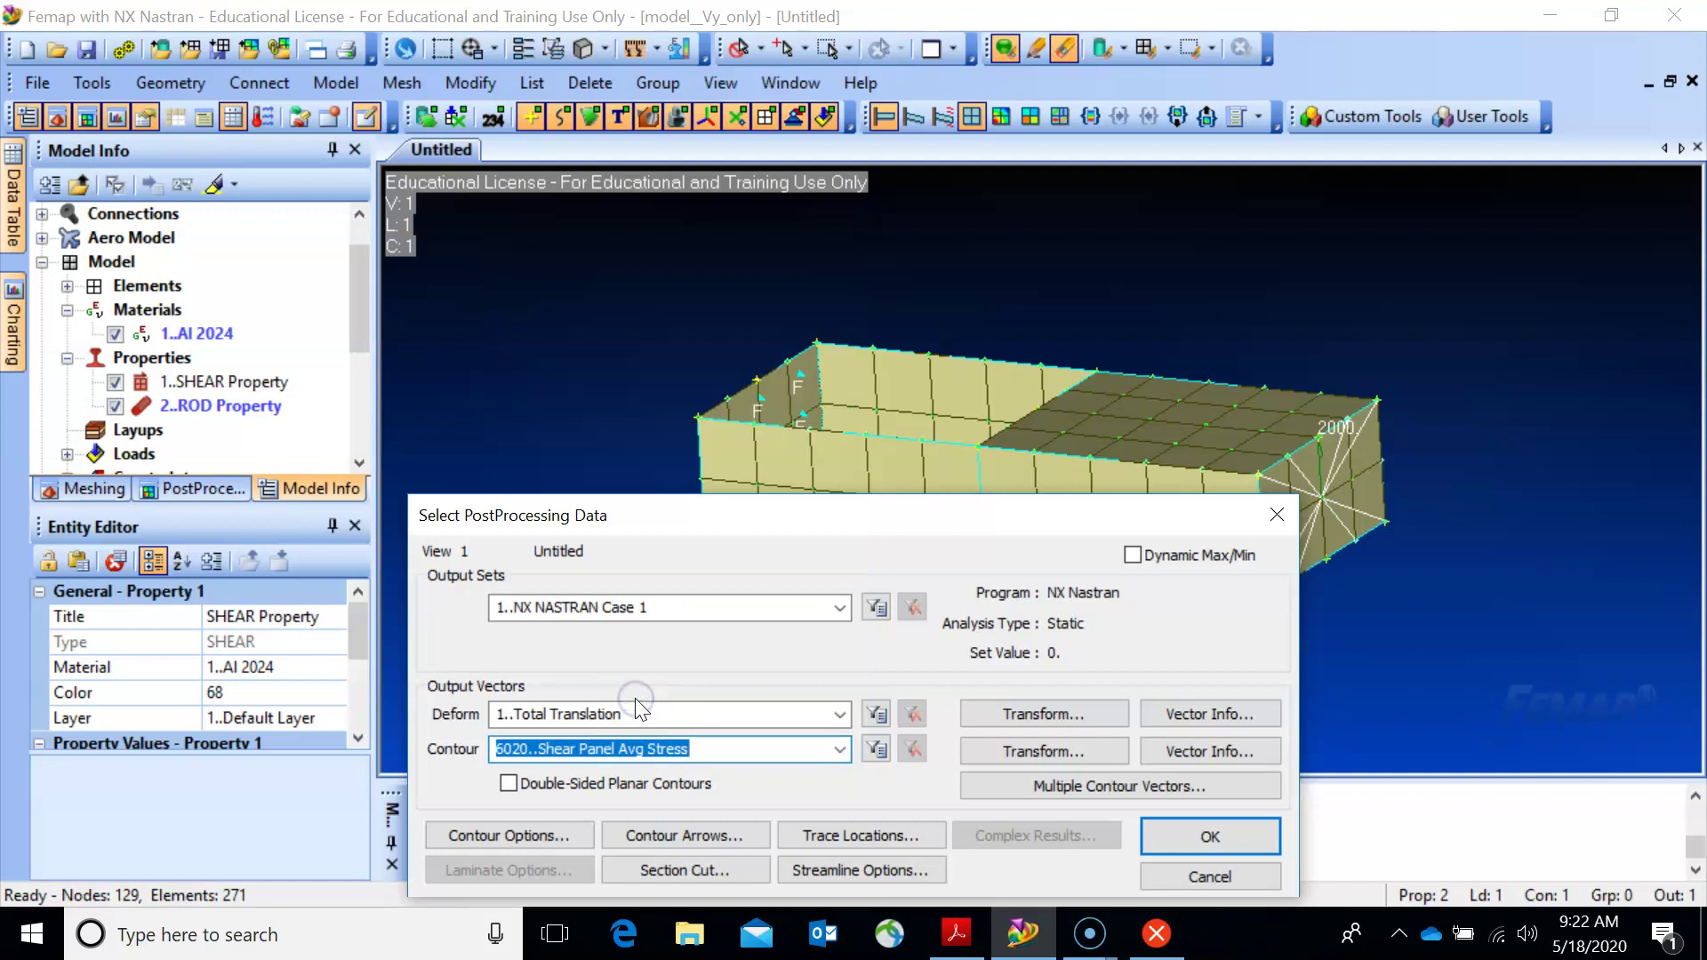
pyautogui.click(1182, 843)
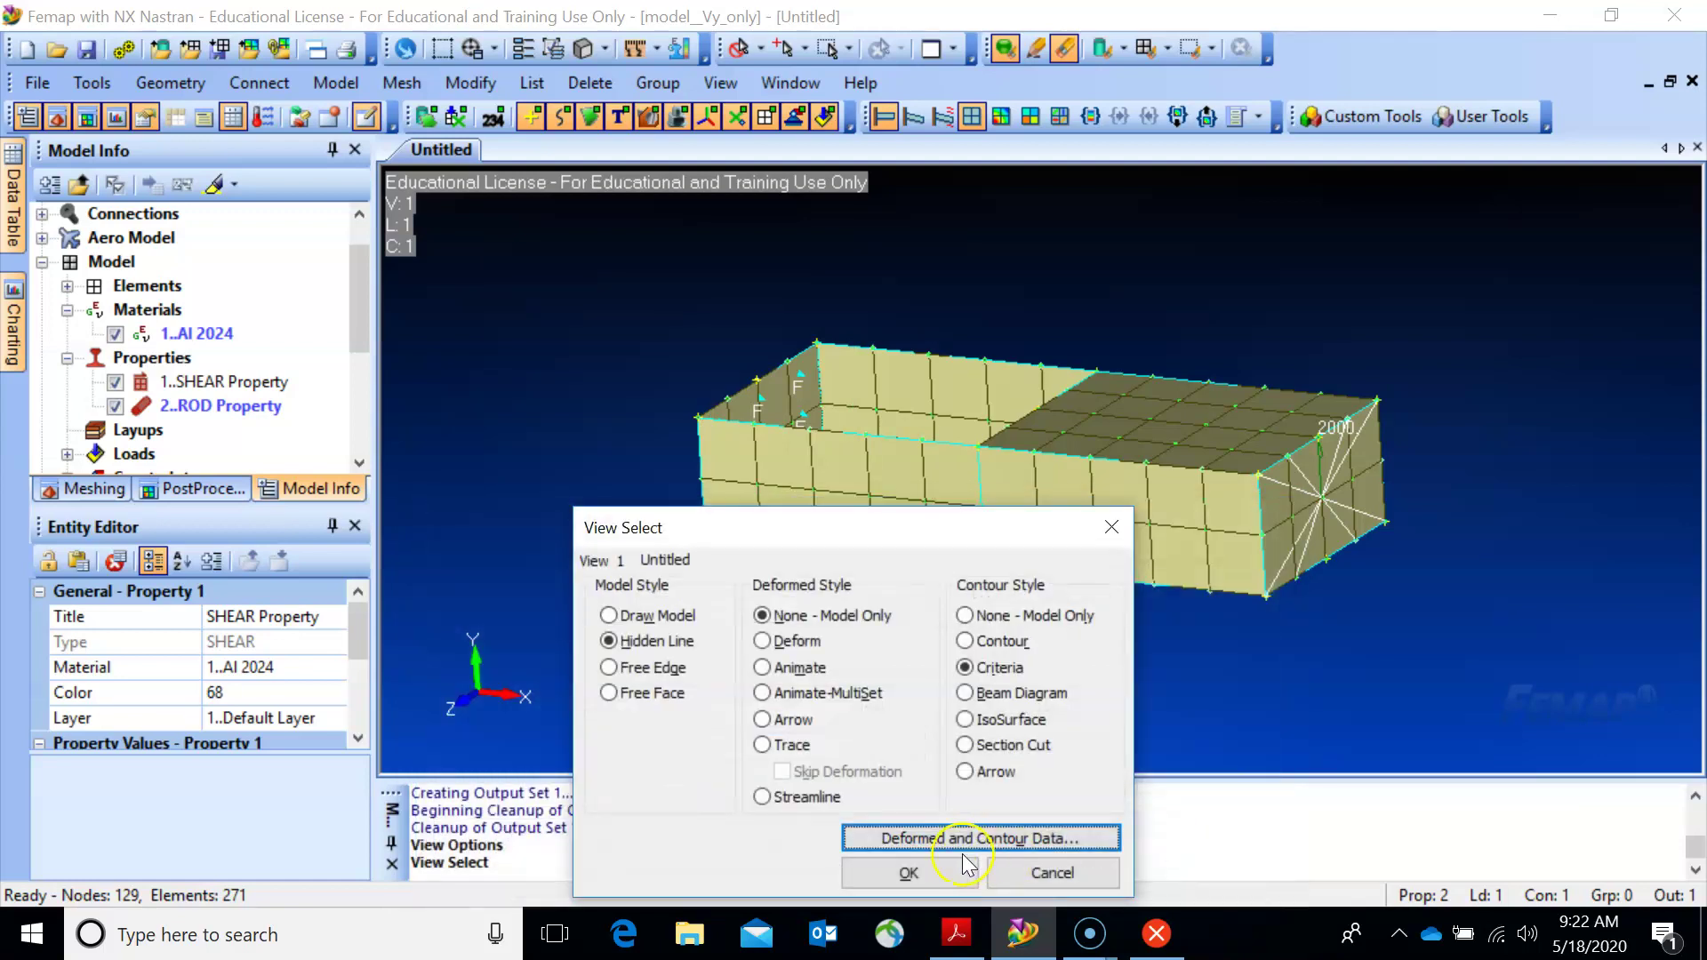
pyautogui.click(941, 876)
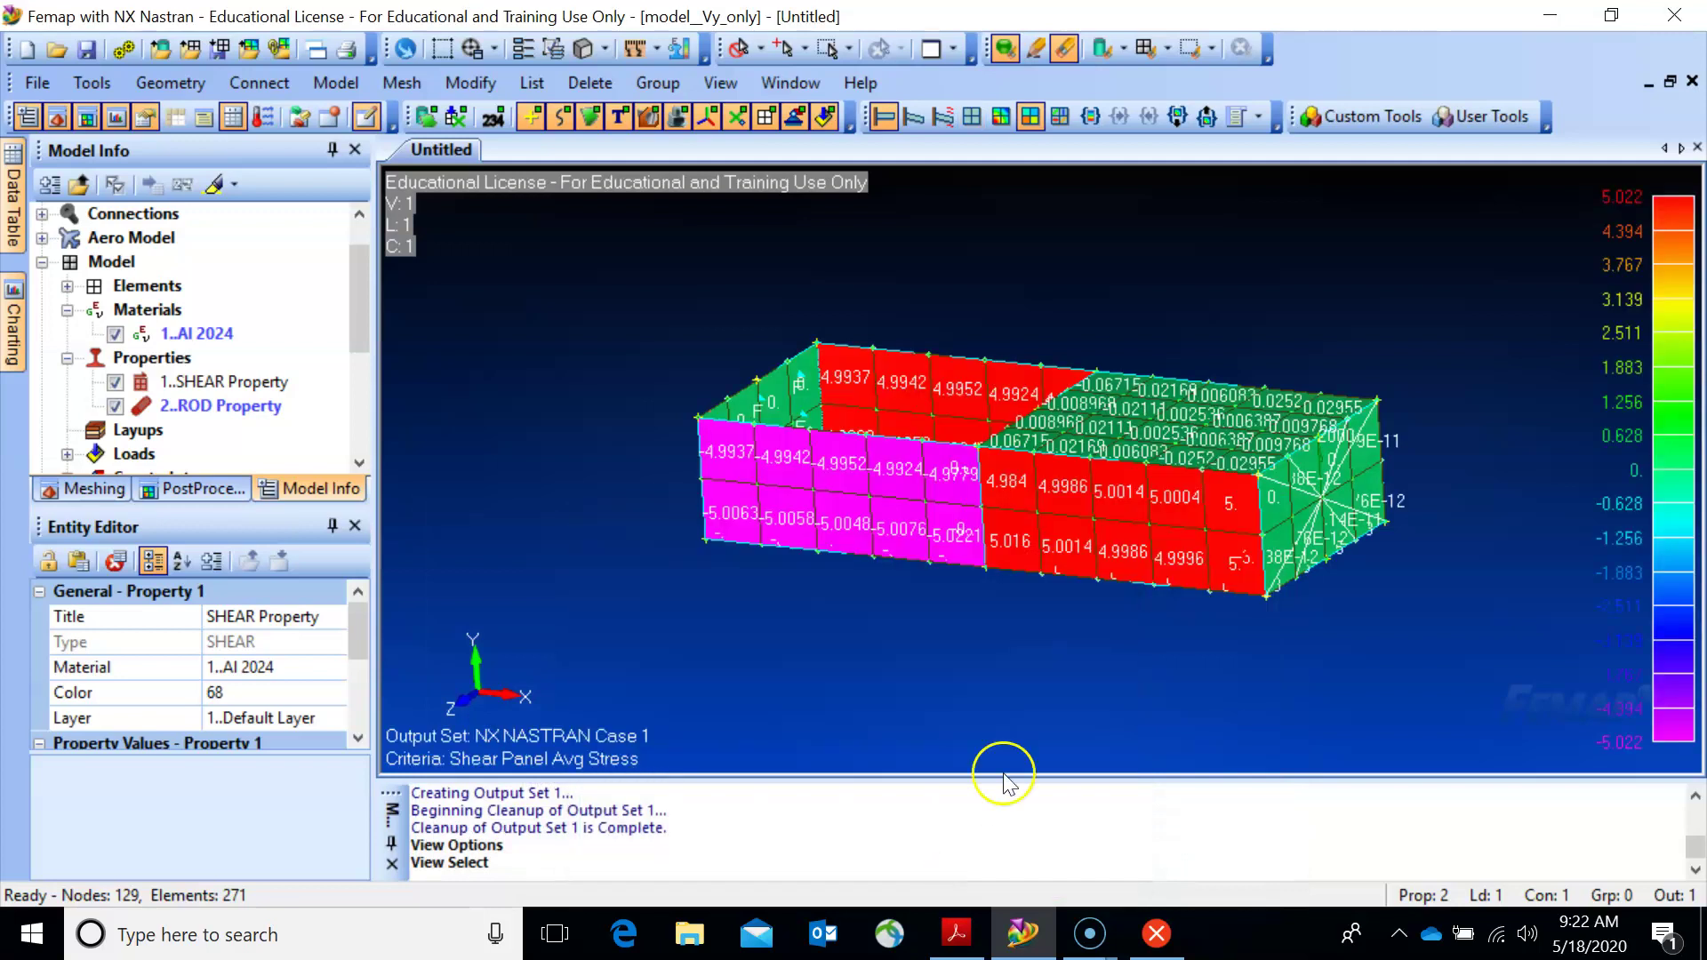
# Examine the average shear stress values on the side, upper and lower panels of both bays.
pyautogui.moveTo(1112, 571); pyautogui.dragTo(750, 438, button='middle')
pyautogui.moveTo(1128, 503); pyautogui.dragTo(1242, 335, button='middle')
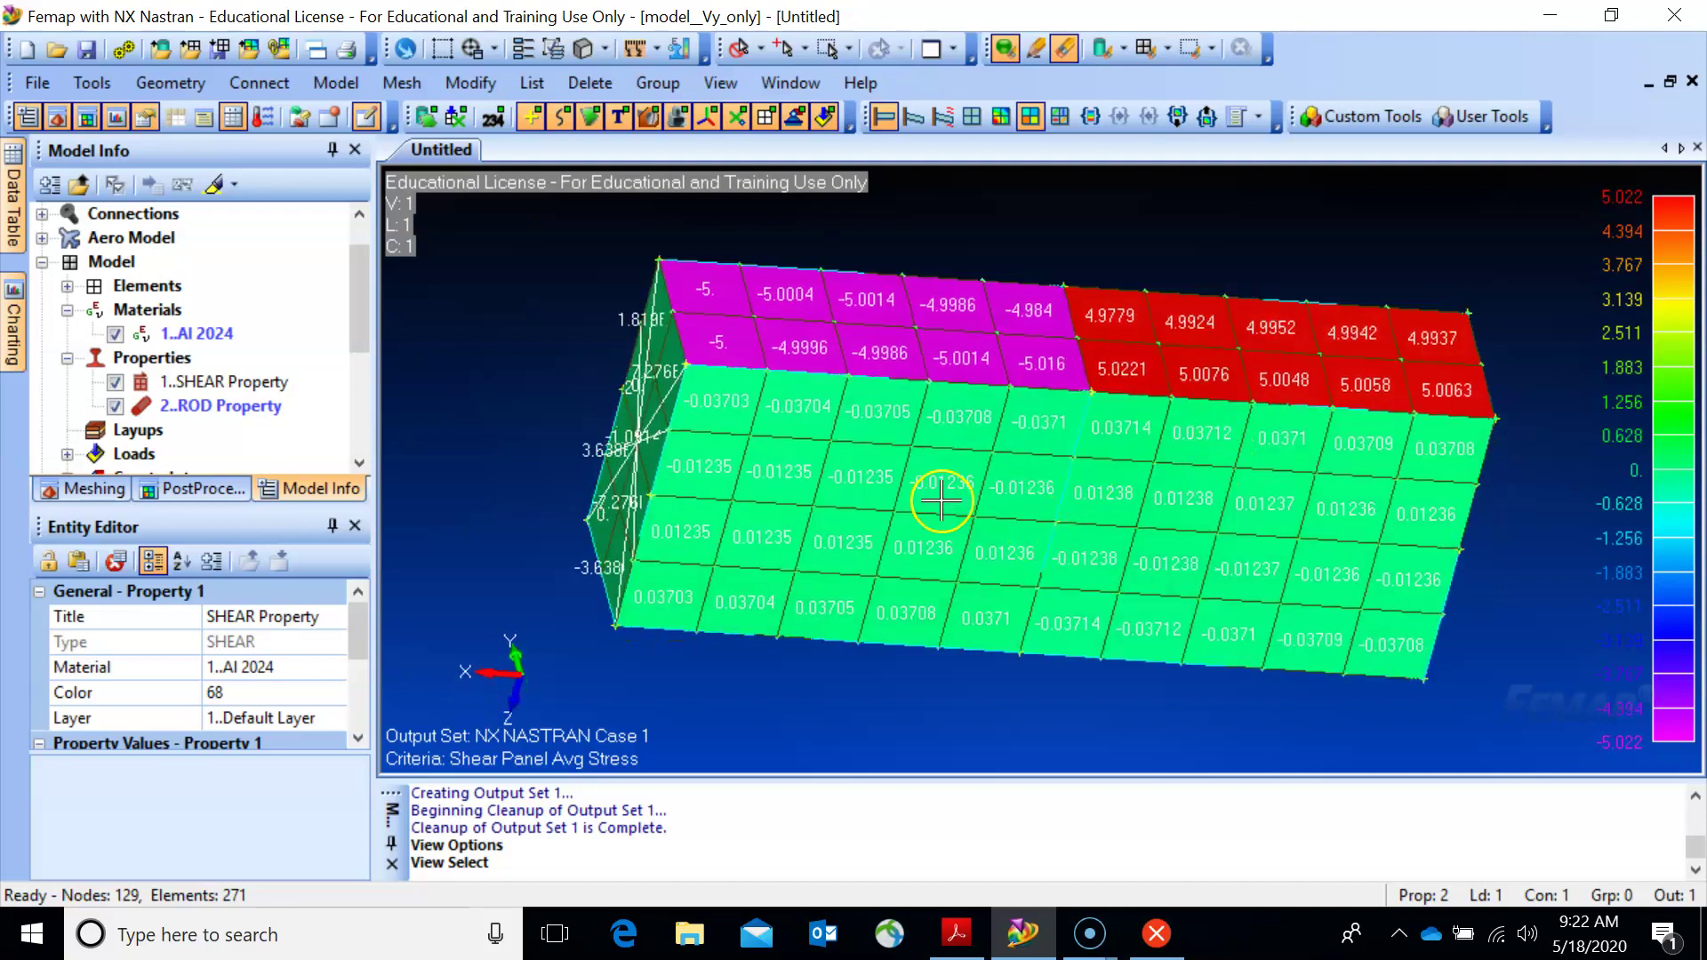
pyautogui.moveTo(1211, 471); pyautogui.dragTo(1174, 676, button='middle')
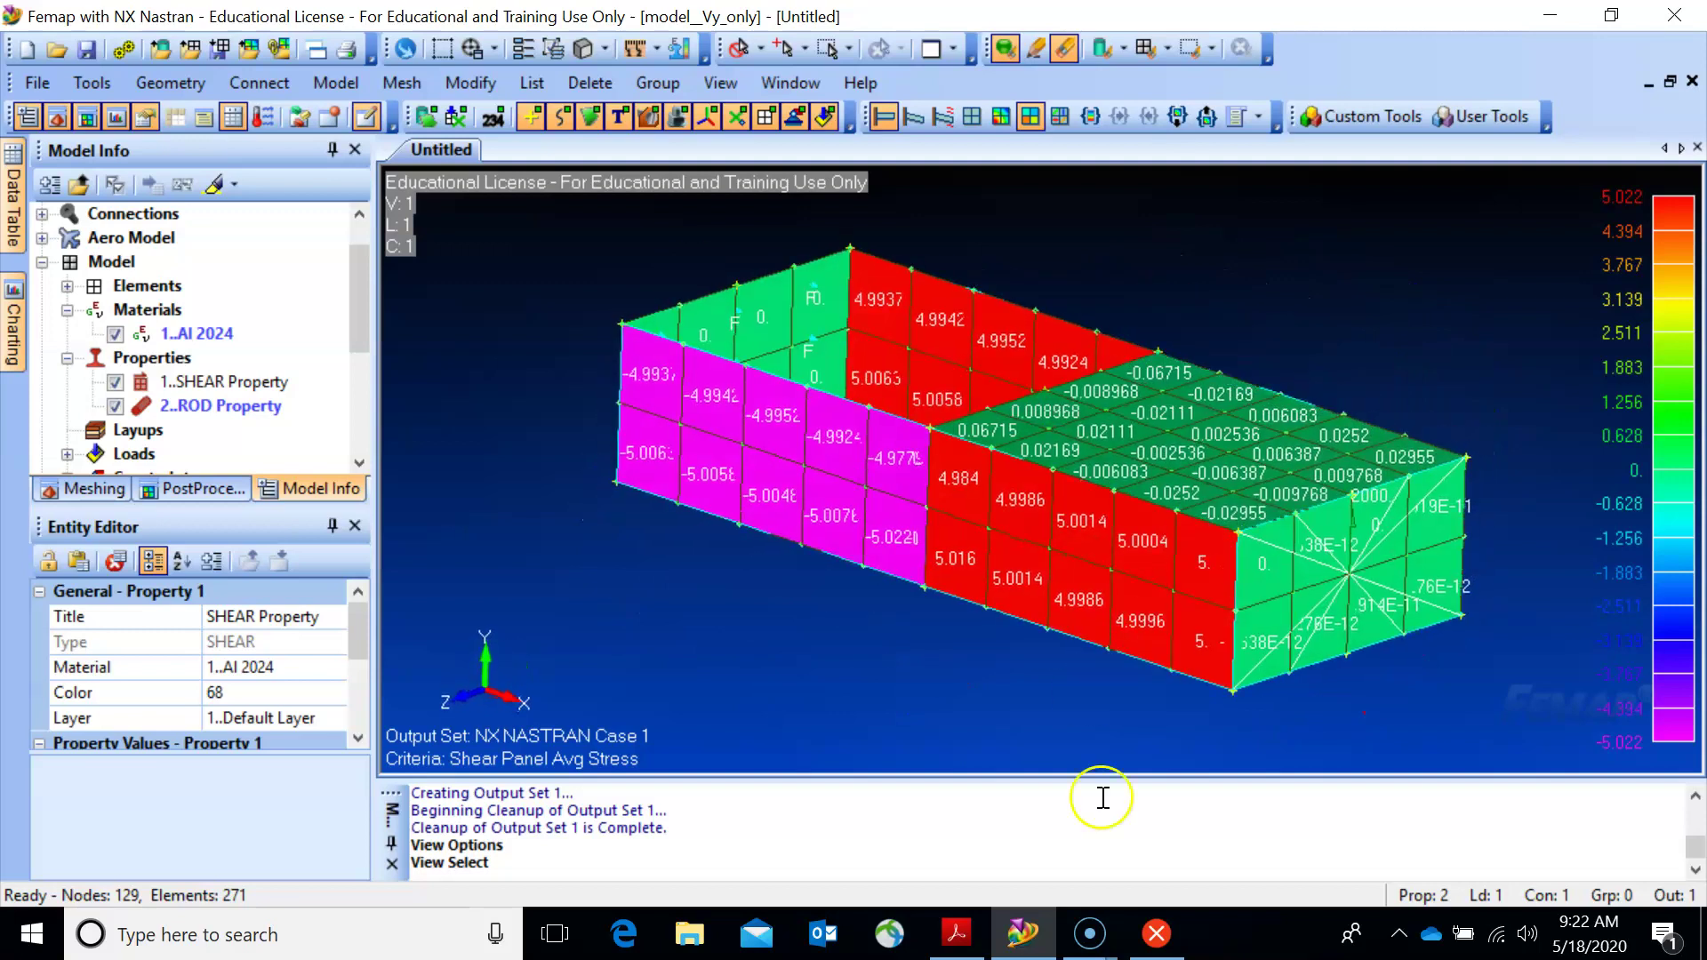
# Switch to the AE418_Lecture_5 PDF and review the hand calculations of shear flows q1 and q2 for Vy only.
pyautogui.moveTo(963, 940)
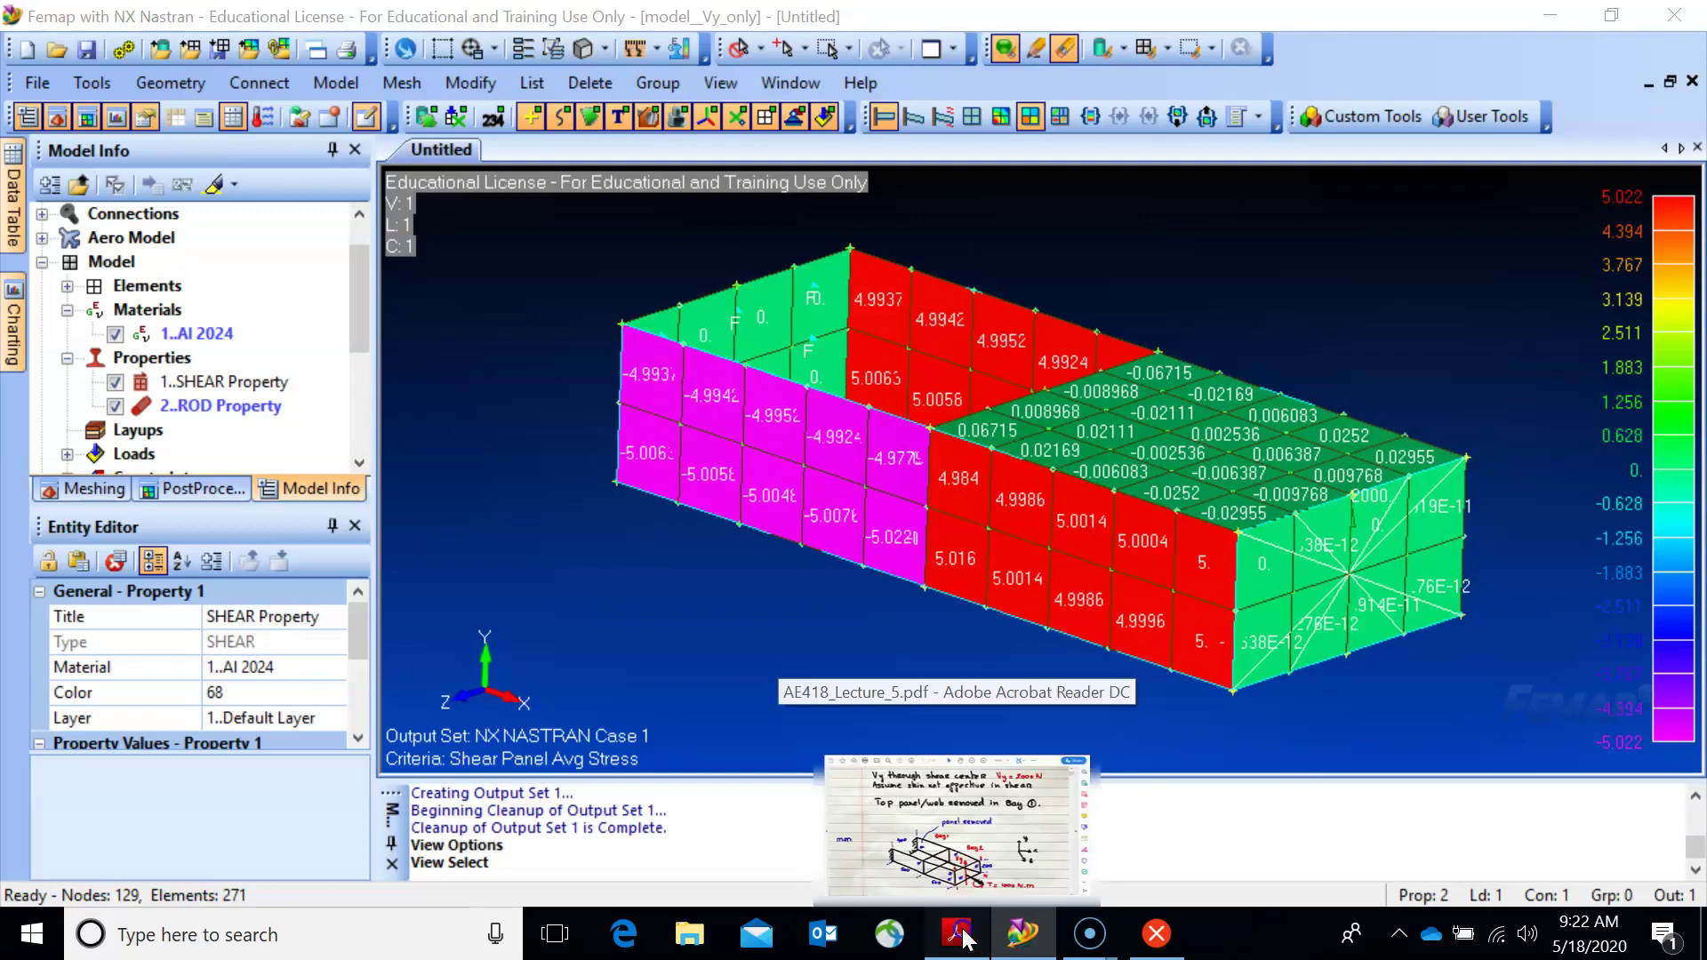
pyautogui.click(985, 833)
pyautogui.scroll(-9, 628, 598)
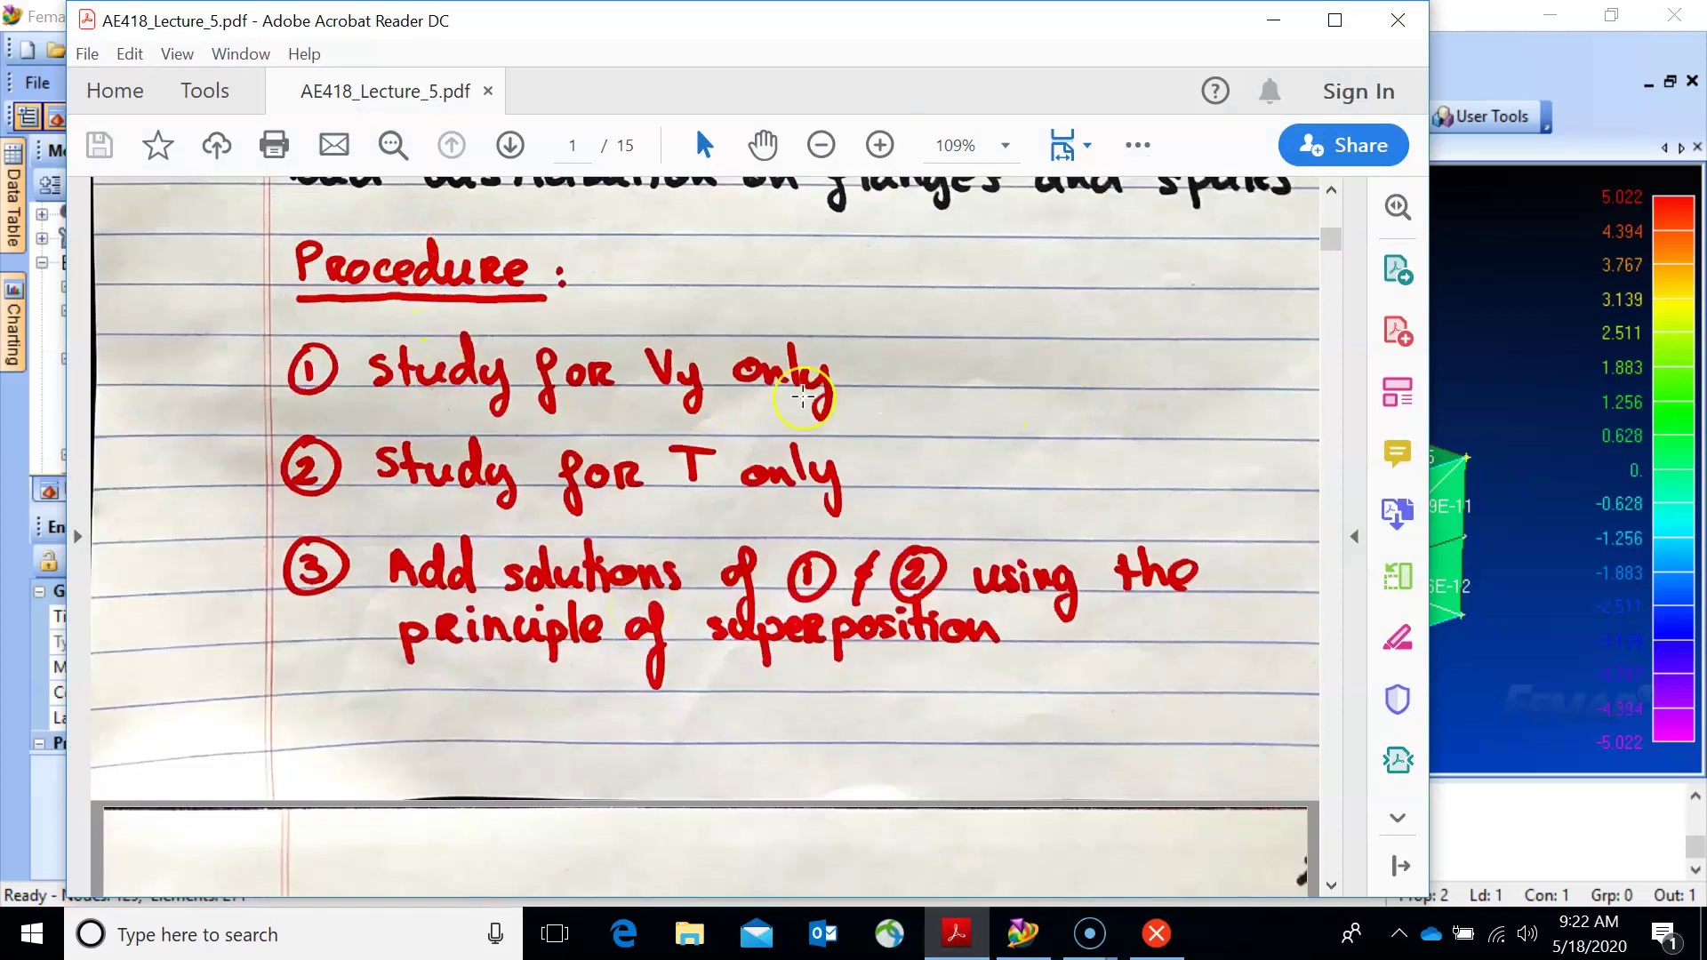
pyautogui.scroll(-12, 830, 465)
pyautogui.scroll(-10, 830, 469)
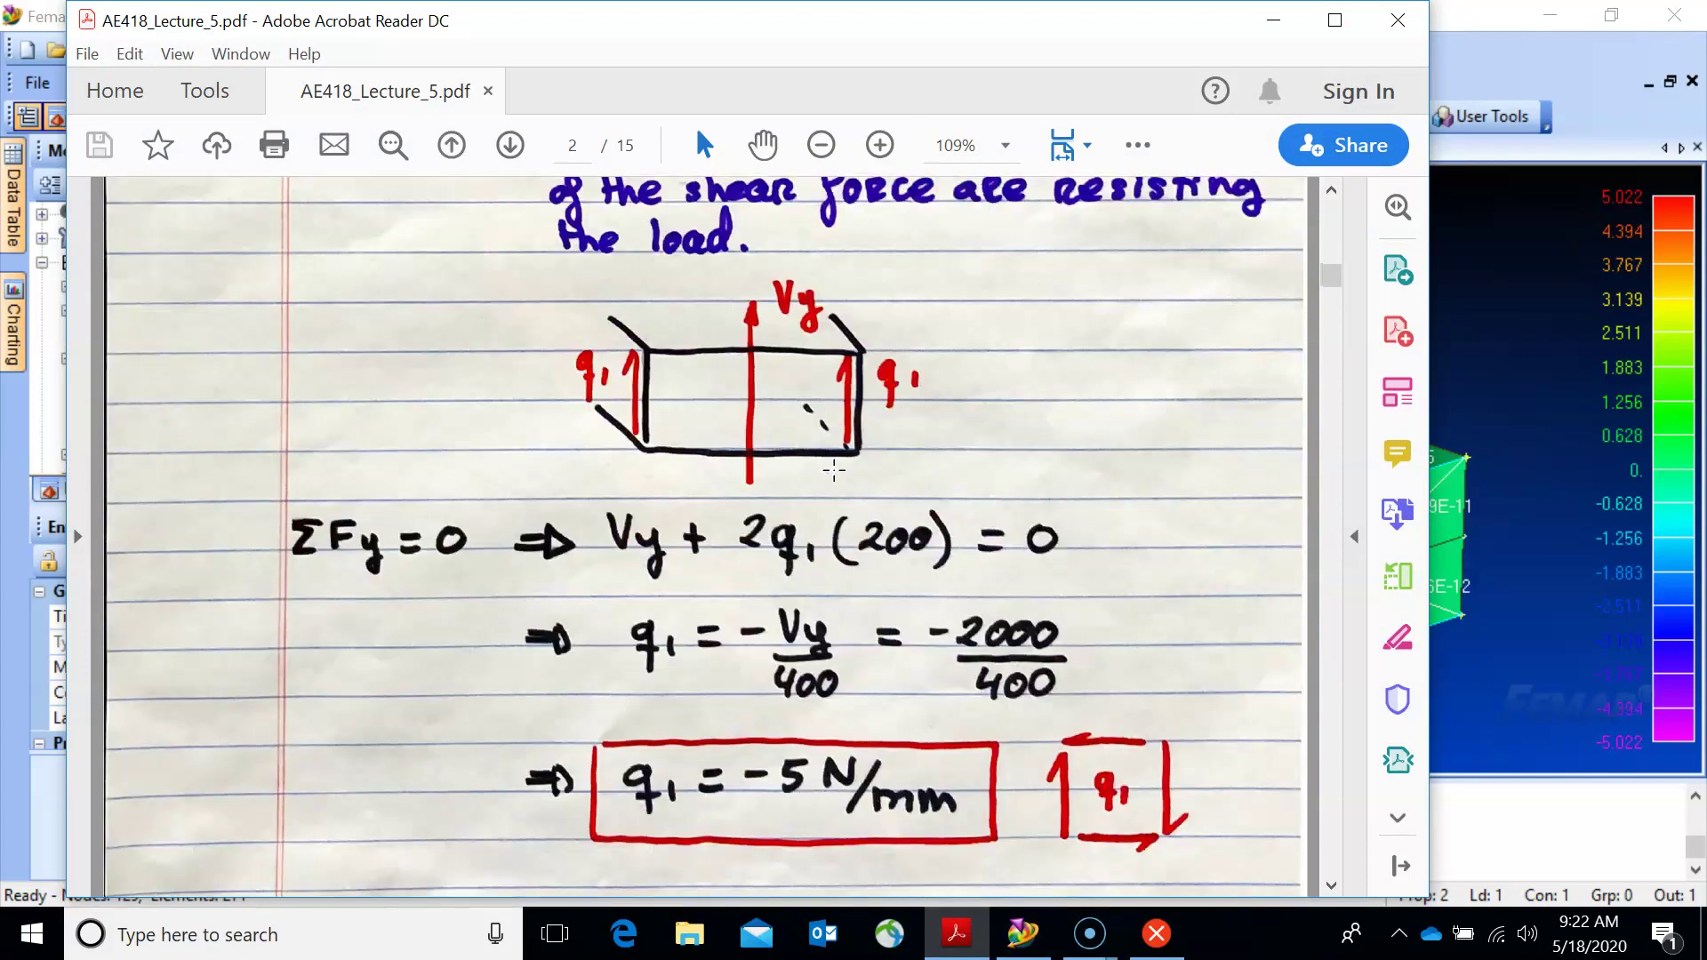
pyautogui.scroll(6, 729, 619)
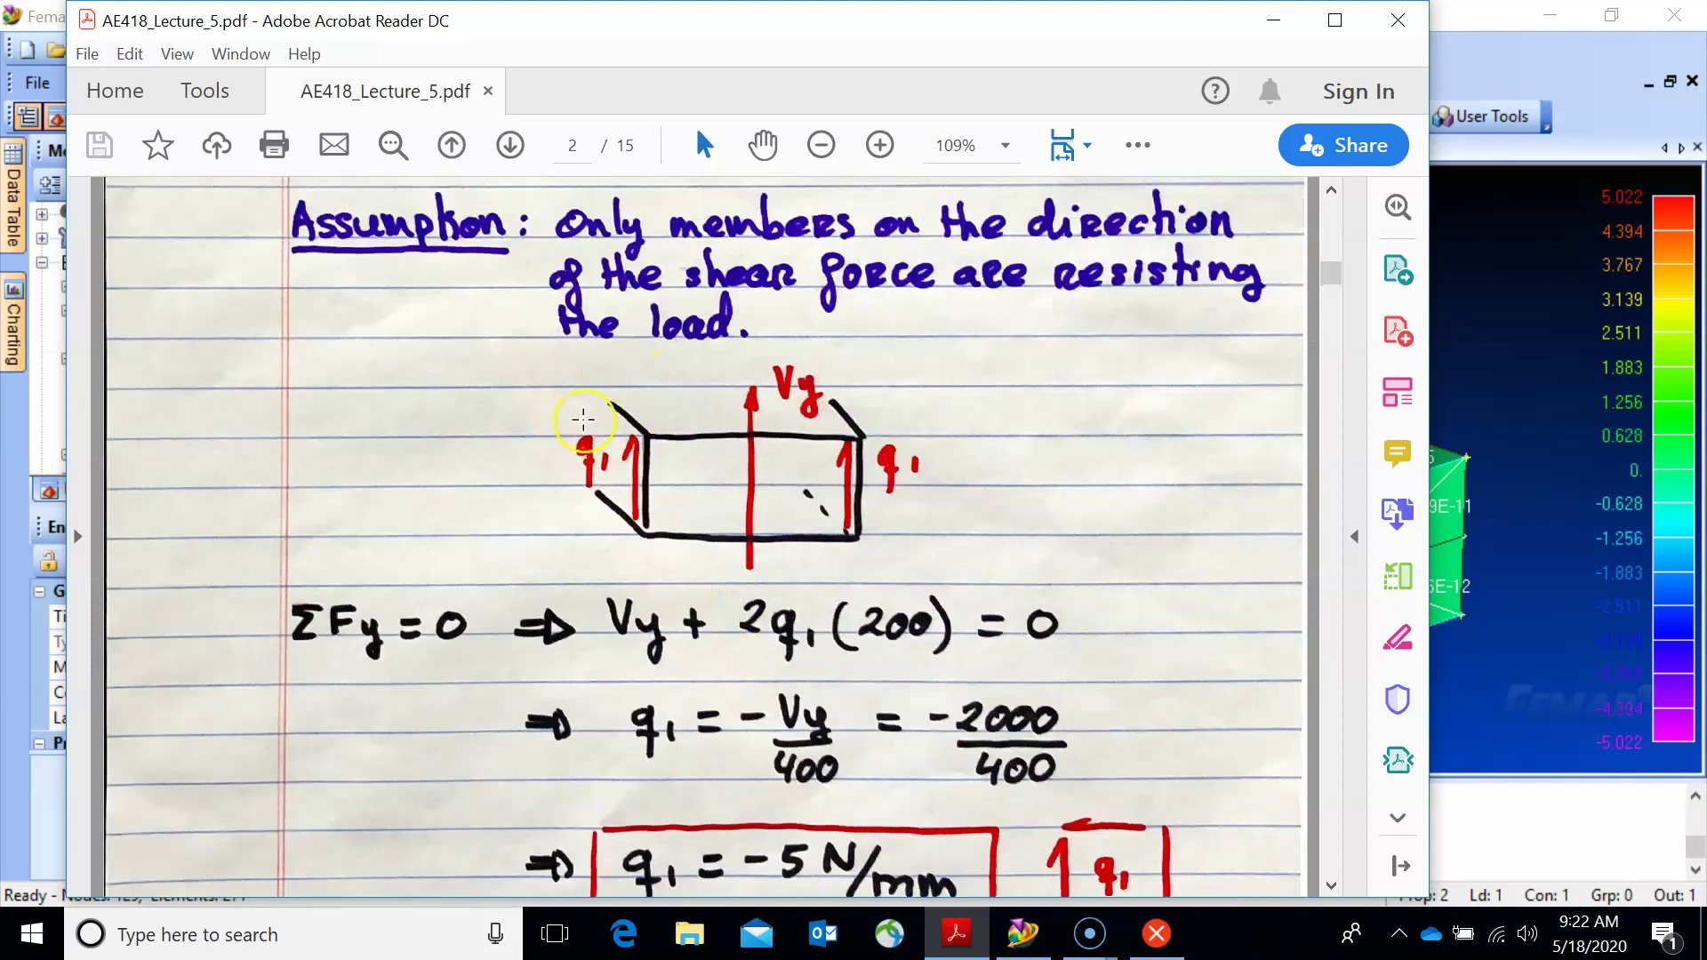
pyautogui.scroll(-3, 579, 442)
pyautogui.scroll(-6, 667, 544)
pyautogui.scroll(-3, 667, 544)
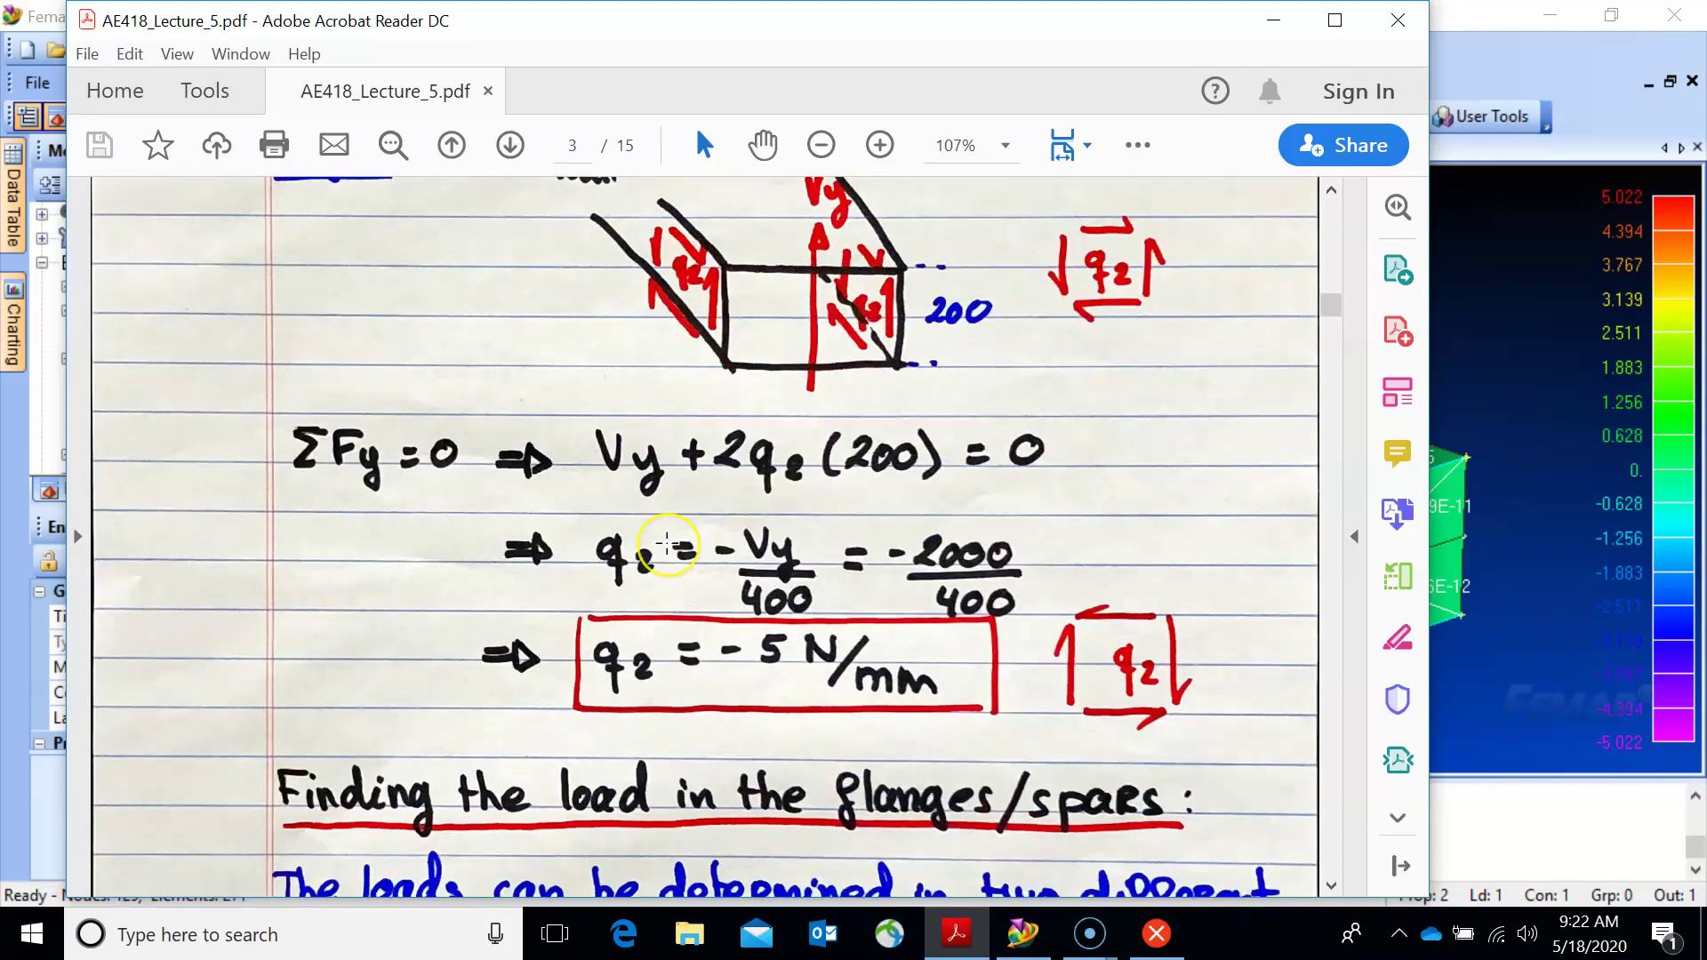
pyautogui.scroll(-2, 667, 542)
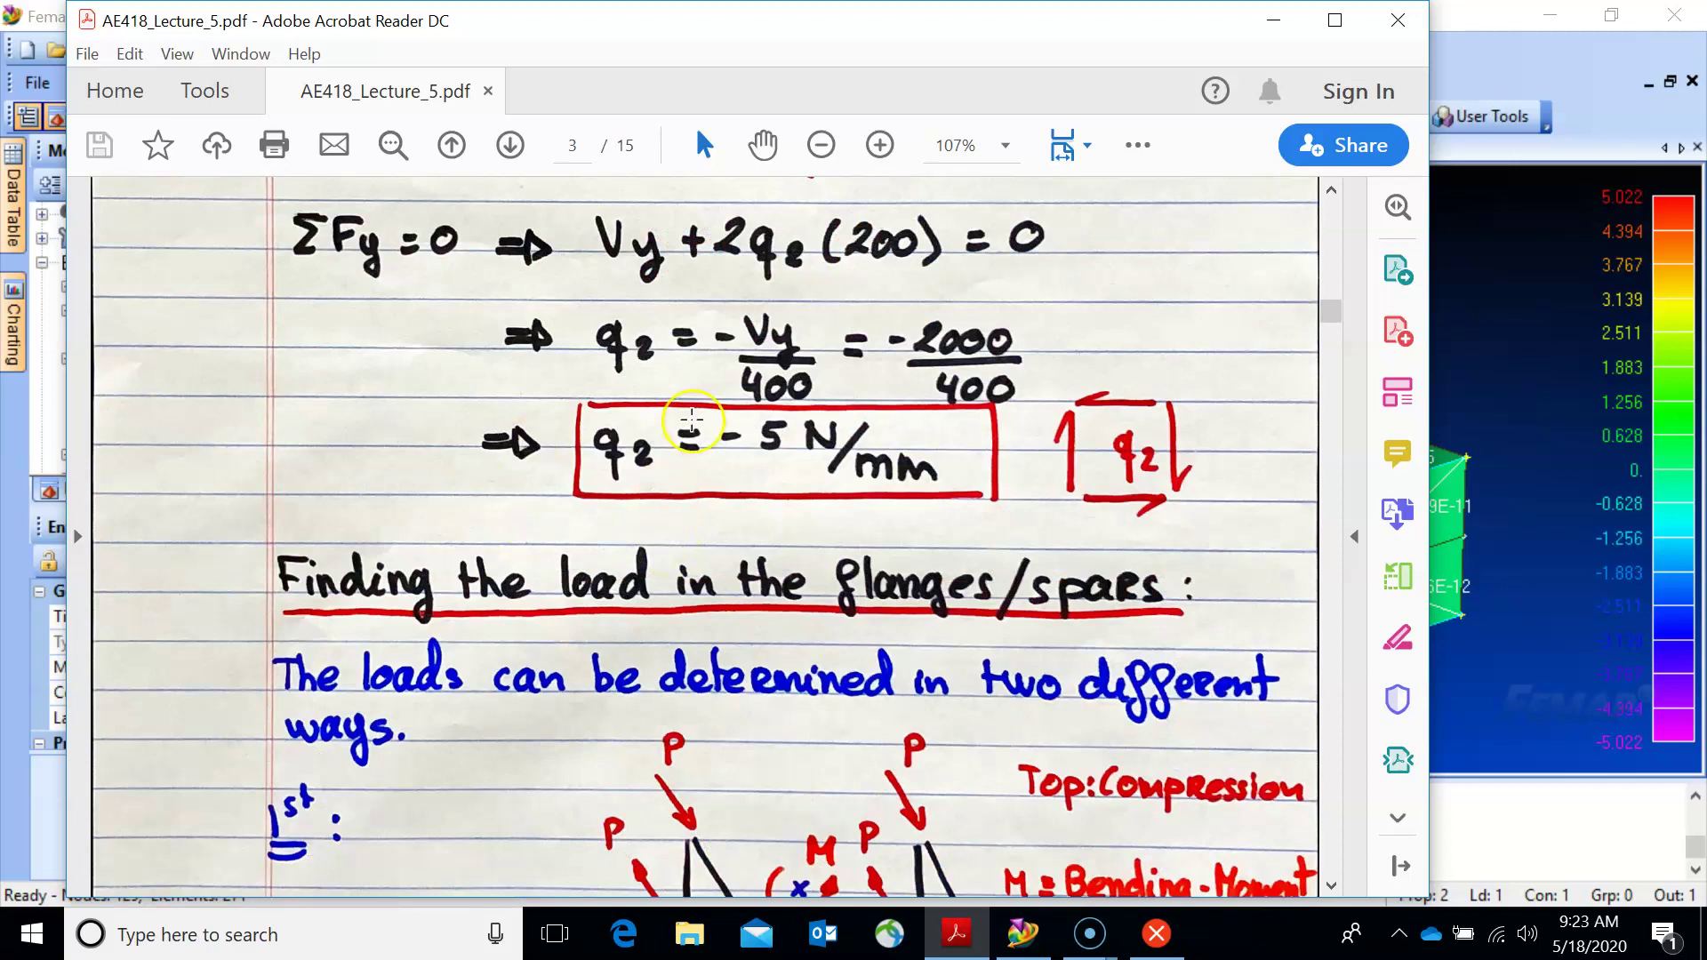
# Review the lecture's hand calculations of the flange load P and the top and bottom spar load diagrams.
pyautogui.scroll(-8, 620, 418)
pyautogui.scroll(-9, 620, 418)
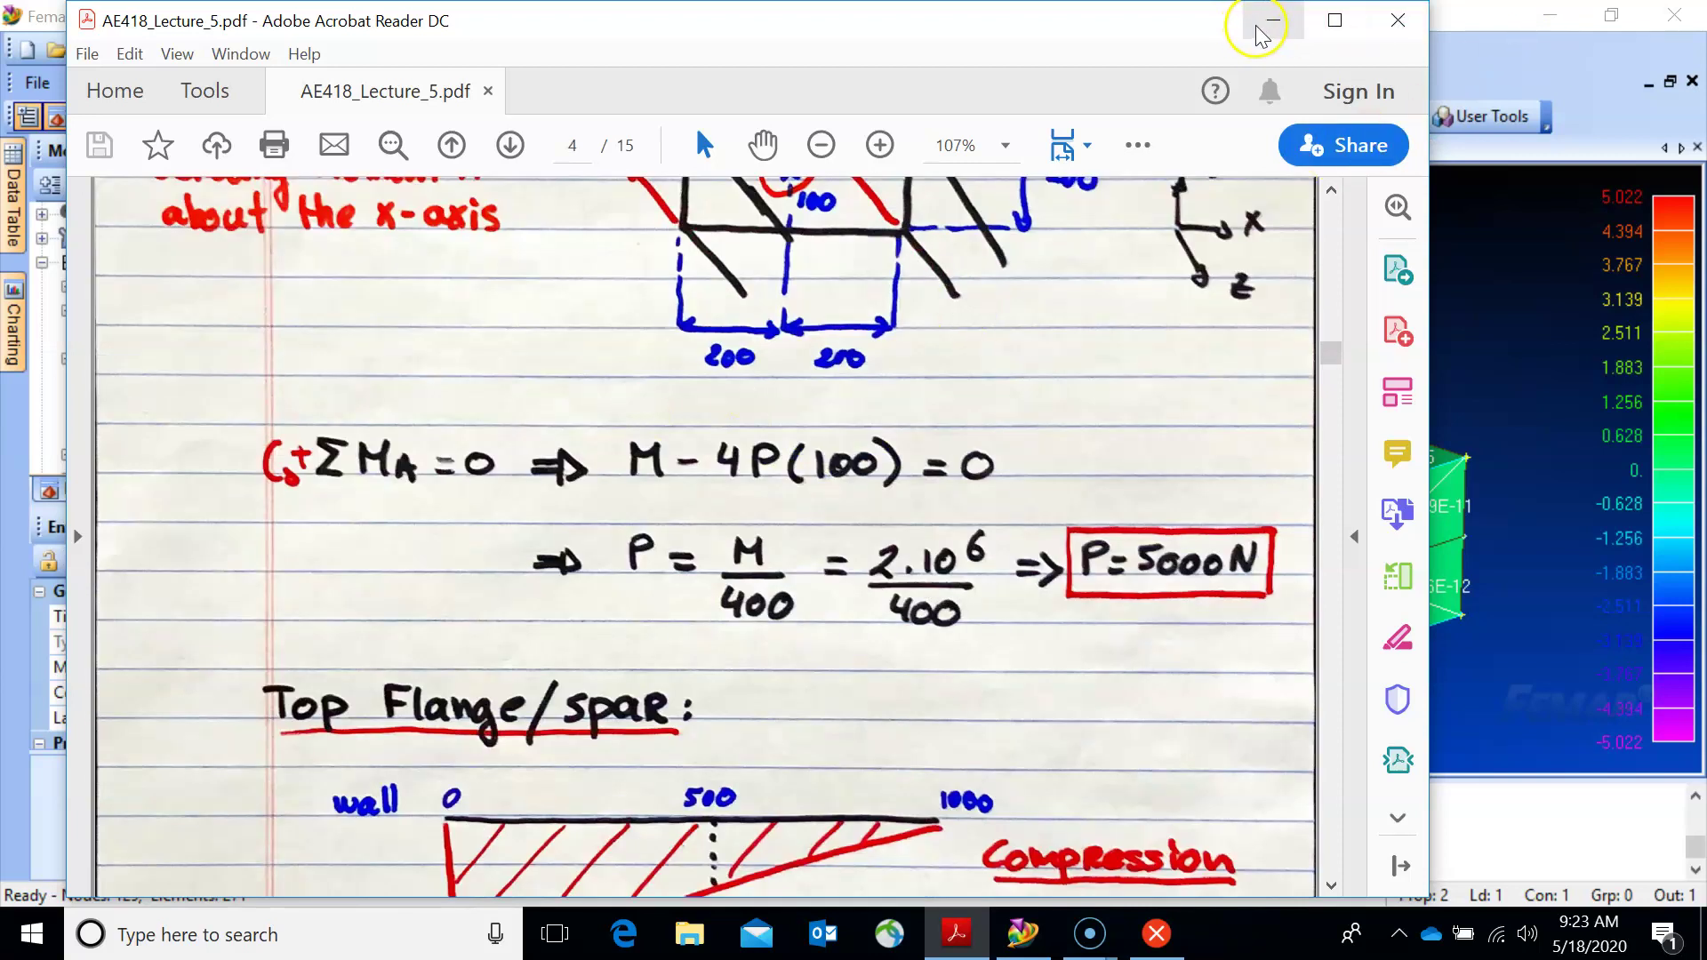
pyautogui.scroll(-3, 831, 418)
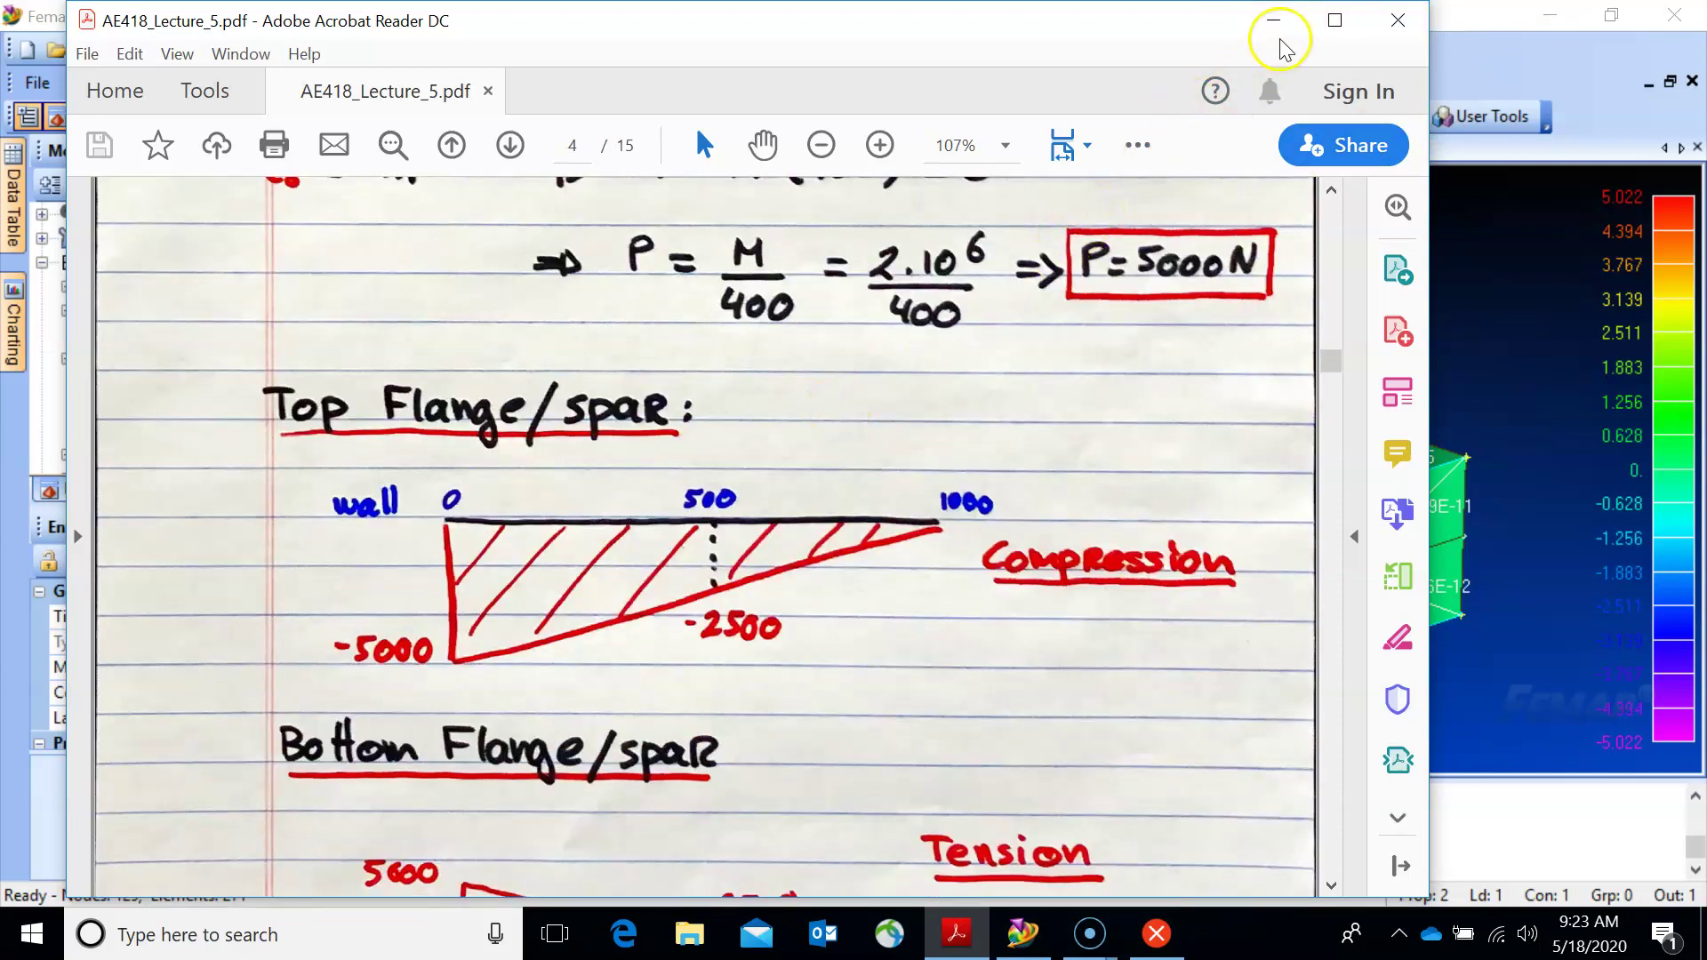
# Switch back to Femap and examine the average shear stress on the side, upper and end panels of both bays.
pyautogui.click(1275, 20)
pyautogui.moveTo(1285, 453); pyautogui.dragTo(1162, 445, button='middle')
pyautogui.moveTo(1213, 515); pyautogui.dragTo(1067, 546, button='middle')
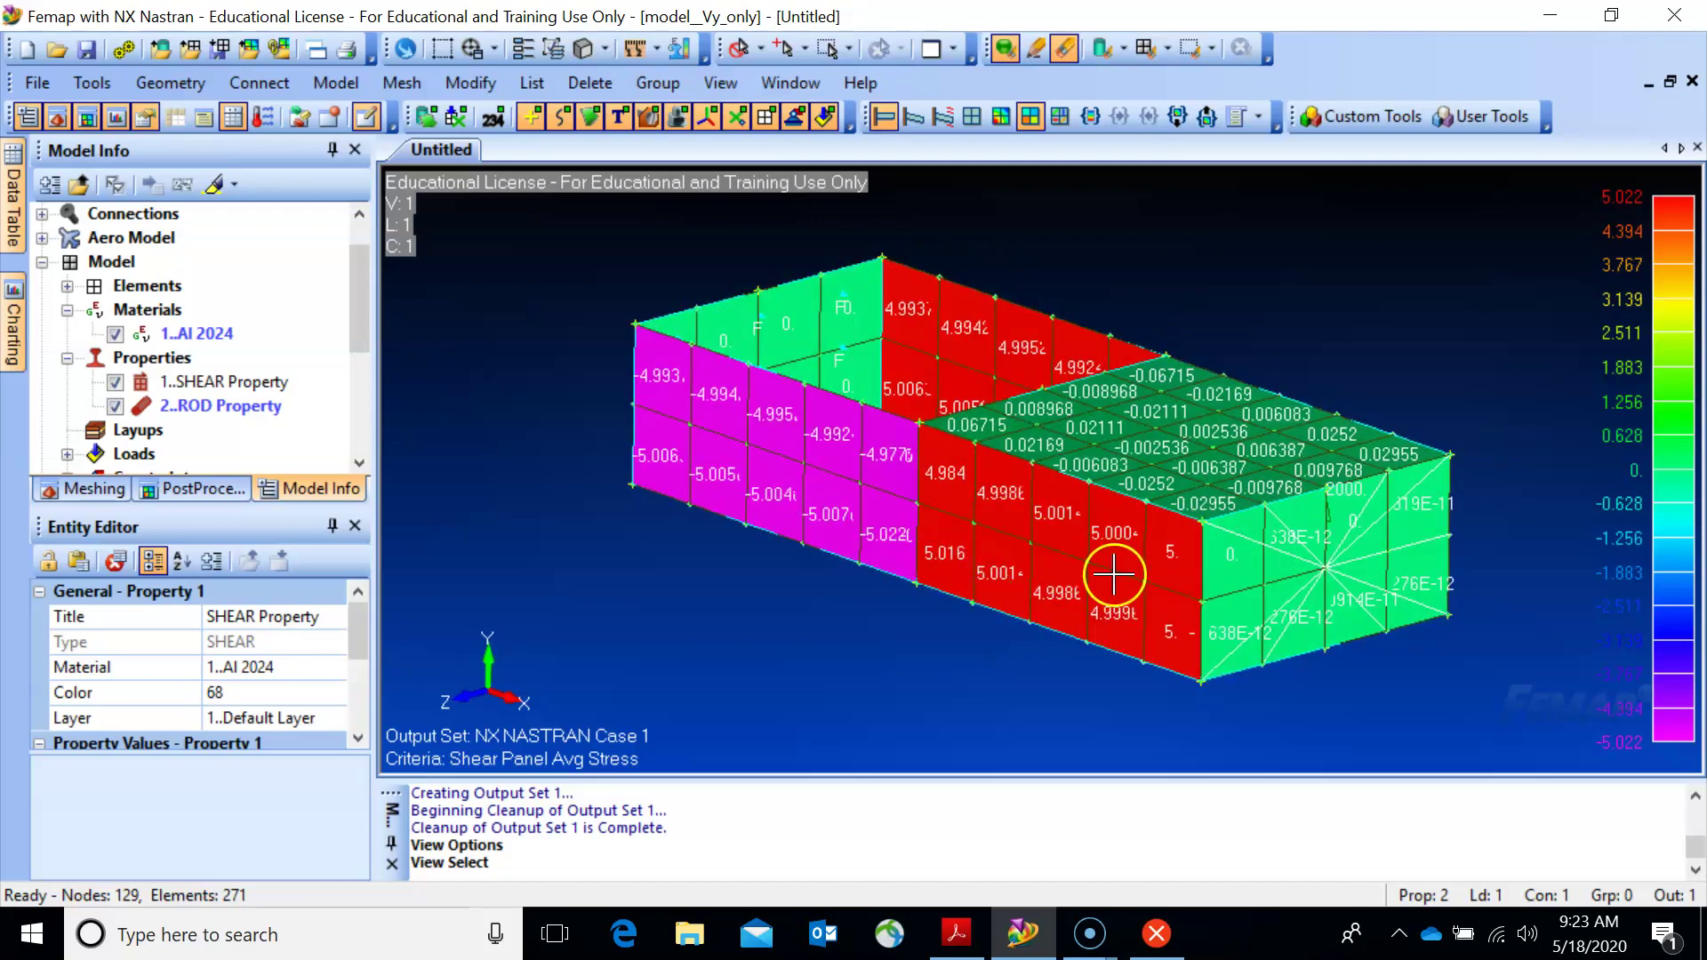
pyautogui.moveTo(983, 488); pyautogui.dragTo(889, 489, button='middle')
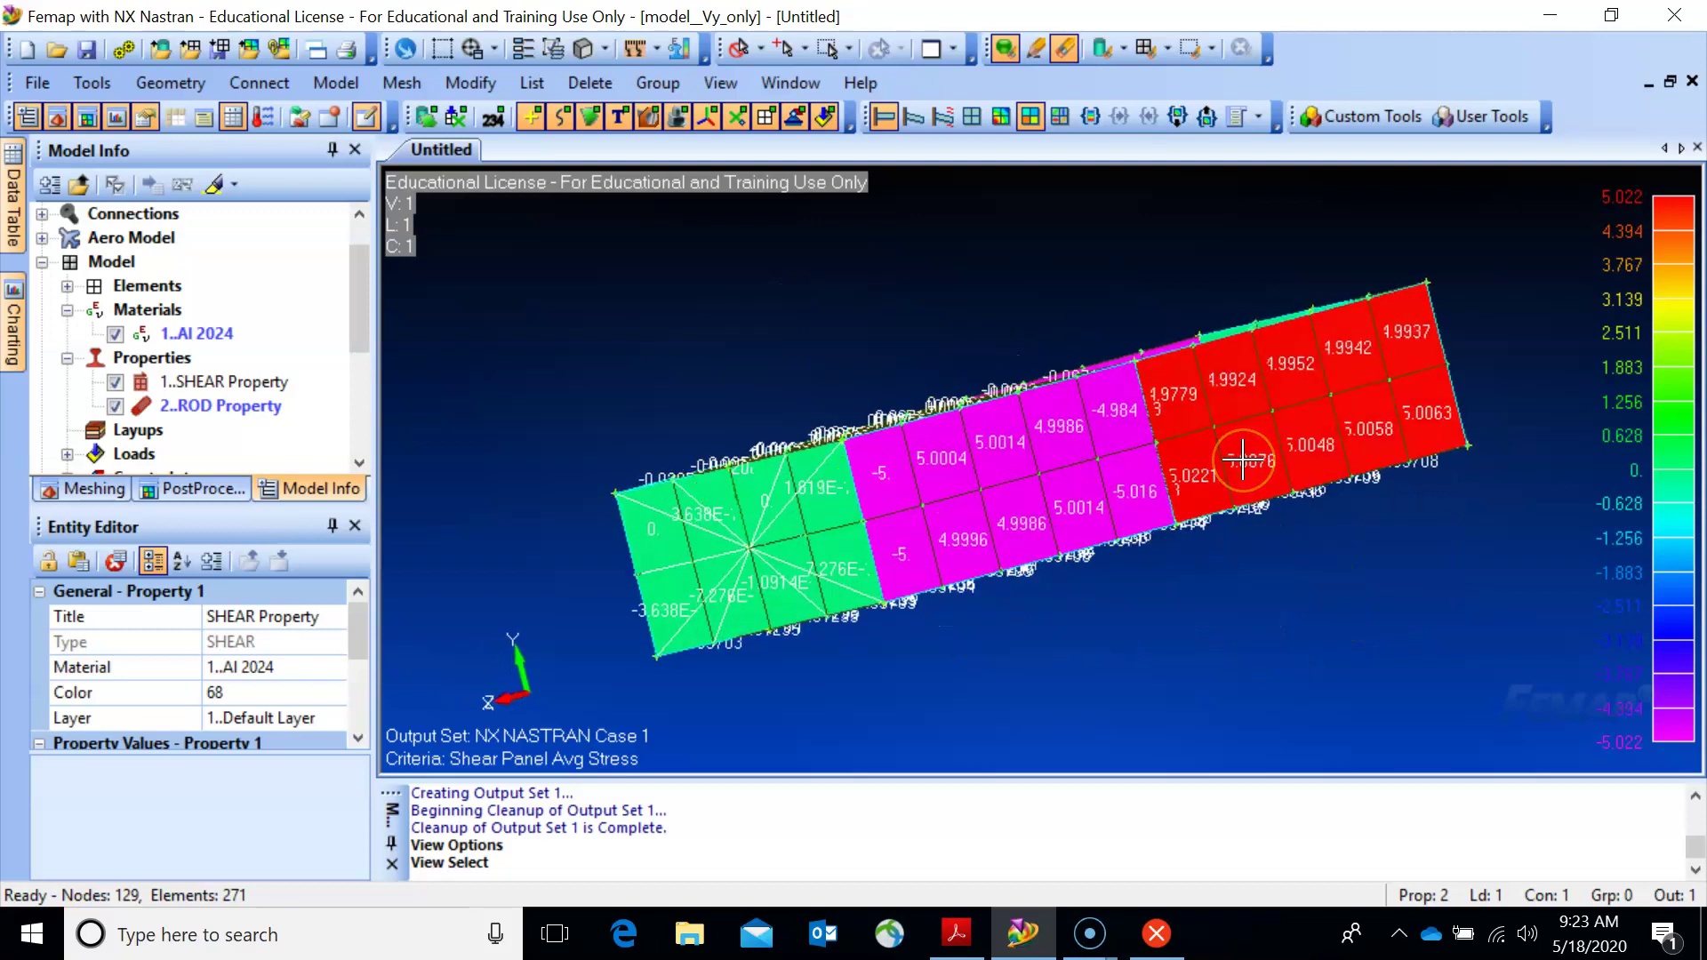
pyautogui.moveTo(1242, 459); pyautogui.dragTo(1201, 507, button='middle')
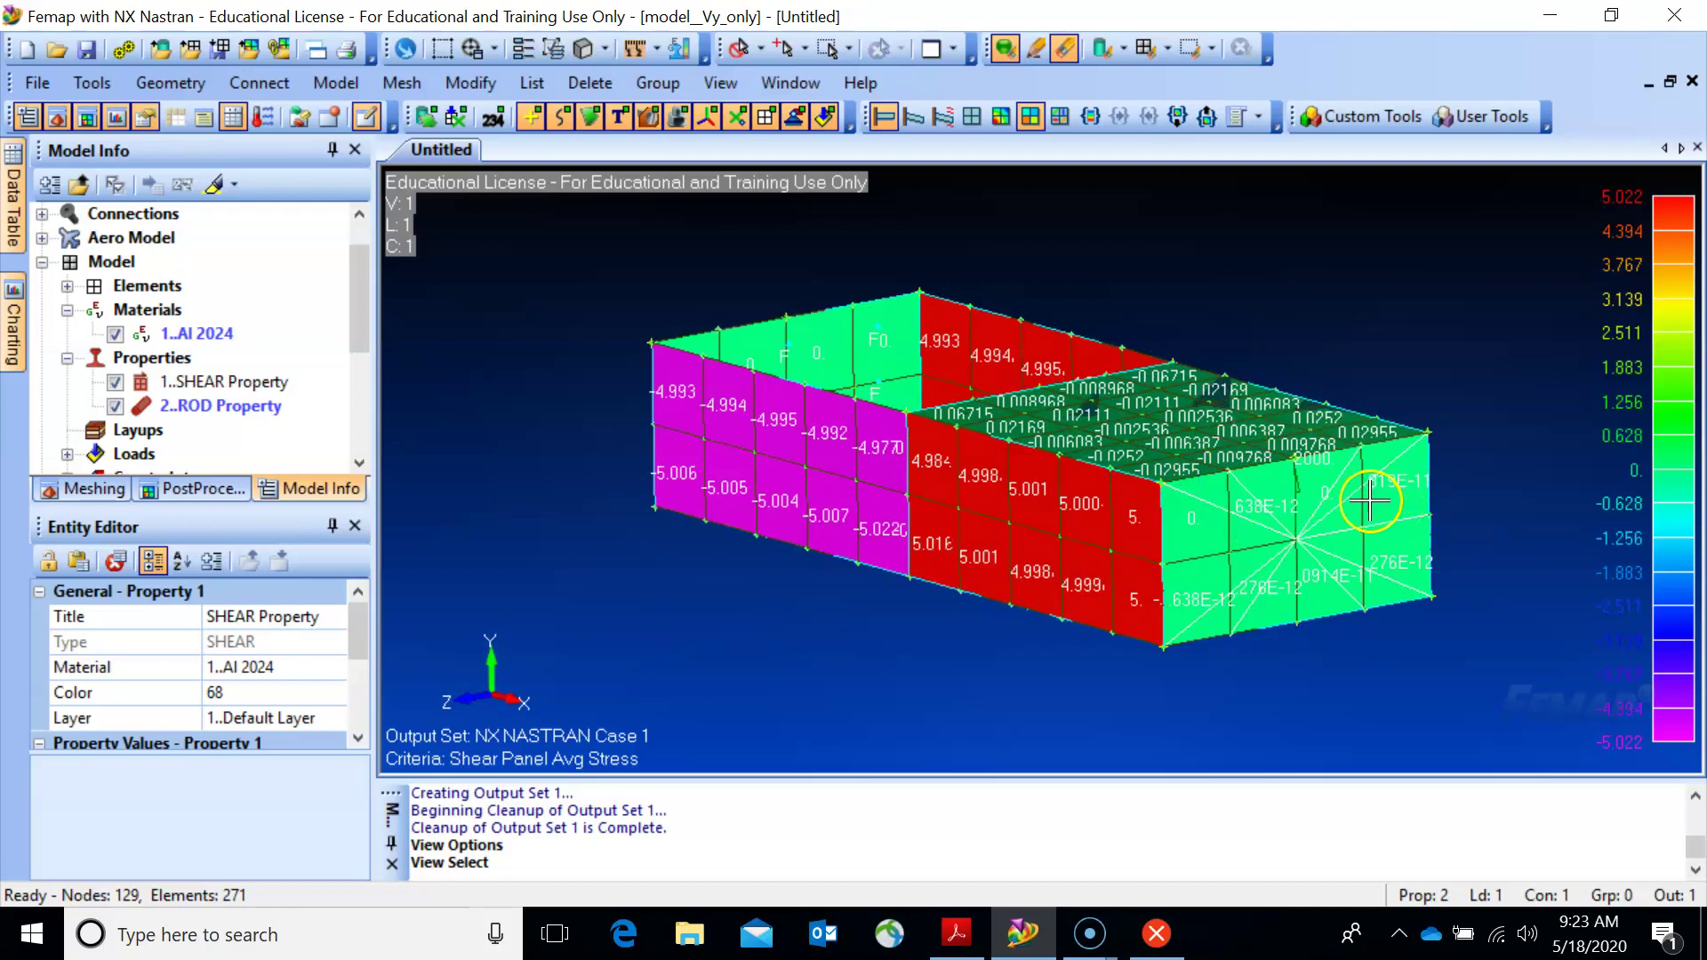
pyautogui.moveTo(886, 526); pyautogui.dragTo(1037, 434, button='middle')
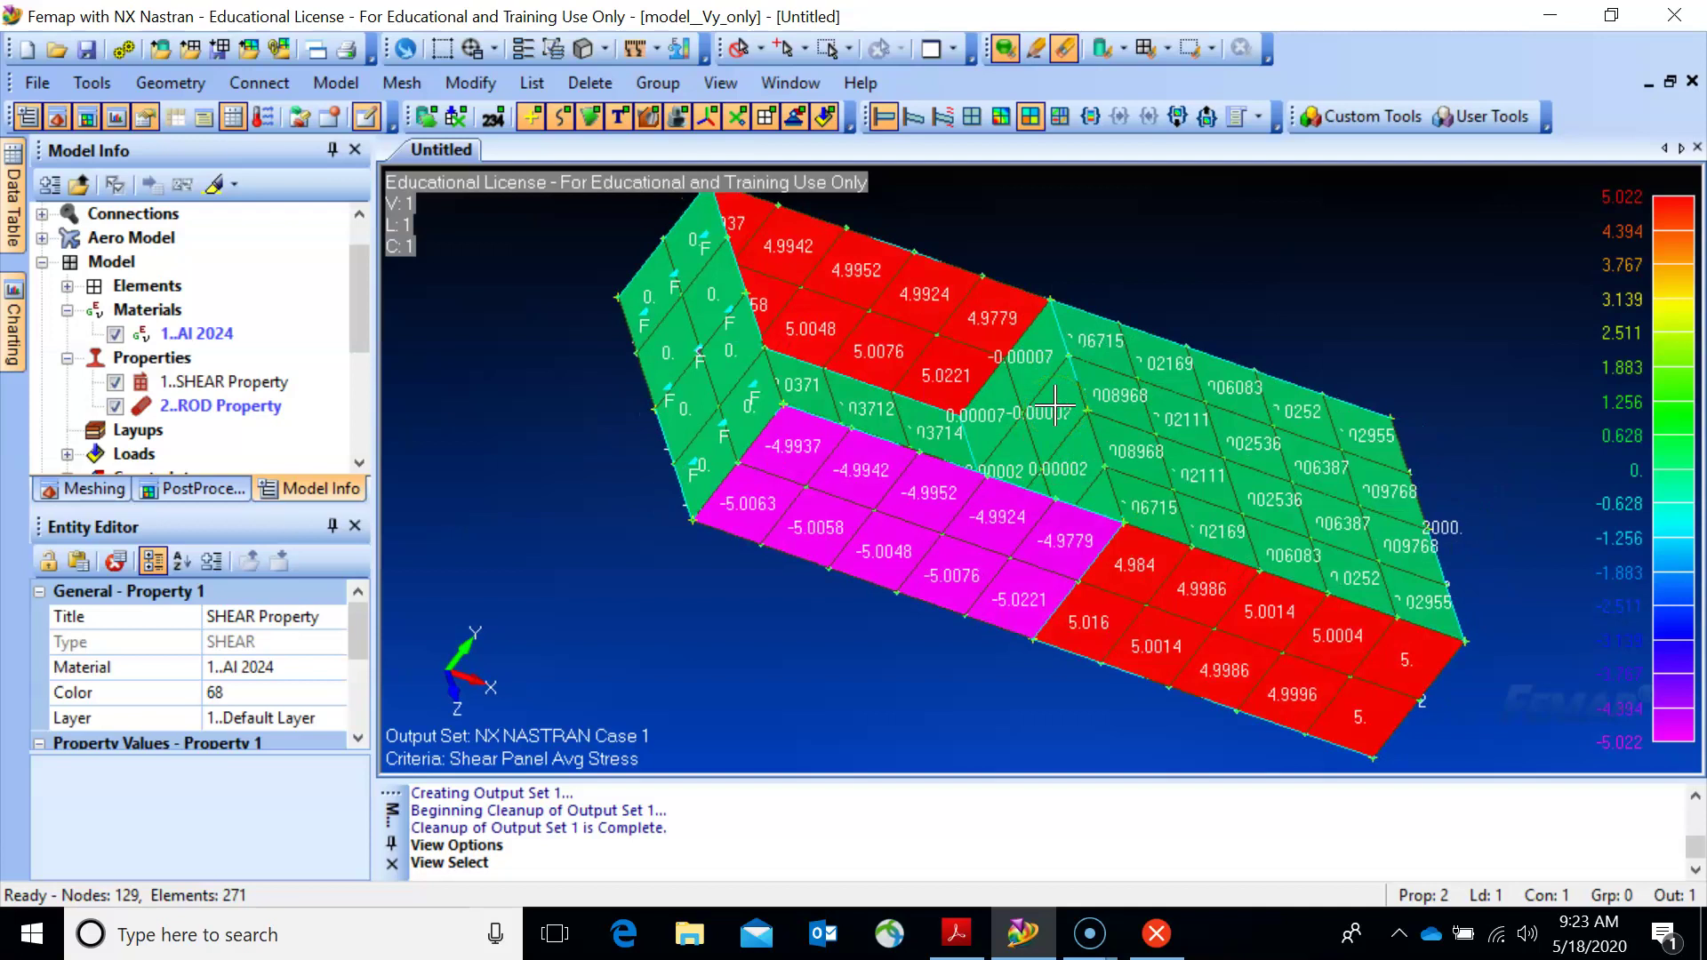
pyautogui.moveTo(1212, 552); pyautogui.dragTo(590, 328, button='middle')
pyautogui.click(938, 458)
pyautogui.moveTo(938, 458); pyautogui.dragTo(579, 335, button='middle')
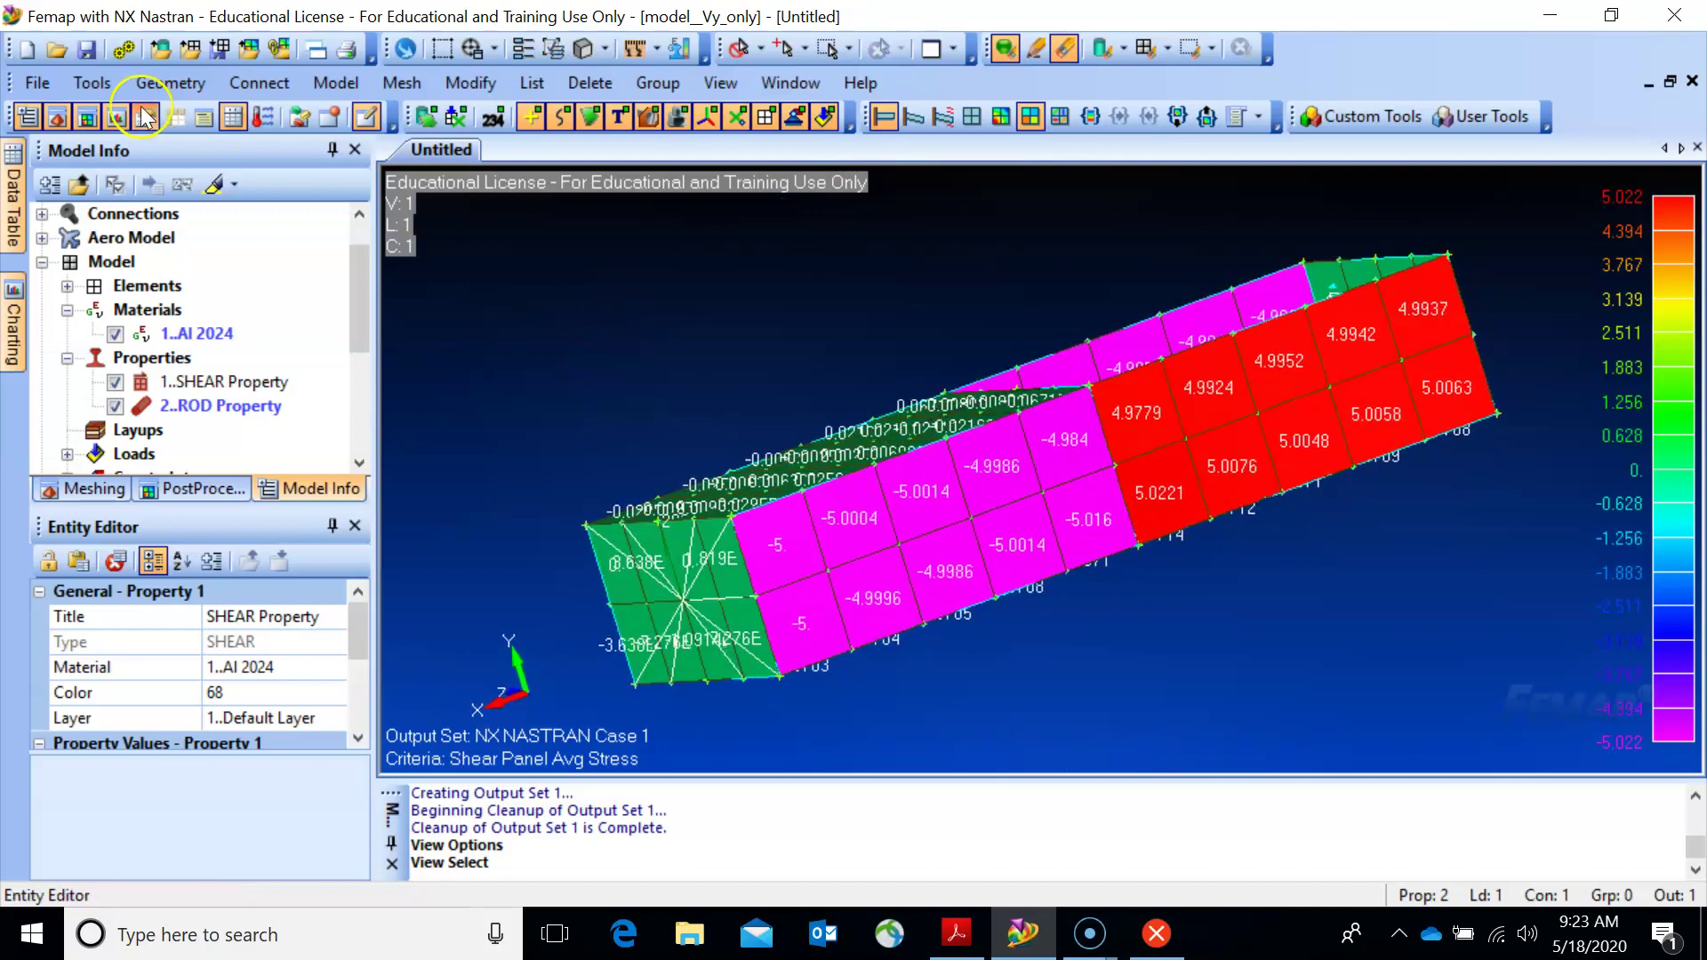
# Save the current model, and save a copy of it as model__T_only in the Temp folder.
pyautogui.click(92, 85)
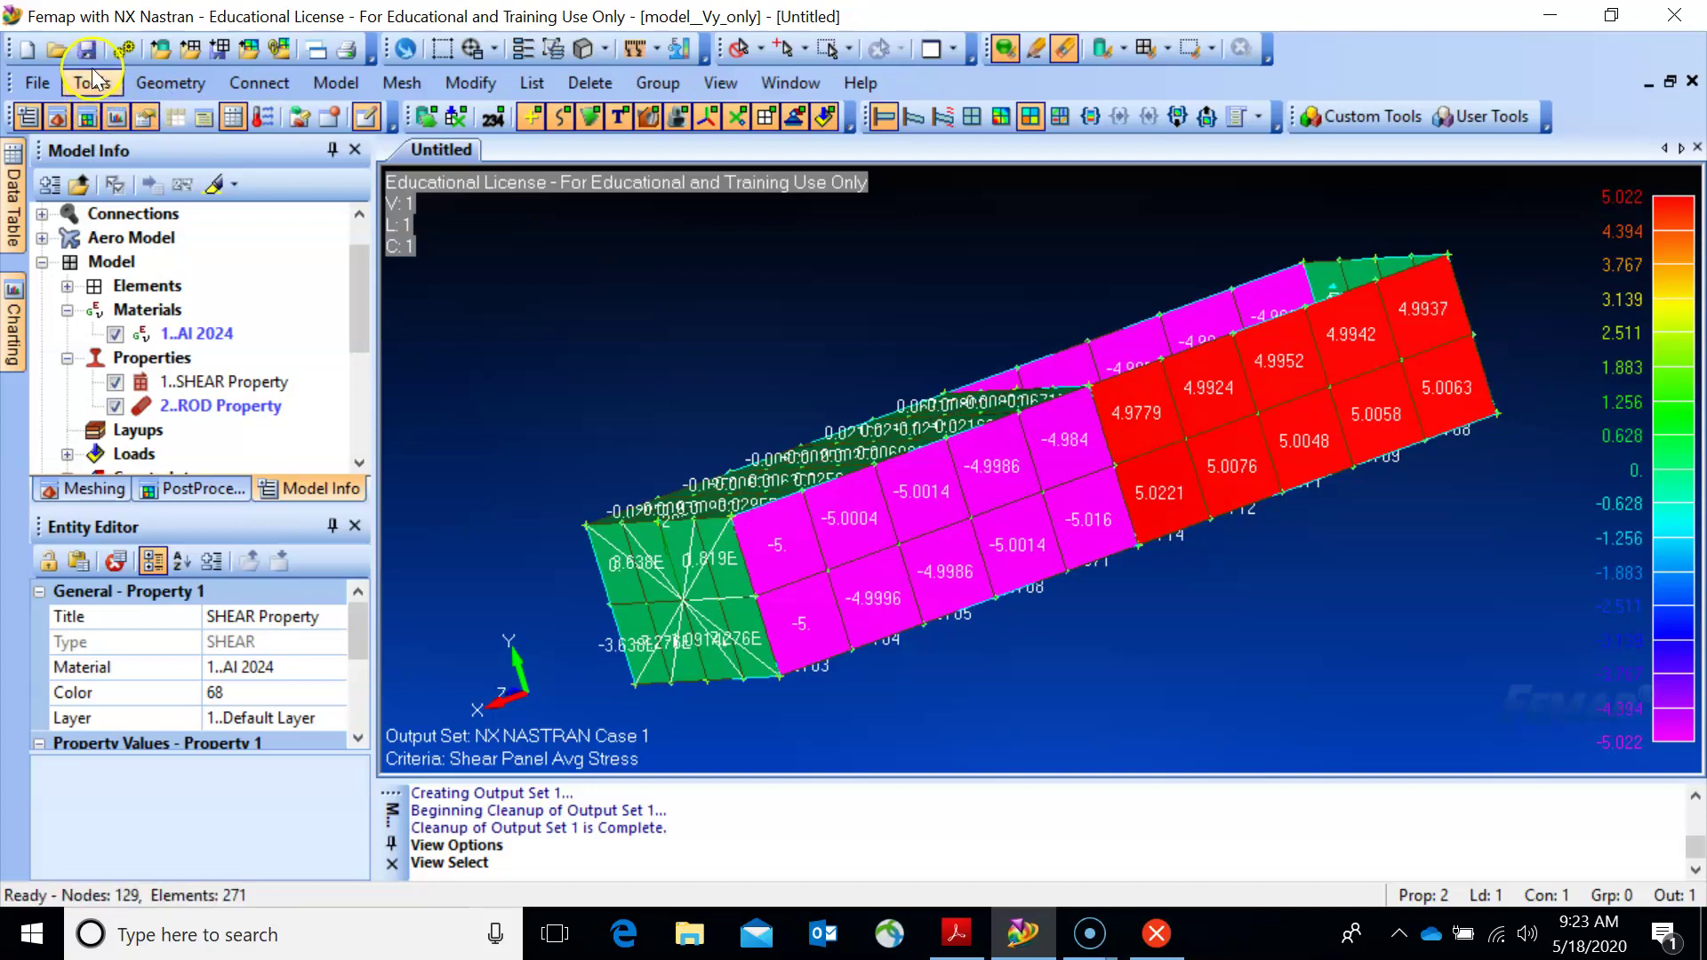
pyautogui.click(88, 50)
pyautogui.click(39, 83)
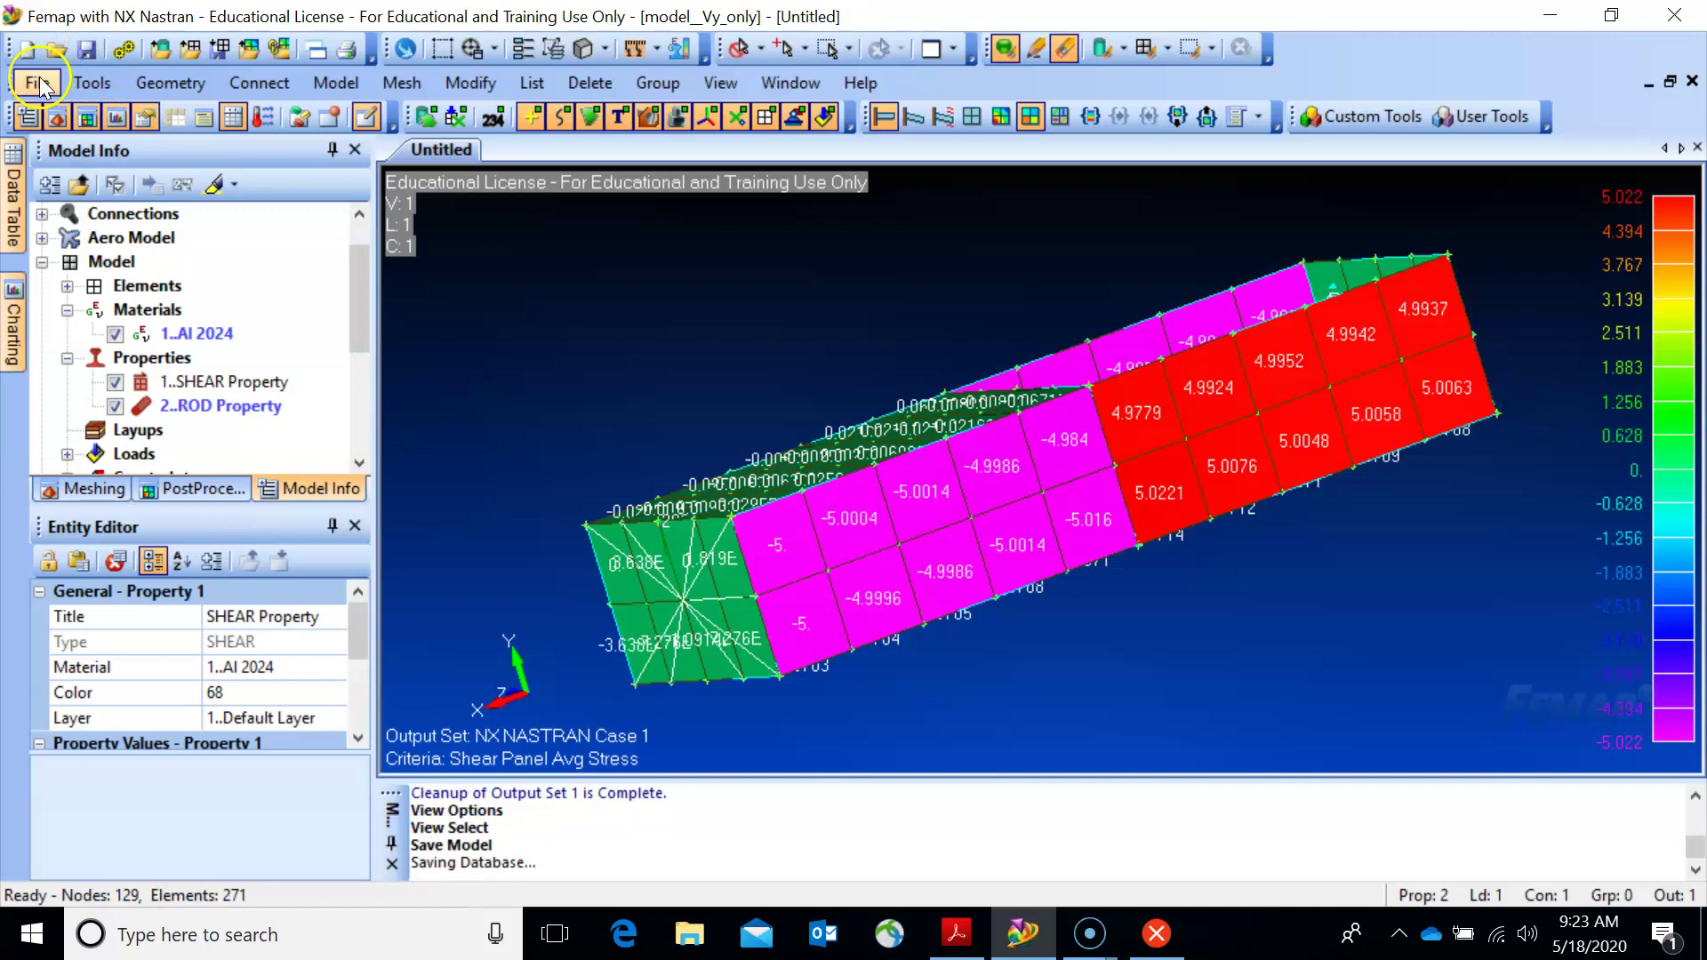
pyautogui.click(105, 291)
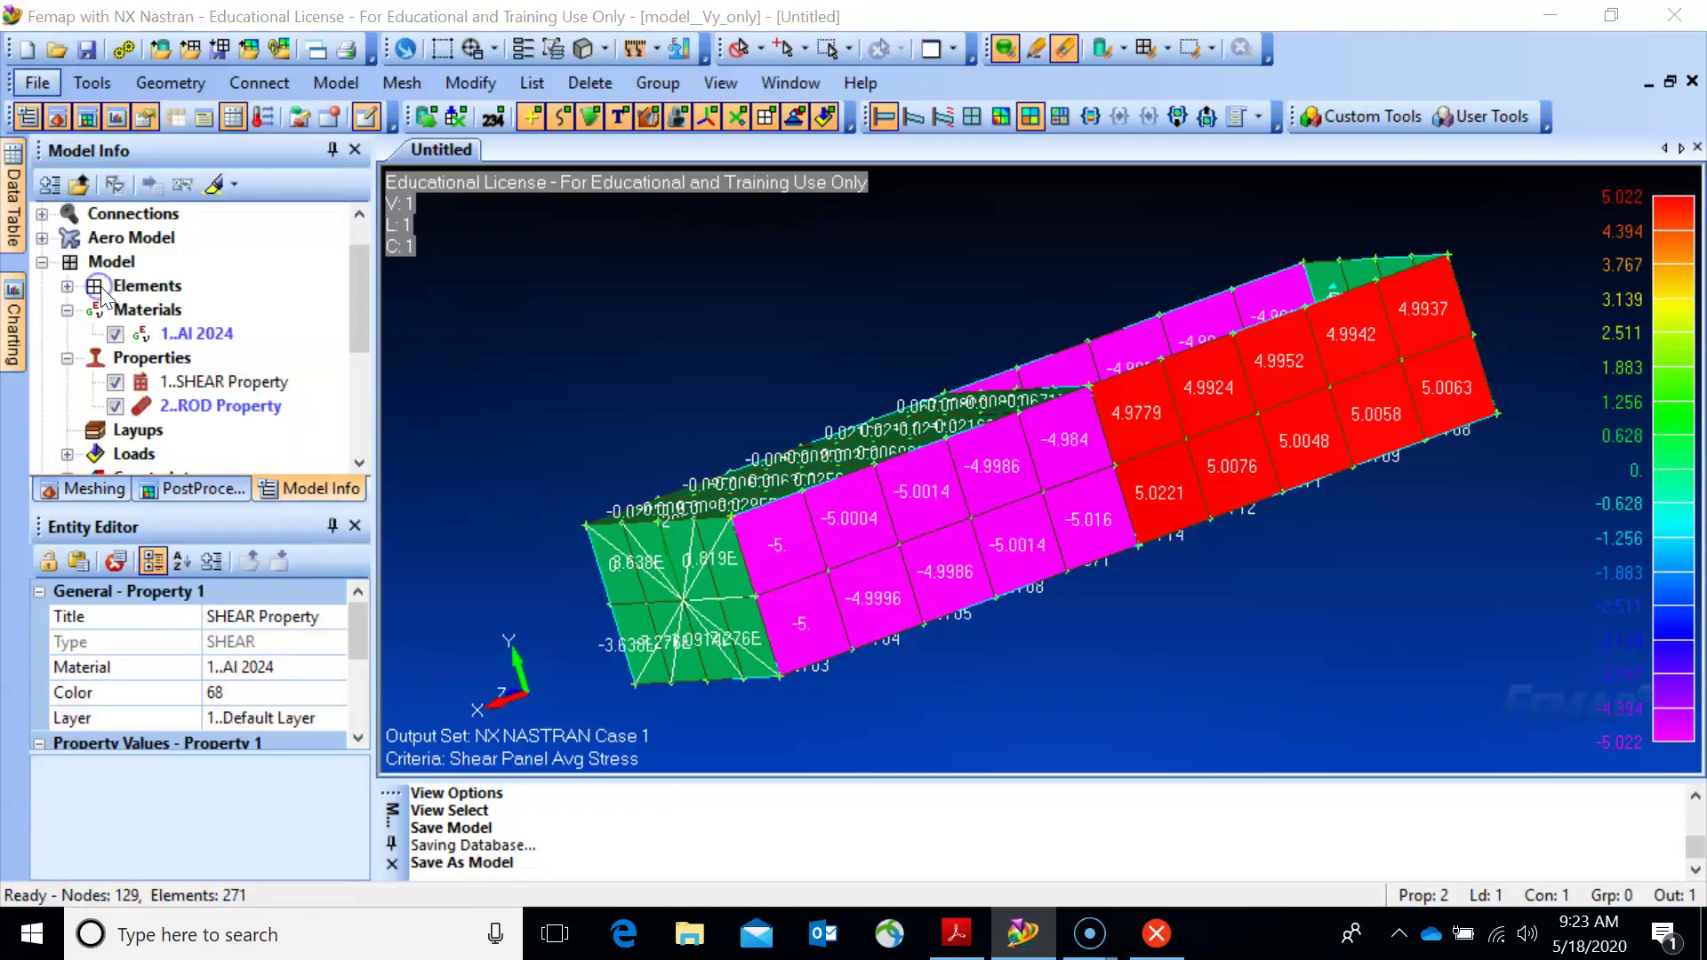
pyautogui.click(738, 302)
pyautogui.click(686, 619)
pyautogui.doubleClick(676, 617)
pyautogui.click(672, 615)
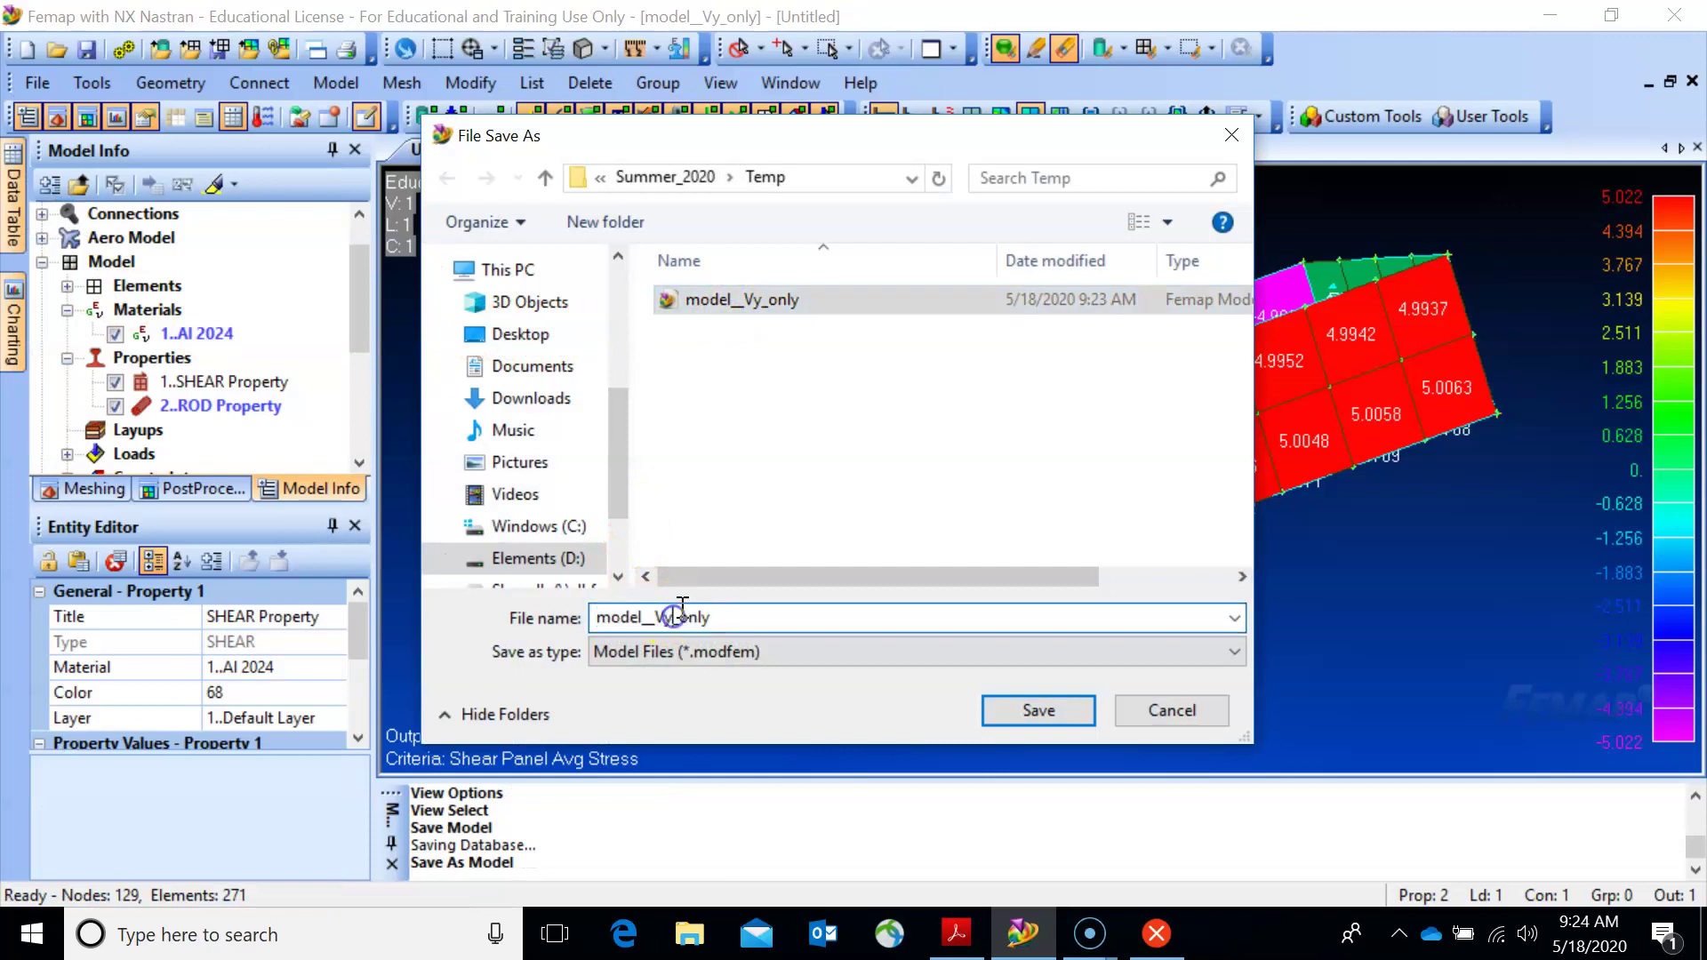
pyautogui.press('BackSpace')
pyautogui.press('BackSpace')
pyautogui.press('BackSpace')
pyautogui.write('T')
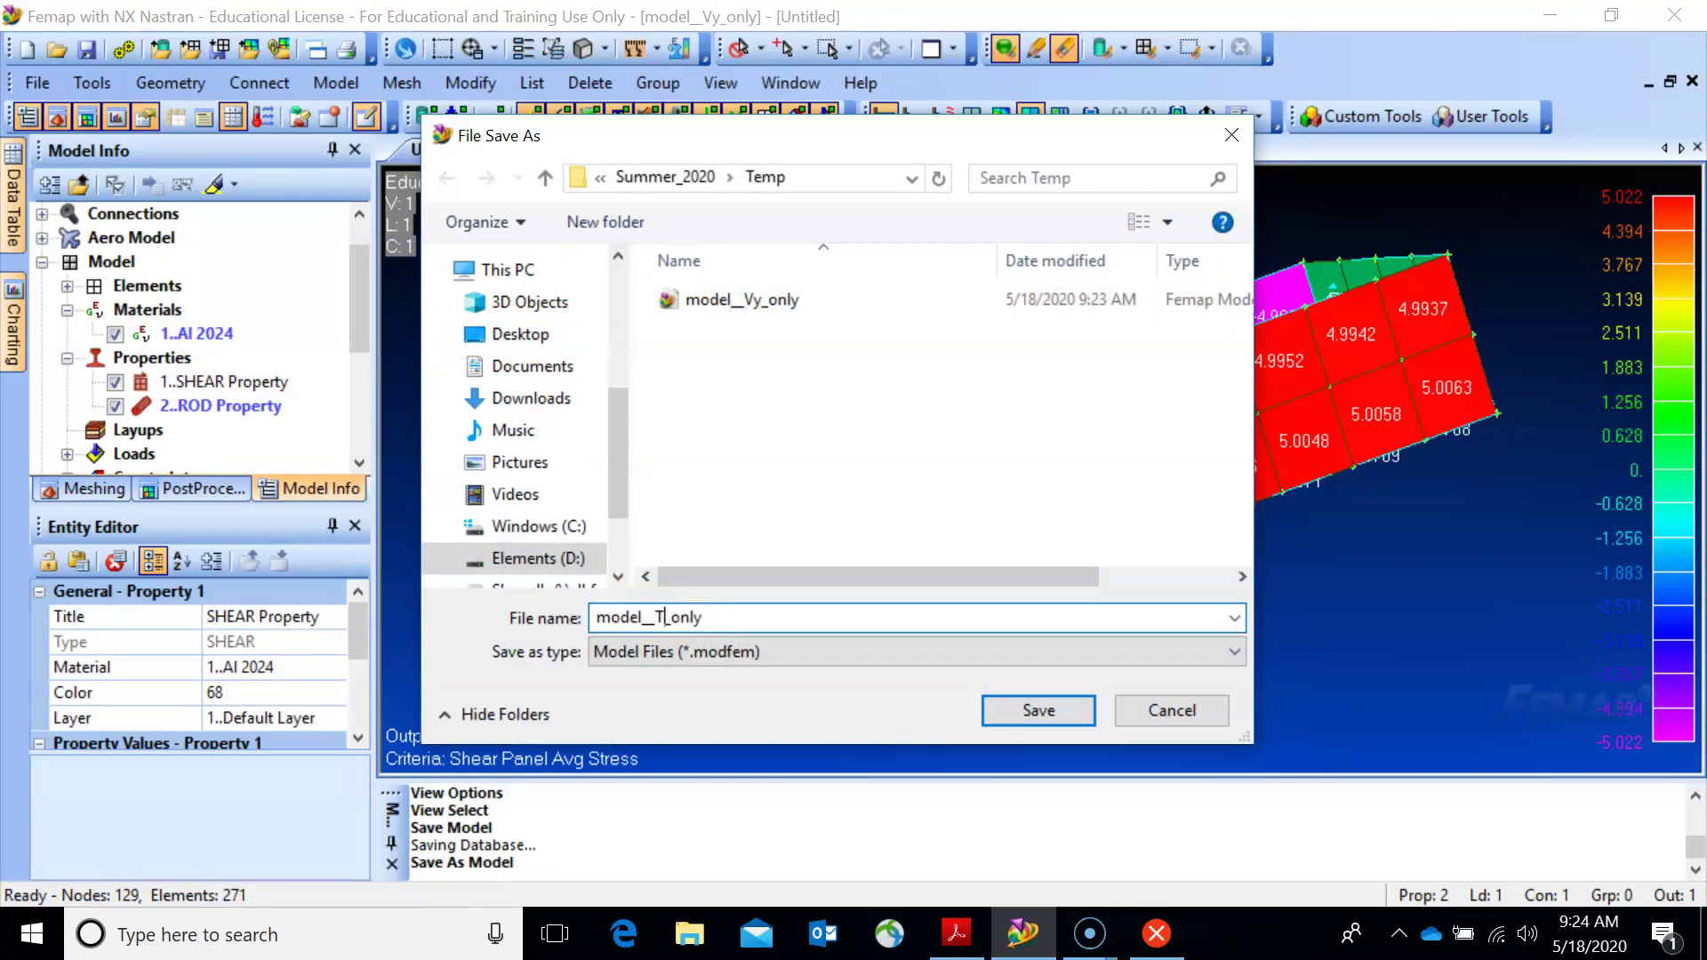
pyautogui.click(1019, 708)
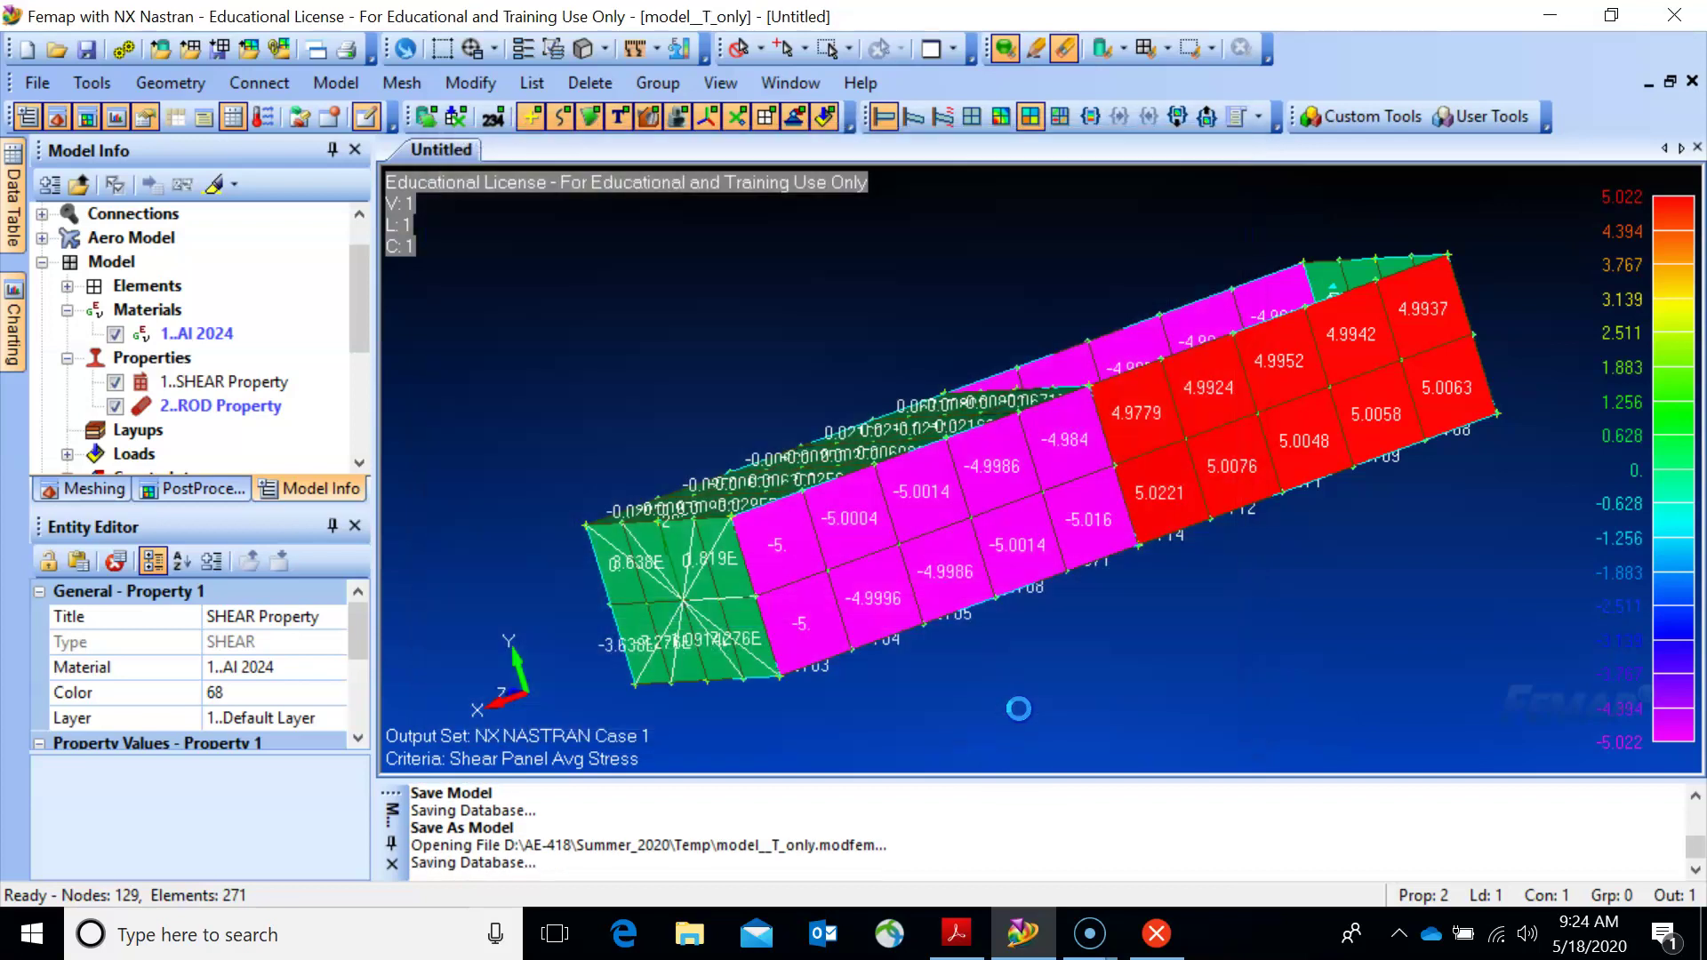
# Delete the NX NASTRAN Case 1 output set from the results, preserving undo.
pyautogui.moveTo(358, 306); pyautogui.dragTo(343, 409)
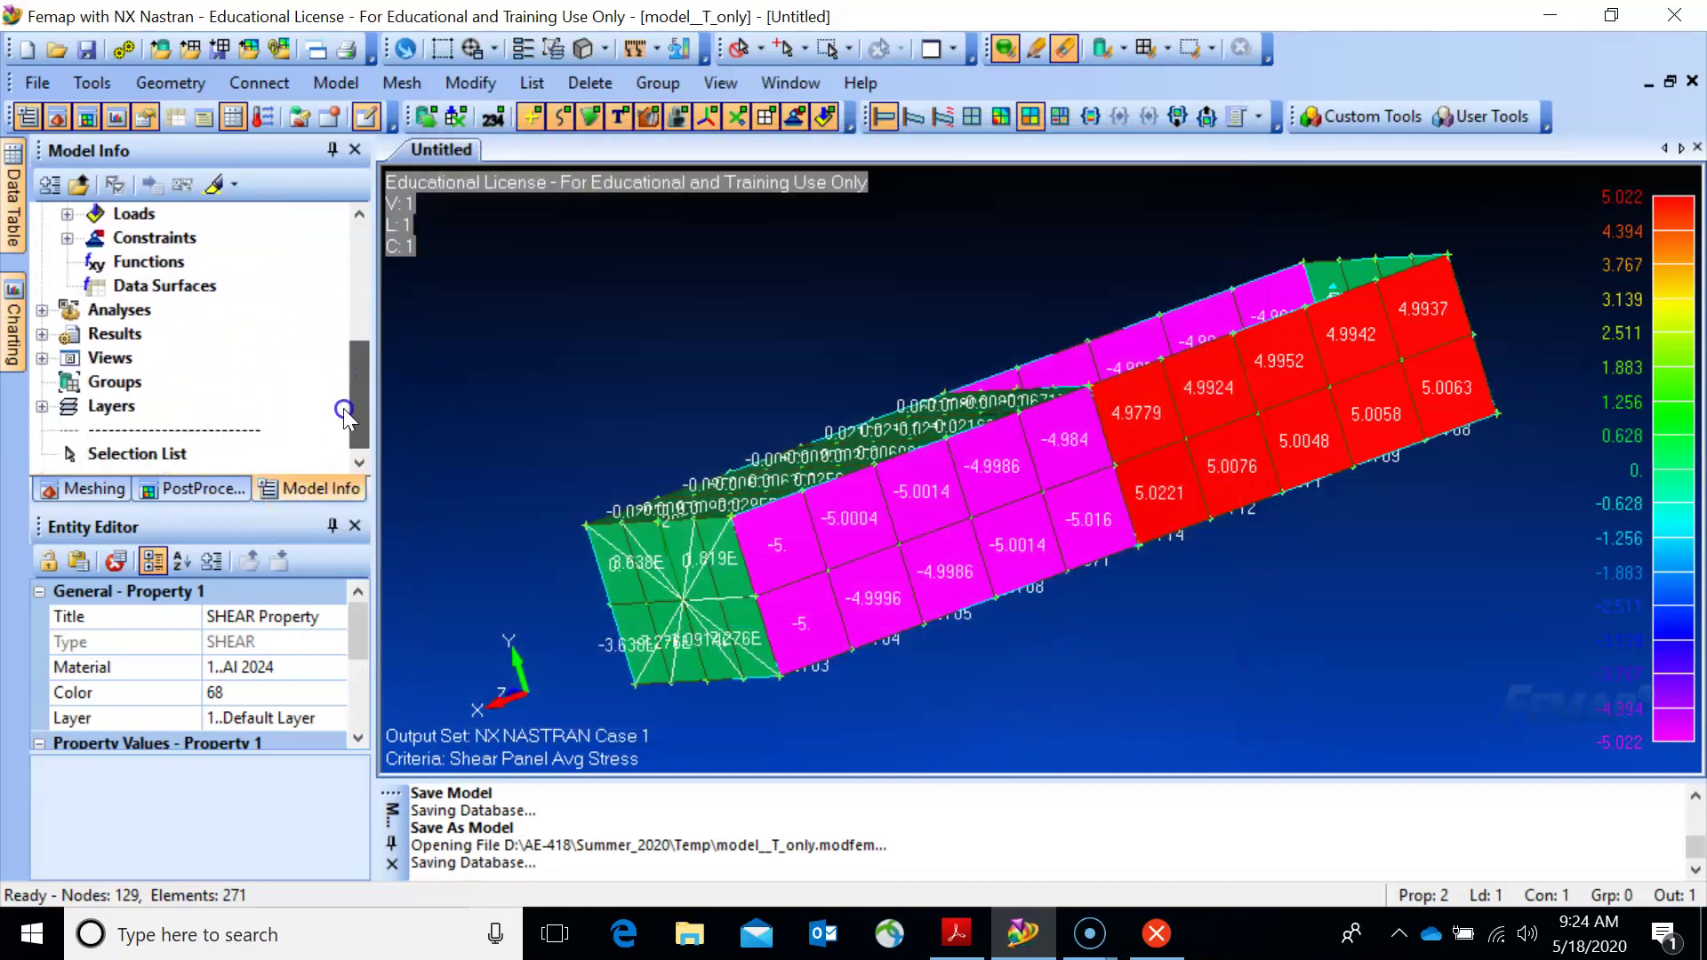
pyautogui.click(43, 336)
pyautogui.click(67, 381)
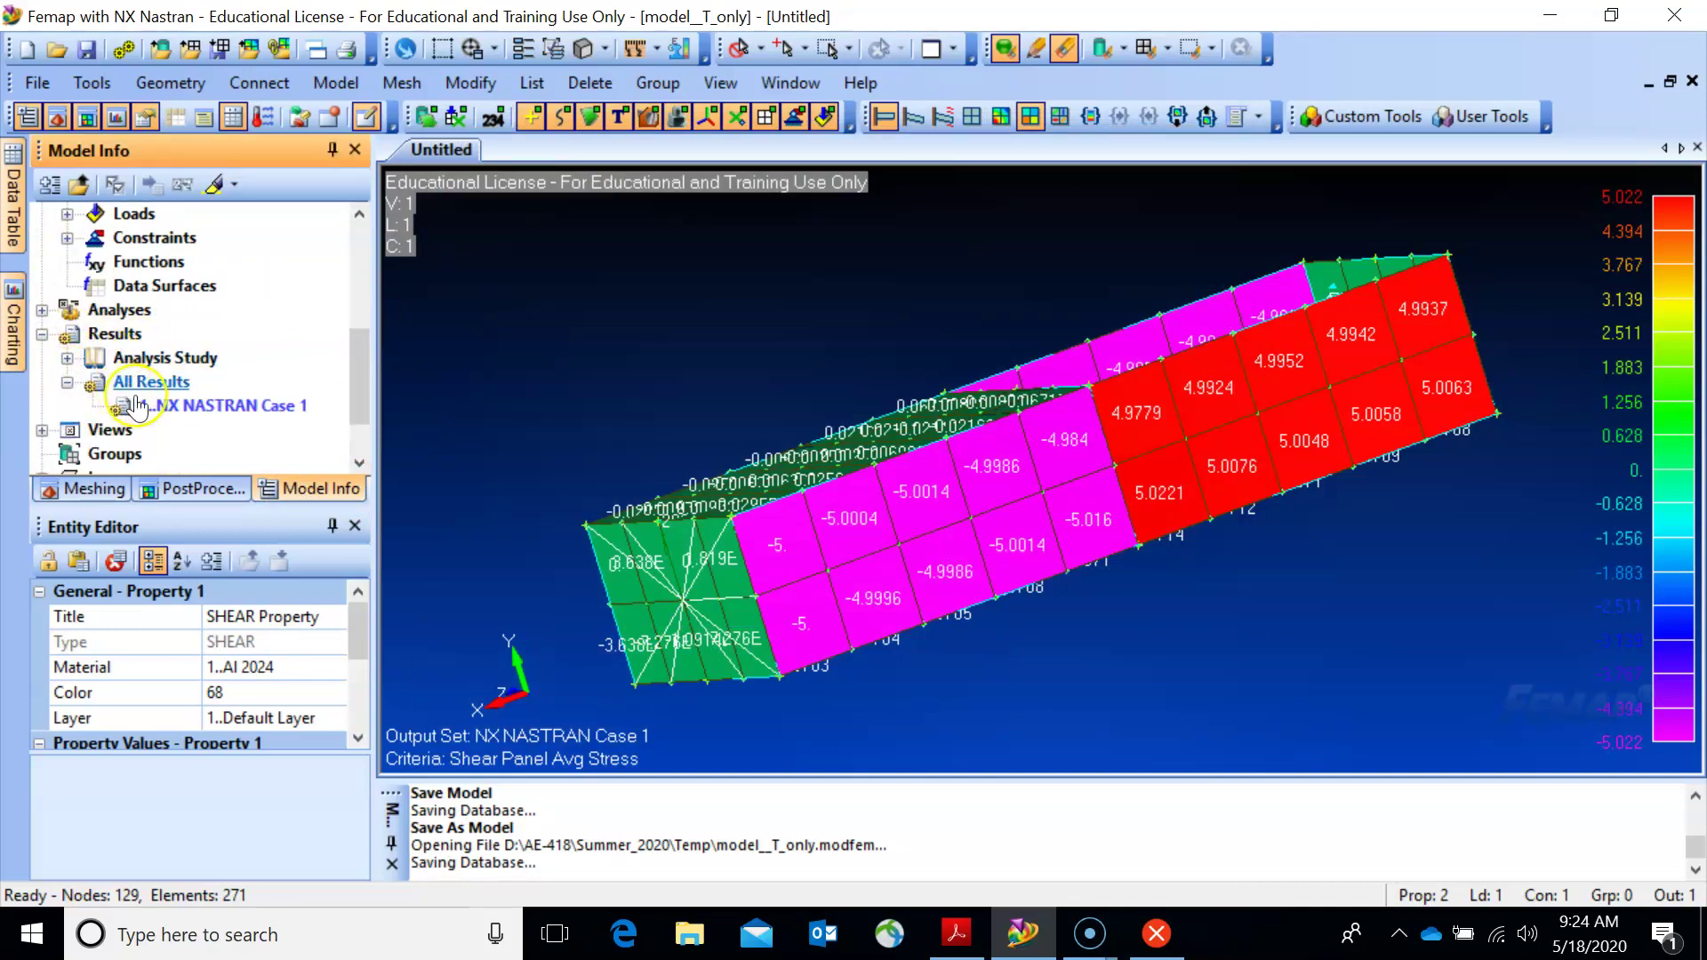
pyautogui.rightClick(164, 411)
pyautogui.click(232, 541)
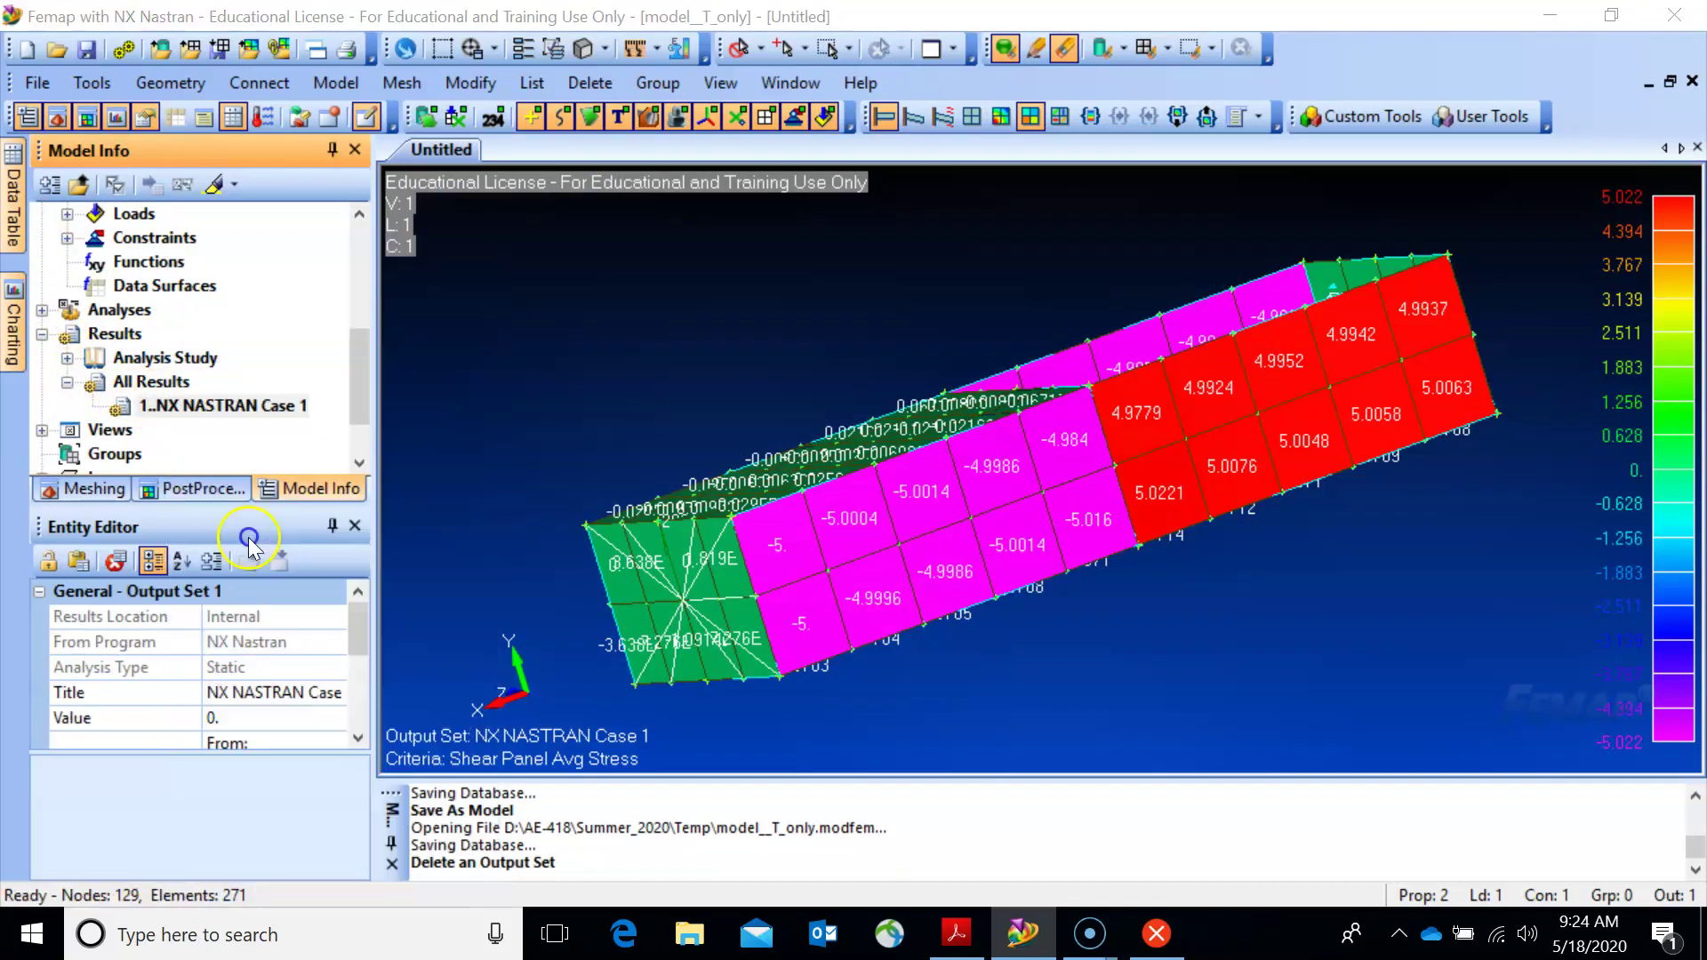
pyautogui.click(978, 500)
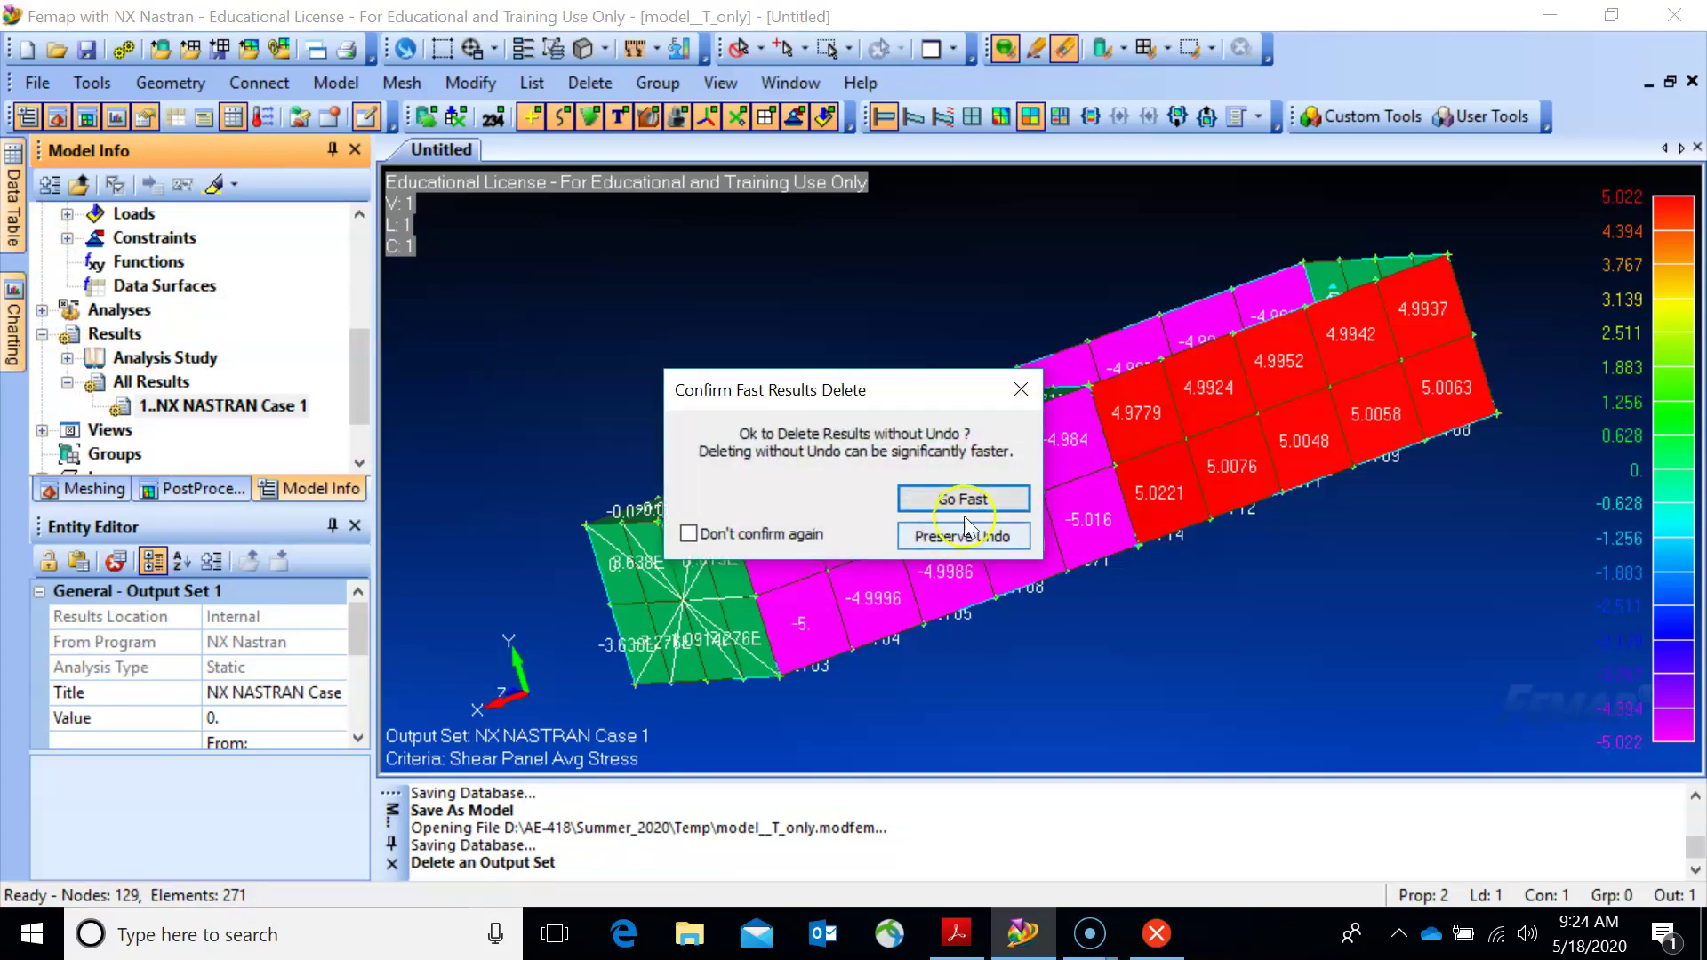
pyautogui.click(963, 538)
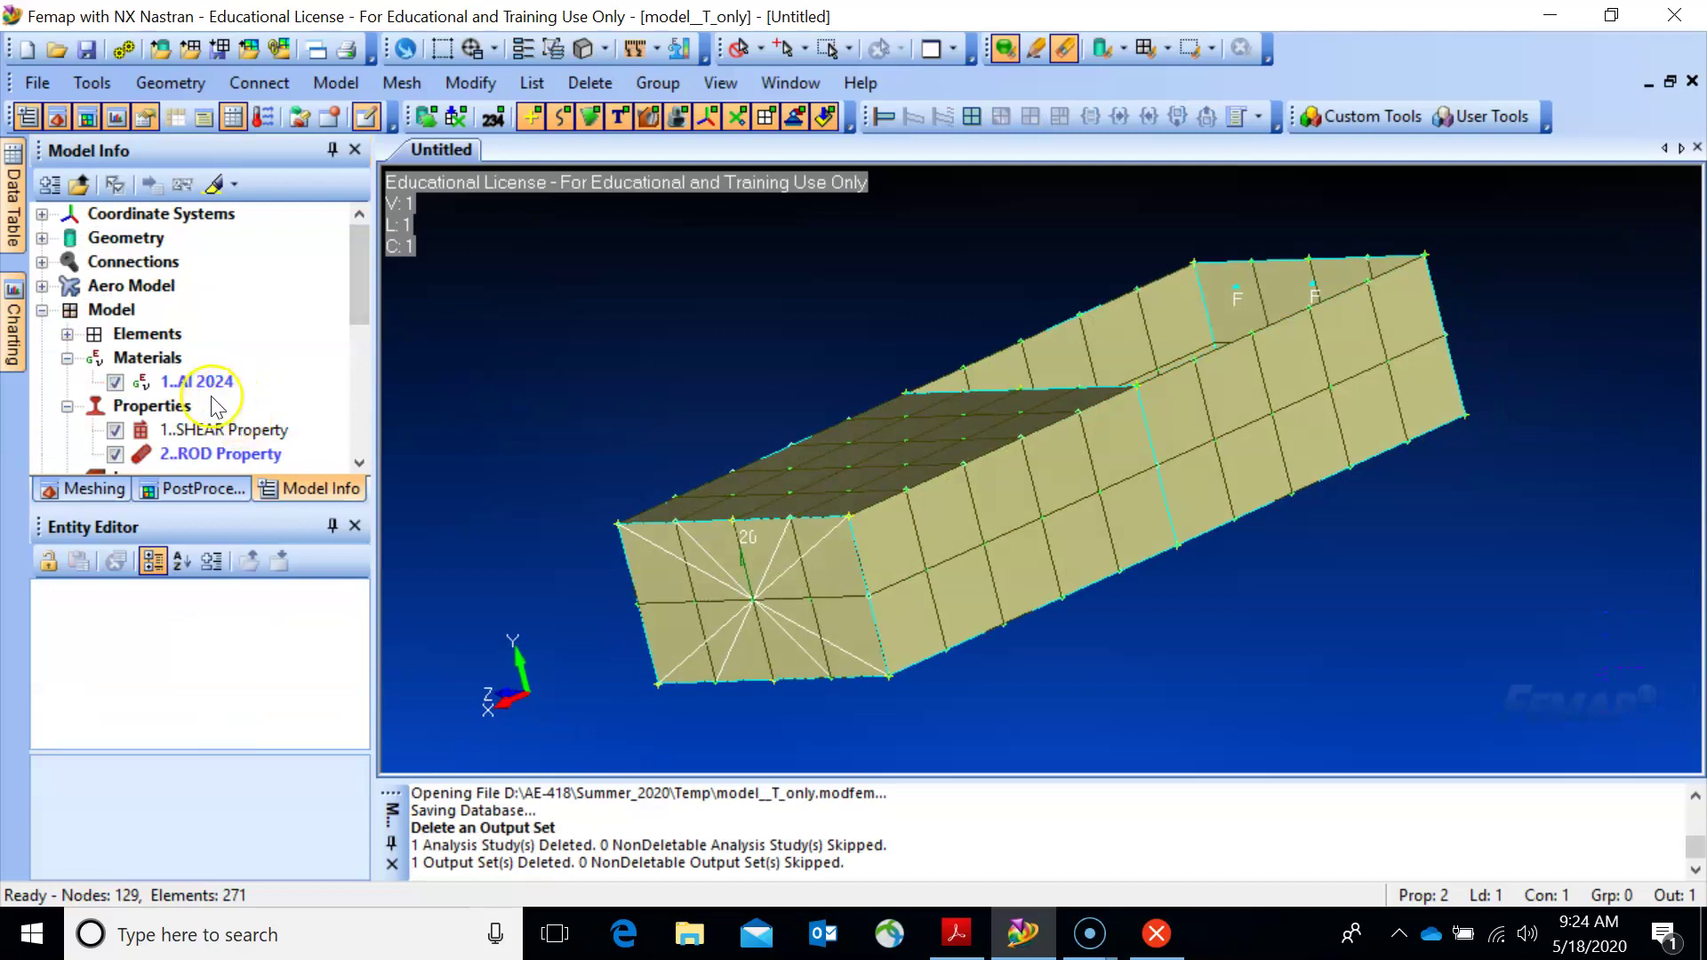
# Delete the Shear Force Vy load set from the model.
pyautogui.moveTo(354, 305); pyautogui.dragTo(348, 364)
pyautogui.click(66, 357)
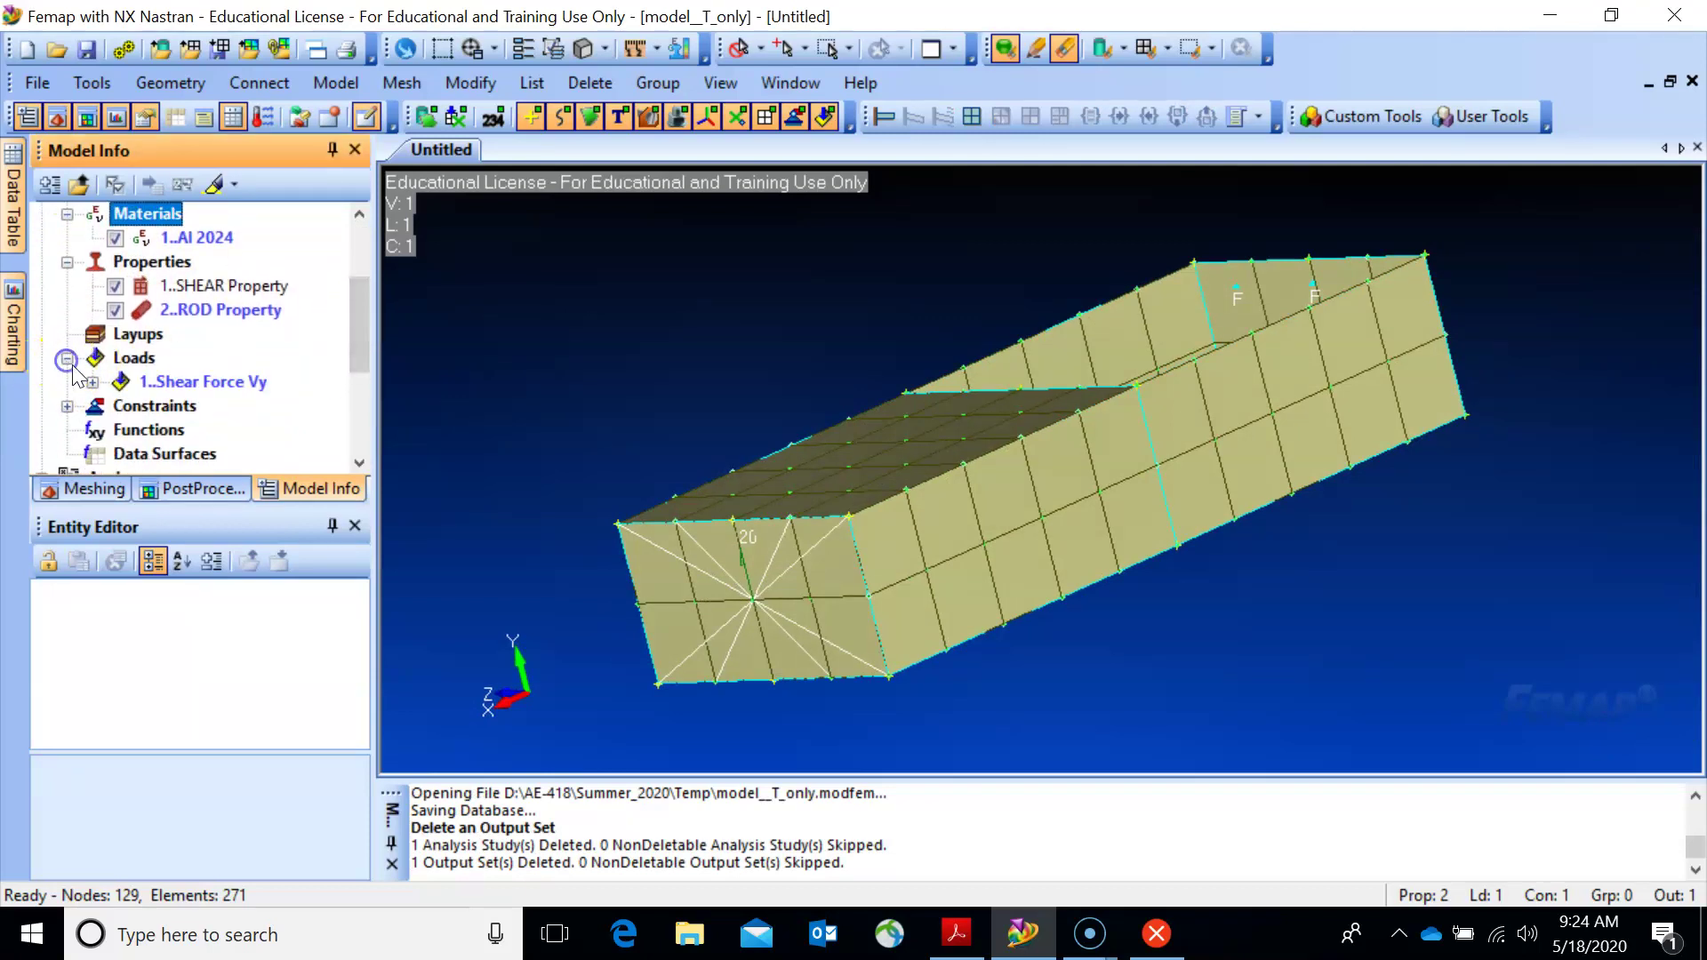
pyautogui.click(93, 384)
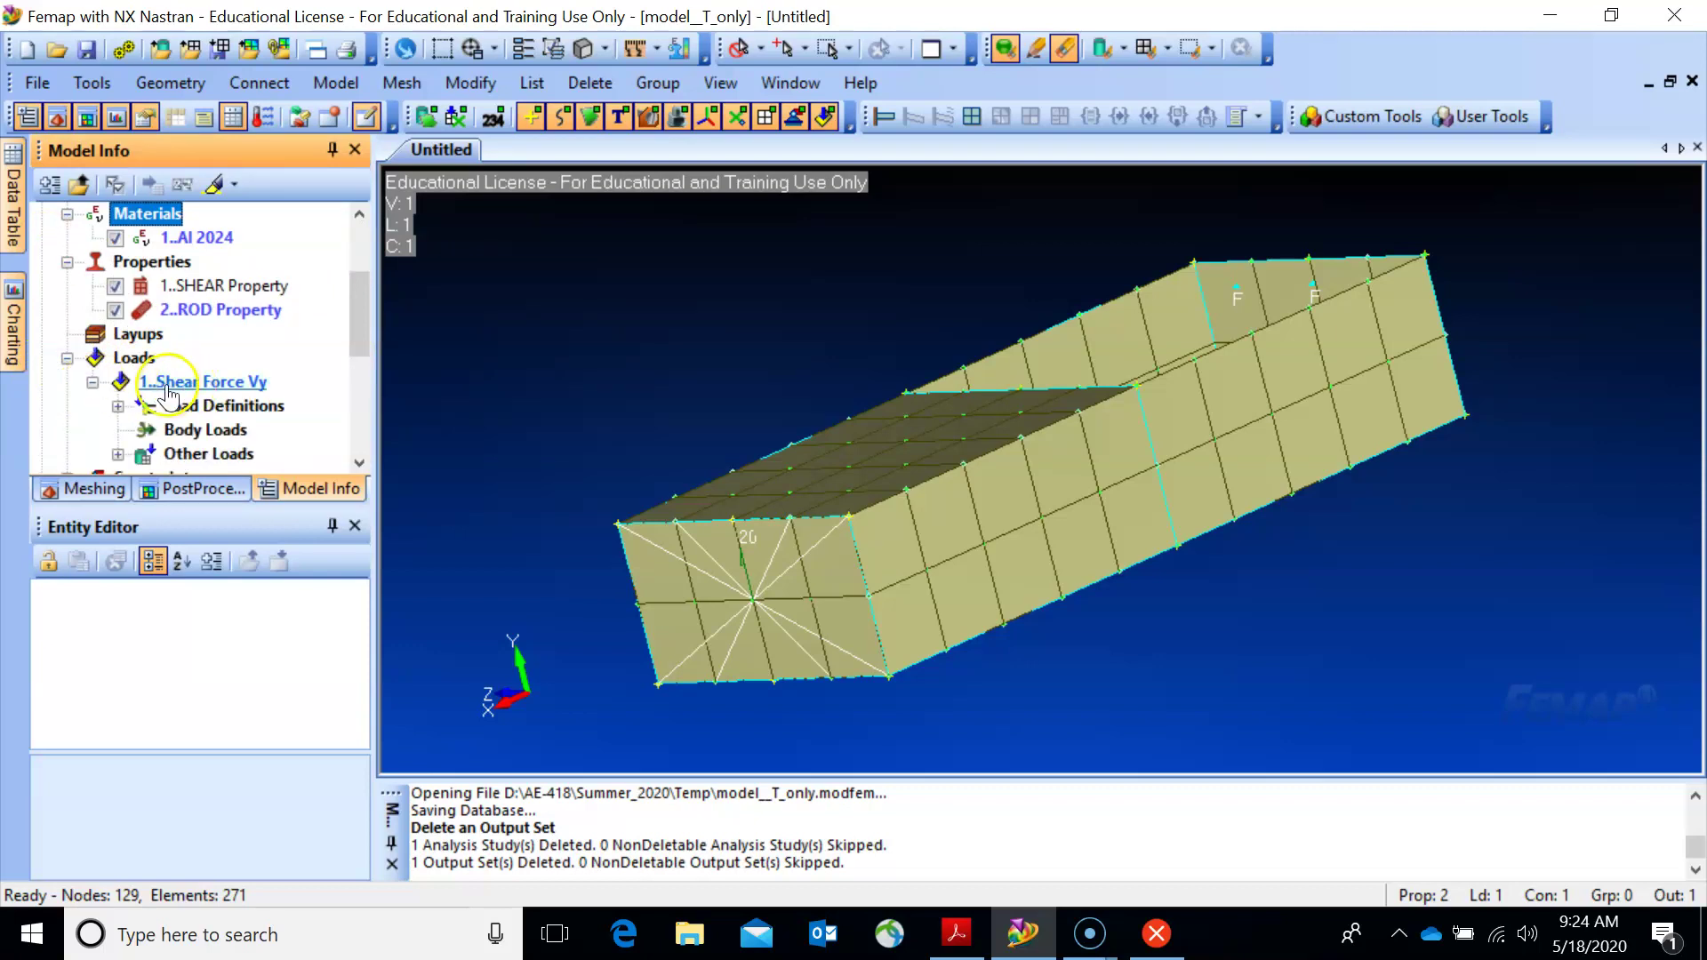
pyautogui.rightClick(198, 379)
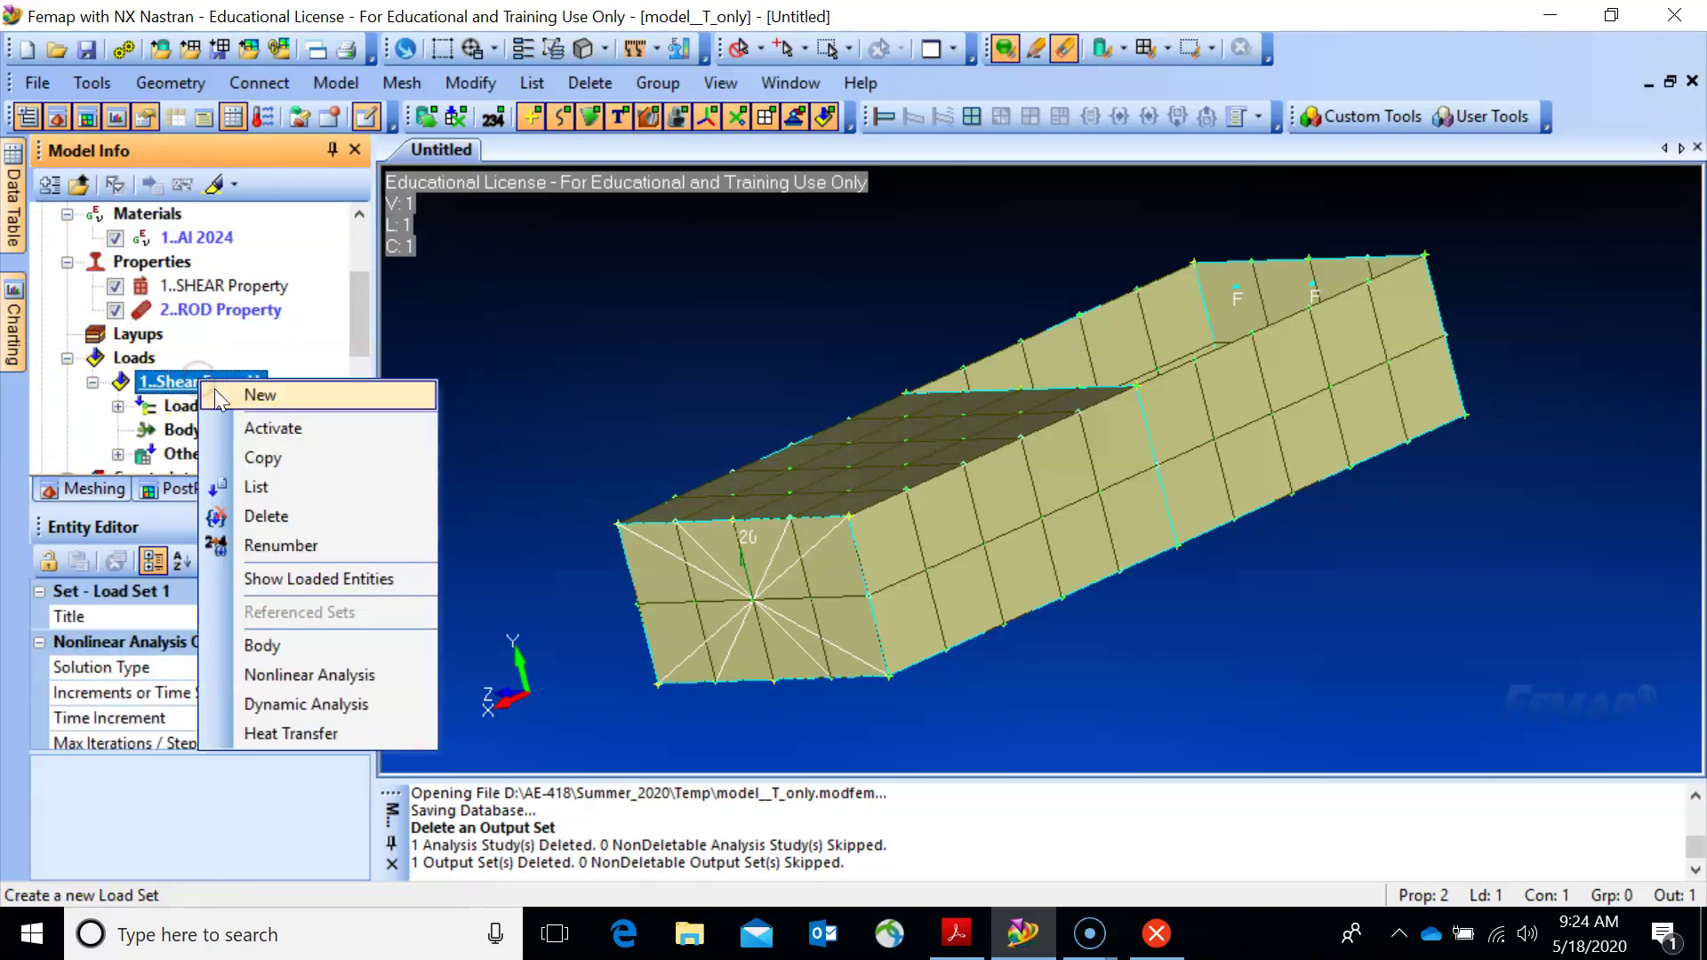
pyautogui.click(280, 517)
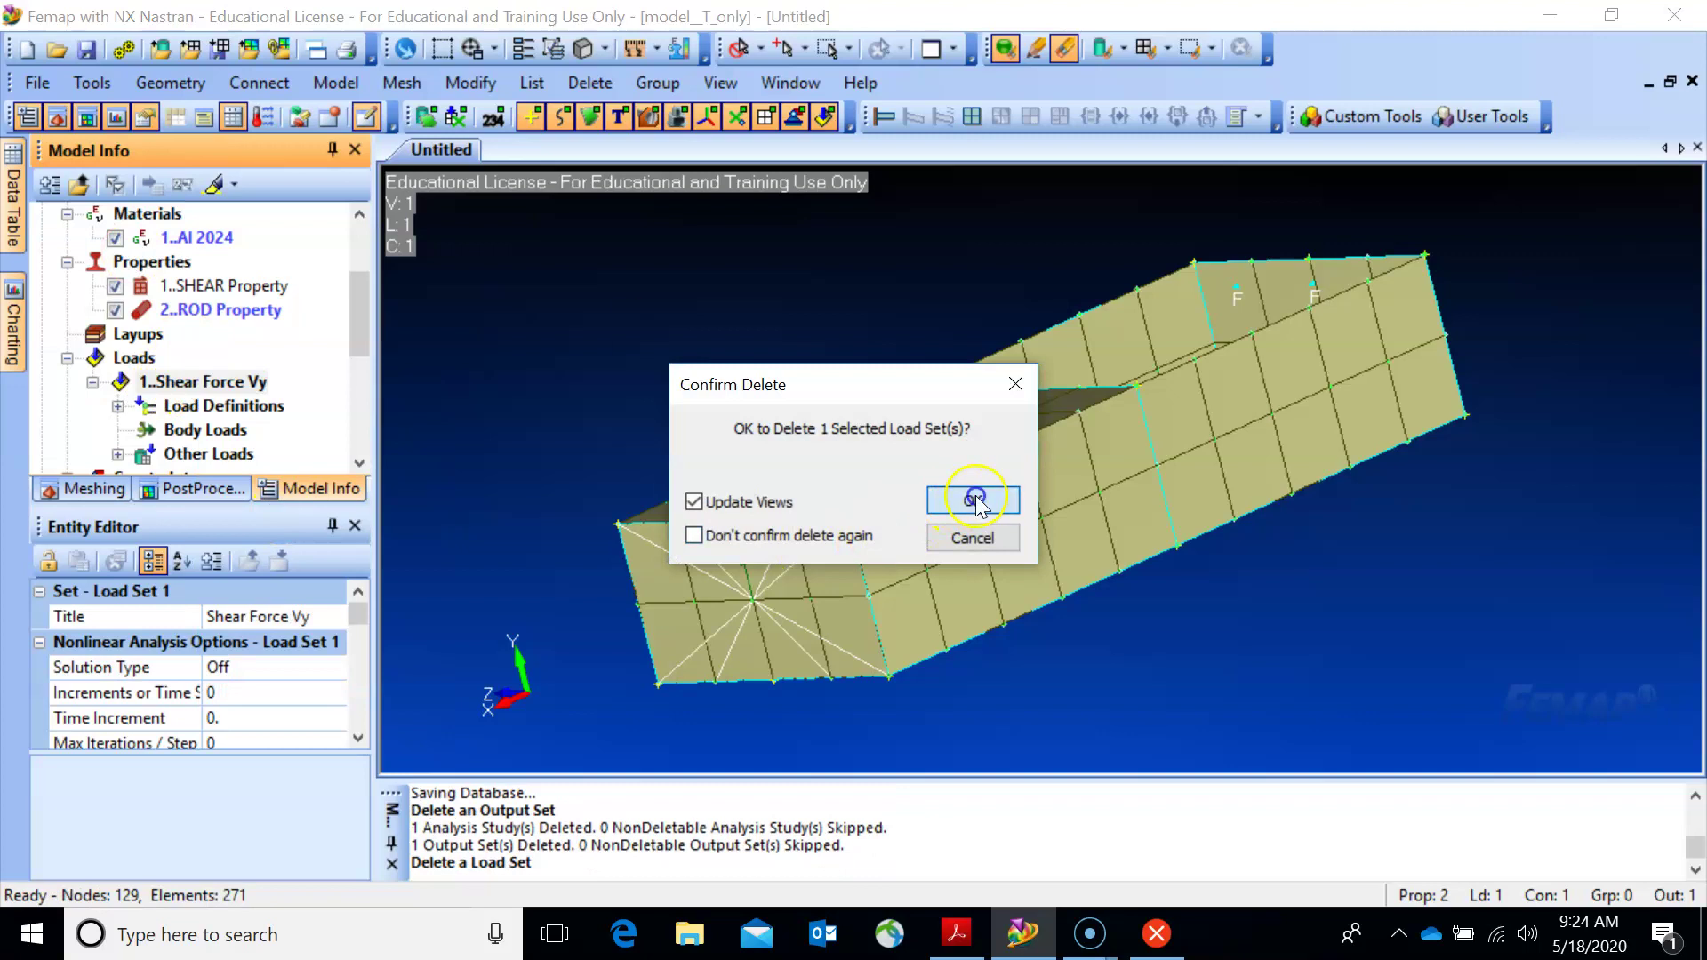
pyautogui.click(974, 499)
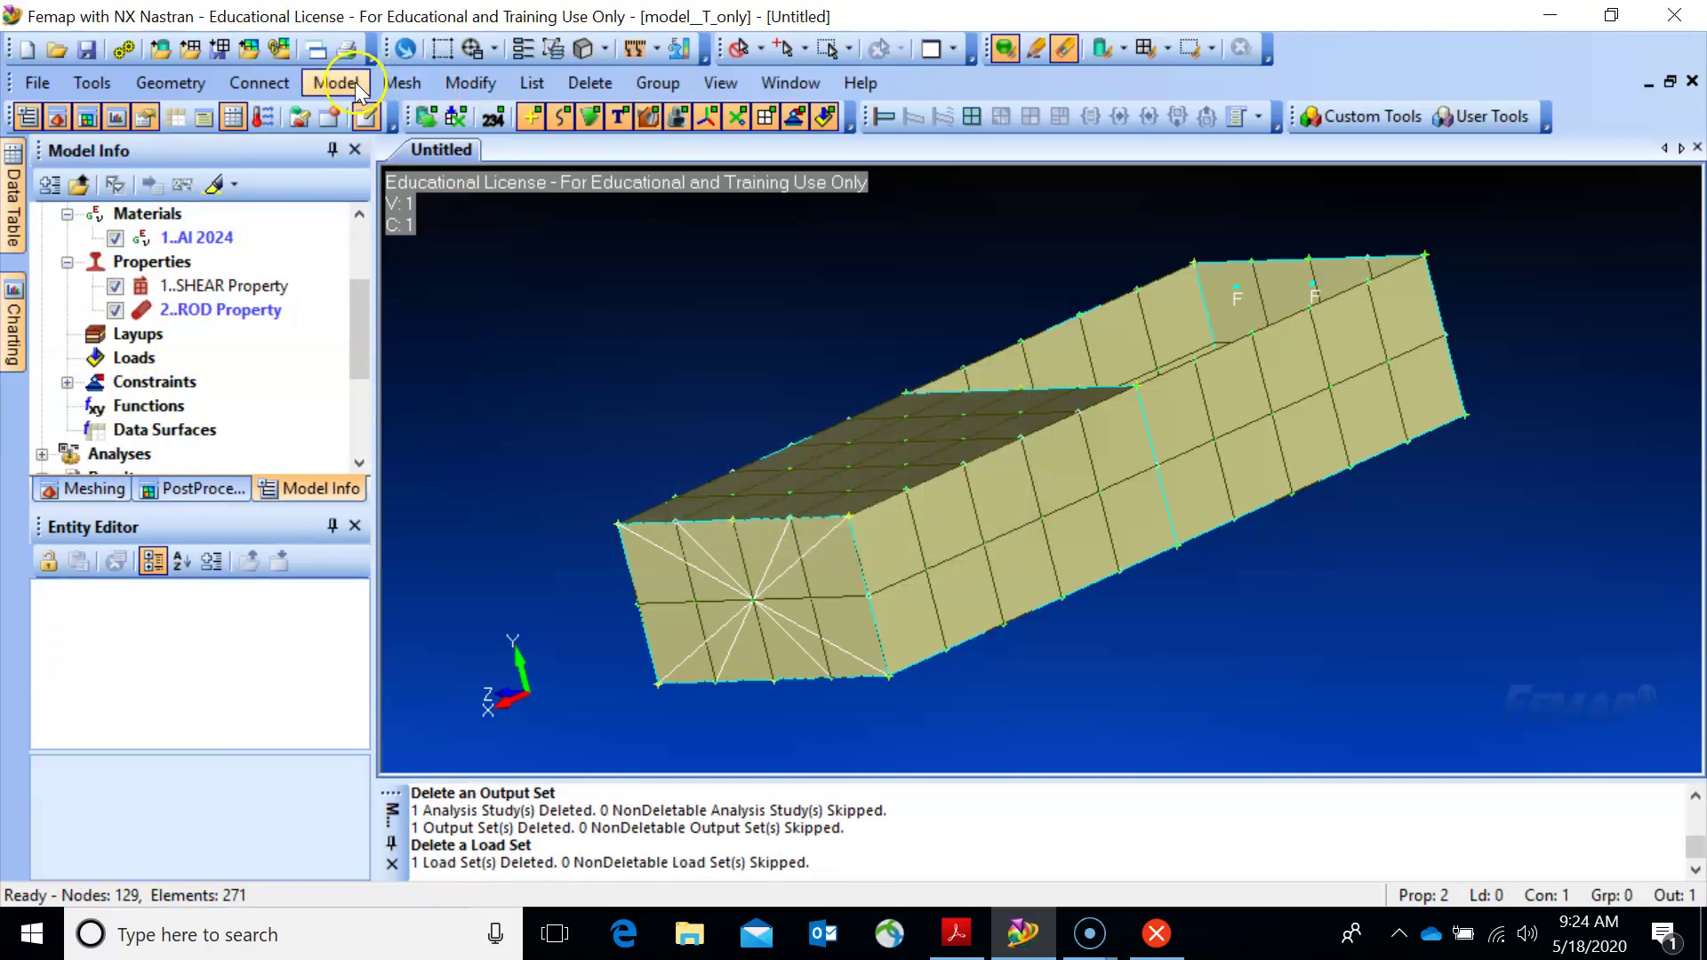
# Fully rebuild and compact the model database.
pyautogui.click(38, 82)
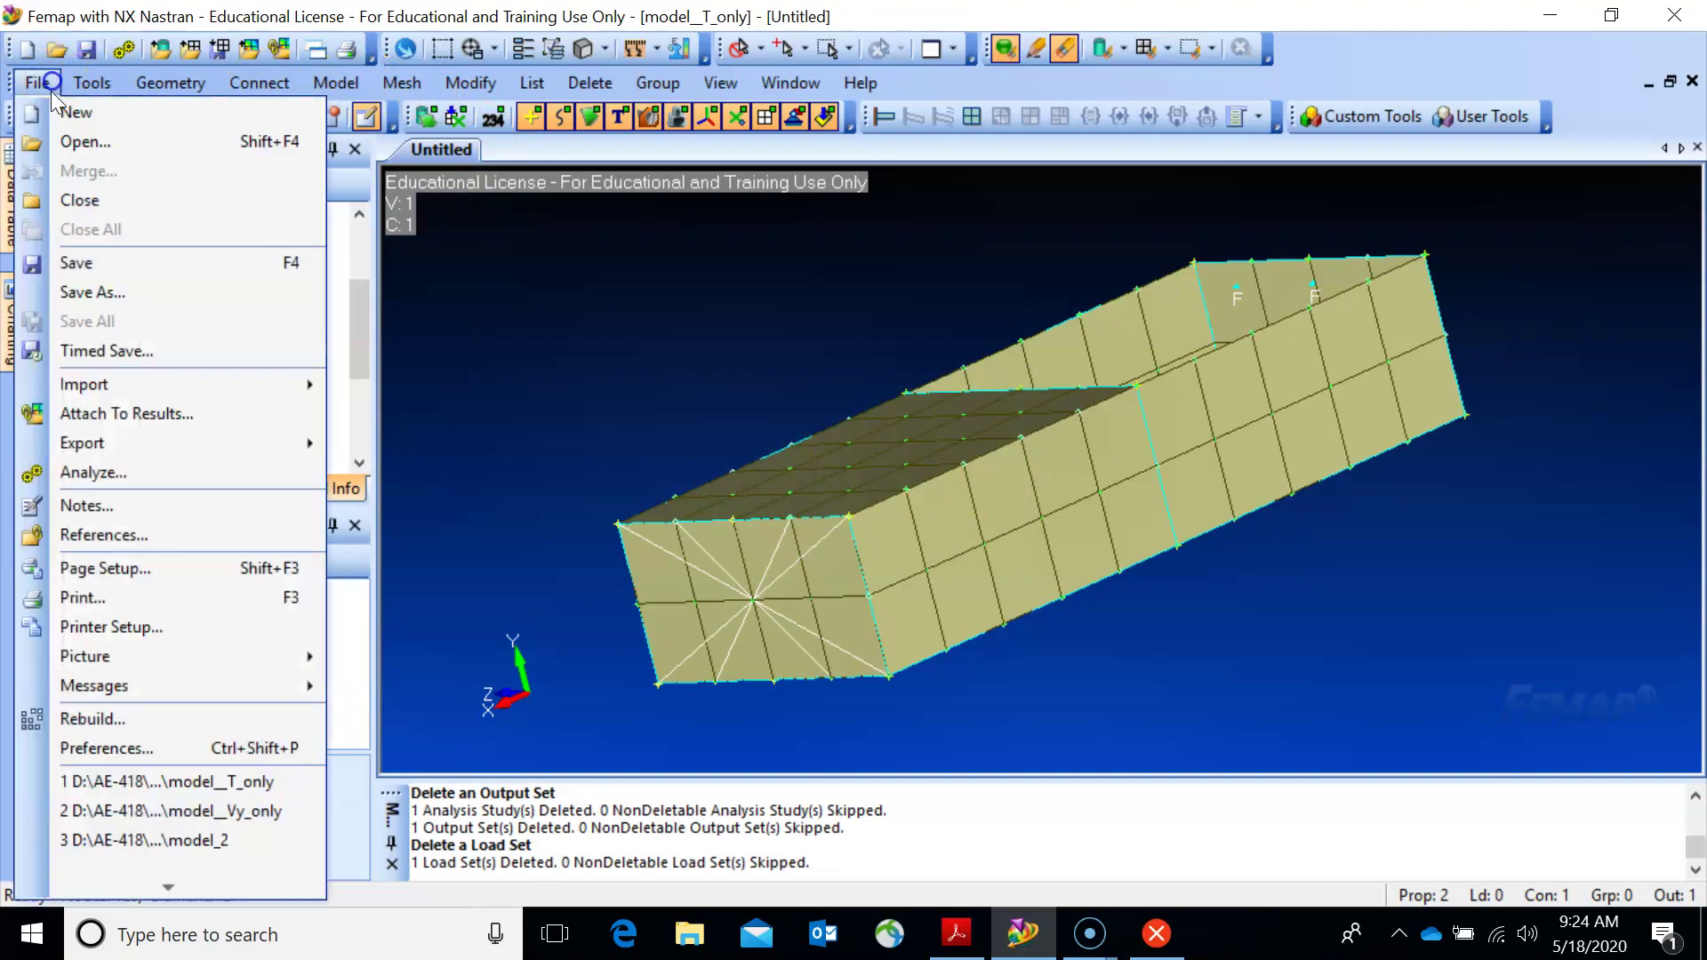
pyautogui.click(89, 718)
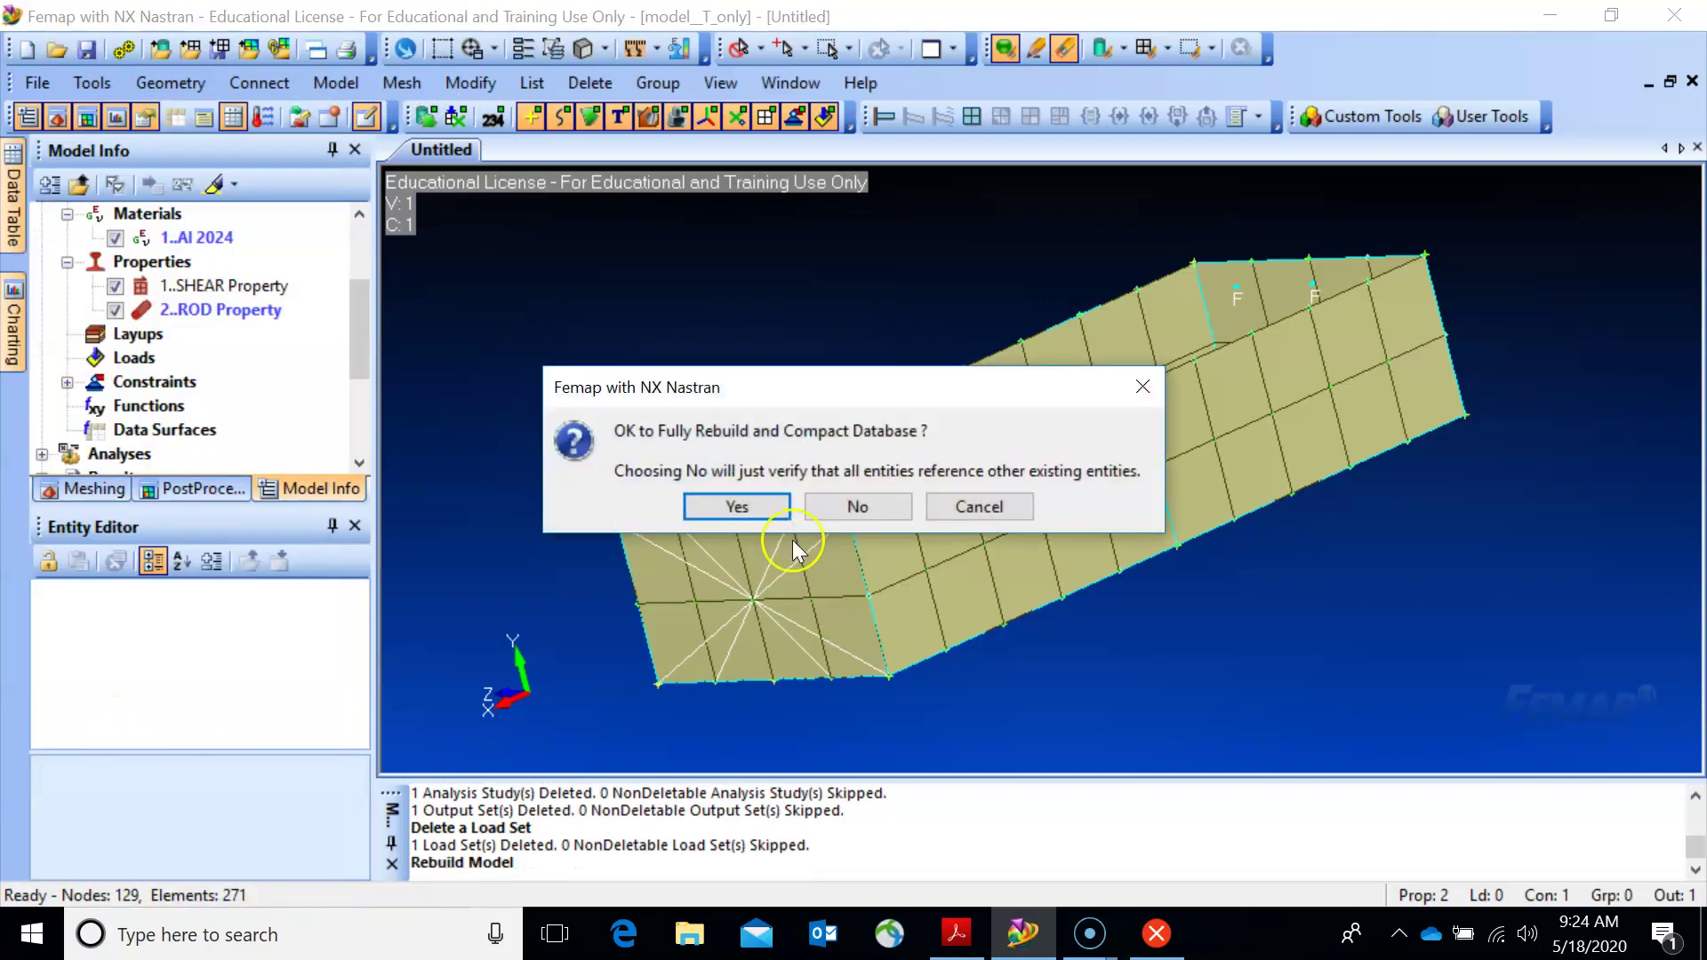
pyautogui.click(763, 516)
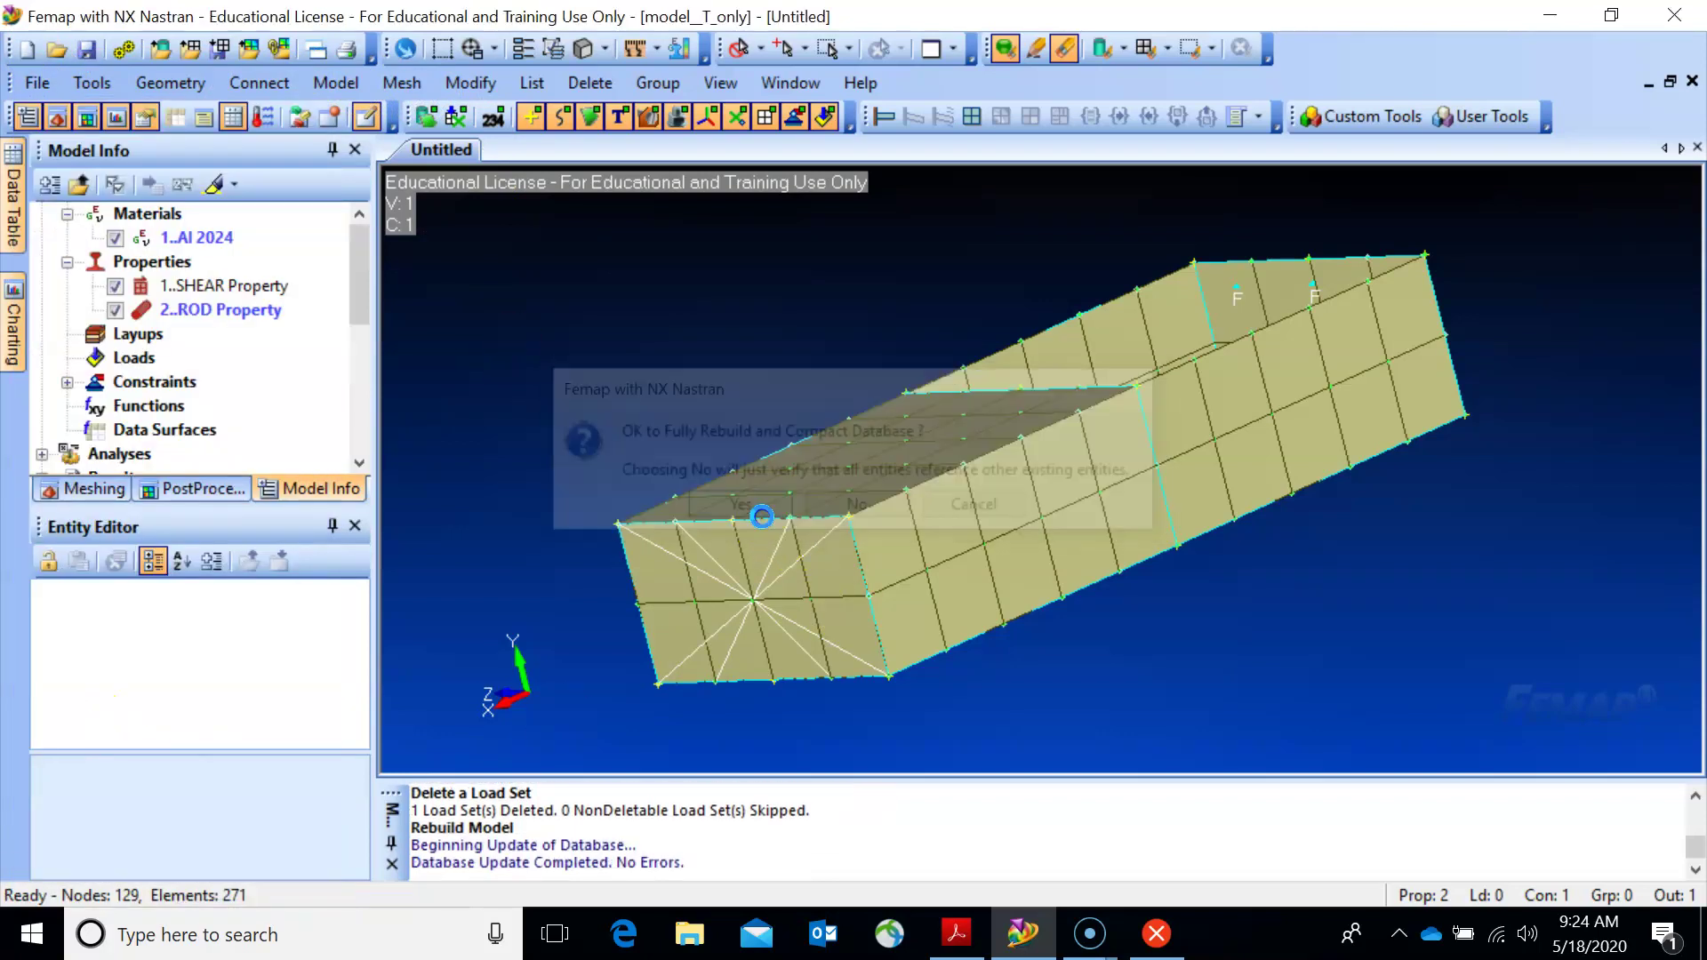
# Start a nodal load in a new load set titled Torsion, applied to the central node of the rigid element at the free end.
pyautogui.click(352, 92)
pyautogui.moveTo(420, 295)
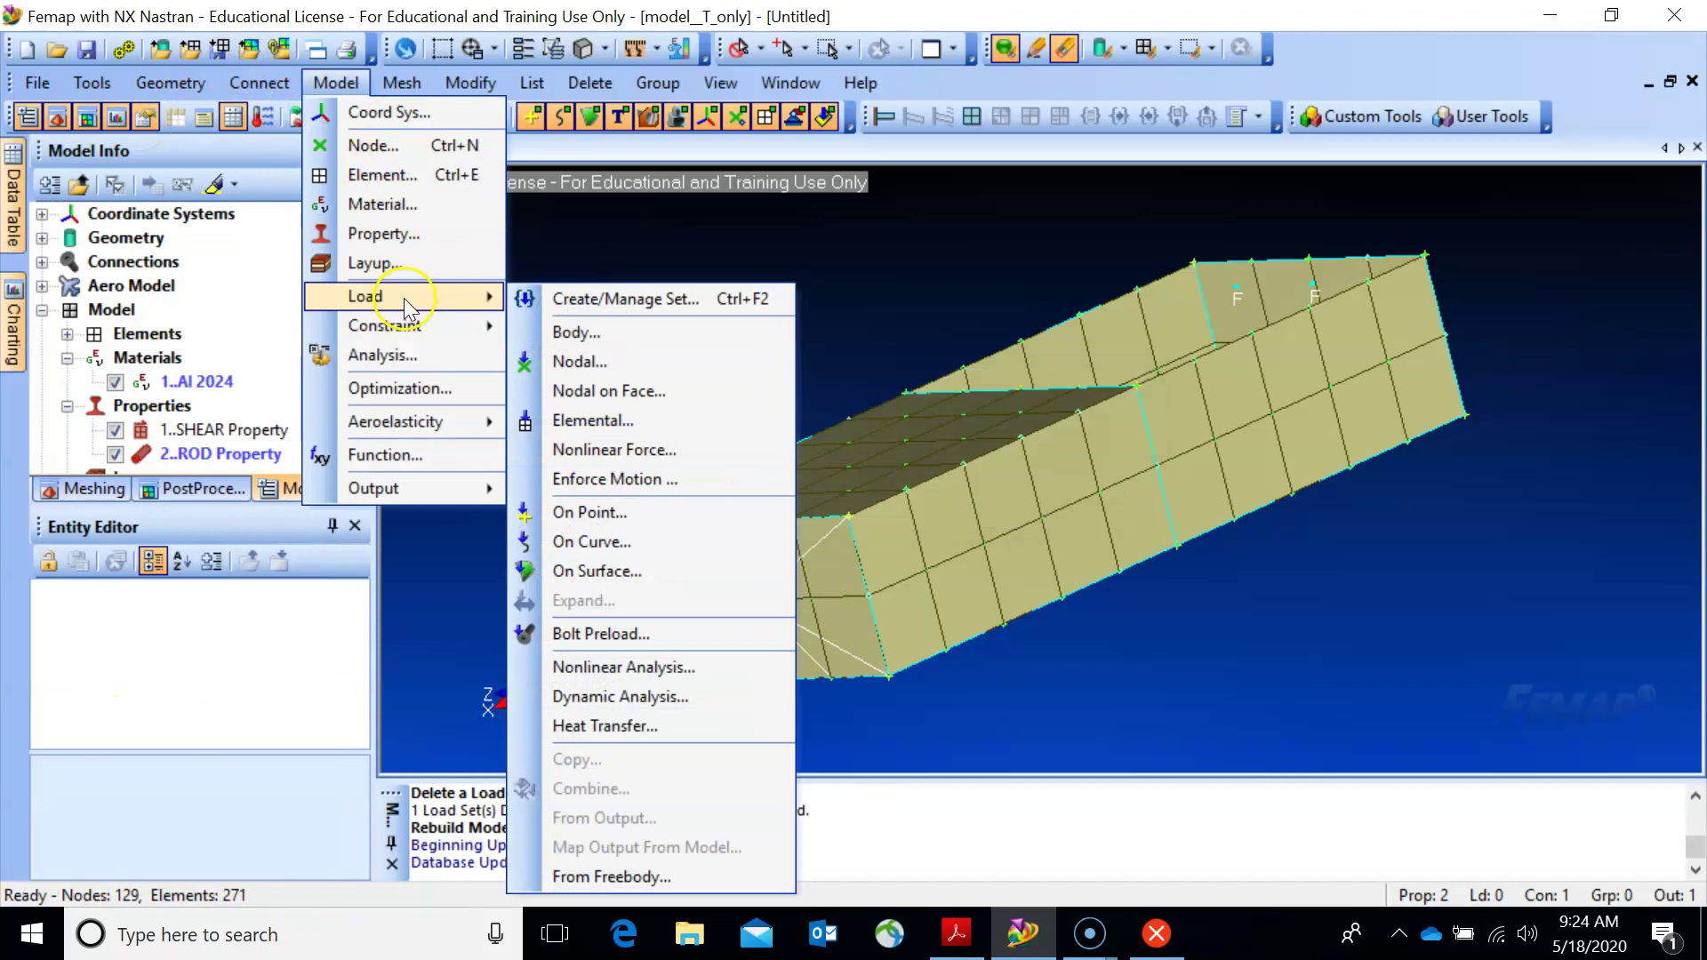
pyautogui.click(548, 354)
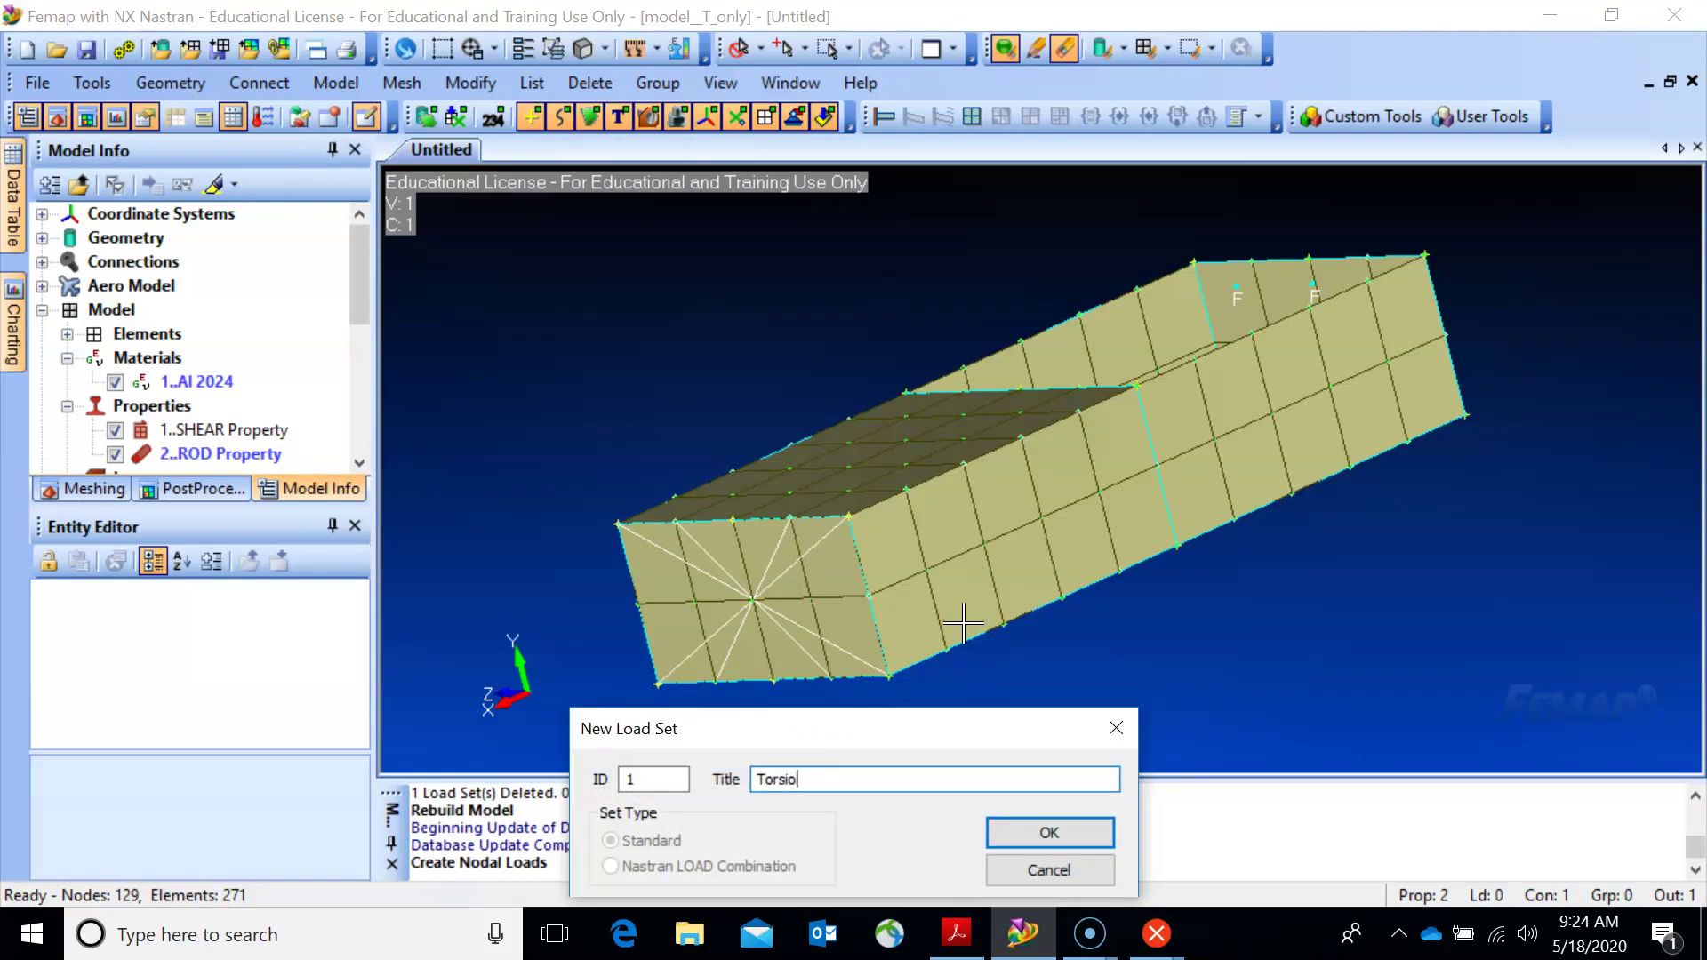
pyautogui.click(1049, 832)
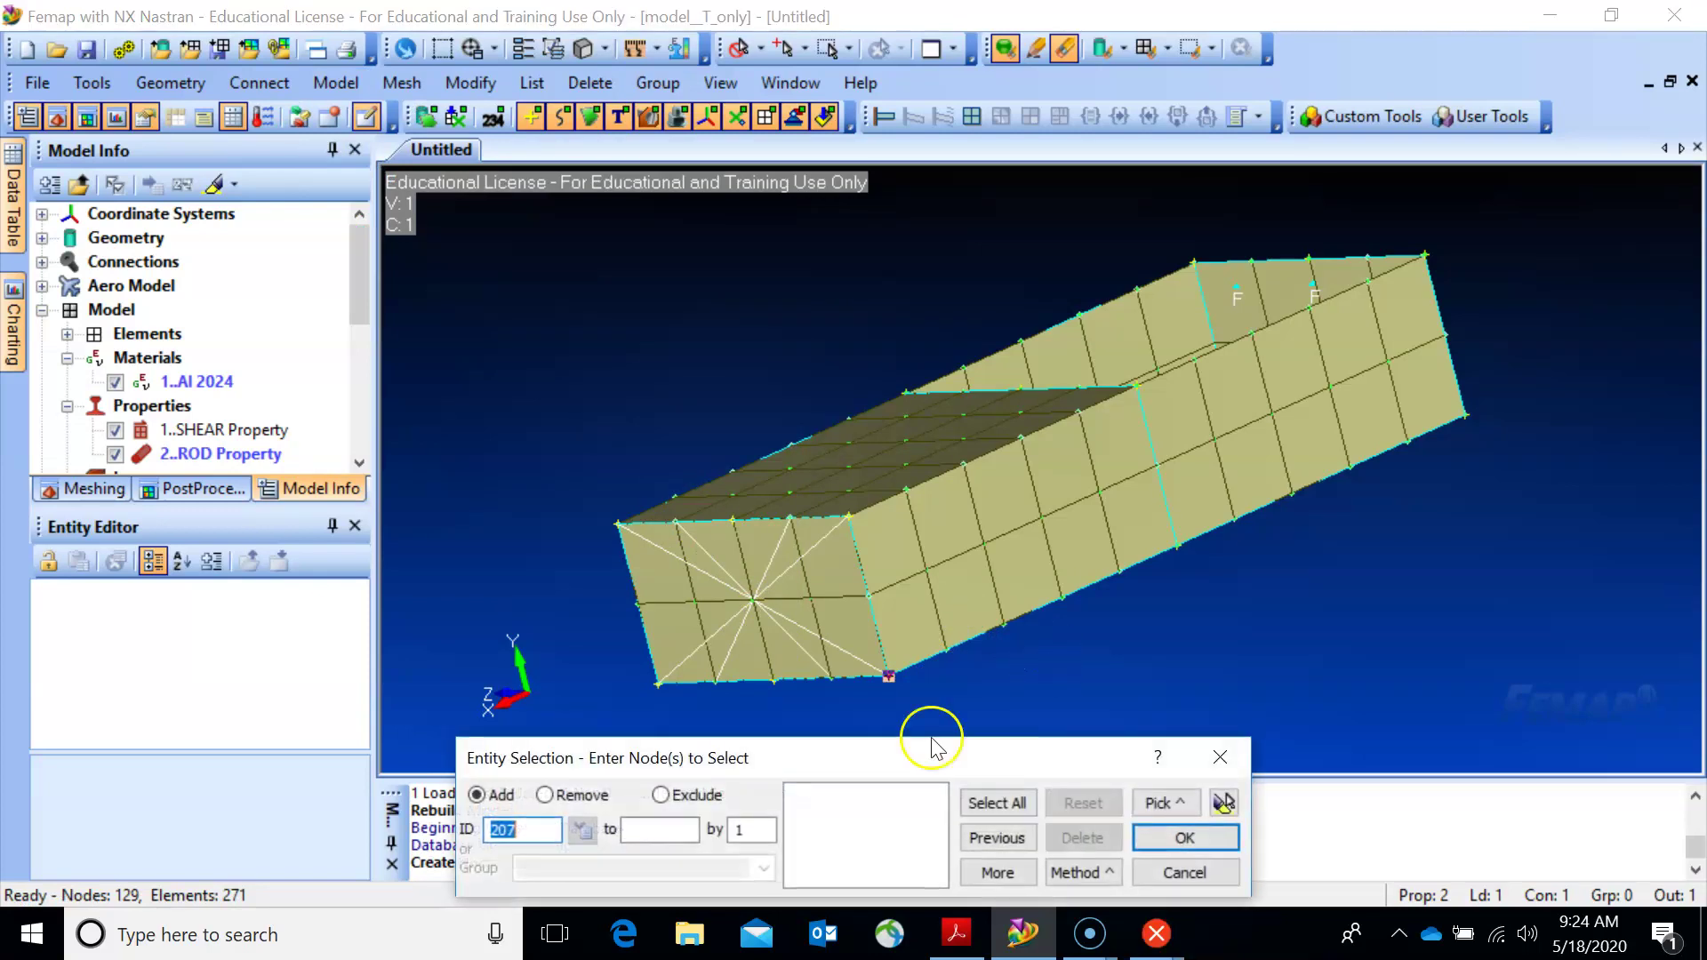
pyautogui.click(752, 600)
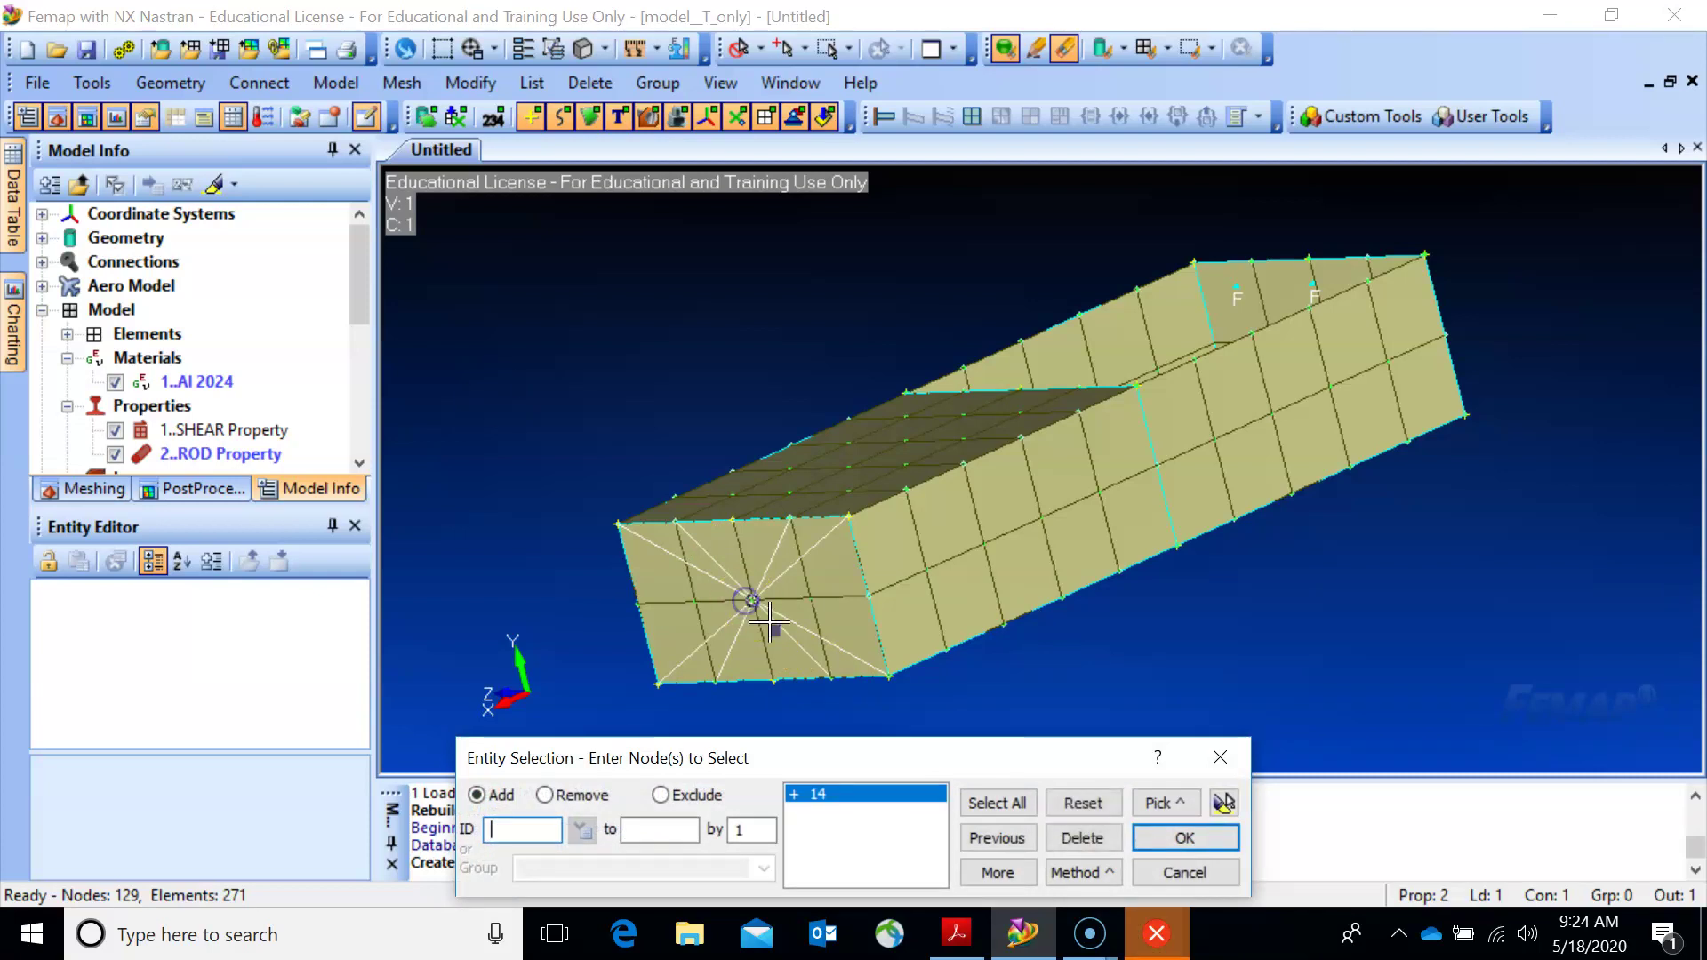
pyautogui.click(1156, 839)
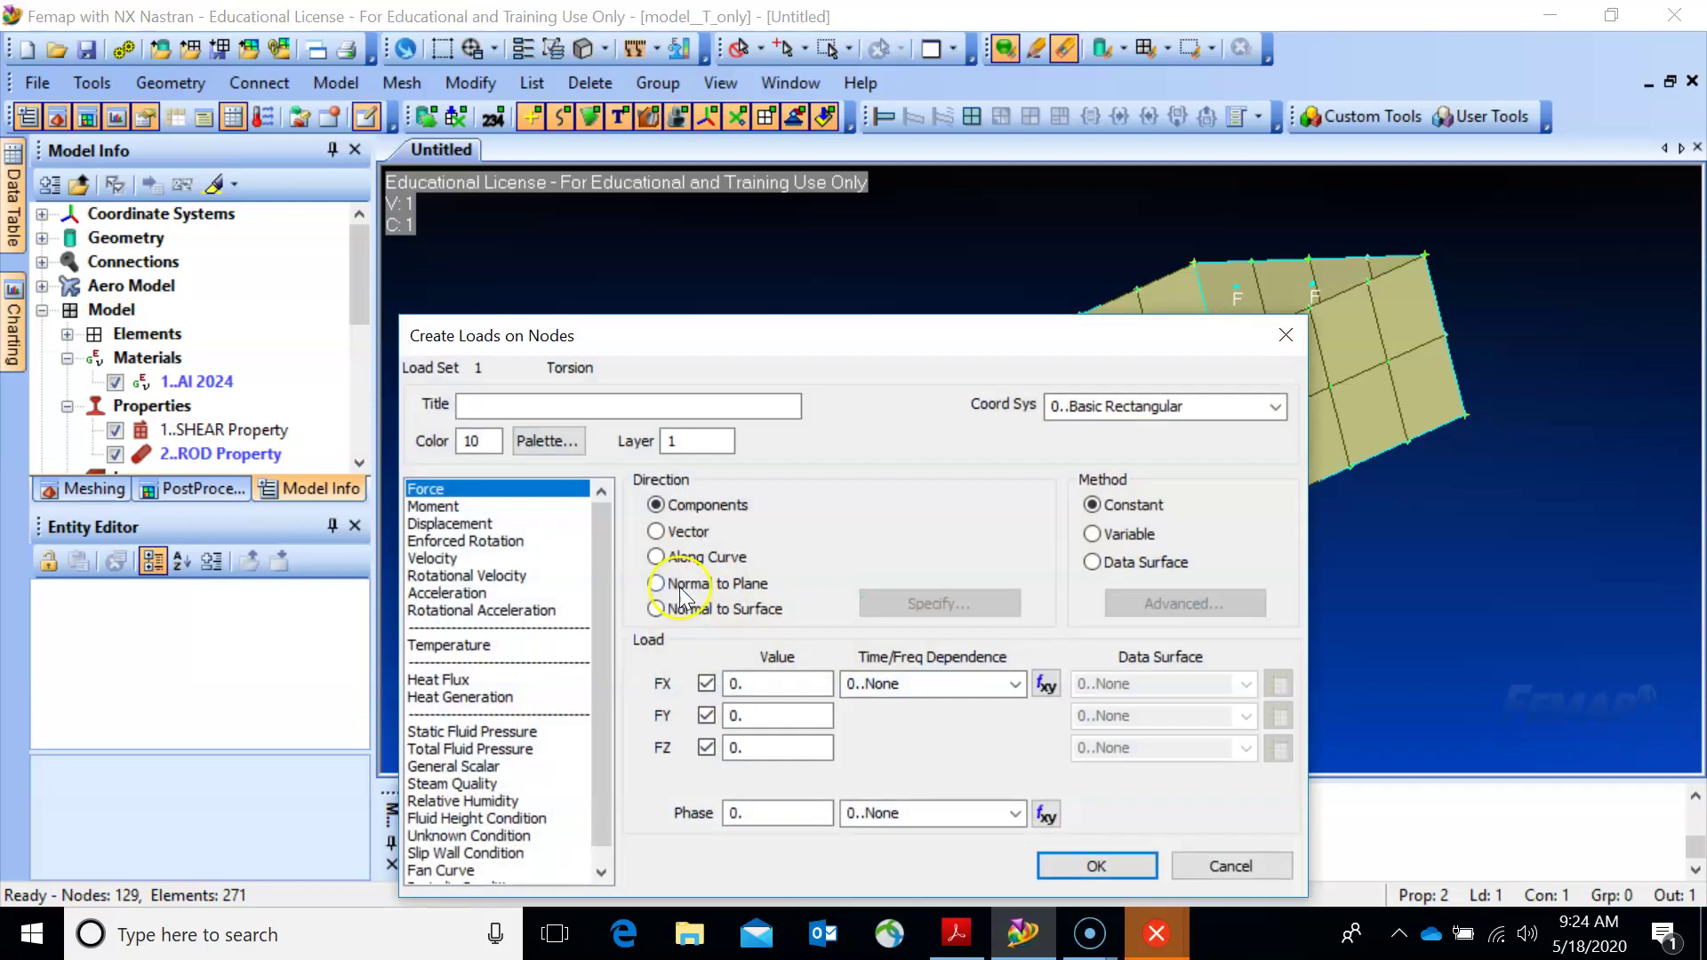
# Define the nodal load as a moment with an MX component of 1000000 and finish creating nodal loads.
pyautogui.click(444, 506)
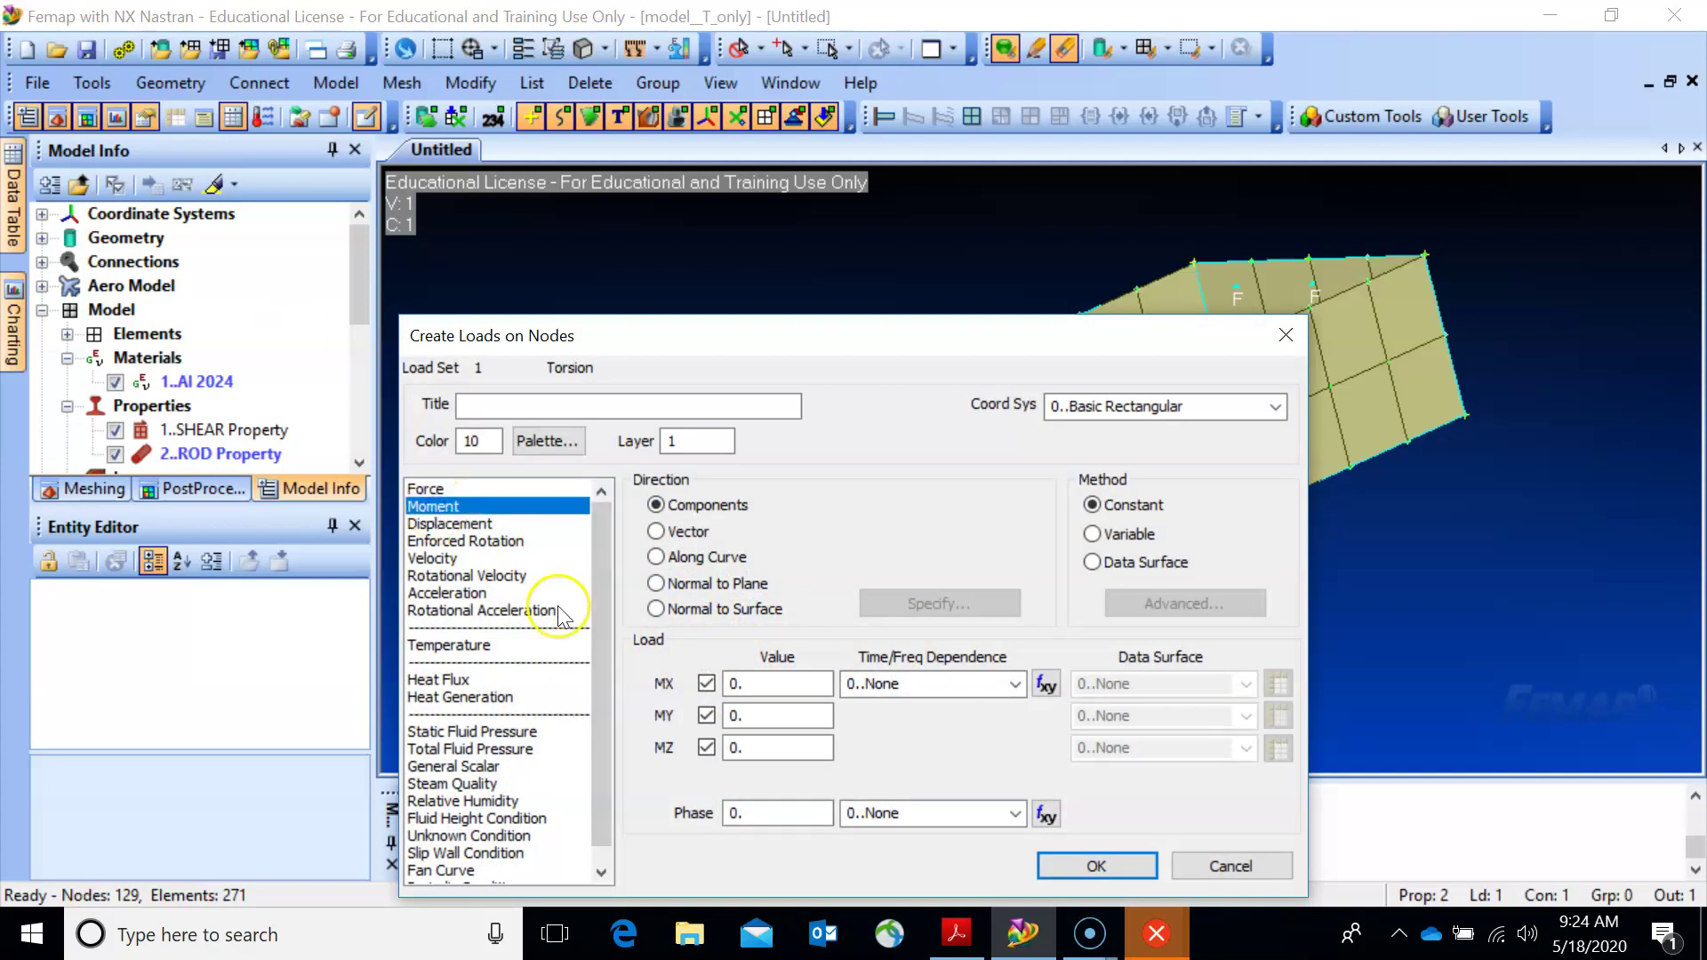
pyautogui.moveTo(727, 350); pyautogui.dragTo(1203, 685)
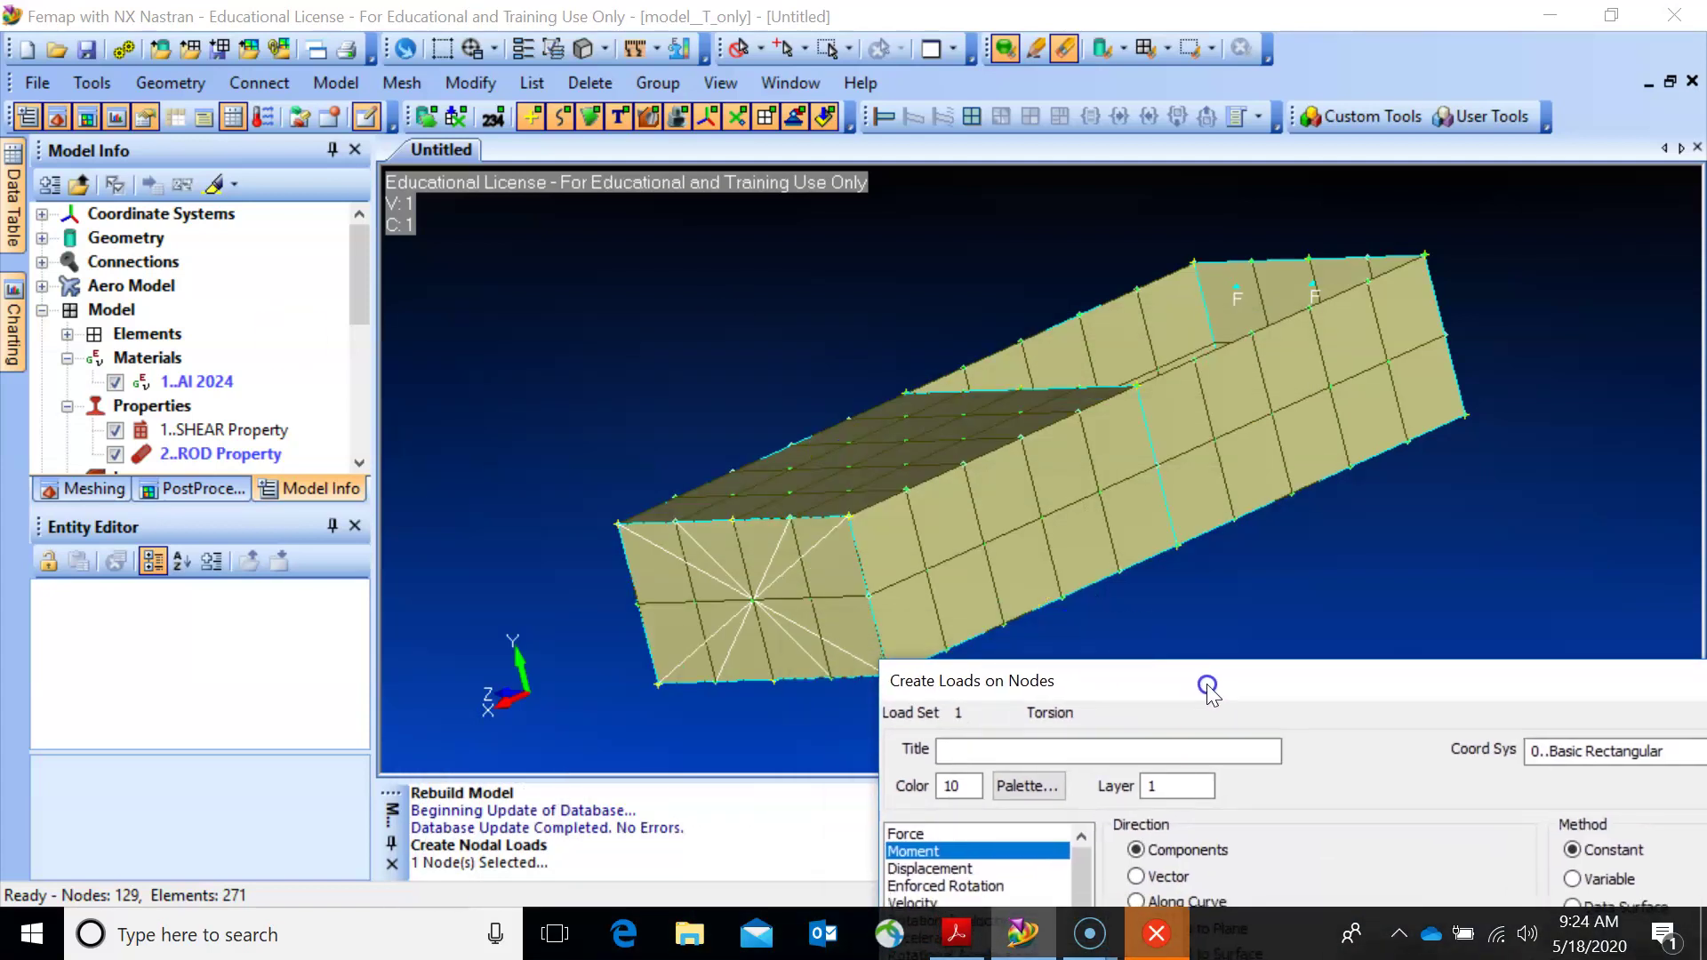
pyautogui.moveTo(646, 659); pyautogui.dragTo(640, 655, button='middle')
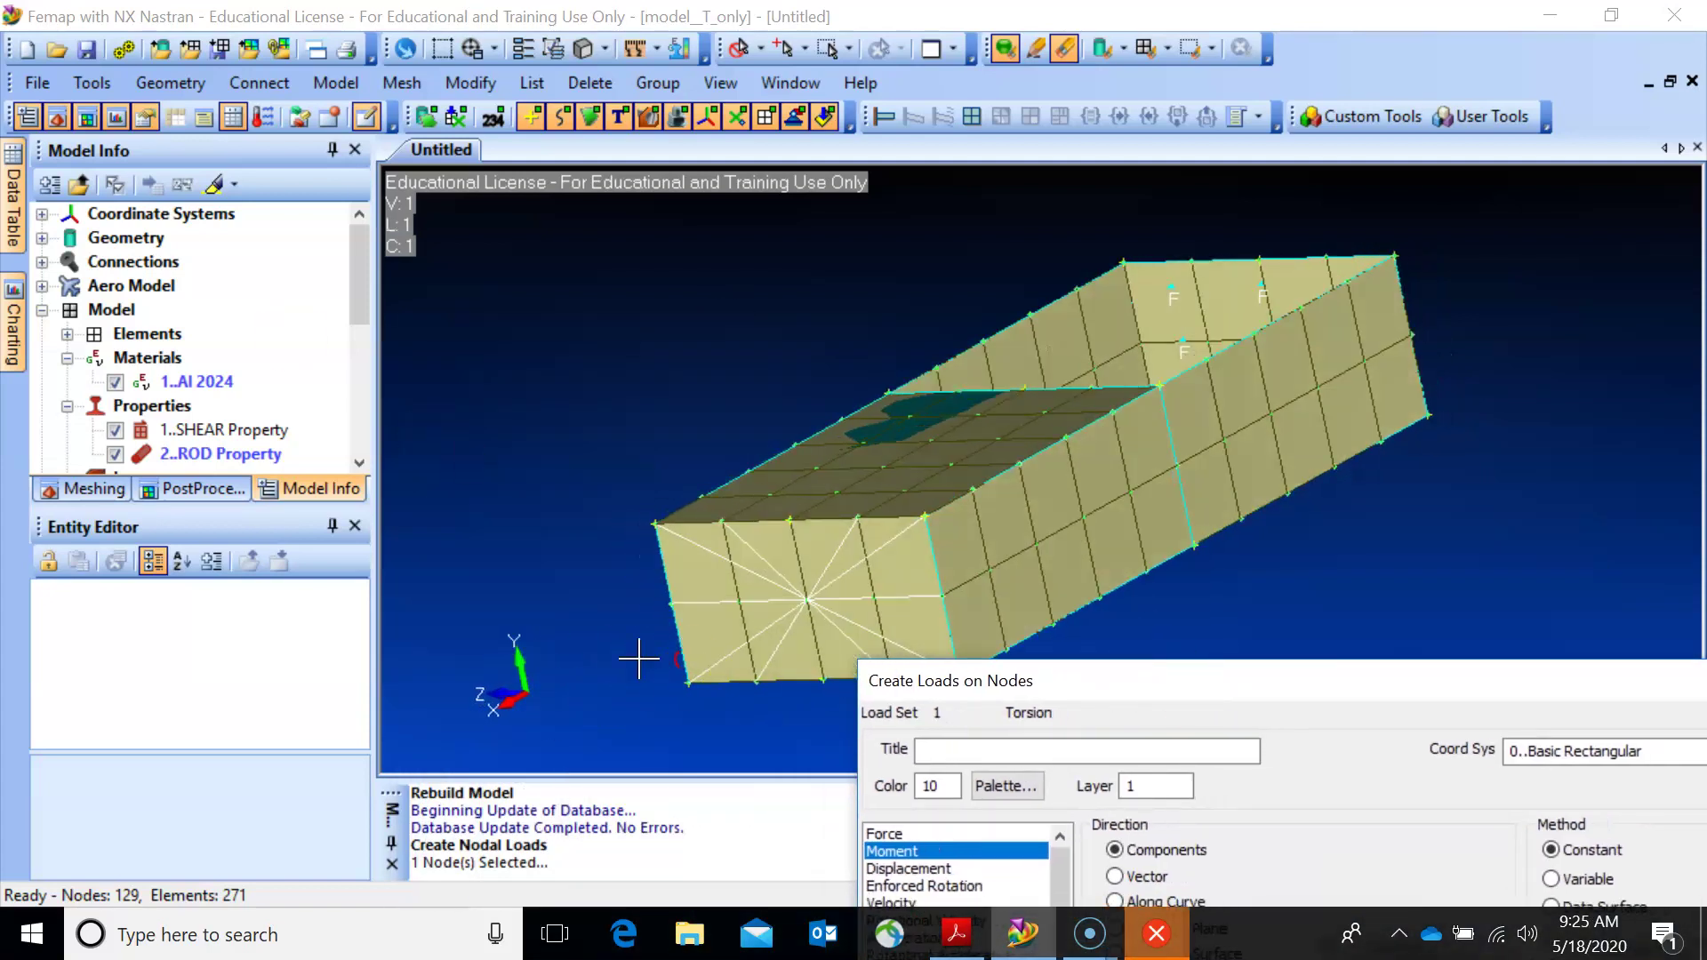
pyautogui.moveTo(1181, 694); pyautogui.dragTo(1069, 384)
pyautogui.click(1090, 716)
pyautogui.write('1000000')
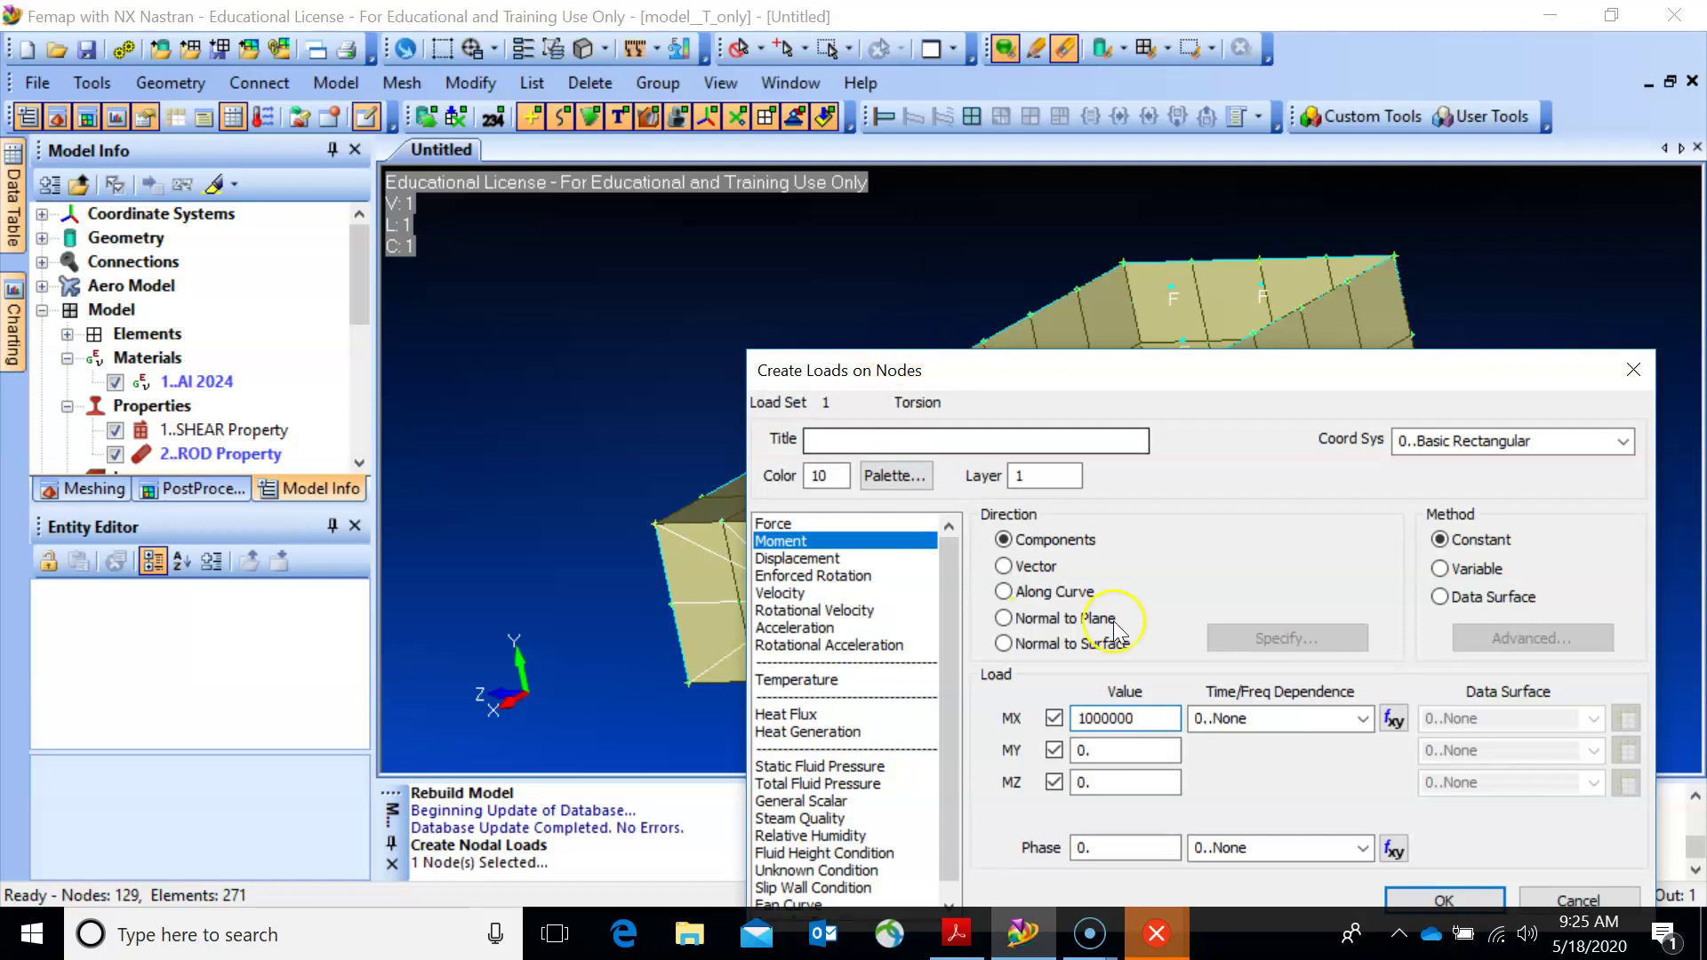
pyautogui.click(1443, 900)
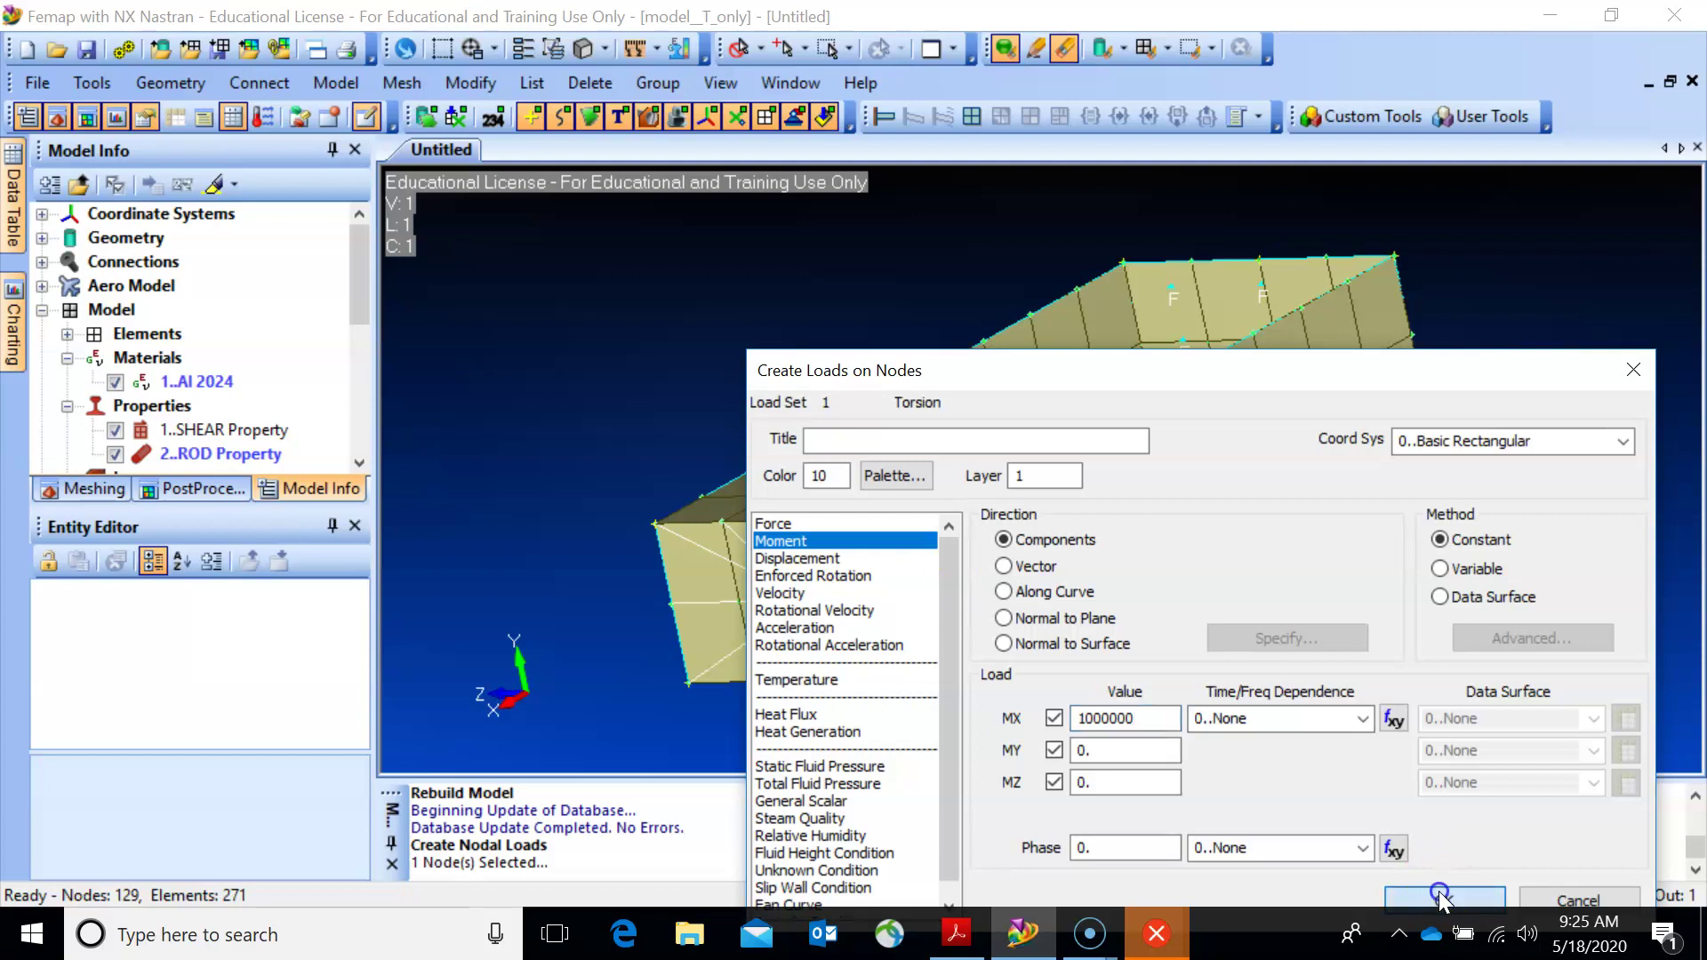
pyautogui.click(1221, 871)
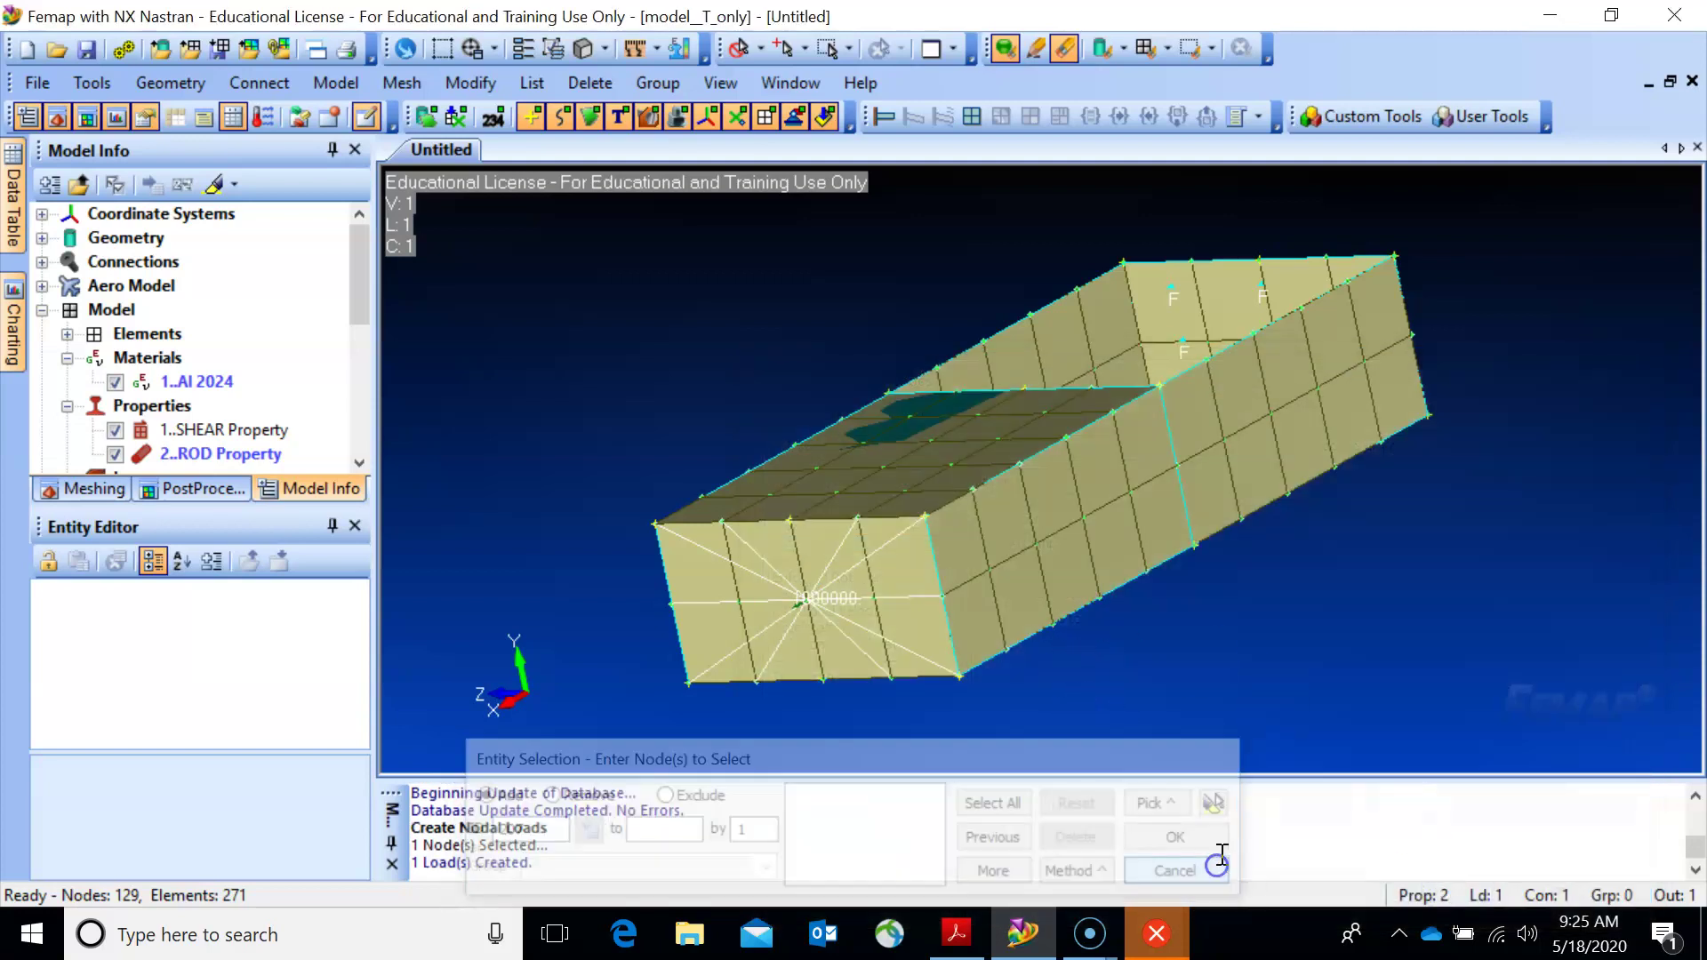
# Save the torsion model over the existing model__T_only file and close the extra program marked with a red X.
pyautogui.click(40, 82)
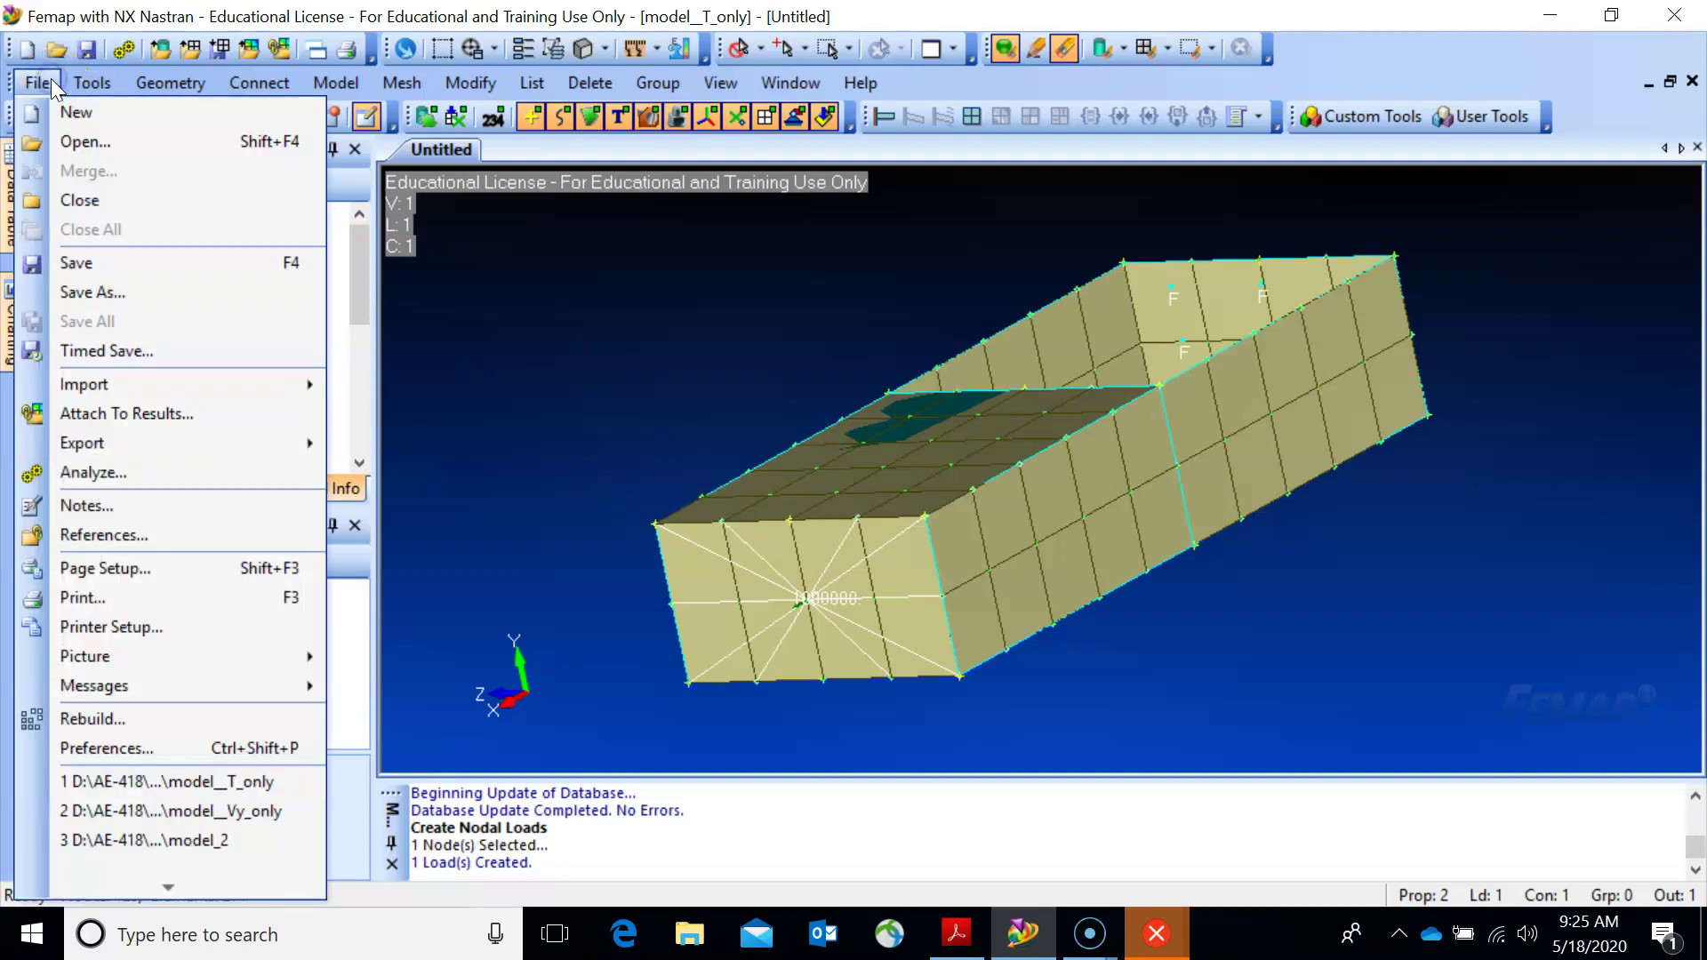
pyautogui.click(78, 295)
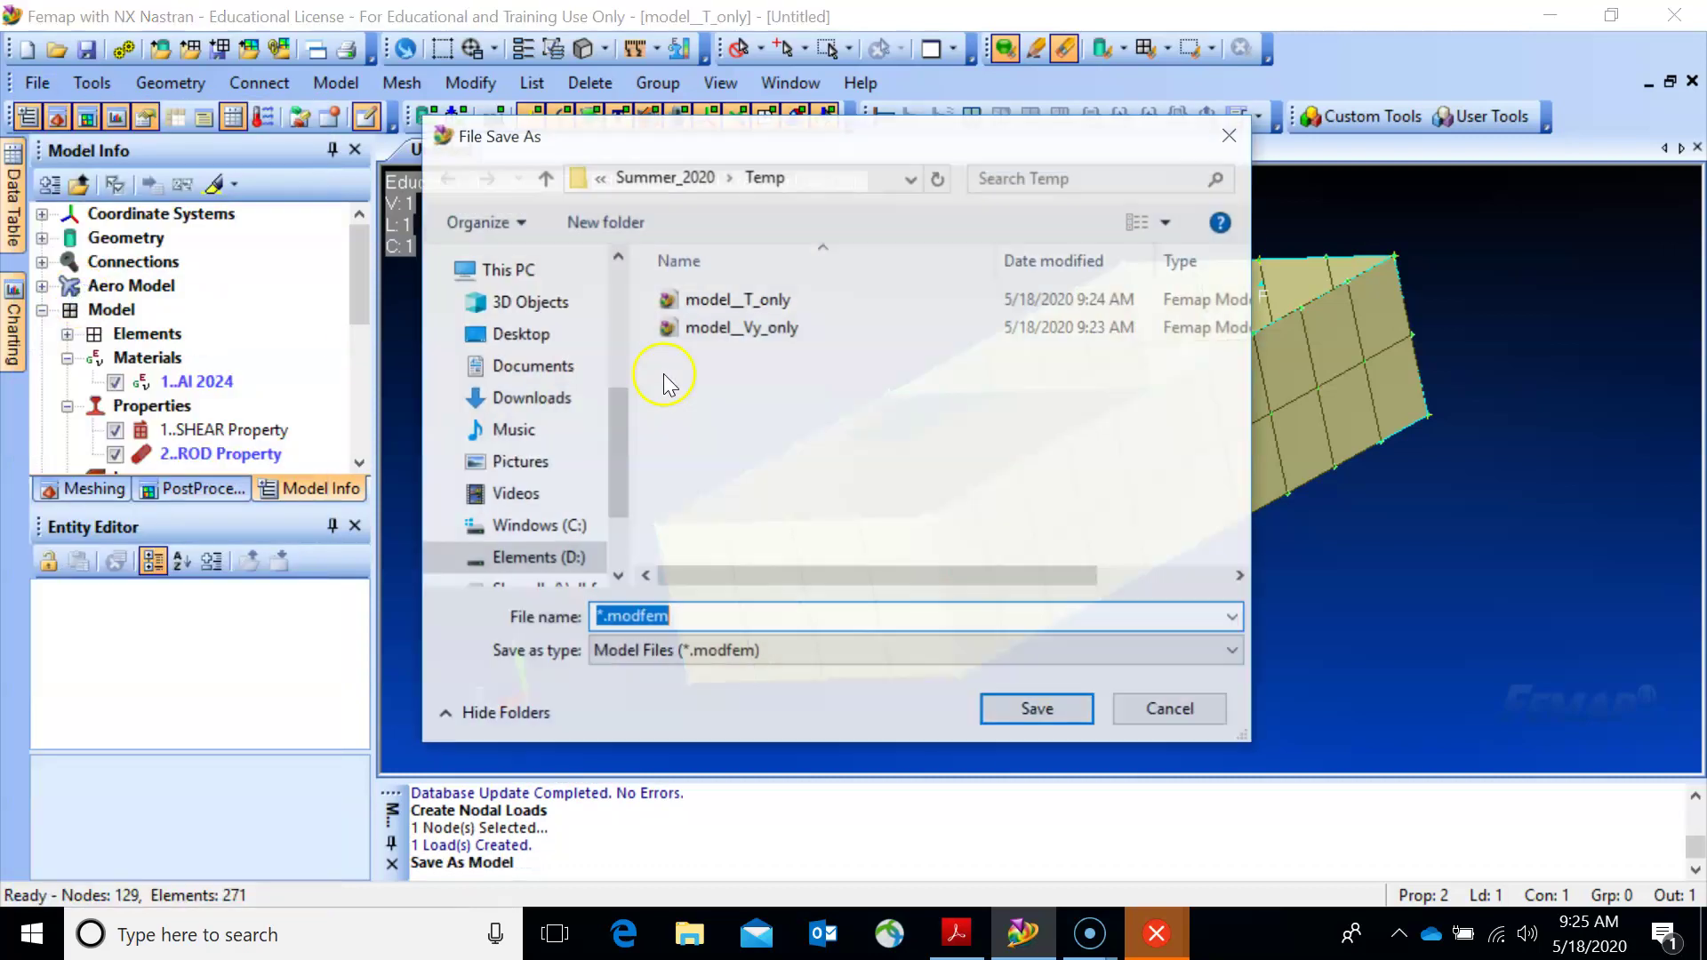
pyautogui.click(740, 302)
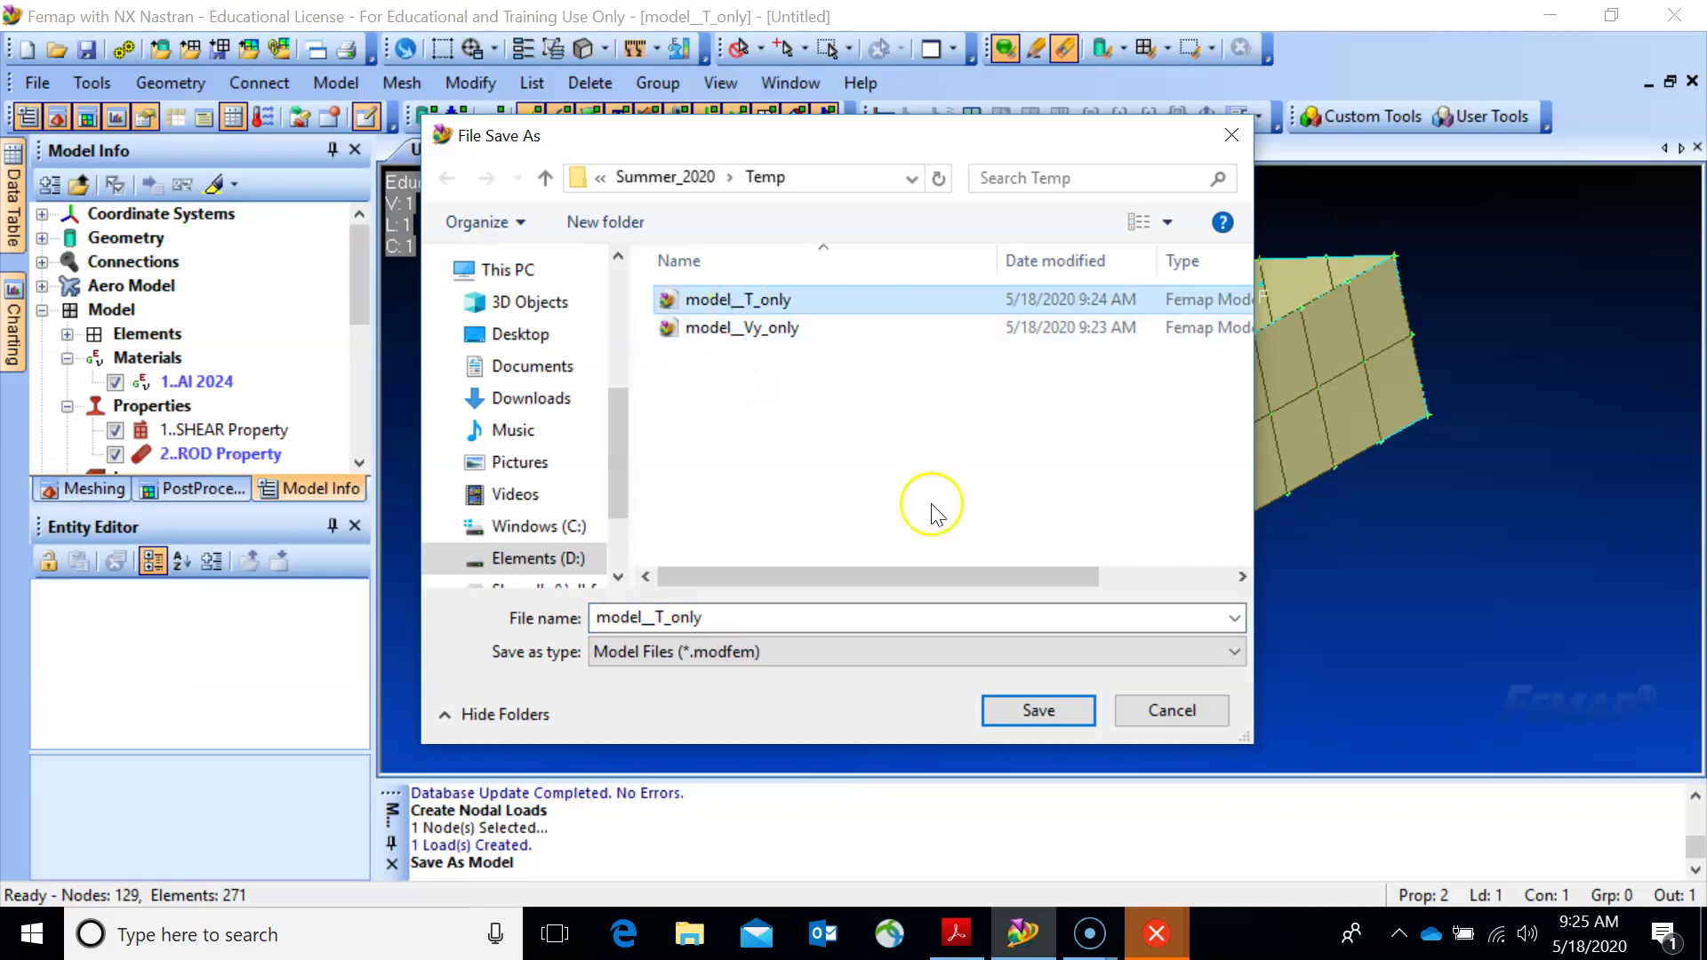
pyautogui.click(1037, 711)
pyautogui.click(804, 488)
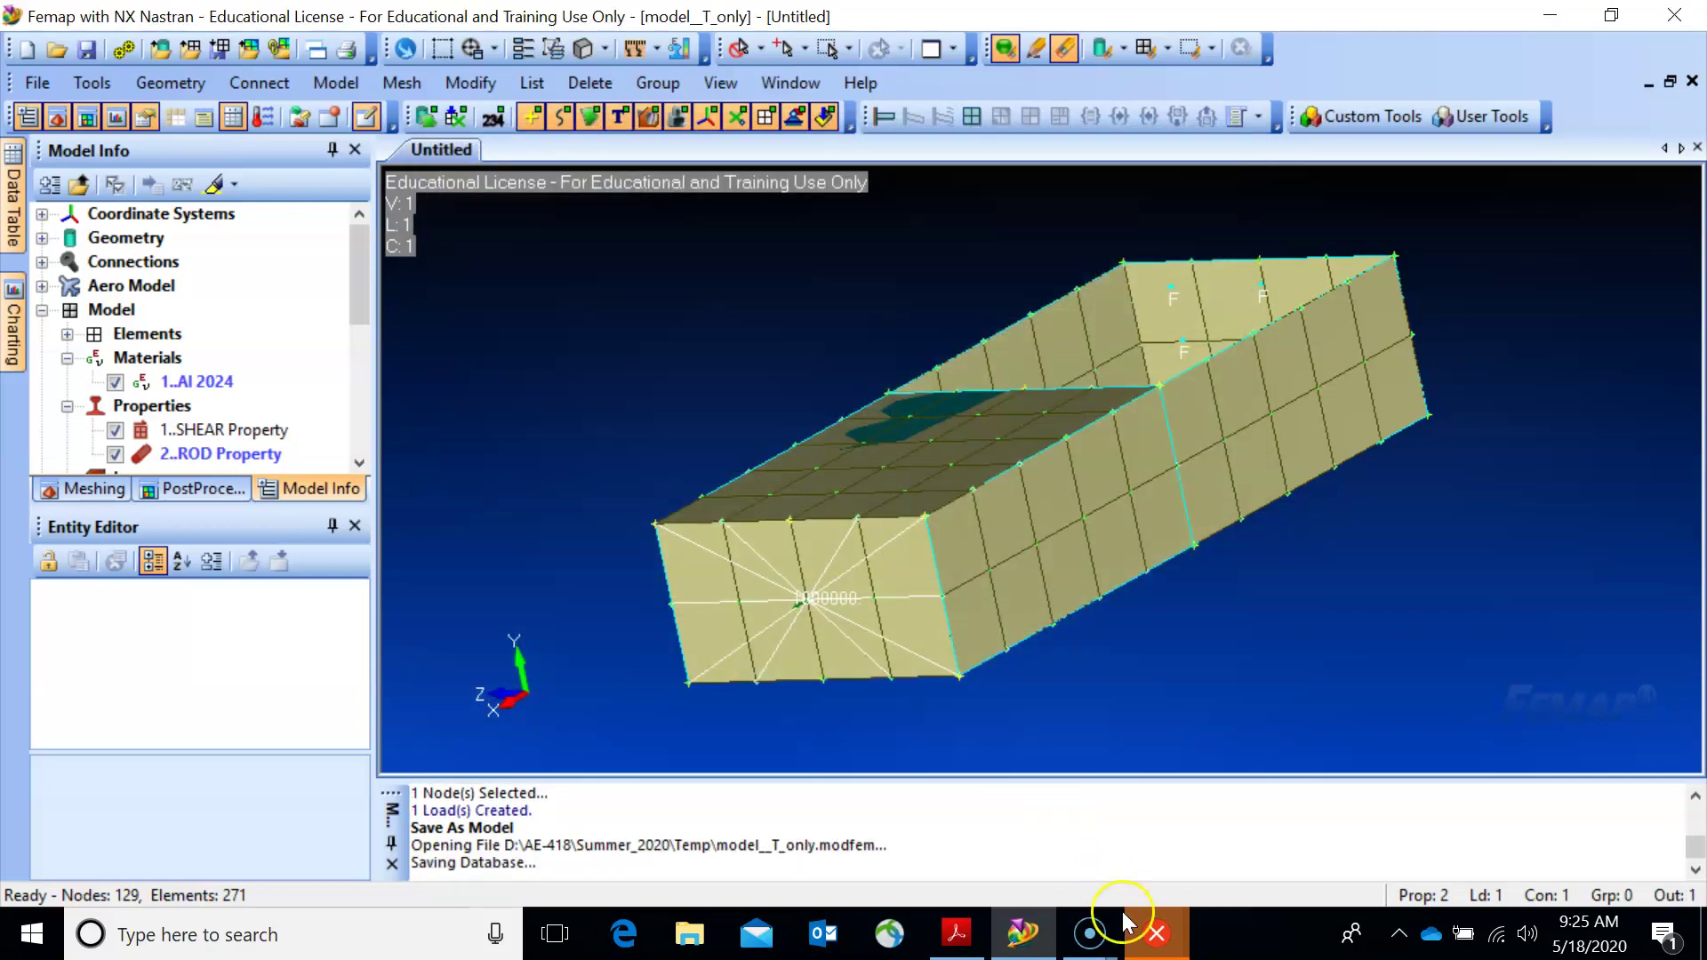
pyautogui.rightClick(1154, 931)
pyautogui.click(1118, 876)
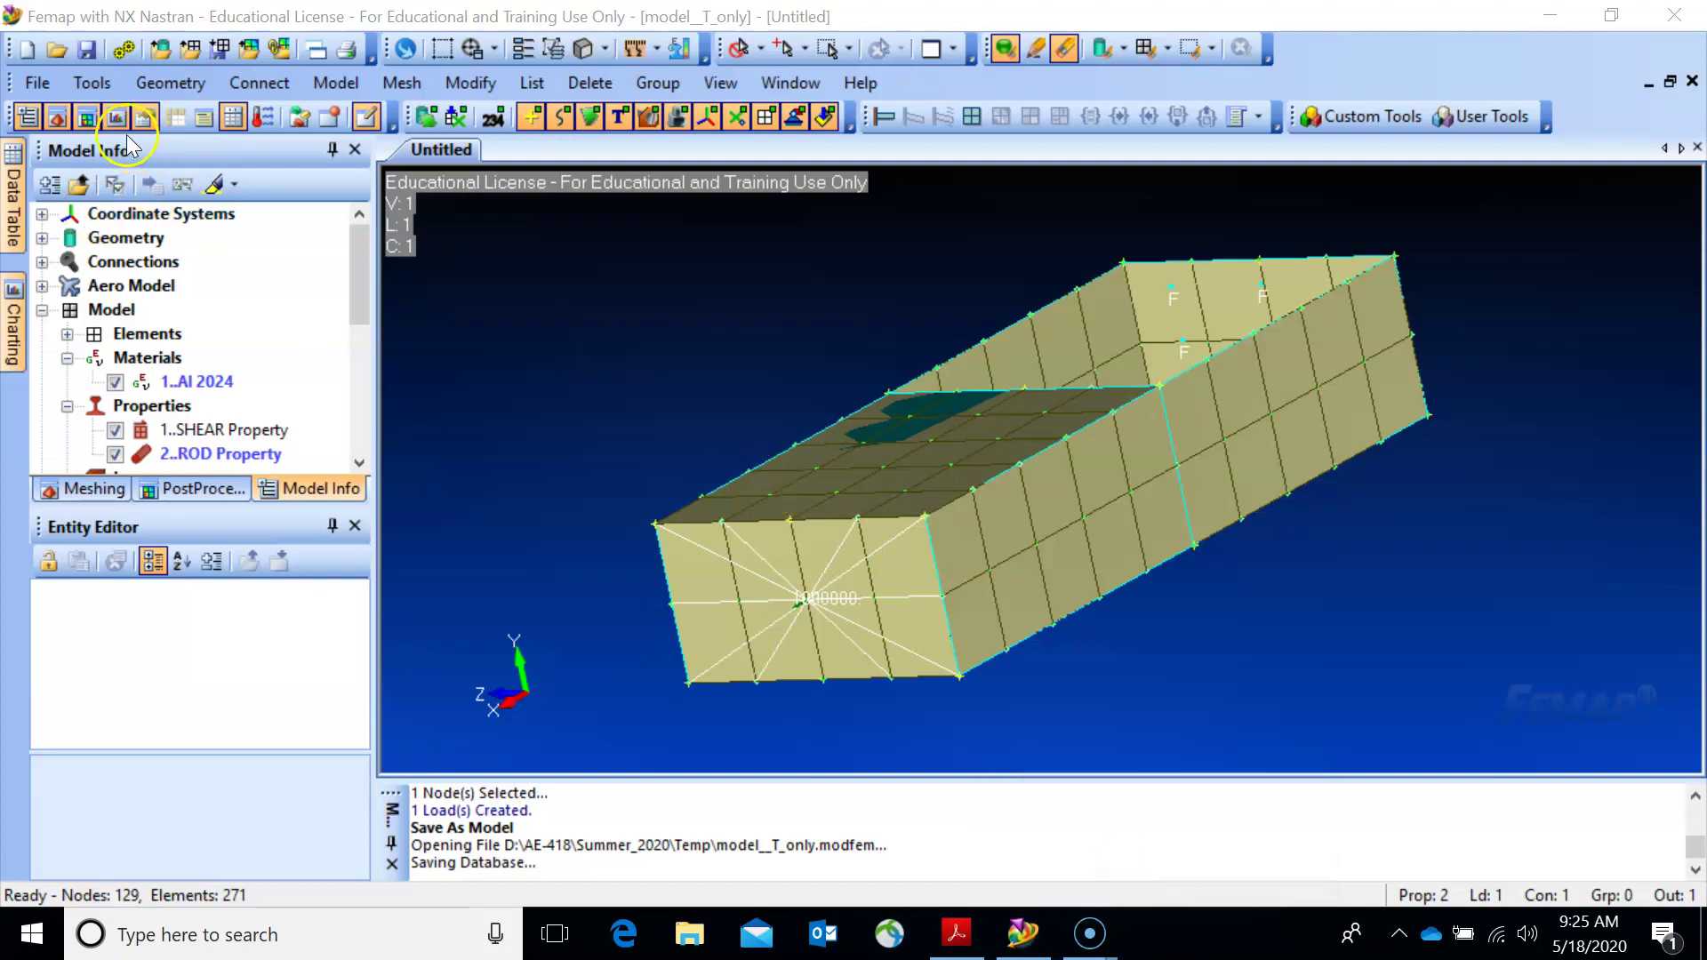
# Run the NX Nastran static analysis on the torsion model and close the analysis monitor.
pyautogui.click(124, 52)
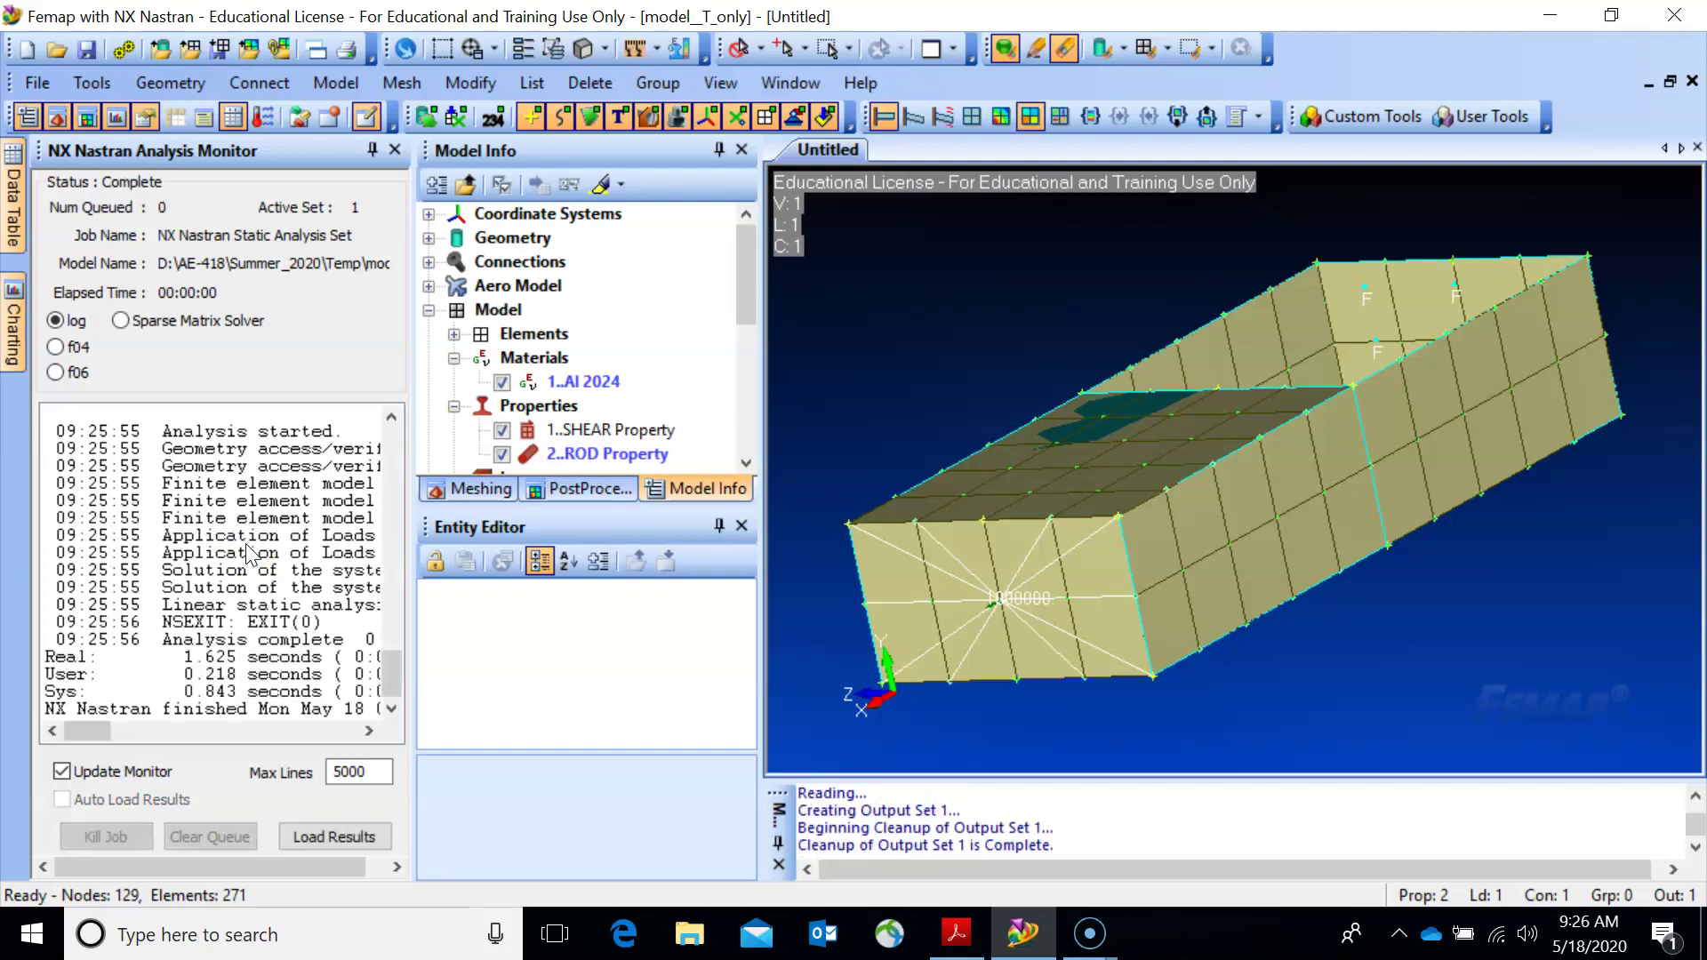
pyautogui.click(395, 150)
pyautogui.moveTo(898, 544)
pyautogui.mouseDown()
pyautogui.moveTo(827, 537)
pyautogui.moveTo(855, 544)
pyautogui.mouseUp()
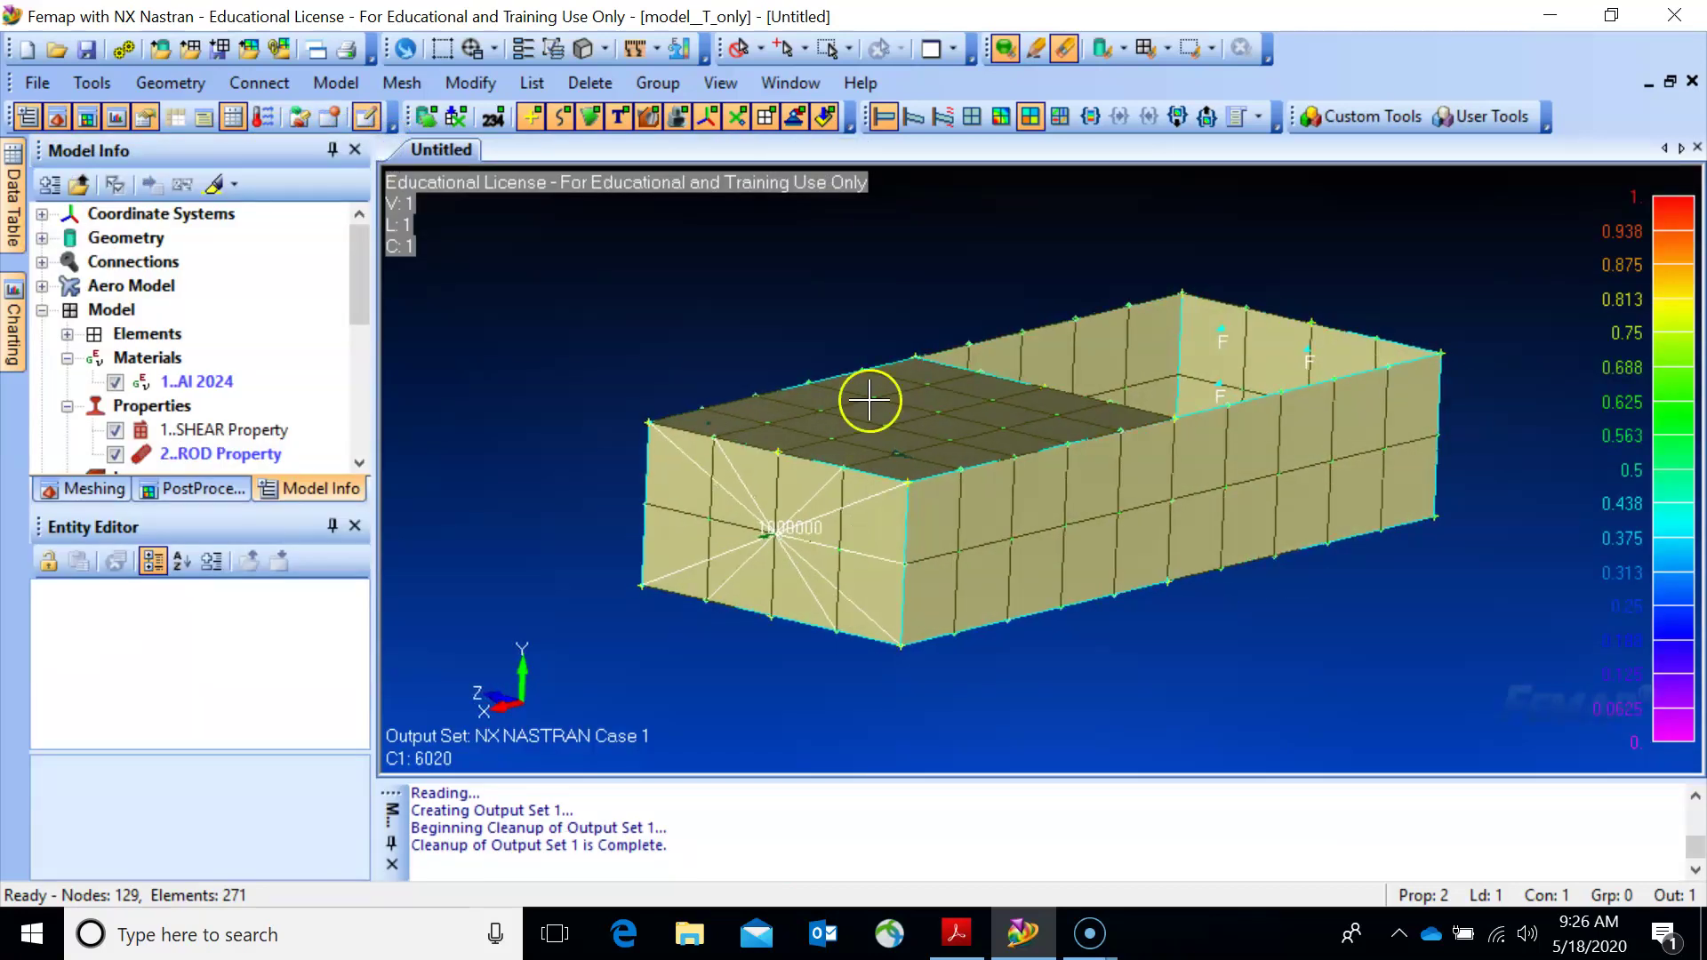
# Open the model__Vy_only file from the Temp folder alongside the torsion model.
pyautogui.click(789, 82)
pyautogui.click(809, 83)
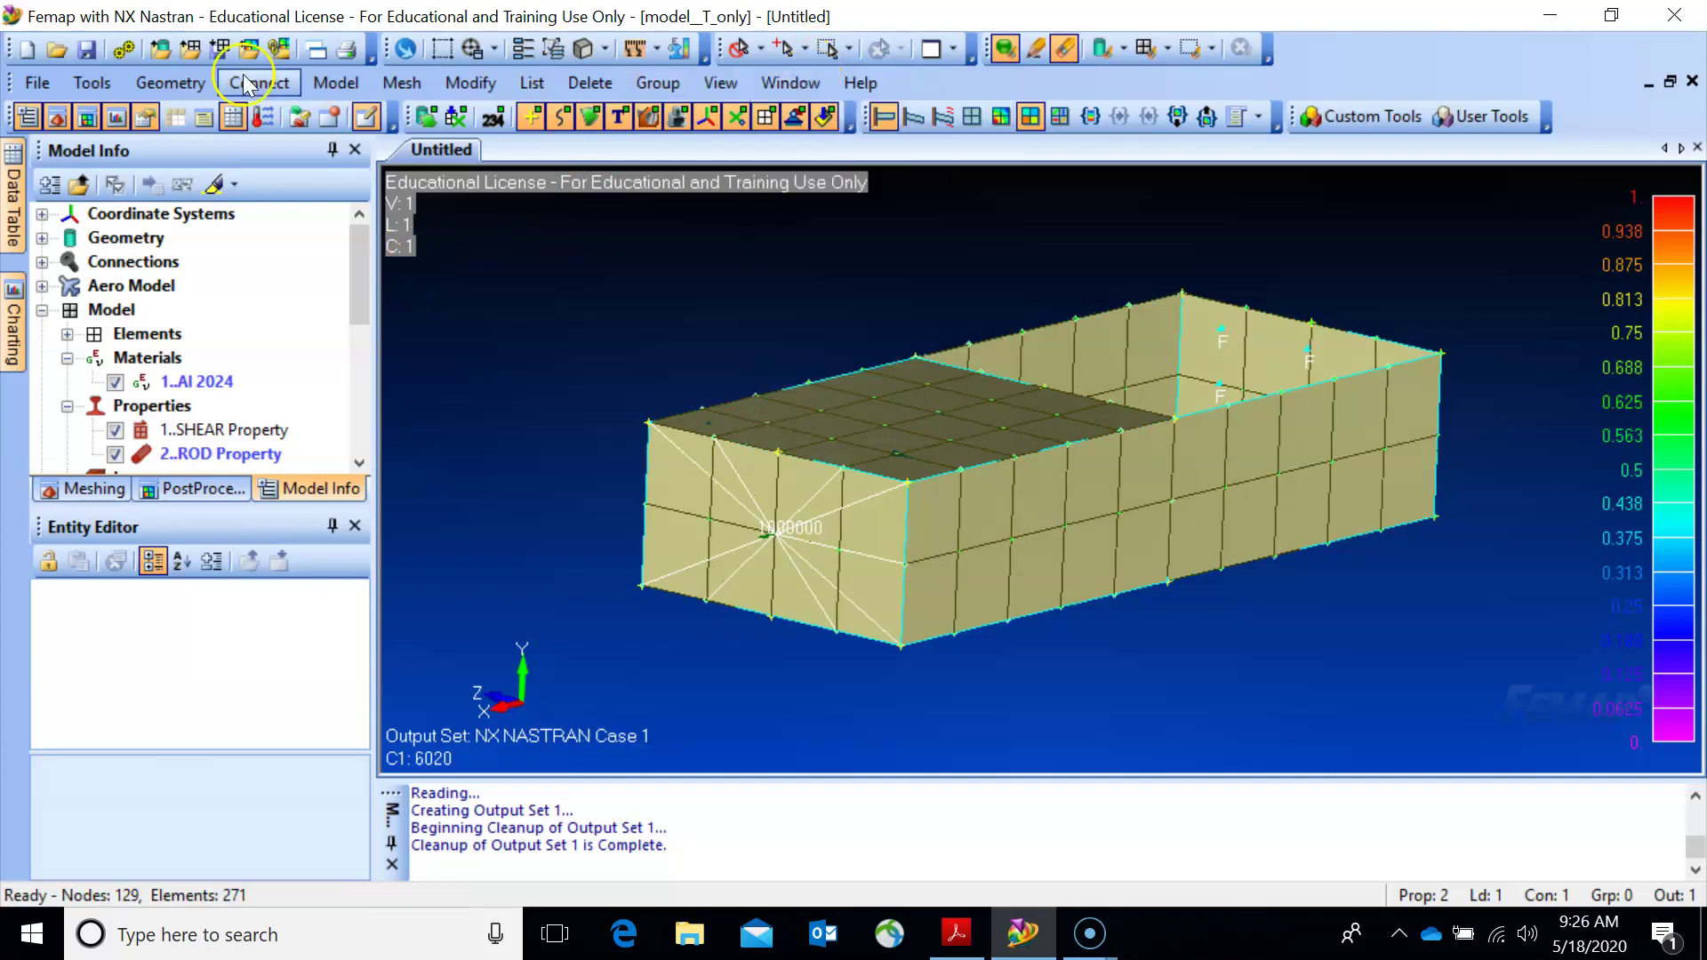
pyautogui.click(39, 82)
pyautogui.click(39, 82)
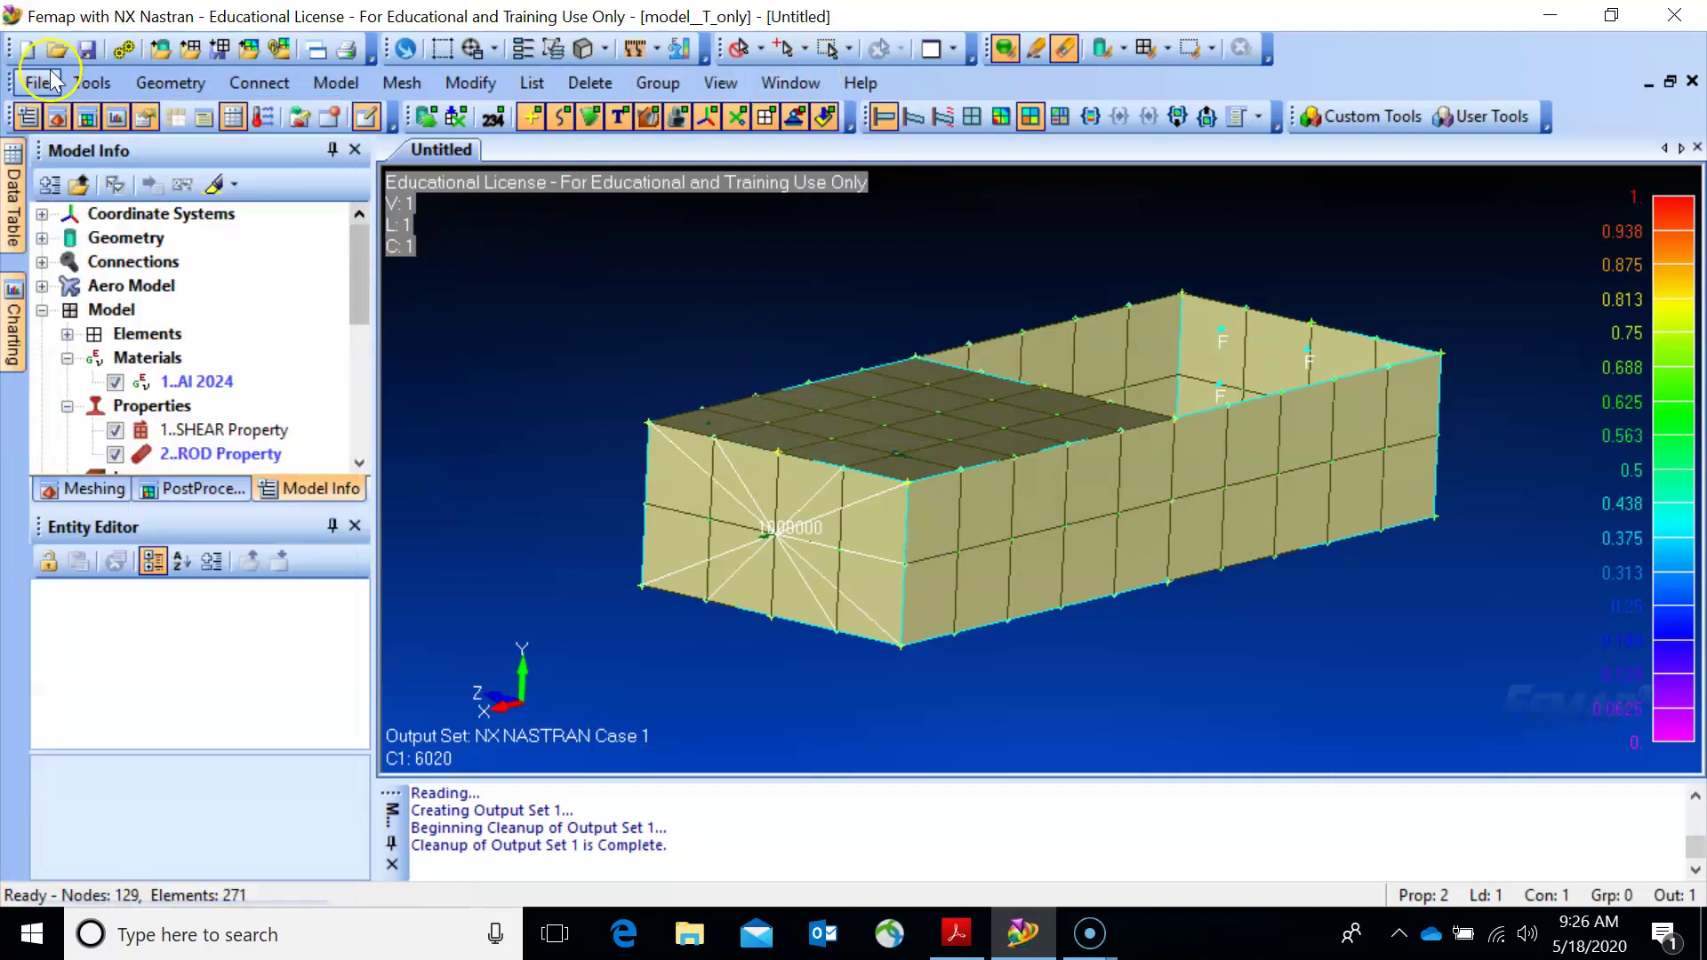
pyautogui.click(39, 83)
pyautogui.click(80, 141)
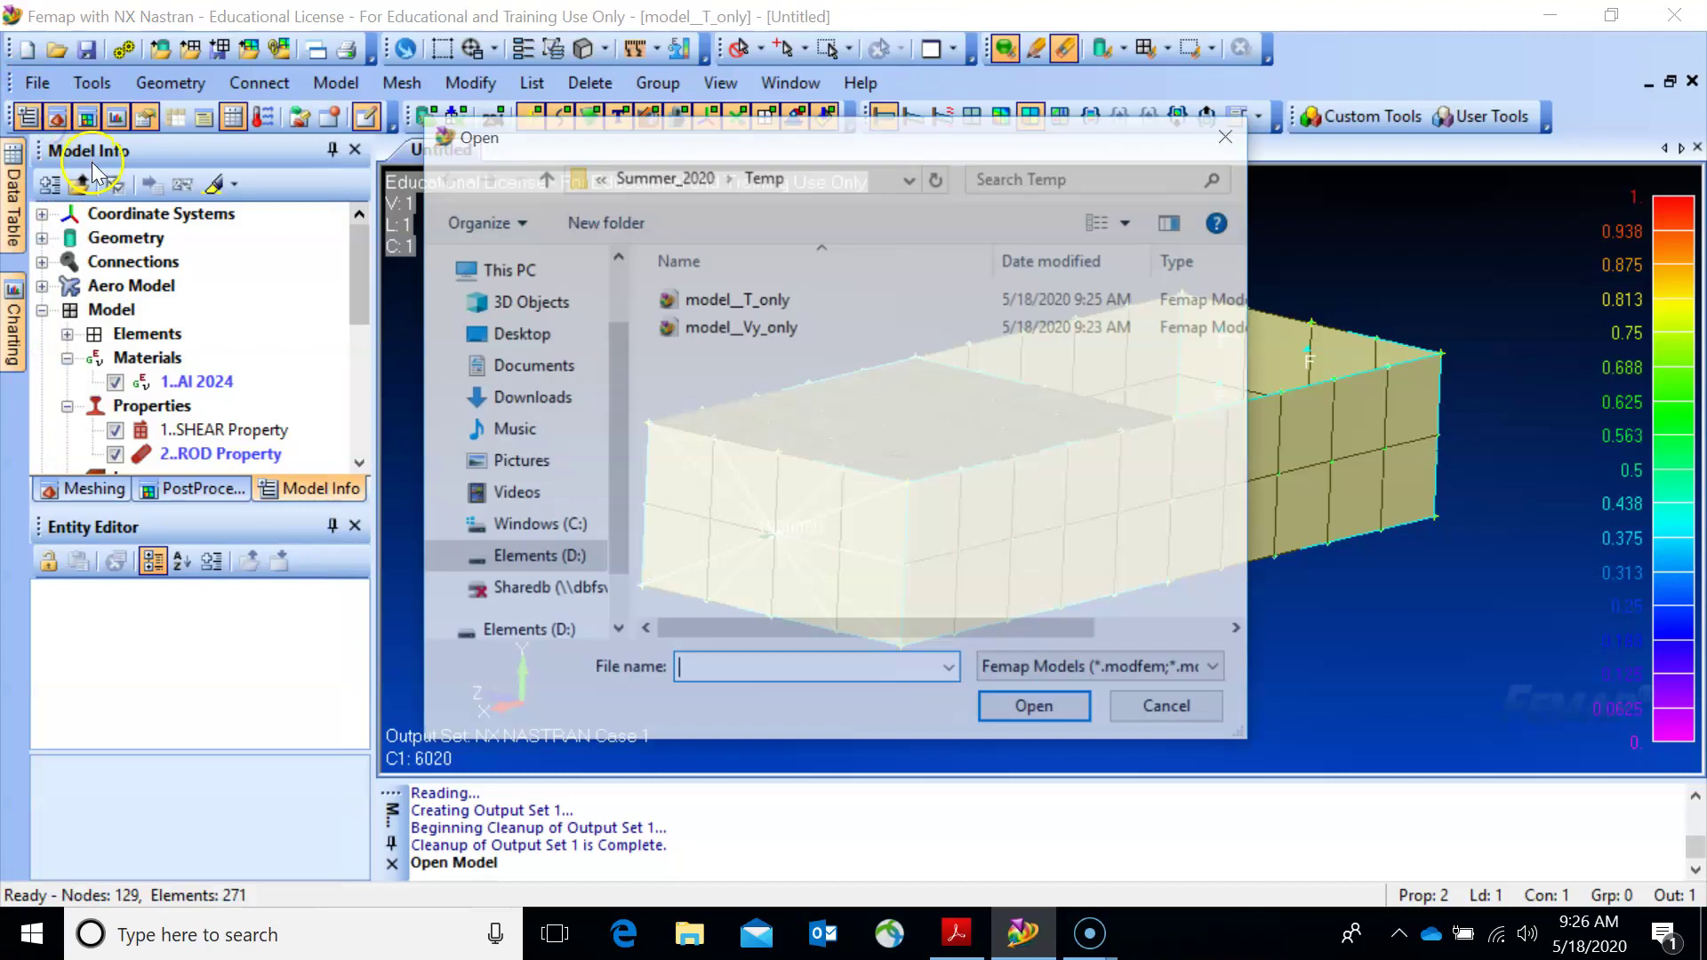
pyautogui.click(752, 328)
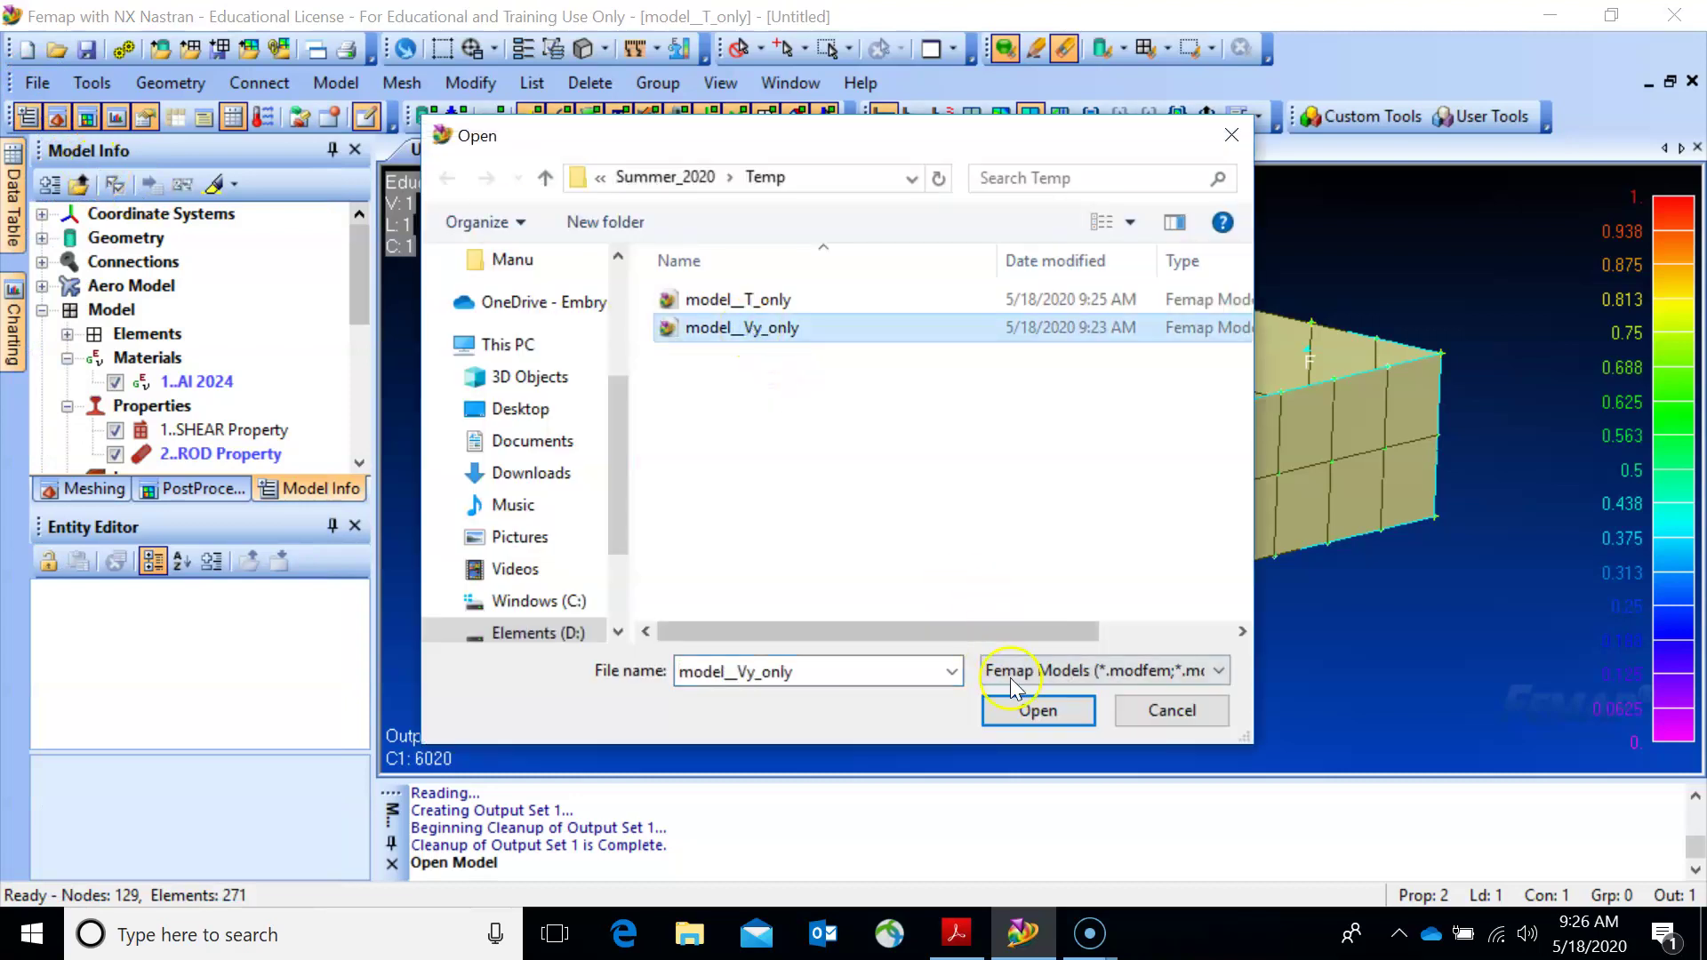
pyautogui.click(1017, 709)
# Create a new group titled Top Flange in the shear force model and expand the list of groups.
pyautogui.moveTo(853, 579); pyautogui.dragTo(1105, 503, button='middle')
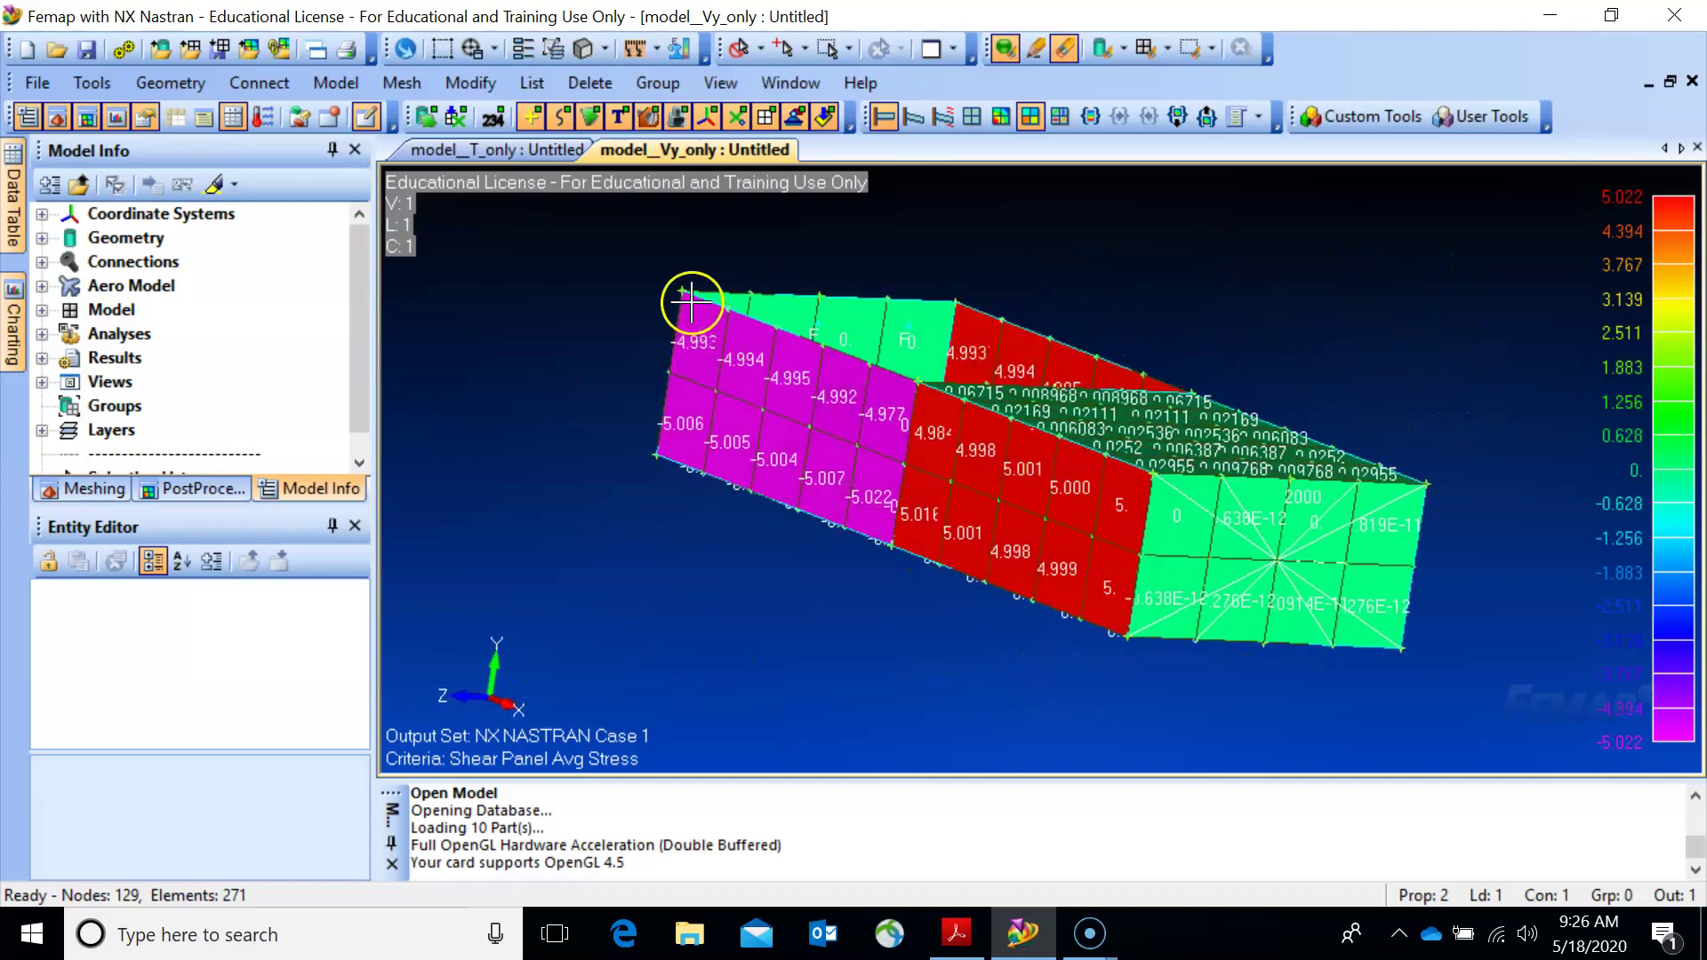
pyautogui.moveTo(868, 434); pyautogui.dragTo(907, 445, button='middle')
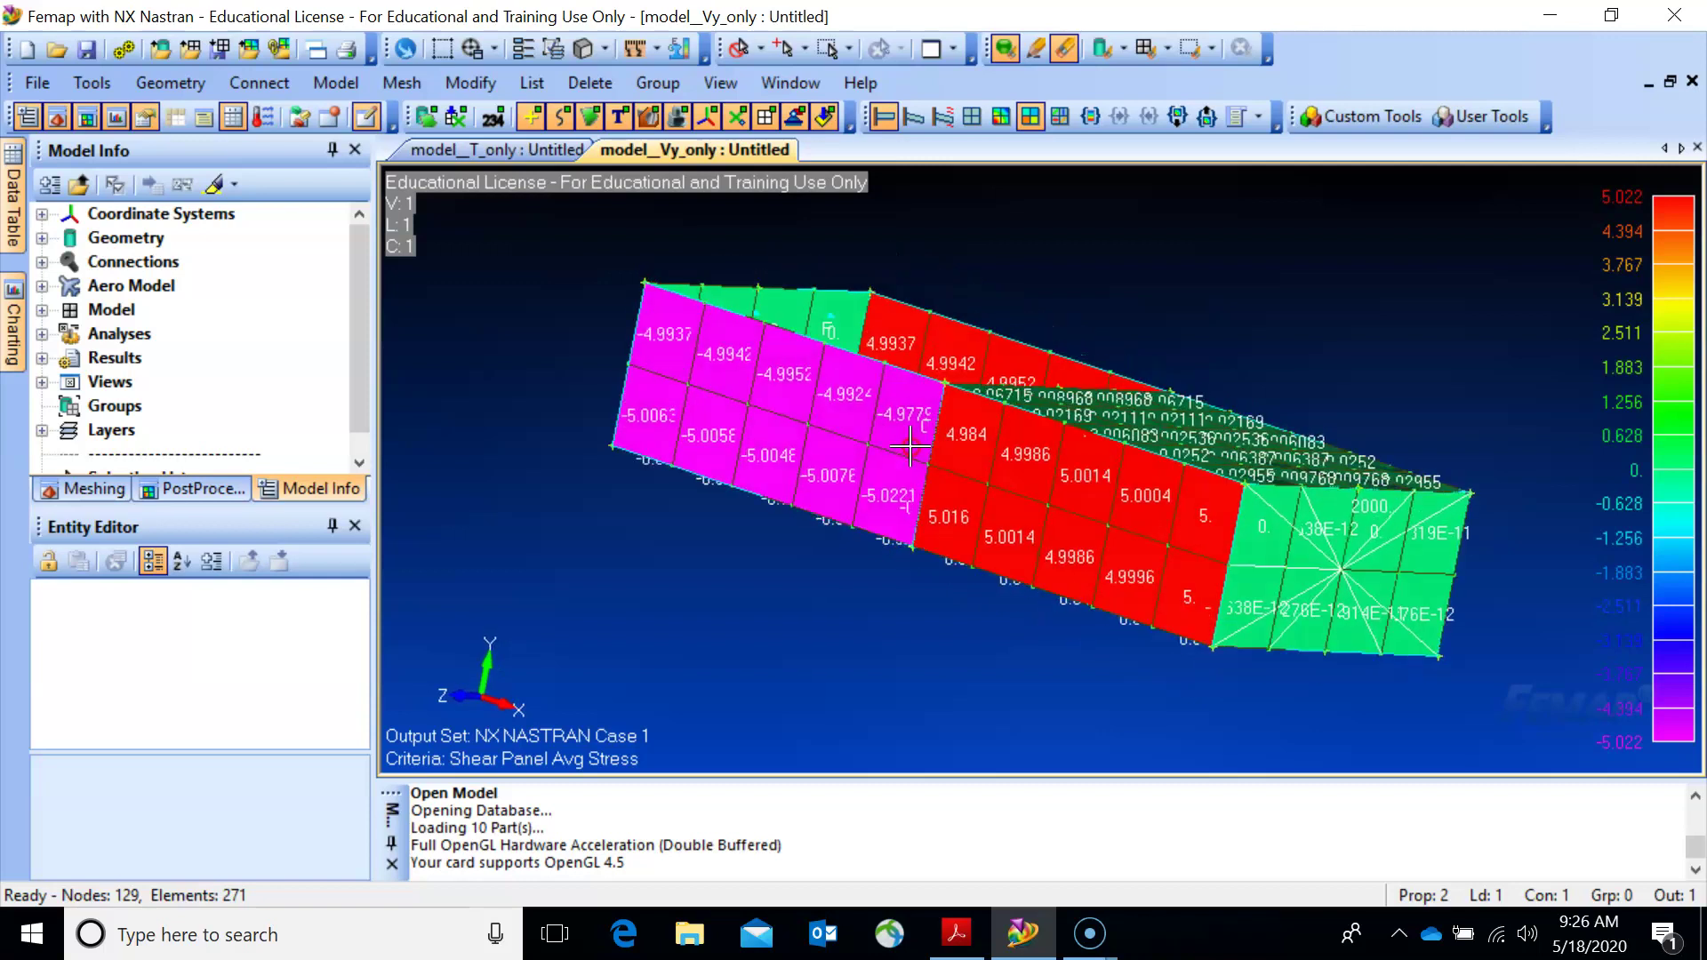
pyautogui.rightClick(105, 412)
pyautogui.click(156, 425)
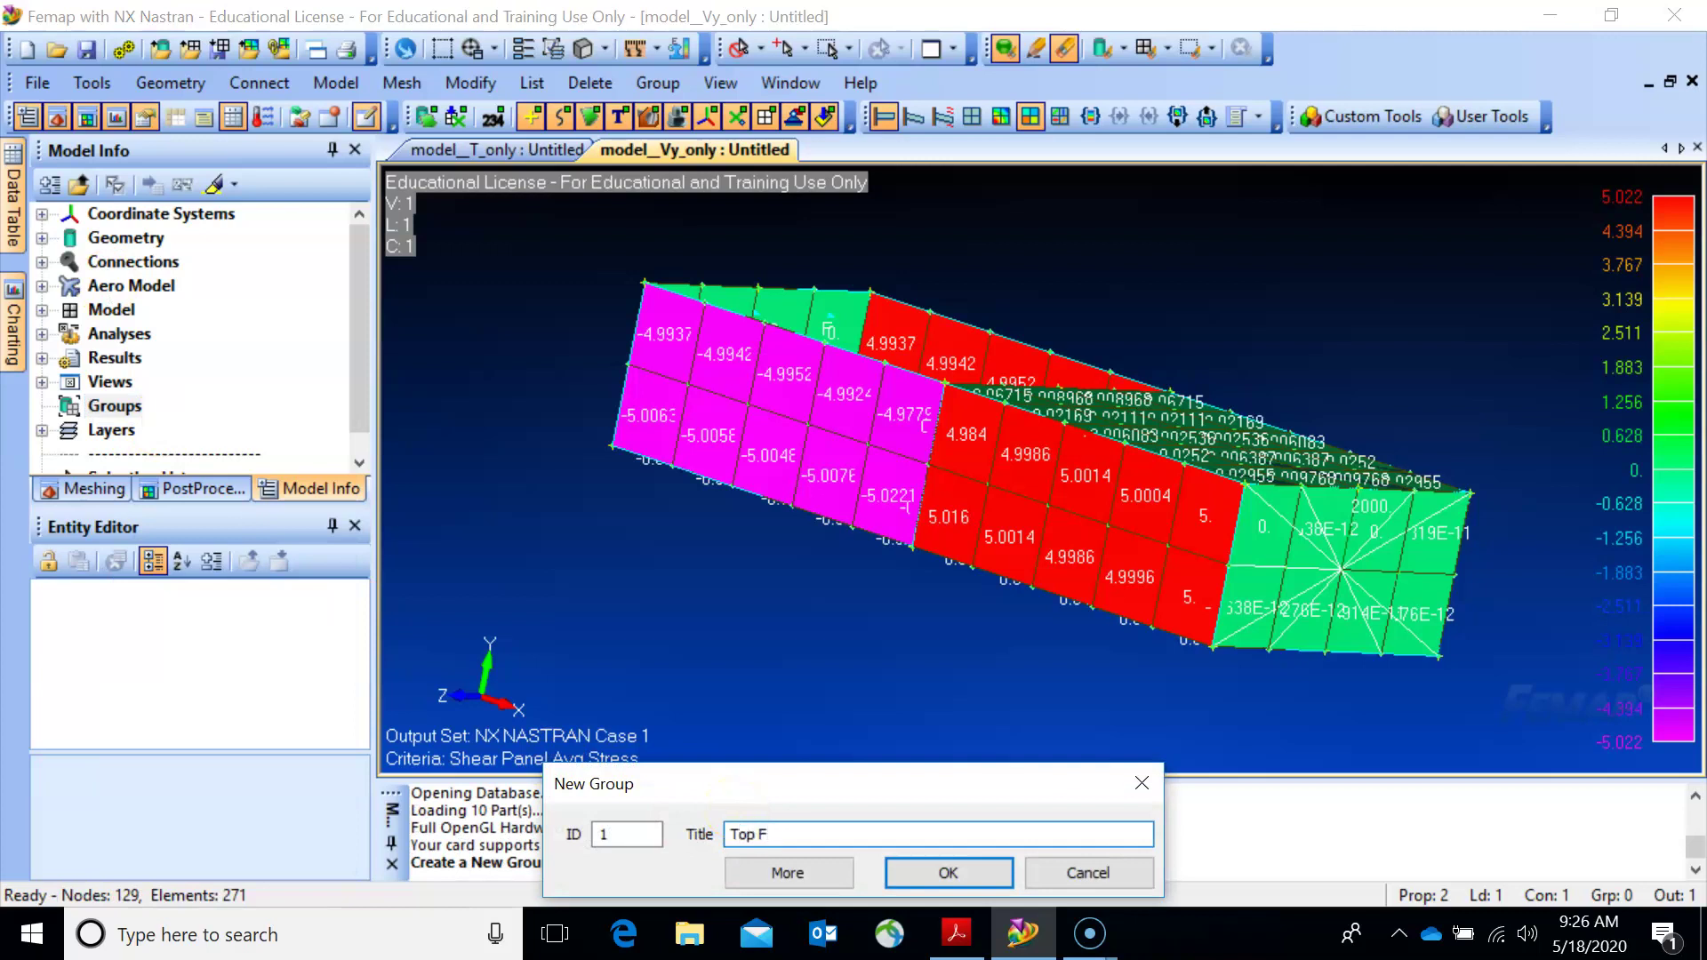
pyautogui.write('Top Flange')
pyautogui.click(925, 874)
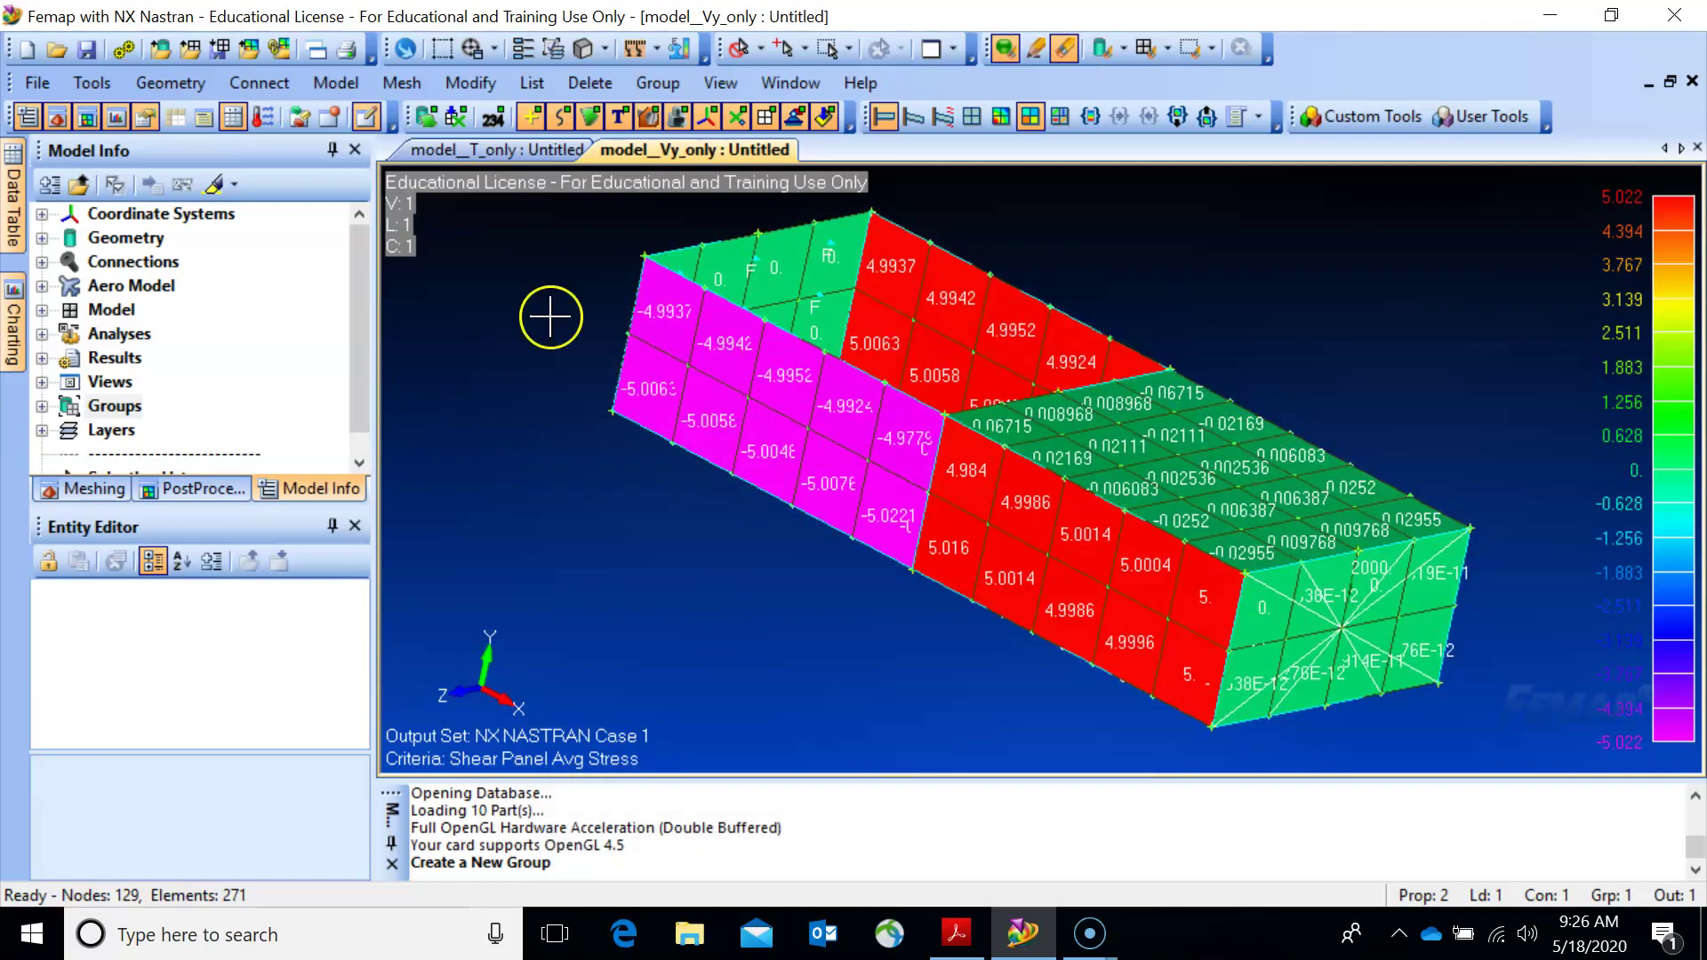
pyautogui.click(42, 406)
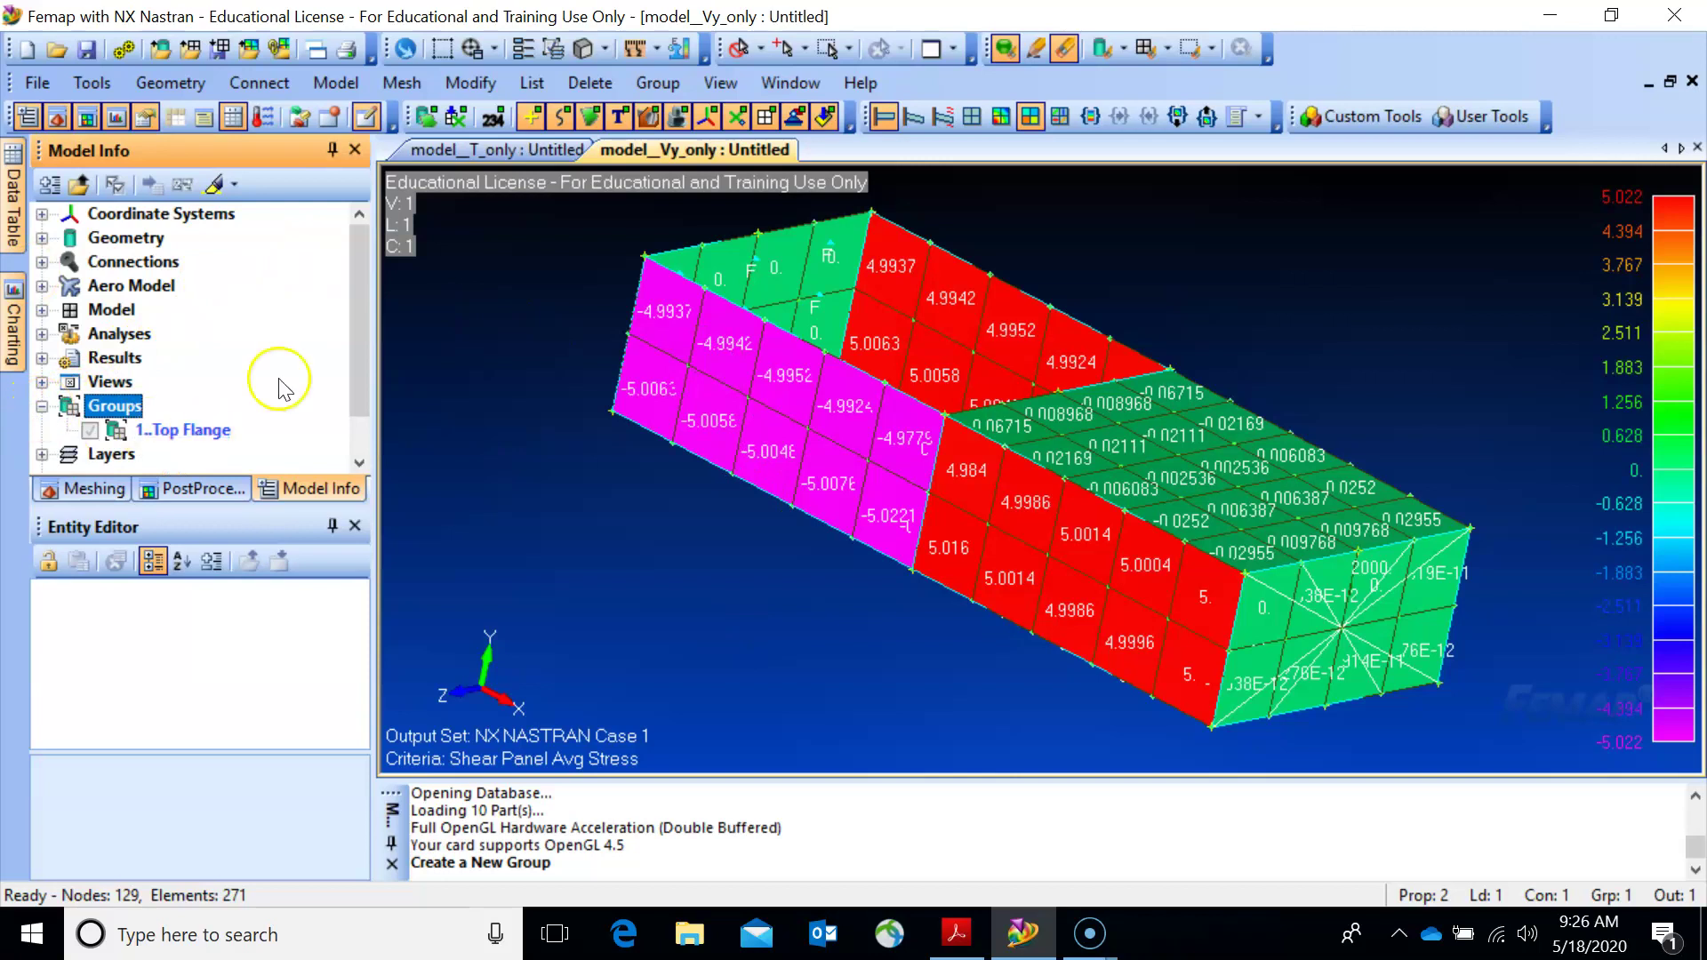
# Start adding elements to the Top Flange group by the curves they lie on.
pyautogui.click(658, 83)
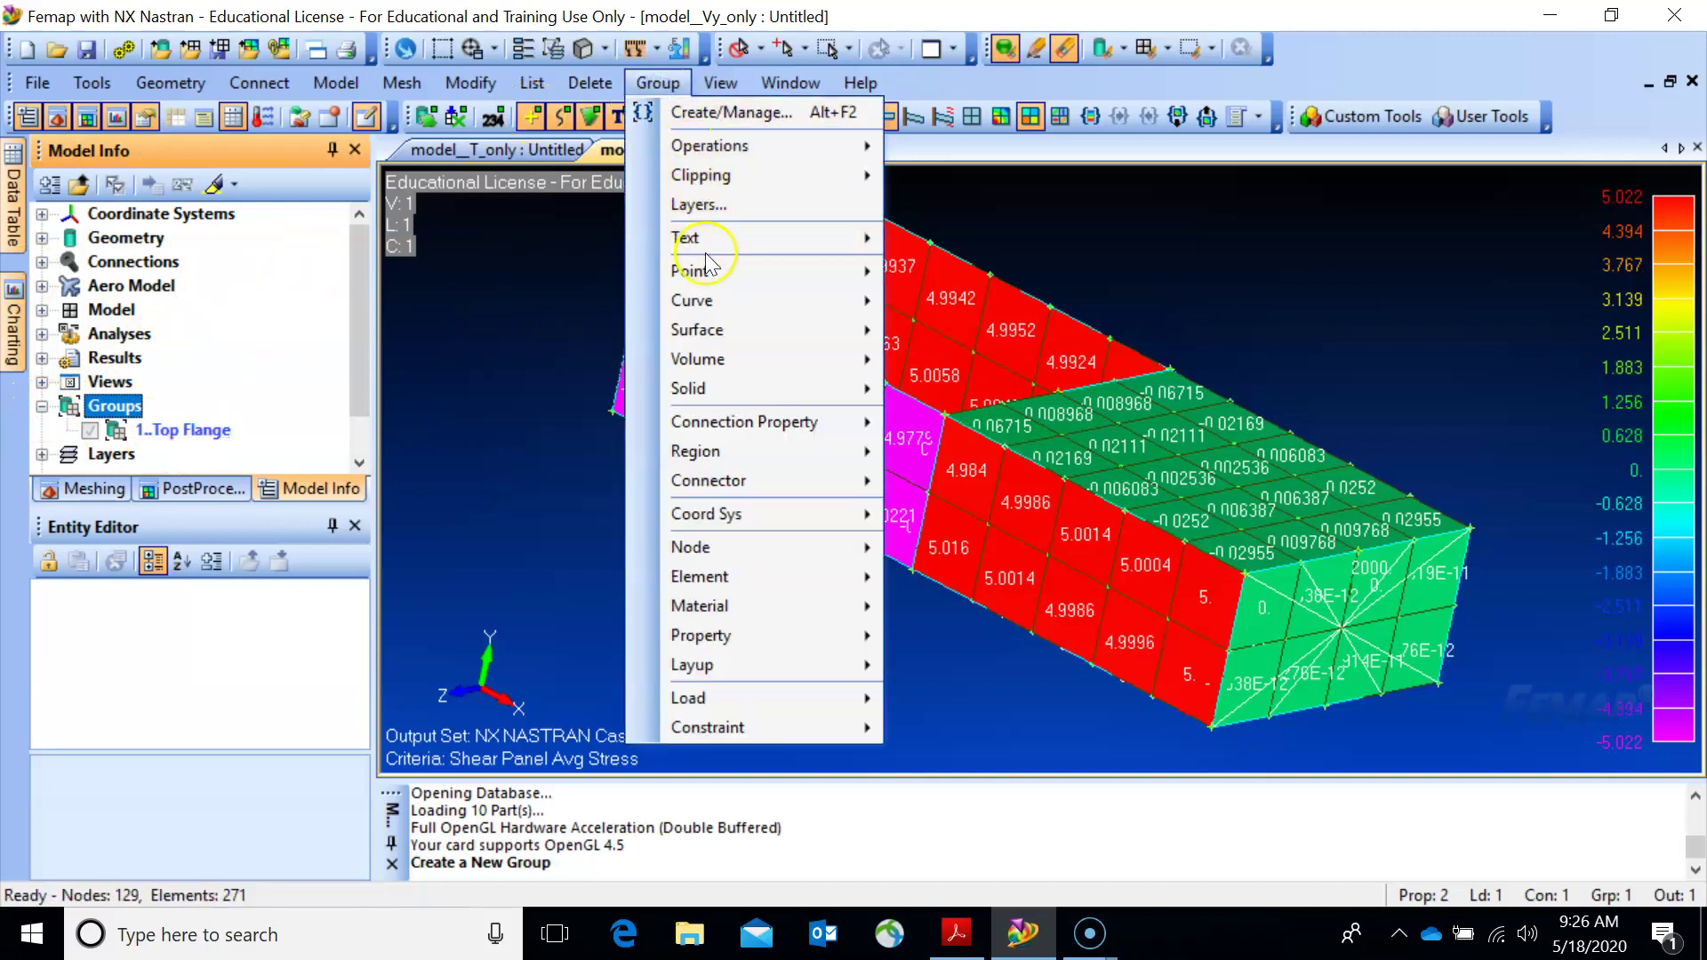
pyautogui.moveTo(709, 327)
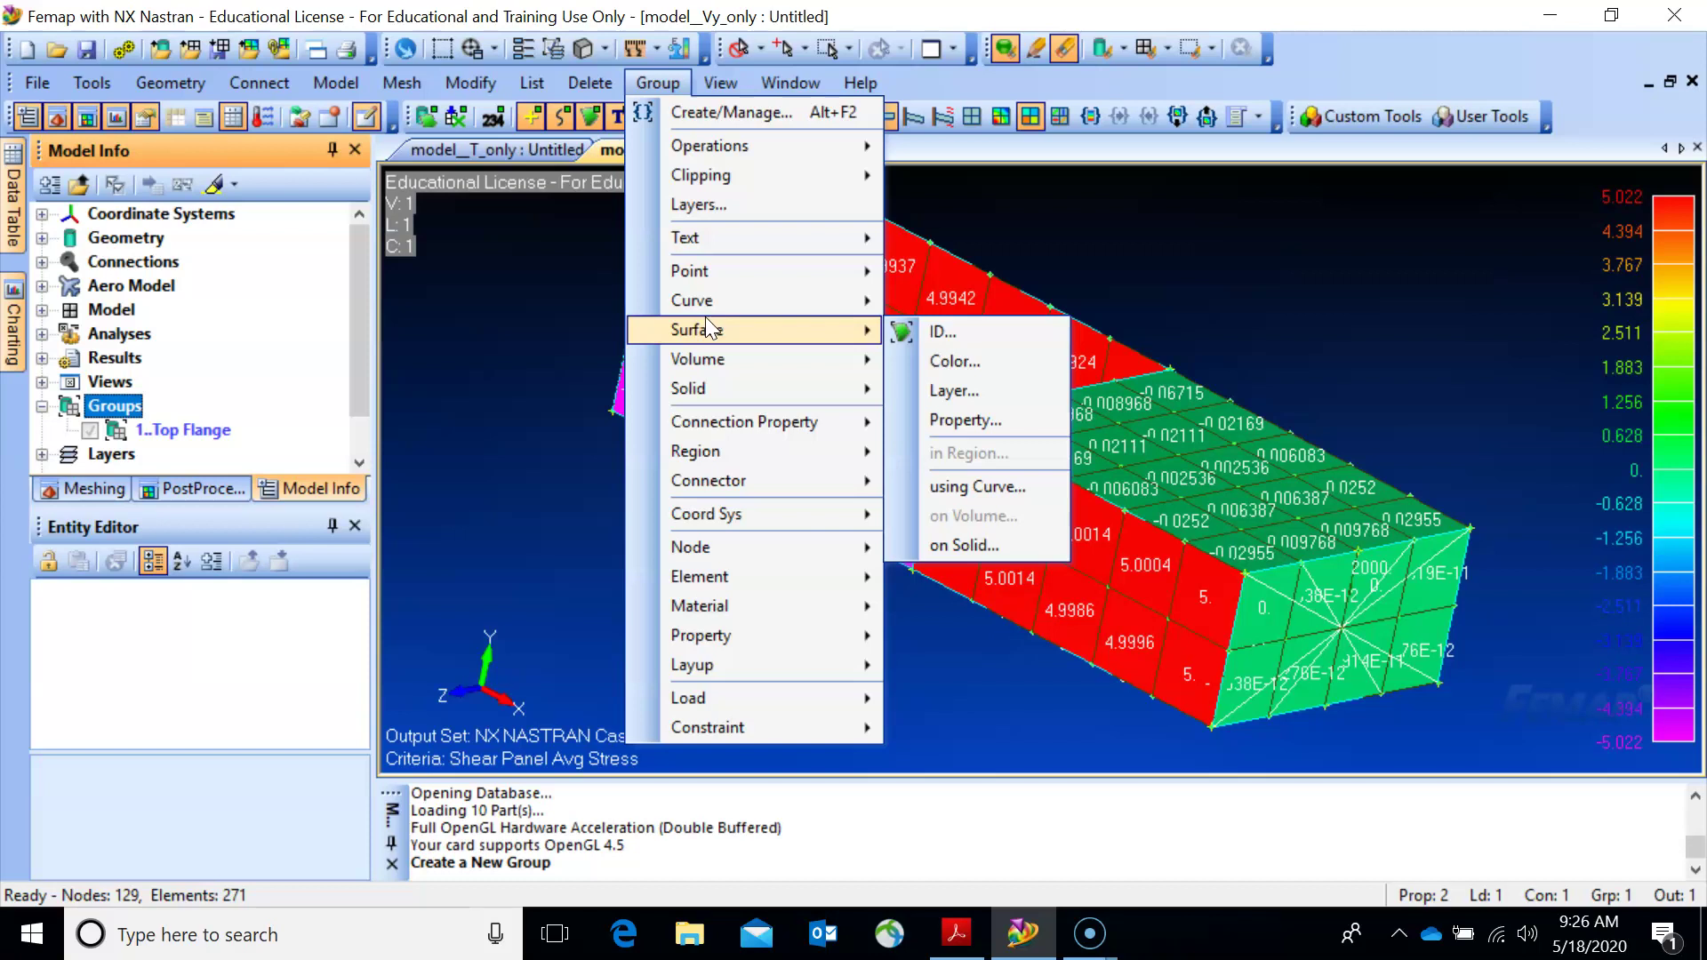
pyautogui.click(757, 575)
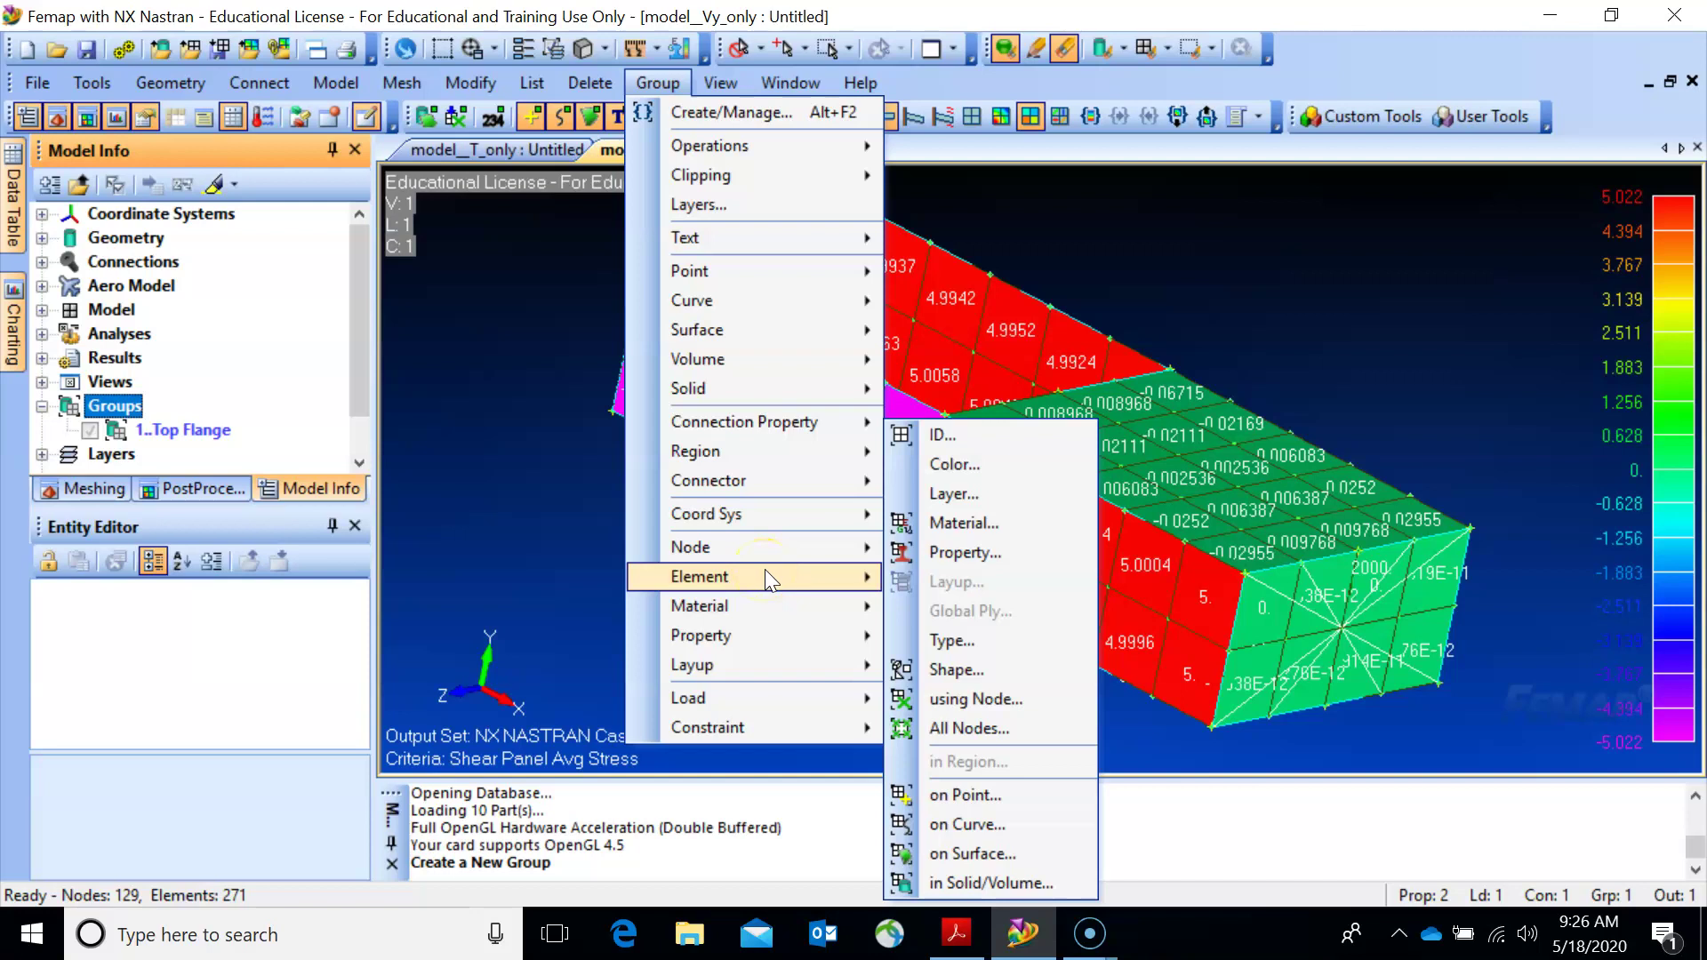
pyautogui.click(974, 831)
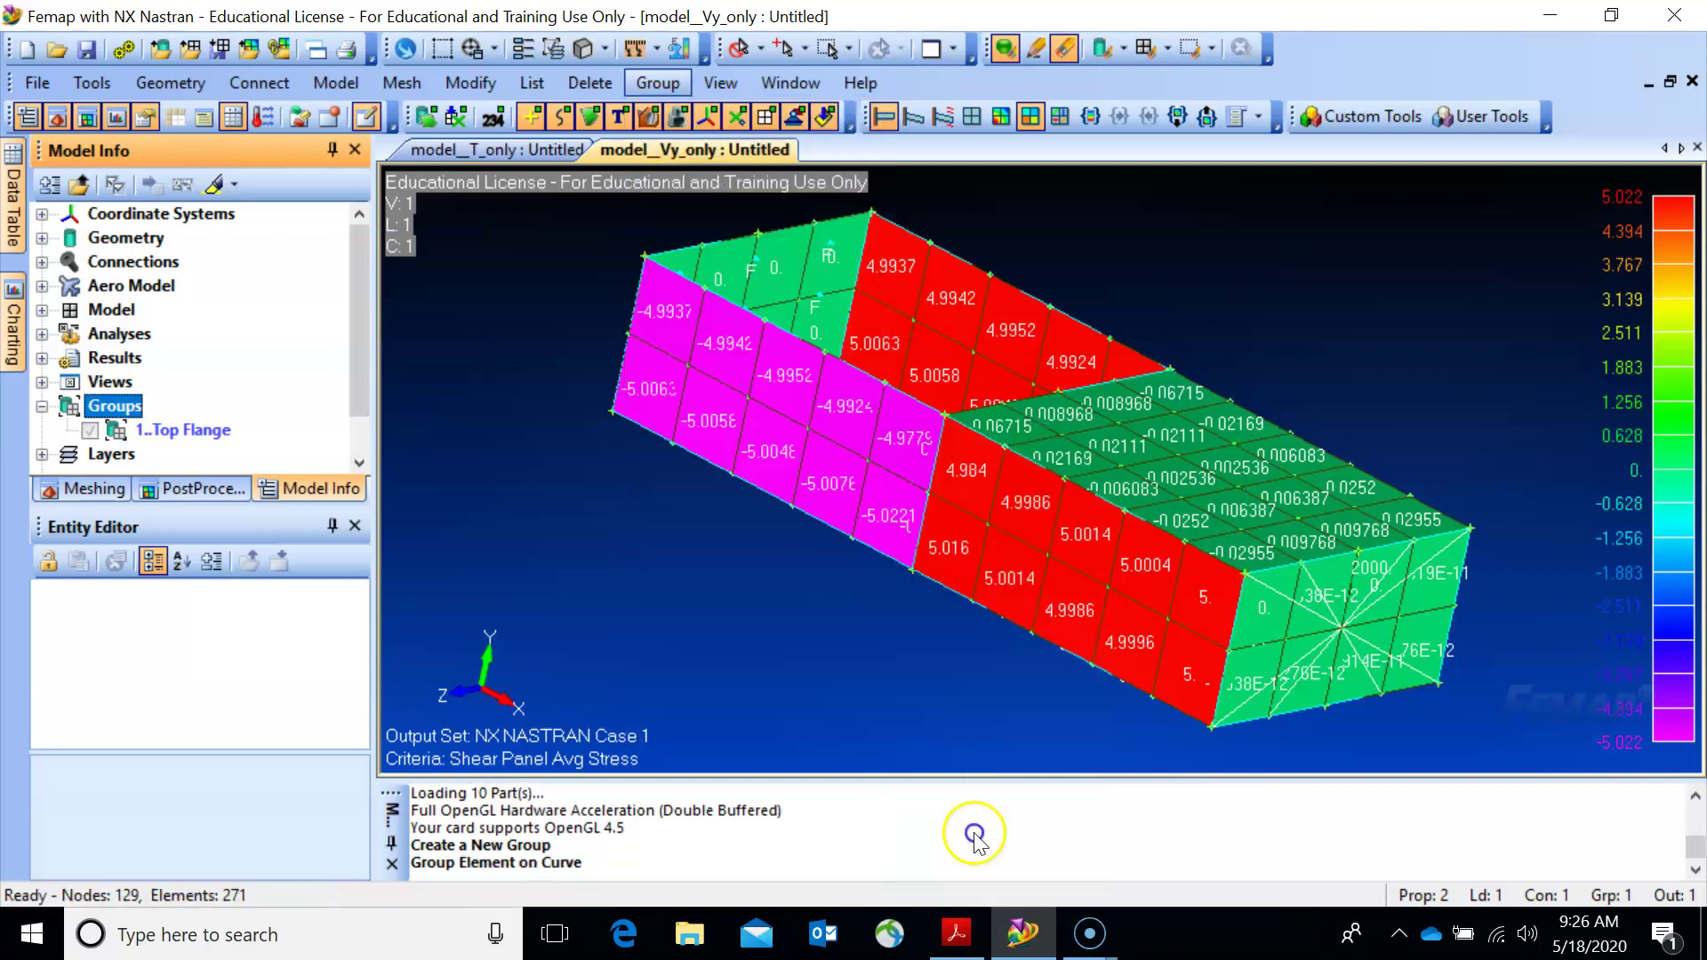